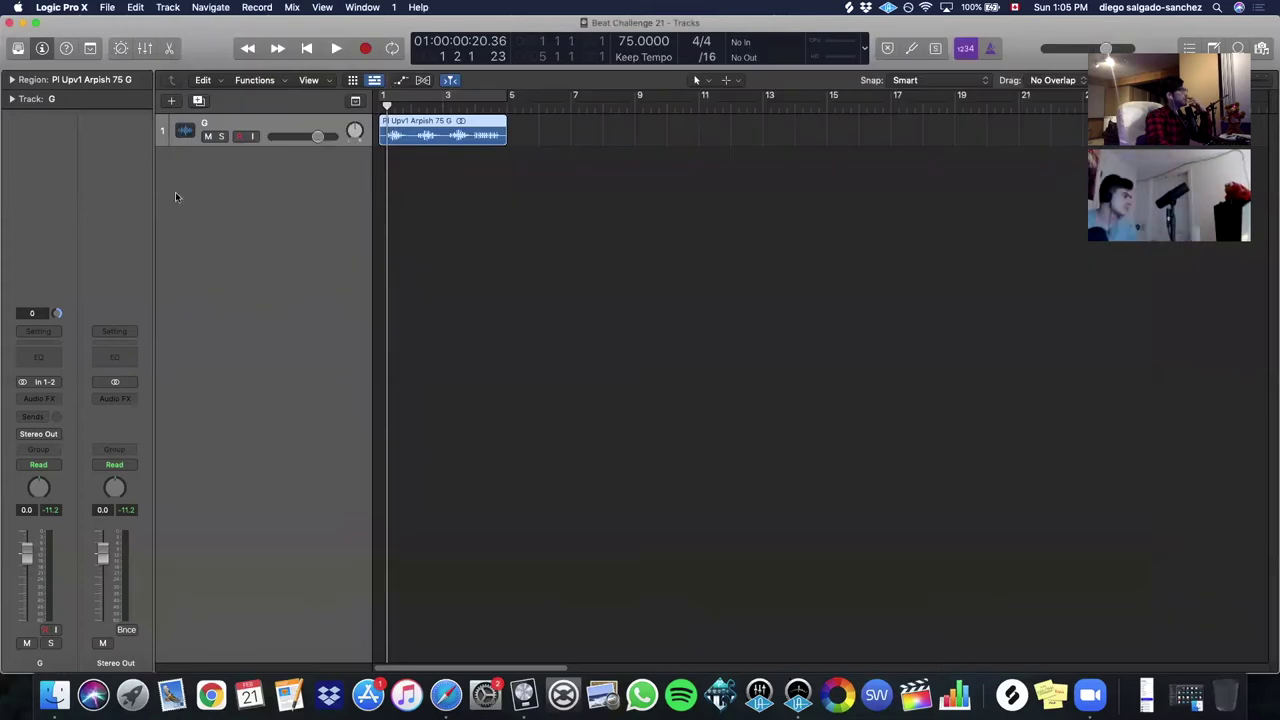
- Set the cycle range to bars 1 to 5 around the audio region and play it briefly
{"action": "left_click_drag", "start_coordinate": [385, 103], "coordinate": [574, 104]}
{"action": "key", "text": "space"}
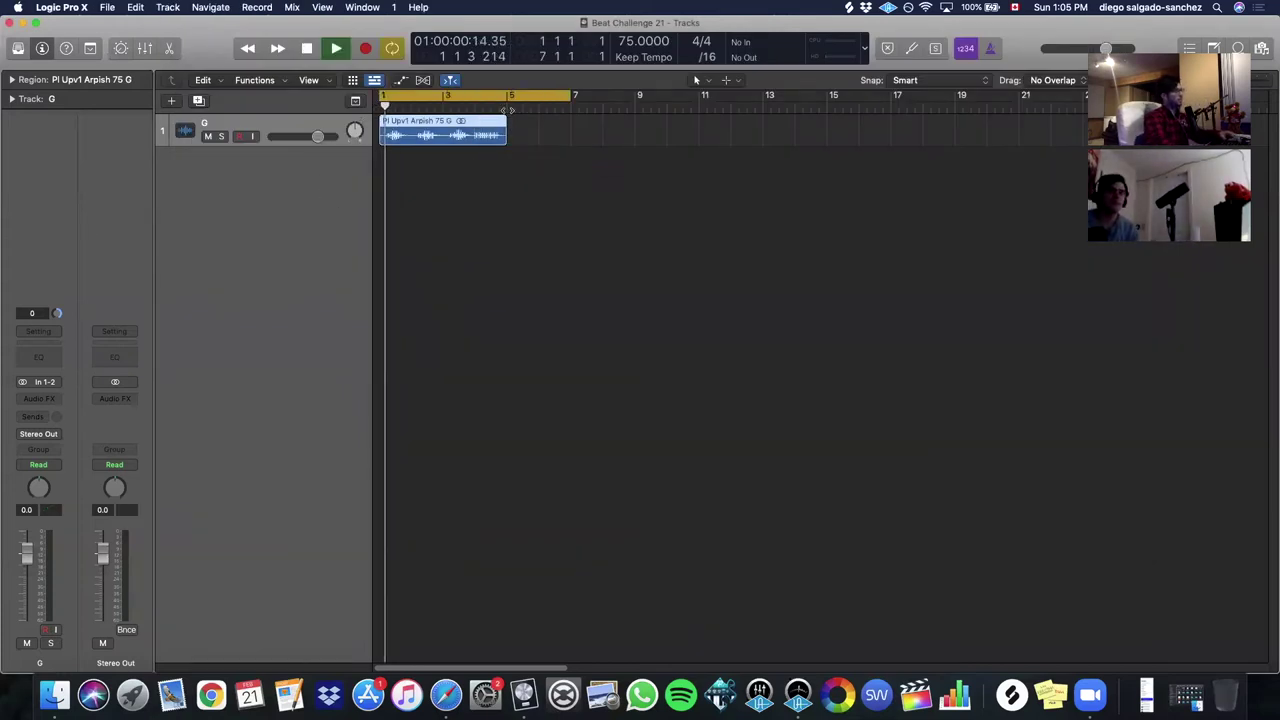
{"action": "left_click_drag", "start_coordinate": [572, 96], "coordinate": [507, 96]}
{"action": "key", "text": "space"}
- Insert the Soundtoys Tremolator audio effect in stereo on track G and move its window clear of the track
{"action": "left_click", "coordinate": [35, 398]}
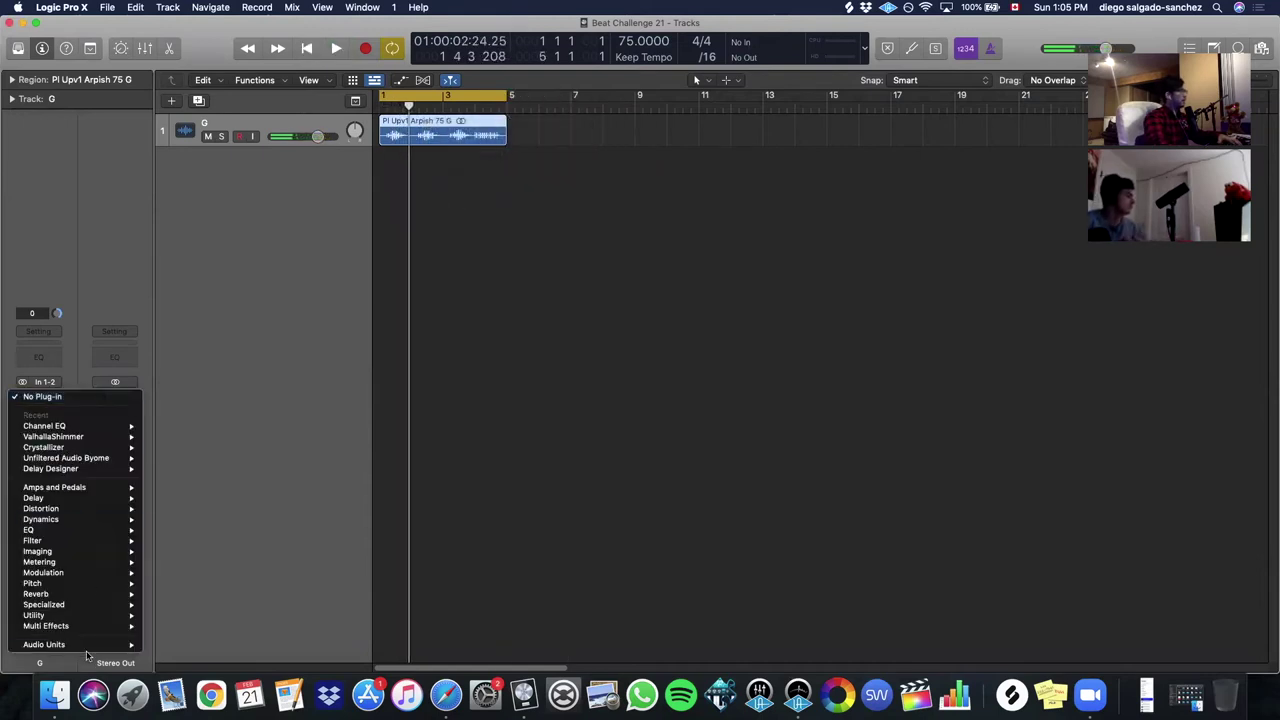
{"action": "mouse_move", "coordinate": [95, 647]}
{"action": "mouse_move", "coordinate": [243, 545]}
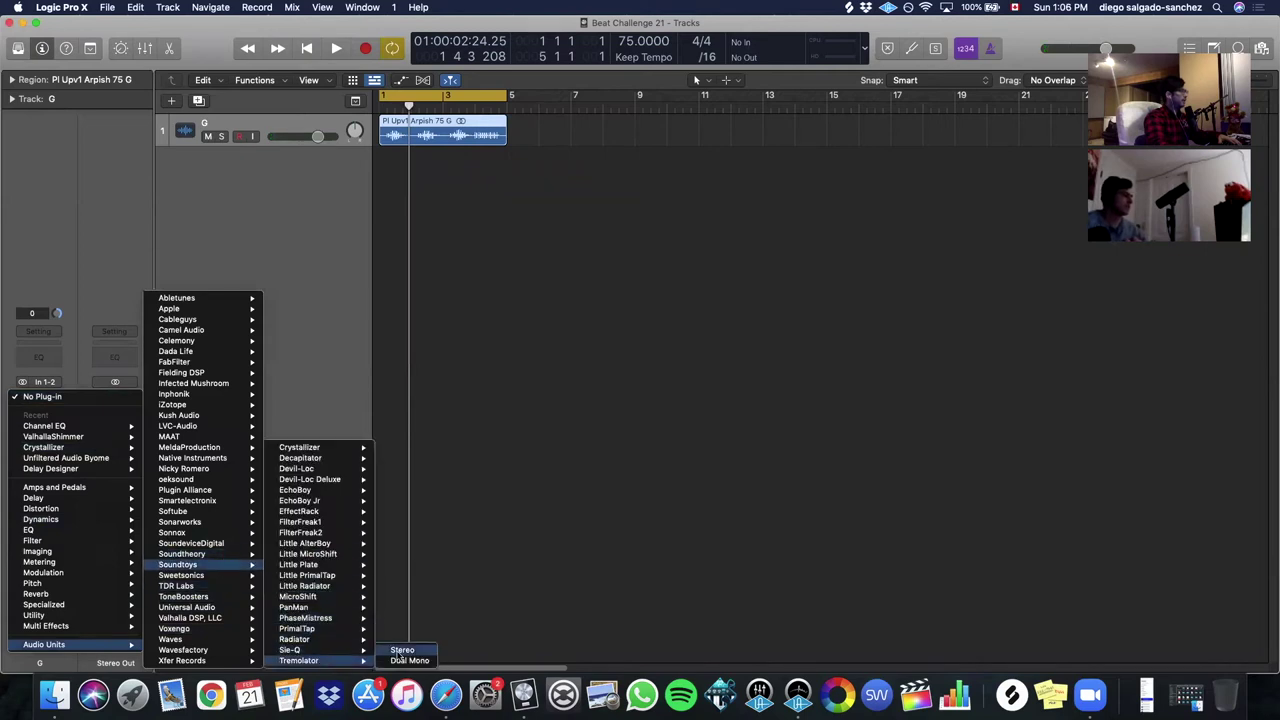
{"action": "left_click", "coordinate": [399, 651]}
{"action": "left_click_drag", "start_coordinate": [691, 199], "coordinate": [778, 246]}
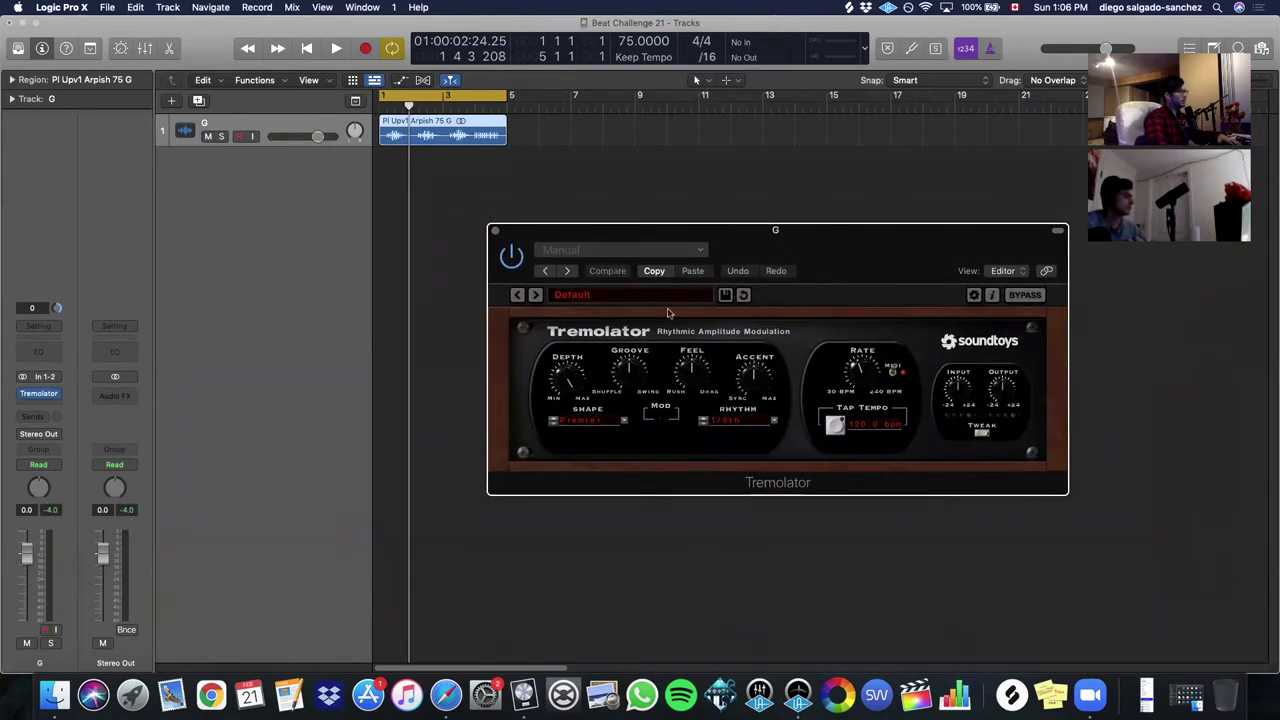
- Audition Tremolator presets during playback, load RingModOne, adjust its Depth, and close the plug-in window
{"action": "key", "text": "space"}
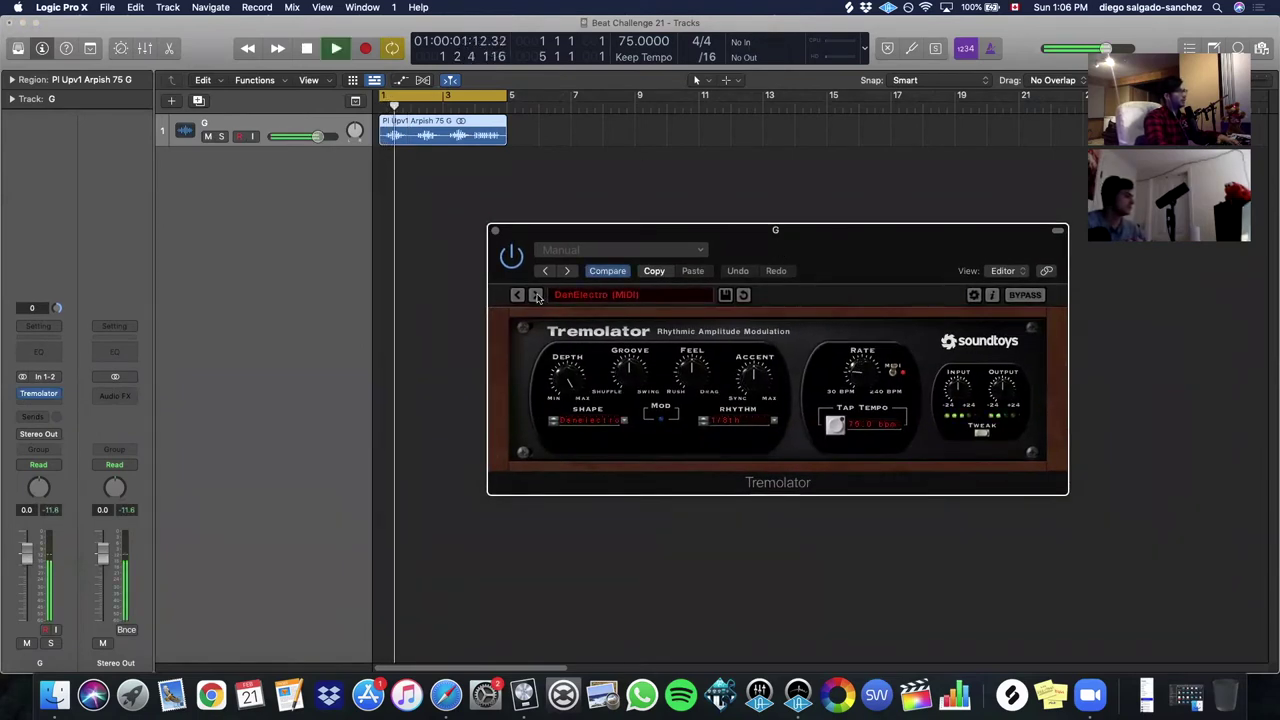
{"action": "left_click", "coordinate": [545, 295]}
{"action": "mouse_move", "coordinate": [627, 380]}
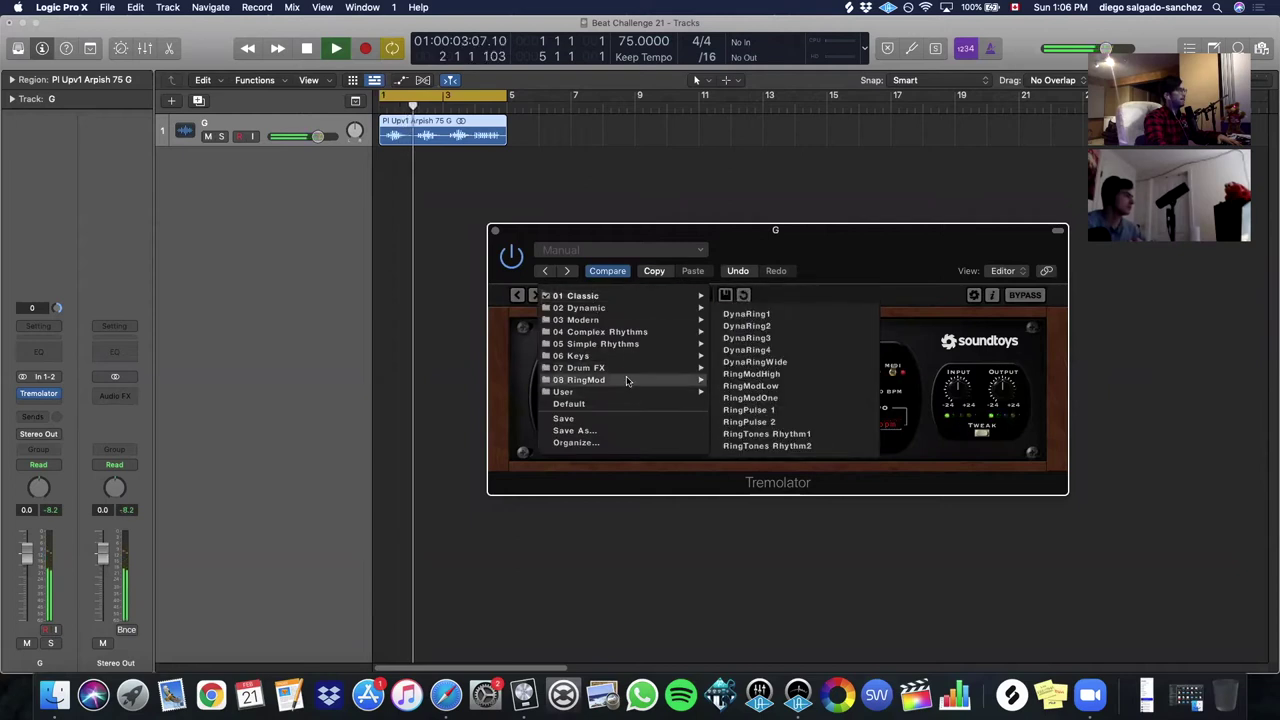
{"action": "left_click", "coordinate": [790, 373]}
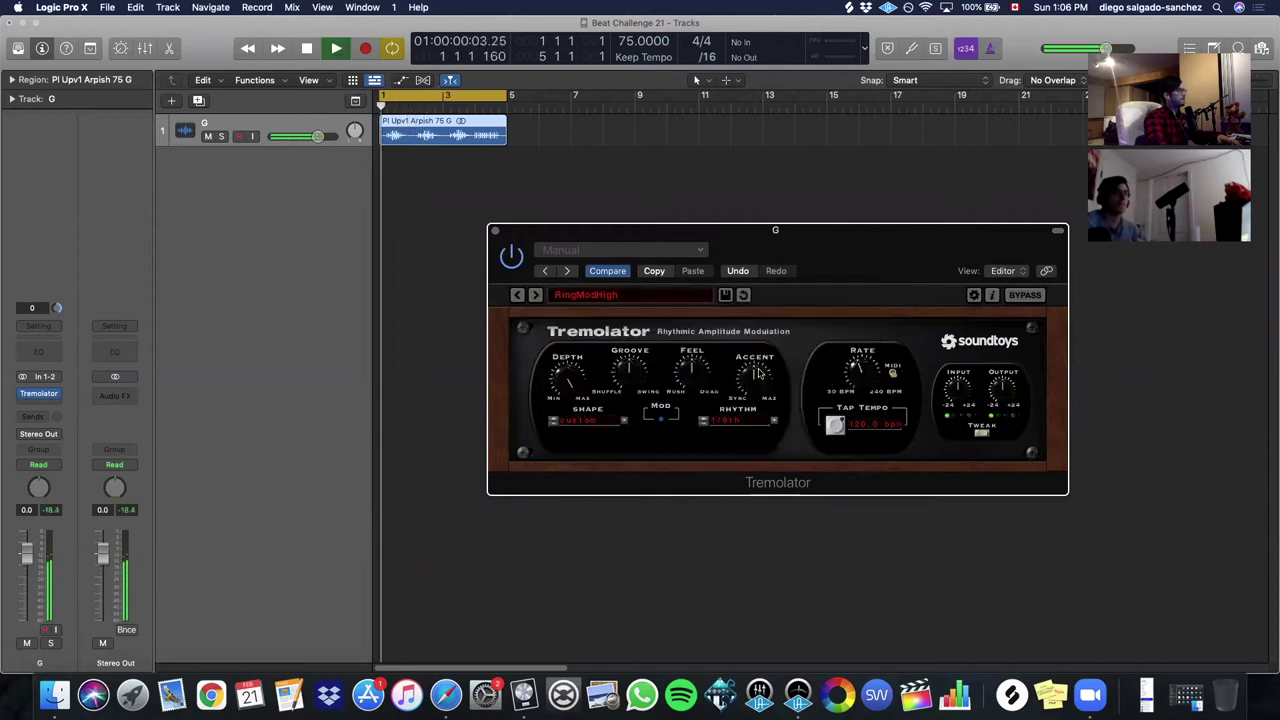
{"action": "left_click", "coordinate": [535, 295]}
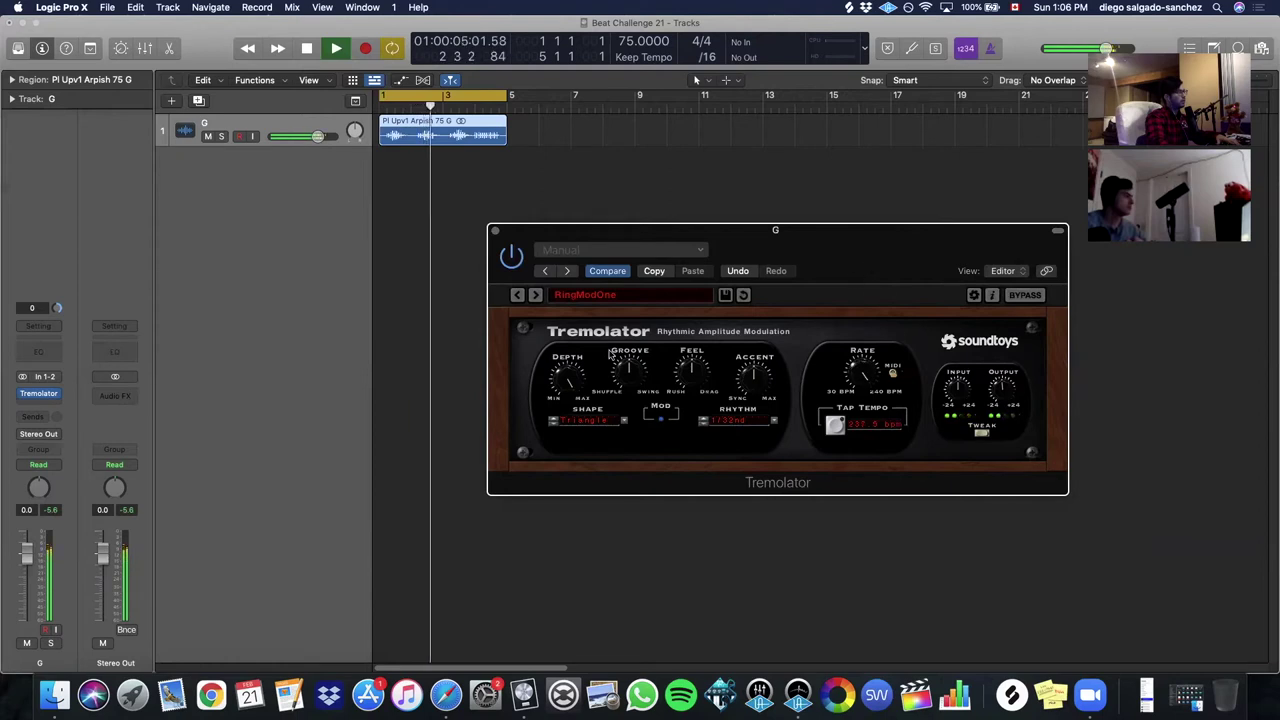
{"action": "key", "text": "space"}
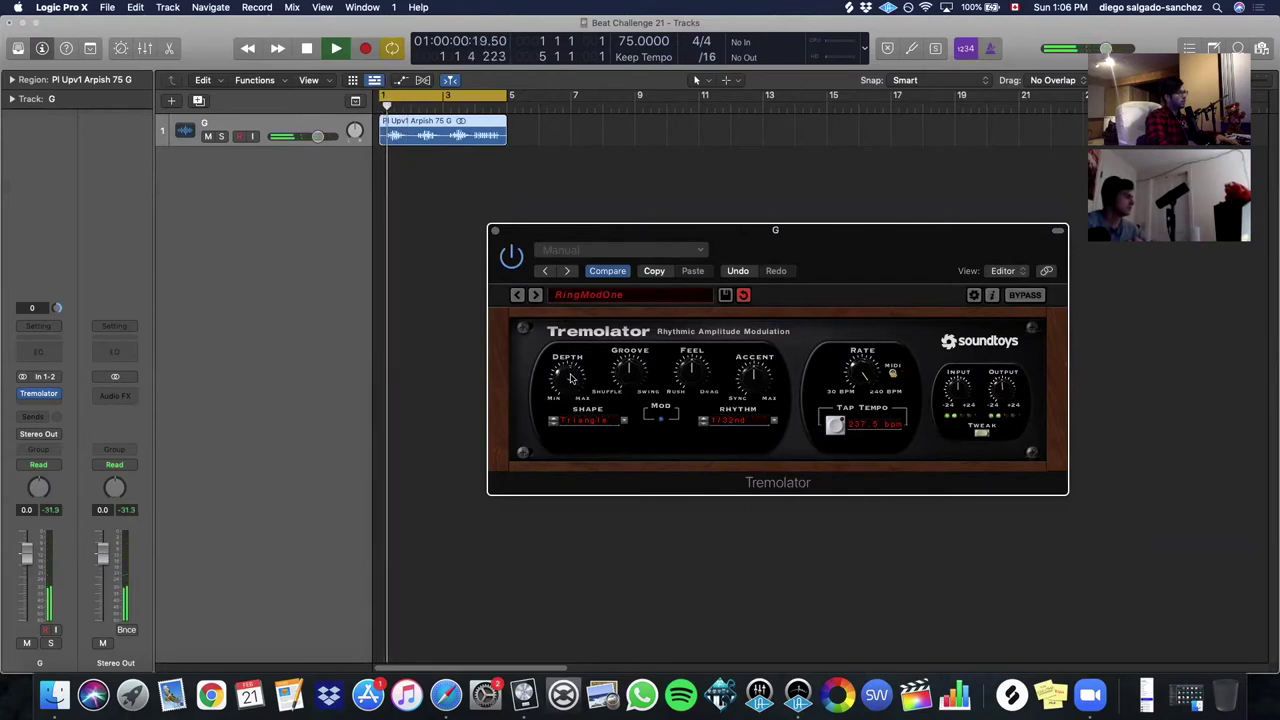
{"action": "key", "text": "space"}
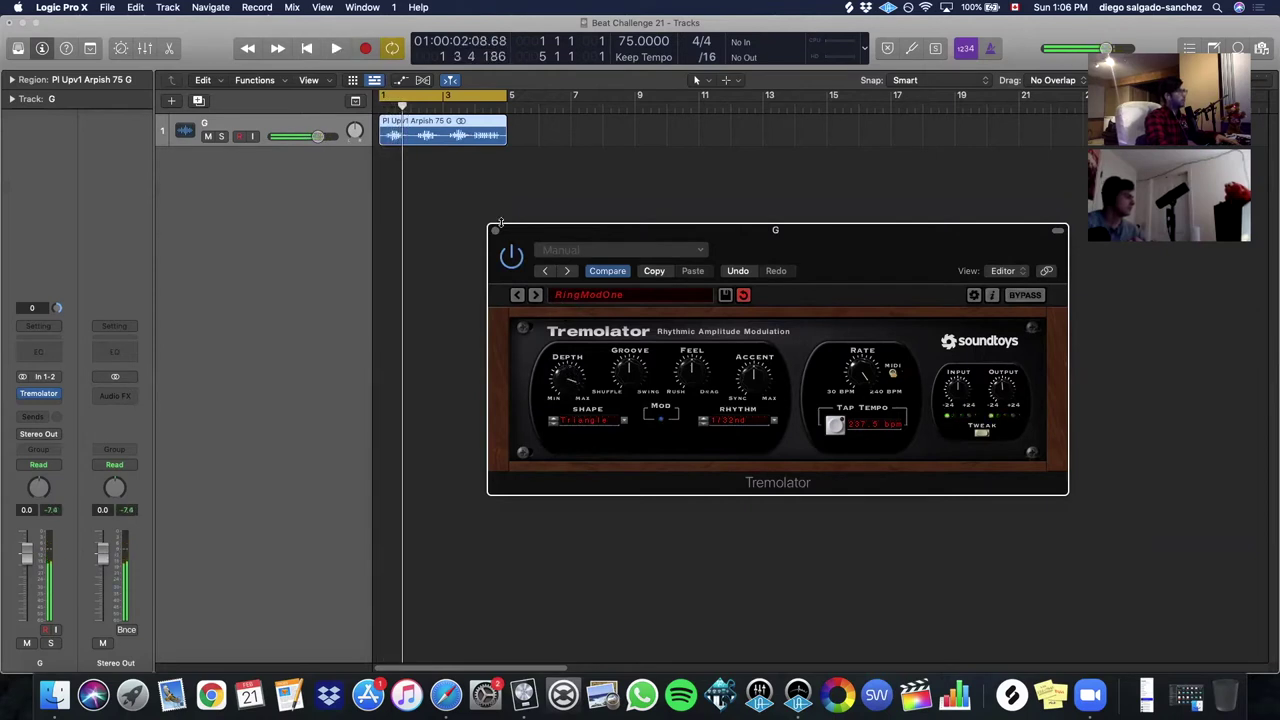
{"action": "left_click", "coordinate": [494, 231]}
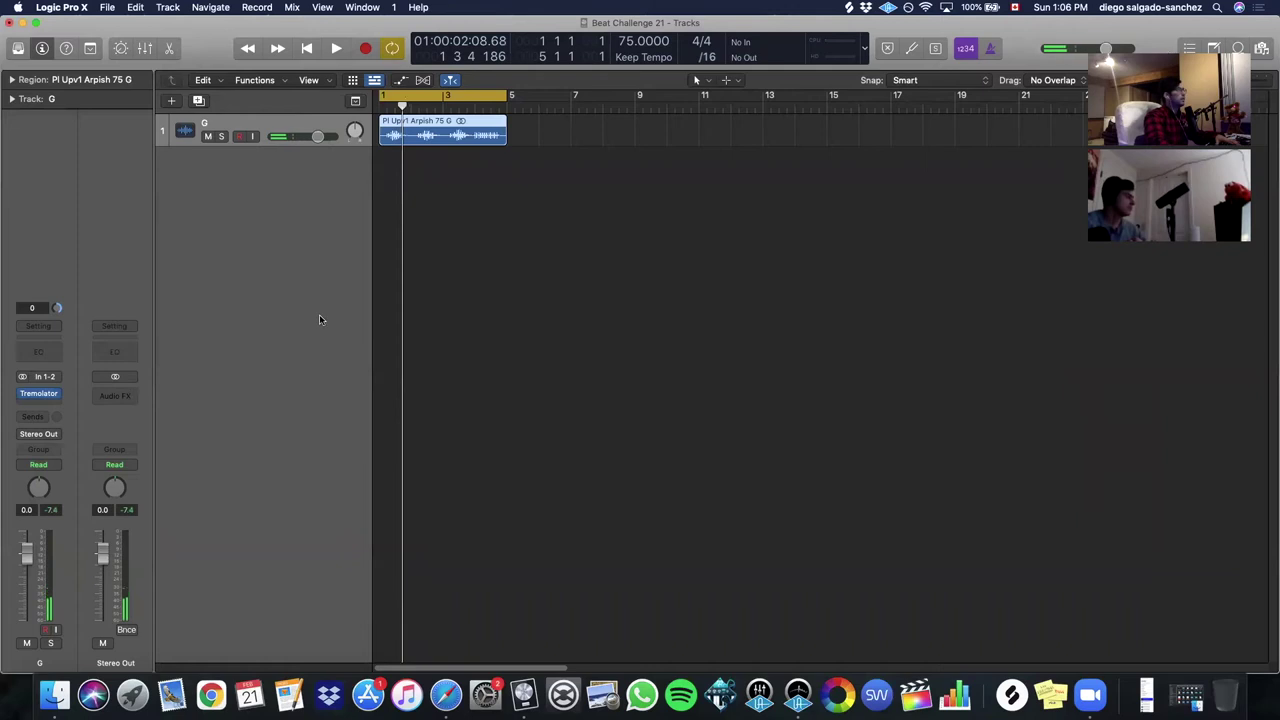
- Show the Apple Loops library and filter it to the Beats instrument category
{"action": "left_click", "coordinate": [1259, 48]}
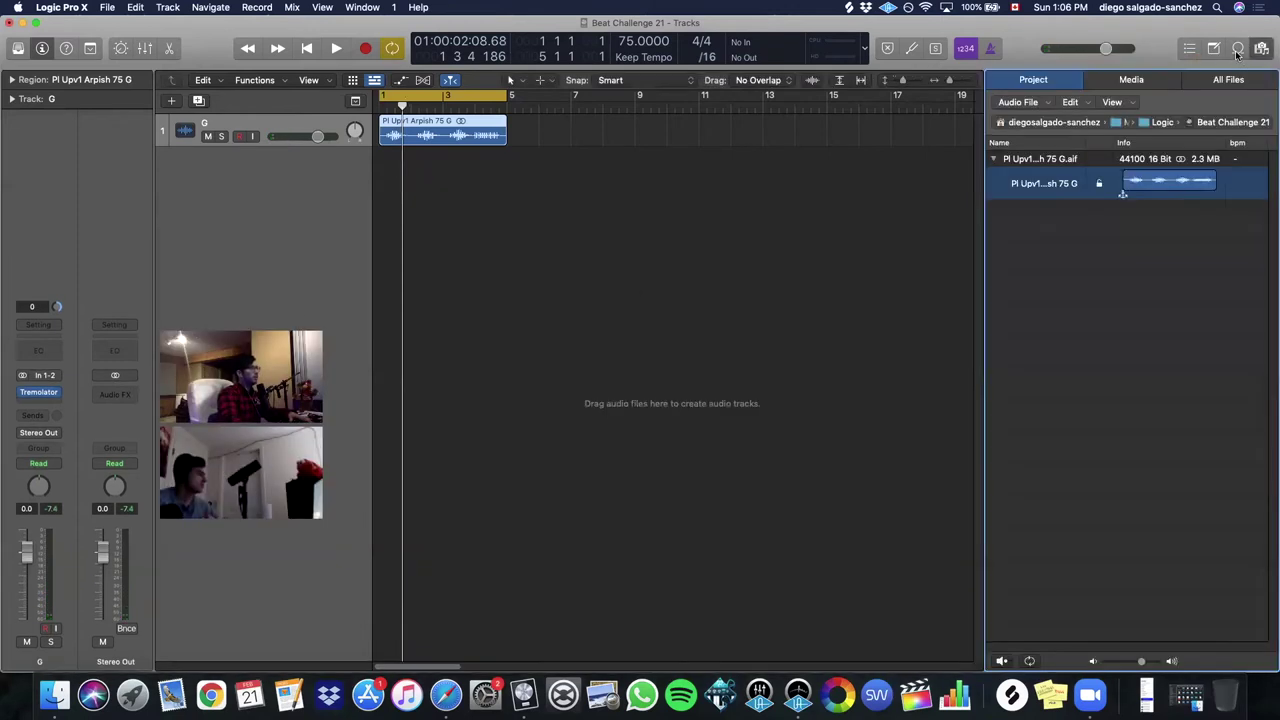
{"action": "left_click", "coordinate": [1238, 48]}
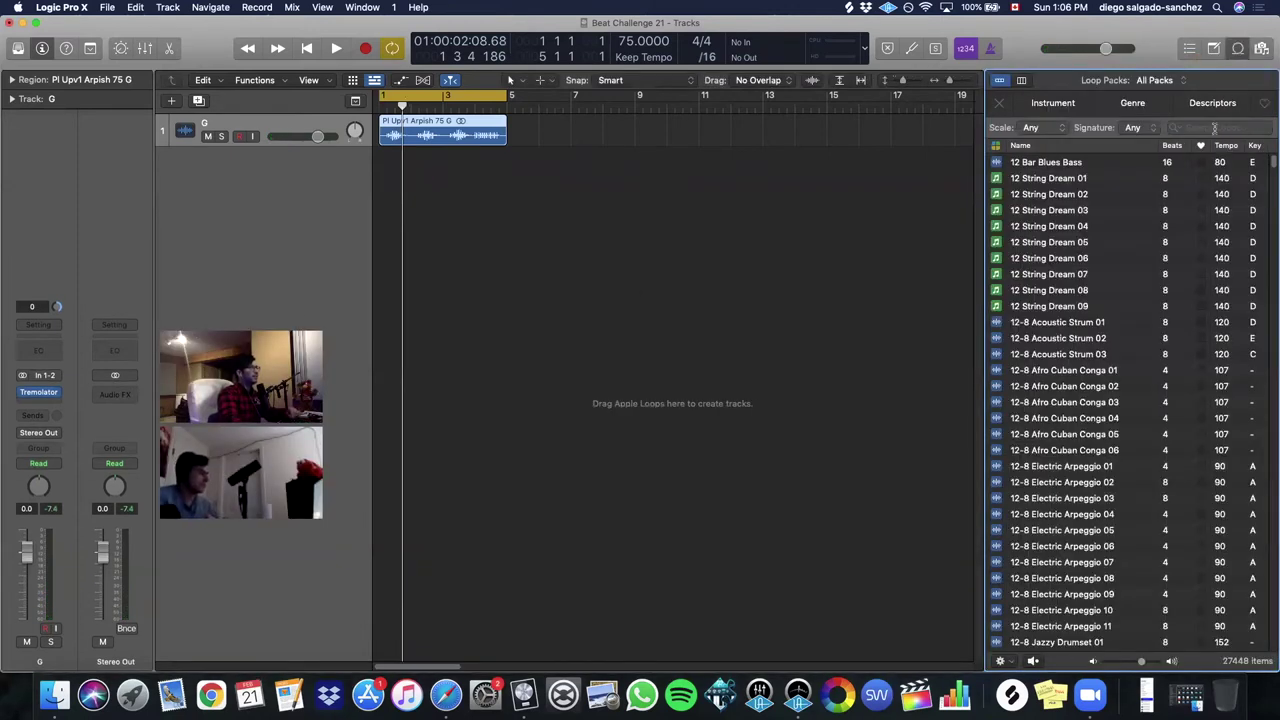
{"action": "left_click", "coordinate": [1054, 103]}
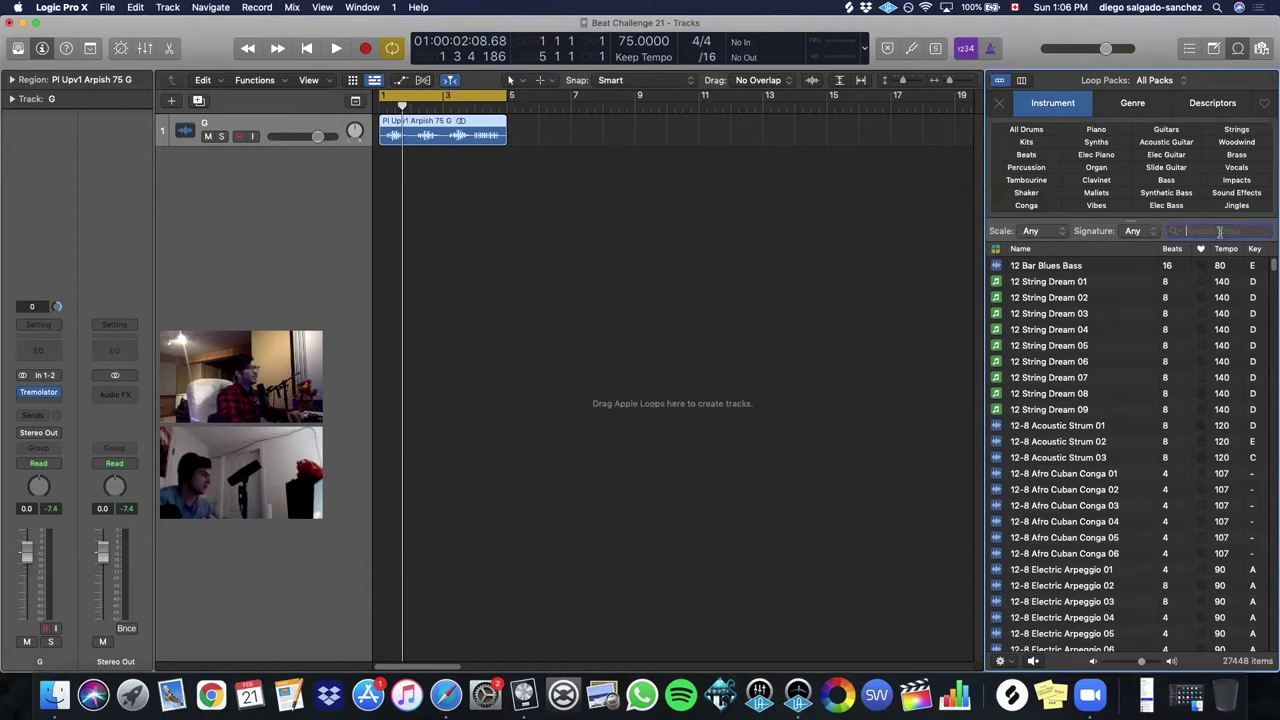
{"action": "left_click", "coordinate": [1030, 154]}
- Audition the 2-Step and following beat loops to find a rhythm that suits the G track
{"action": "left_click", "coordinate": [1066, 366]}
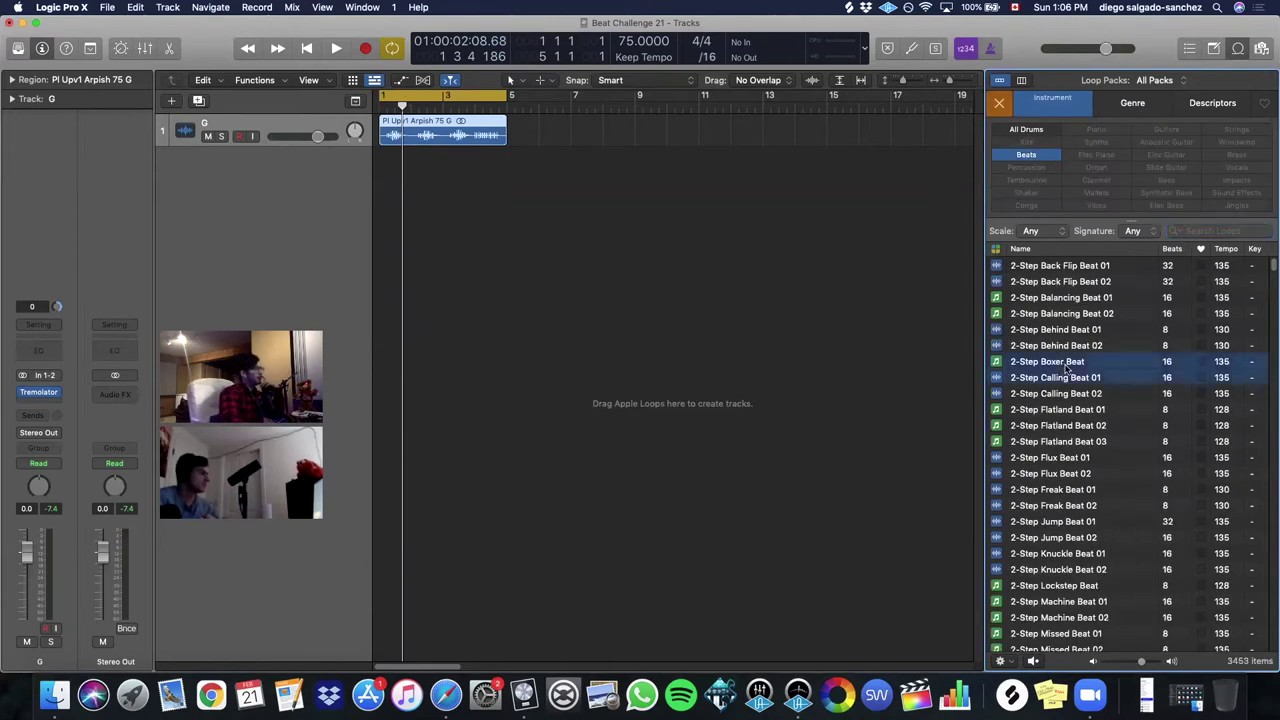
{"action": "left_click", "coordinate": [1062, 441]}
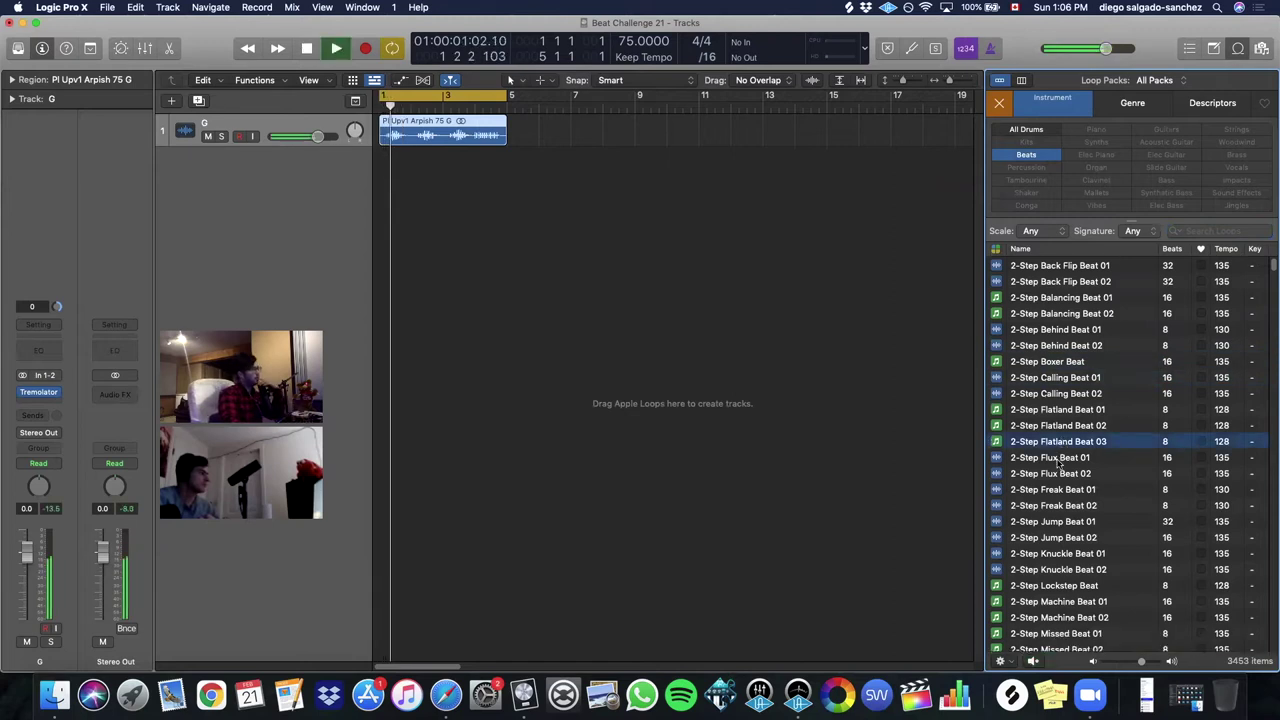
{"action": "left_click", "coordinate": [1058, 458]}
{"action": "scroll", "coordinate": [1053, 500], "scroll_direction": "down", "scroll_amount": 5}
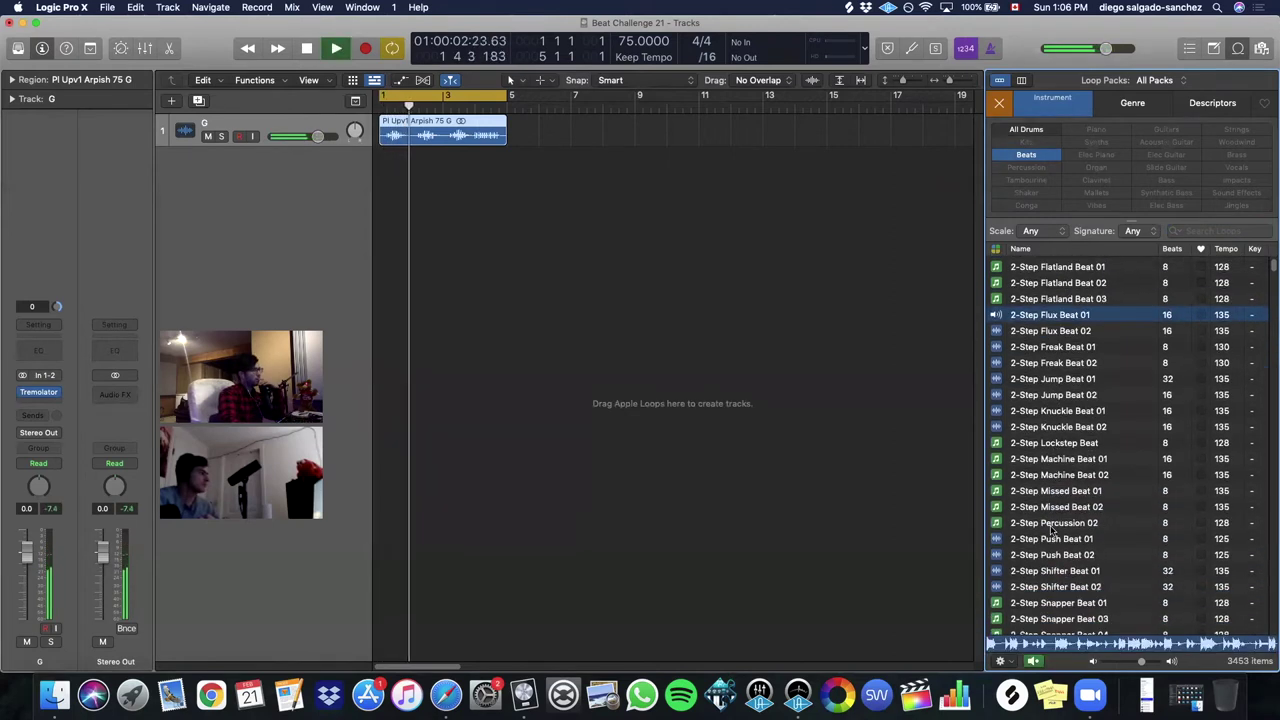
{"action": "left_click", "coordinate": [1052, 524]}
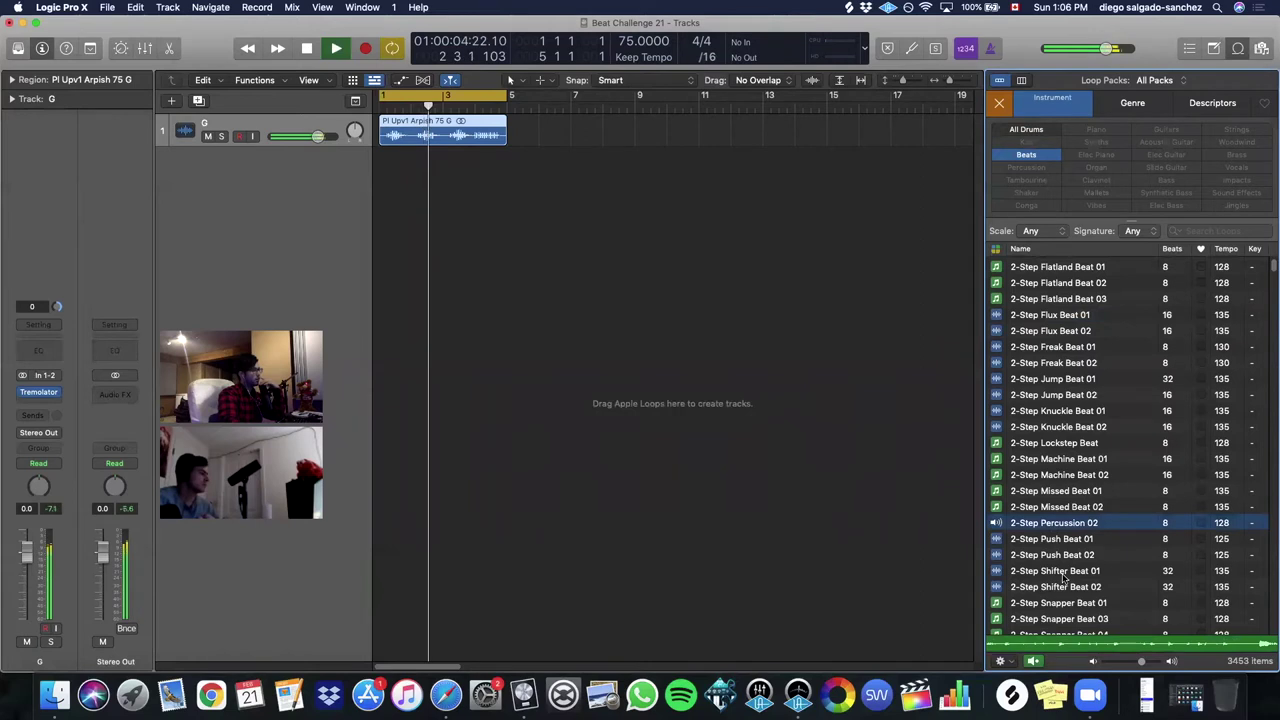
{"action": "scroll", "coordinate": [1060, 580], "scroll_direction": "down", "scroll_amount": 2}
{"action": "left_click", "coordinate": [1057, 586]}
{"action": "scroll", "coordinate": [1055, 591], "scroll_direction": "down", "scroll_amount": 2}
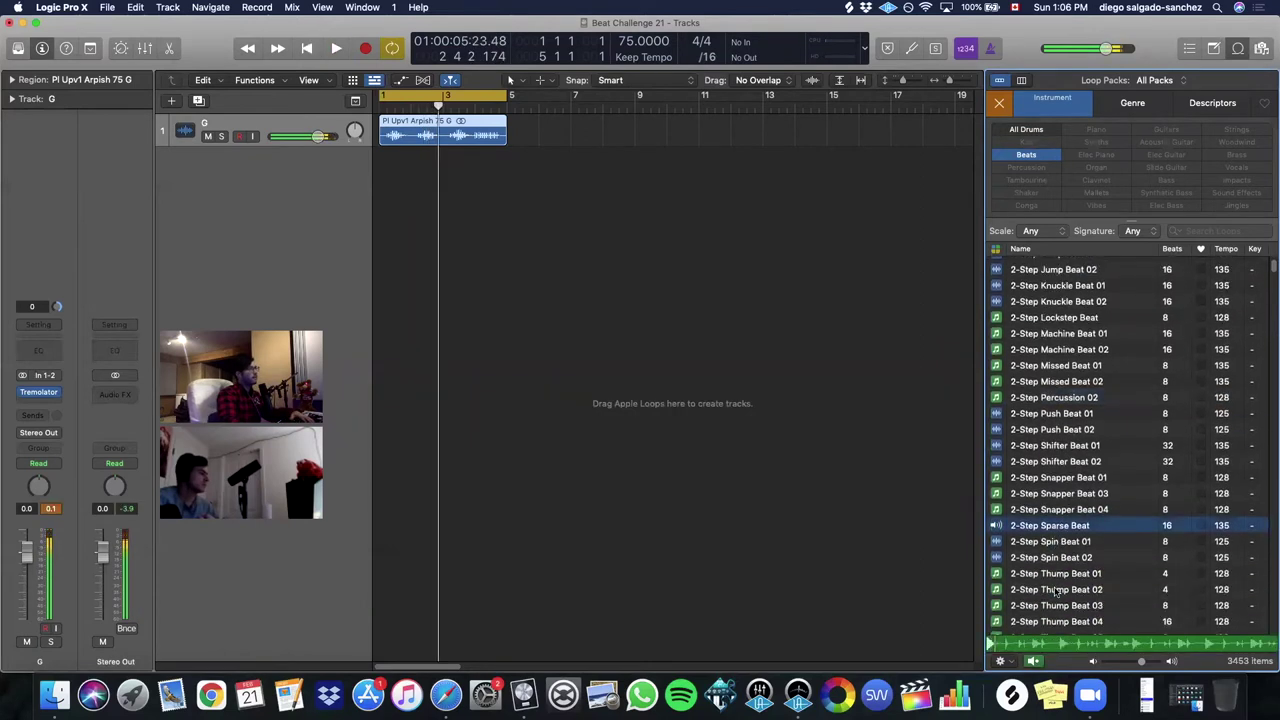
{"action": "scroll", "coordinate": [1057, 591], "scroll_direction": "down", "scroll_amount": 1}
{"action": "left_click", "coordinate": [1057, 591]}
{"action": "scroll", "coordinate": [1057, 591], "scroll_direction": "down", "scroll_amount": 4}
{"action": "left_click", "coordinate": [1057, 590]}
{"action": "scroll", "coordinate": [1056, 589], "scroll_direction": "down", "scroll_amount": 10}
{"action": "left_click", "coordinate": [1056, 589]}
{"action": "scroll", "coordinate": [1056, 589], "scroll_direction": "down", "scroll_amount": 9}
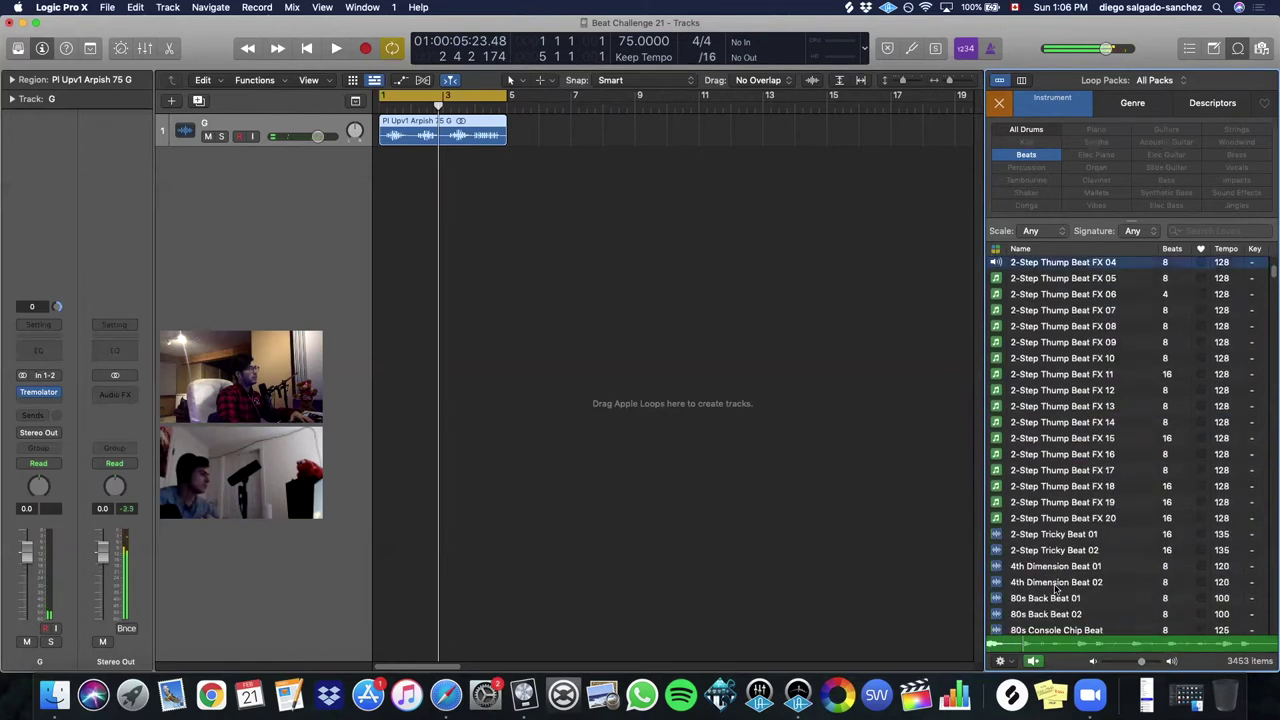
{"action": "scroll", "coordinate": [1056, 589], "scroll_direction": "down", "scroll_amount": 3}
{"action": "left_click", "coordinate": [1179, 408]}
{"action": "scroll", "coordinate": [1179, 408], "scroll_direction": "down", "scroll_amount": 3}
- Sort the beat loops by tempo and audition slower hip hop beats around 90 to 100 BPM
{"action": "left_click", "coordinate": [1222, 258]}
{"action": "scroll", "coordinate": [1088, 368], "scroll_direction": "up", "scroll_amount": 20}
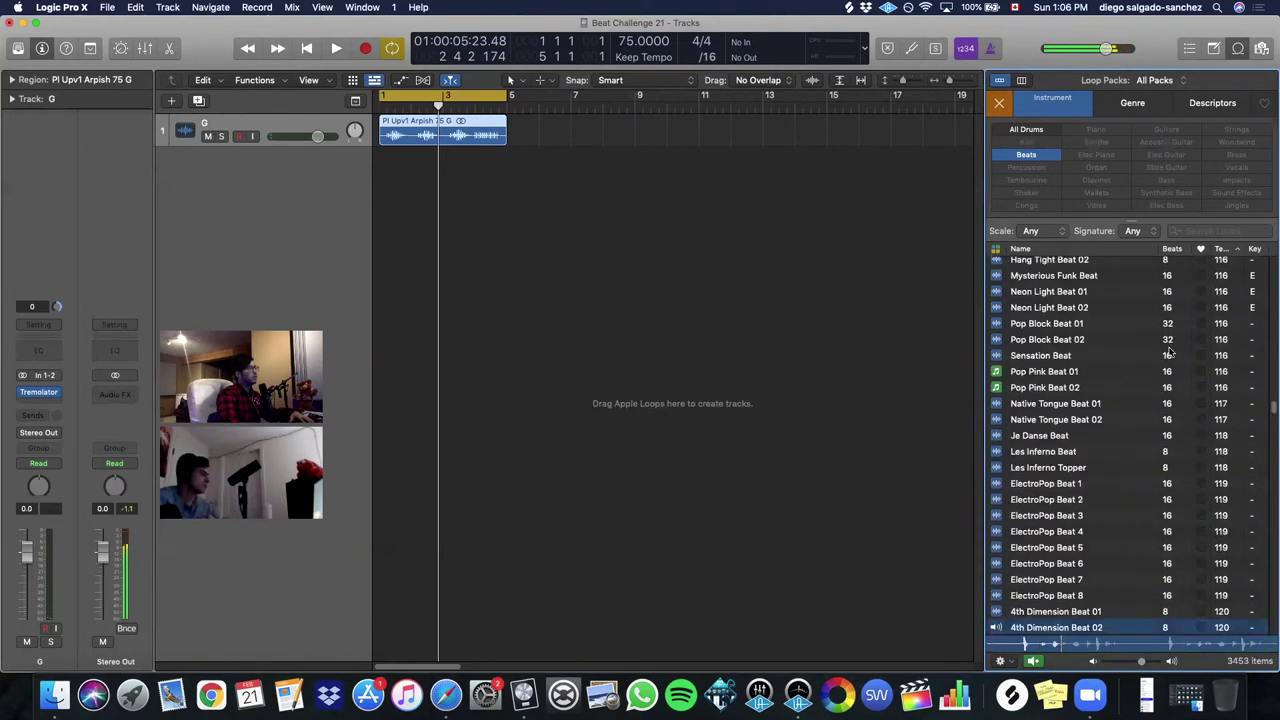
{"action": "scroll", "coordinate": [1090, 368], "scroll_direction": "up", "scroll_amount": 20}
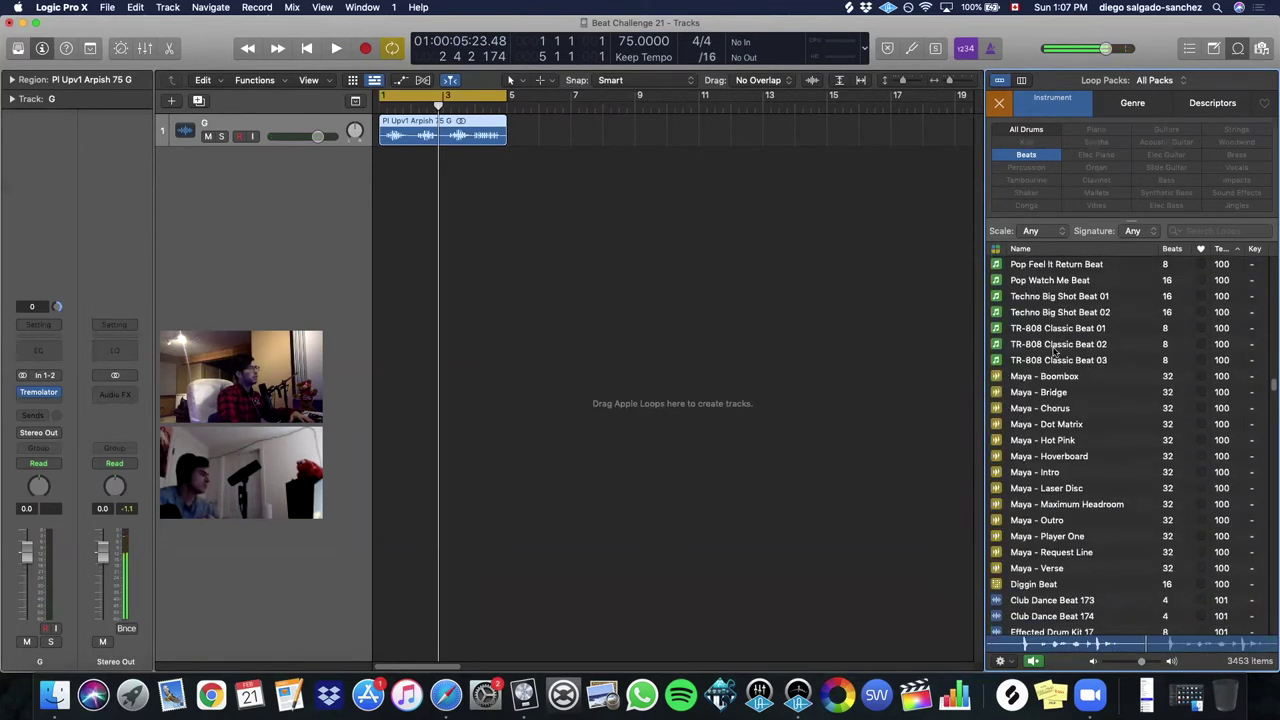
{"action": "scroll", "coordinate": [1052, 368], "scroll_direction": "up", "scroll_amount": 20}
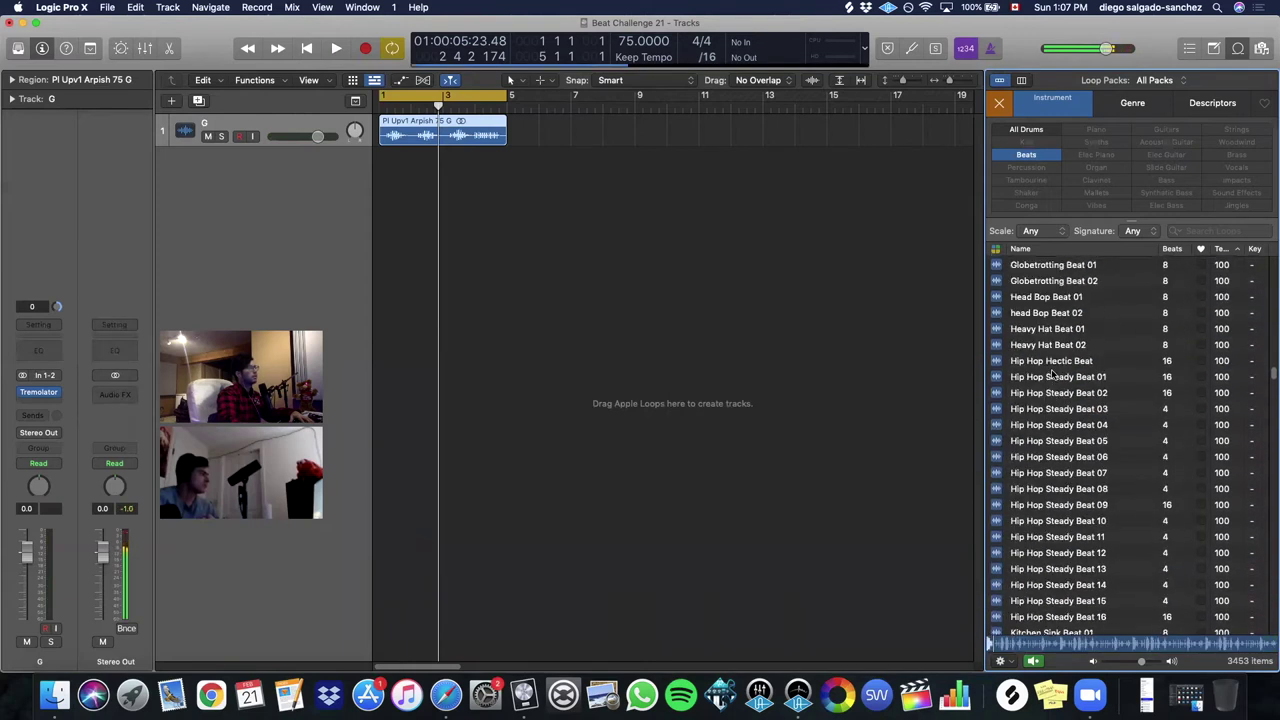
{"action": "scroll", "coordinate": [1052, 340], "scroll_direction": "up", "scroll_amount": 20}
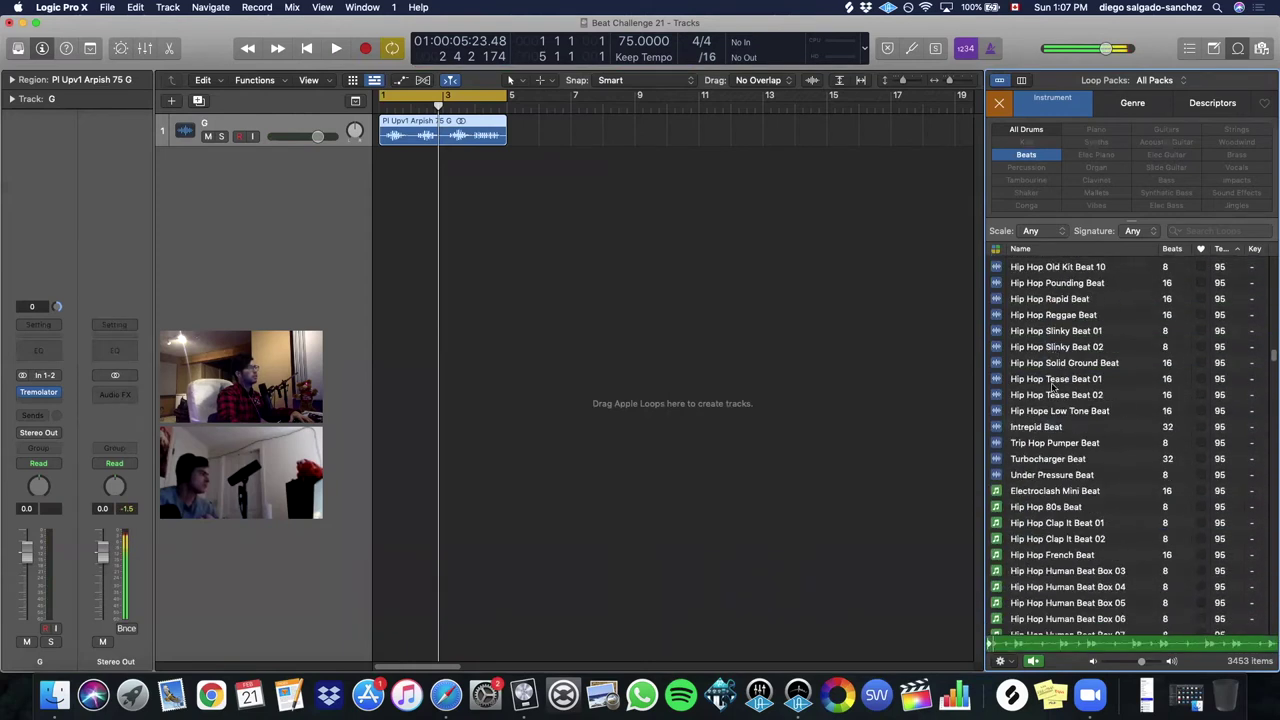
{"action": "left_click", "coordinate": [1057, 297]}
{"action": "scroll", "coordinate": [1058, 340], "scroll_direction": "up", "scroll_amount": 10}
{"action": "scroll", "coordinate": [1058, 357], "scroll_direction": "up", "scroll_amount": 10}
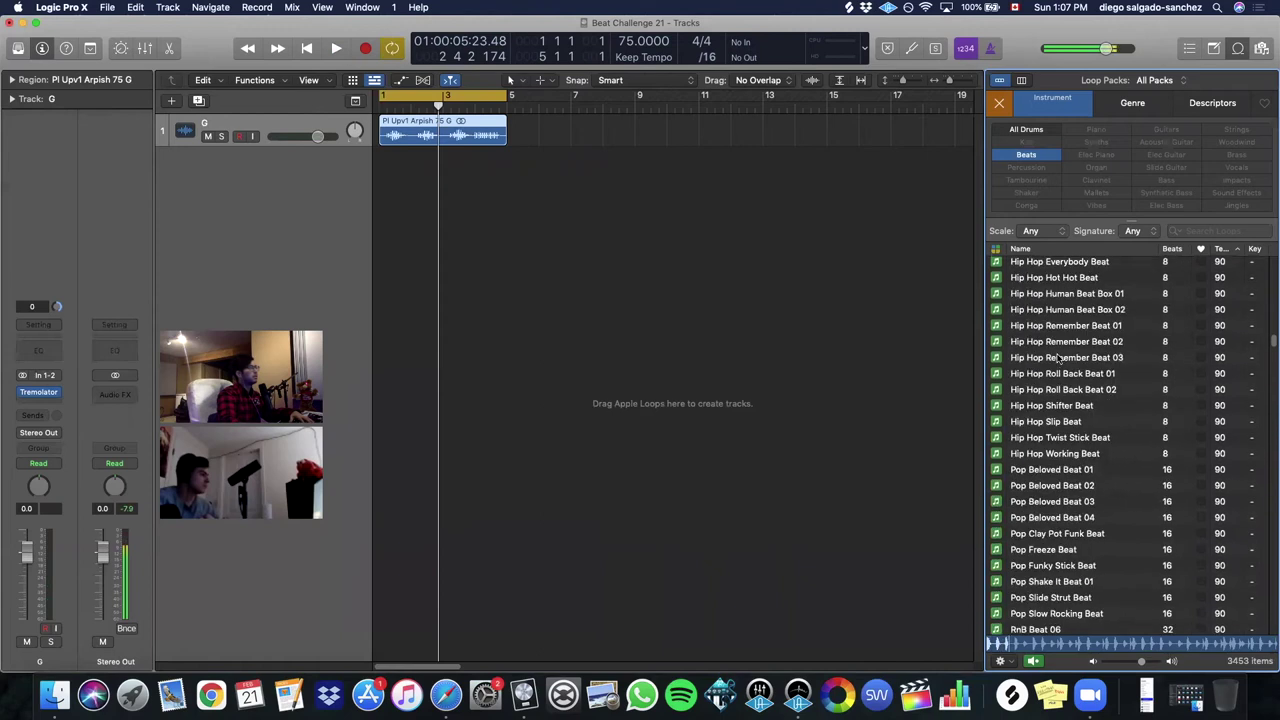
{"action": "scroll", "coordinate": [1060, 370], "scroll_direction": "up", "scroll_amount": 20}
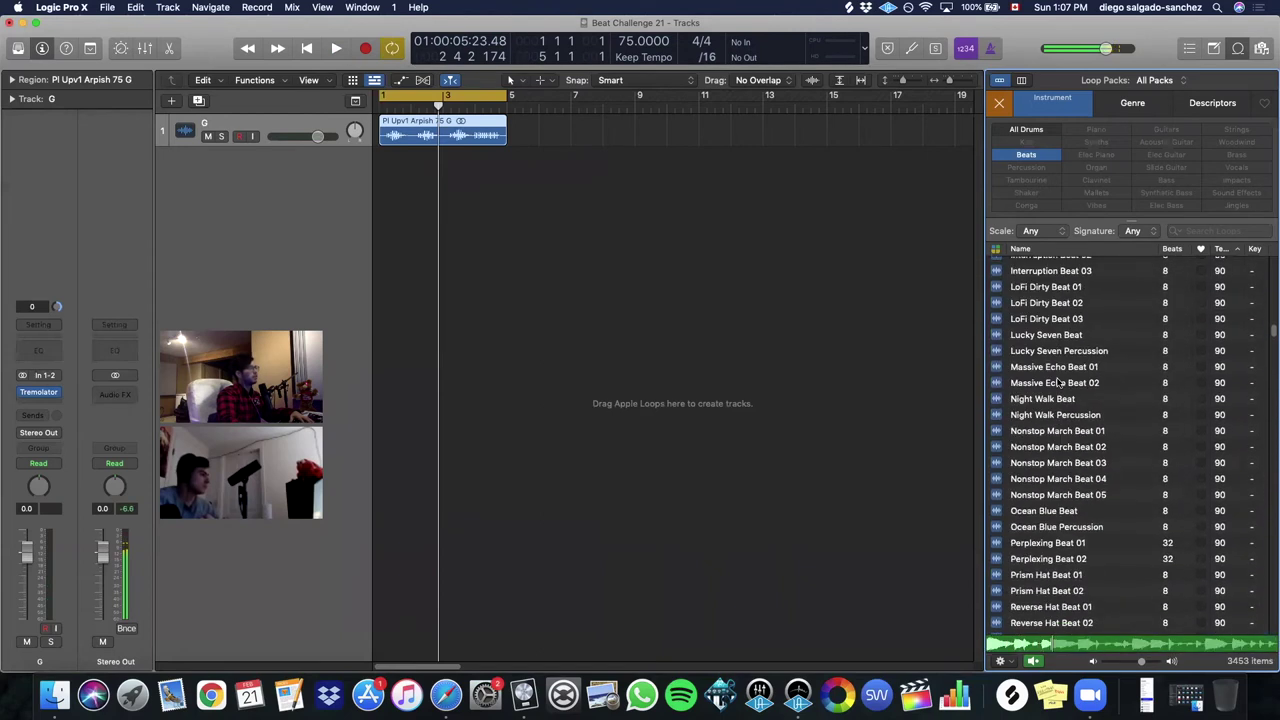
{"action": "scroll", "coordinate": [1057, 383], "scroll_direction": "down", "scroll_amount": 20}
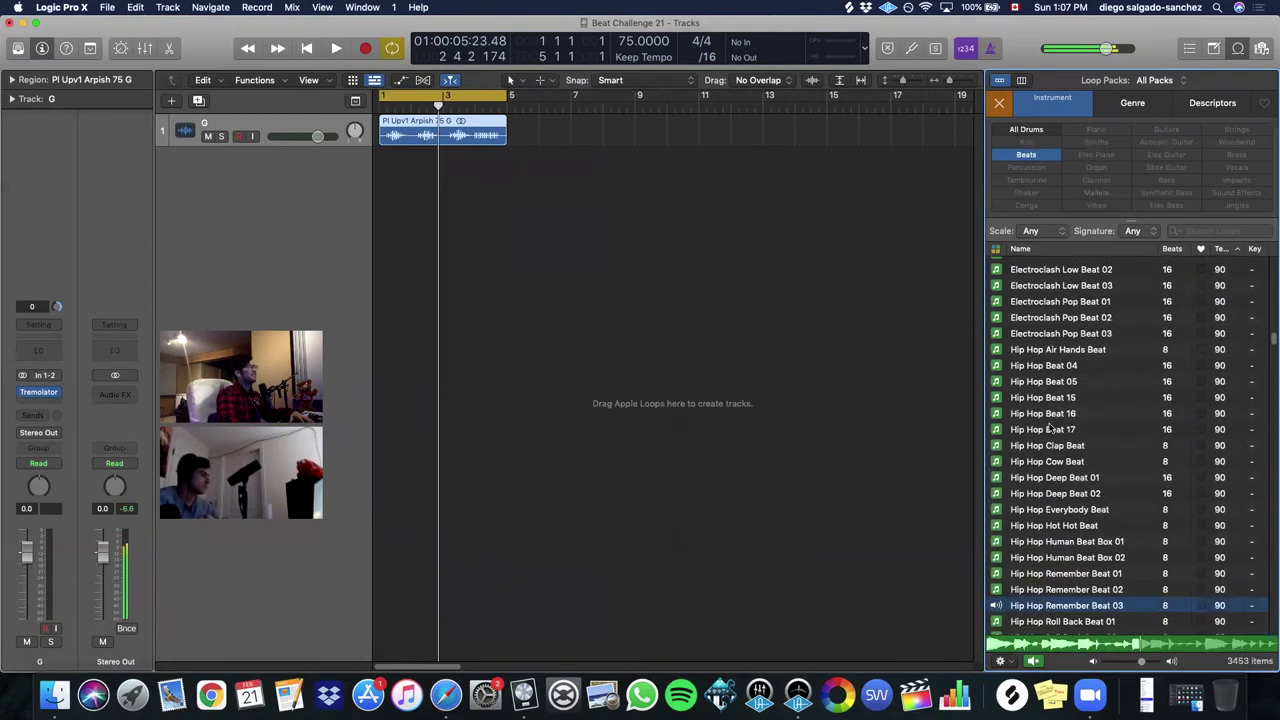
- Add the Hip Hop Remember Beat 03 loop at bar 1 on a new track and play it with track G
{"action": "left_click_drag", "start_coordinate": [1068, 612], "coordinate": [380, 277]}
{"action": "key", "text": "space"}
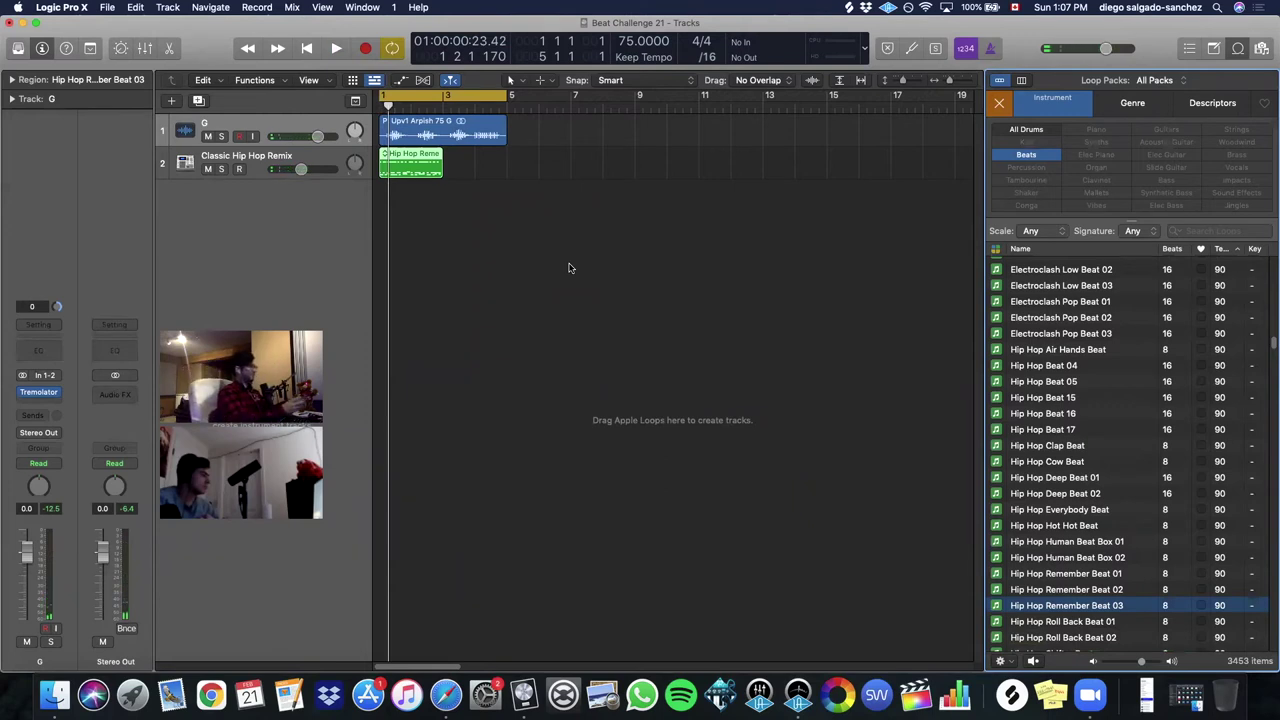
{"action": "key", "text": "space"}
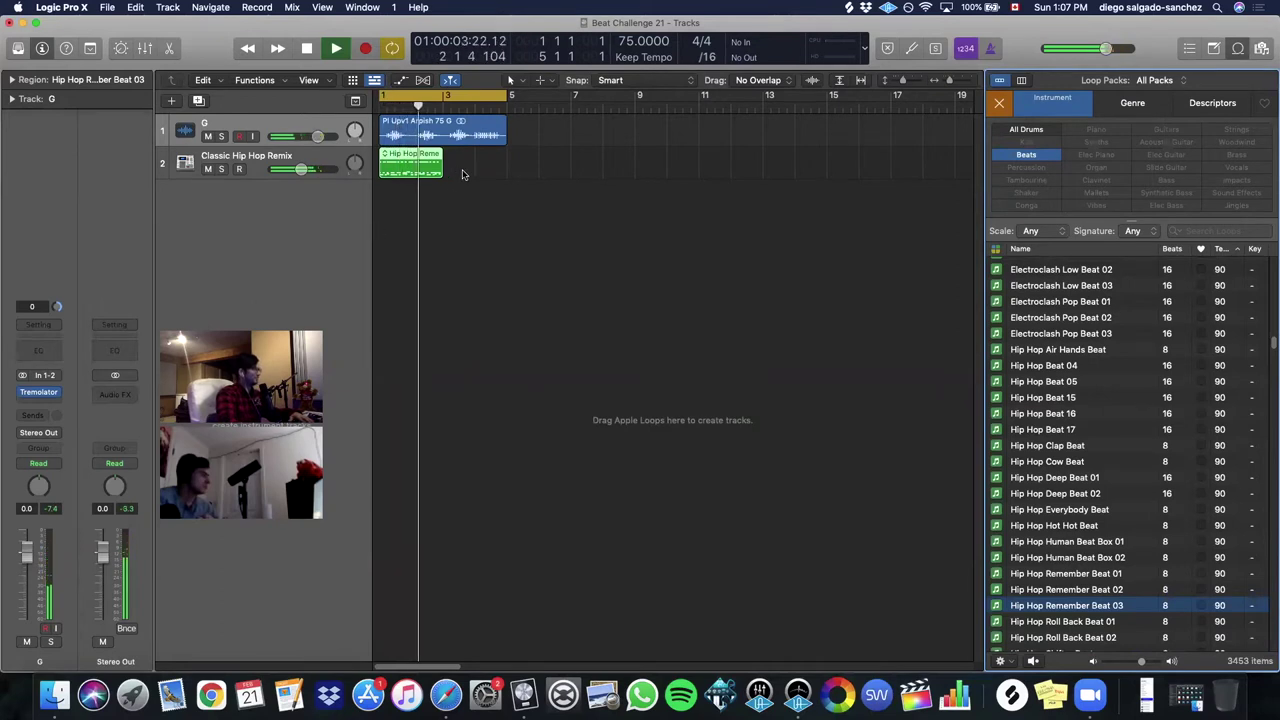
{"action": "key", "text": "space"}
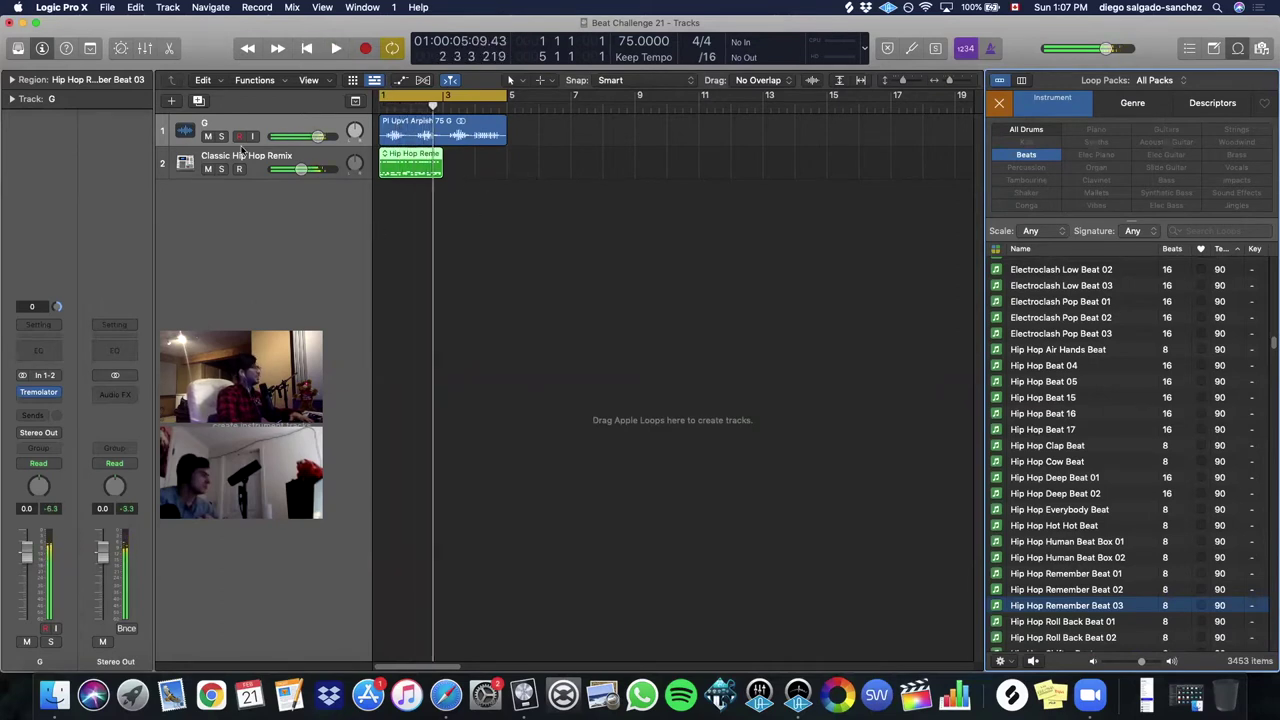
- Delete the Classic Hip Hop Remix track together with its loop region
{"action": "left_click", "coordinate": [246, 152]}
{"action": "key", "text": "Delete"}
{"action": "key", "text": "Delete"}
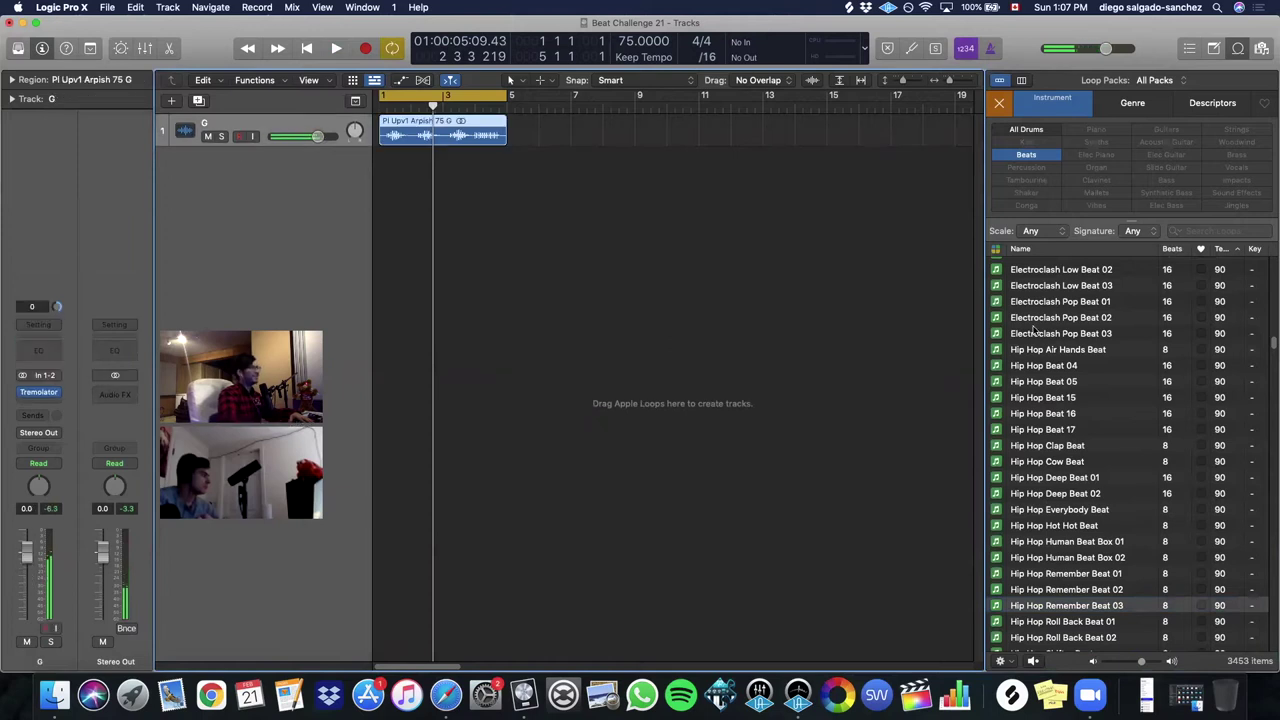
- Audition more 90 BPM beats and add the Sunshine Beat loop at bar 1 on a new track below G
{"action": "left_click", "coordinate": [1151, 411]}
{"action": "left_click", "coordinate": [1058, 400]}
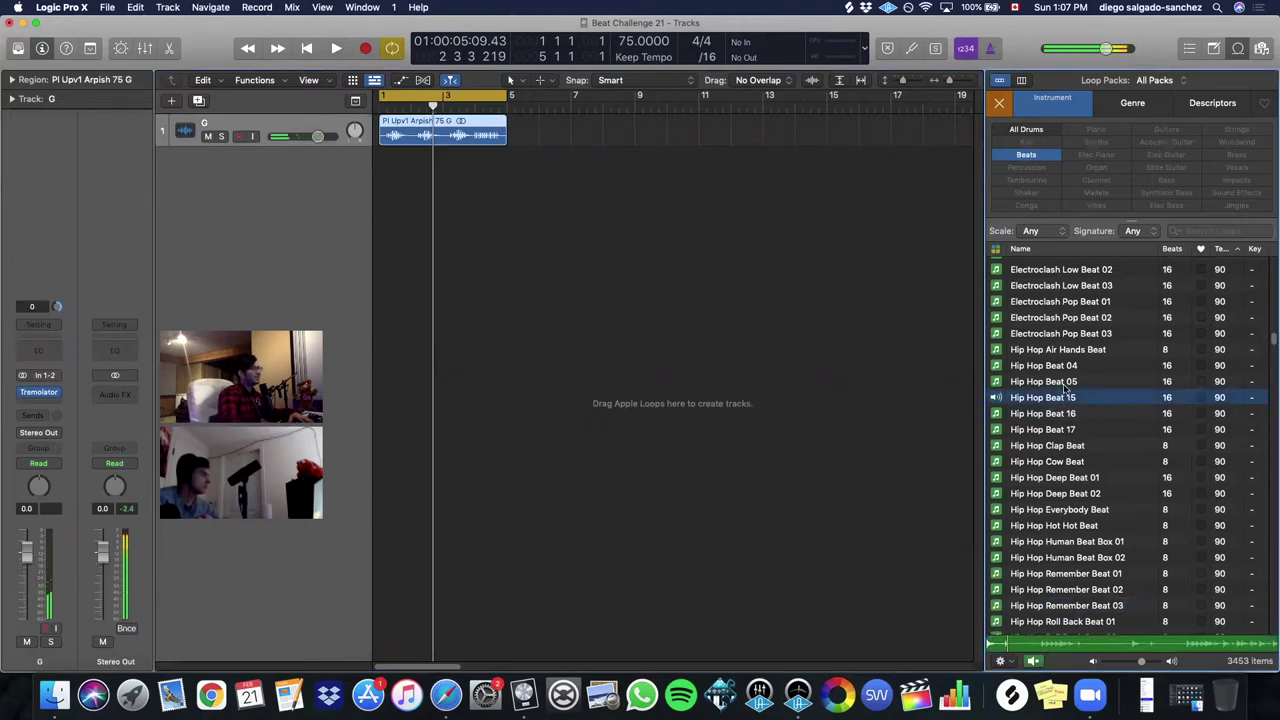
{"action": "scroll", "coordinate": [1066, 388], "scroll_direction": "up", "scroll_amount": 6}
{"action": "left_click", "coordinate": [1093, 412]}
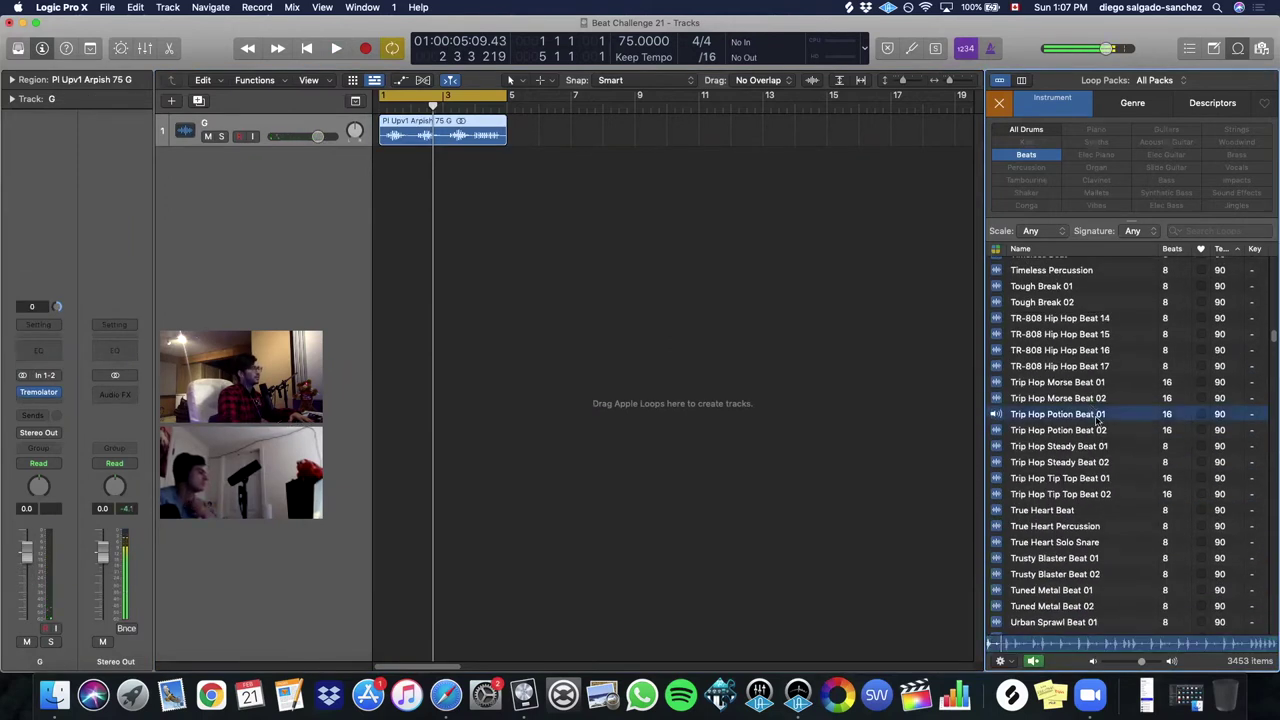
{"action": "scroll", "coordinate": [1097, 421], "scroll_direction": "up", "scroll_amount": 15}
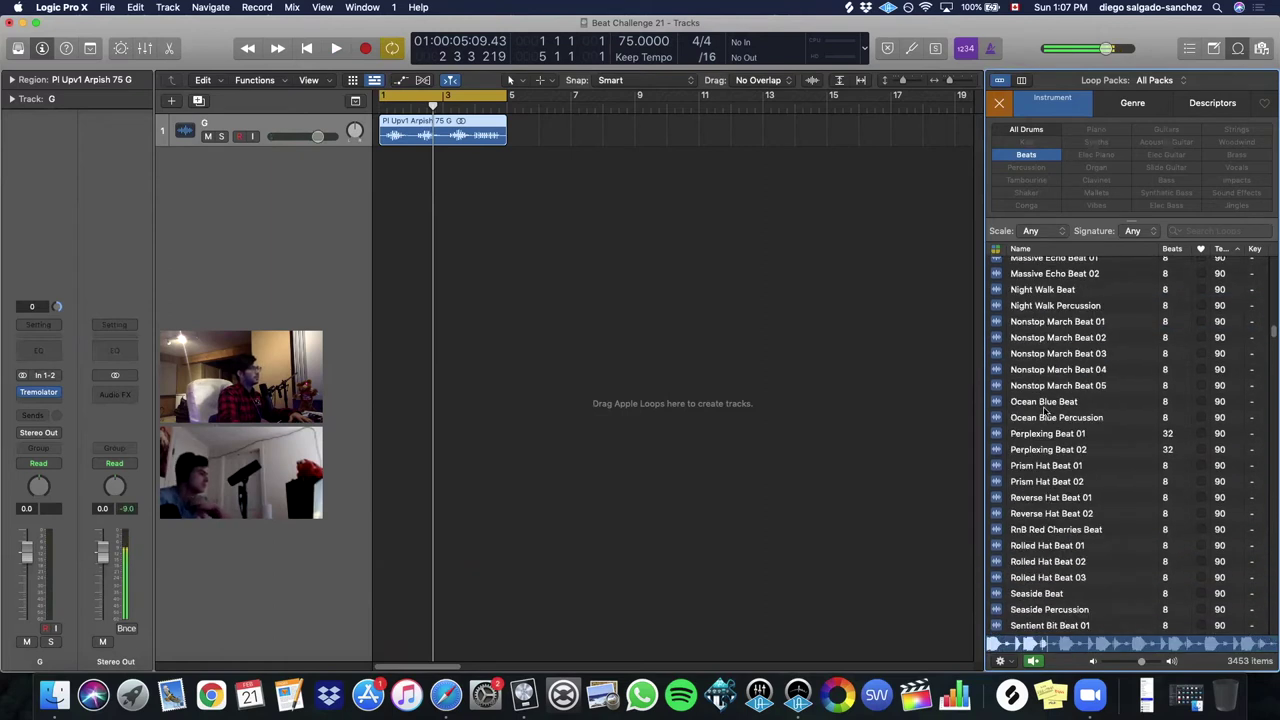
{"action": "scroll", "coordinate": [1045, 411], "scroll_direction": "down", "scroll_amount": 6}
{"action": "key", "text": "space"}
{"action": "left_click_drag", "start_coordinate": [1039, 601], "coordinate": [400, 237]}
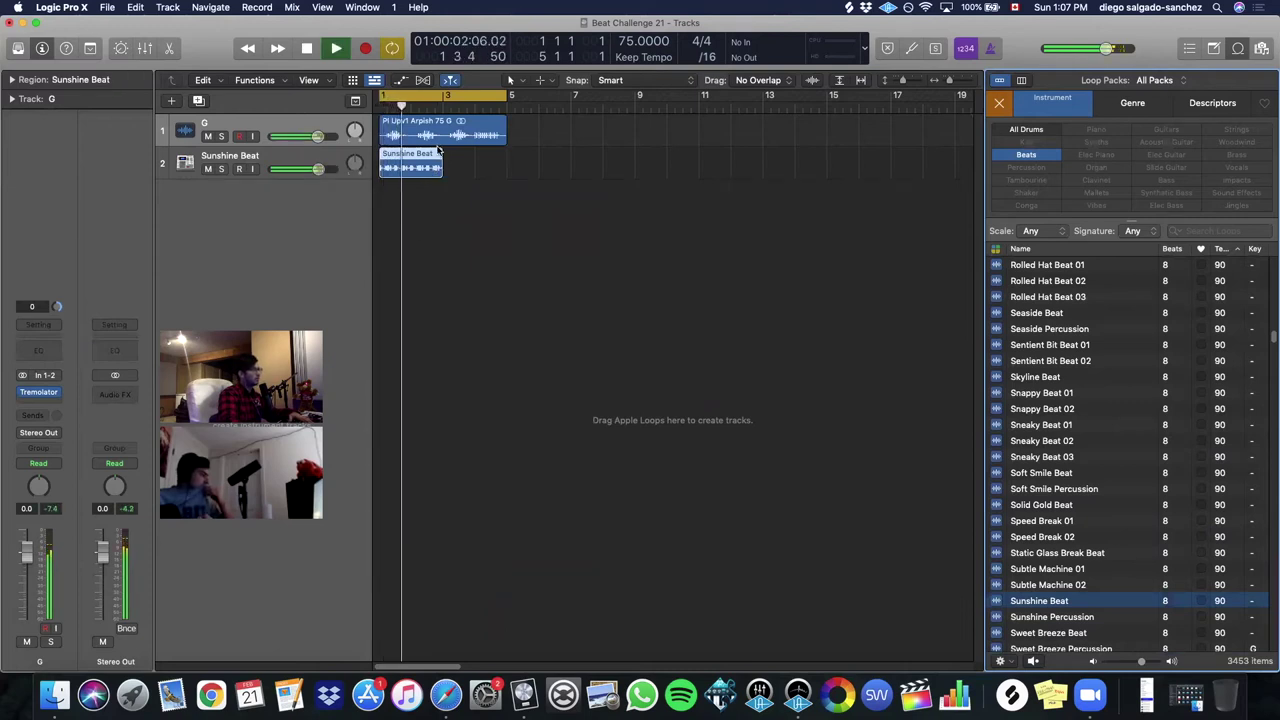
- Delete the Sunshine Beat region and its track, and stop playback
{"action": "left_click", "coordinate": [296, 161]}
{"action": "key", "text": "Delete"}
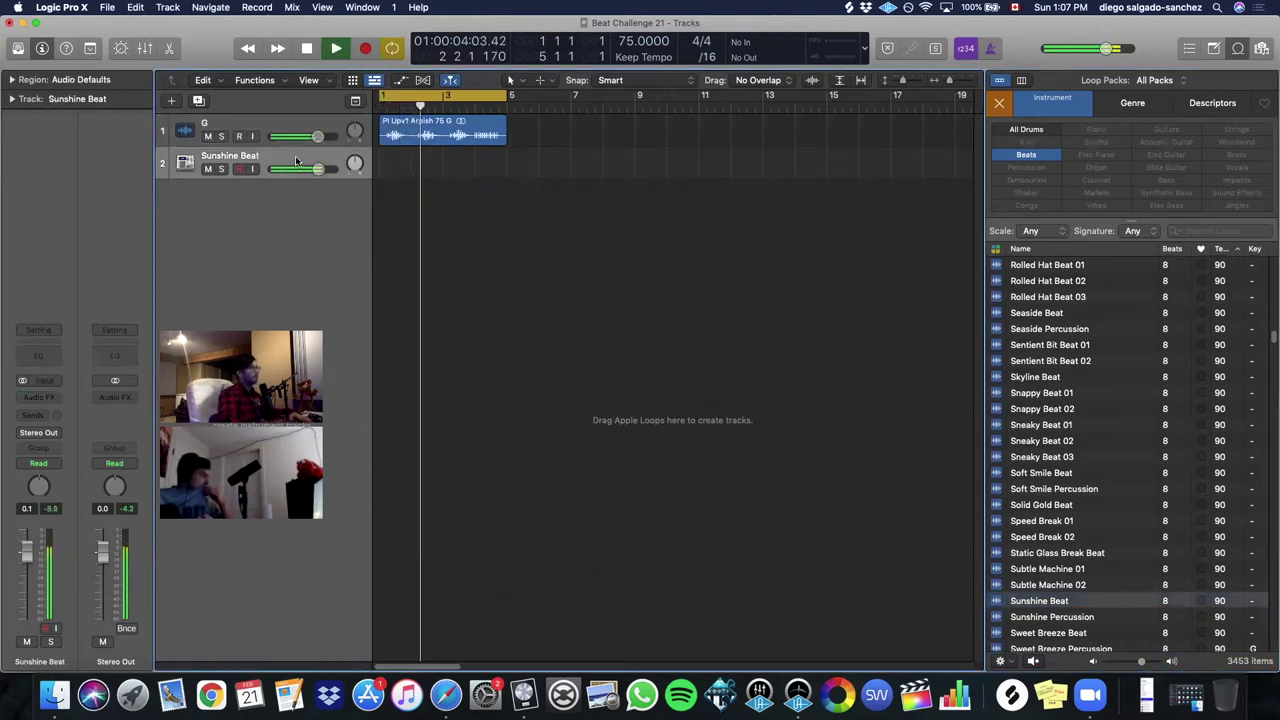
{"action": "key", "text": "super+BackSpace"}
{"action": "key", "text": "space"}
- Audition several beat loops at 90 and 85 BPM in the loop list, including Sneaky Beat 01 and Continuum Beat 01
{"action": "left_click", "coordinate": [1066, 425]}
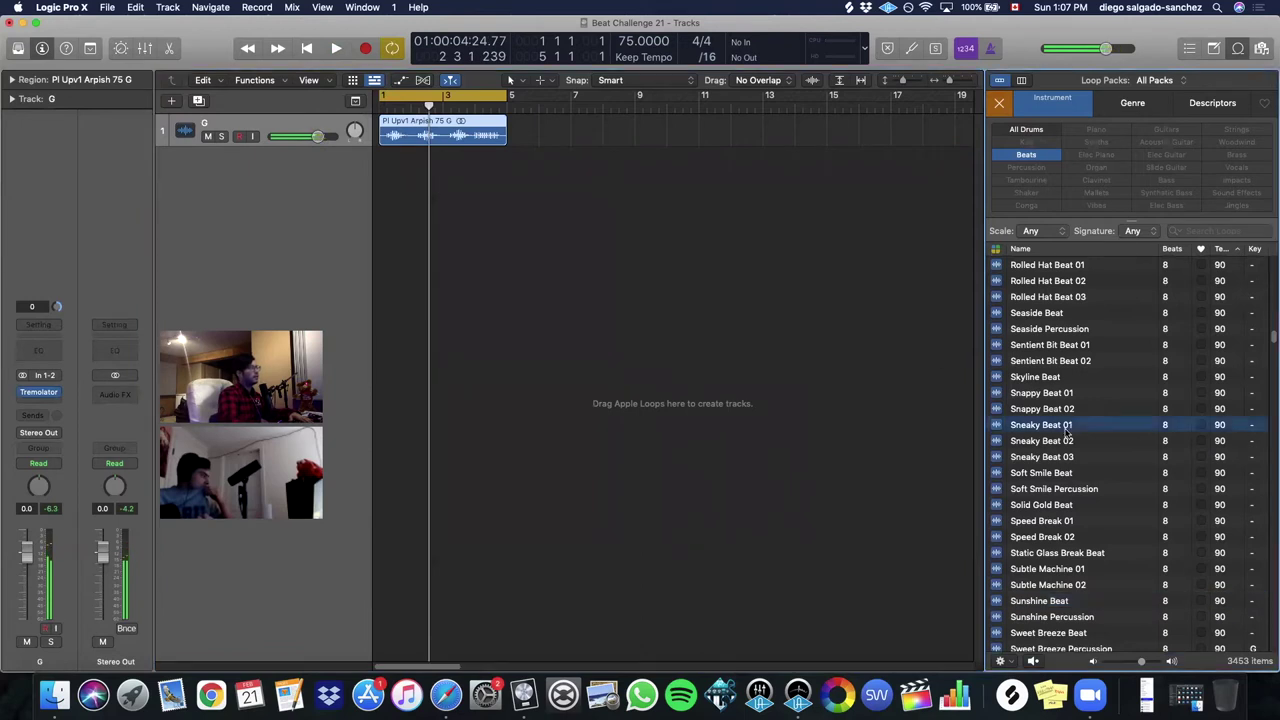
{"action": "scroll", "coordinate": [1067, 415], "scroll_direction": "up", "scroll_amount": 15}
{"action": "scroll", "coordinate": [1066, 400], "scroll_direction": "up", "scroll_amount": 20}
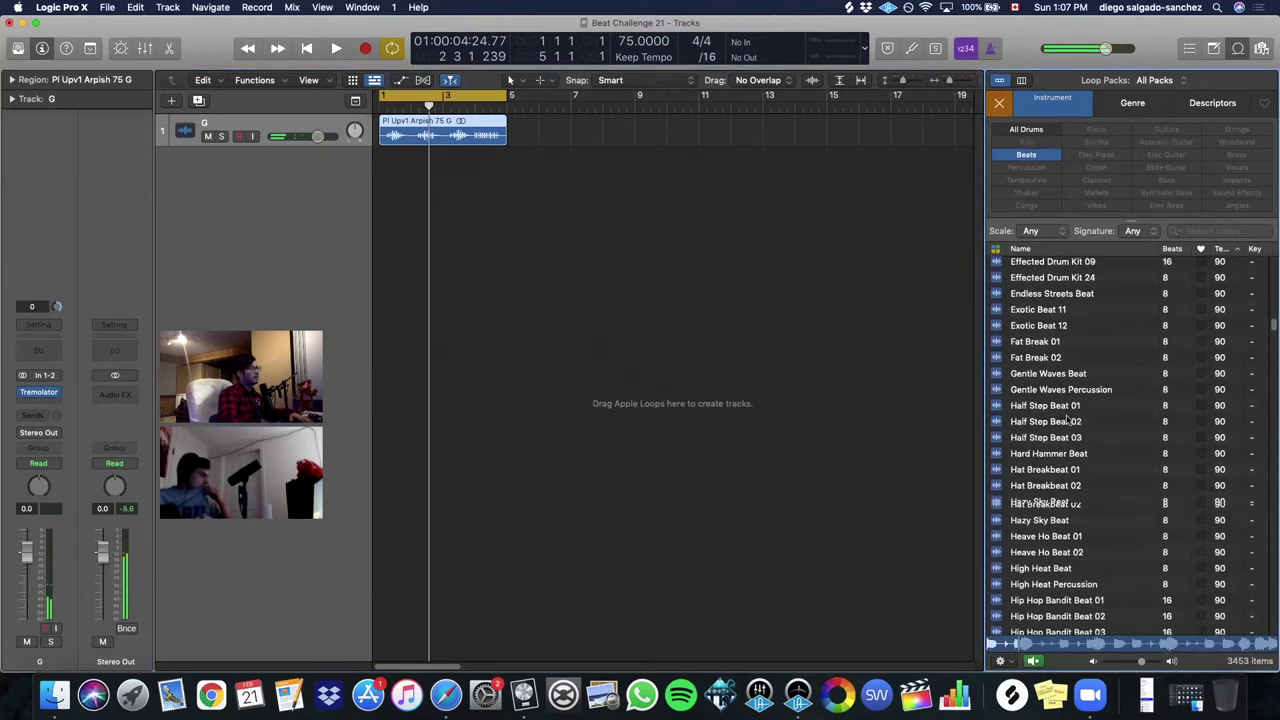
{"action": "left_click", "coordinate": [1062, 361]}
{"action": "scroll", "coordinate": [1062, 362], "scroll_direction": "up", "scroll_amount": 15}
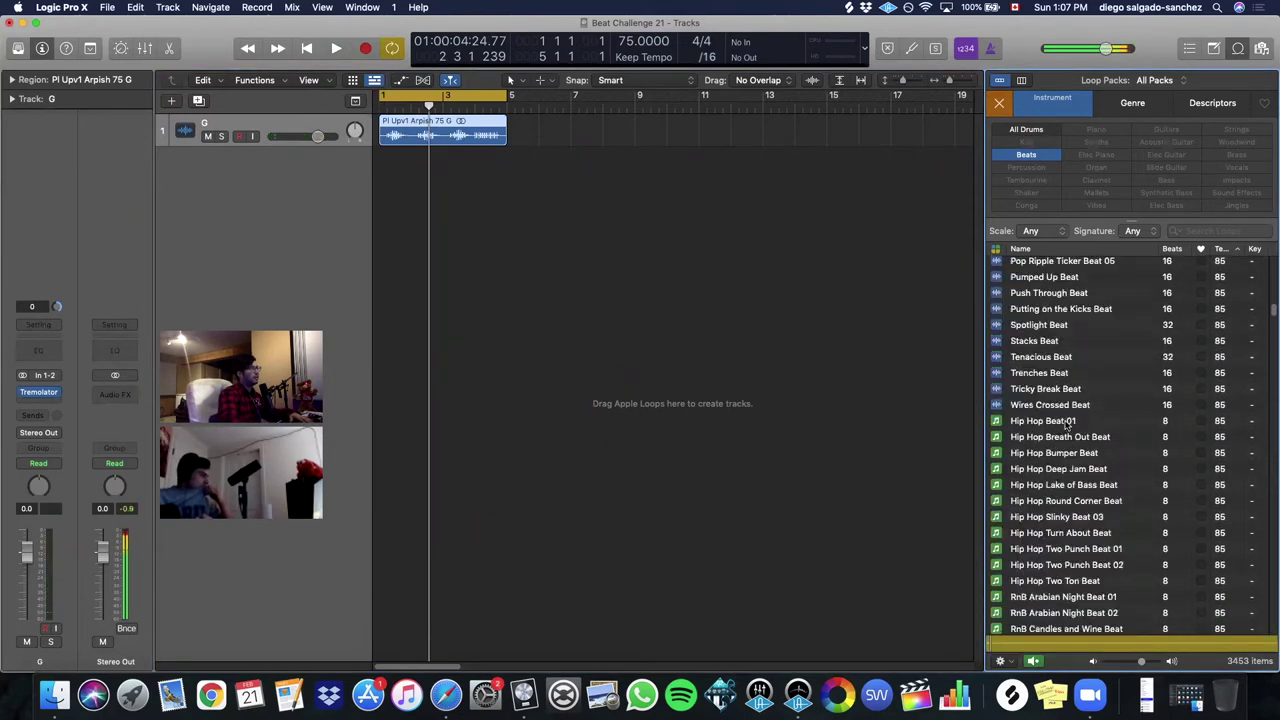
{"action": "left_click", "coordinate": [1060, 356]}
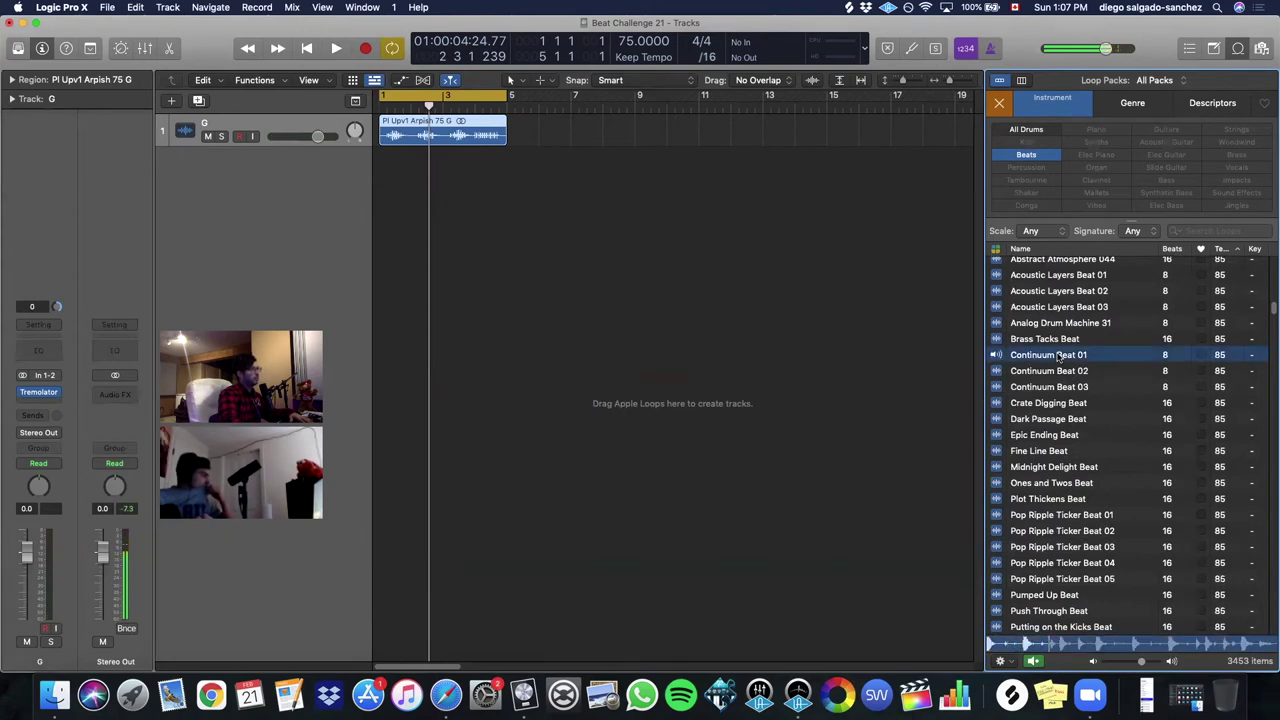
- Try the Continuum Beat 01 loop at bar 1 on a new track below G and delete its region
{"action": "left_click_drag", "start_coordinate": [1066, 356], "coordinate": [390, 215]}
{"action": "key", "text": "space"}
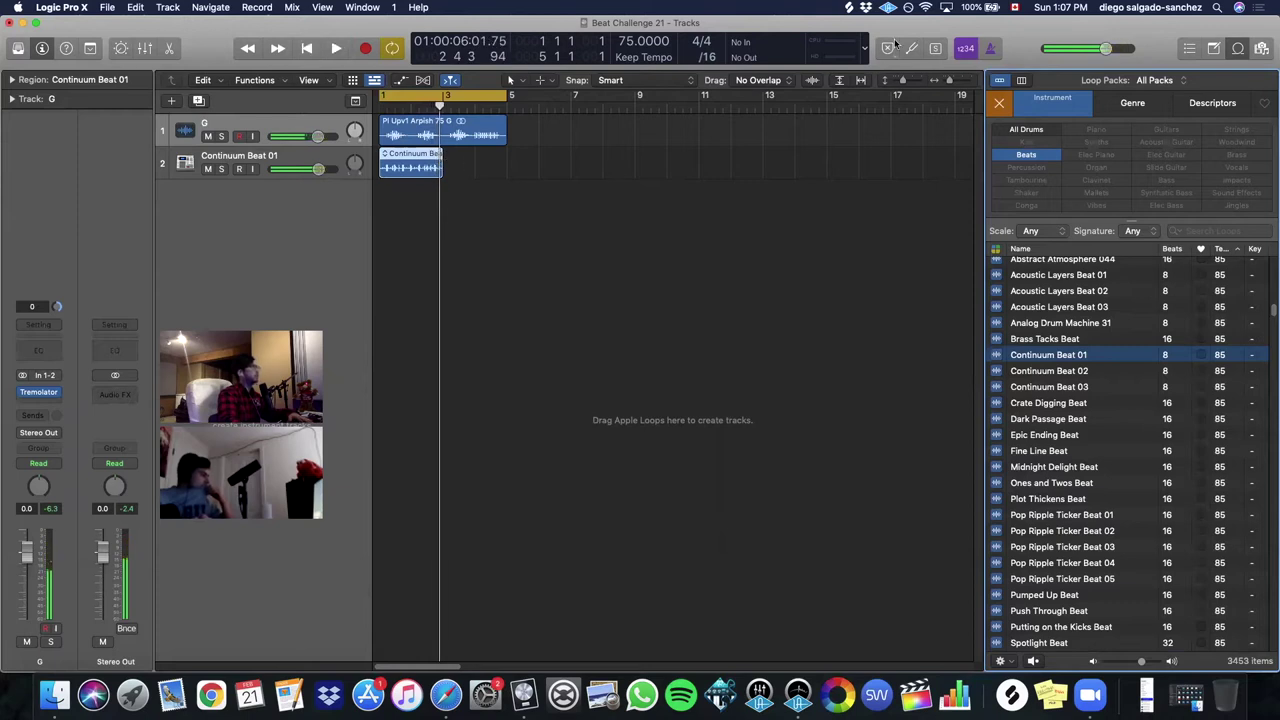
{"action": "key", "text": "Delete"}
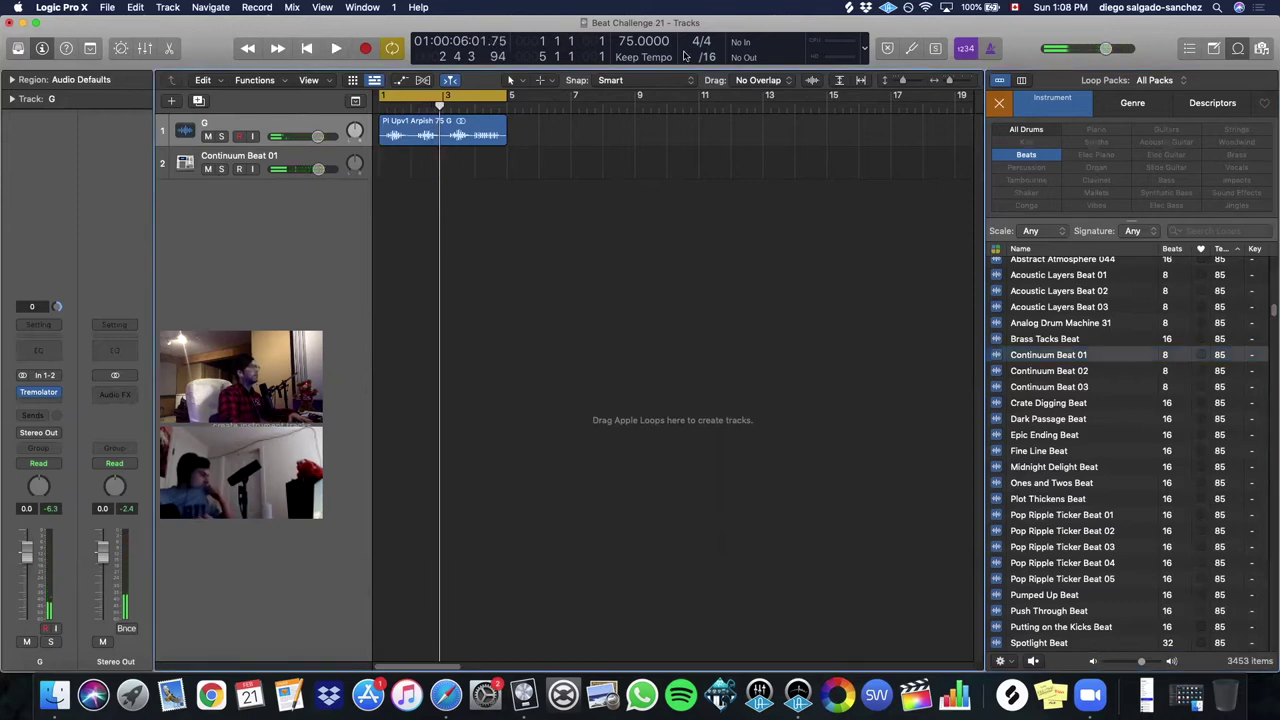
- Set the project tempo to 150 BPM and extend the cycle range to bar 9, checking it by playing
{"action": "double_click", "coordinate": [628, 45]}
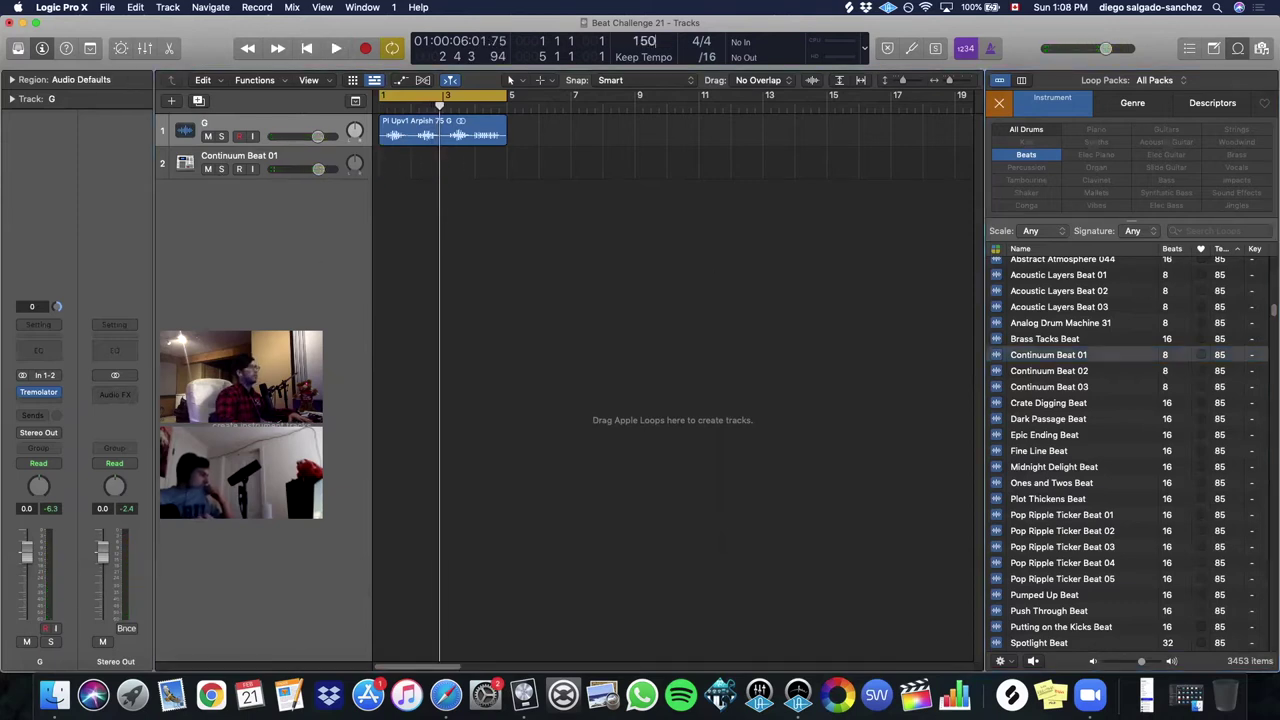
{"action": "key", "text": "Return"}
{"action": "left_click_drag", "start_coordinate": [507, 97], "coordinate": [638, 96]}
{"action": "key", "text": "space"}
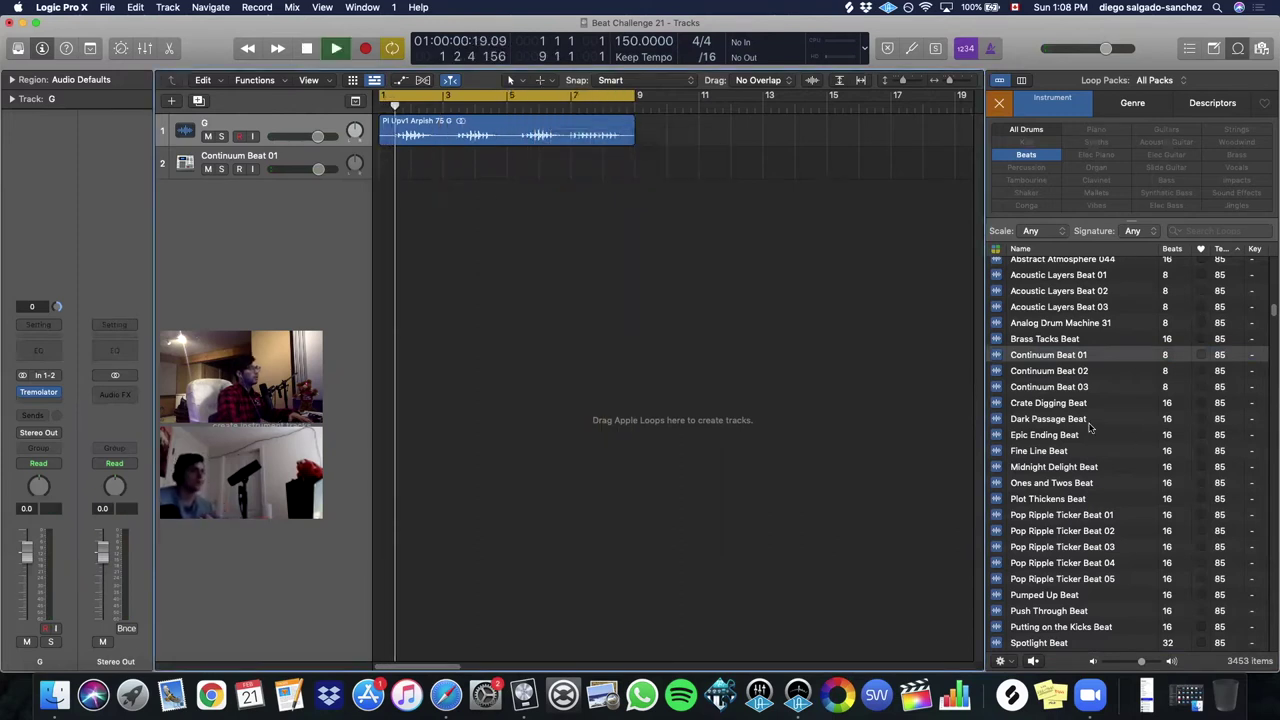
- Audition slower beats from 85 BPM down to around 65 BPM, ending with Double Time Beat 01
{"action": "left_click", "coordinate": [1058, 322]}
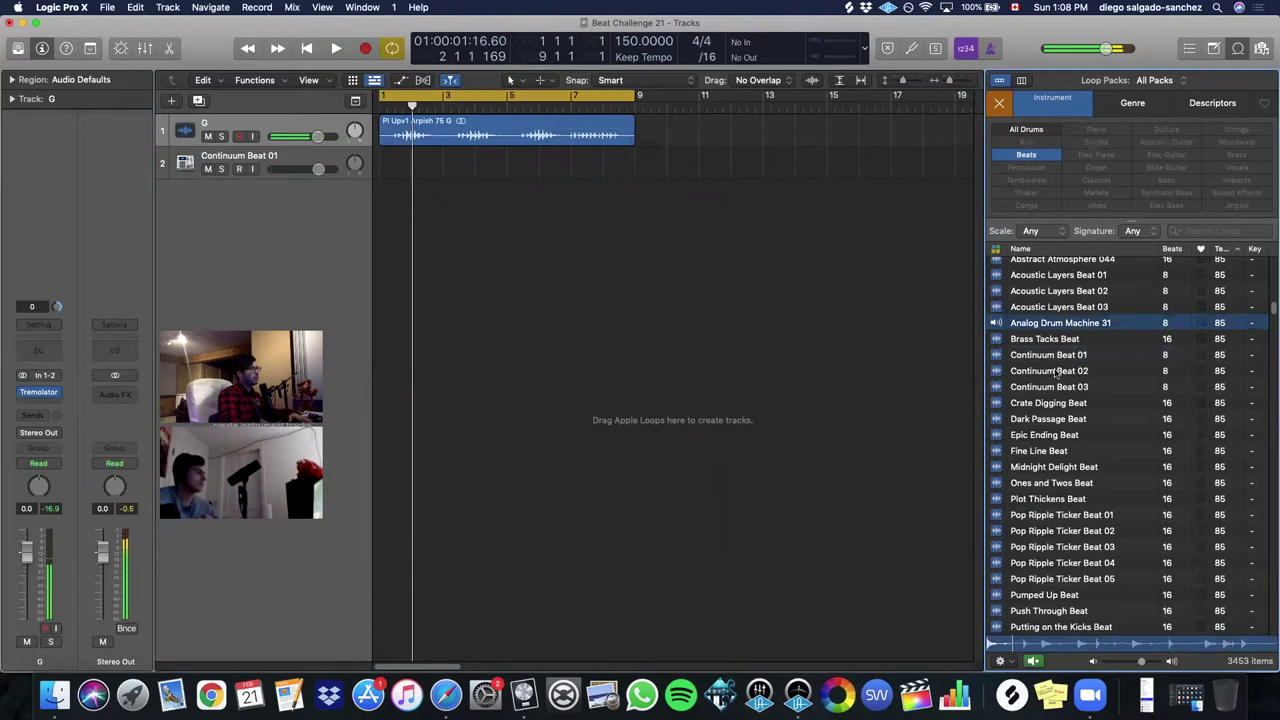
{"action": "left_click_drag", "start_coordinate": [1273, 308], "coordinate": [1272, 268]}
{"action": "left_click", "coordinate": [1060, 322]}
{"action": "scroll", "coordinate": [1070, 400], "scroll_direction": "down", "scroll_amount": 5}
{"action": "left_click", "coordinate": [1070, 407]}
{"action": "scroll", "coordinate": [1070, 404], "scroll_direction": "down", "scroll_amount": 5}
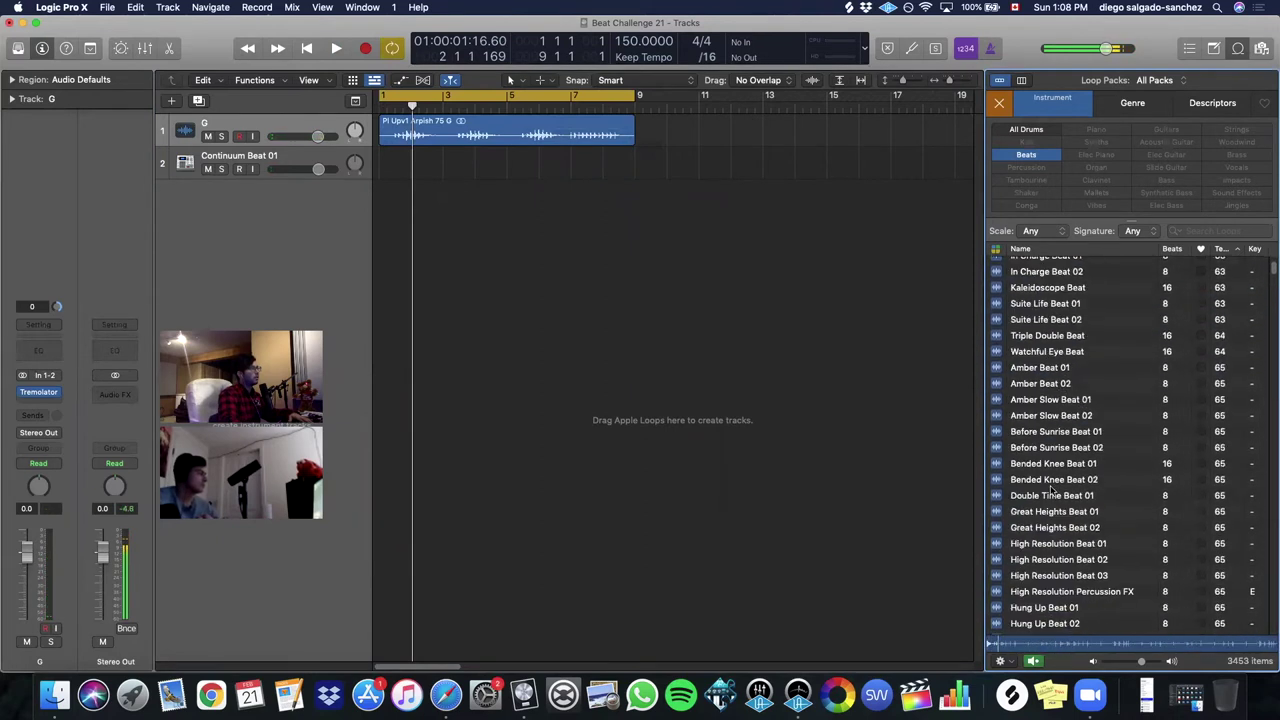
{"action": "left_click", "coordinate": [1052, 495]}
- Place the Double Time Beat 01 loop on track 2 across bars 1 to 9, play it and hide the loop browser
{"action": "left_click_drag", "start_coordinate": [1052, 495], "coordinate": [634, 168]}
{"action": "key", "text": "space"}
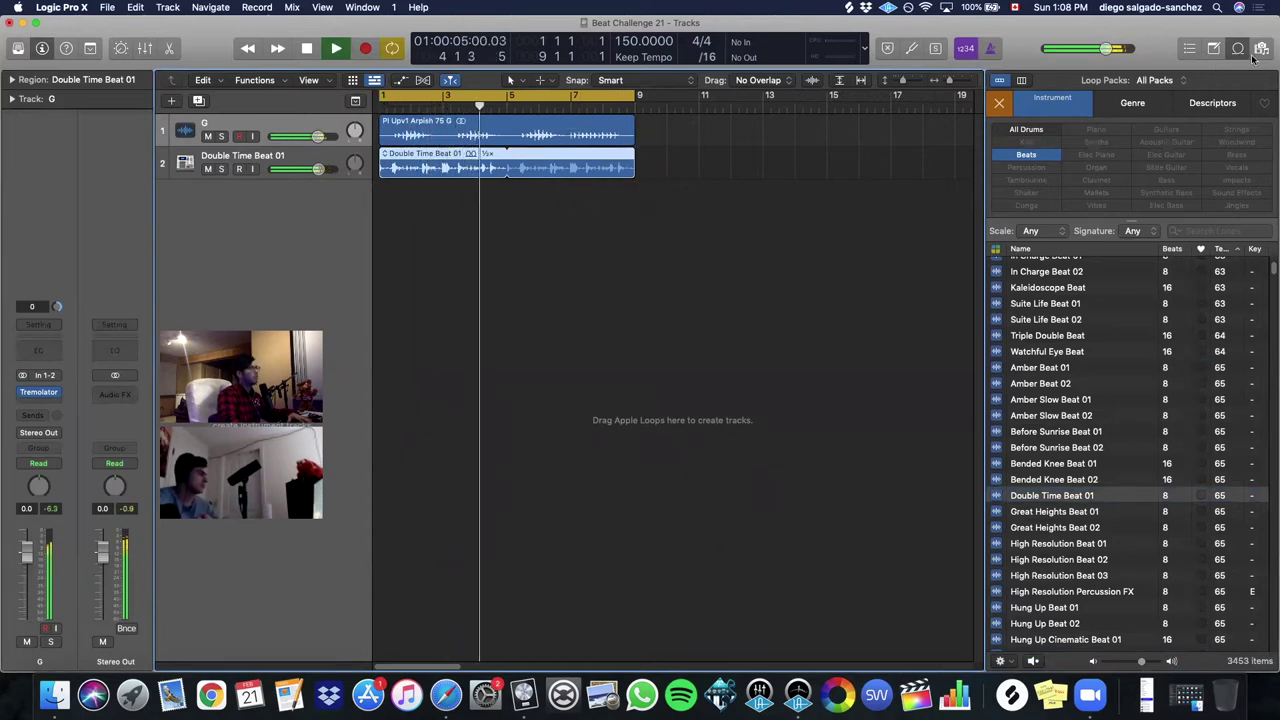
{"action": "left_click", "coordinate": [1240, 50]}
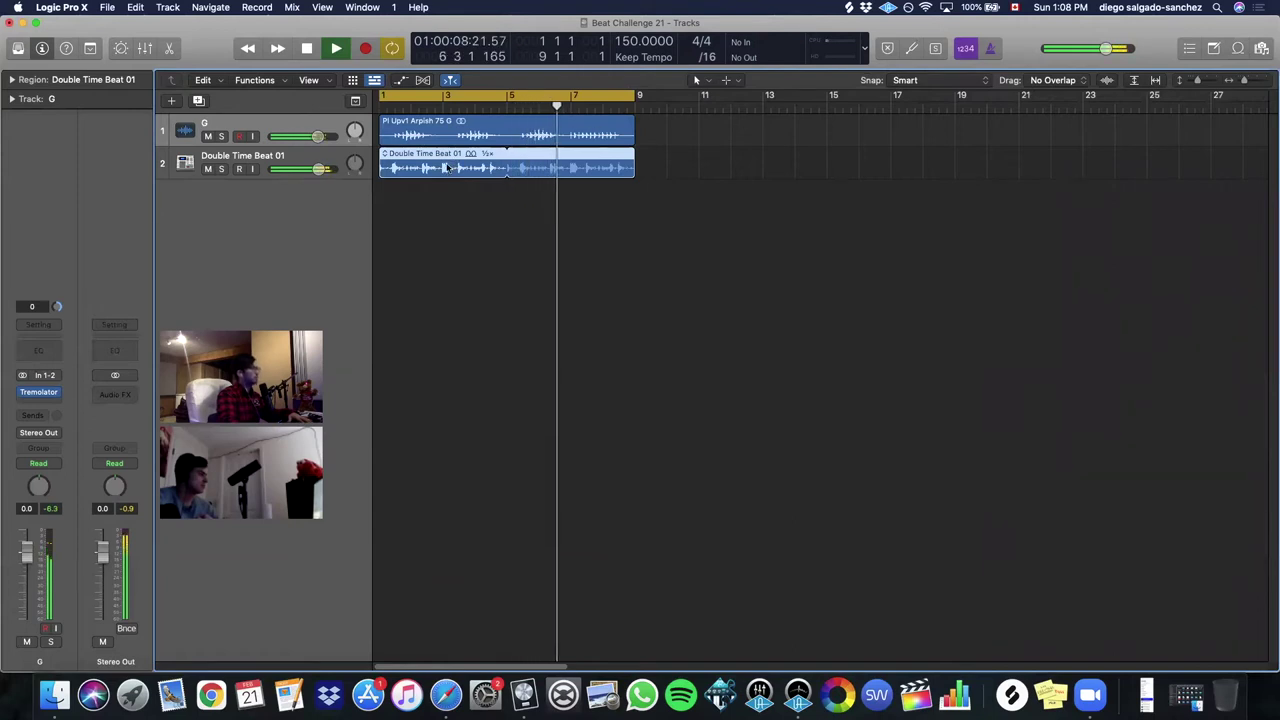
- Insert Tremolator on the Double Time Beat 01 track and play it with the Complex Rhythms preset 4BarStutterCut
{"action": "key", "text": "space"}
{"action": "left_click", "coordinate": [263, 158]}
{"action": "left_click", "coordinate": [40, 394]}
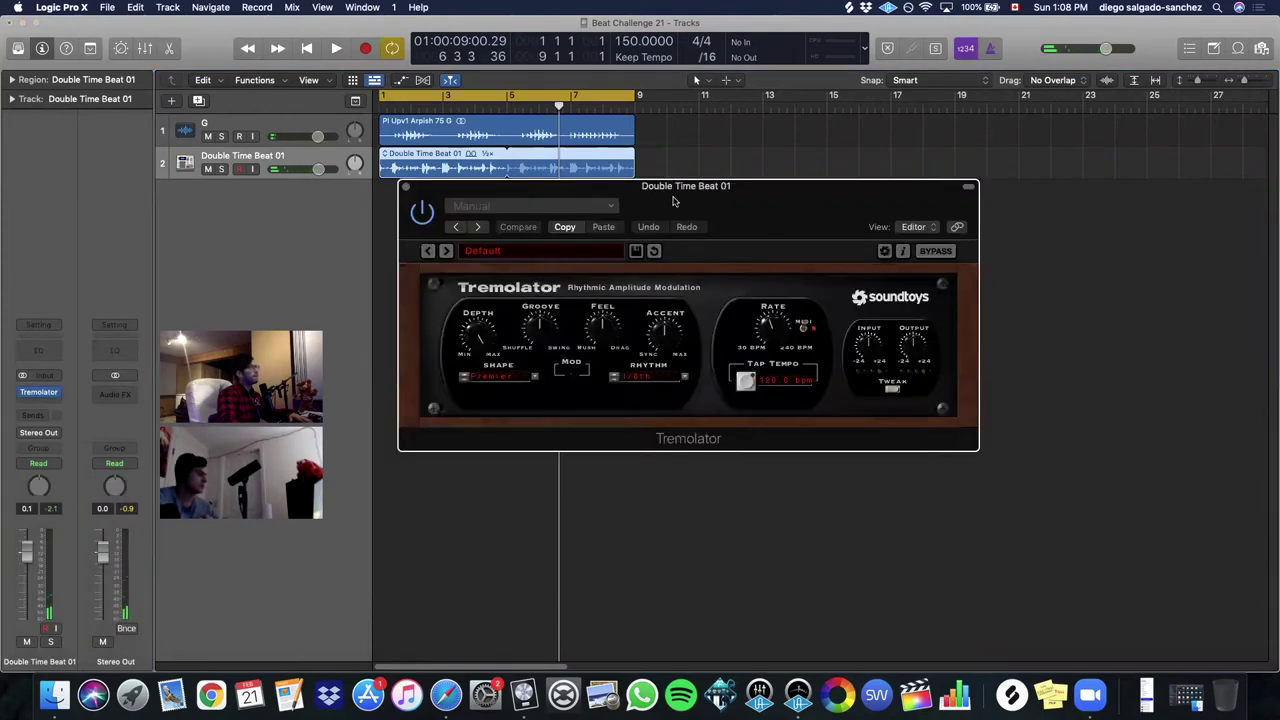
{"action": "left_click_drag", "start_coordinate": [676, 200], "coordinate": [723, 247]}
{"action": "left_click", "coordinate": [538, 292]}
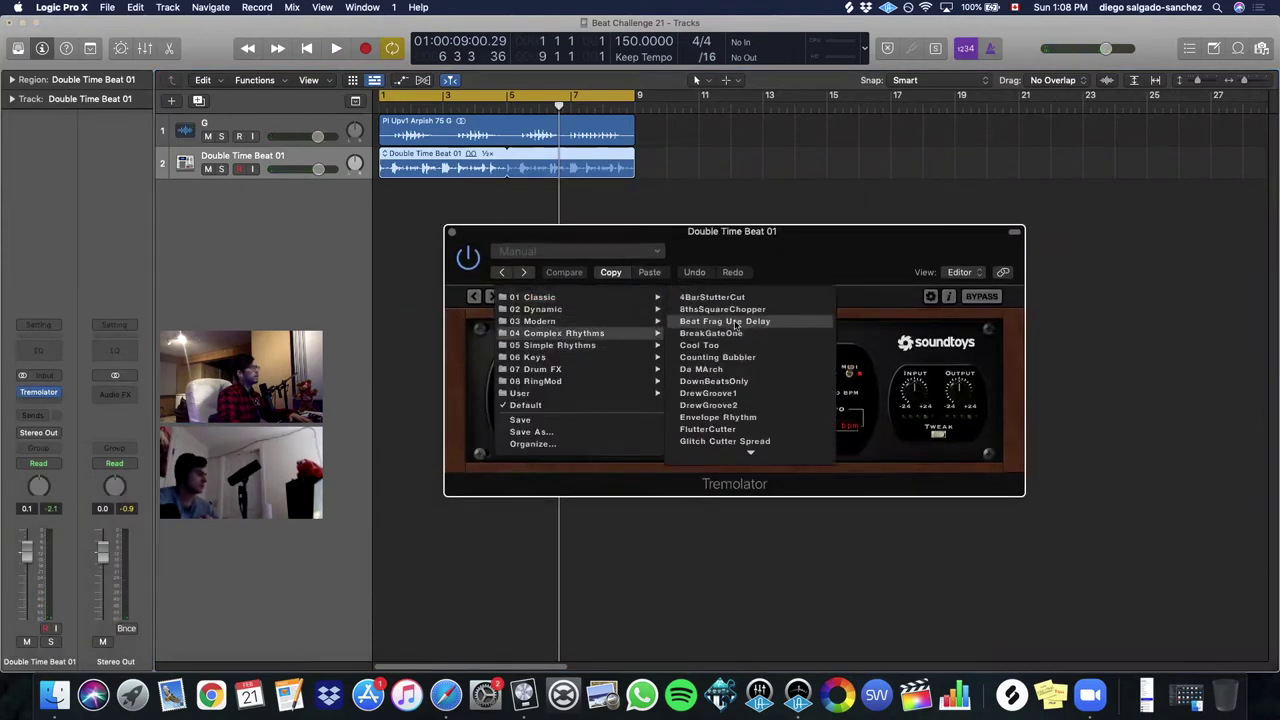
{"action": "left_click", "coordinate": [711, 298]}
{"action": "key", "text": "space"}
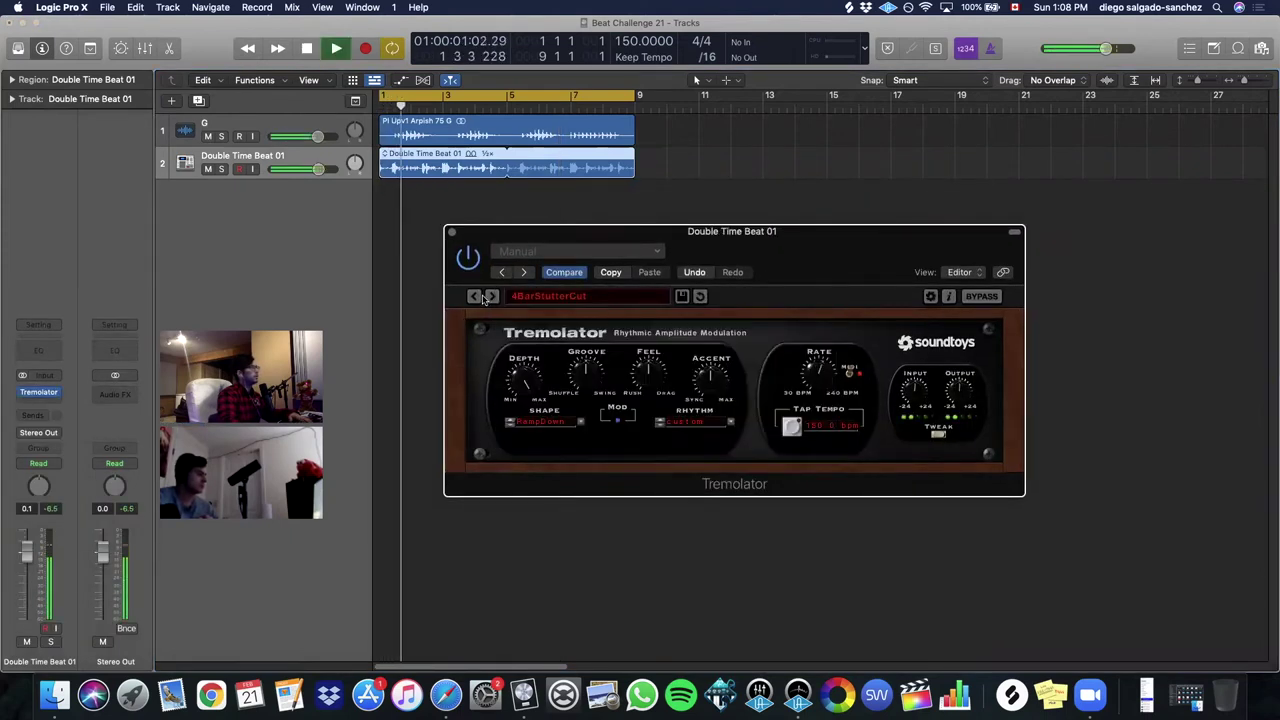
- Audition further Tremolator presets, settle on Cool Too with the rate at 75 BPM, and close the plug-in window
{"action": "left_click", "coordinate": [491, 298]}
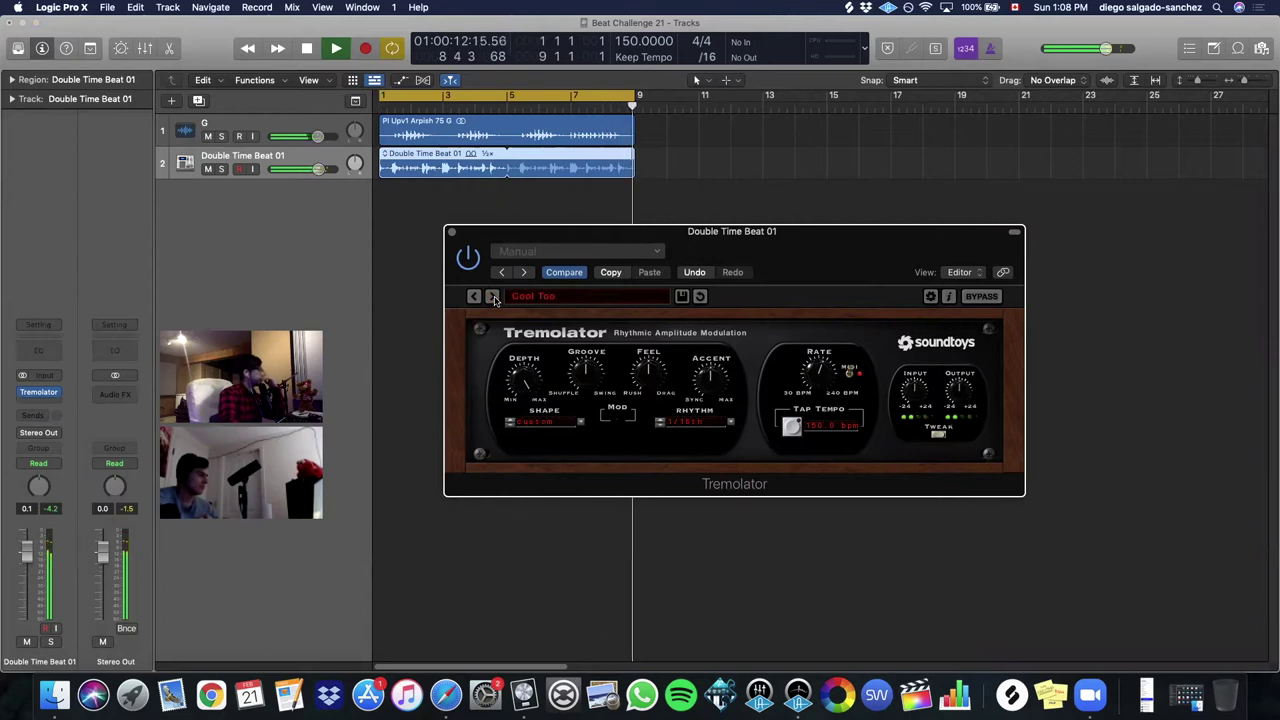
{"action": "left_click", "coordinate": [493, 297]}
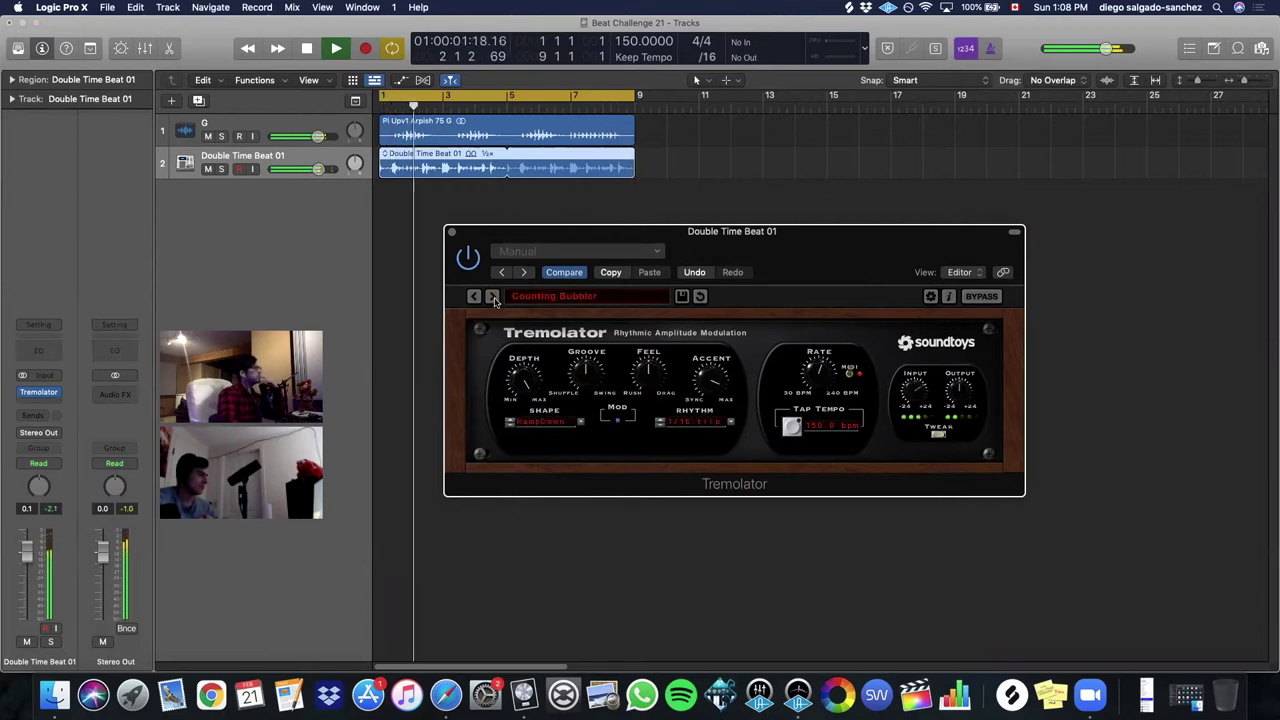
{"action": "left_click", "coordinate": [493, 297]}
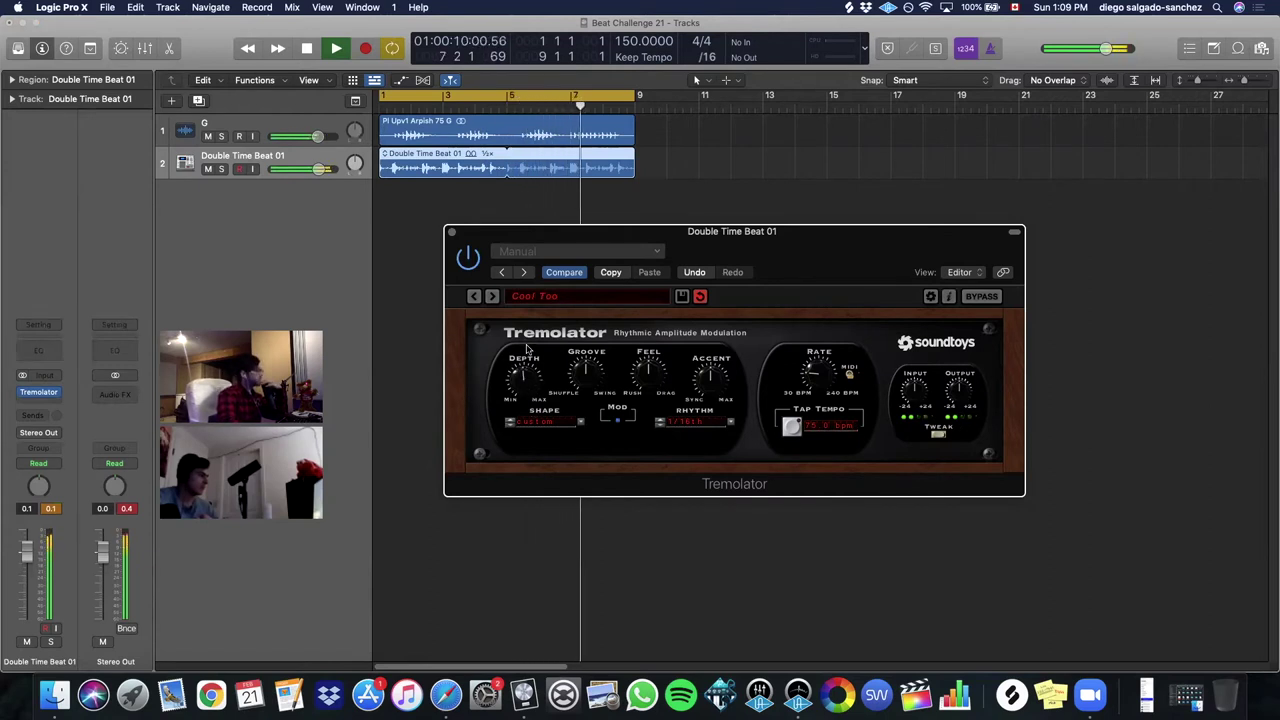
{"action": "left_click", "coordinate": [451, 232]}
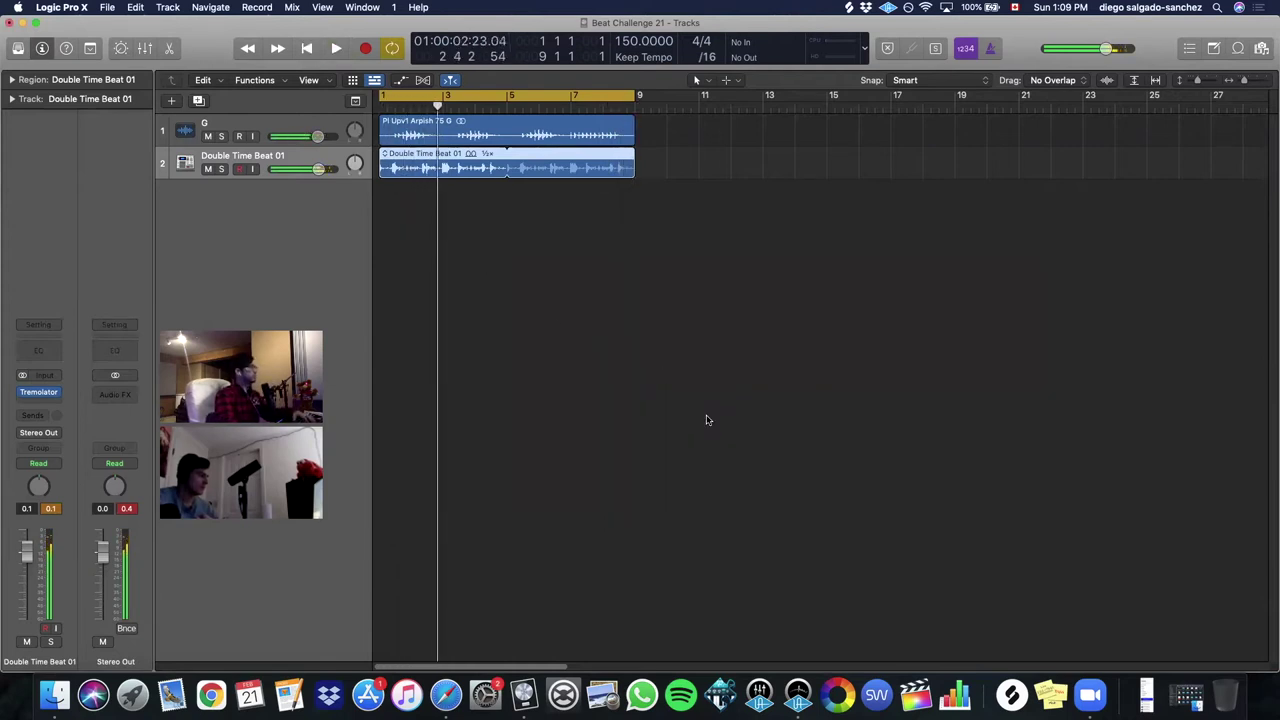
- Save the project and create a new software instrument track, hiding the sound library
{"action": "left_click", "coordinate": [118, 9]}
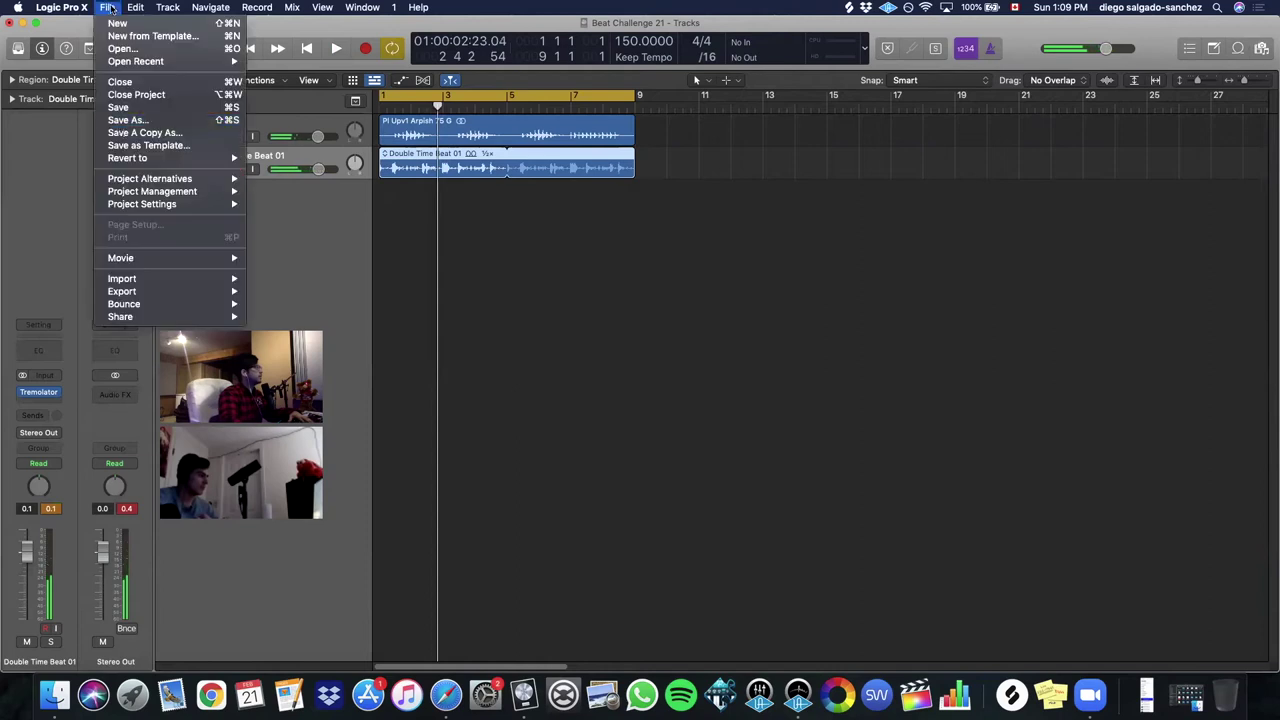
{"action": "left_click", "coordinate": [130, 111]}
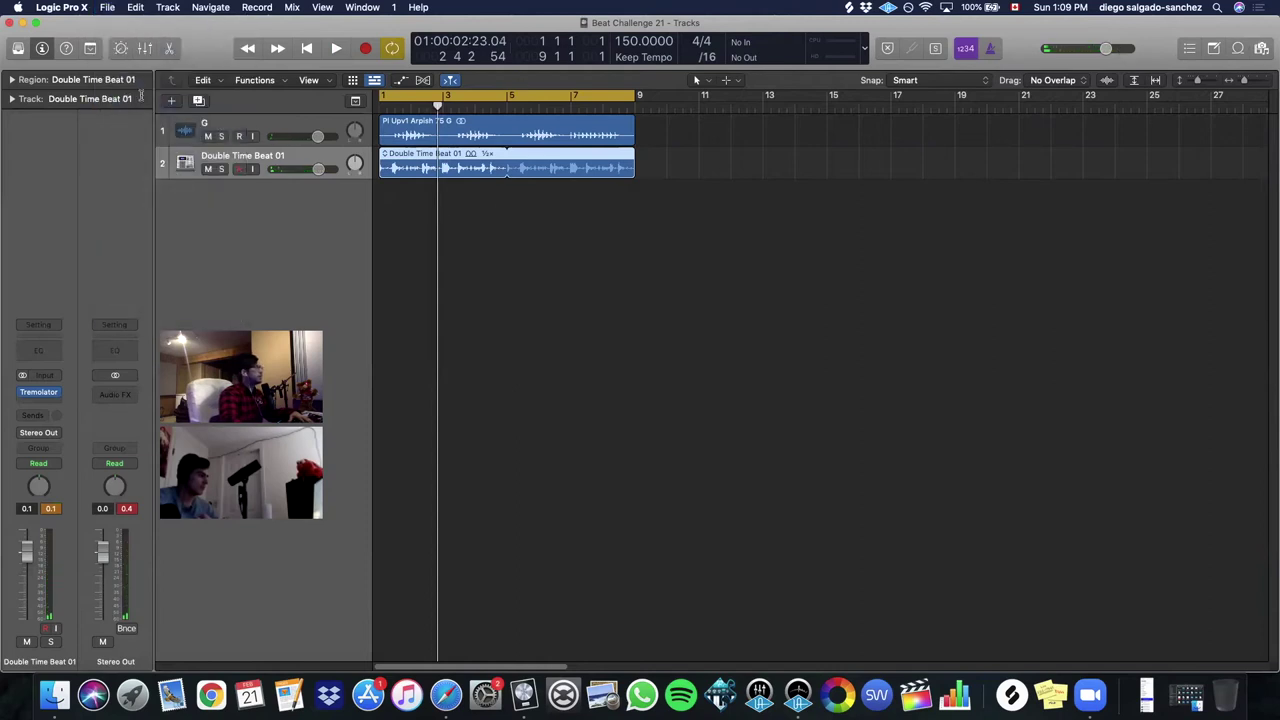
{"action": "left_click", "coordinate": [172, 101]}
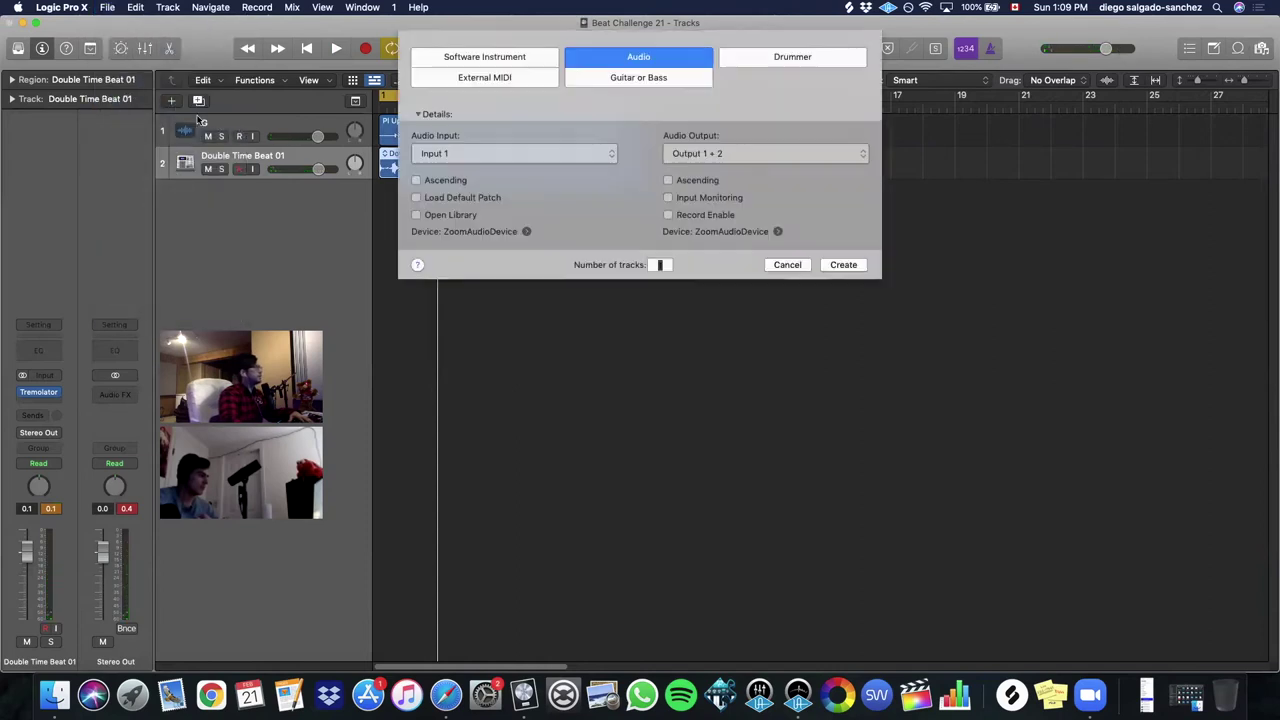
{"action": "left_click", "coordinate": [518, 64]}
{"action": "left_click", "coordinate": [846, 234]}
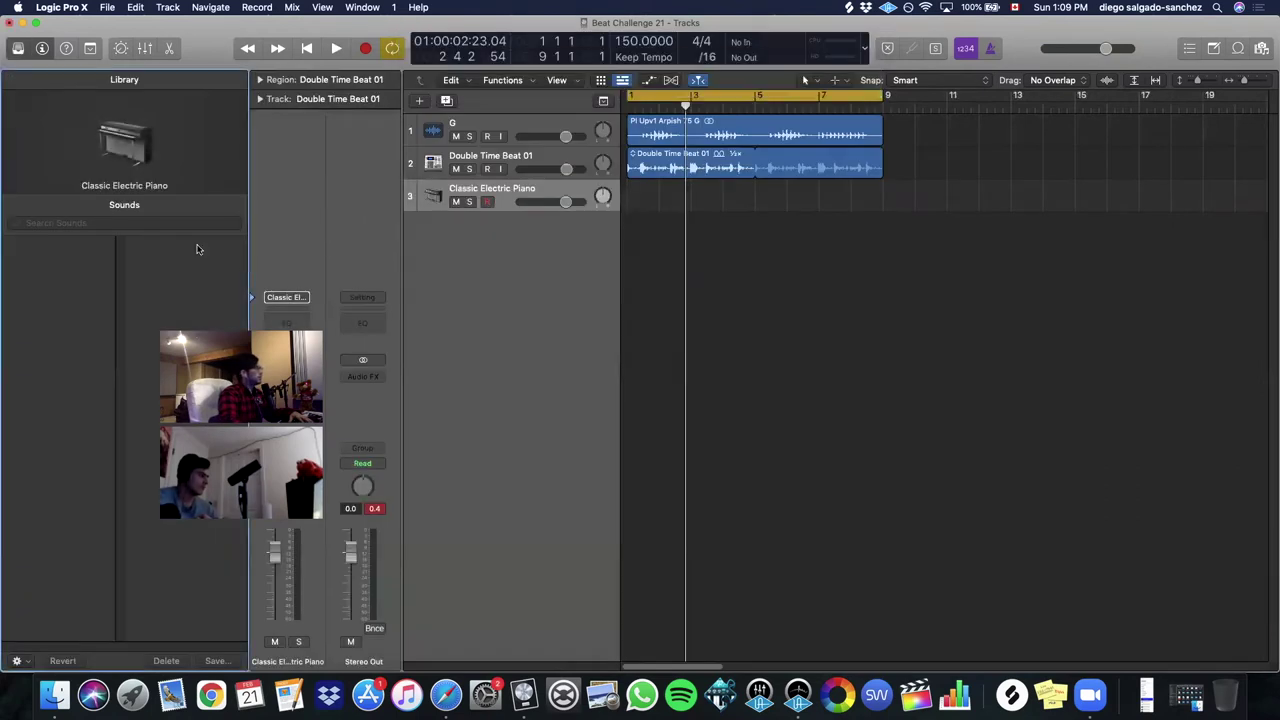
{"action": "left_click", "coordinate": [16, 50]}
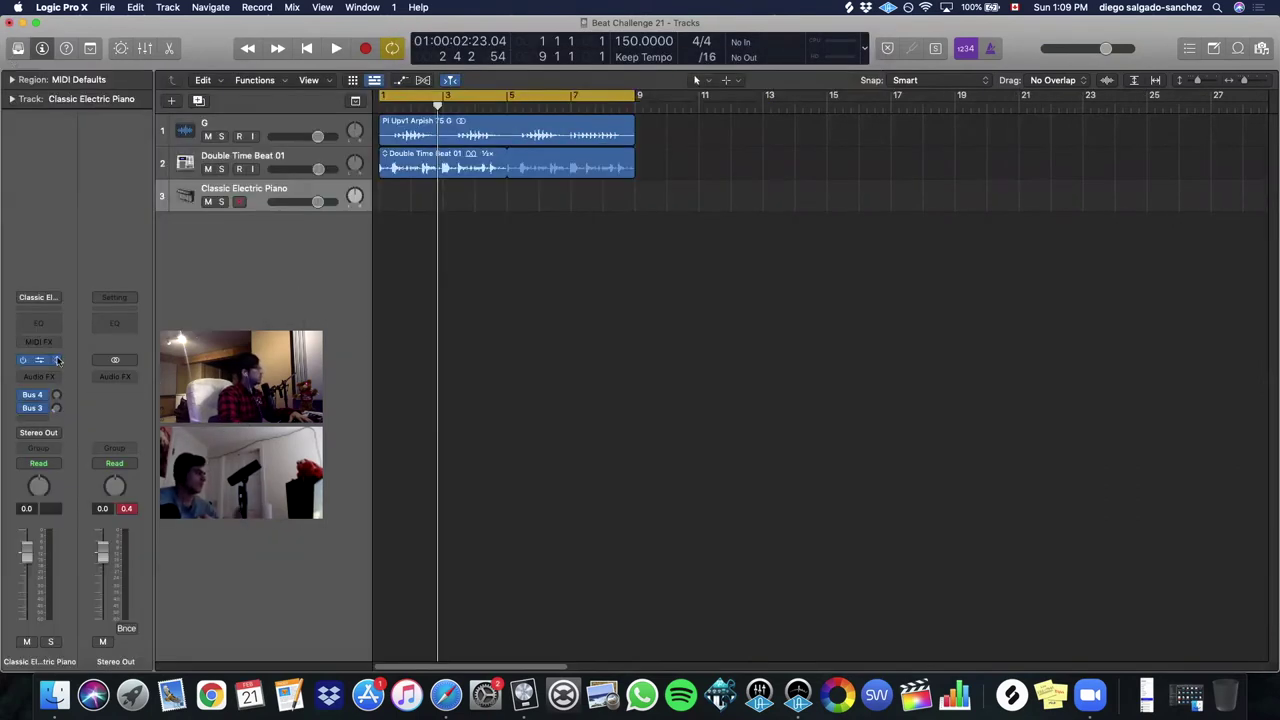
- Remove the Bus 3 and Bus 4 sends from the Classic Electric Piano track
{"action": "left_click", "coordinate": [40, 409]}
{"action": "left_click", "coordinate": [57, 486]}
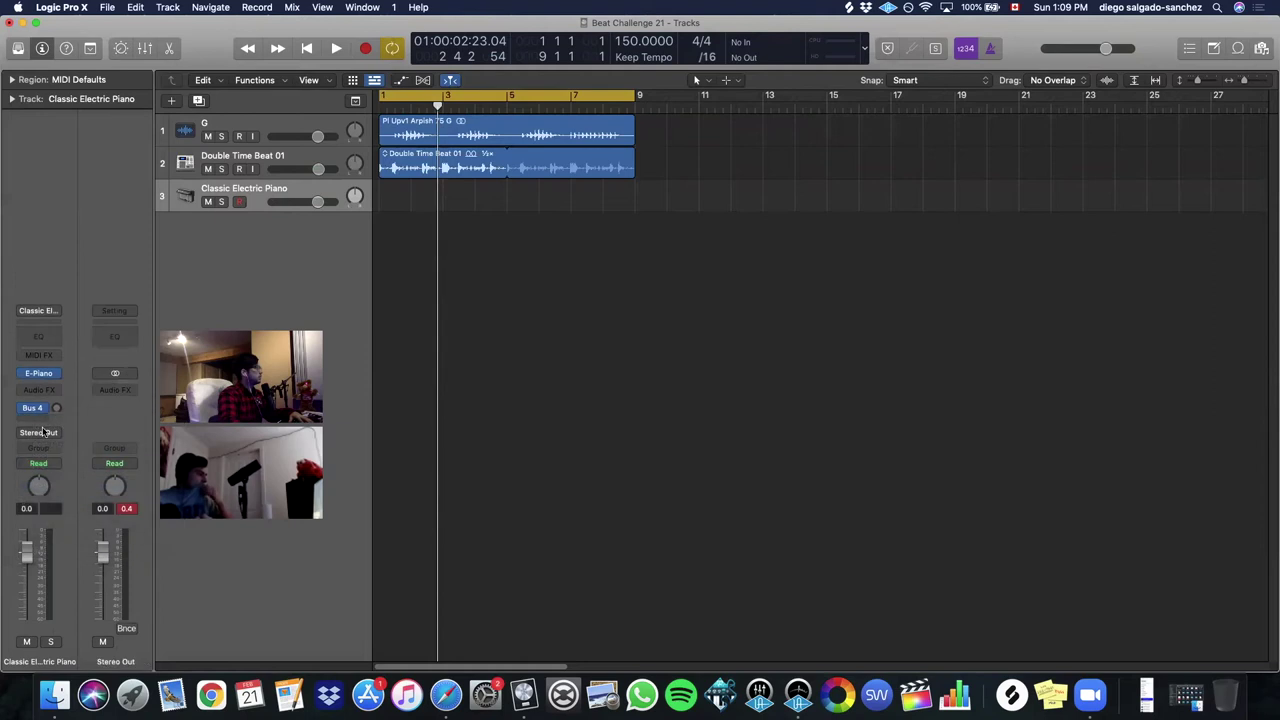
{"action": "left_click", "coordinate": [36, 409]}
{"action": "left_click", "coordinate": [48, 484]}
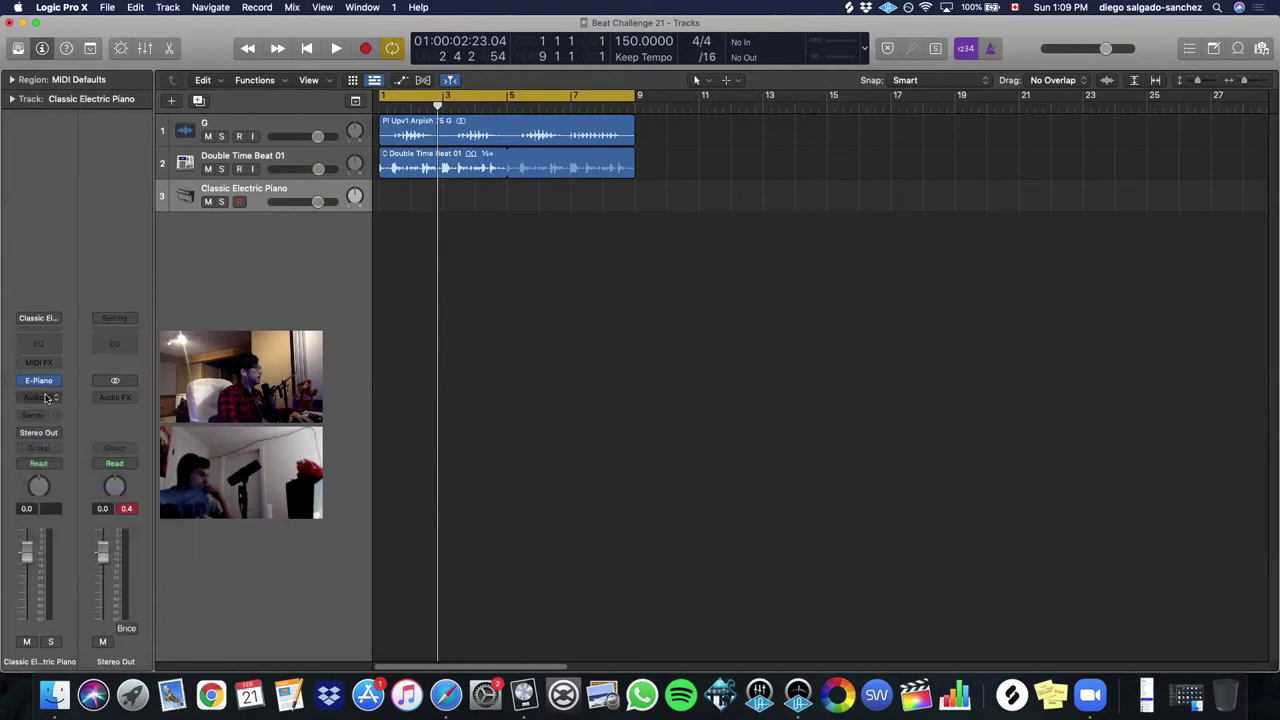
- Replace the electric piano instrument on track 3 with a stereo Serum and close its plug-in window
{"action": "left_click", "coordinate": [55, 381]}
{"action": "mouse_move", "coordinate": [129, 314]}
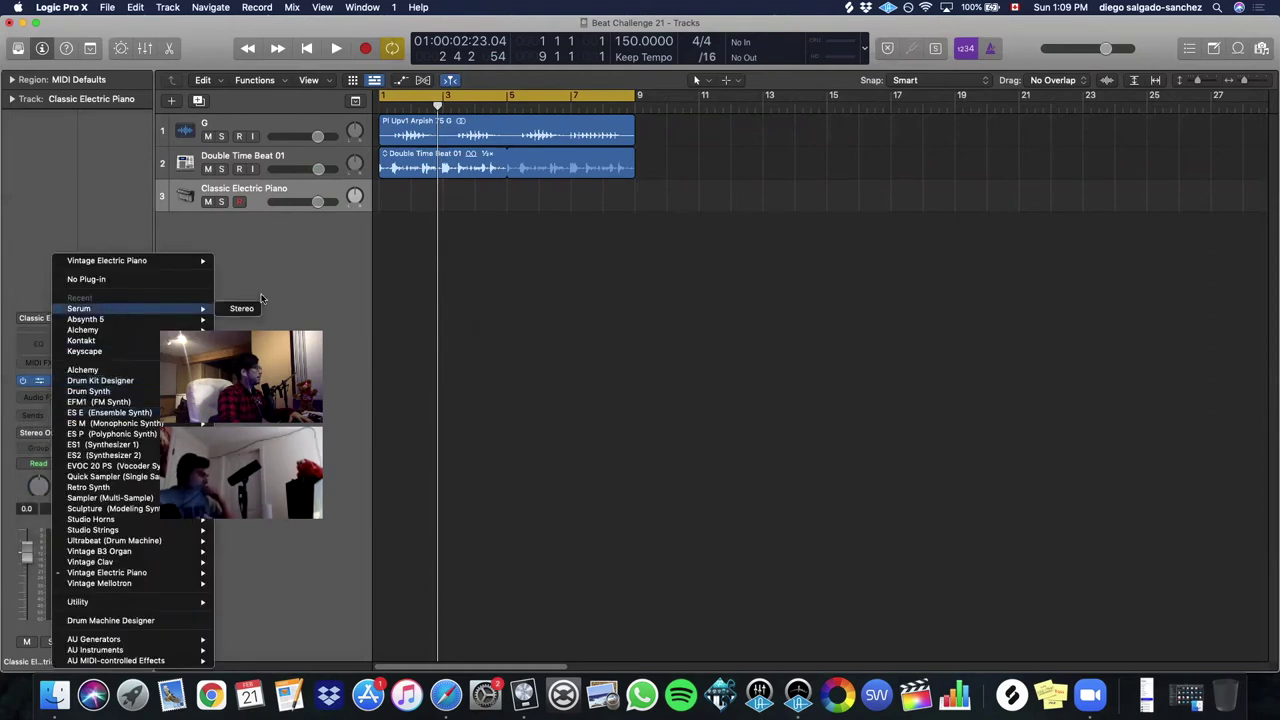
{"action": "left_click", "coordinate": [677, 330]}
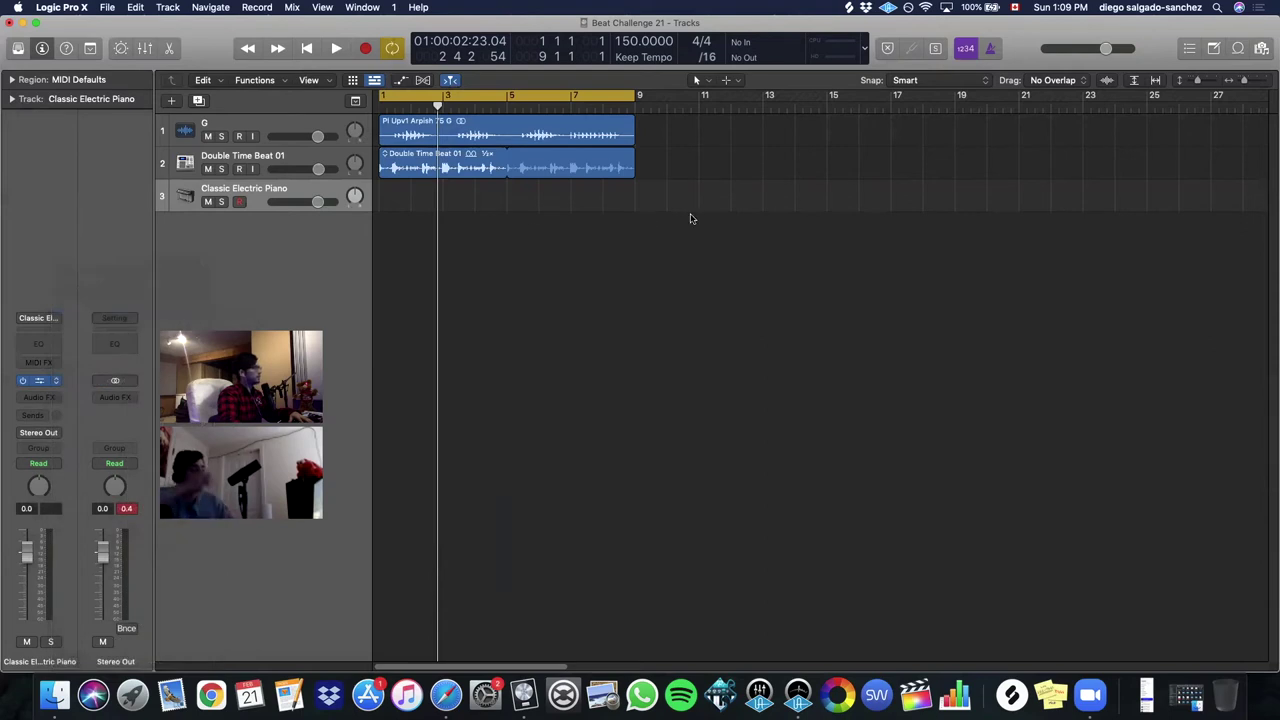
{"action": "left_click_drag", "start_coordinate": [700, 191], "coordinate": [841, 184]}
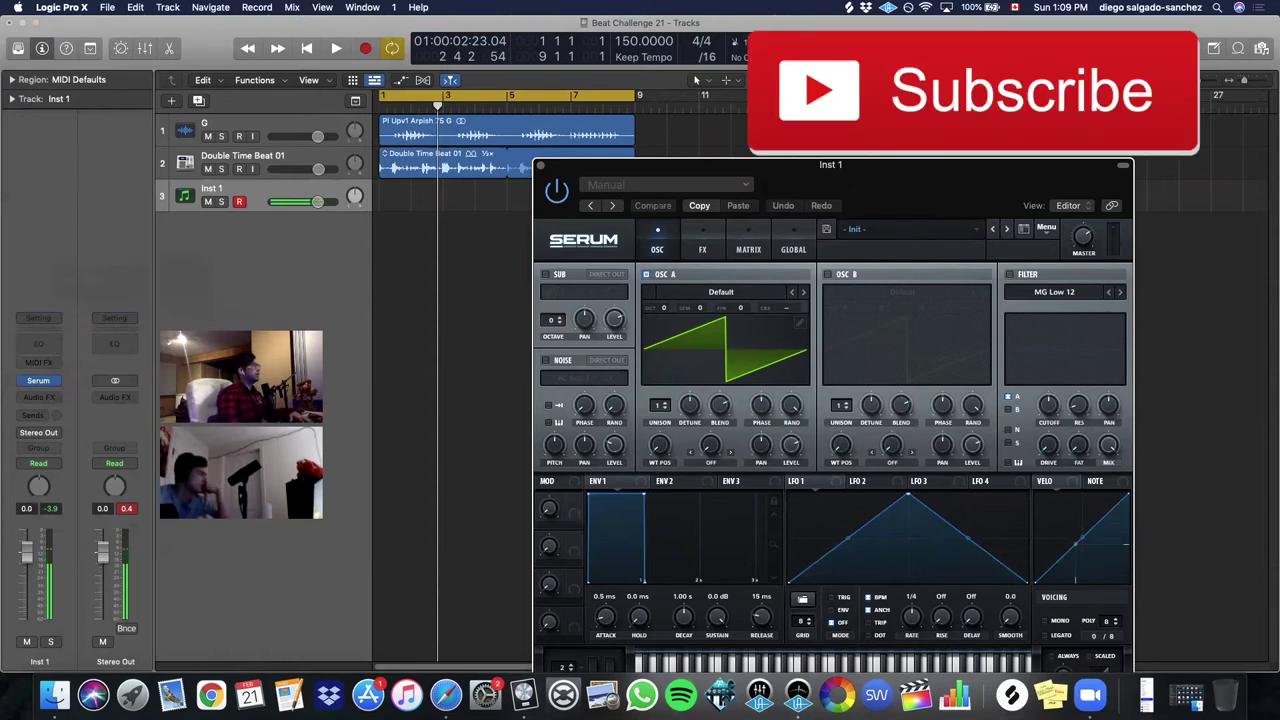
{"action": "left_click", "coordinate": [540, 165]}
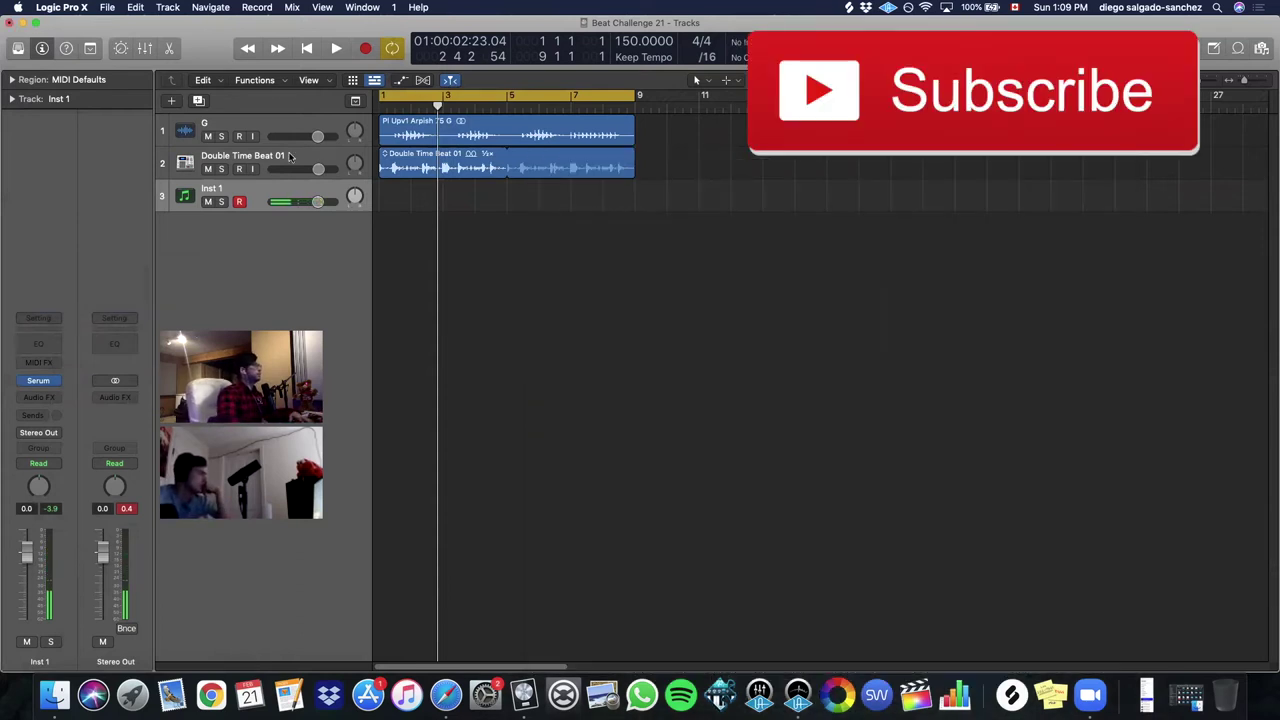
{"action": "right_click", "coordinate": [370, 197]}
{"action": "left_click", "coordinate": [574, 286]}
{"action": "right_click", "coordinate": [378, 197]}
{"action": "left_click", "coordinate": [396, 203]}
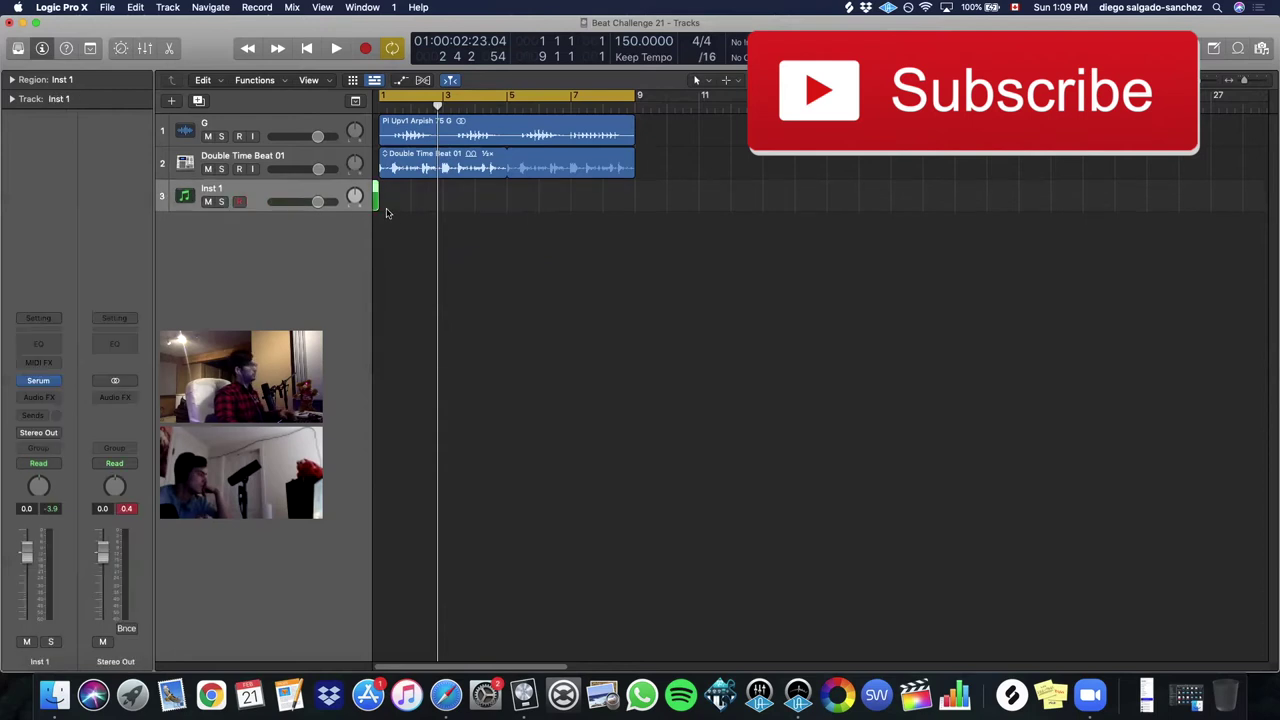
{"action": "key", "text": "z"}
{"action": "key", "text": "z"}
- Create a MIDI region at bar 1 on the Inst 1 track, stretch it to 8 bars and open it in the Piano Roll
{"action": "right_click", "coordinate": [399, 206]}
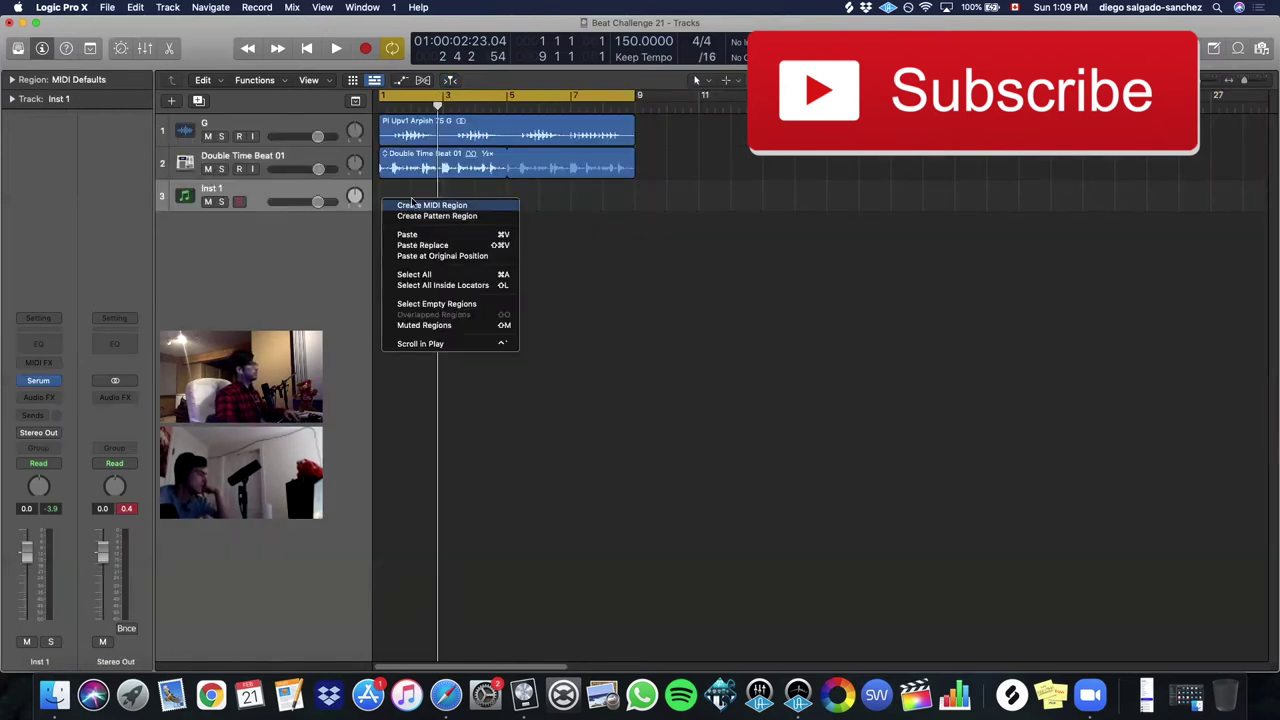
{"action": "left_click", "coordinate": [396, 204]}
{"action": "left_click_drag", "start_coordinate": [404, 200], "coordinate": [634, 201]}
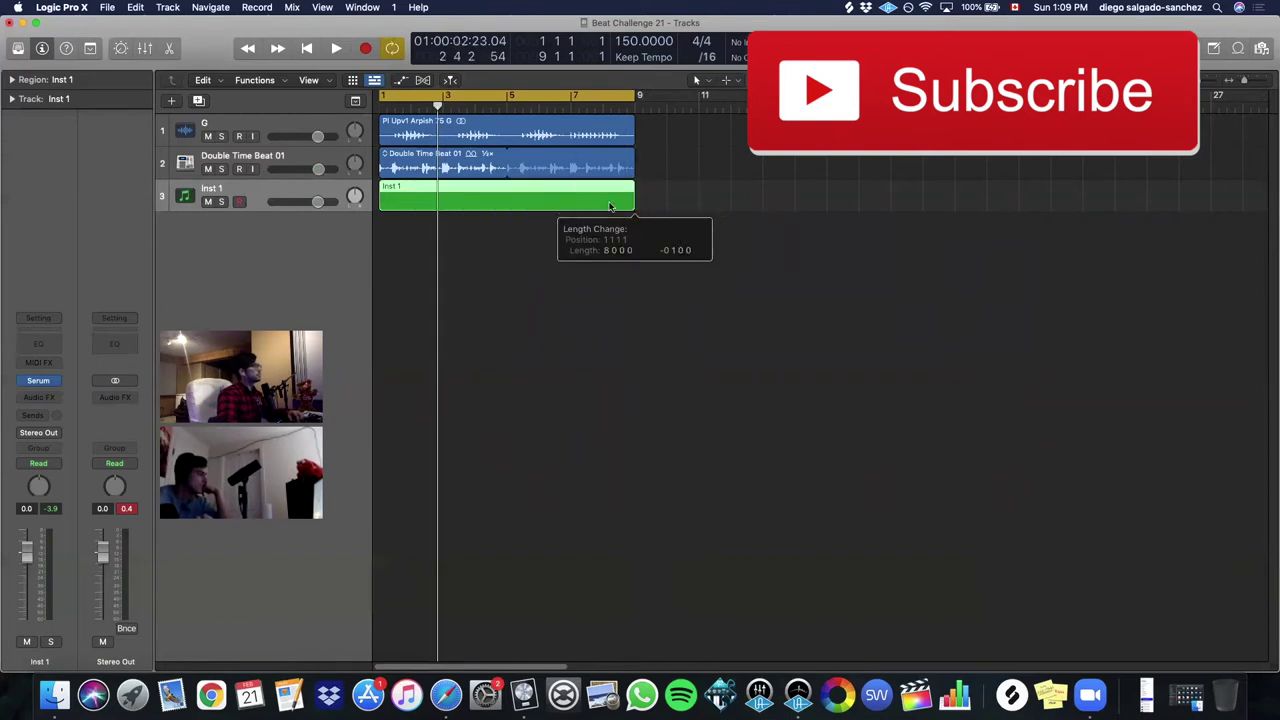
{"action": "key", "text": "p"}
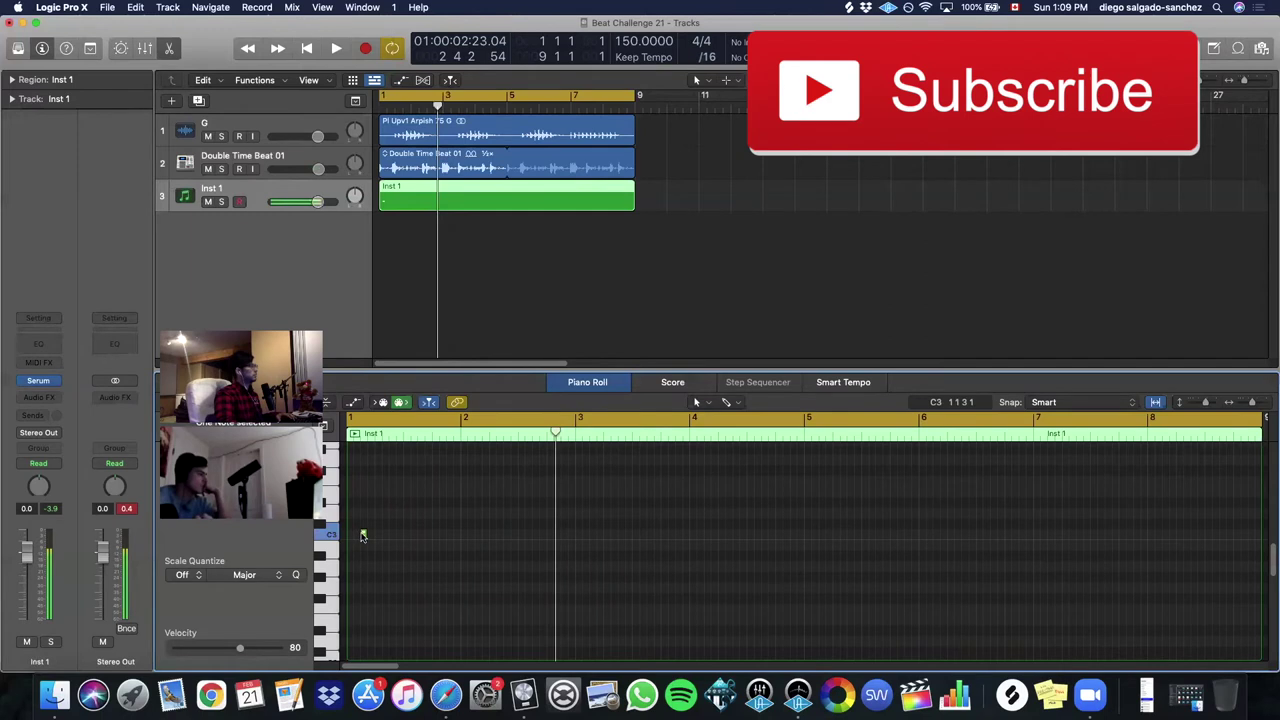
- Extend the first note in the Inst 1 region to about one bar and move it to G3
{"action": "left_click_drag", "start_coordinate": [362, 533], "coordinate": [466, 486]}
{"action": "scroll", "coordinate": [440, 520], "scroll_direction": "up", "scroll_amount": 4}
{"action": "mouse_move", "coordinate": [376, 577]}
{"action": "left_mouse_down"}
{"action": "mouse_move", "coordinate": [376, 597]}
{"action": "mouse_move", "coordinate": [372, 578]}
{"action": "mouse_move", "coordinate": [398, 578]}
{"action": "mouse_move", "coordinate": [376, 578]}
{"action": "left_mouse_up"}
{"action": "left_click", "coordinate": [376, 597]}
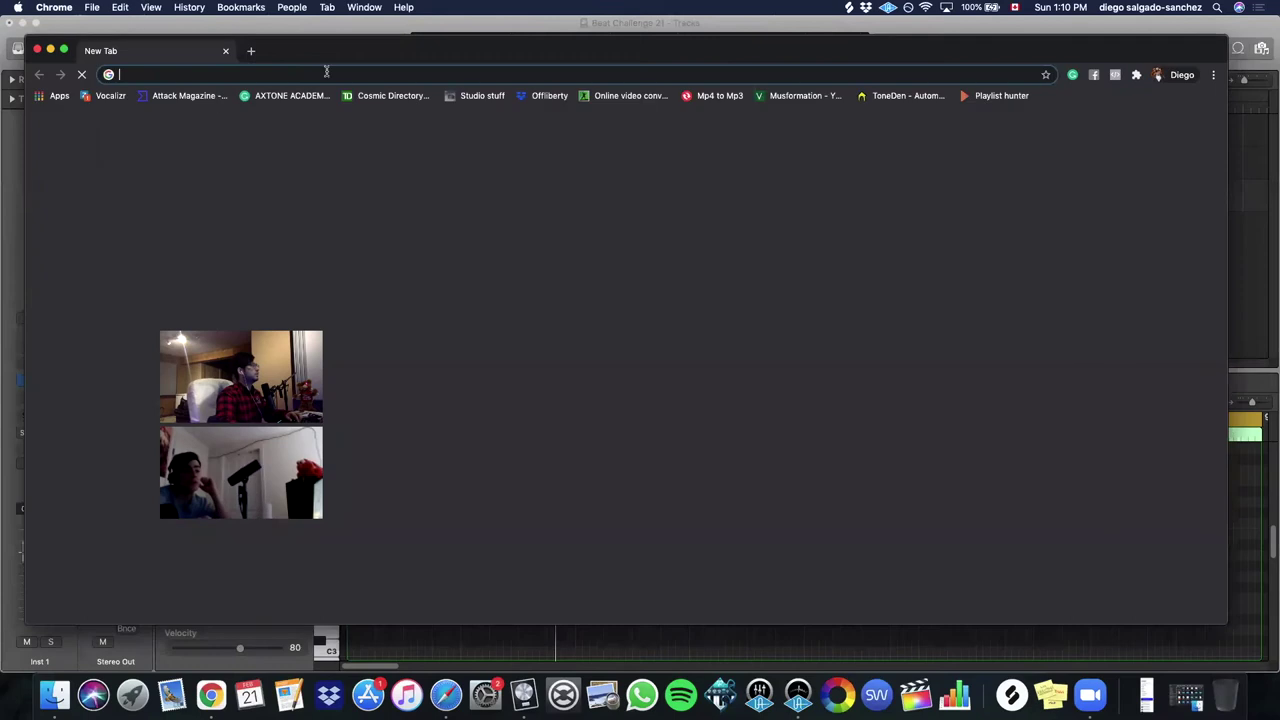
- Switch to Chrome, go to the Hooktheory website and open the free Hookpad sketchpad
{"action": "left_click", "coordinate": [327, 74]}
{"action": "type", "text": "hooktheory"}
{"action": "key", "text": "Return"}
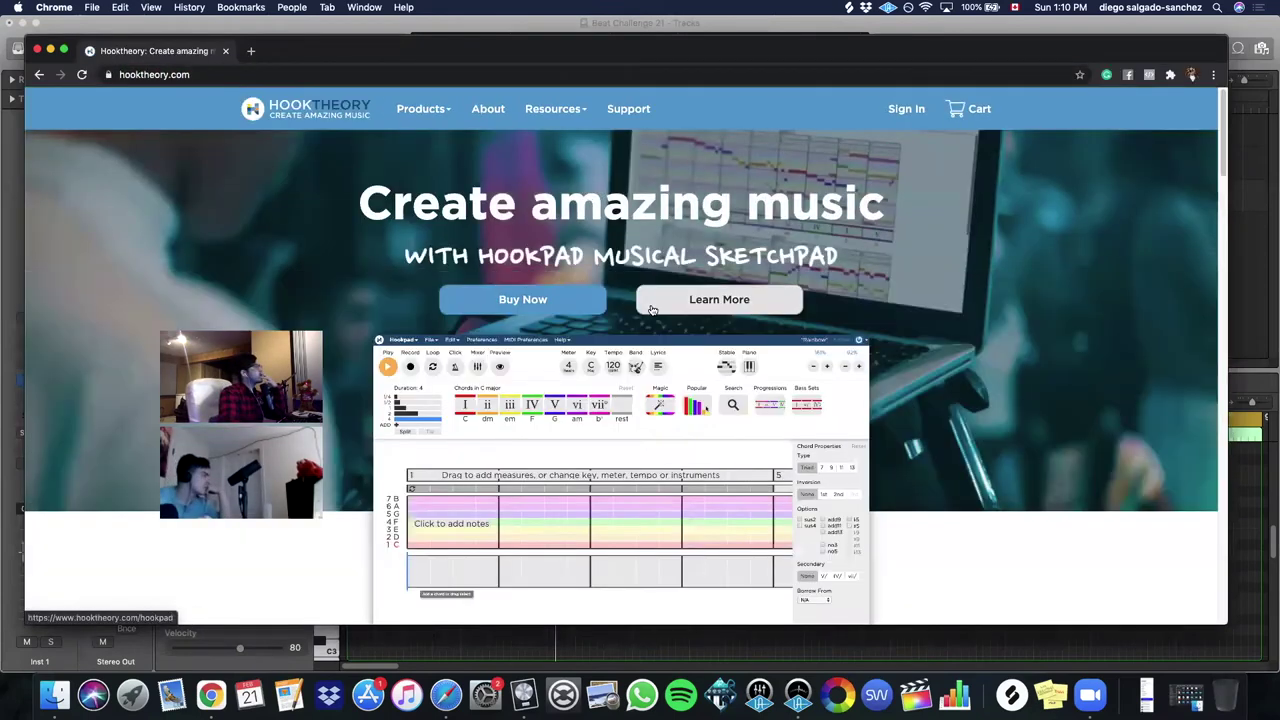
{"action": "left_click", "coordinate": [714, 301]}
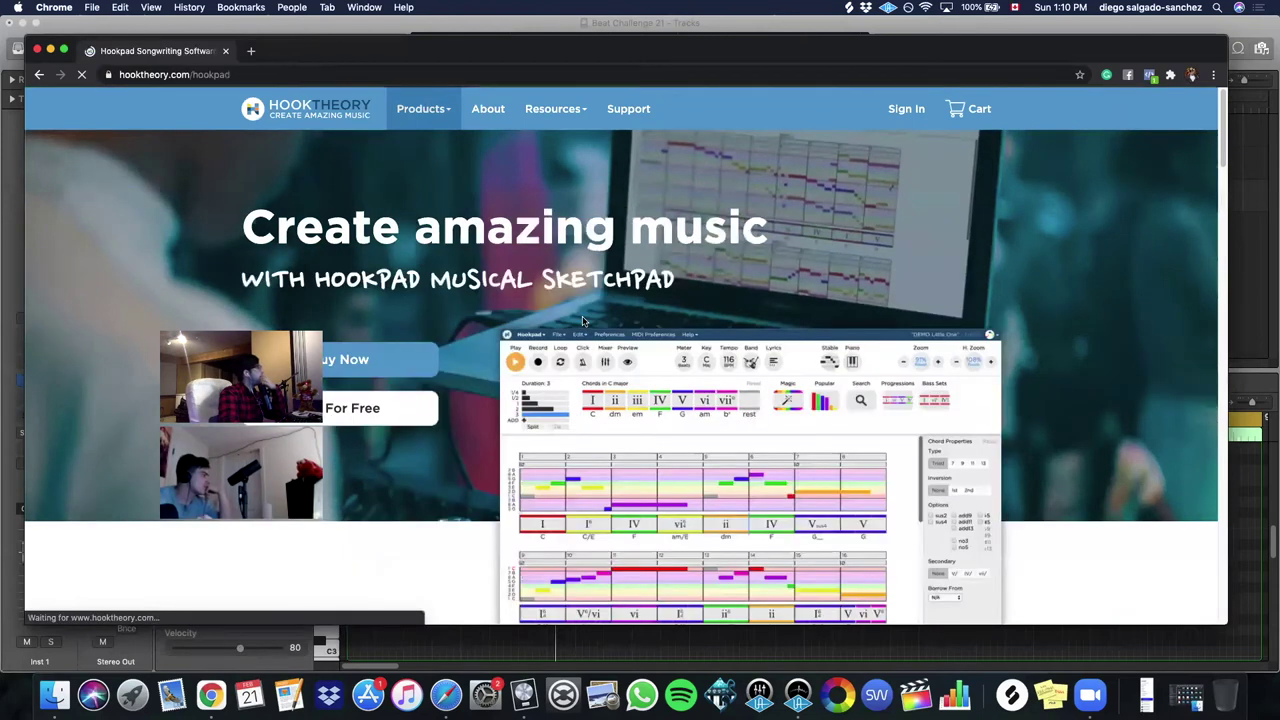
{"action": "left_click", "coordinate": [431, 406]}
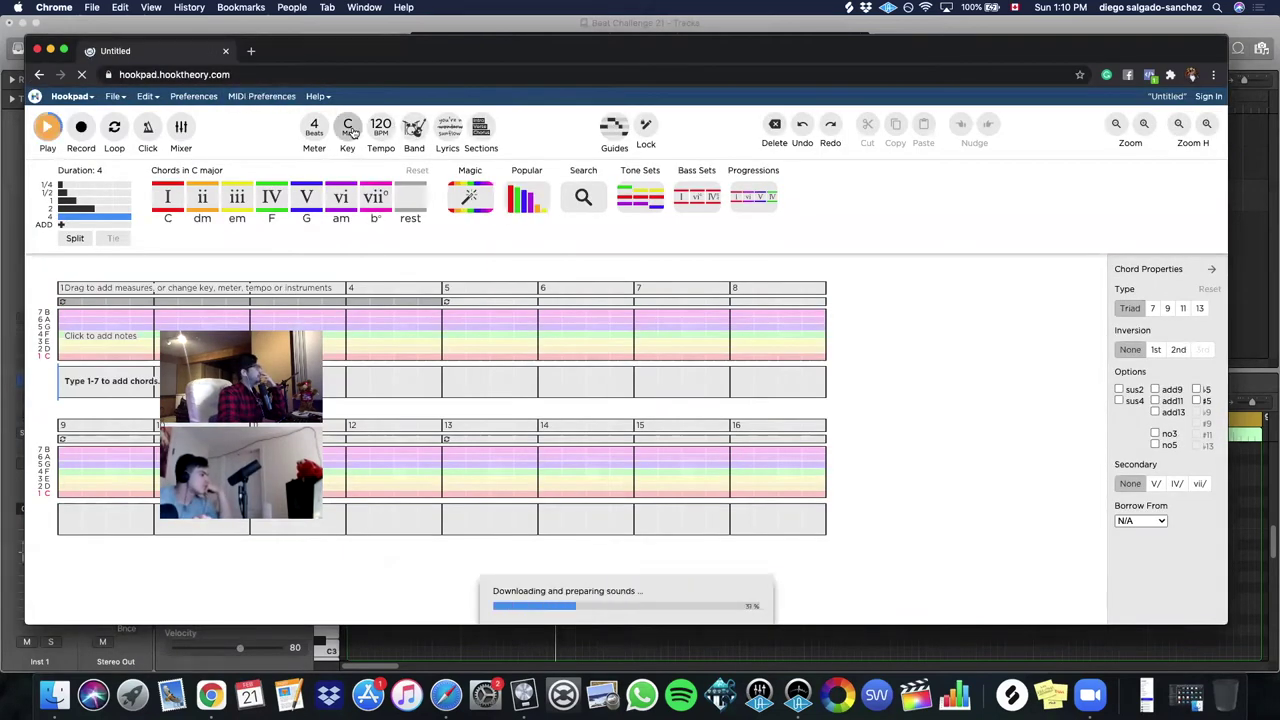
- Set the Hookpad key to G minor, dismissing the update notice, and return to Logic Pro
{"action": "left_click", "coordinate": [347, 128]}
{"action": "left_click", "coordinate": [324, 187]}
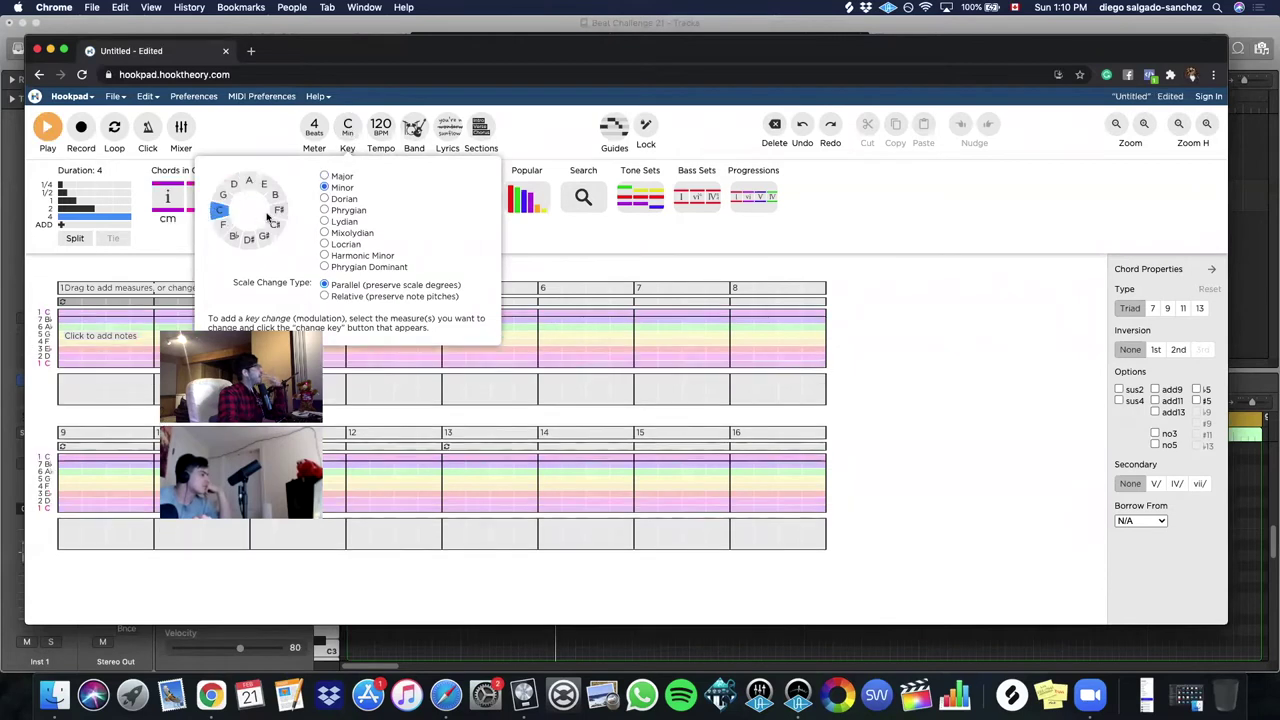
{"action": "left_click", "coordinate": [638, 247]}
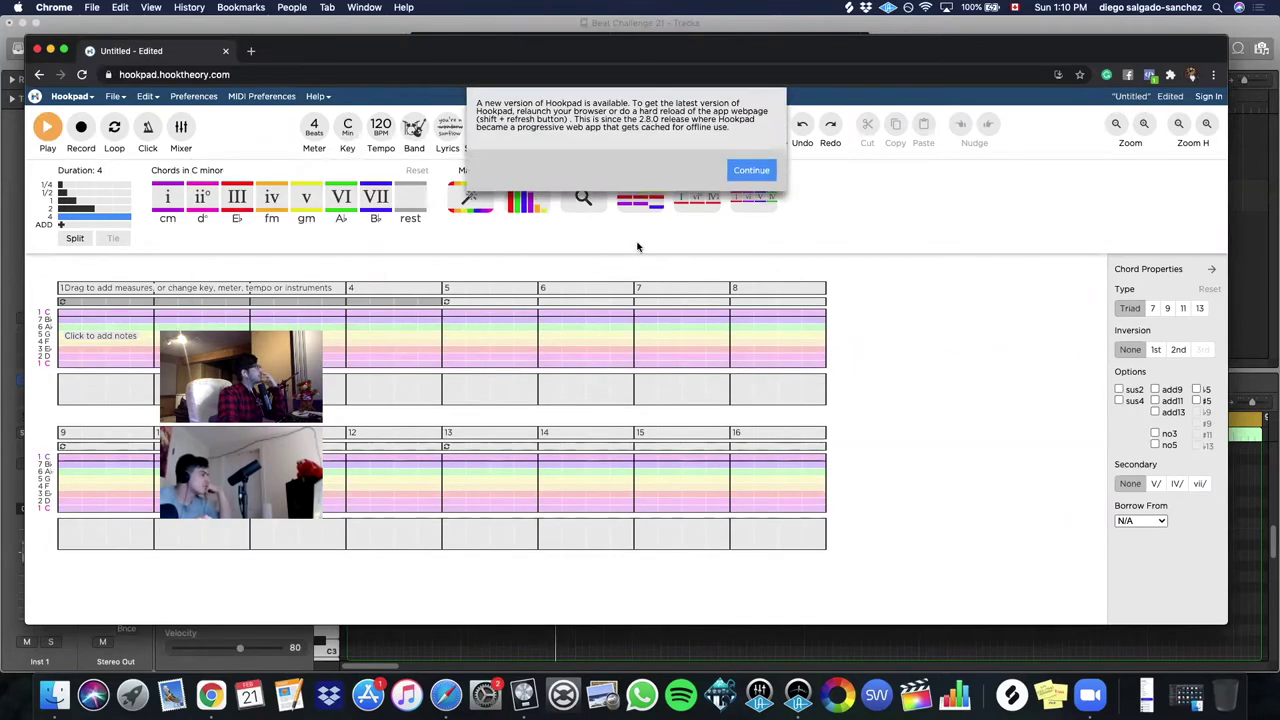
{"action": "left_click", "coordinate": [744, 180]}
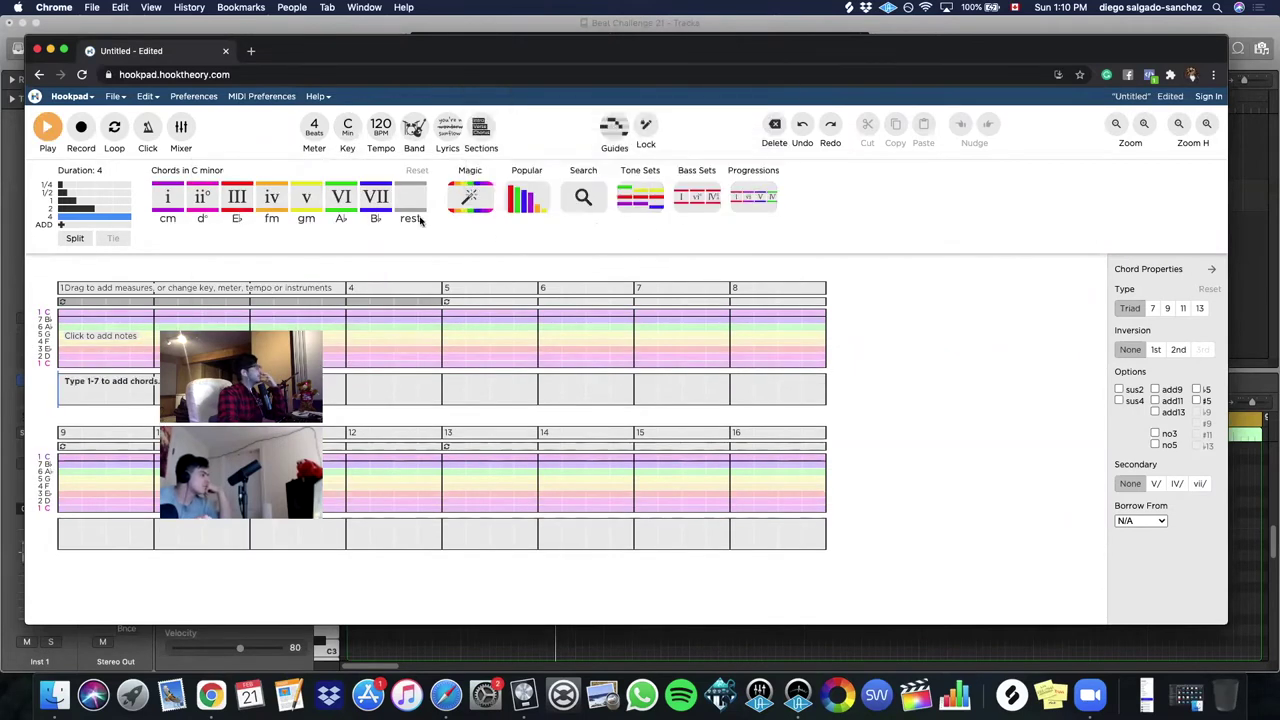
{"action": "left_click", "coordinate": [349, 128]}
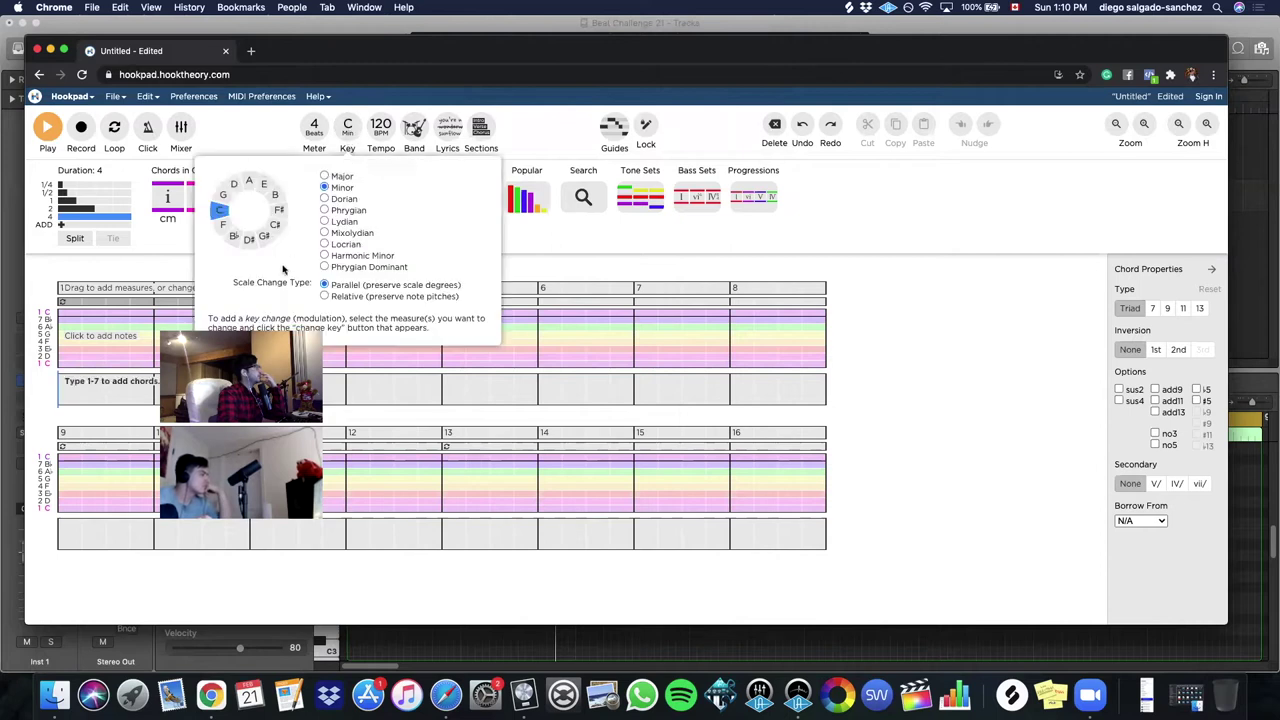
{"action": "left_click", "coordinate": [218, 197]}
{"action": "left_click", "coordinate": [559, 249]}
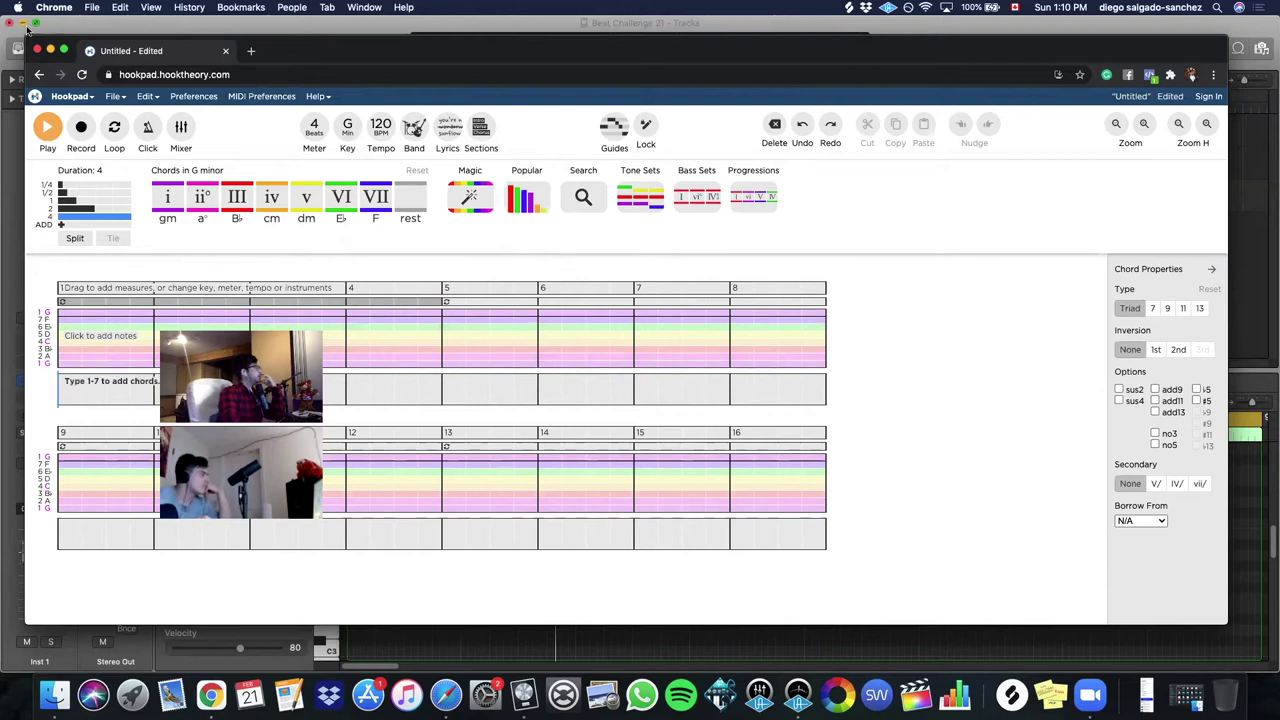
{"action": "left_click", "coordinate": [50, 50]}
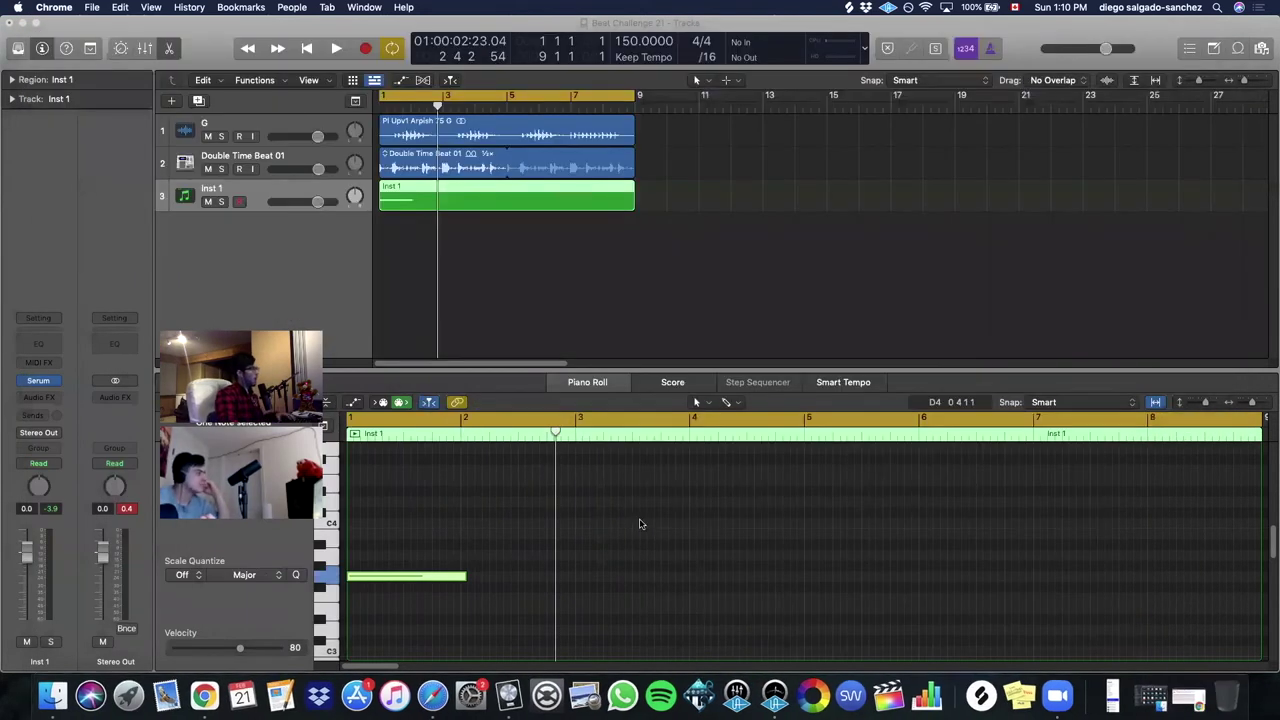
- Add a D4 note in bar 2 and trim both notes to exactly one bar during playback
{"action": "left_click", "coordinate": [571, 569]}
{"action": "left_click_drag", "start_coordinate": [573, 566], "coordinate": [475, 501]}
{"action": "key", "text": "space"}
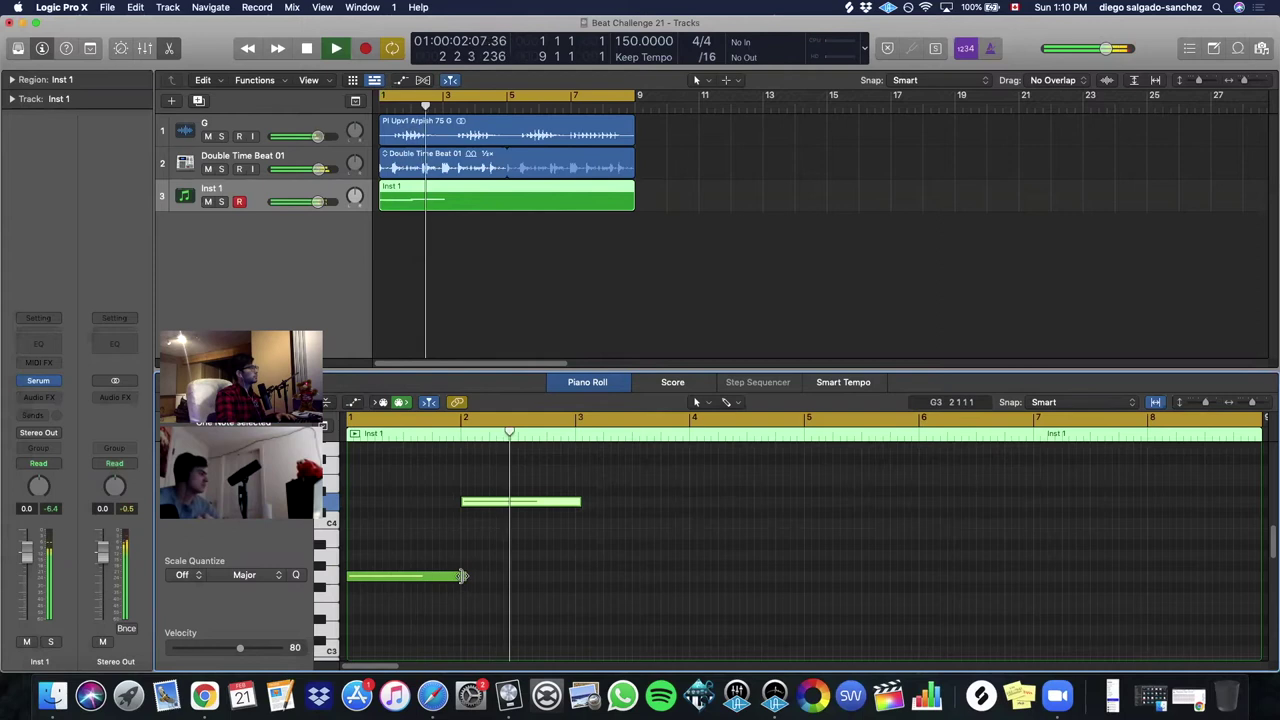
{"action": "key", "text": "space"}
{"action": "left_click_drag", "start_coordinate": [464, 575], "coordinate": [459, 576]}
{"action": "left_click_drag", "start_coordinate": [578, 501], "coordinate": [573, 501]}
{"action": "key", "text": "space"}
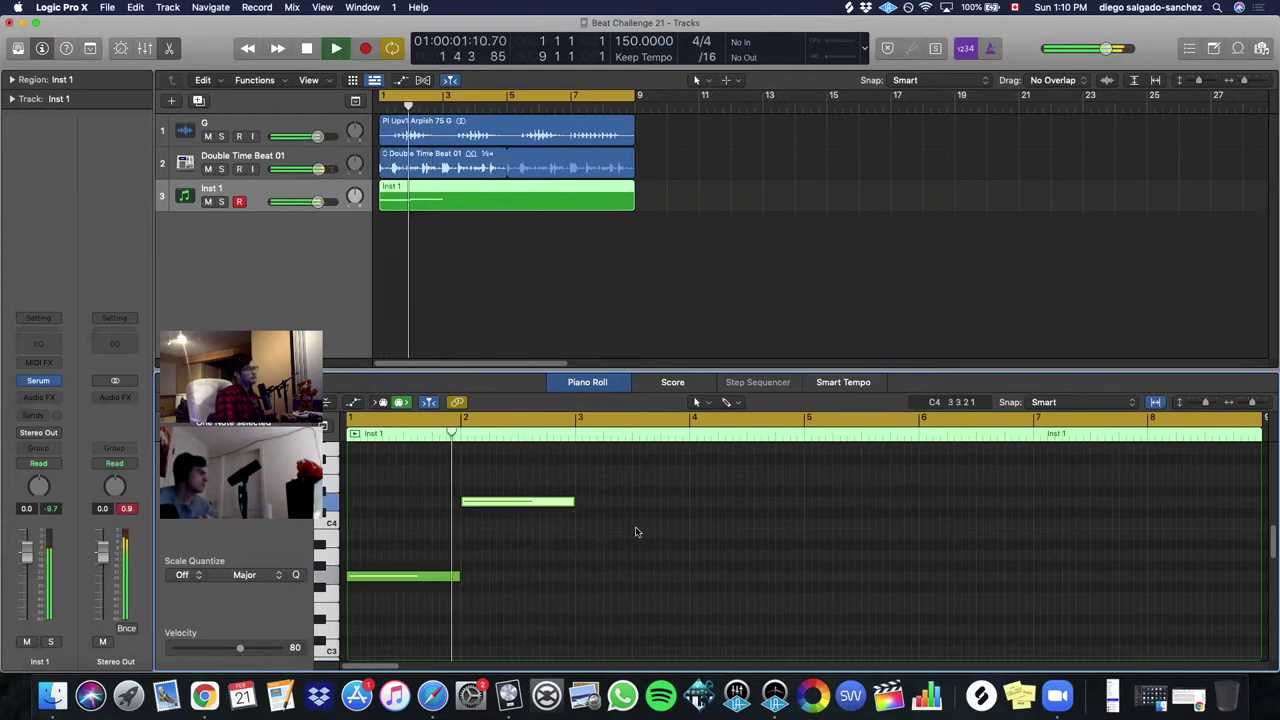
- Add one-bar notes at C4 in bar 3 and D#4 in bar 4, consulting Hookpad's G minor chords
{"action": "left_click", "coordinate": [580, 522], "text": "super"}
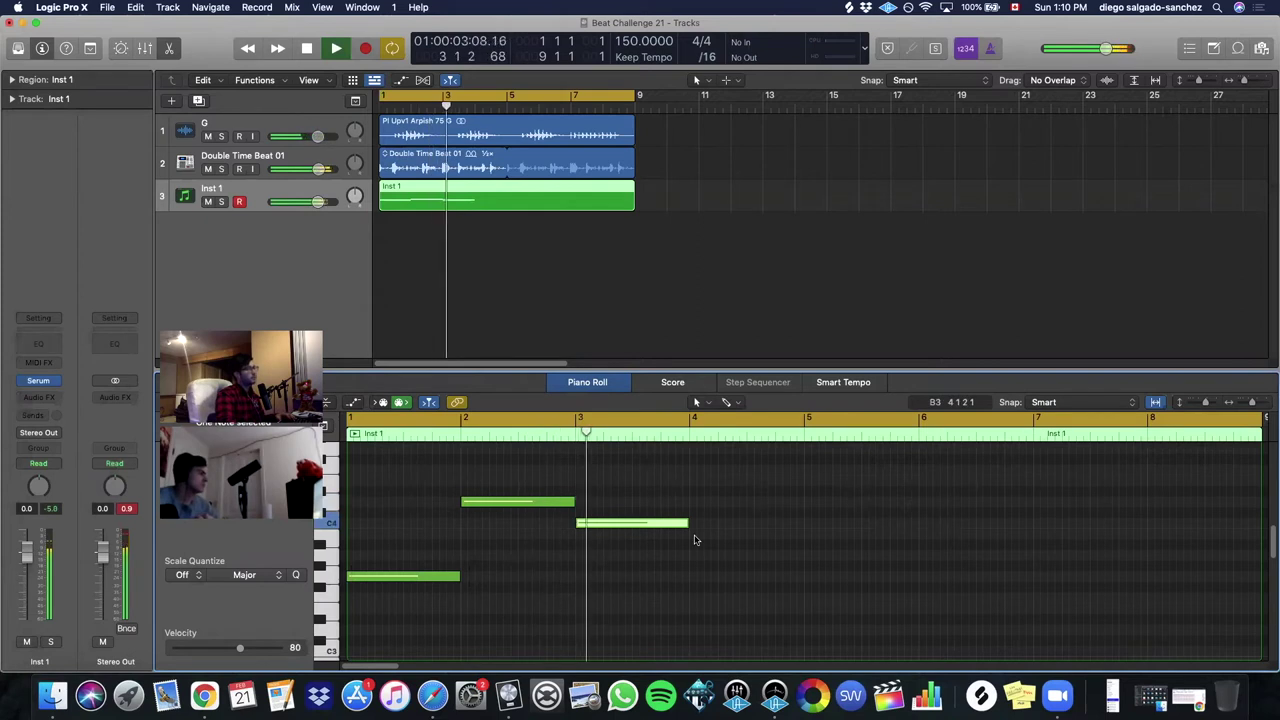
{"action": "left_click", "coordinate": [204, 695]}
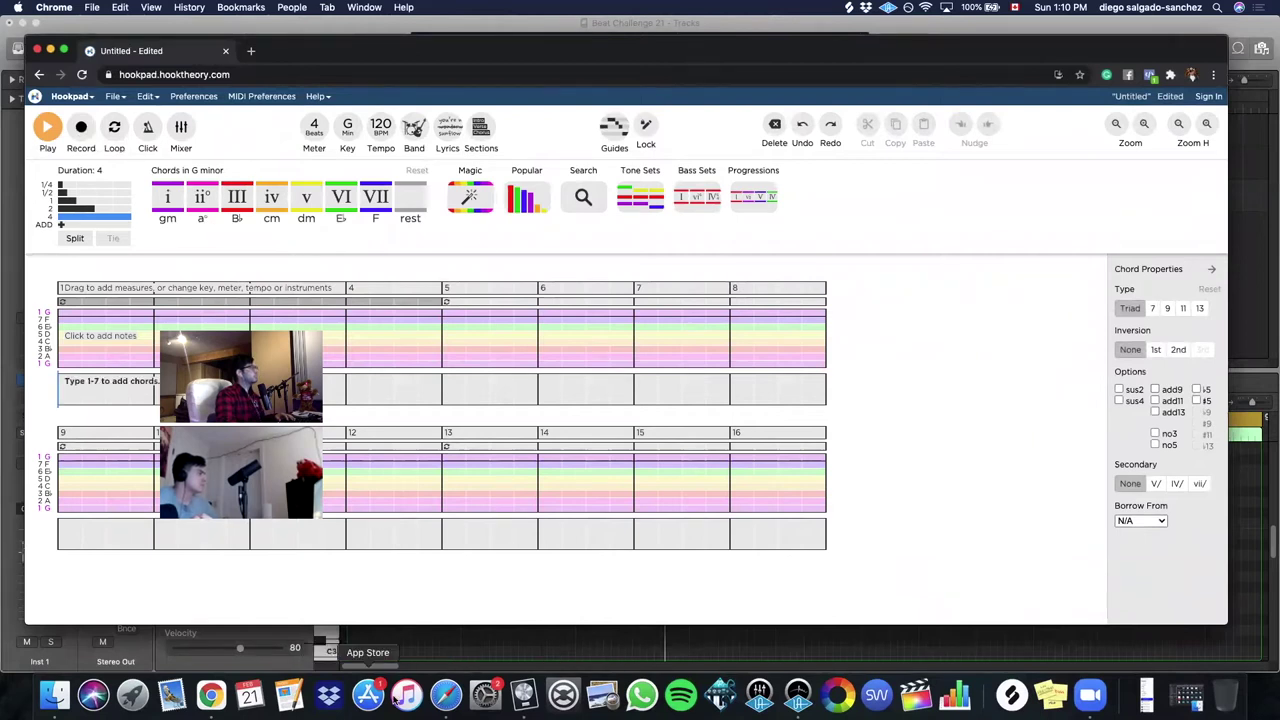
{"action": "left_click", "coordinate": [524, 696]}
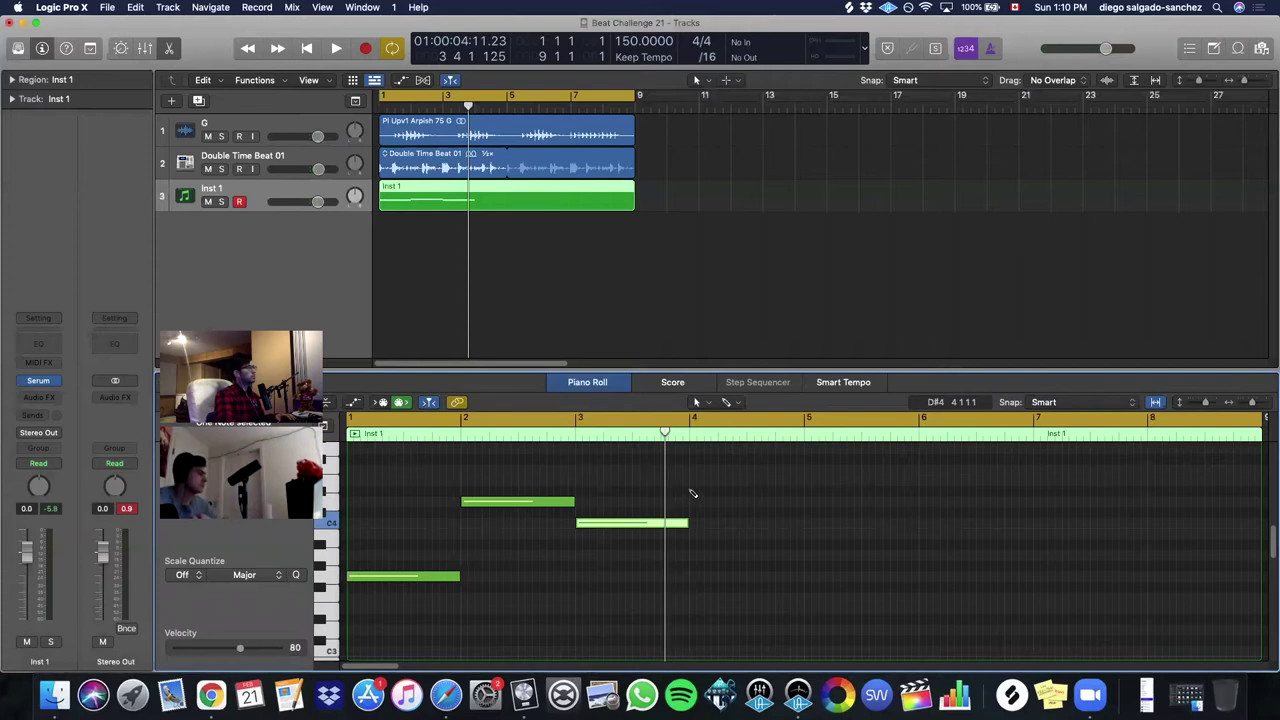
{"action": "left_click", "coordinate": [692, 493]}
{"action": "key", "text": "space"}
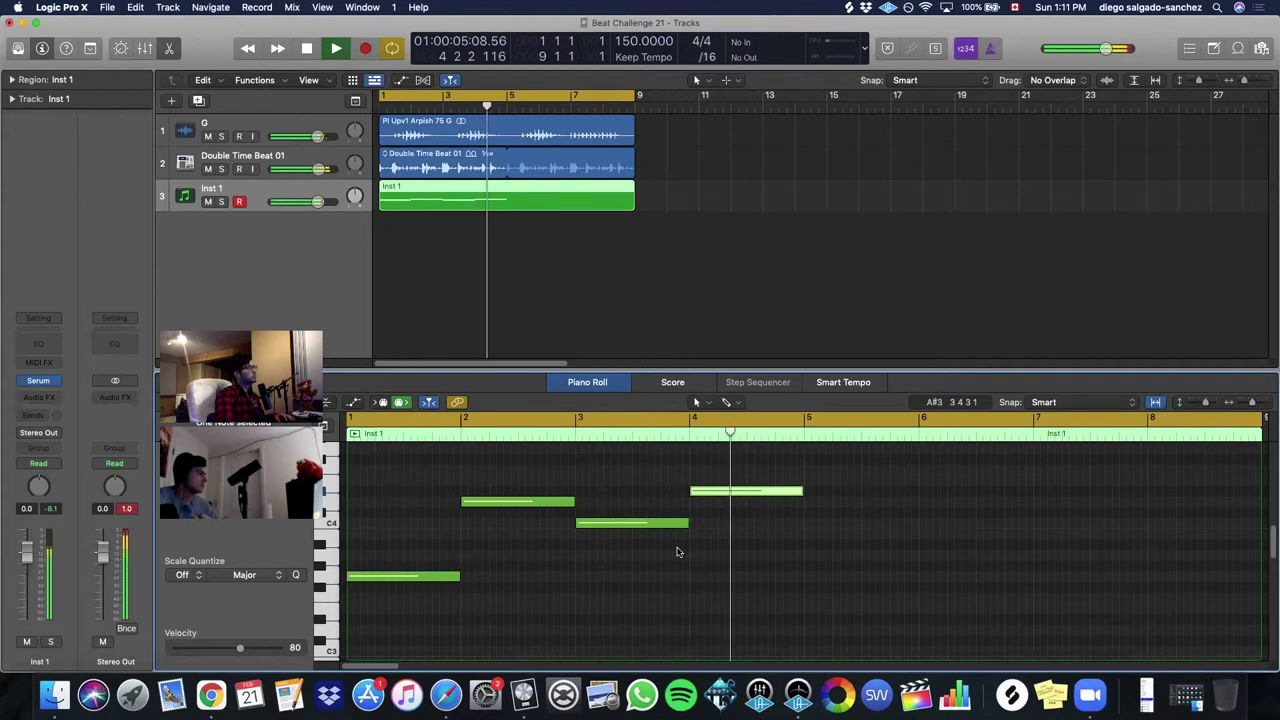
- Copy the four-note melody to bars 5 to 8, lower the final note to A#3 and play it back
{"action": "key", "text": "space"}
{"action": "key", "text": "super+Left"}
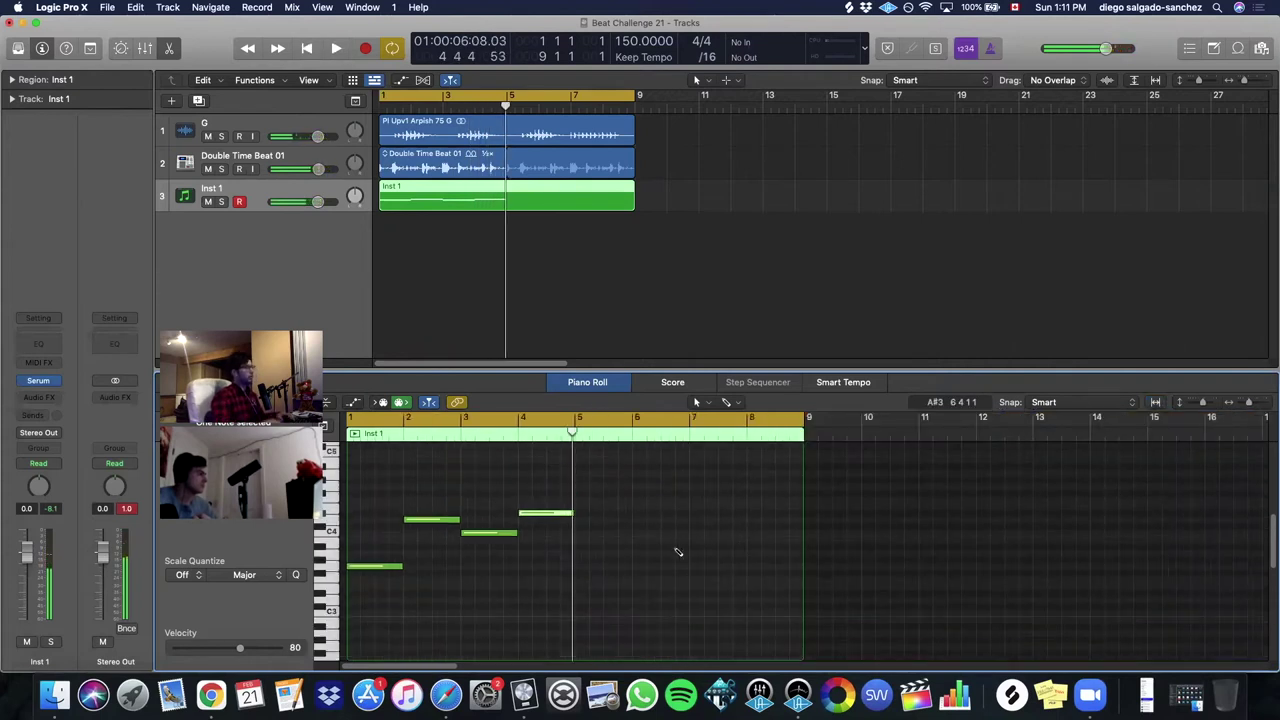
{"action": "left_click_drag", "start_coordinate": [644, 494], "coordinate": [587, 570]}
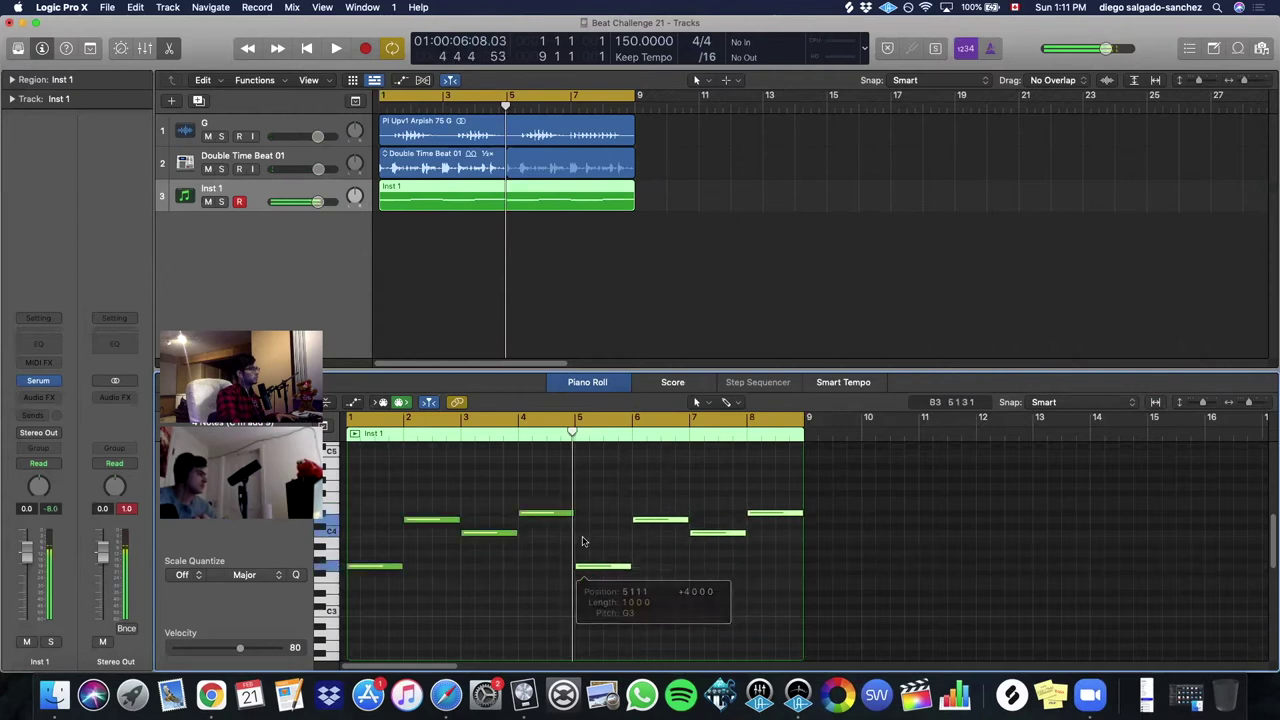
{"action": "left_click", "coordinate": [585, 541]}
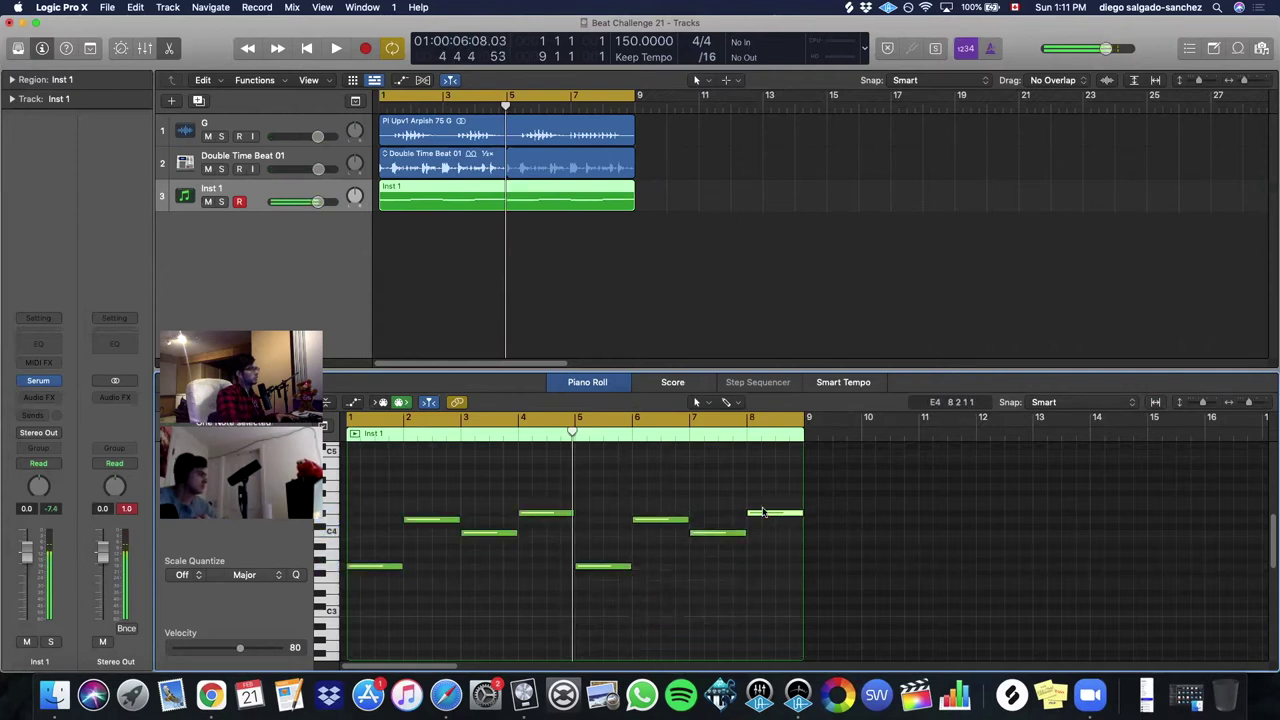
{"action": "left_click_drag", "start_coordinate": [763, 521], "coordinate": [763, 551]}
{"action": "key", "text": "space"}
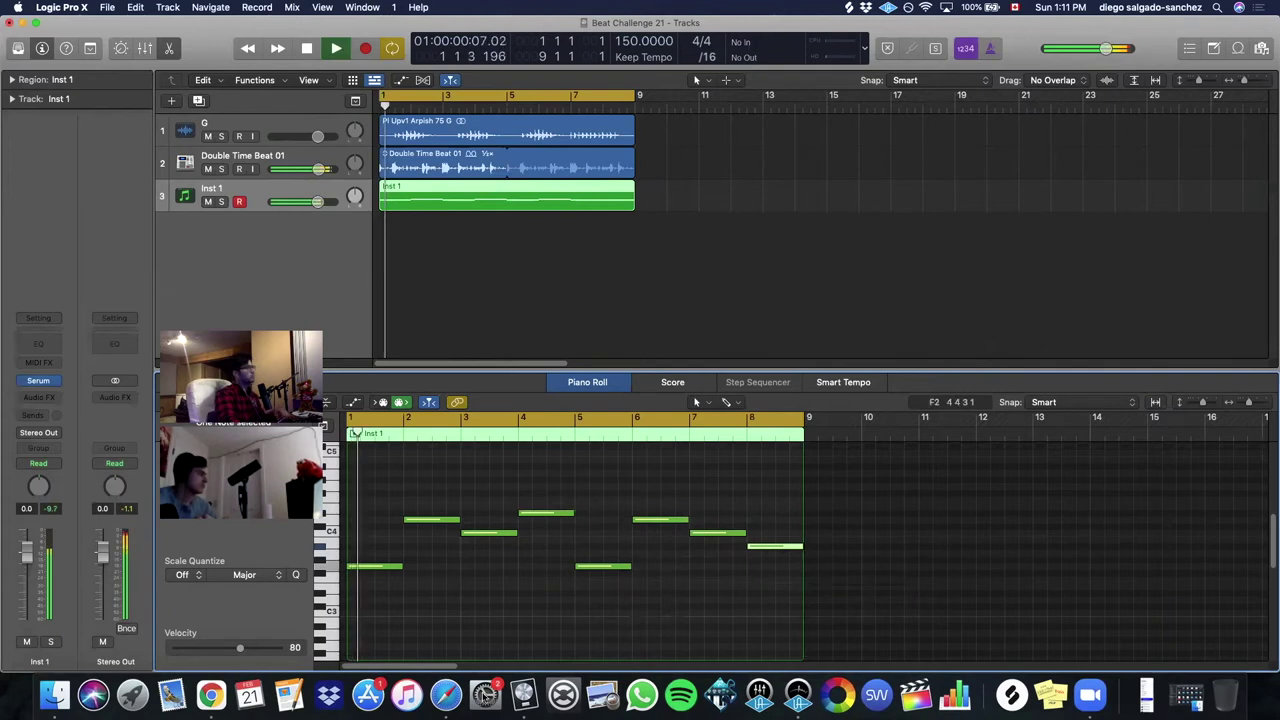
- Review the G minor chords in Hookpad while the melody plays, return to Logic Pro and stop playback
{"action": "left_click", "coordinate": [211, 694]}
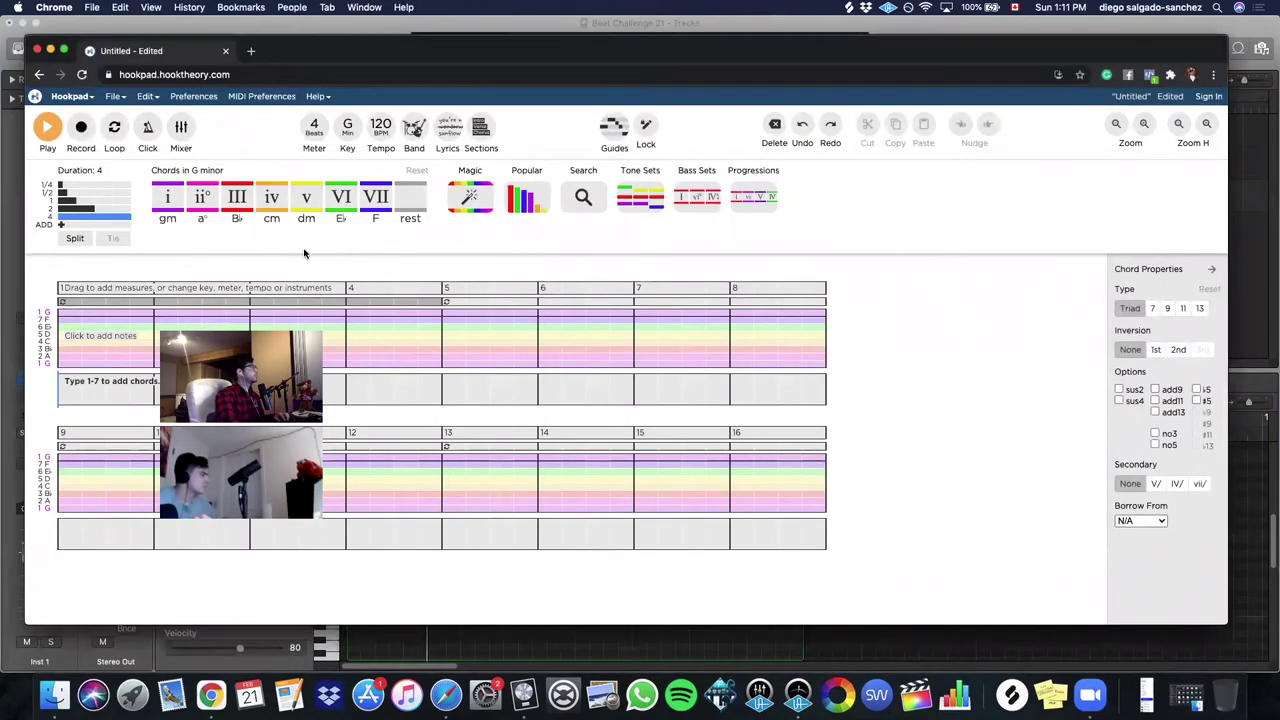
{"action": "left_click", "coordinate": [50, 50]}
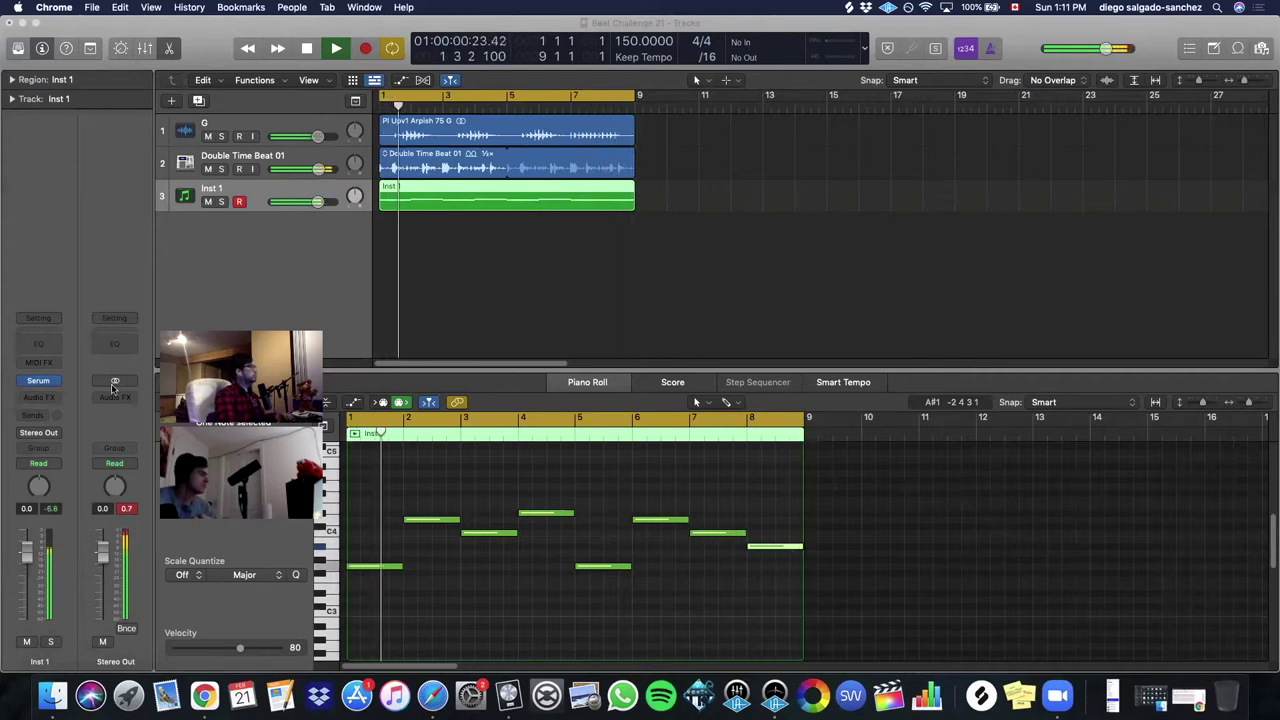
{"action": "left_click", "coordinate": [97, 266]}
{"action": "key", "text": "space"}
- Open Serum on Inst 1 and shape Envelope 1 with 80 ms attack, 966 ms decay and -3.9 dB sustain
{"action": "left_click", "coordinate": [39, 381]}
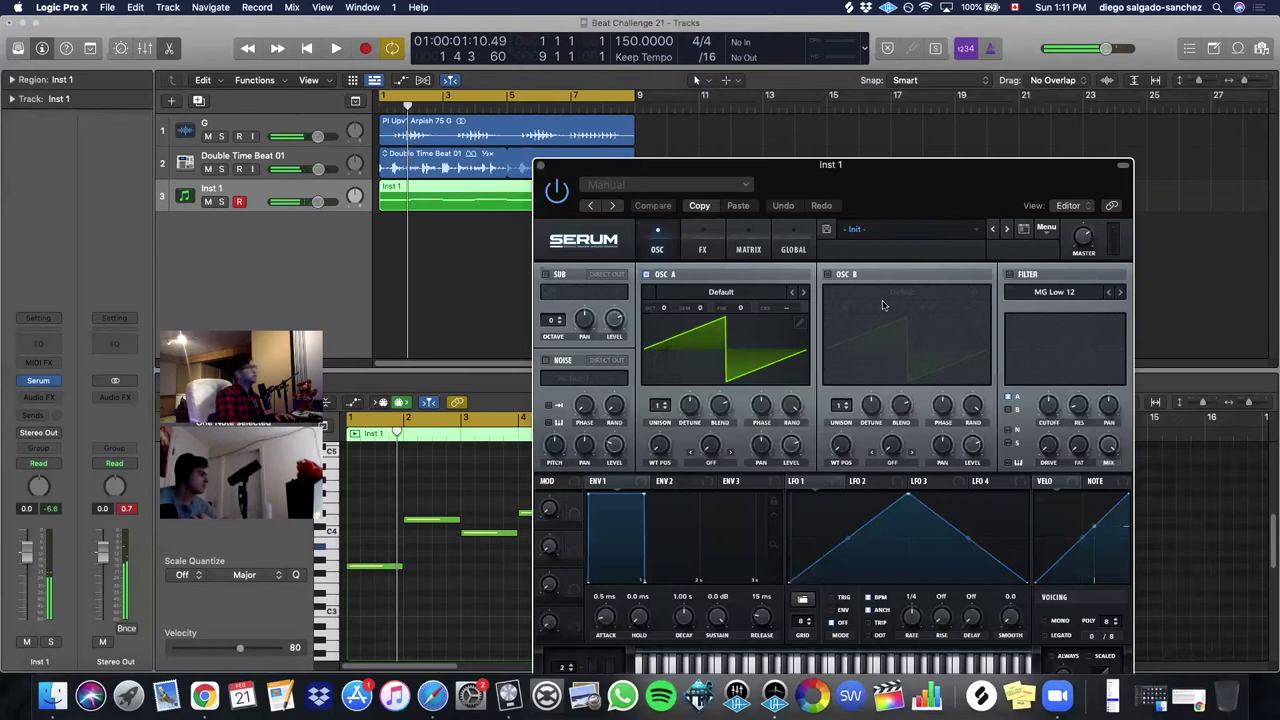
{"action": "left_click_drag", "start_coordinate": [975, 168], "coordinate": [956, 84]}
{"action": "key", "text": "space"}
{"action": "left_click", "coordinate": [621, 418]}
{"action": "left_click_drag", "start_coordinate": [621, 418], "coordinate": [590, 411]}
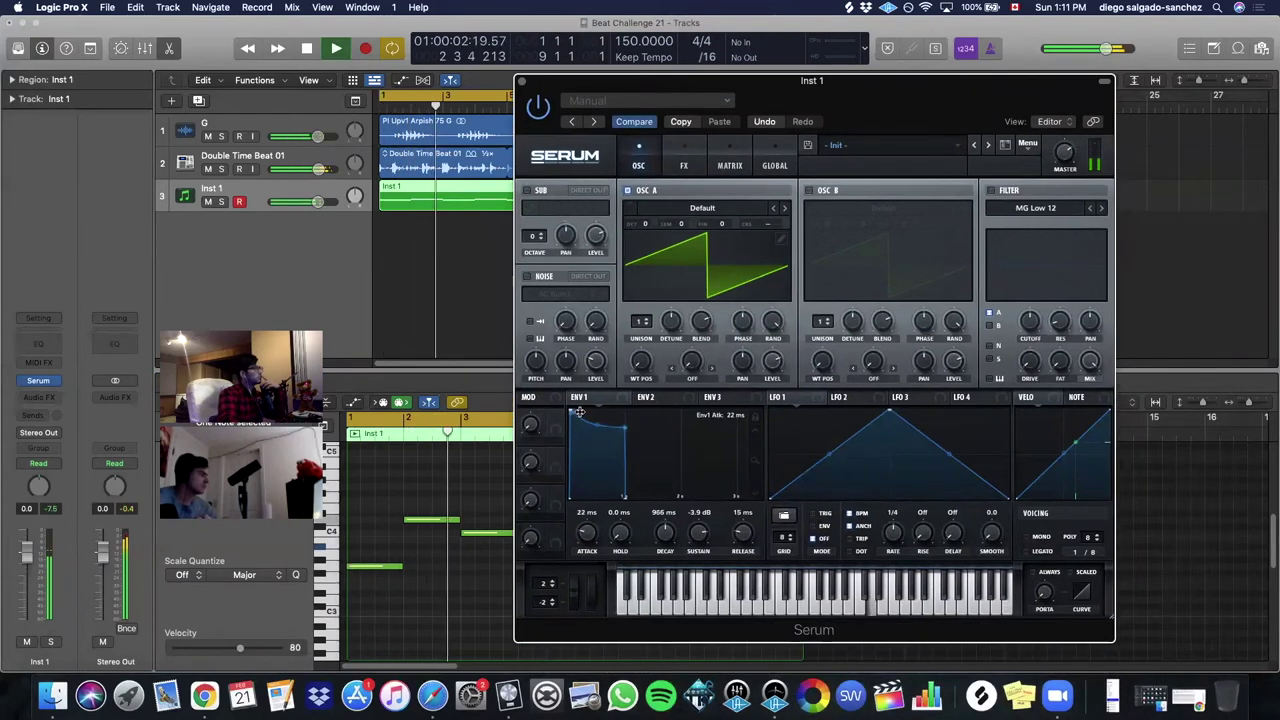
- Audition wavetables for oscillator A during playback and settle on BSOD_Square
{"action": "left_click", "coordinate": [785, 208]}
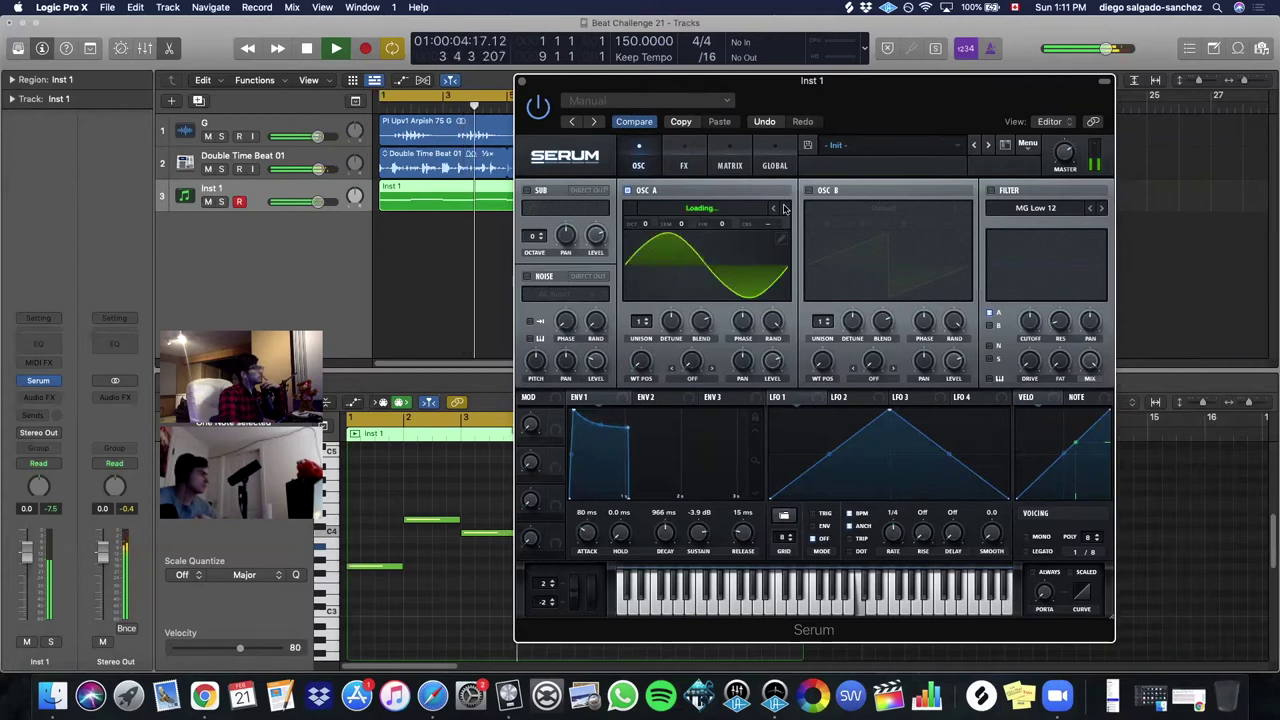
{"action": "left_click", "coordinate": [785, 208]}
{"action": "left_click", "coordinate": [785, 208]}
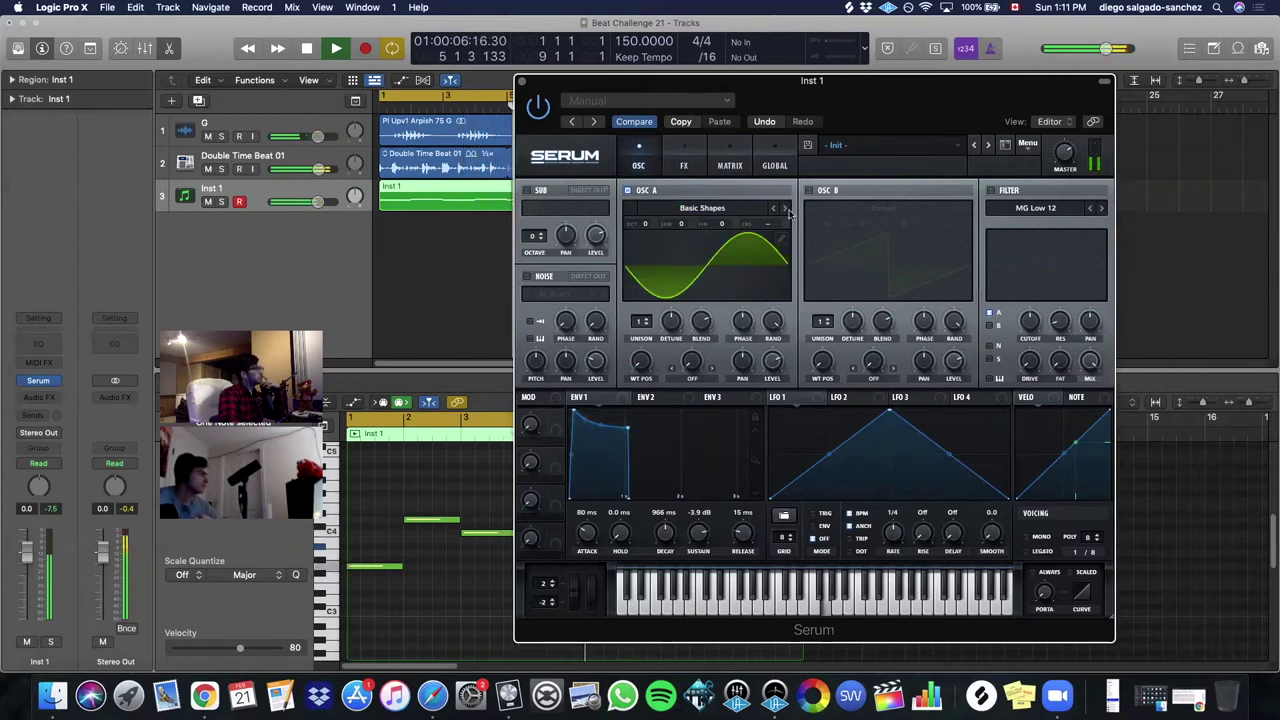
{"action": "left_click", "coordinate": [786, 208]}
{"action": "left_click", "coordinate": [786, 208]}
{"action": "left_click", "coordinate": [786, 208]}
{"action": "left_click", "coordinate": [786, 208]}
{"action": "left_click", "coordinate": [772, 209]}
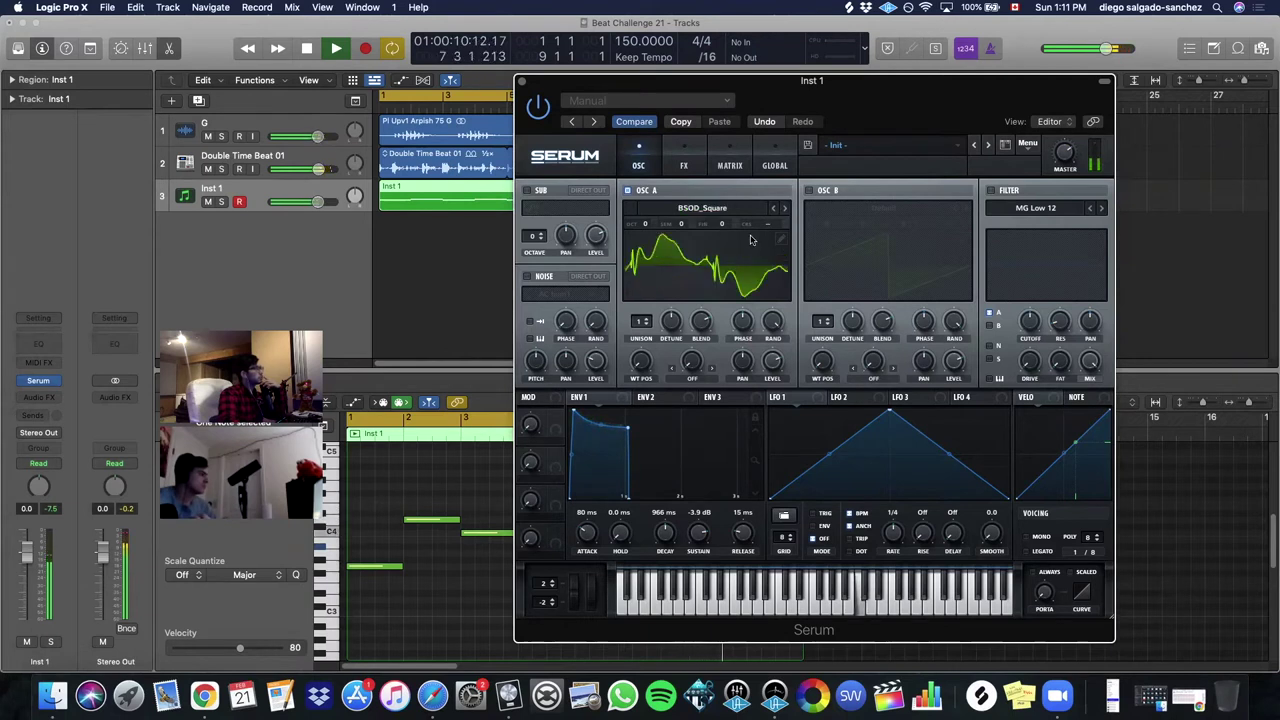
- Enable oscillator B and load the Spectral wavetable Monster 4 [SL], comparing it with neighbouring wavetables
{"action": "left_click", "coordinate": [810, 190]}
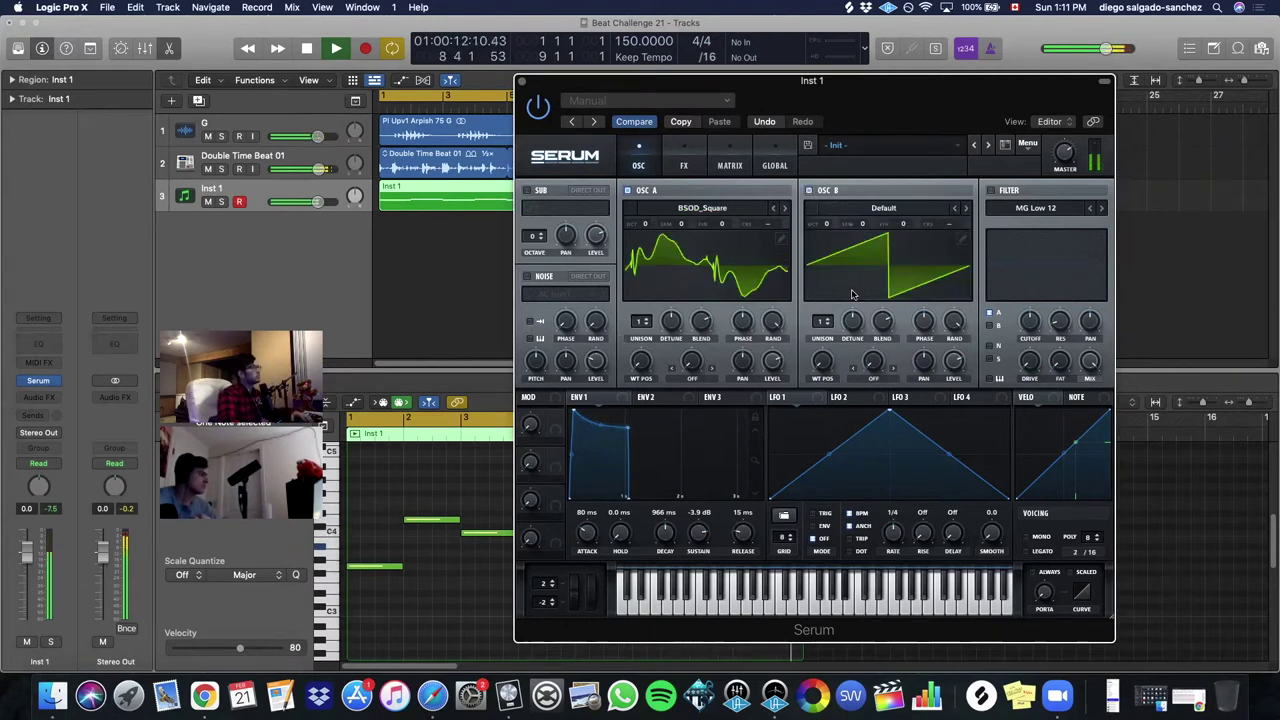
{"action": "left_click", "coordinate": [925, 209]}
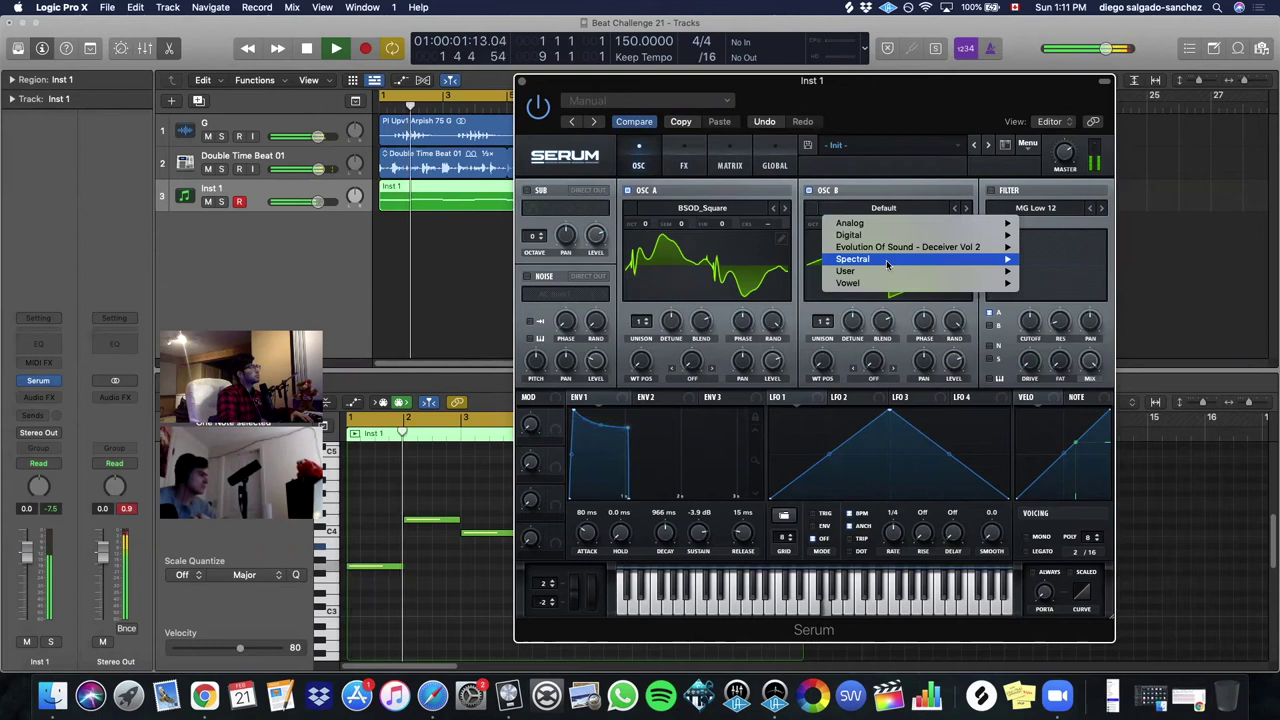
{"action": "mouse_move", "coordinate": [966, 260]}
{"action": "left_click", "coordinate": [1062, 372]}
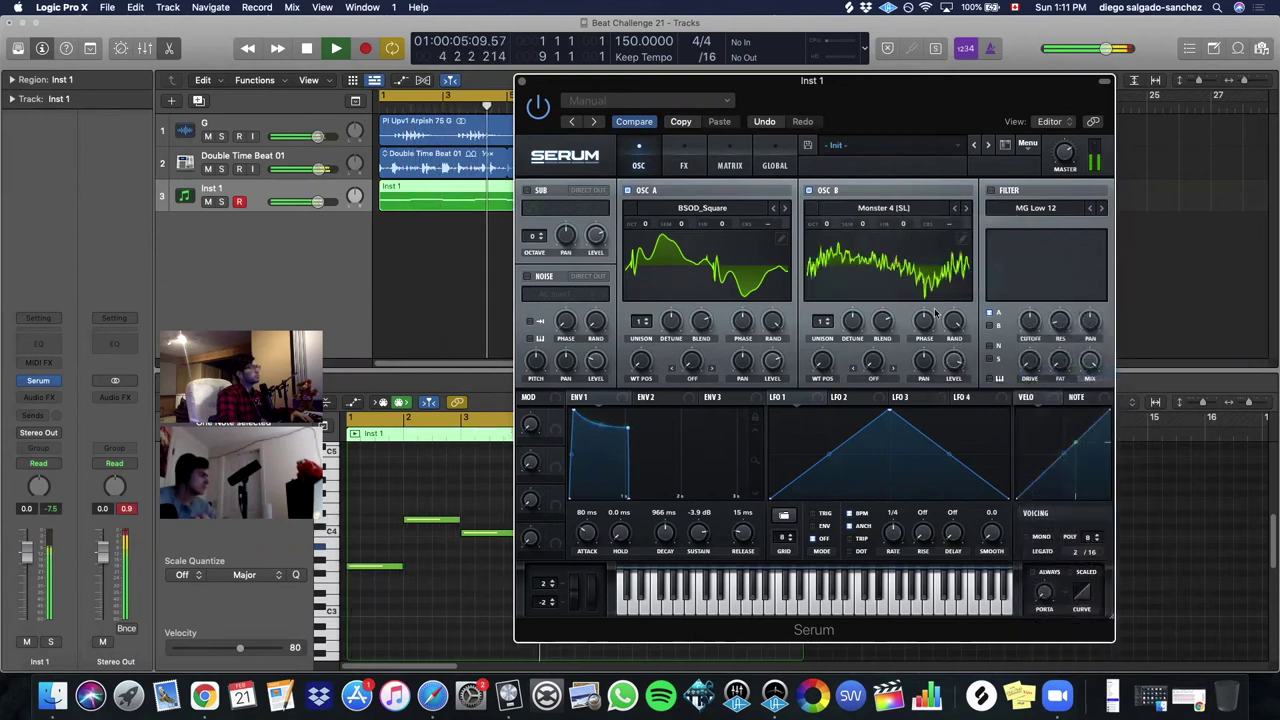
{"action": "left_click", "coordinate": [956, 209]}
{"action": "left_click", "coordinate": [956, 209]}
{"action": "left_click", "coordinate": [966, 211]}
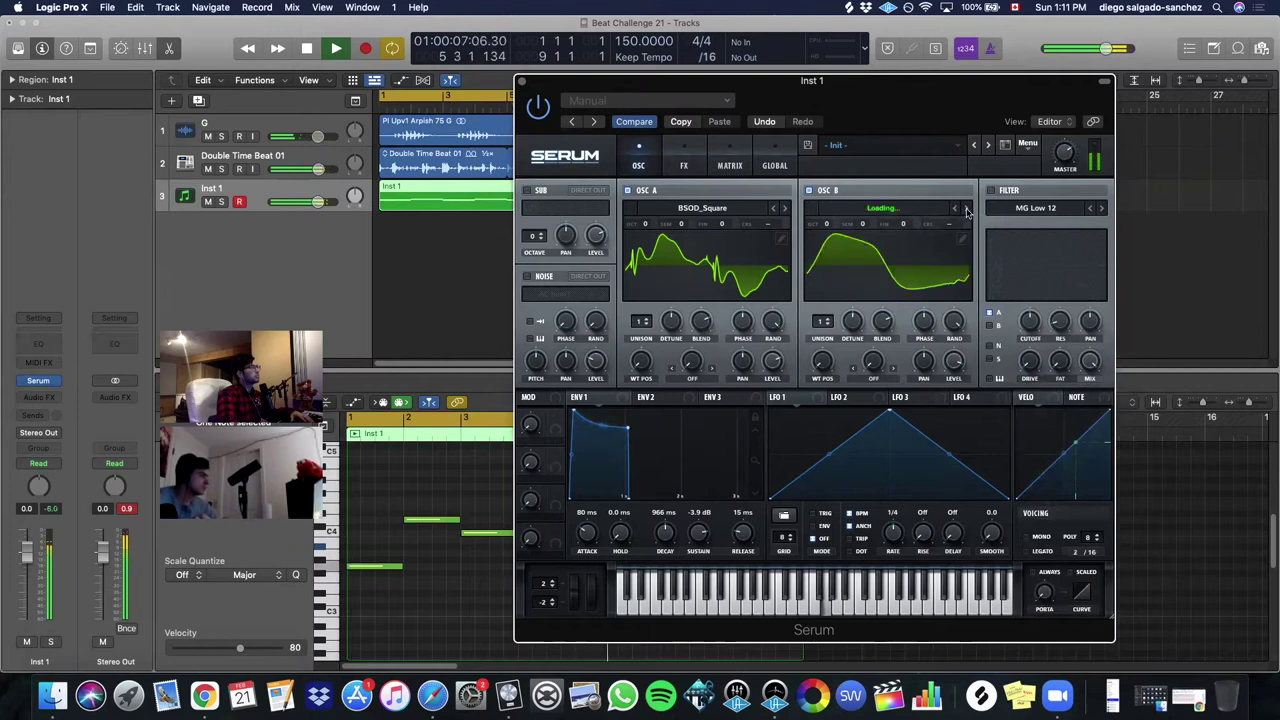
{"action": "left_click", "coordinate": [966, 211]}
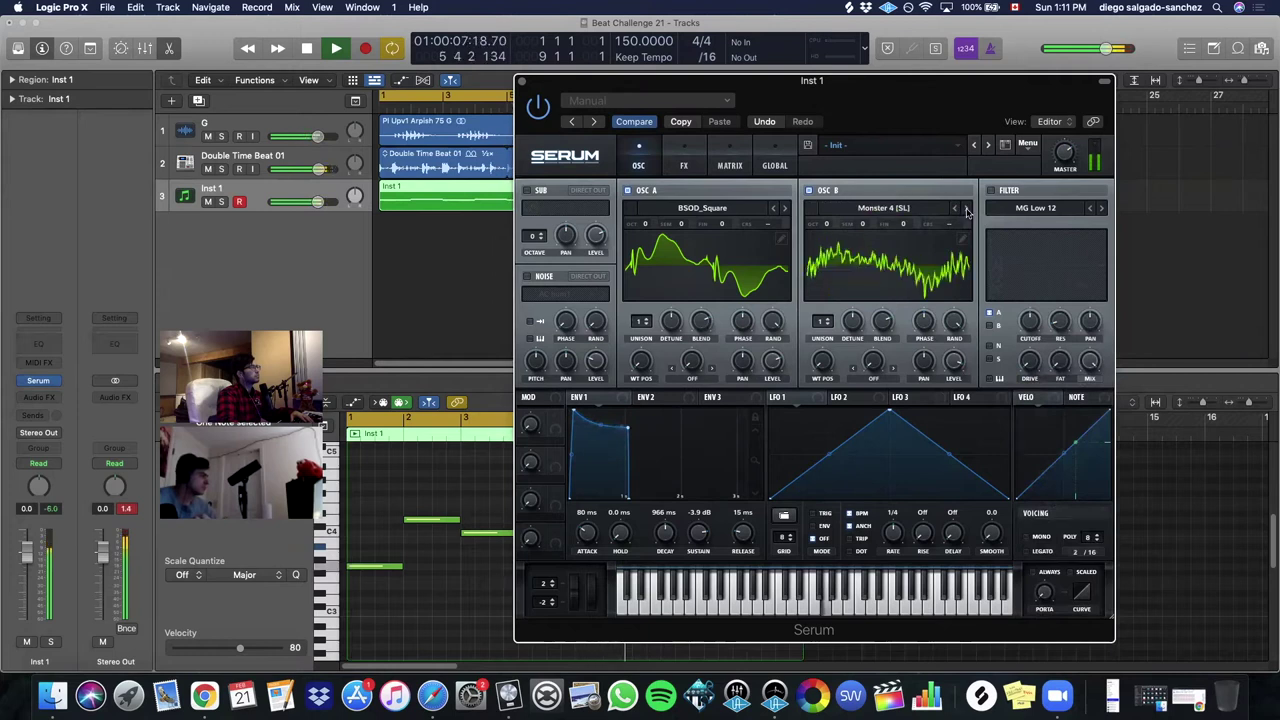
- Set oscillator B's unison to 3 voices and adjust its detune while listening
{"action": "left_click", "coordinate": [853, 329]}
{"action": "left_click_drag", "start_coordinate": [825, 321], "coordinate": [861, 298]}
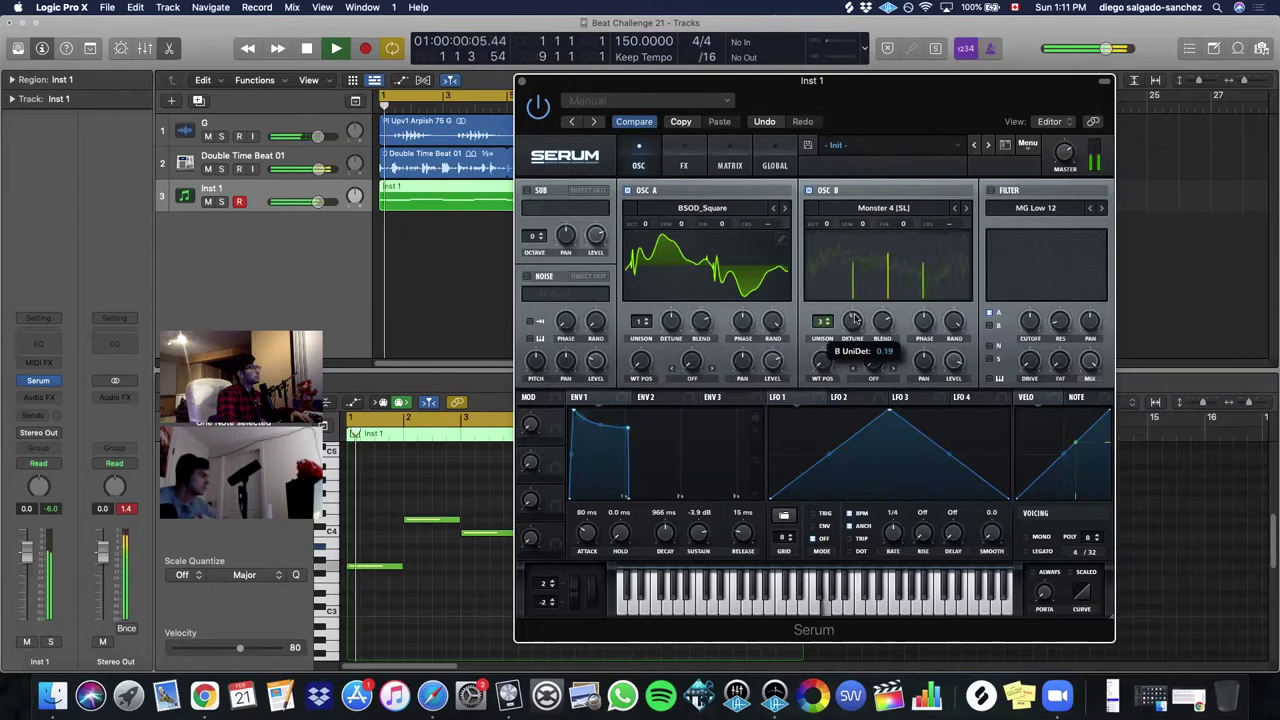
{"action": "key", "text": "space"}
- Set oscillator B's warp mode to Sync (Window 1/2) and adjust the warp amount during playback
{"action": "left_click", "coordinate": [873, 378]}
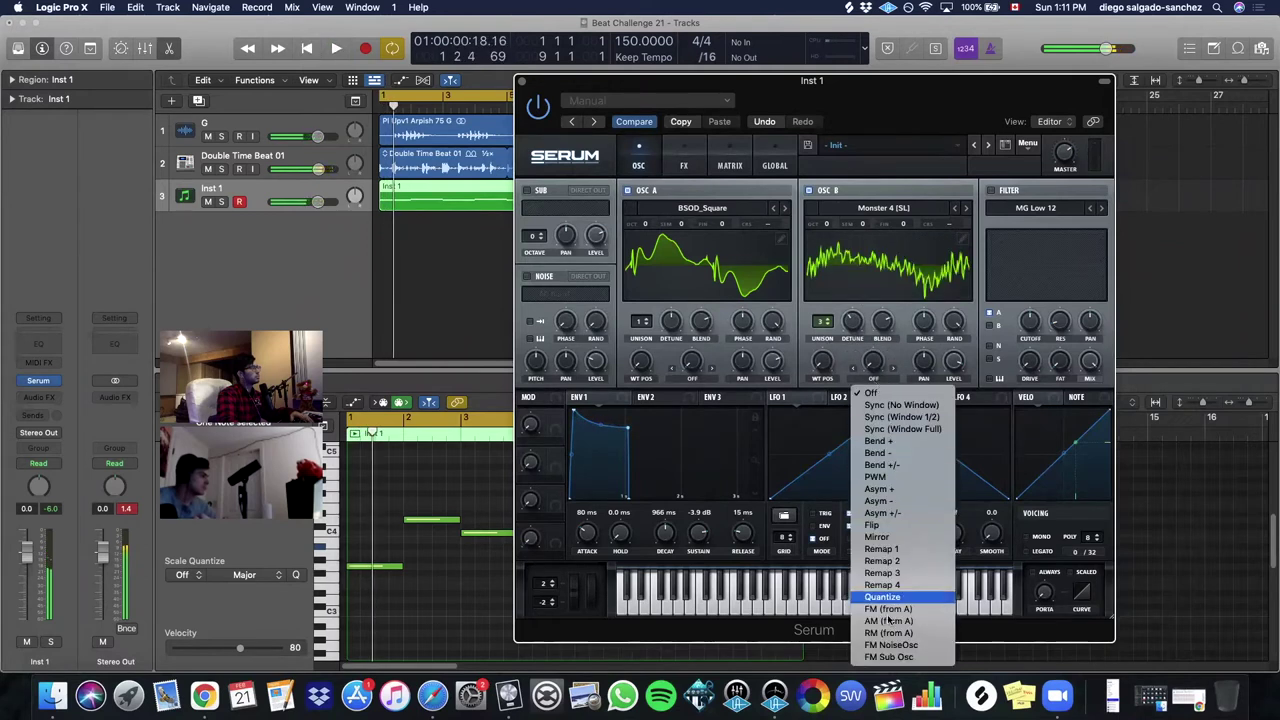
{"action": "left_click", "coordinate": [891, 418]}
{"action": "key", "text": "space"}
{"action": "left_click_drag", "start_coordinate": [873, 362], "coordinate": [869, 334]}
{"action": "key", "text": "space"}
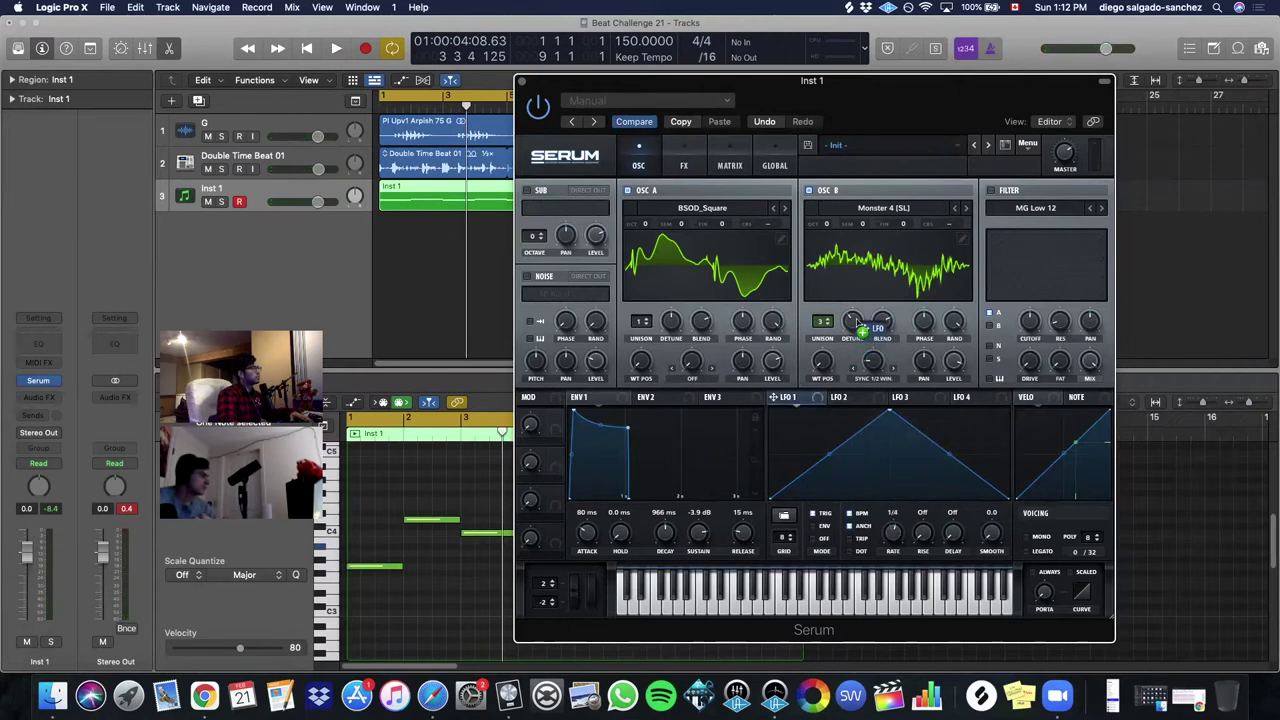
- Assign LFO 1 to oscillator B's warp amount and slow the LFO rate to 2 bar during playback
{"action": "left_click_drag", "start_coordinate": [866, 362], "coordinate": [870, 360]}
{"action": "key", "text": "space"}
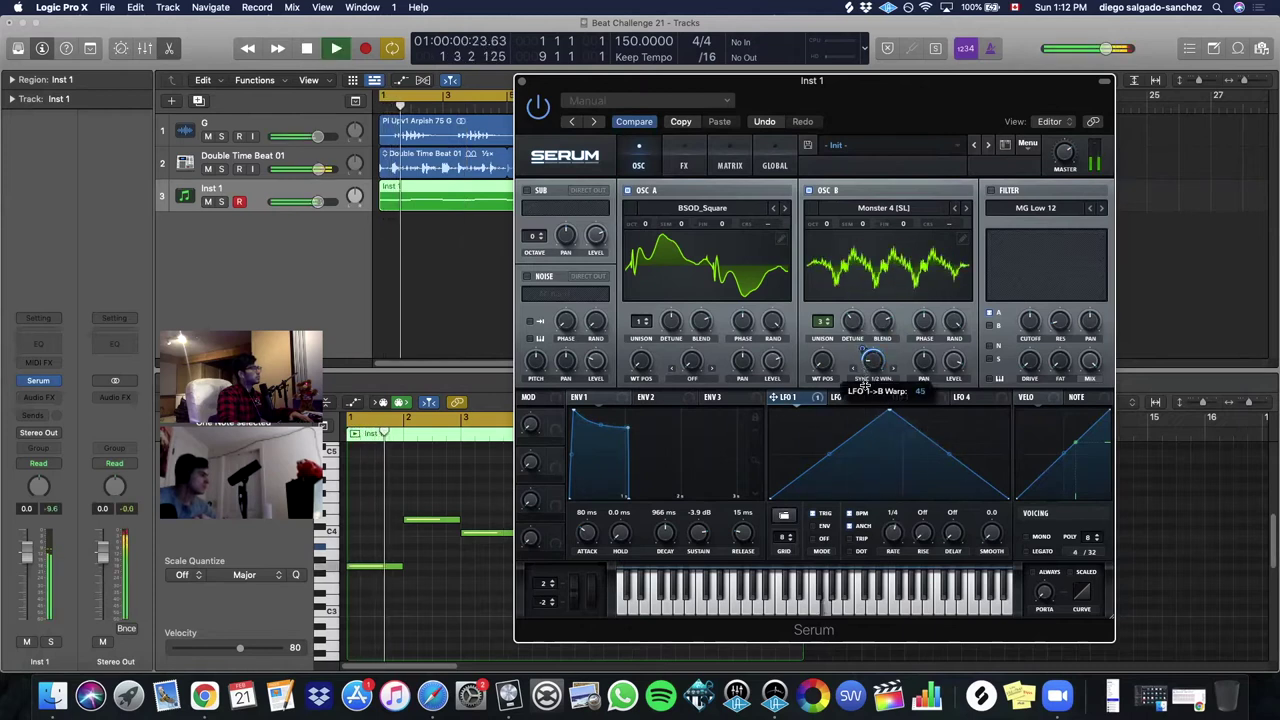
{"action": "left_click_drag", "start_coordinate": [893, 534], "coordinate": [893, 566]}
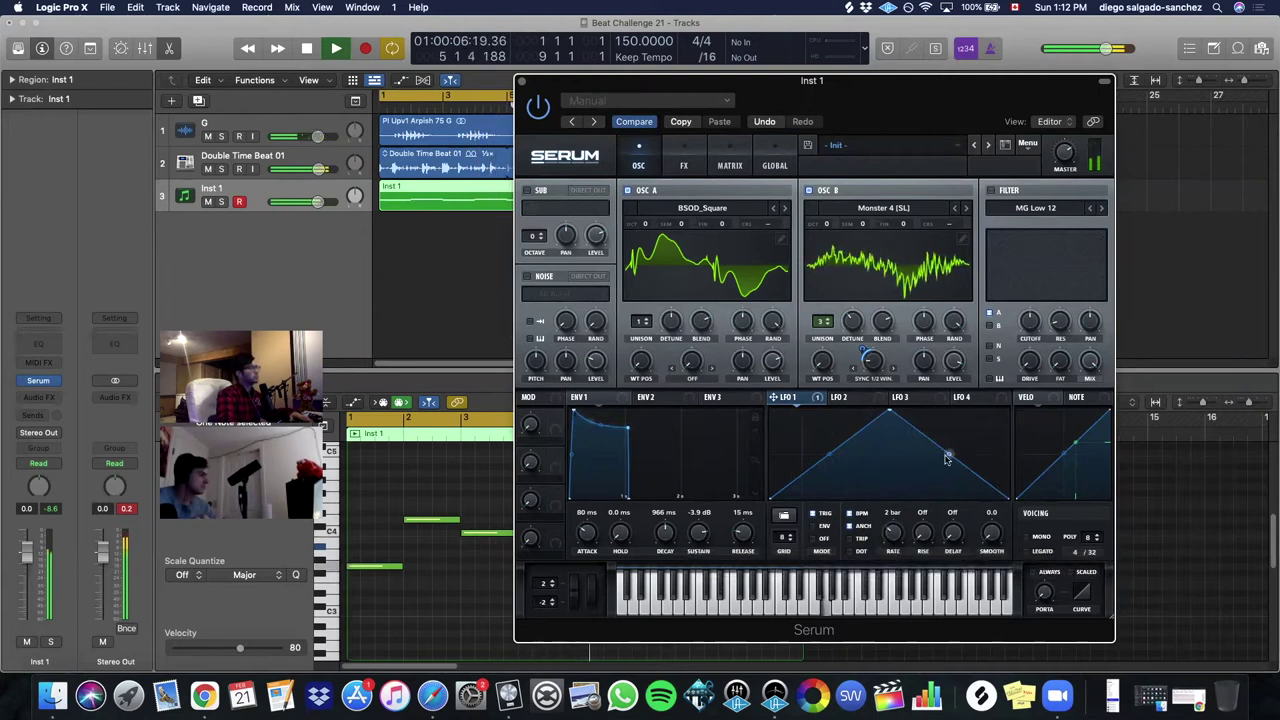
- Set LFO 1's rate to one bar and reshape its curve with a drop after the first peak and a narrow second peak
{"action": "left_click_drag", "start_coordinate": [950, 457], "coordinate": [967, 424]}
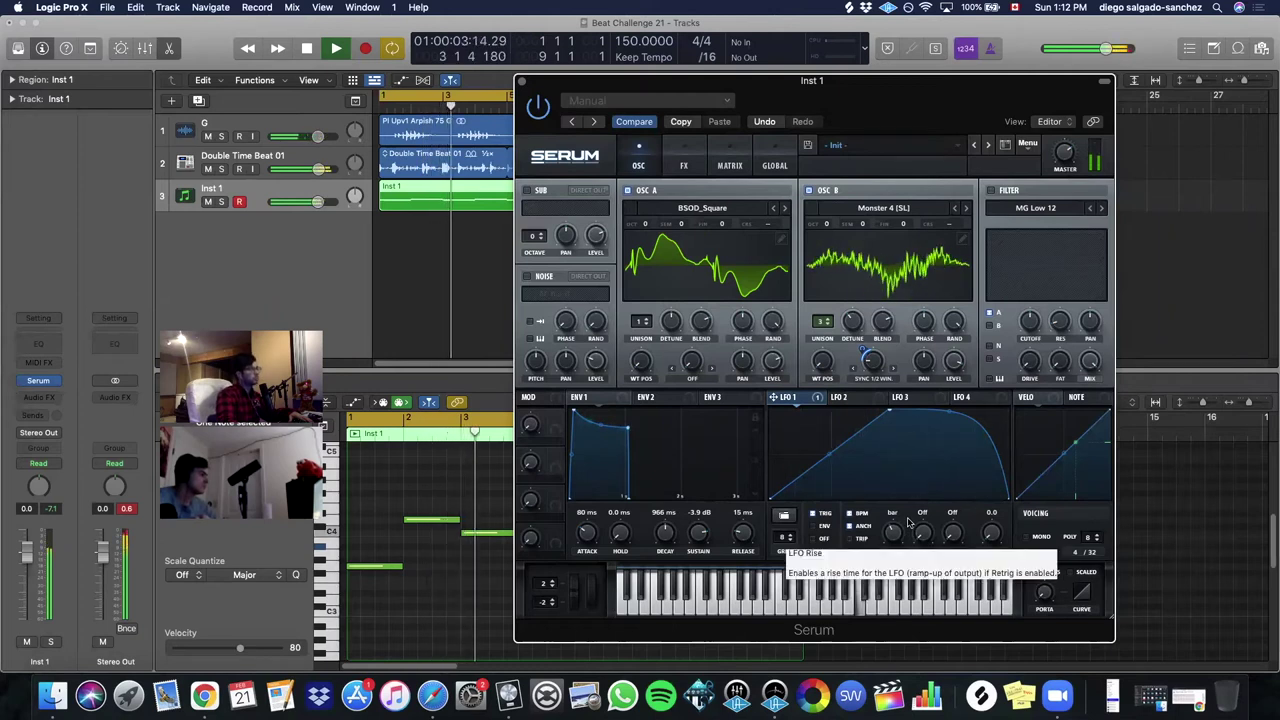
{"action": "left_click_drag", "start_coordinate": [958, 420], "coordinate": [945, 488]}
{"action": "double_click", "coordinate": [949, 439]}
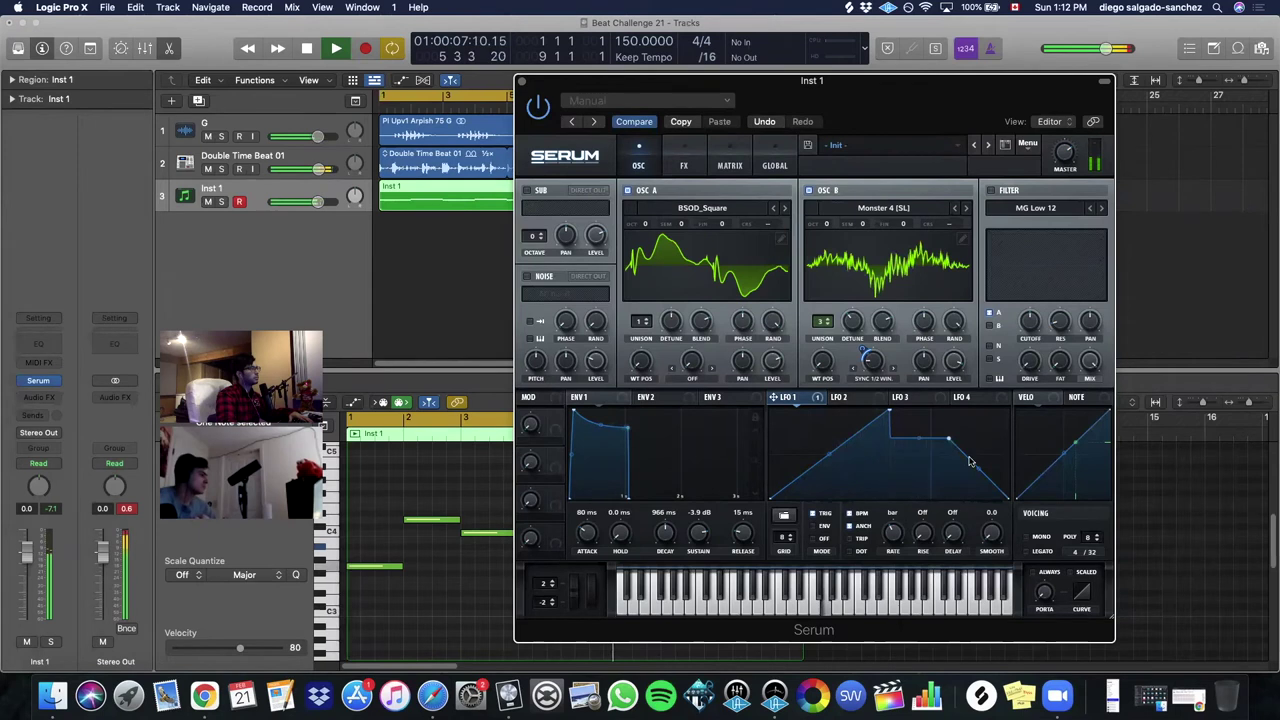
{"action": "left_click_drag", "start_coordinate": [934, 438], "coordinate": [928, 502]}
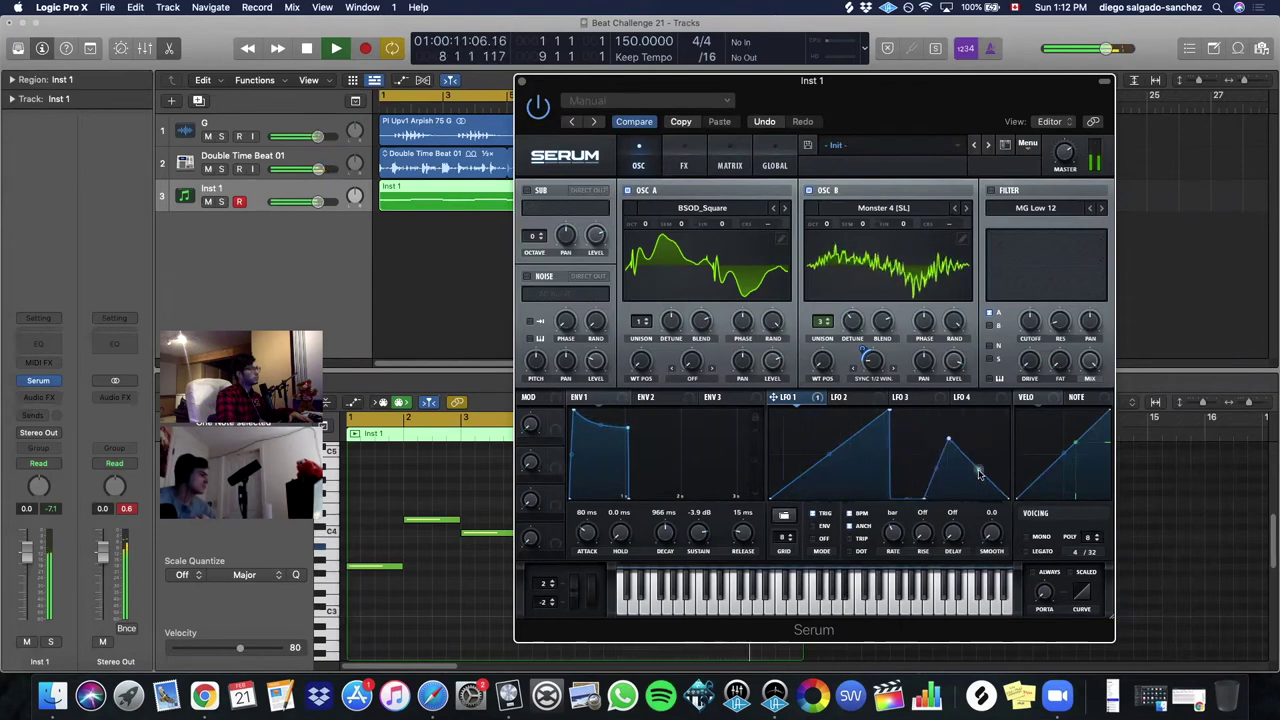
{"action": "left_click_drag", "start_coordinate": [948, 436], "coordinate": [937, 412]}
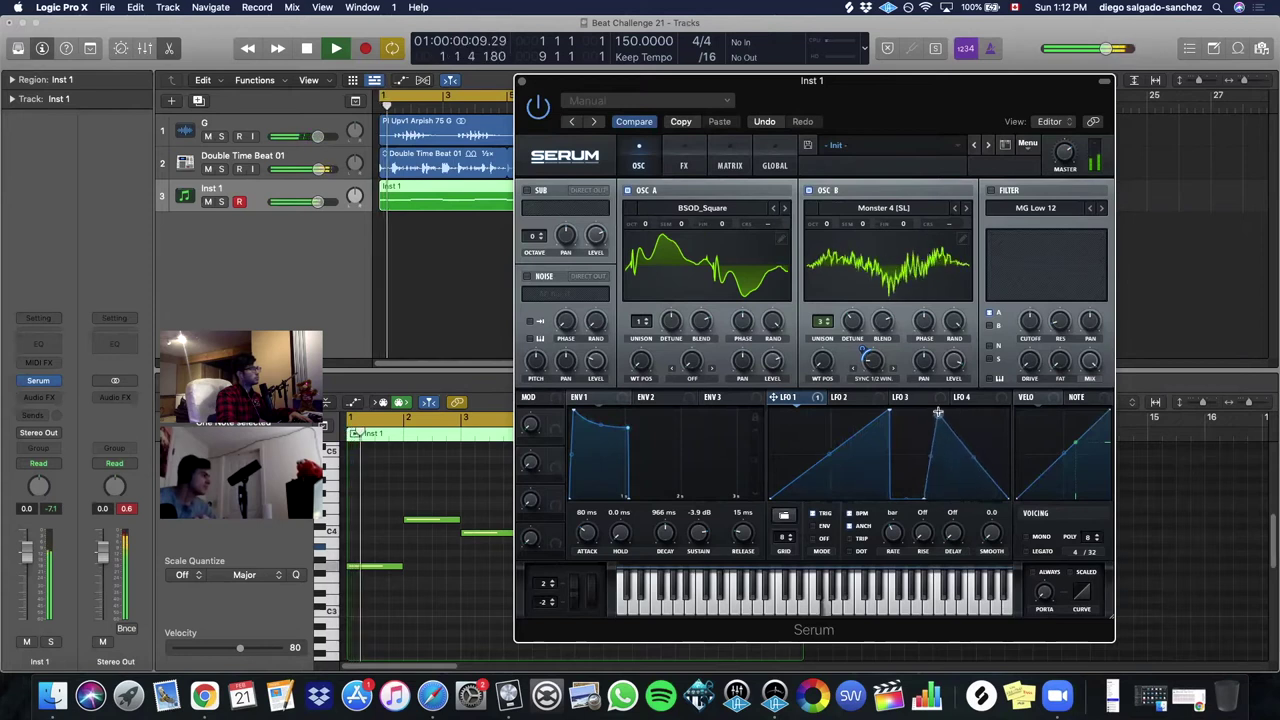
- Add a third peak near the end of LFO 1's curve and raise the valleys between the peaks
{"action": "double_click", "coordinate": [969, 487]}
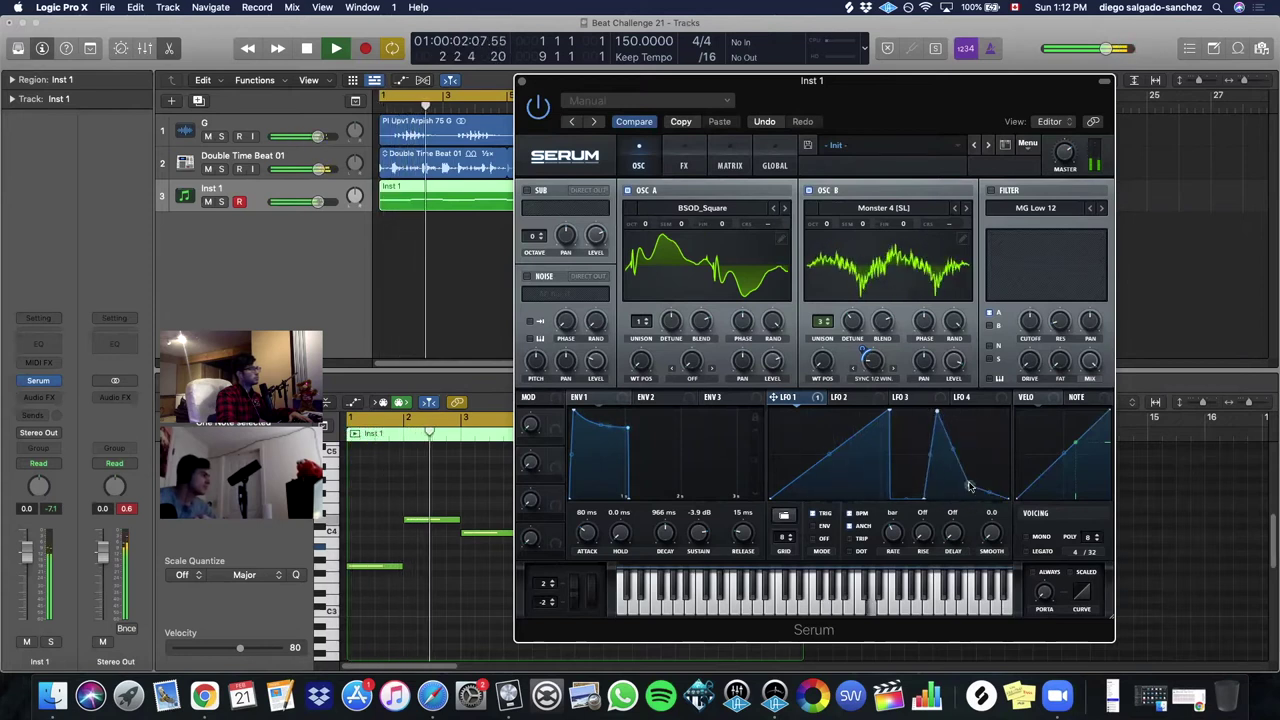
{"action": "double_click", "coordinate": [986, 479]}
{"action": "left_click_drag", "start_coordinate": [987, 479], "coordinate": [993, 411]}
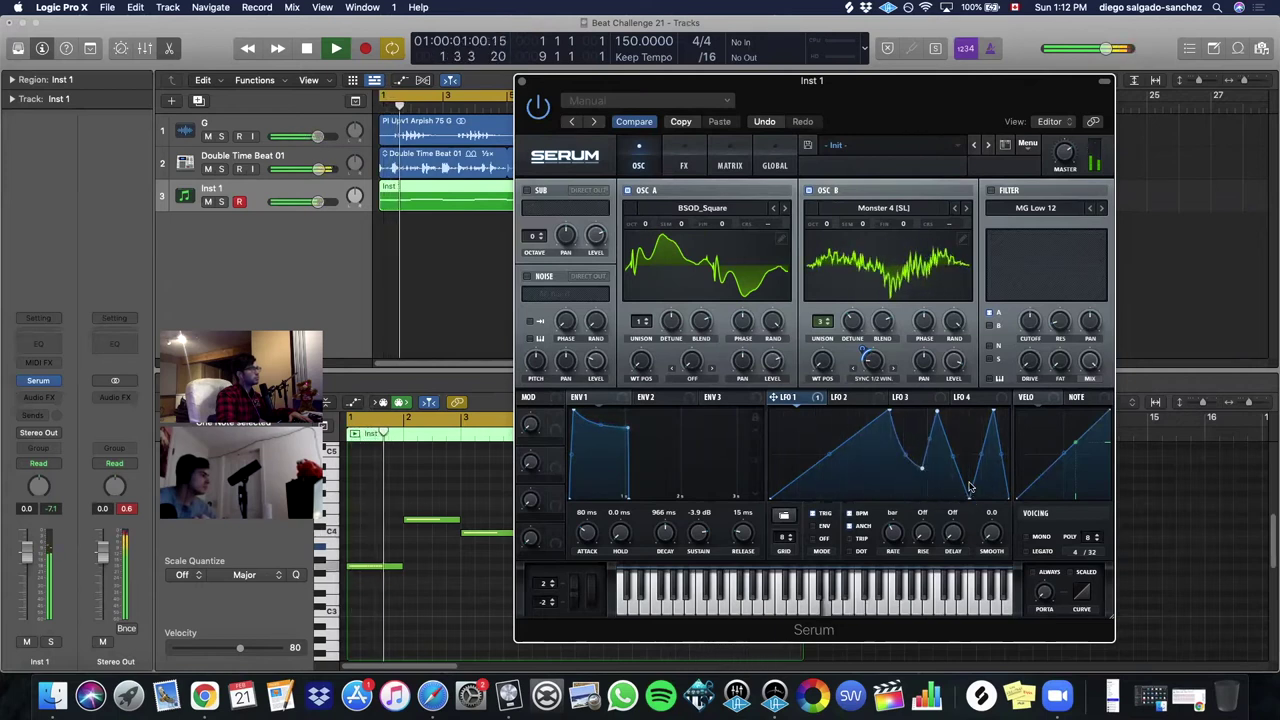
{"action": "left_click_drag", "start_coordinate": [968, 498], "coordinate": [969, 461]}
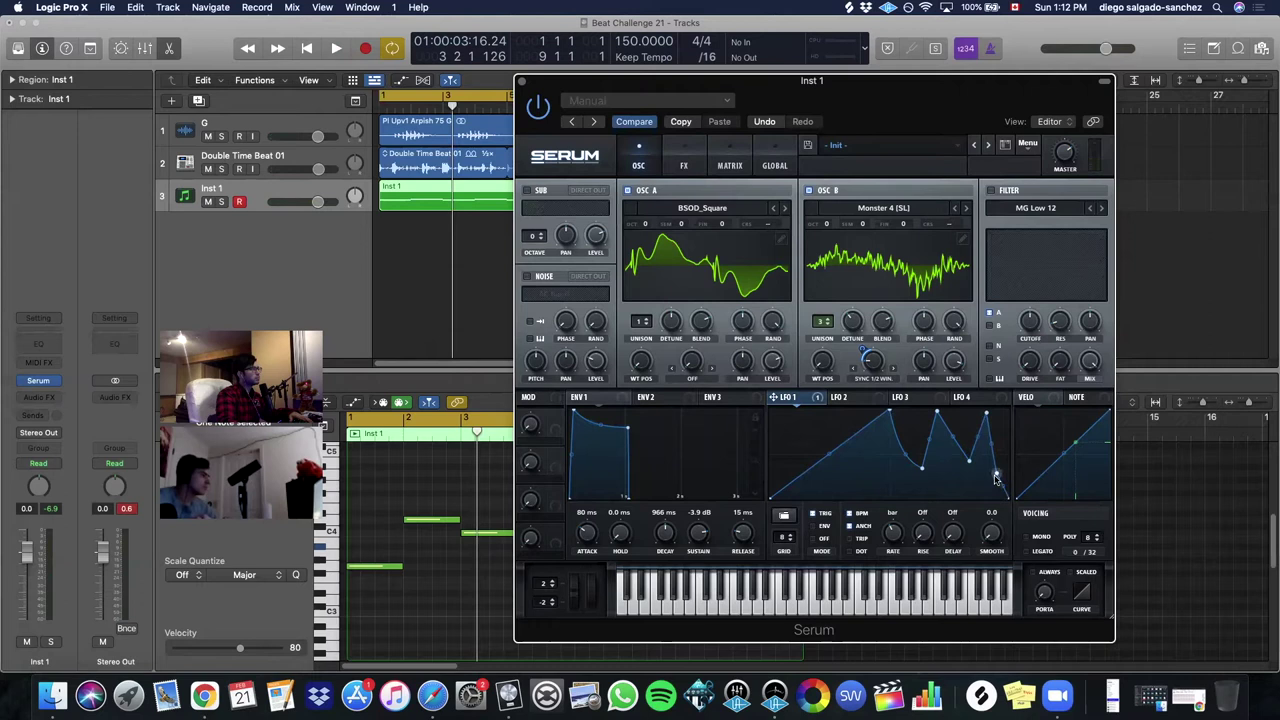
{"action": "mouse_move", "coordinate": [1008, 498]}
{"action": "left_mouse_down"}
{"action": "mouse_move", "coordinate": [1009, 417]}
{"action": "mouse_move", "coordinate": [1008, 492]}
{"action": "left_mouse_up"}
{"action": "key", "text": "space"}
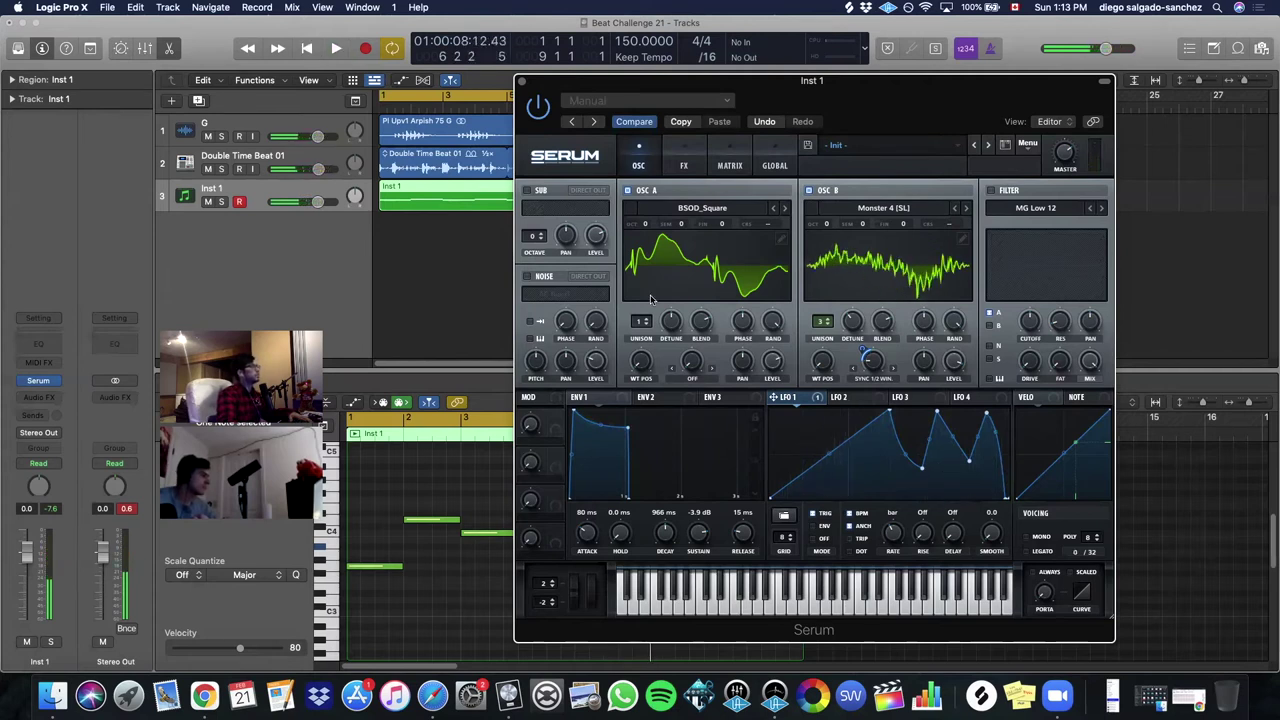
- Set oscillator A's unison to 7 voices and modulate its blend with LFO 1, adjusting the blend while listening
{"action": "left_click_drag", "start_coordinate": [643, 328], "coordinate": [658, 302]}
{"action": "key", "text": "space"}
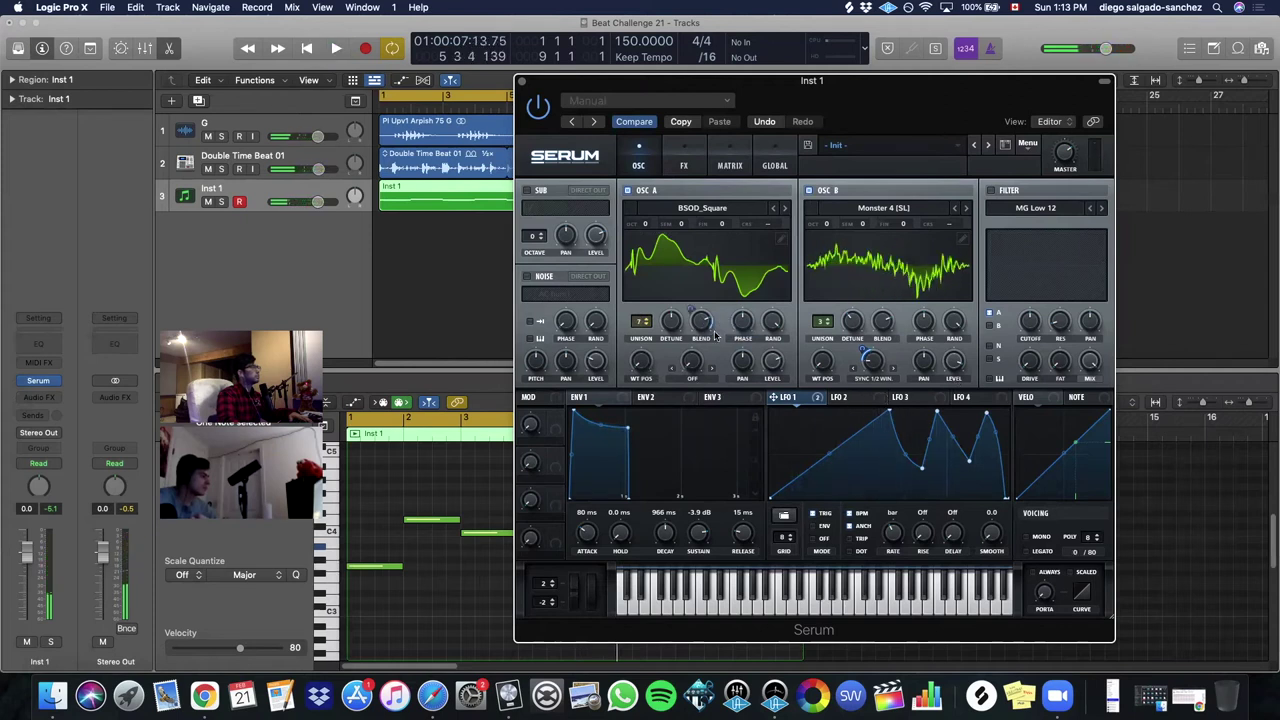
{"action": "key", "text": "space"}
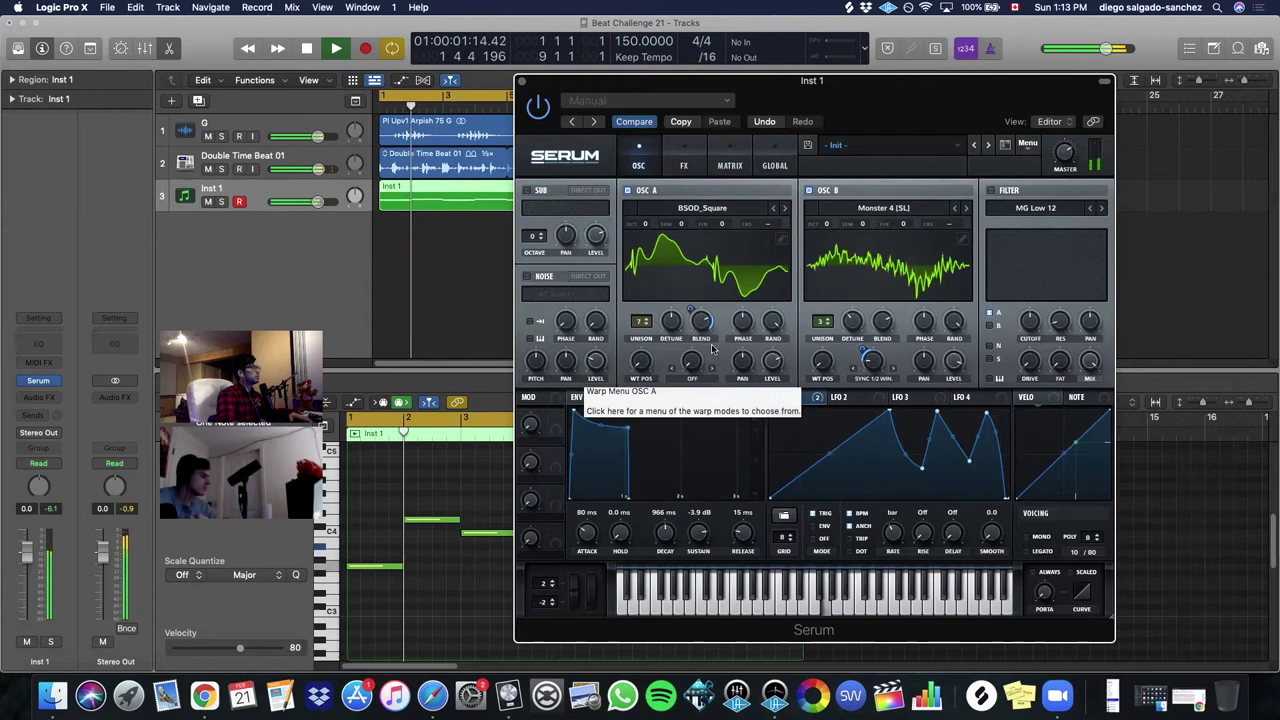
{"action": "left_click_drag", "start_coordinate": [708, 327], "coordinate": [716, 358]}
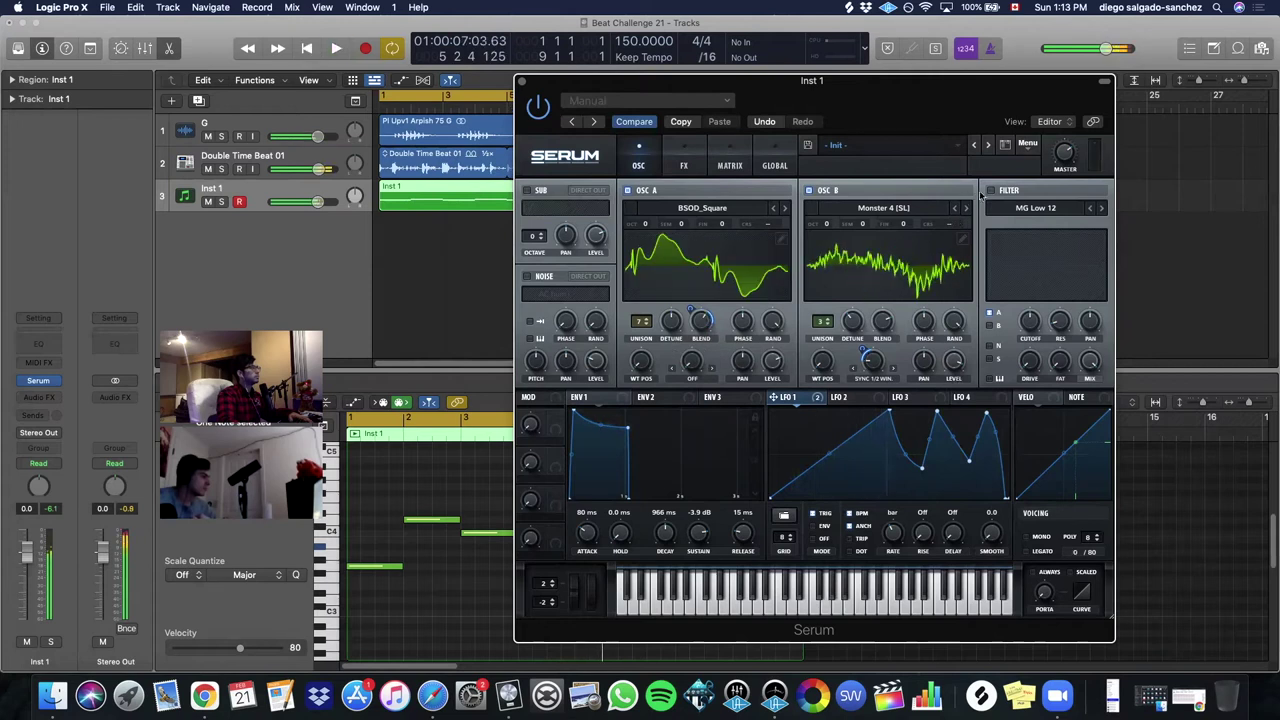
- Enable the filter for oscillators A and B and audition Misc filter types, settling on Formant-I
{"action": "left_click", "coordinate": [991, 190]}
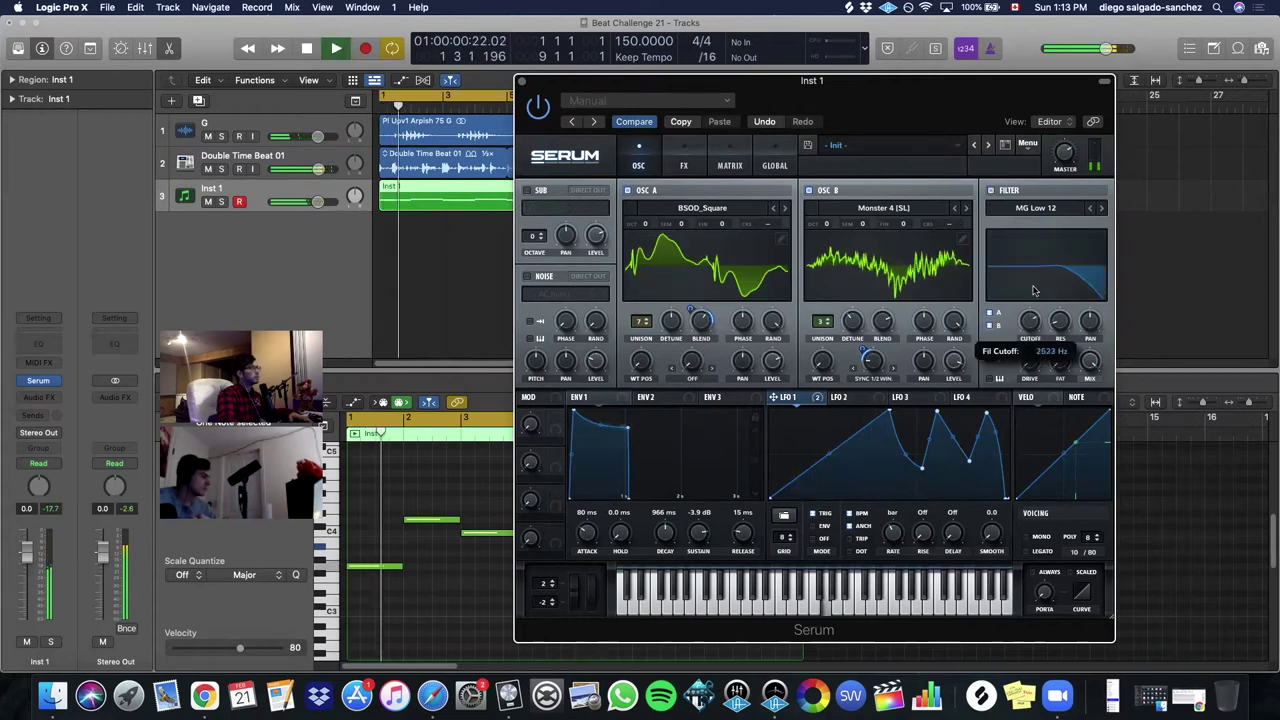
{"action": "left_click", "coordinate": [1043, 208]}
{"action": "mouse_move", "coordinate": [1031, 264]}
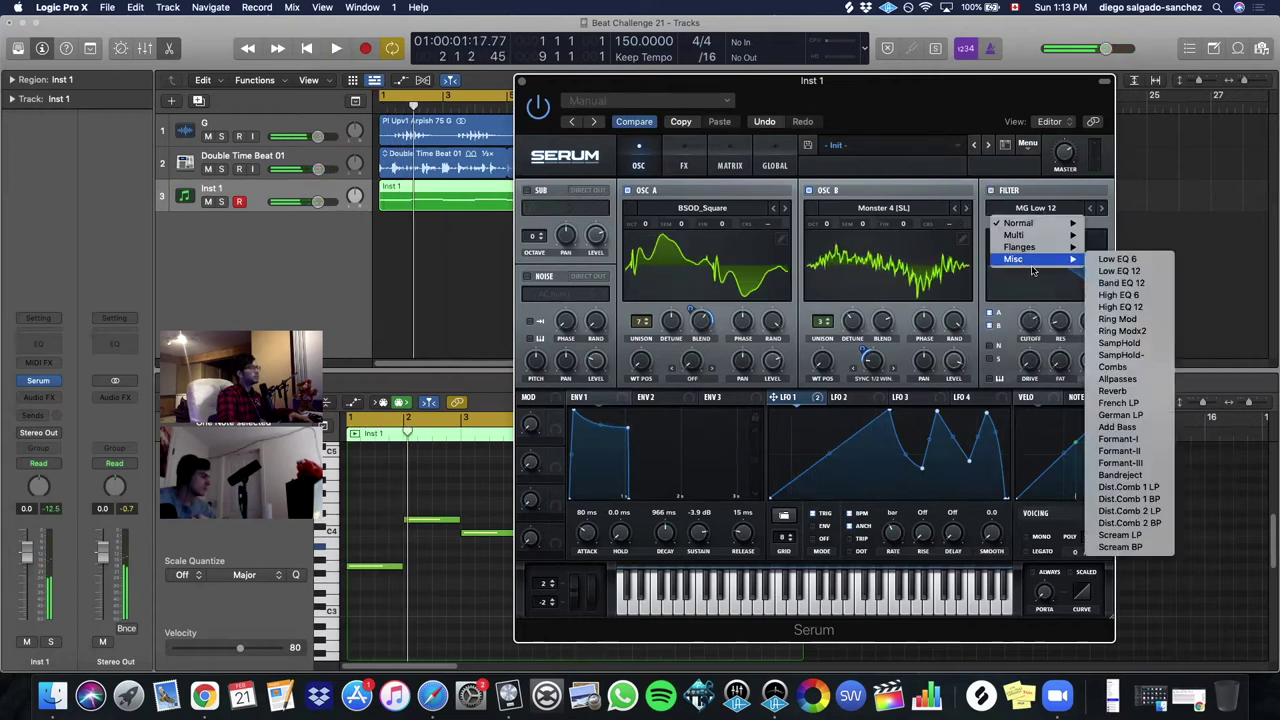
{"action": "left_click", "coordinate": [1116, 392]}
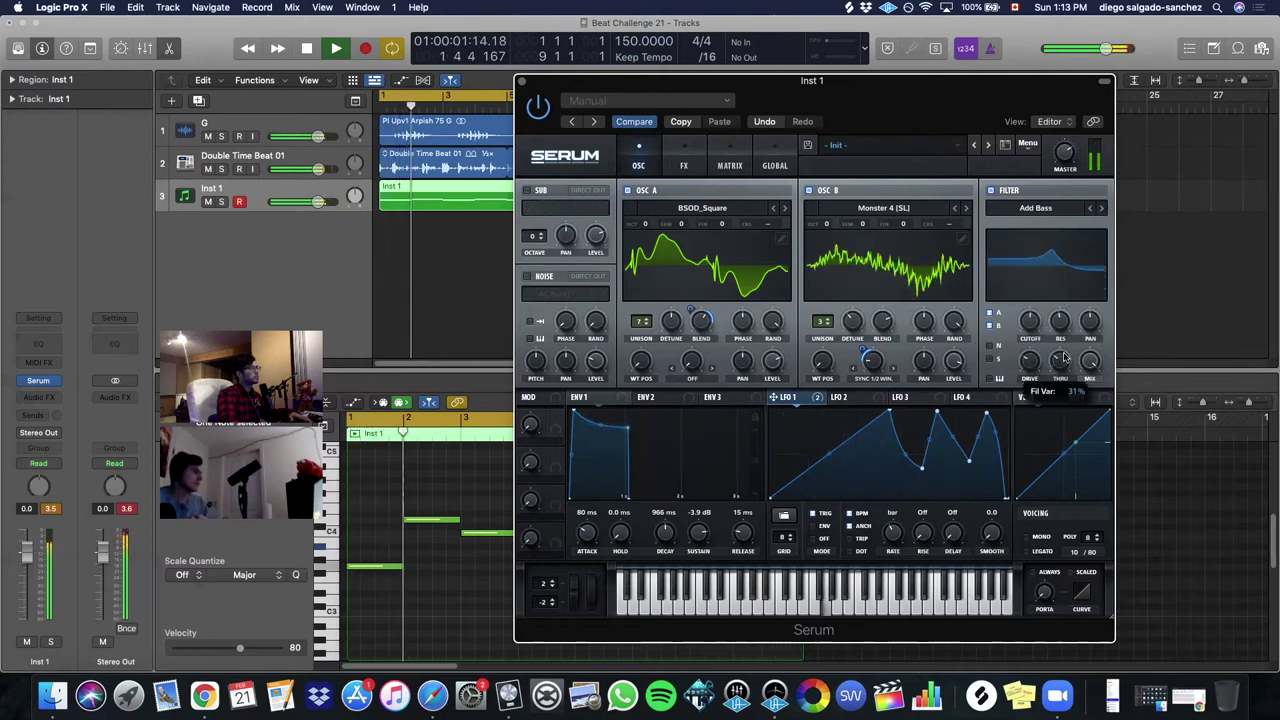
{"action": "left_click", "coordinate": [1101, 208]}
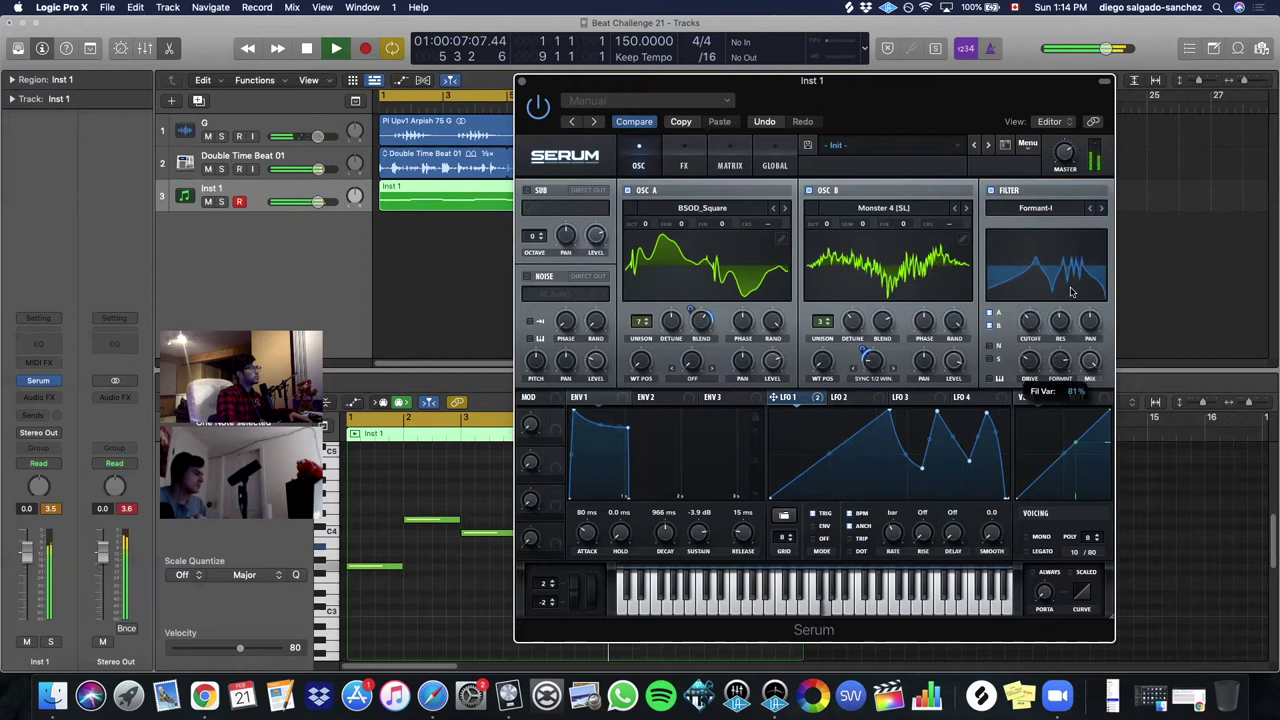
- Assign LFO 2 to the filter cutoff and slow its rate to one bar during playback
{"action": "left_click", "coordinate": [864, 397]}
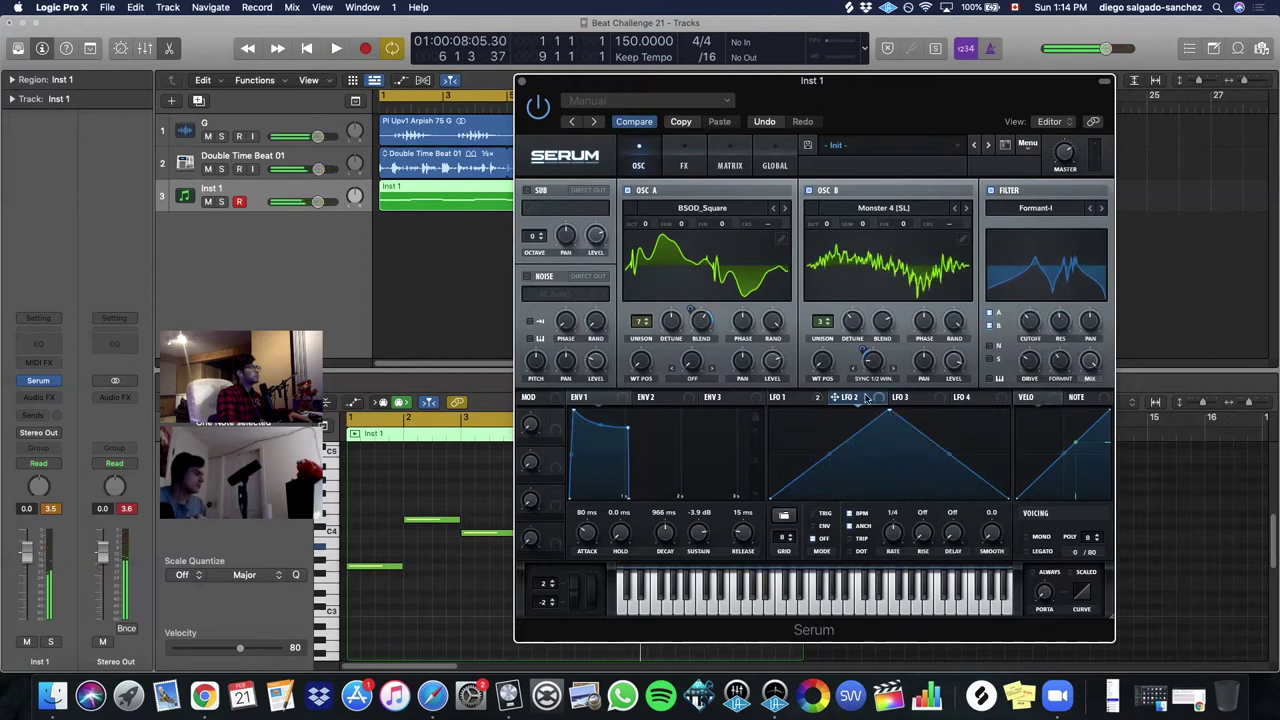
{"action": "left_click_drag", "start_coordinate": [1028, 323], "coordinate": [1029, 321]}
{"action": "key", "text": "space"}
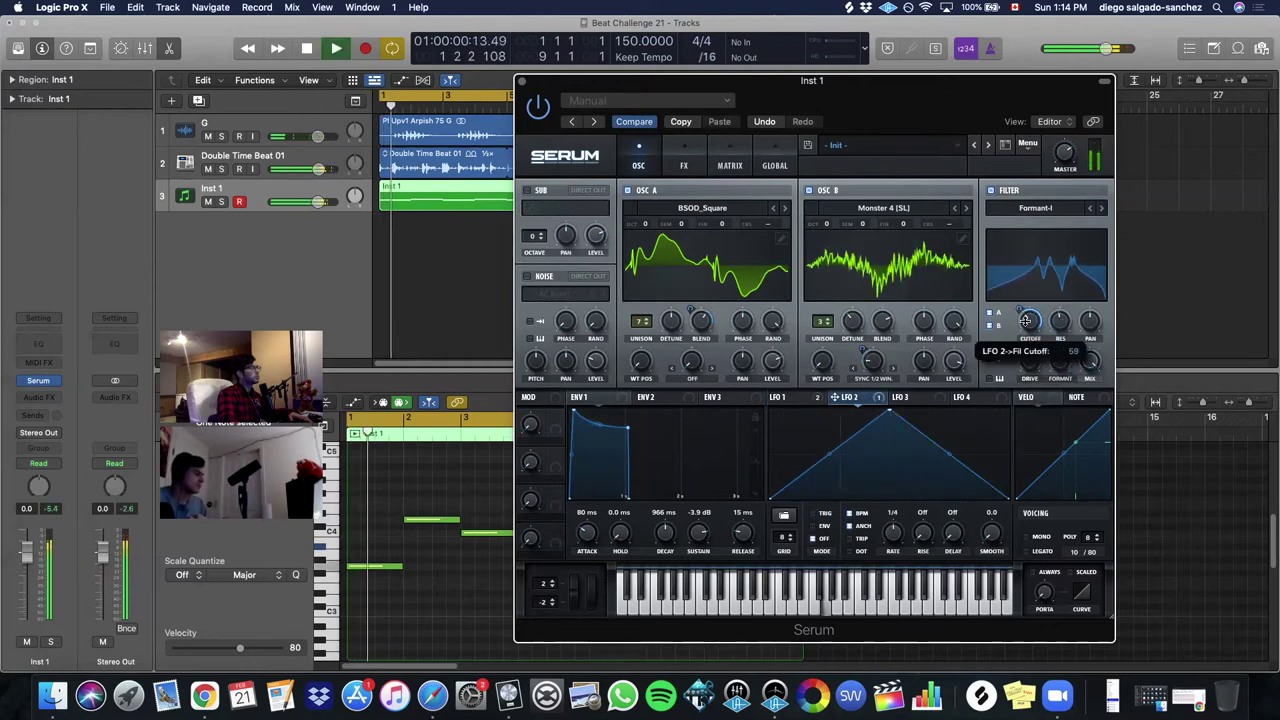
{"action": "left_click_drag", "start_coordinate": [893, 532], "coordinate": [893, 546]}
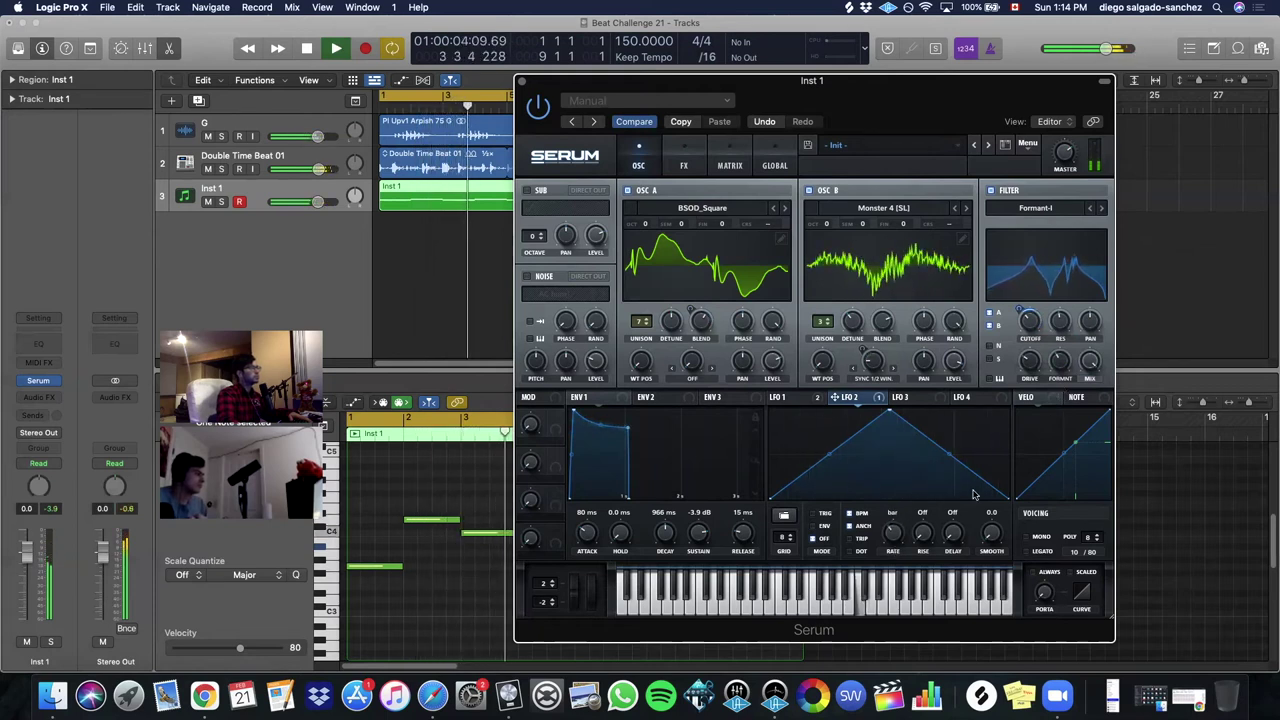
{"action": "key", "text": "space"}
- Assign LFO 3 in Trig mode to the filter's Formant amount, set its rate to 1/2 triplet, and close the synth window
{"action": "left_click", "coordinate": [906, 398]}
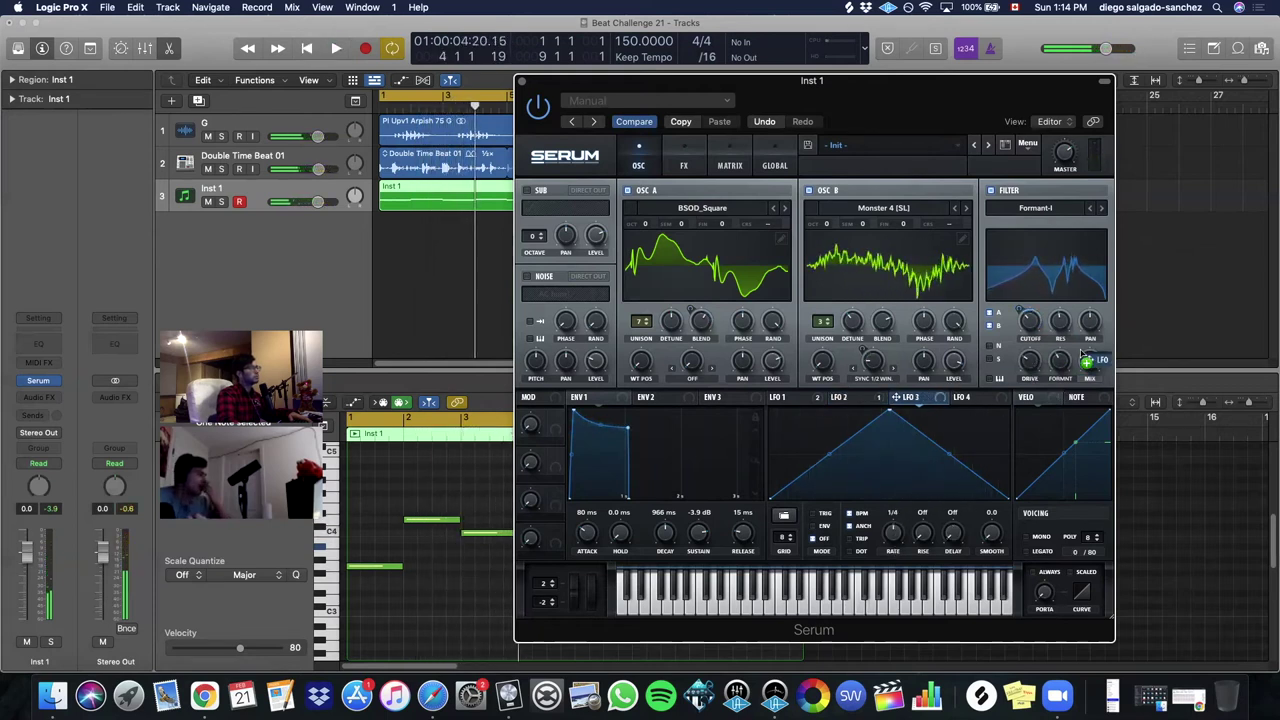
{"action": "left_click_drag", "start_coordinate": [1059, 365], "coordinate": [1059, 364]}
{"action": "key", "text": "space"}
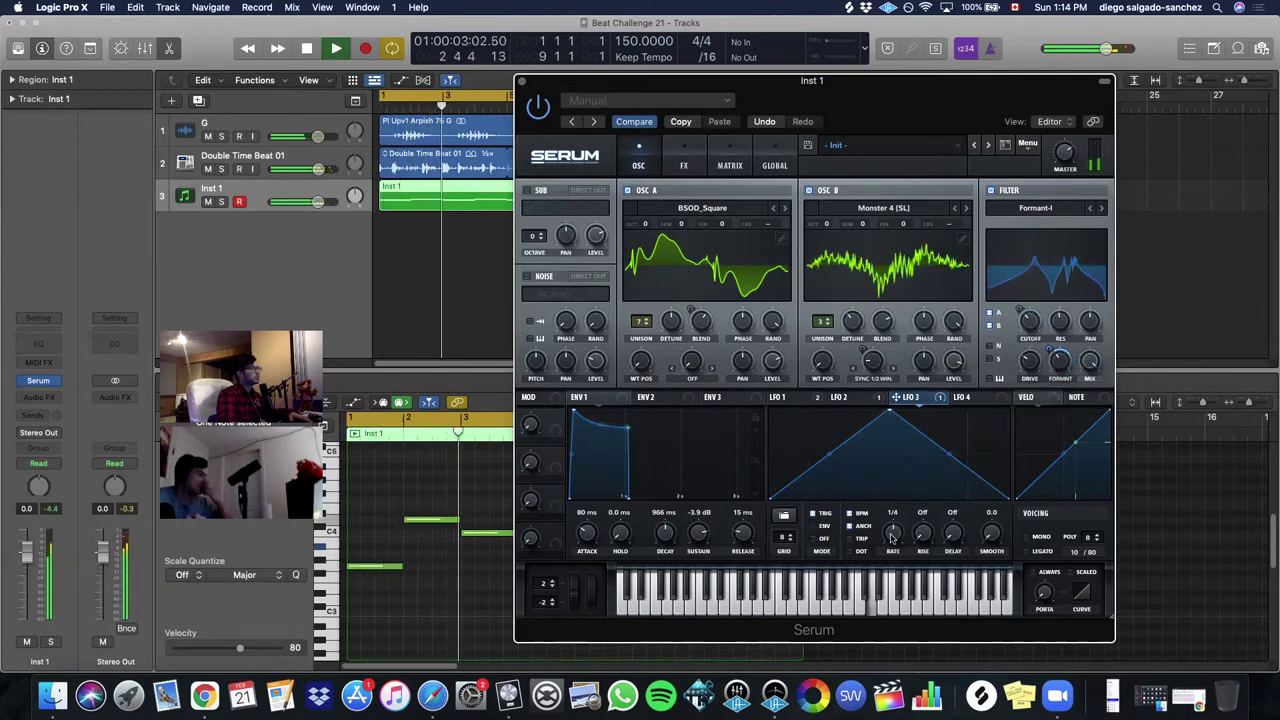
{"action": "left_click", "coordinate": [851, 540]}
{"action": "left_click_drag", "start_coordinate": [894, 534], "coordinate": [897, 527]}
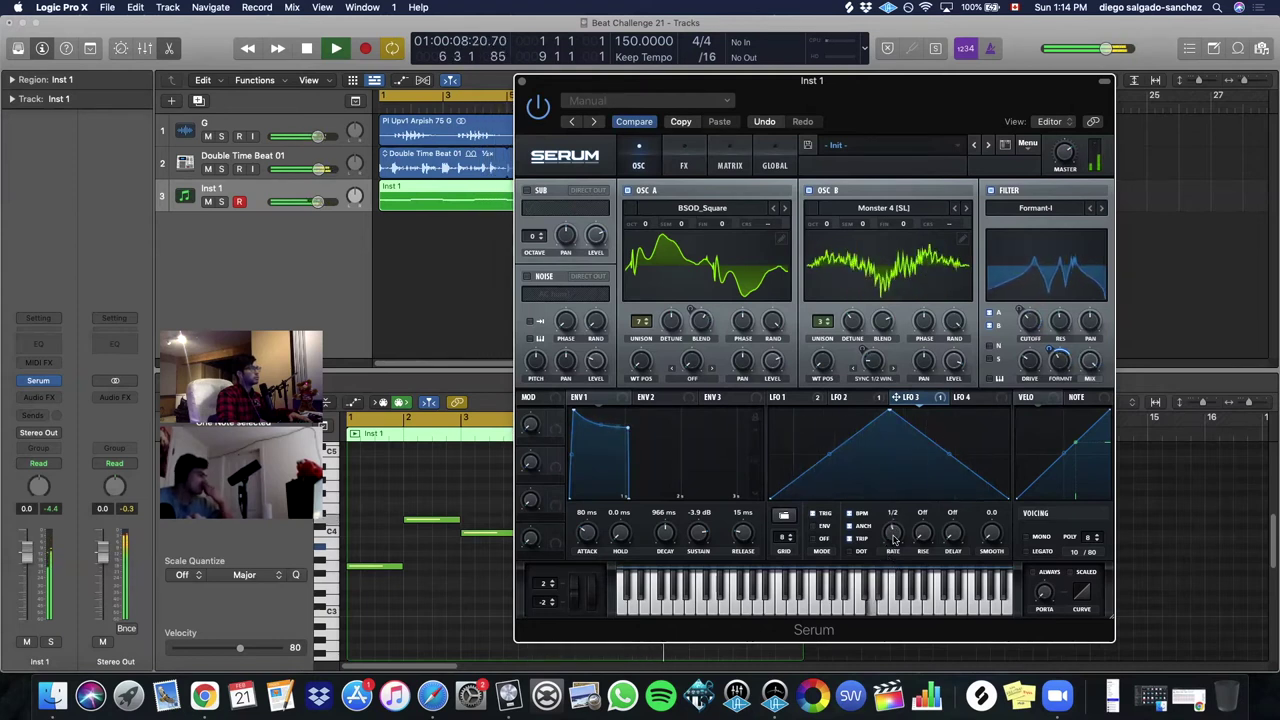
{"action": "left_click_drag", "start_coordinate": [895, 540], "coordinate": [896, 538]}
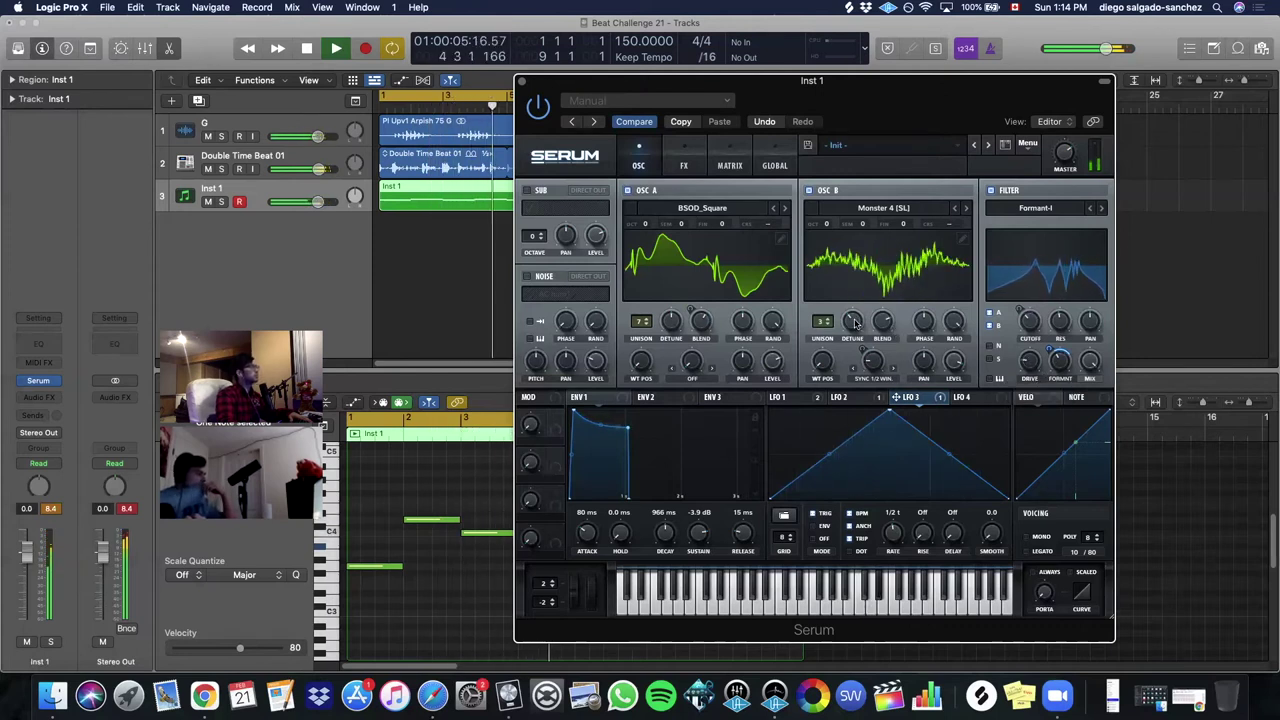
{"action": "key", "text": "space"}
{"action": "left_click", "coordinate": [521, 82]}
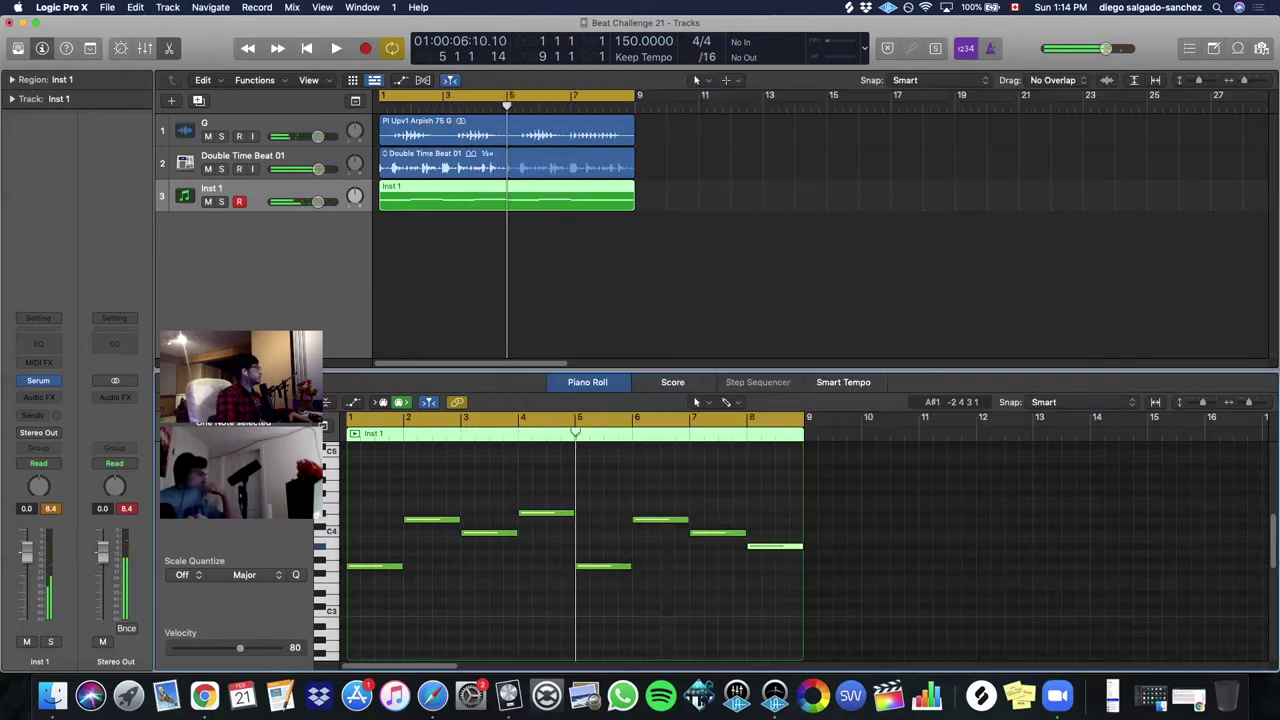
- Insert the Tremolator effect on the Inst 1 track, reposition its window, and start playback
{"action": "left_click", "coordinate": [38, 397]}
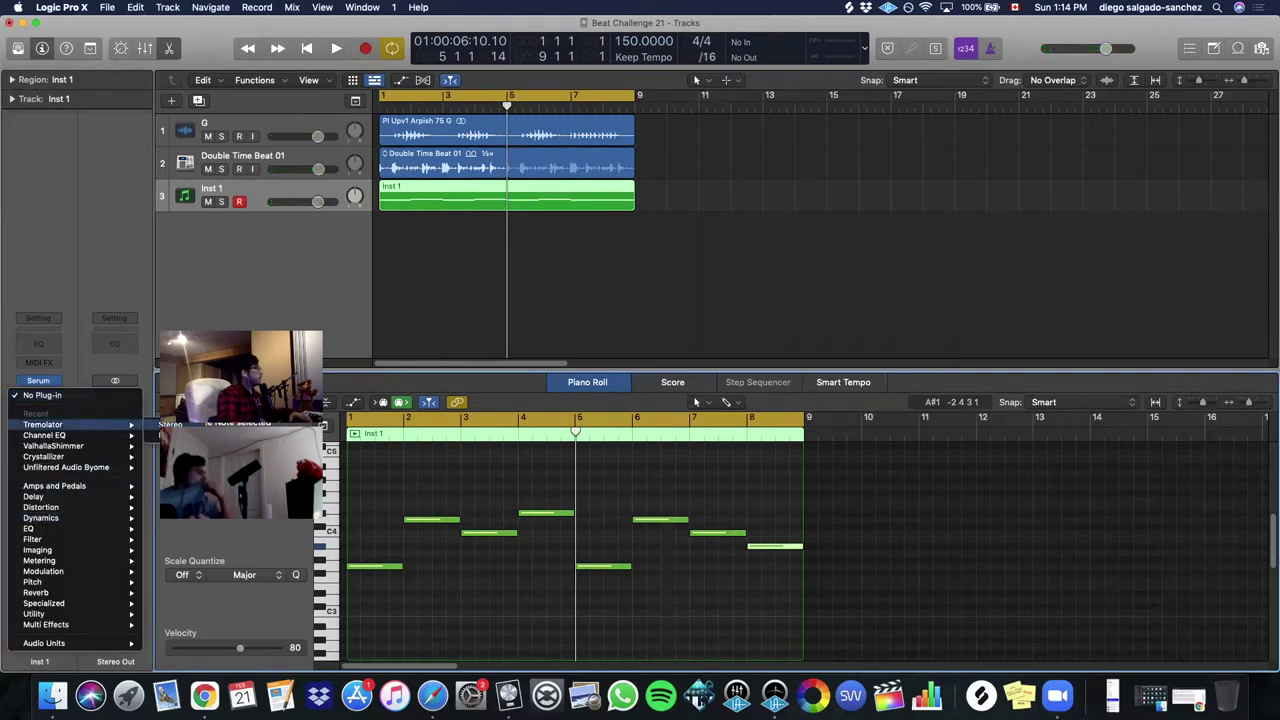
{"action": "left_click", "coordinate": [962, 377]}
{"action": "left_click_drag", "start_coordinate": [817, 220], "coordinate": [971, 318]}
{"action": "key", "text": "space"}
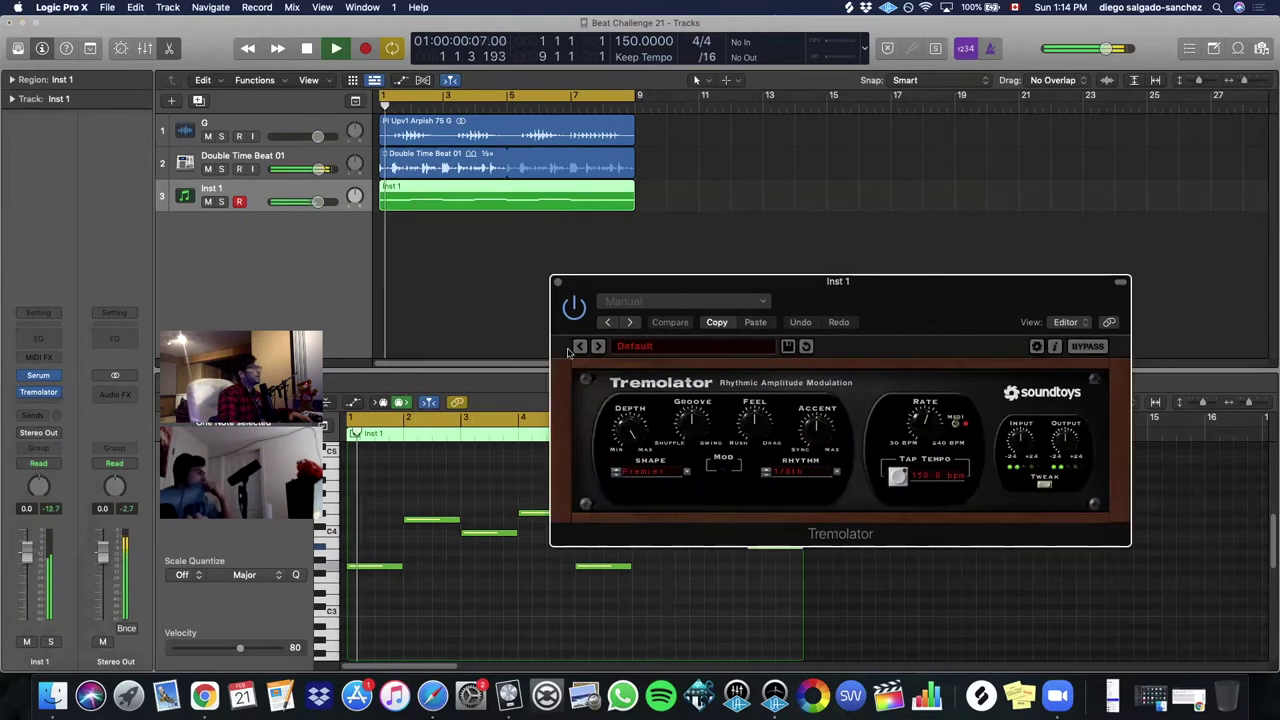
- Audition Tremolator presets during playback, including DanElectro (MIDI) and SilverTone (MIDI), and load Propellor
{"action": "left_click", "coordinate": [598, 346]}
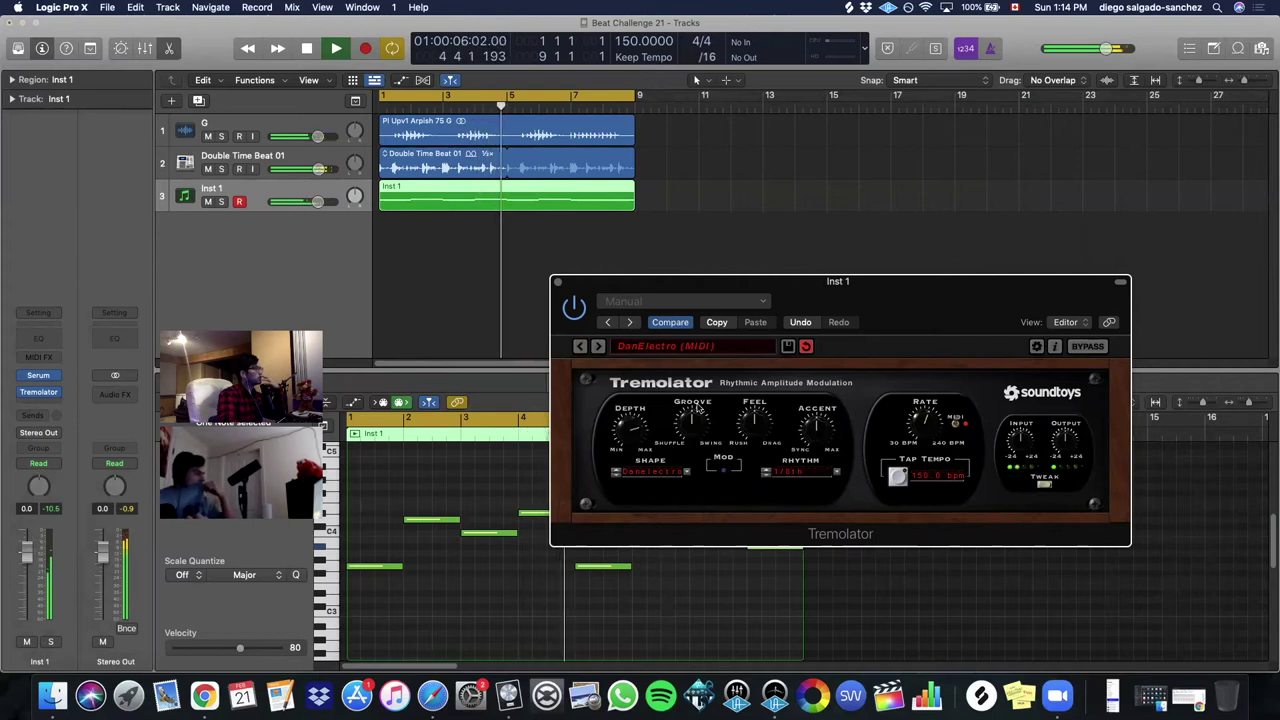
{"action": "left_click", "coordinate": [597, 346]}
{"action": "left_click", "coordinate": [597, 346]}
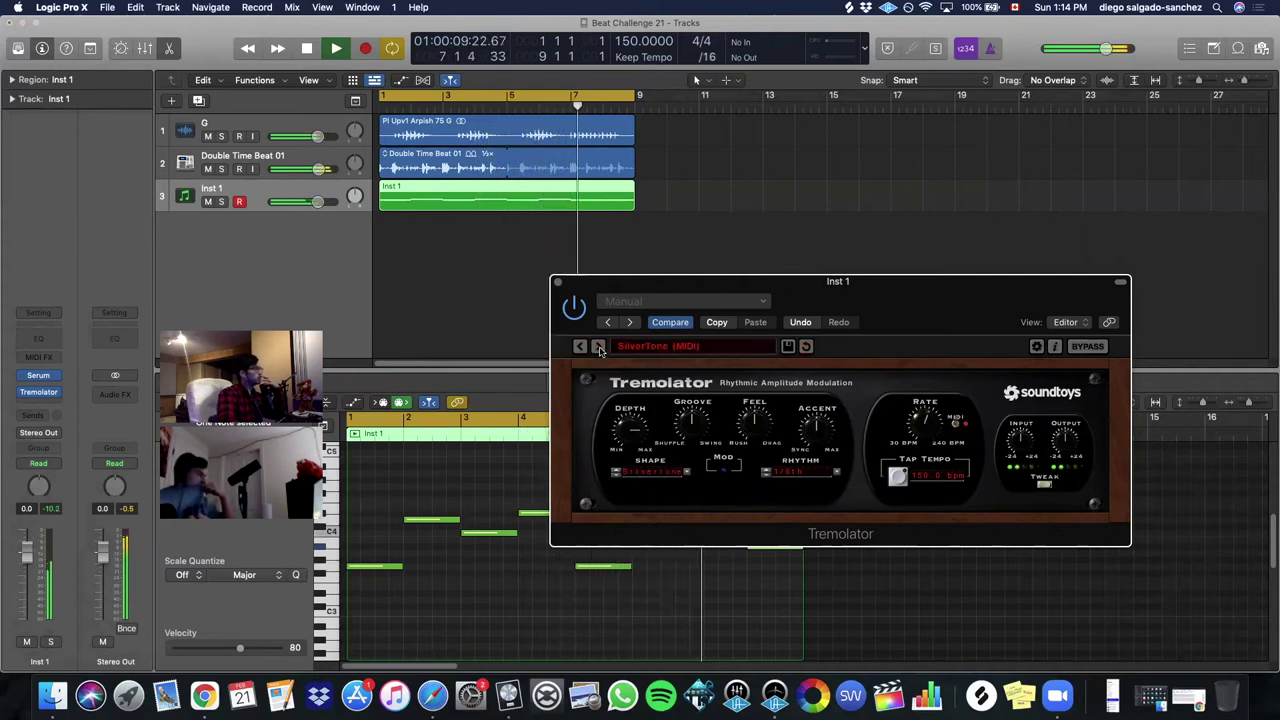
{"action": "left_click", "coordinate": [599, 347]}
{"action": "left_click", "coordinate": [599, 347]}
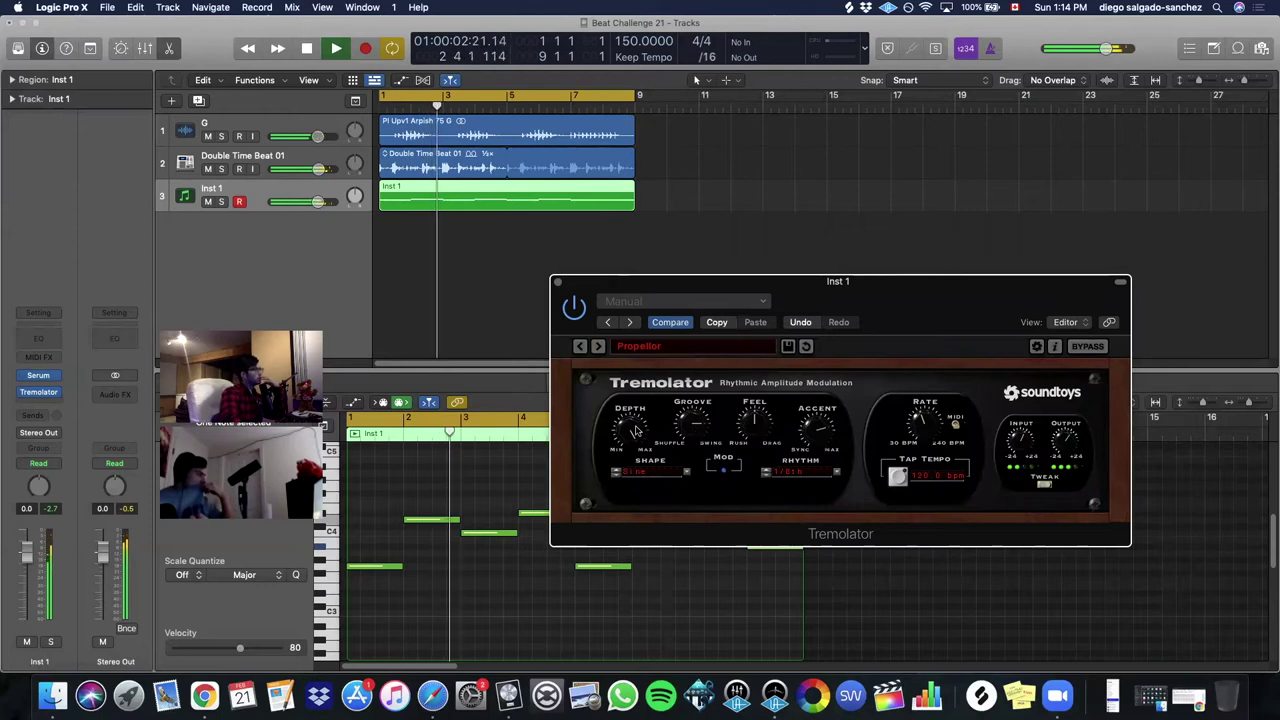
- Audition Tremolator wave shapes such as RampDown and Square during playback, ending on Danelectro
{"action": "left_click", "coordinate": [955, 425]}
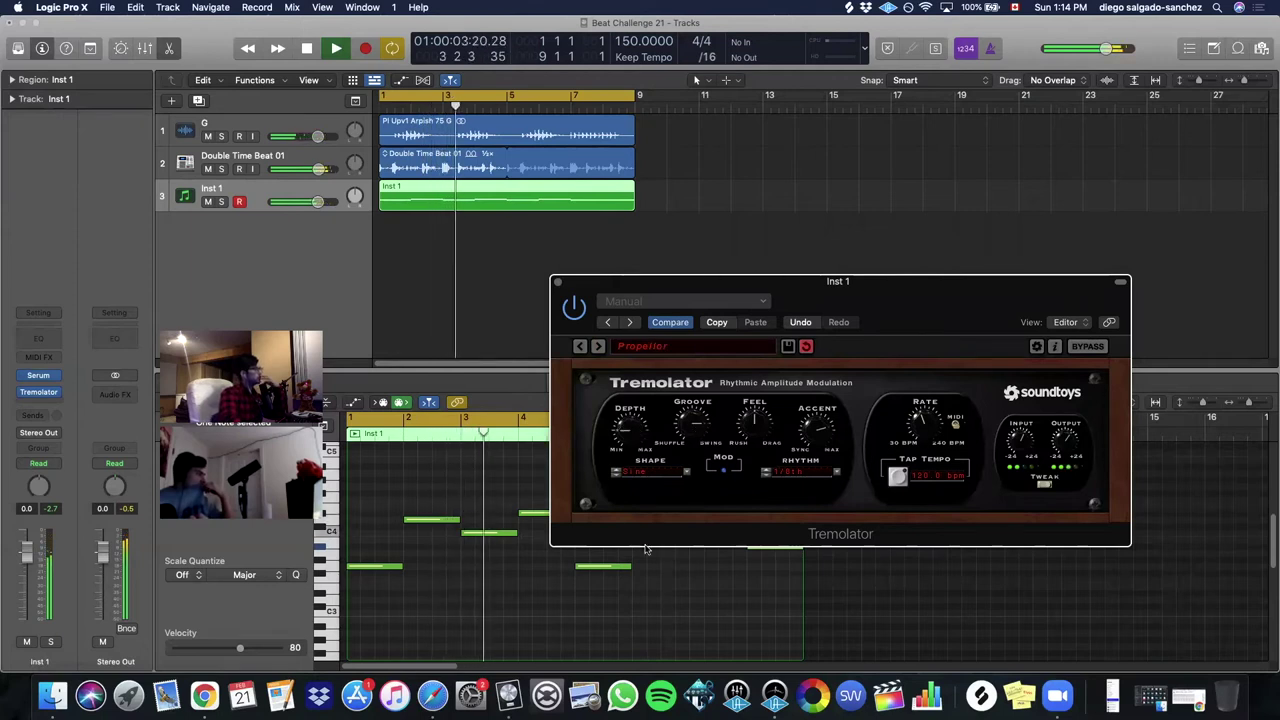
{"action": "left_click", "coordinate": [648, 472]}
{"action": "left_click", "coordinate": [652, 418]}
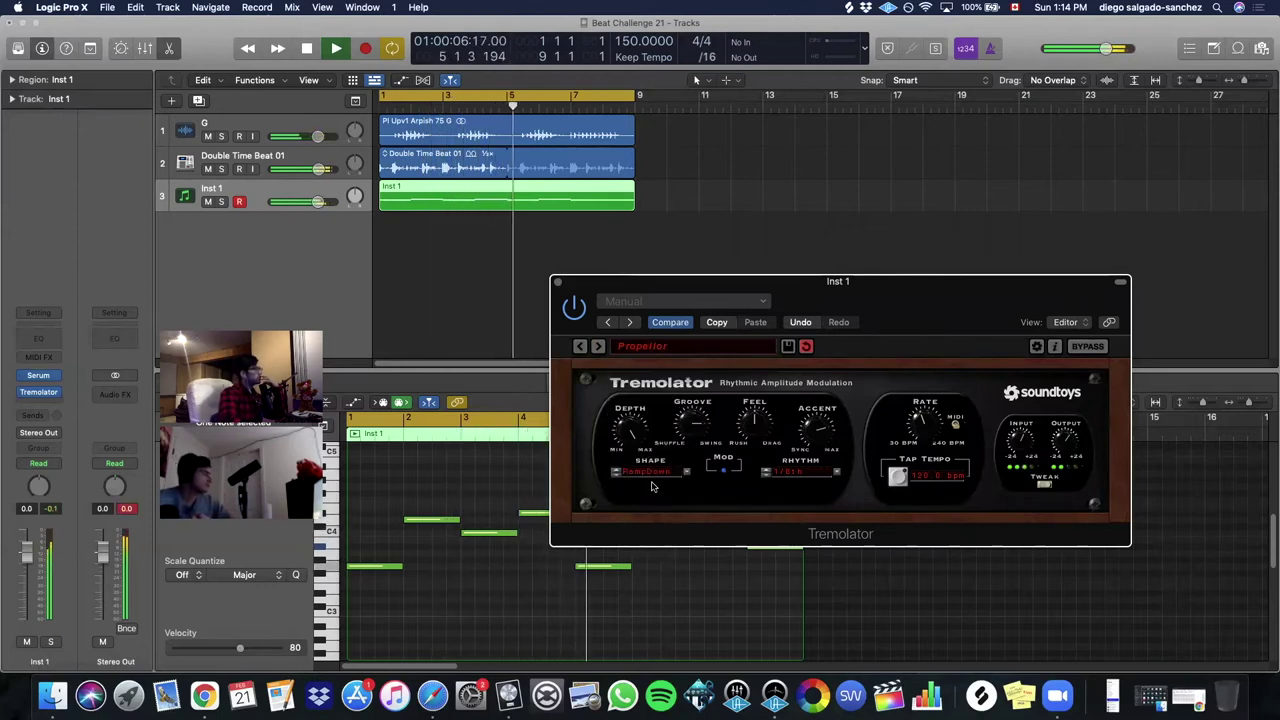
{"action": "left_click", "coordinate": [614, 475]}
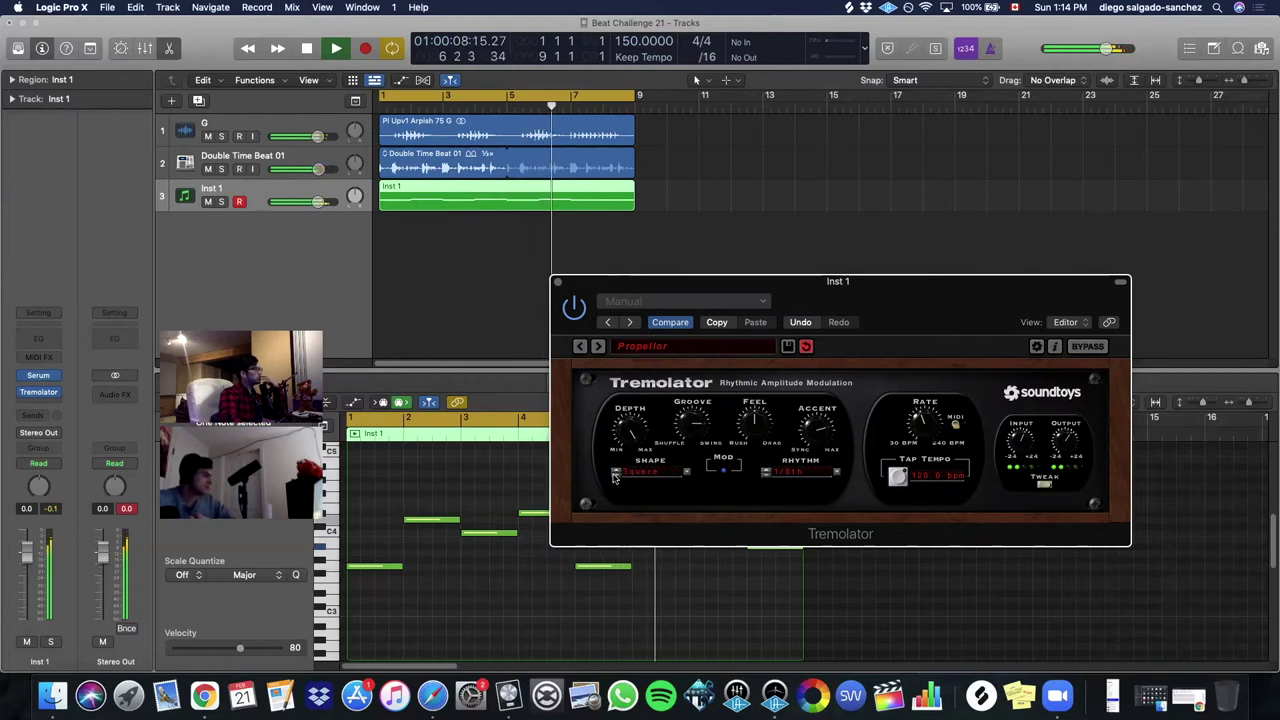
{"action": "left_click", "coordinate": [614, 475]}
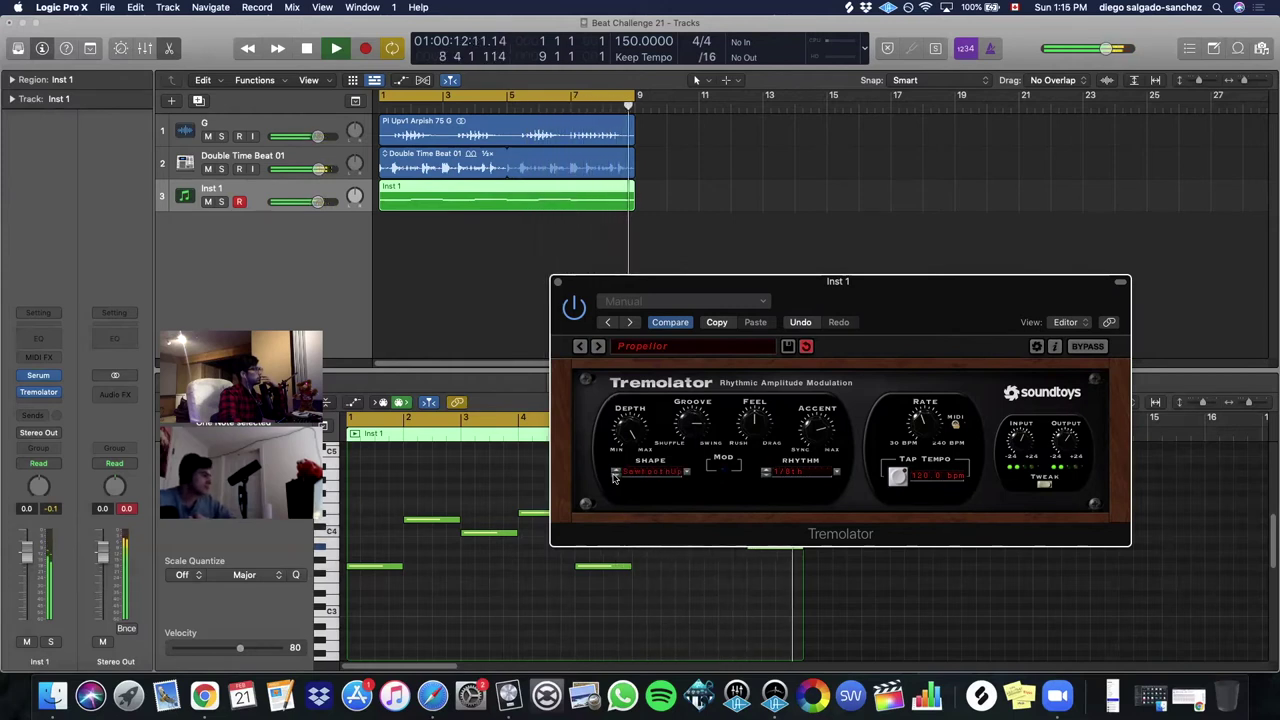
{"action": "left_click", "coordinate": [614, 475]}
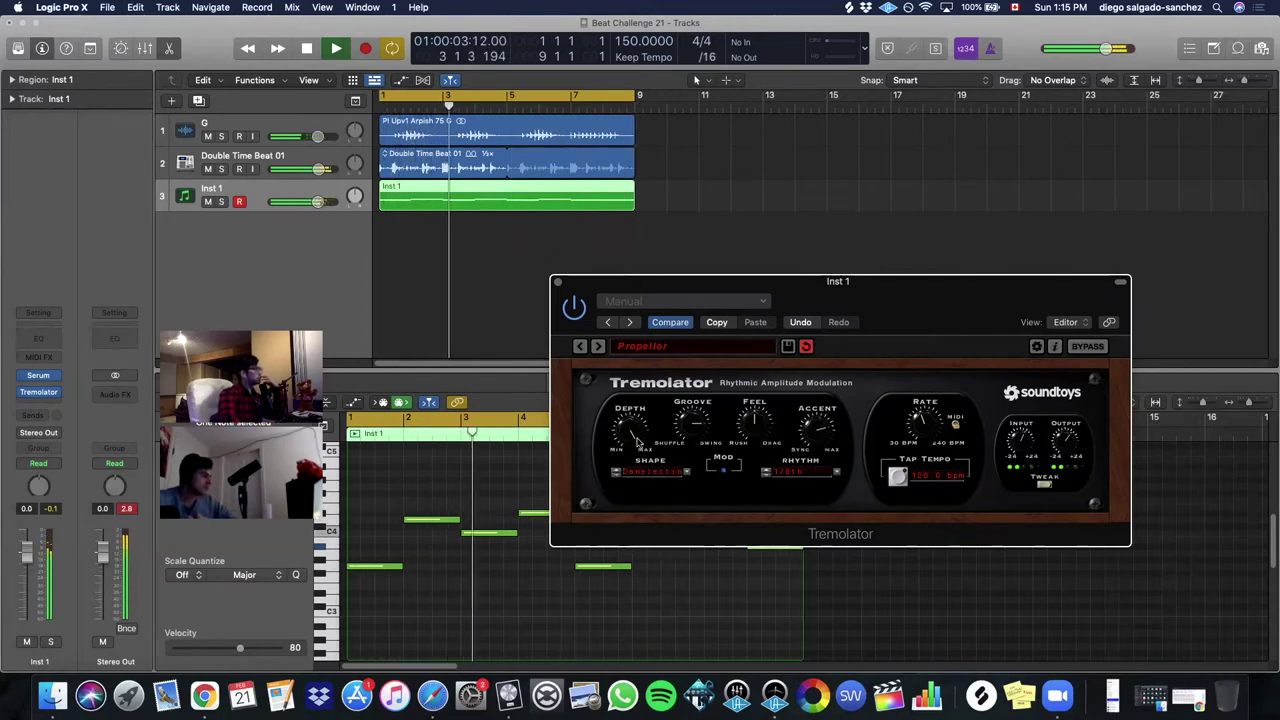
- Audition the Danelectro tremolo setting in playback, stop, and close the Tremolator window
{"action": "key", "text": "space"}
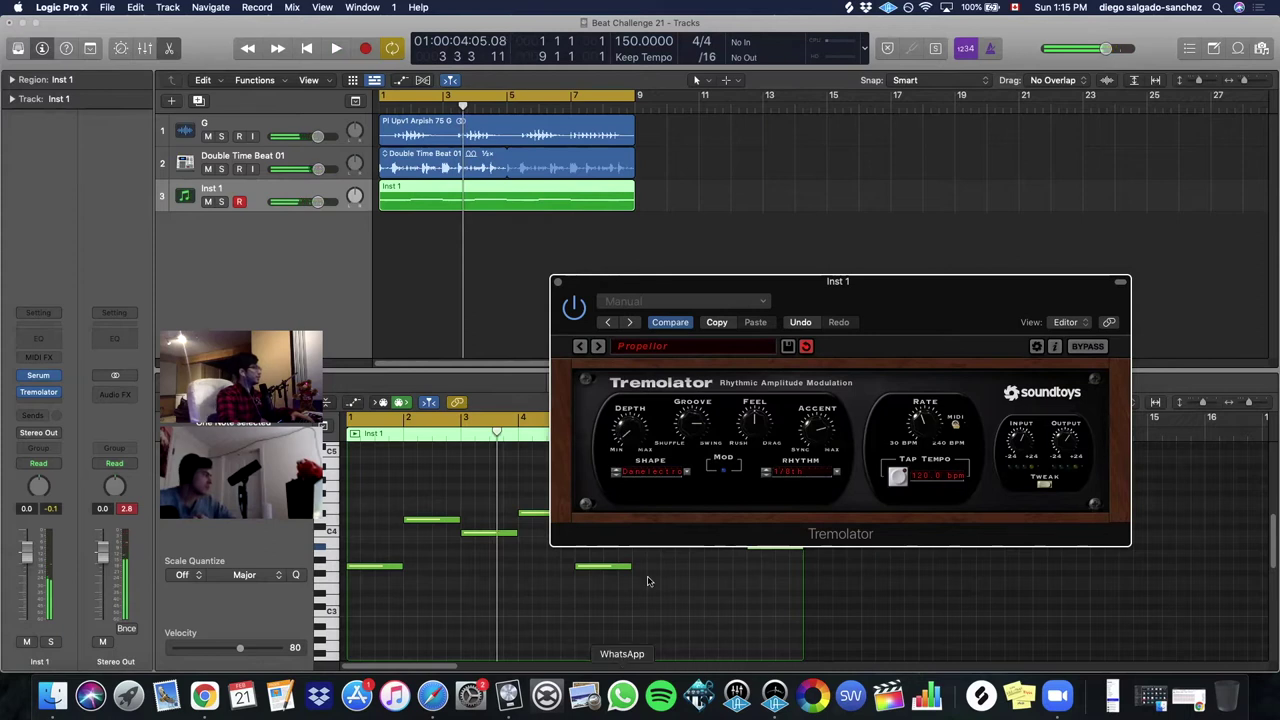
{"action": "key", "text": "space"}
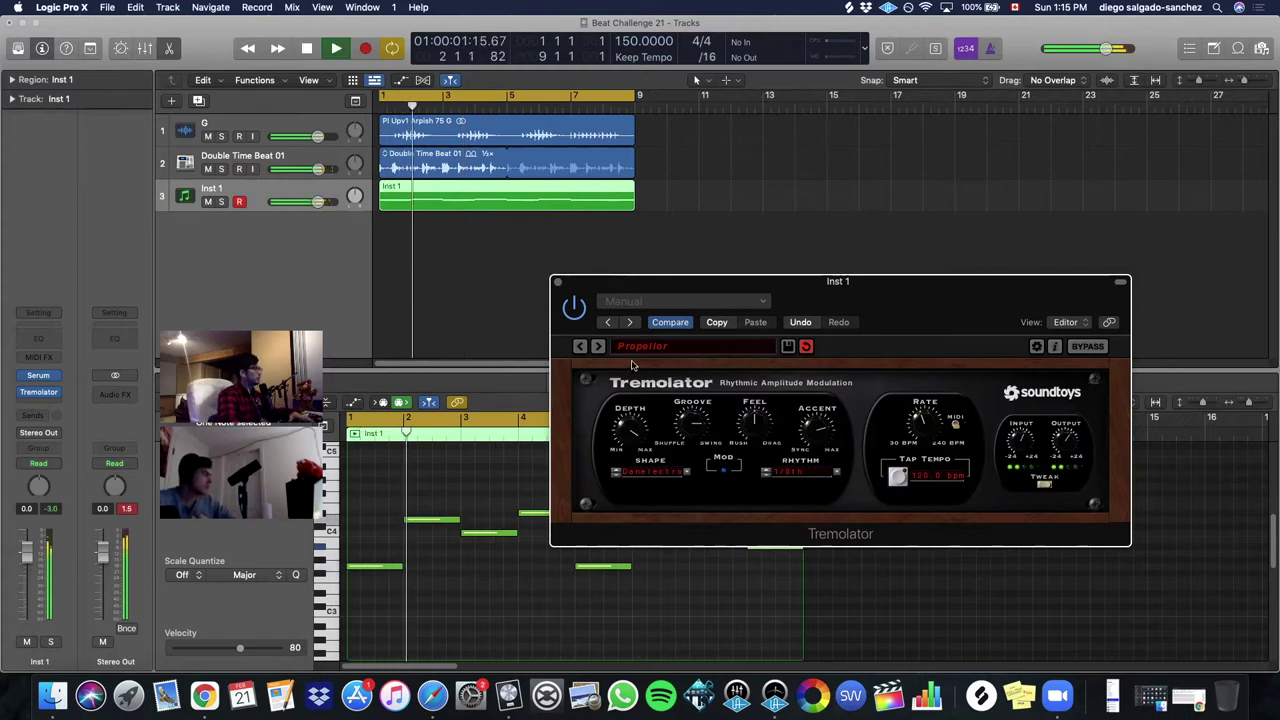
{"action": "key", "text": "space"}
{"action": "left_click", "coordinate": [558, 281]}
- Switch the Inst 1 track's panner to Stereo Pan and lower its volume to about -8.8 dB during playback
{"action": "left_click", "coordinate": [38, 464]}
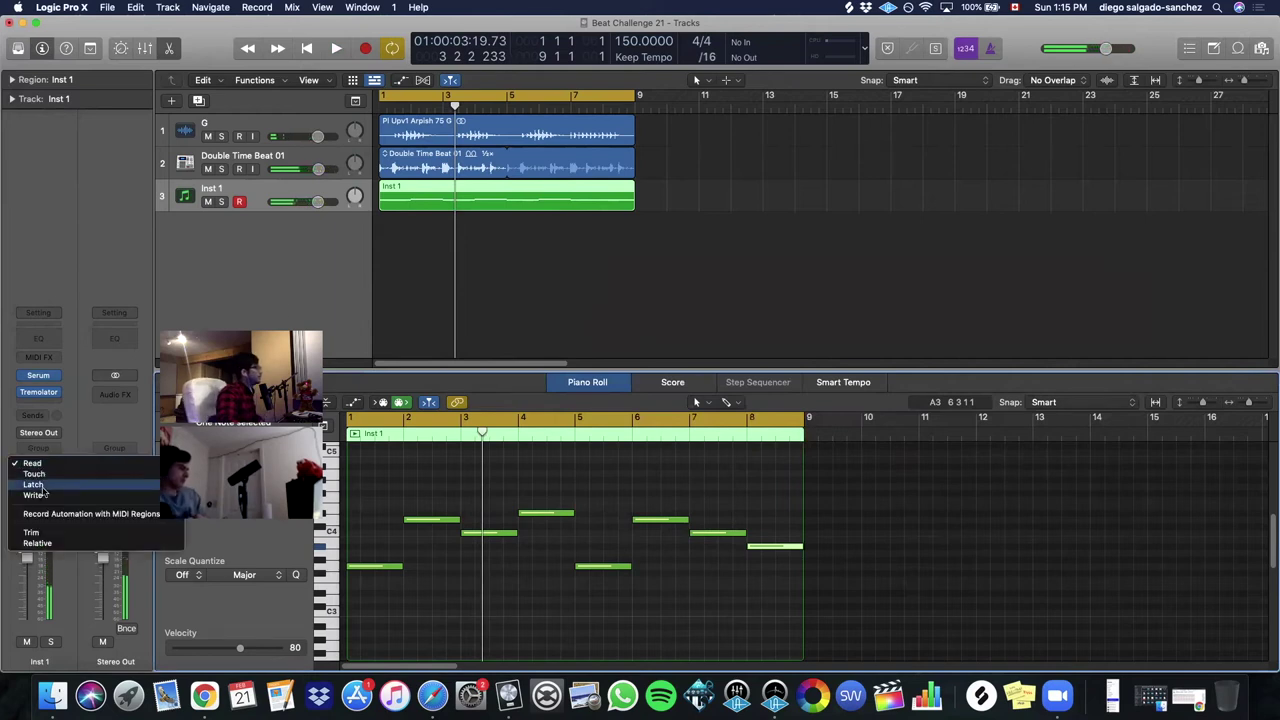
{"action": "left_click", "coordinate": [62, 267]}
{"action": "right_click", "coordinate": [38, 494]}
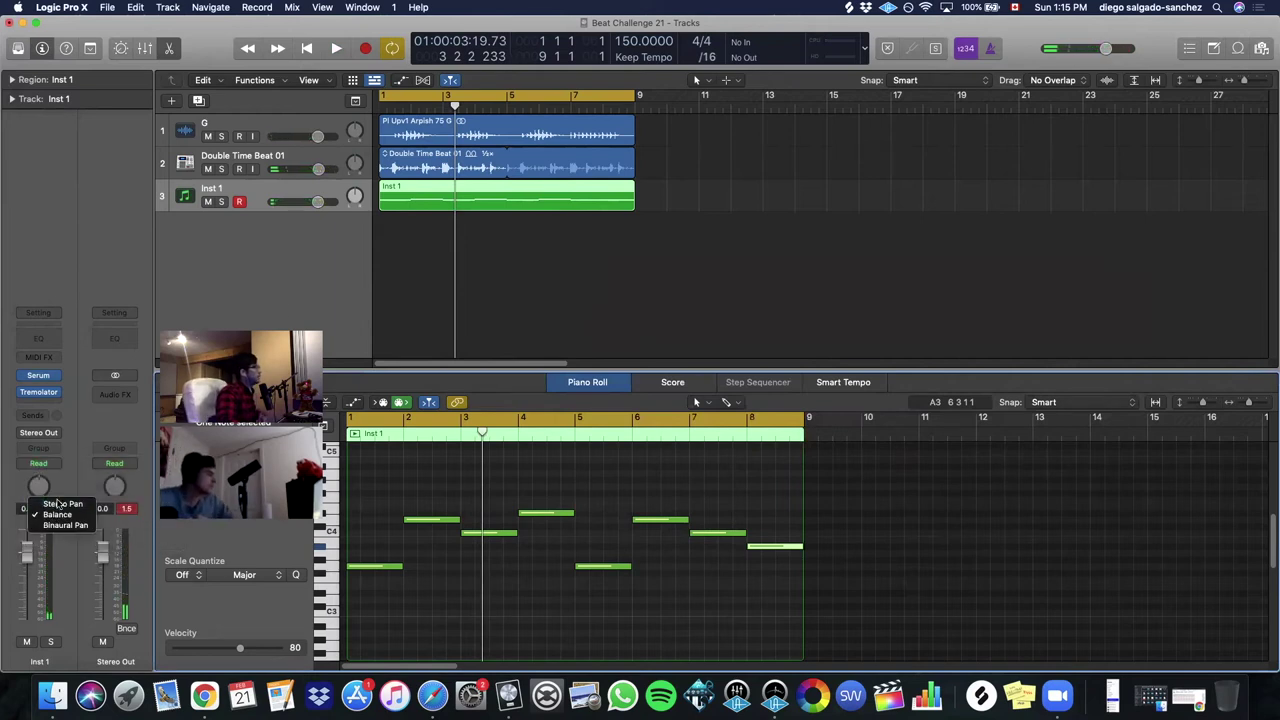
{"action": "left_click", "coordinate": [56, 505]}
{"action": "key", "text": "space"}
{"action": "left_click_drag", "start_coordinate": [27, 552], "coordinate": [27, 583]}
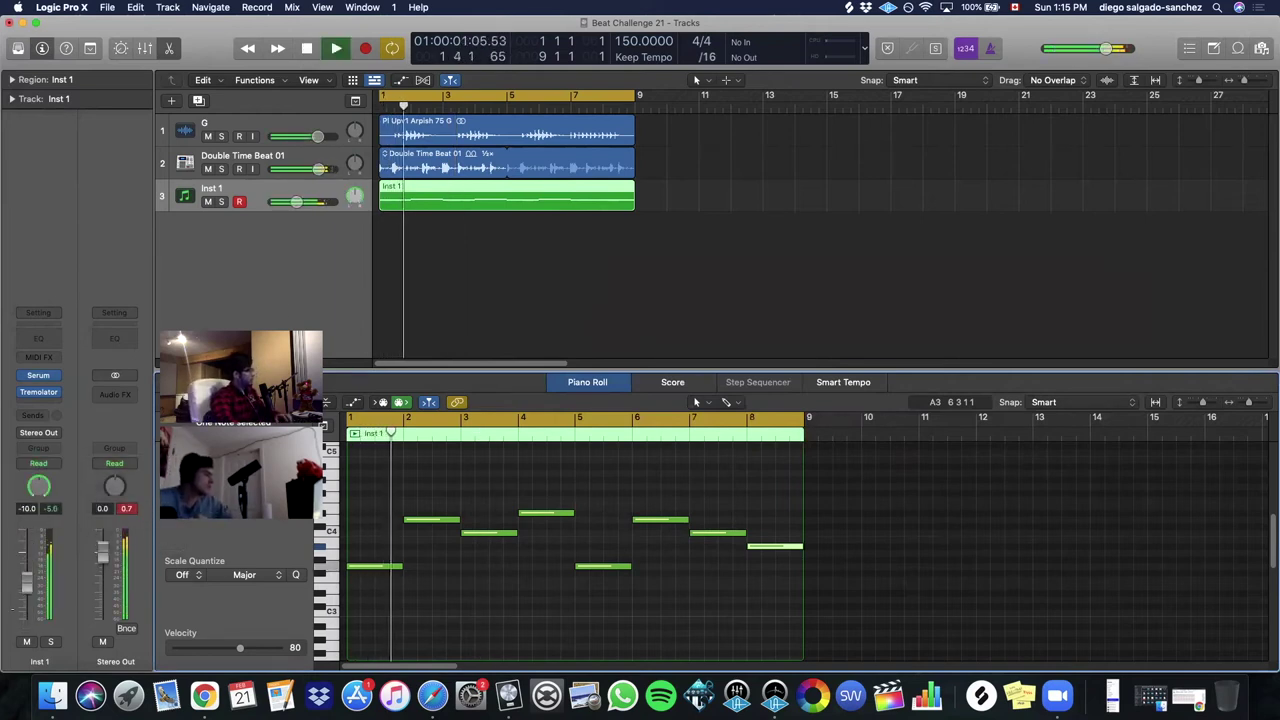
{"action": "key", "text": "space"}
- Insert the ValhallaSpaceModulator effect on the Inst 1 track, reposition its window, and start playback
{"action": "left_click", "coordinate": [38, 403]}
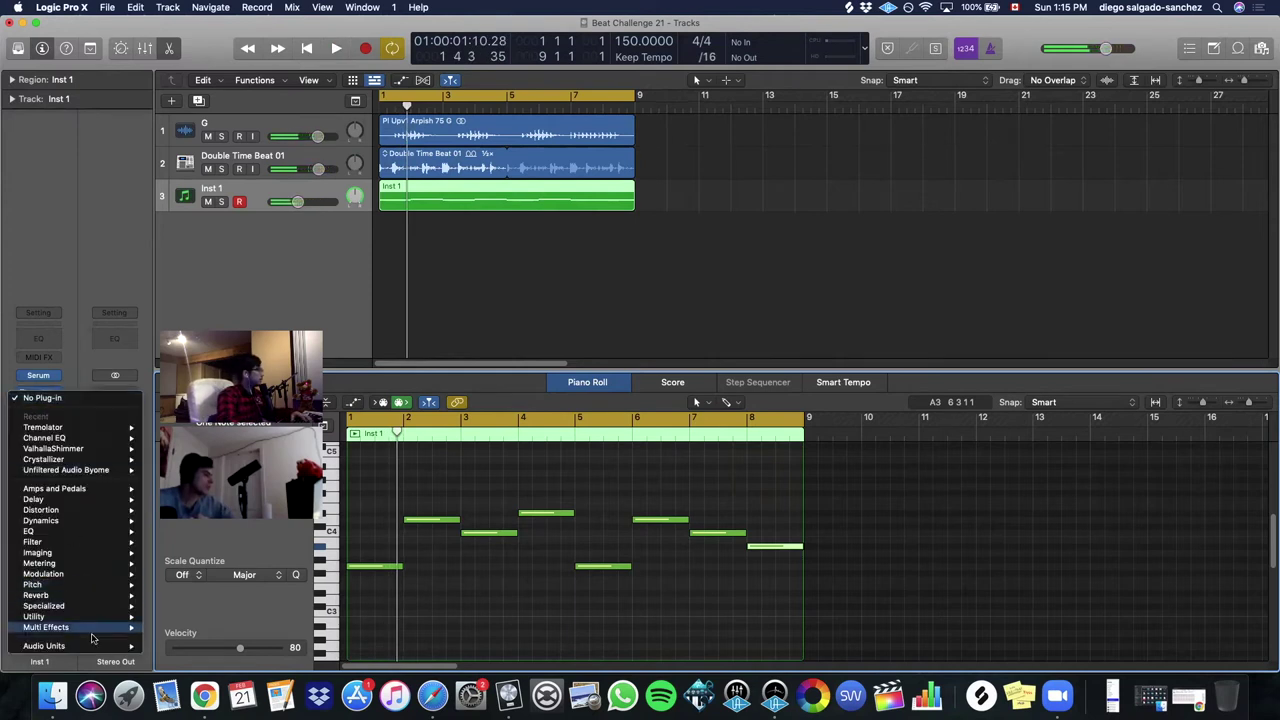
{"action": "mouse_move", "coordinate": [95, 648]}
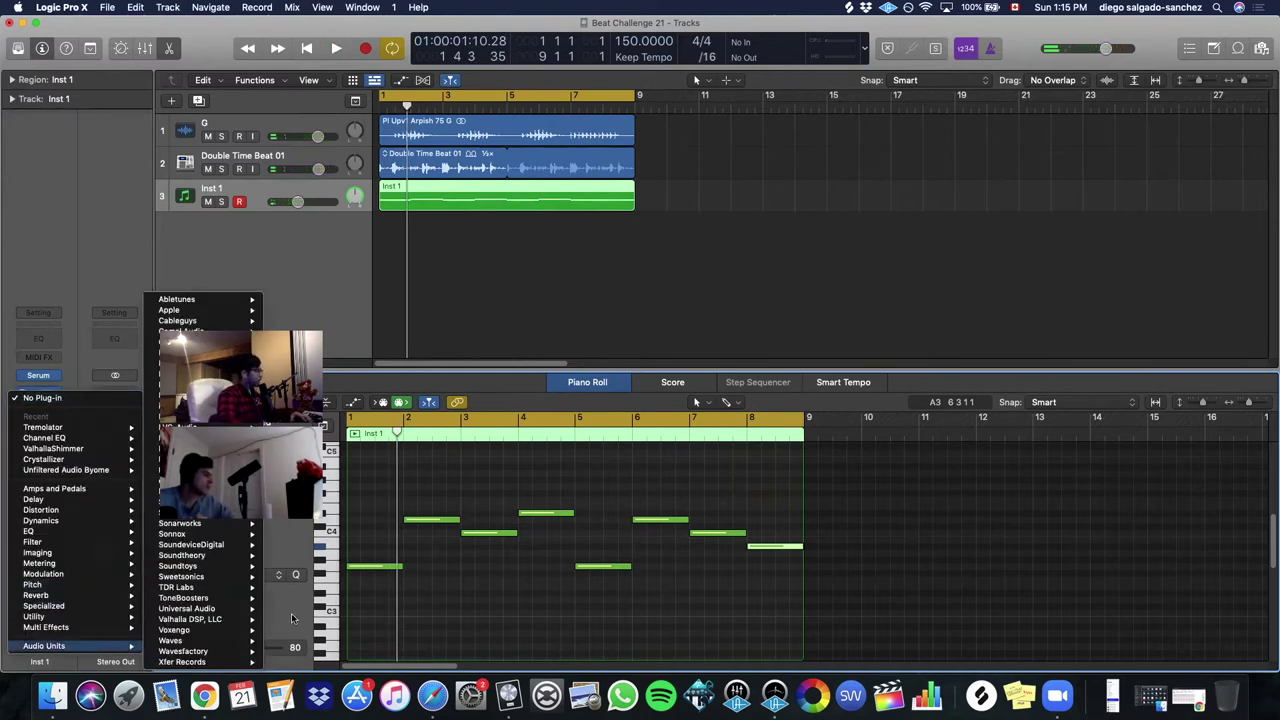
{"action": "mouse_move", "coordinate": [230, 620]}
{"action": "mouse_move", "coordinate": [370, 642]}
{"action": "left_click_drag", "start_coordinate": [594, 194], "coordinate": [848, 266]}
{"action": "key", "text": "space"}
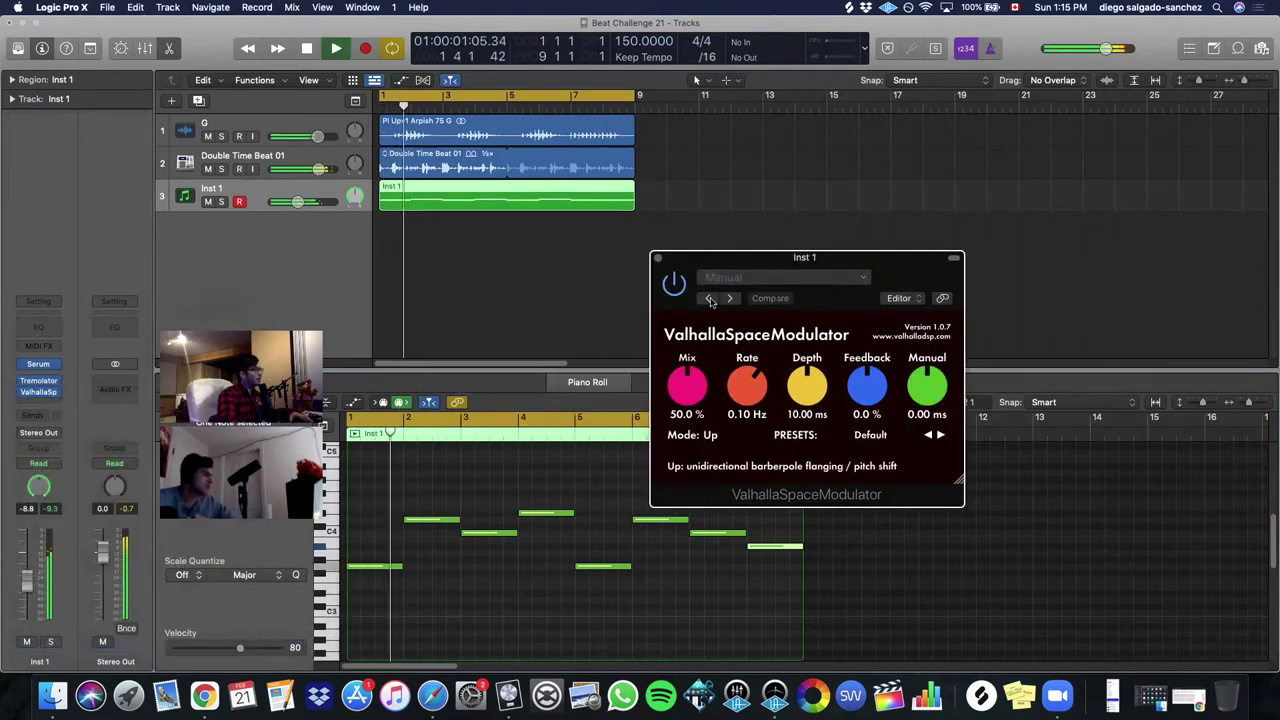
- Audition ValhallaSpaceModulator presets including Funtime, load Electric Avenue, set its Mix to 8.4%, and close the window
{"action": "left_click", "coordinate": [939, 437]}
{"action": "left_click", "coordinate": [939, 437]}
{"action": "left_click", "coordinate": [939, 437]}
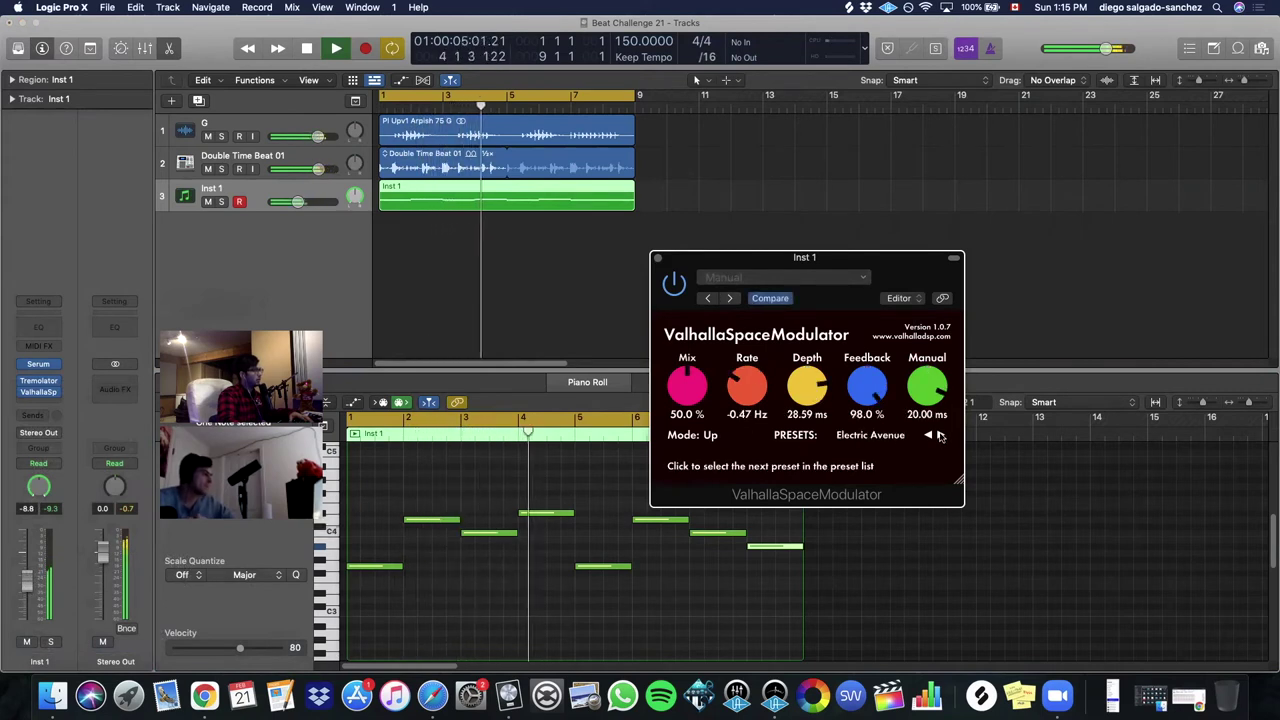
{"action": "left_click", "coordinate": [939, 437]}
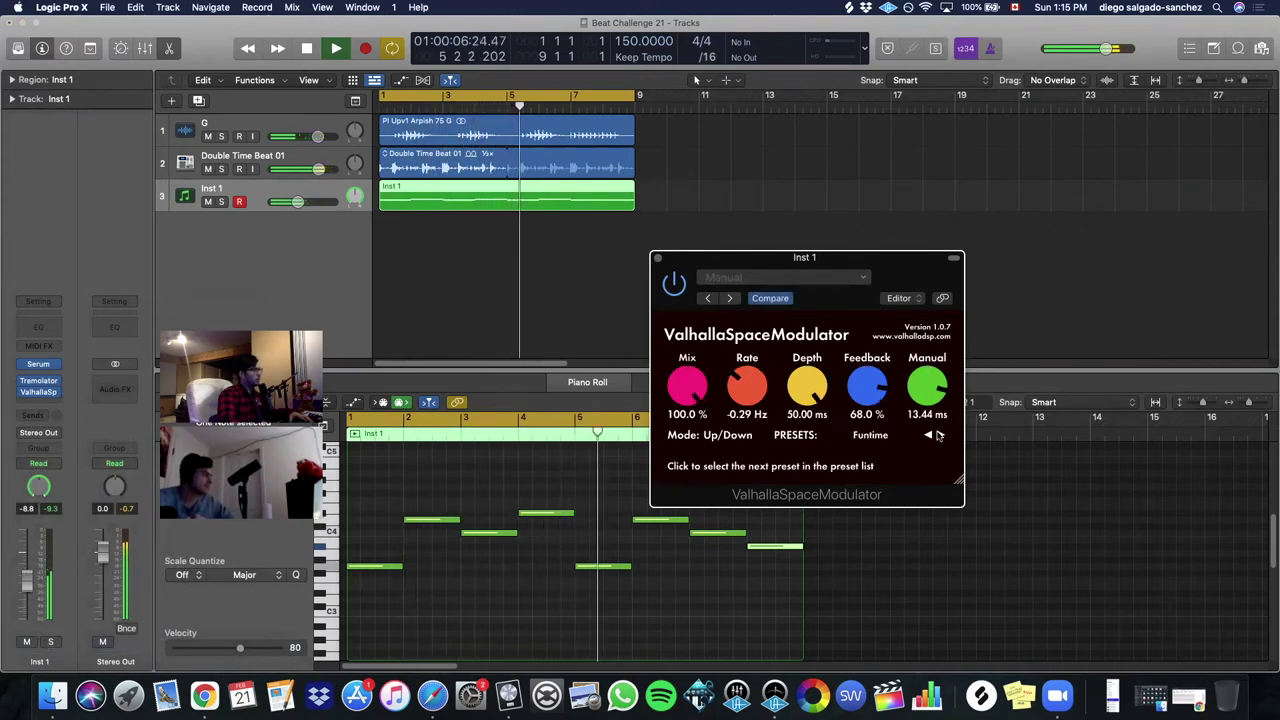
{"action": "left_click", "coordinate": [928, 435]}
{"action": "mouse_move", "coordinate": [693, 390]}
{"action": "left_mouse_down"}
{"action": "mouse_move", "coordinate": [684, 404]}
{"action": "mouse_move", "coordinate": [683, 386]}
{"action": "left_mouse_up"}
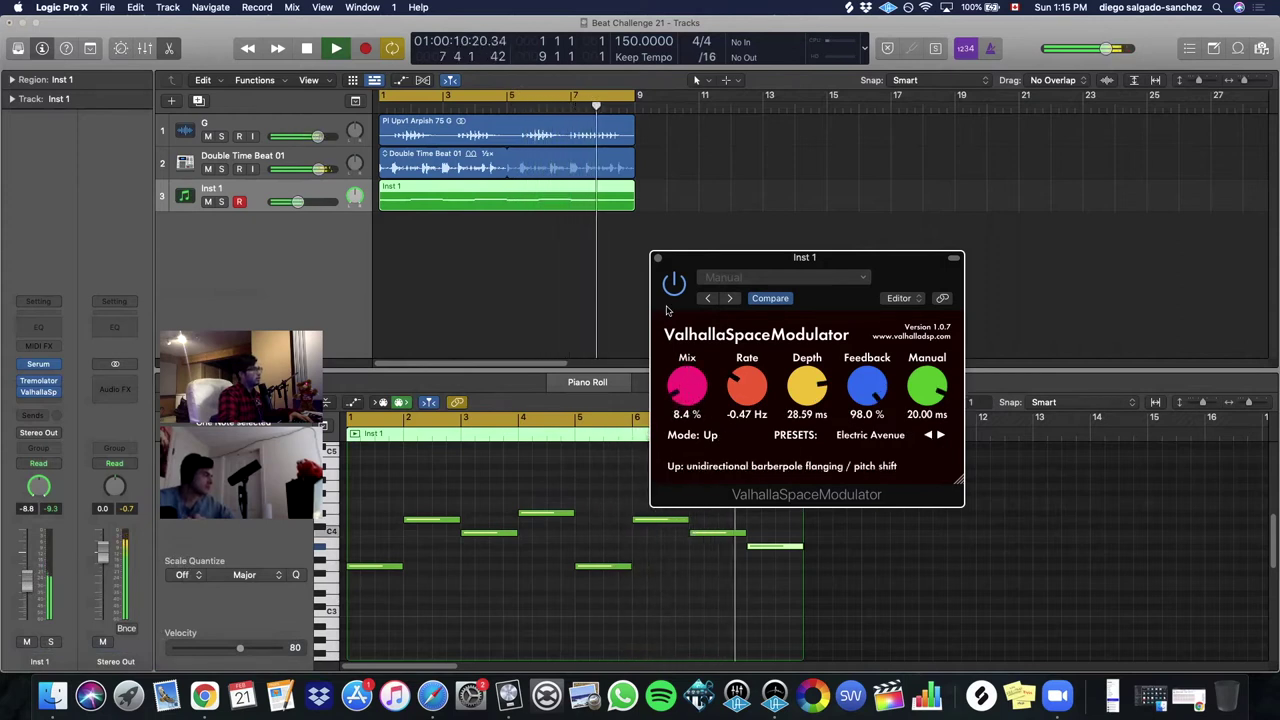
{"action": "left_click", "coordinate": [657, 258]}
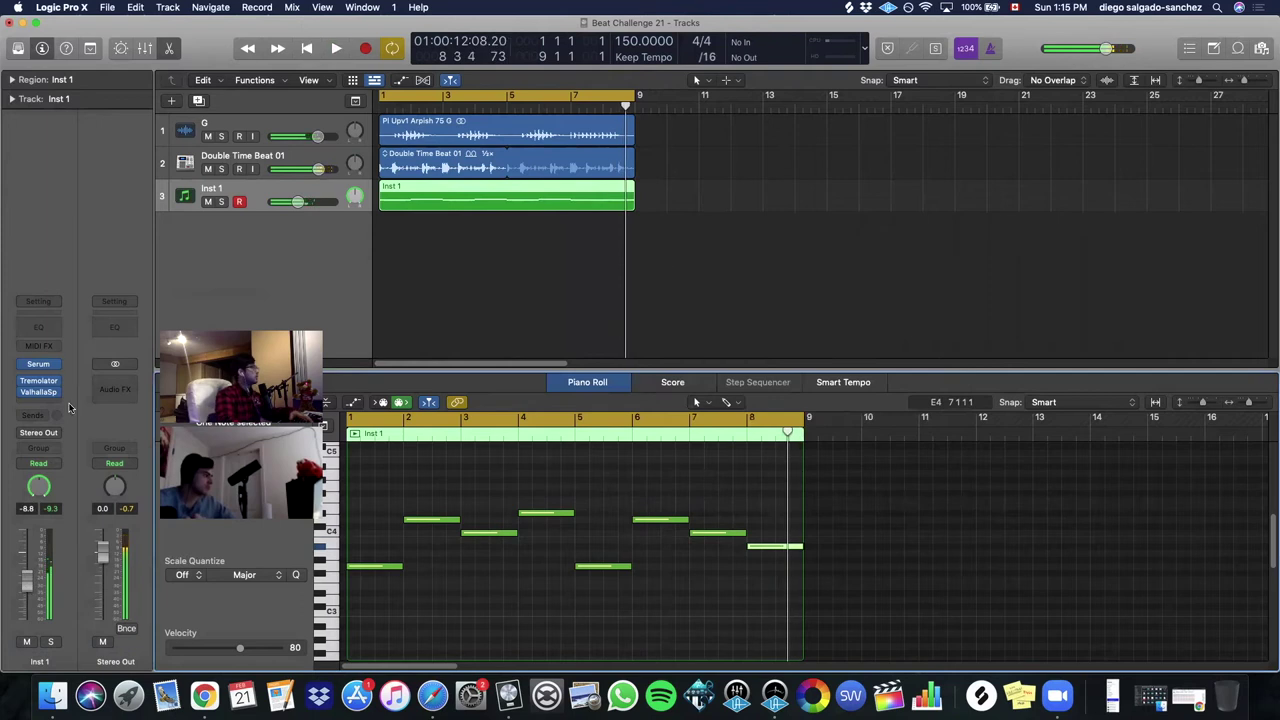
- Insert the Kickstart effect on the Inst 1 track and choose the curve that rises late and drops at the end
{"action": "left_click", "coordinate": [42, 398]}
{"action": "mouse_move", "coordinate": [60, 645]}
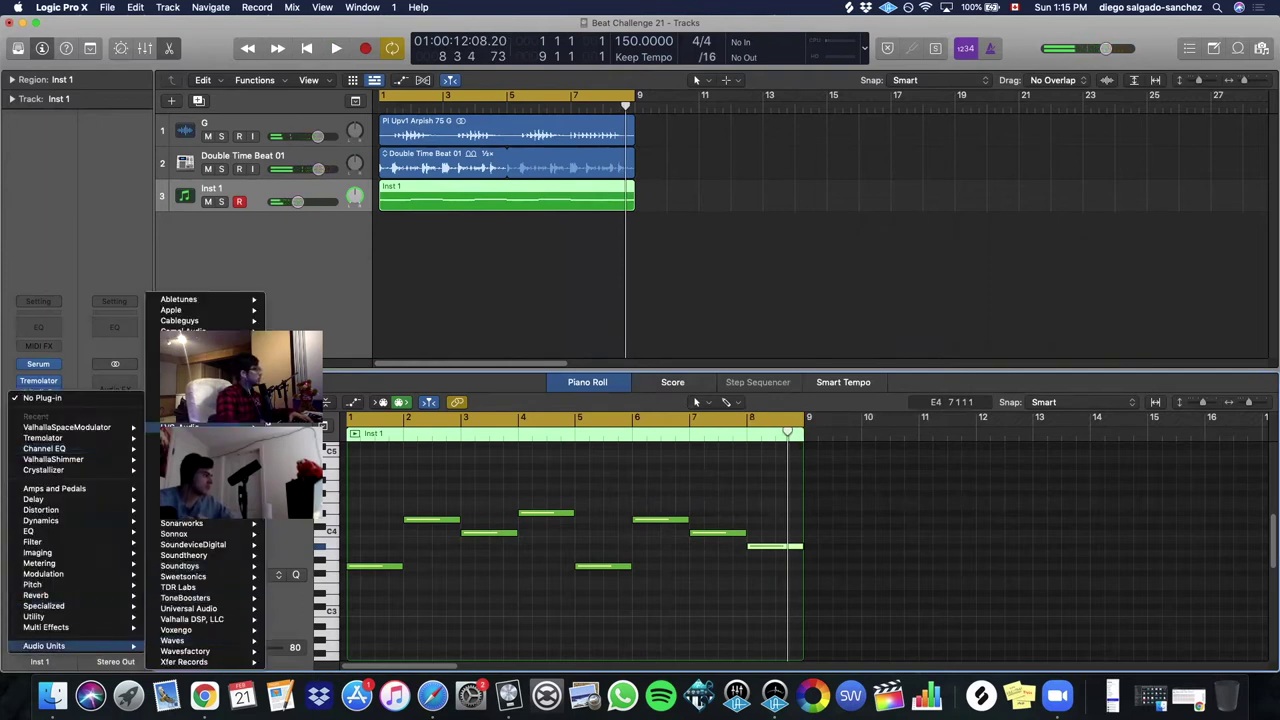
{"action": "mouse_move", "coordinate": [205, 406]}
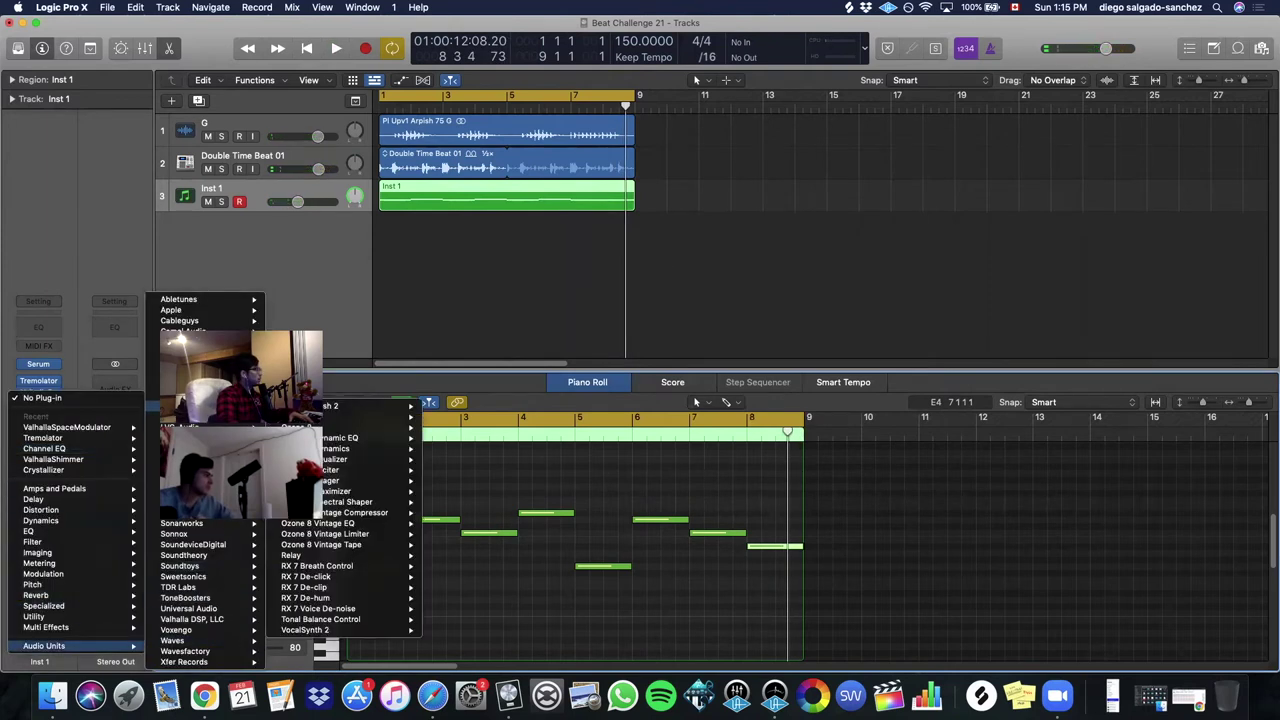
{"action": "mouse_move", "coordinate": [205, 459]}
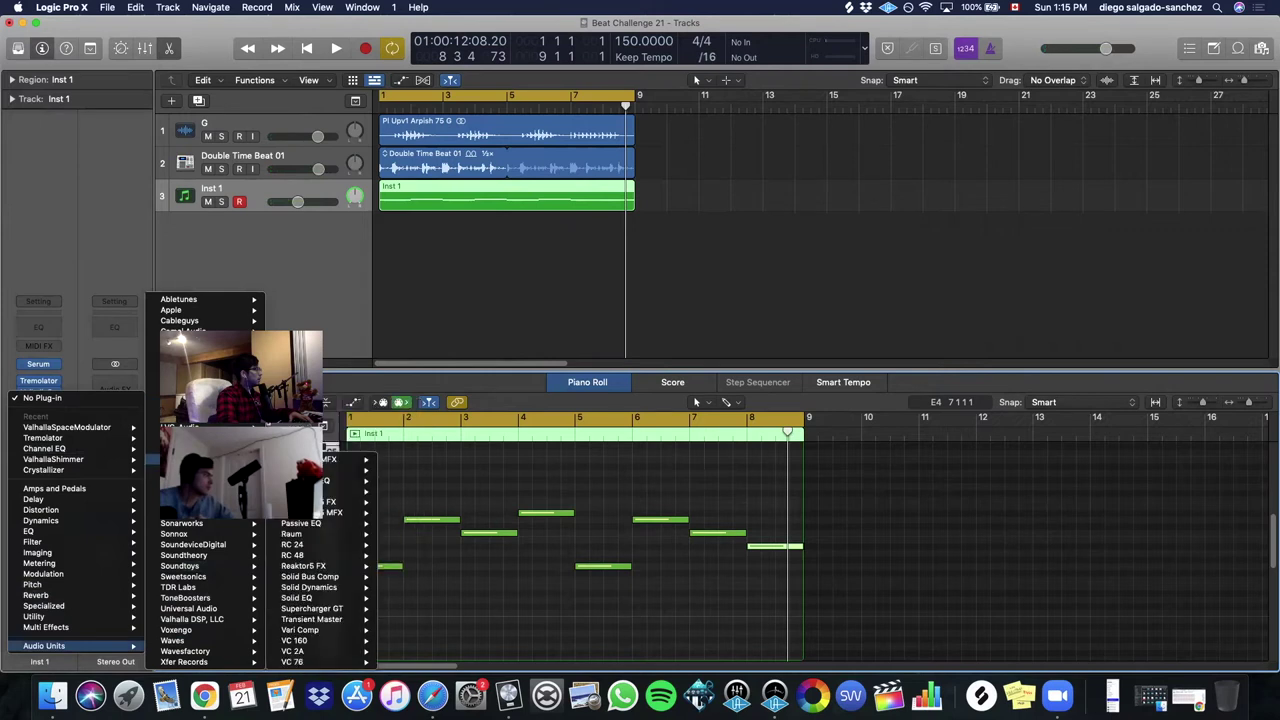
{"action": "left_click", "coordinate": [362, 470]}
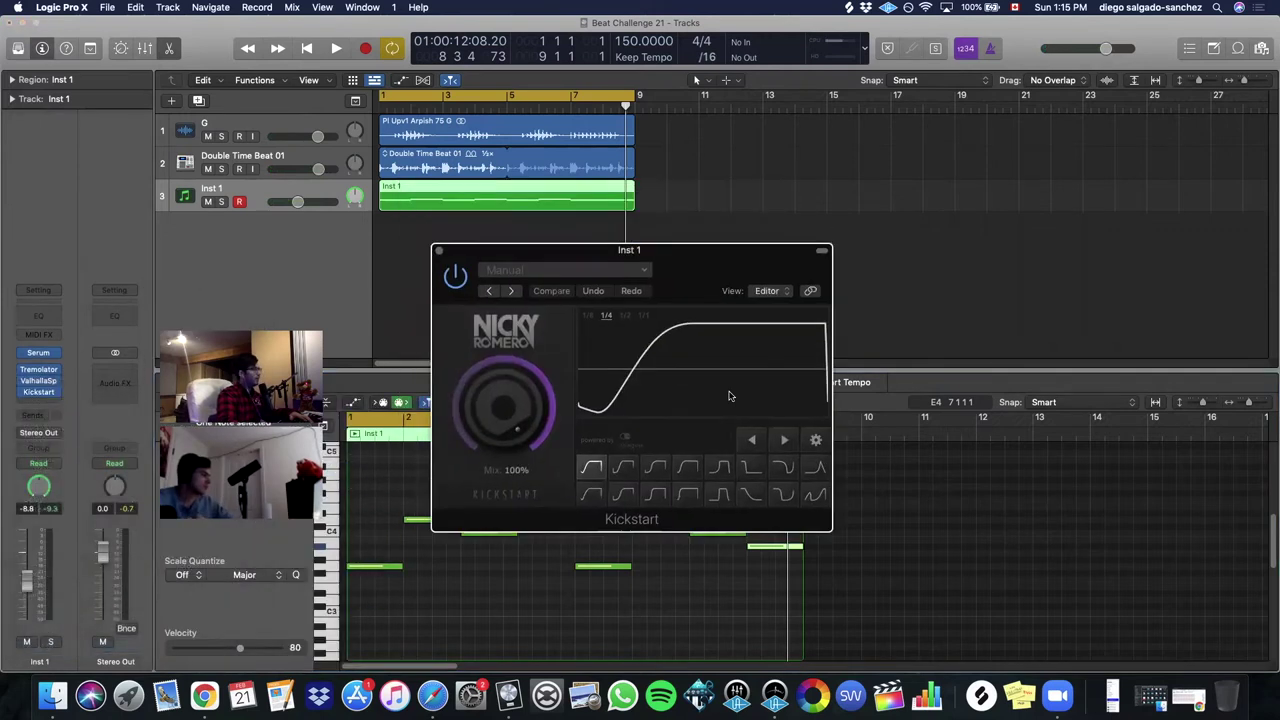
{"action": "left_click", "coordinate": [719, 467]}
- Set Kickstart's Mix to 42% during playback, stop, and close its window
{"action": "key", "text": "space"}
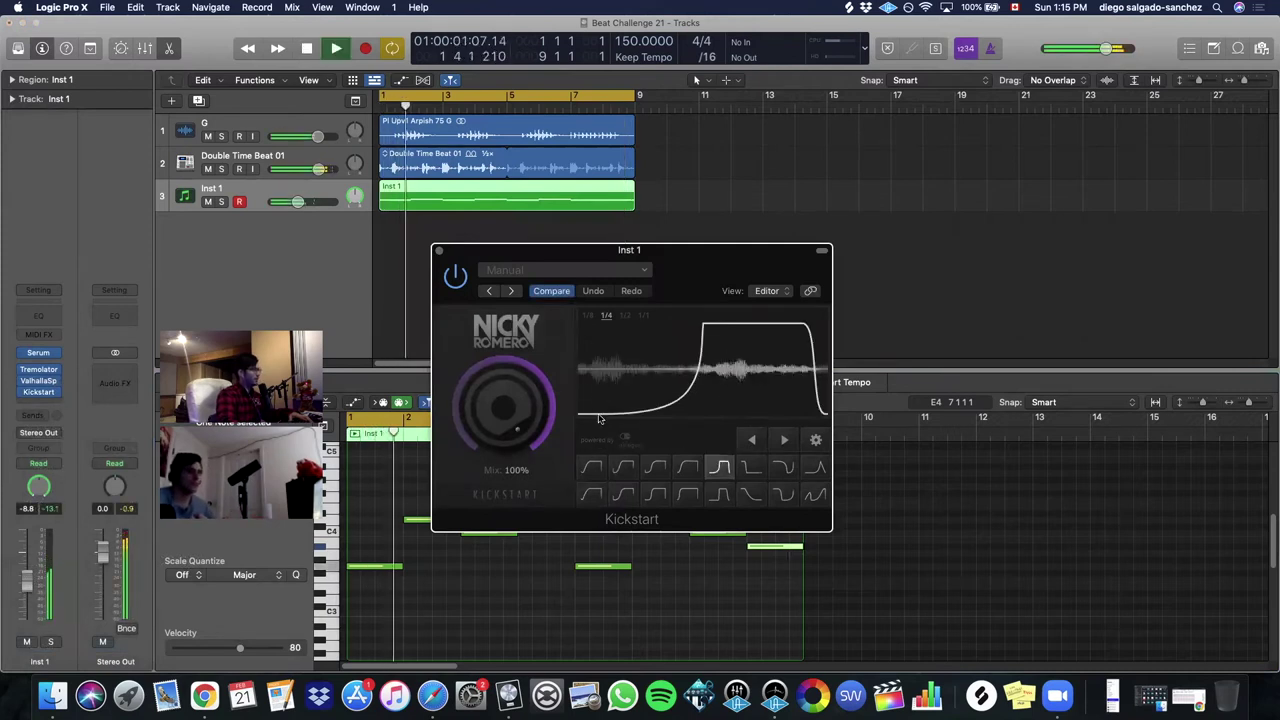
{"action": "left_click_drag", "start_coordinate": [505, 405], "coordinate": [517, 433]}
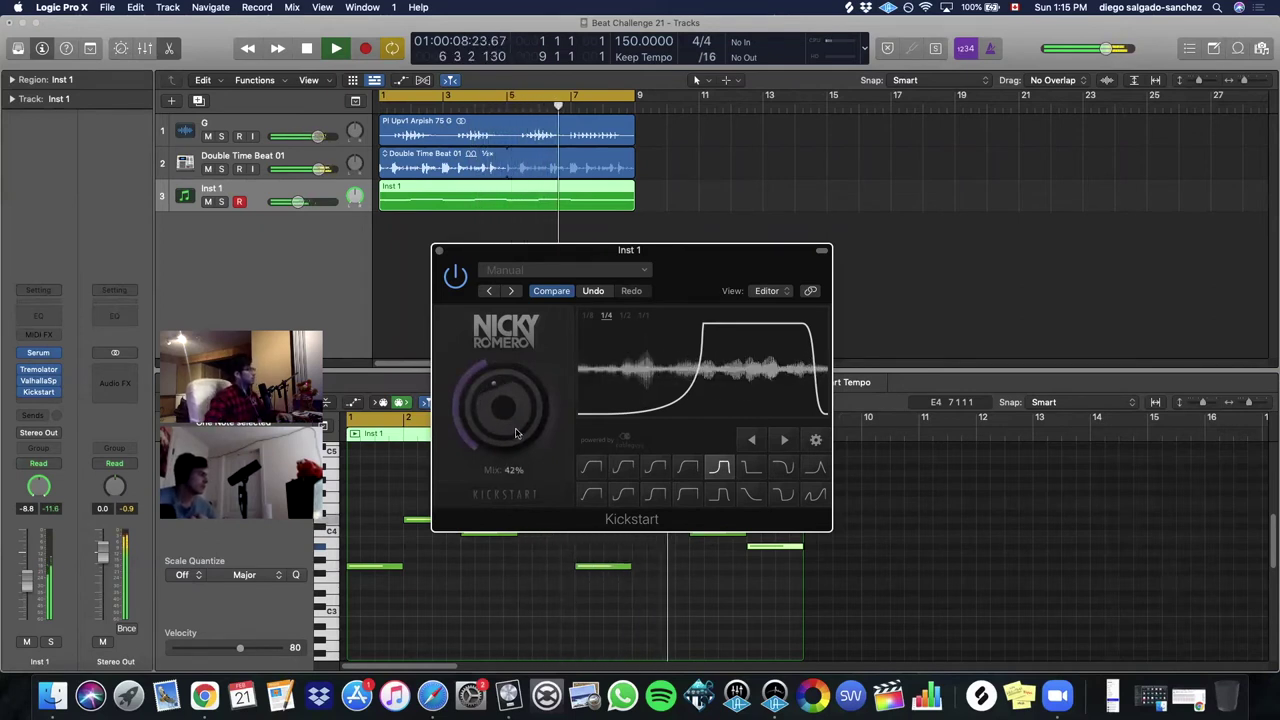
{"action": "key", "text": "space"}
{"action": "left_click", "coordinate": [439, 251]}
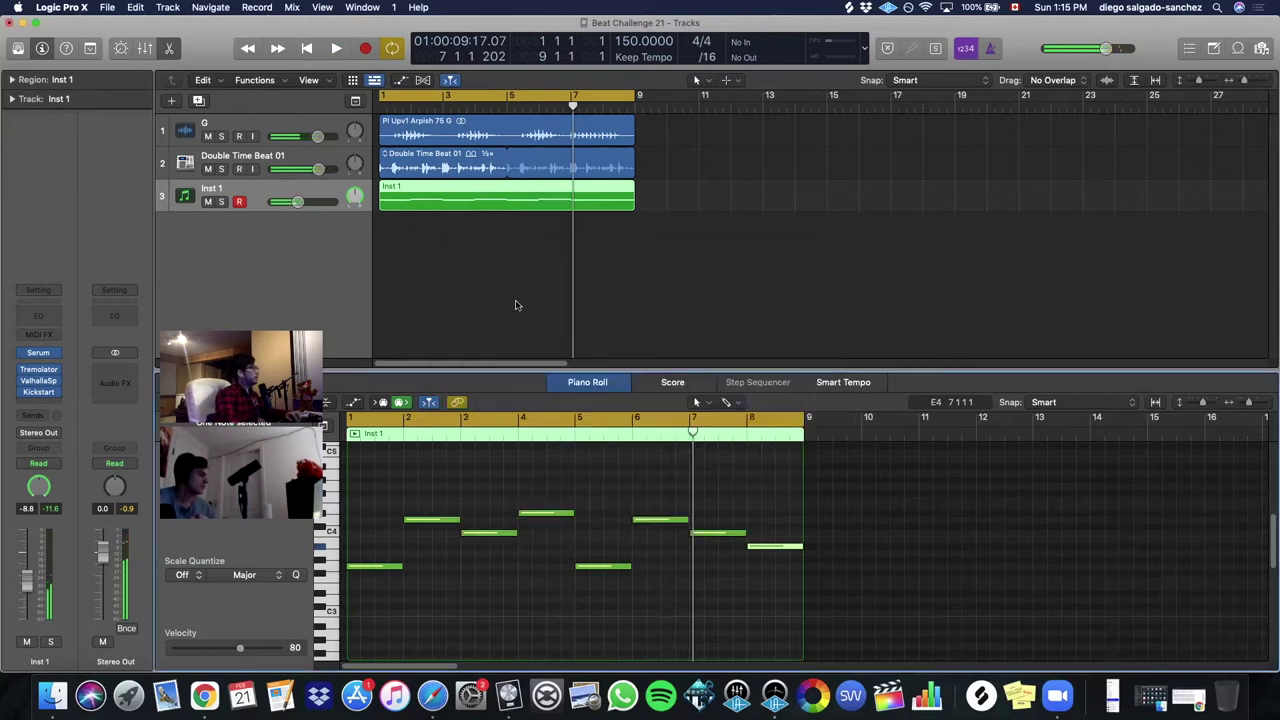
- Add a new software instrument track below Inst 1 and remove its Bus 3 and Bus 4 sends
{"action": "double_click", "coordinate": [274, 232]}
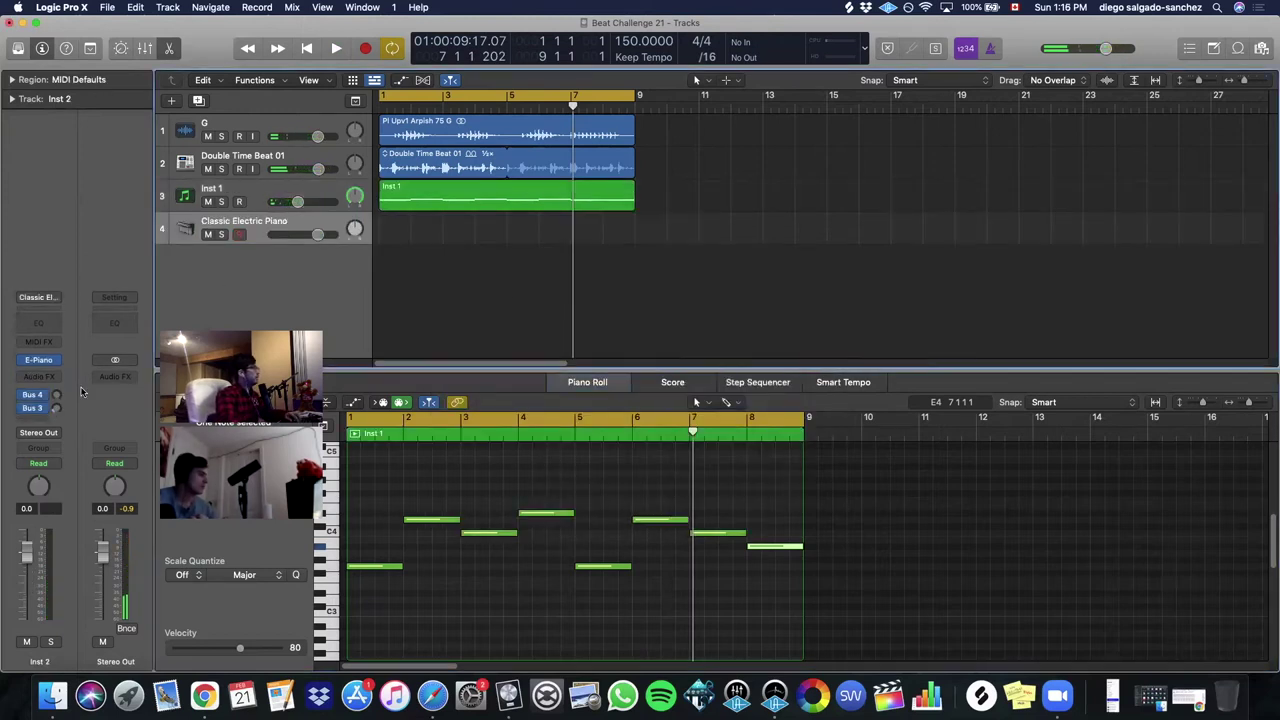
{"action": "left_click", "coordinate": [42, 408]}
{"action": "left_click", "coordinate": [50, 485]}
{"action": "left_click", "coordinate": [44, 408]}
{"action": "left_click", "coordinate": [48, 484]}
- Replace the new track's electric piano with Serum and close the synth window
{"action": "left_click", "coordinate": [40, 381]}
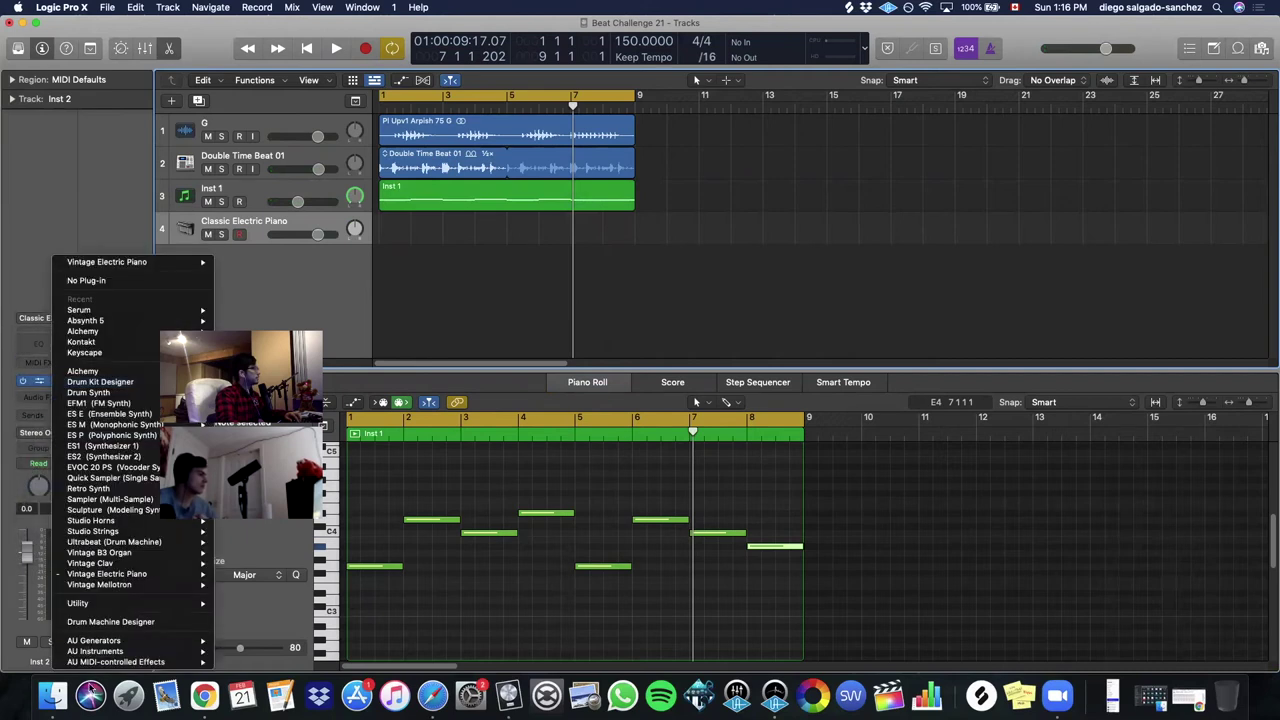
{"action": "left_click", "coordinate": [238, 311]}
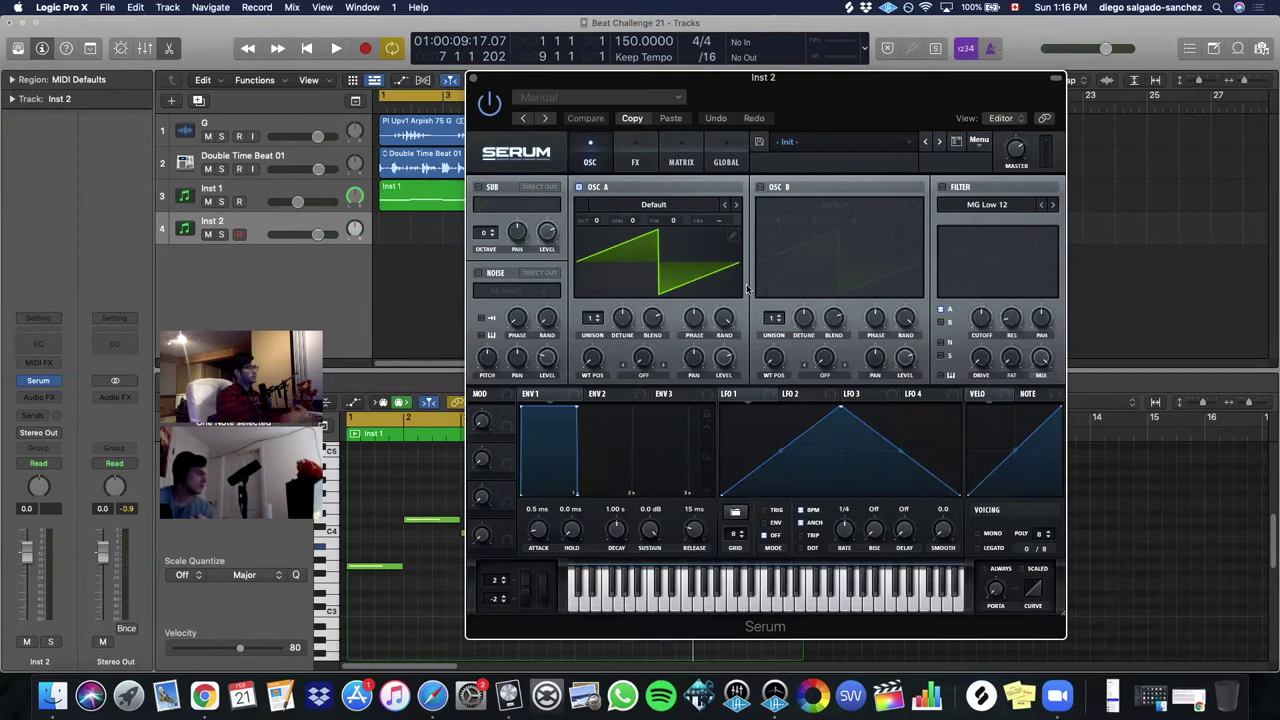
{"action": "left_click", "coordinate": [474, 79]}
- Copy the Inst 1 melody region to the Inst 2 track, solo that track, and start playback
{"action": "left_click_drag", "start_coordinate": [395, 204], "coordinate": [399, 234]}
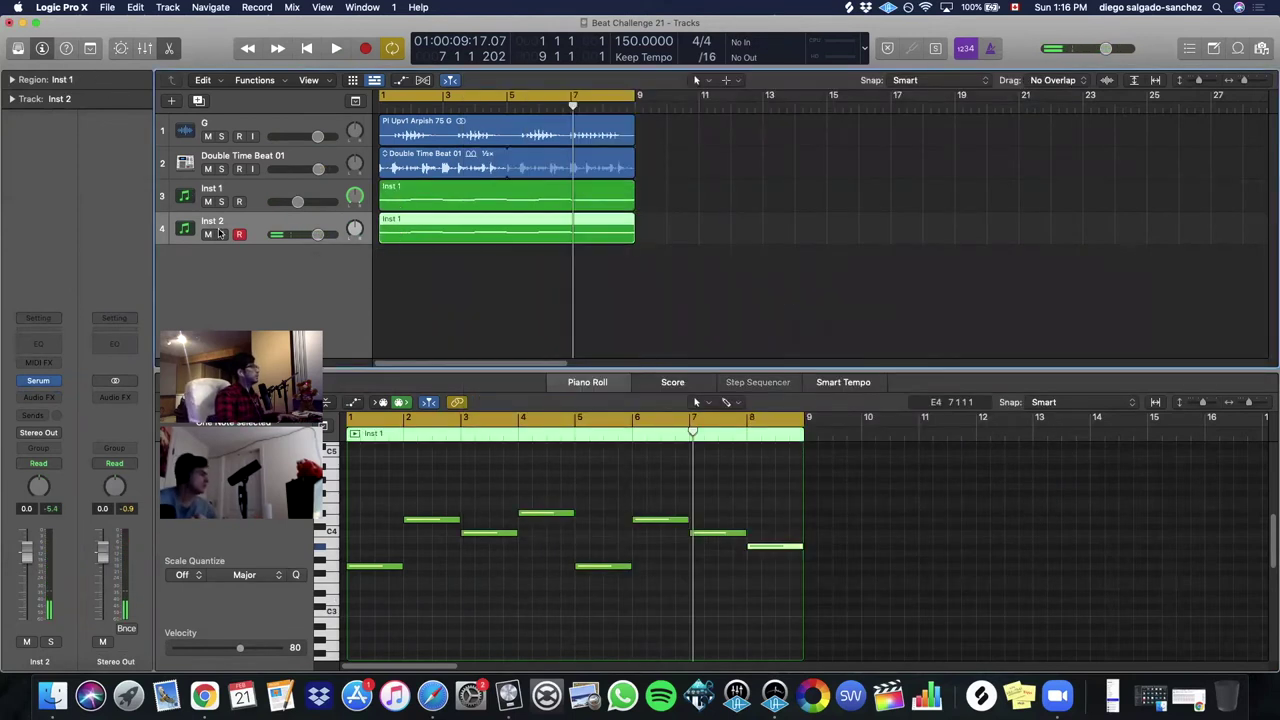
{"action": "left_click", "coordinate": [222, 234]}
{"action": "key", "text": "space"}
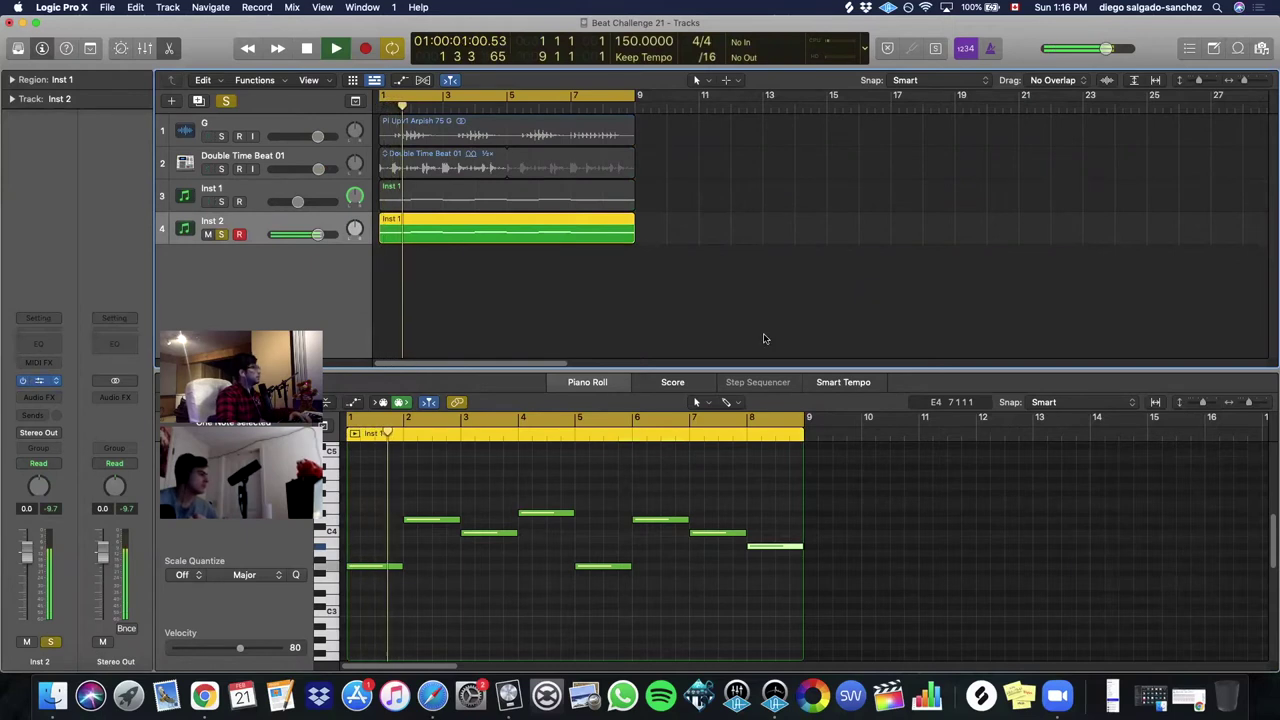
- Open Serum on Inst 2 and enable the sub oscillator with a triangle wave at octave -2
{"action": "key", "text": "v"}
{"action": "left_click", "coordinate": [478, 187]}
{"action": "left_click_drag", "start_coordinate": [485, 232], "coordinate": [488, 252]}
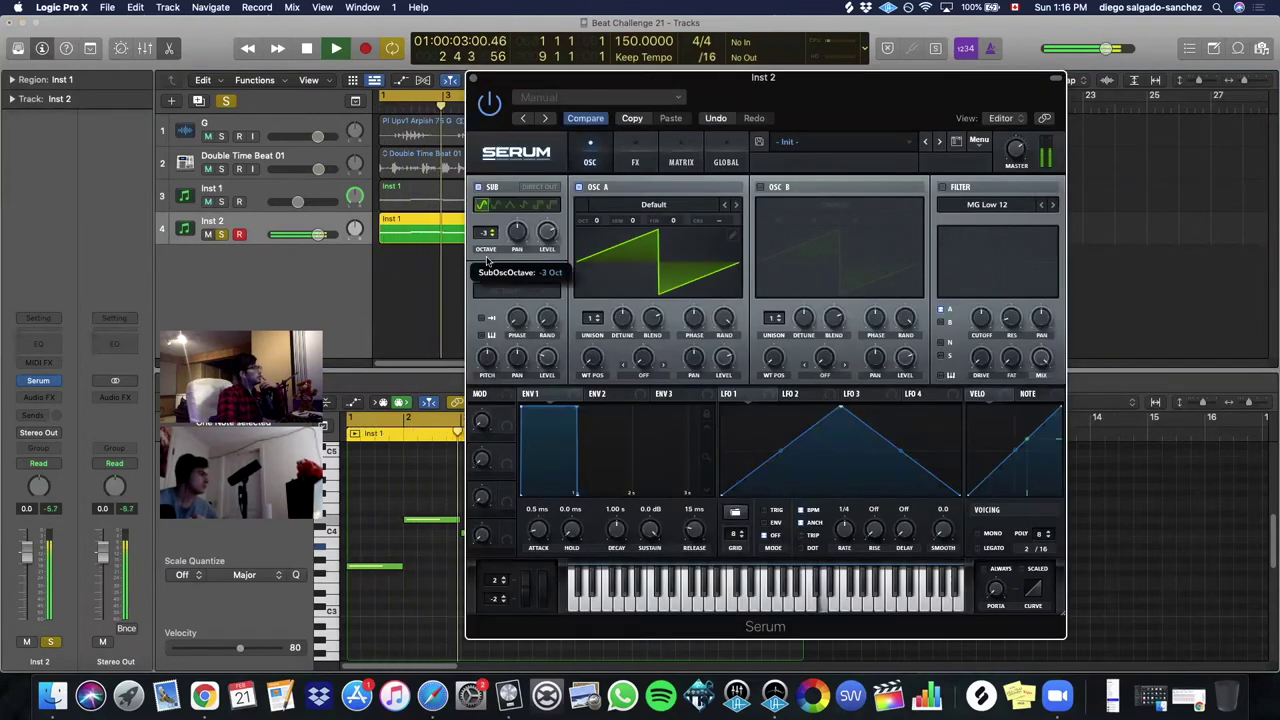
- Browse wavetables for oscillator A during playback and load Voxu
{"action": "left_click", "coordinate": [672, 207]}
{"action": "mouse_move", "coordinate": [675, 246]}
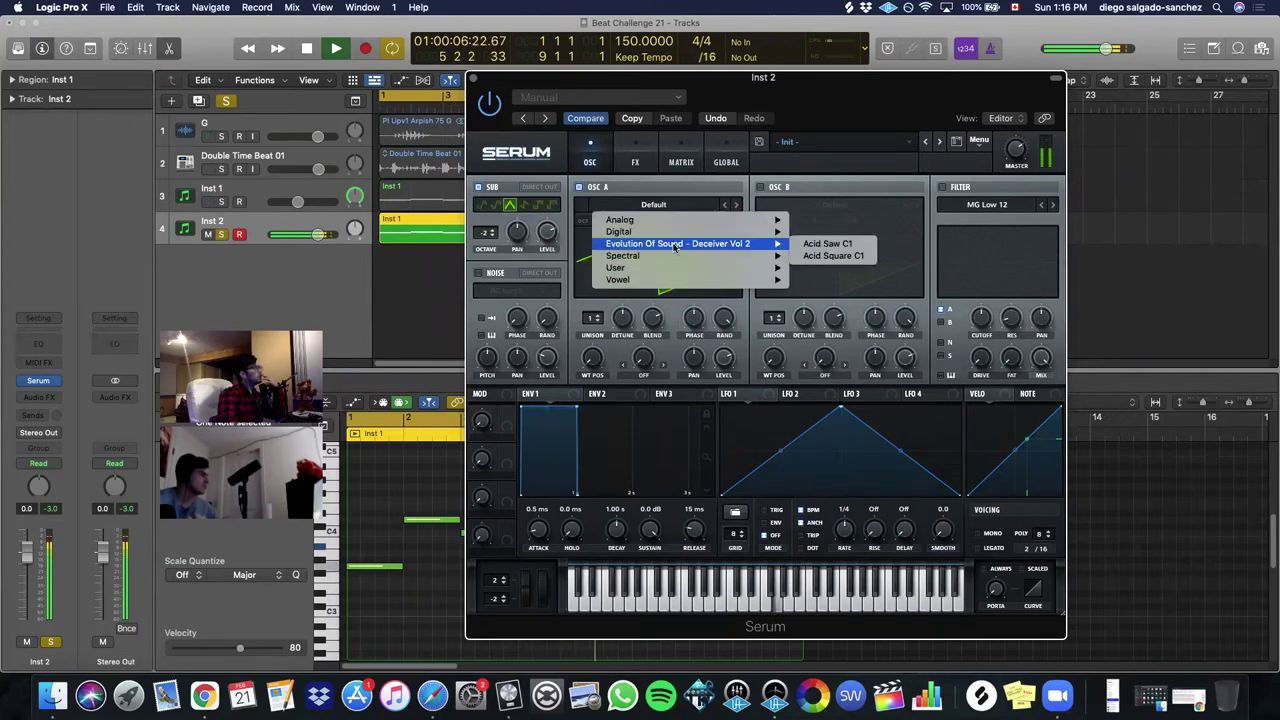
{"action": "left_click", "coordinate": [848, 257]}
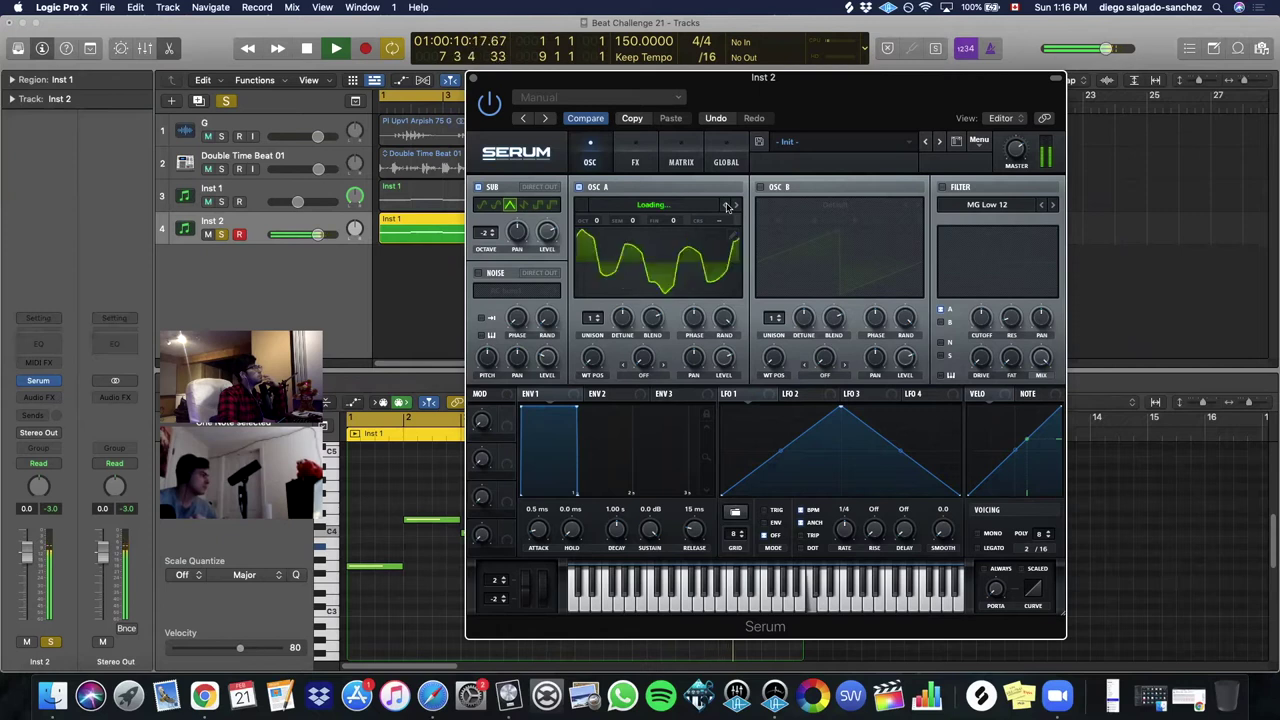
{"action": "left_click", "coordinate": [739, 206]}
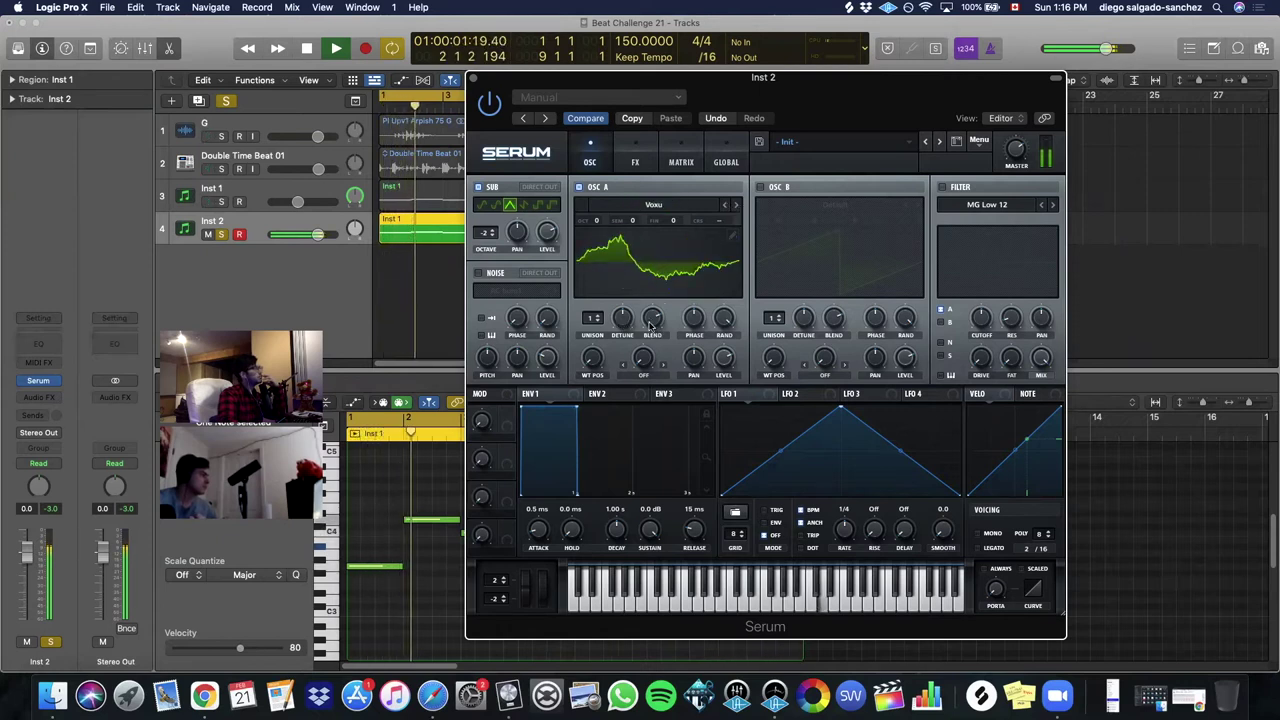
- Set Serum's filter type to Dist.Comb 1 LP and enable the filter
{"action": "left_click", "coordinate": [1000, 204]}
{"action": "mouse_move", "coordinate": [1000, 256]}
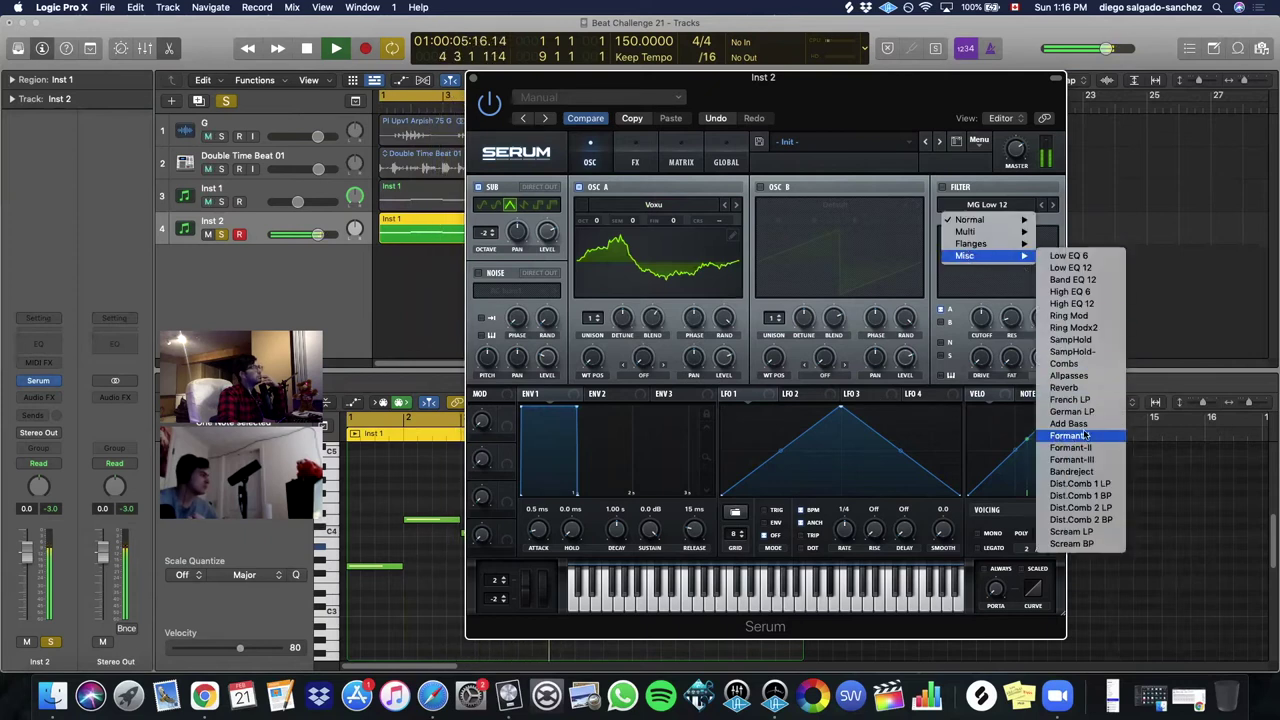
{"action": "left_click", "coordinate": [1080, 484]}
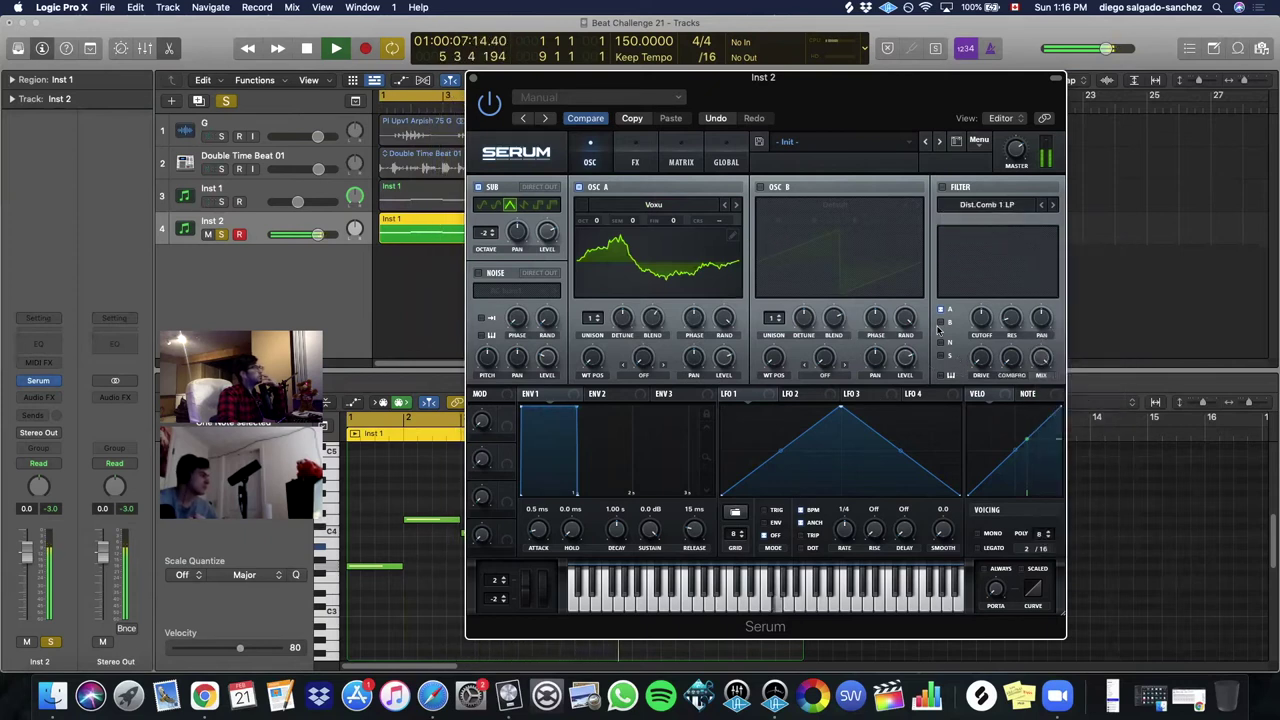
{"action": "left_click", "coordinate": [944, 188]}
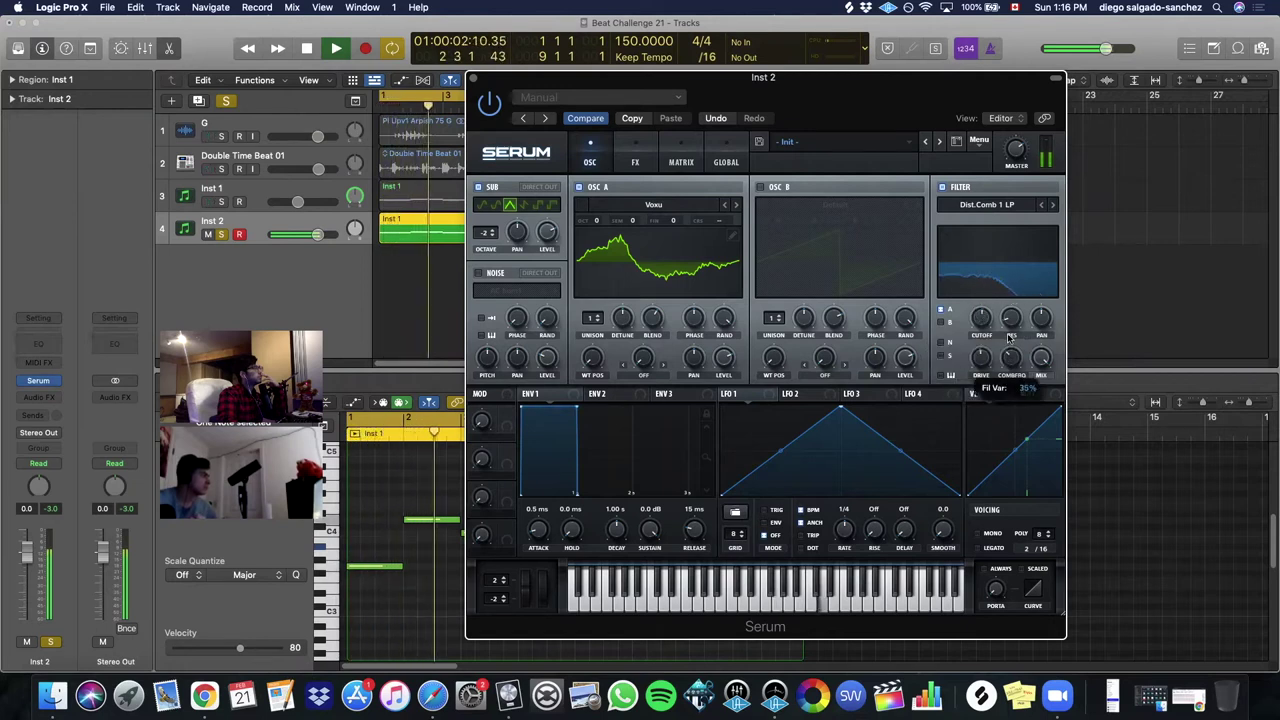
- Adjust the filter cutoff, assign LFO 1 to it in Trig mode at a 1/4 triplet rate, and resume playback
{"action": "mouse_move", "coordinate": [985, 323]}
{"action": "left_click_drag", "start_coordinate": [985, 323], "coordinate": [985, 316]}
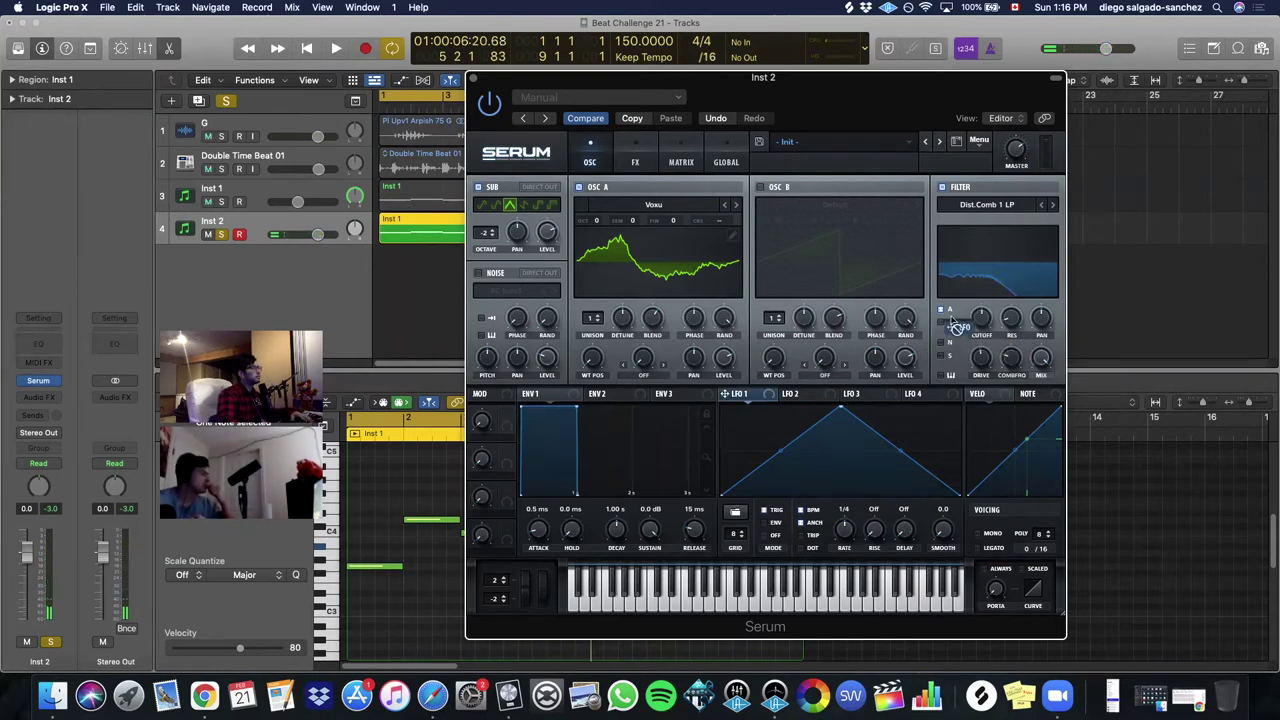
{"action": "left_click_drag", "start_coordinate": [983, 322], "coordinate": [981, 322]}
{"action": "key", "text": "space"}
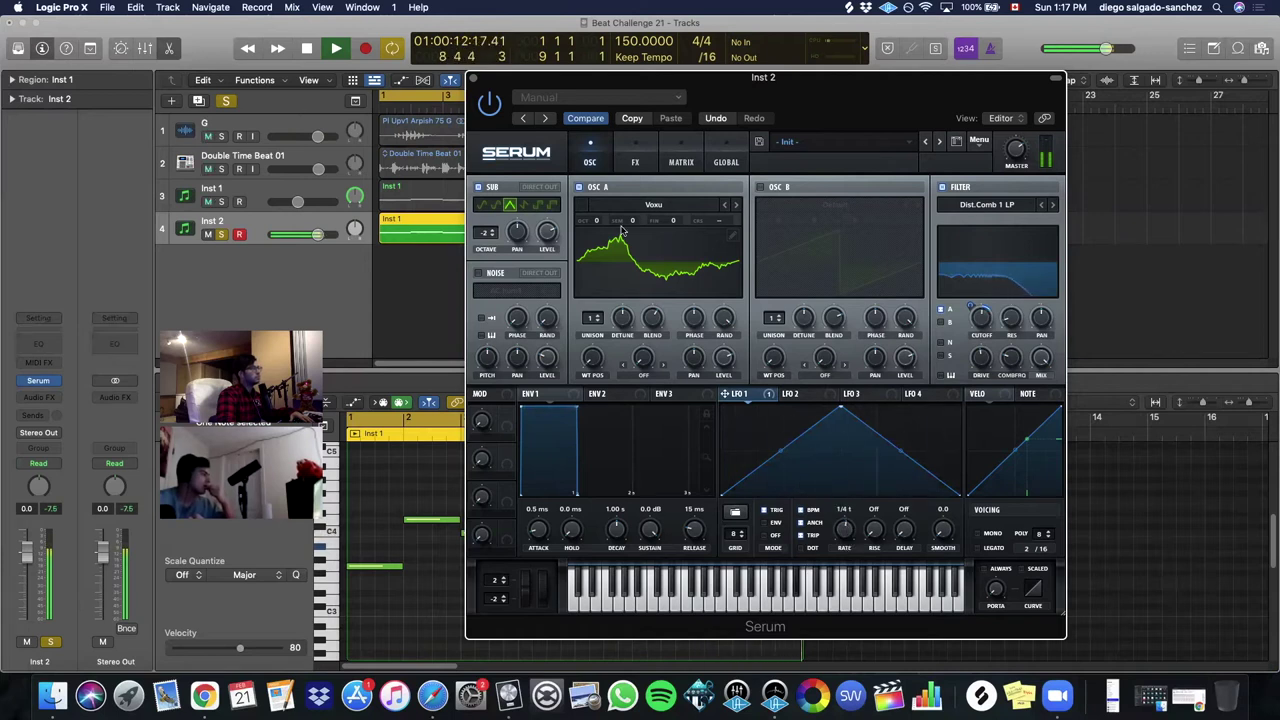
- Enable the Hyper/Dimension and Phaser effects in Serum on Inst 2
{"action": "left_click", "coordinate": [635, 160]}
{"action": "left_click", "coordinate": [491, 190]}
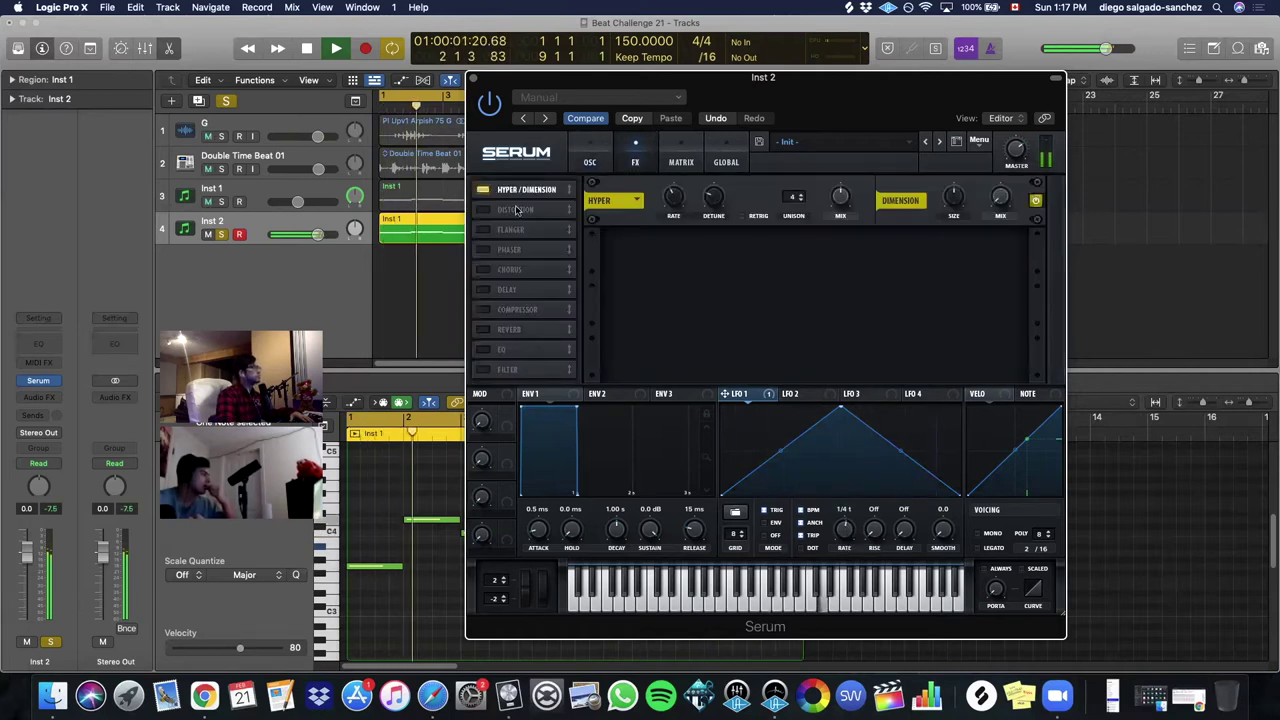
{"action": "left_click", "coordinate": [482, 250]}
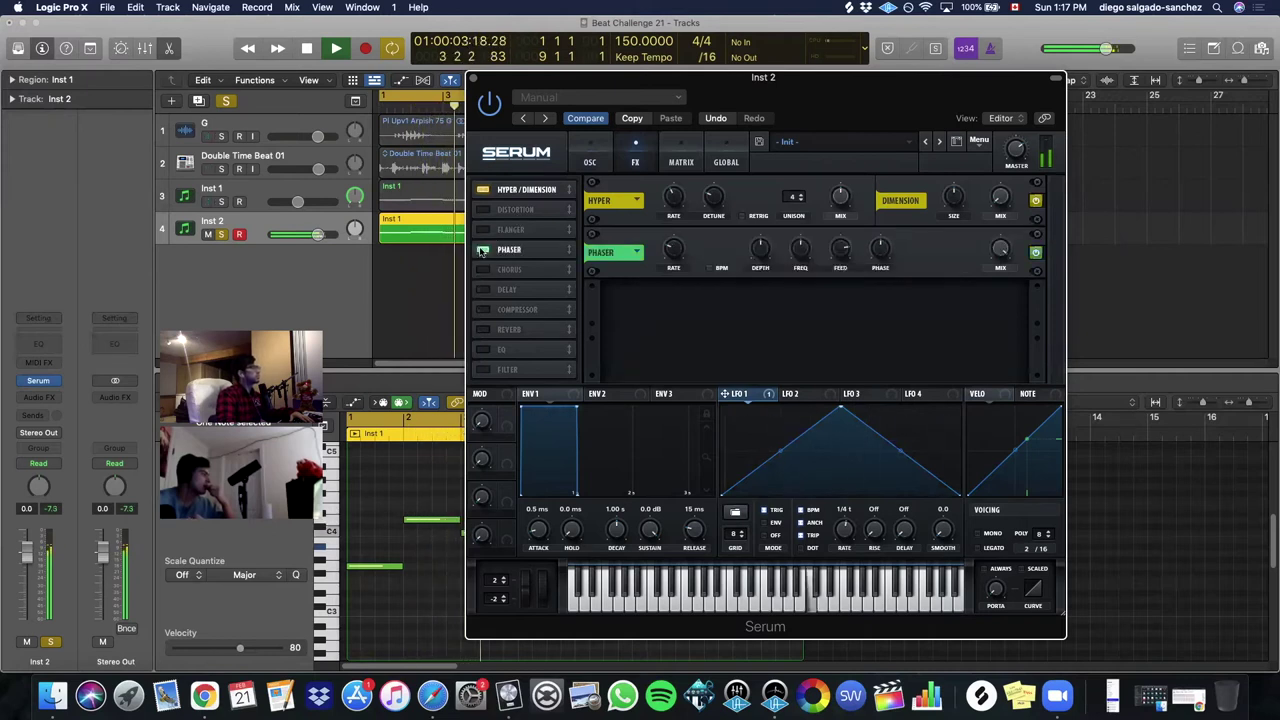
- Replace the Phaser with a multiband Compressor in Serum's effects and add an EQ with its high band adjusted as a low-pass
{"action": "left_click", "coordinate": [482, 250]}
{"action": "left_click", "coordinate": [483, 309]}
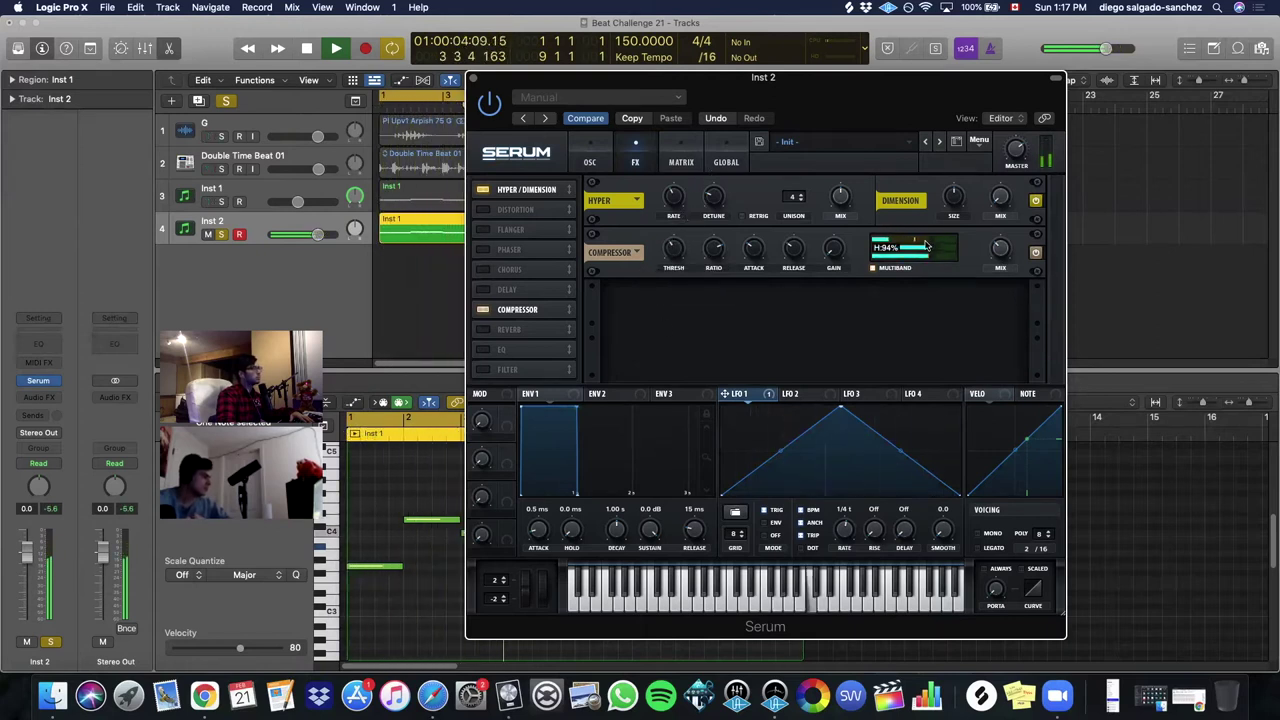
{"action": "left_click", "coordinate": [485, 349]}
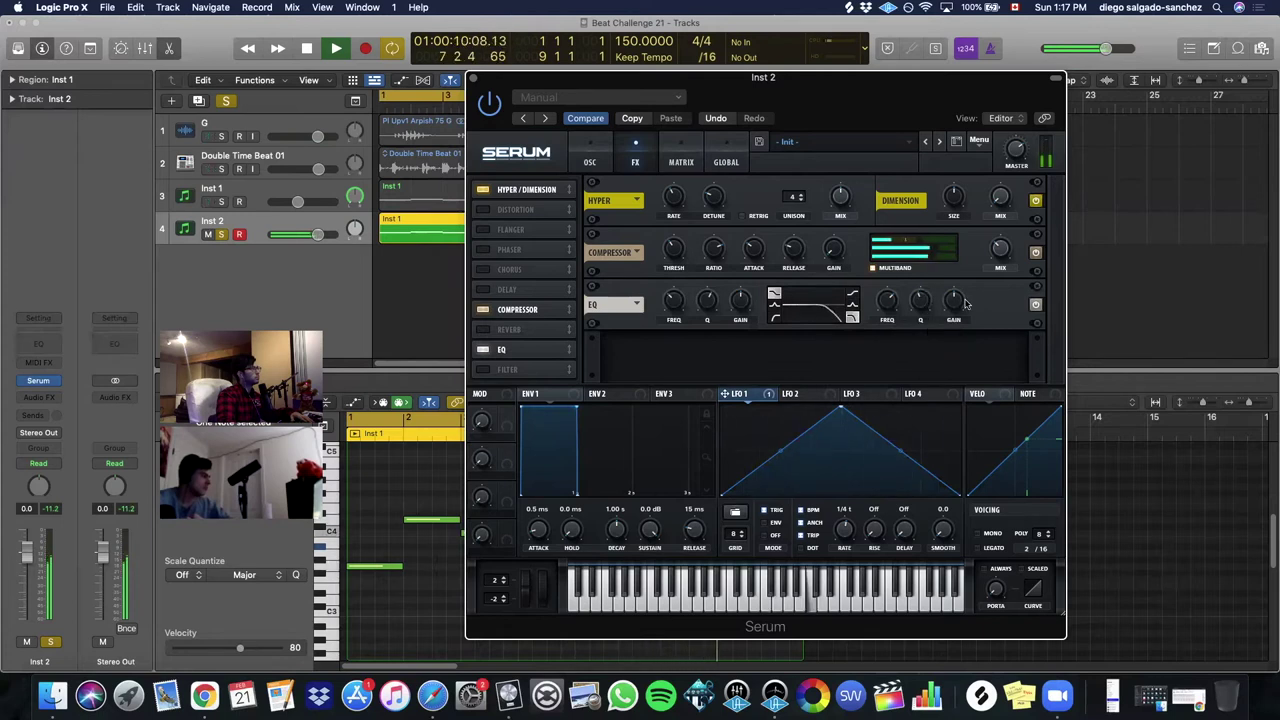
{"action": "left_click_drag", "start_coordinate": [956, 302], "coordinate": [949, 349]}
{"action": "left_click_drag", "start_coordinate": [887, 302], "coordinate": [889, 330]}
{"action": "left_click", "coordinate": [473, 78]}
{"action": "key", "text": "space"}
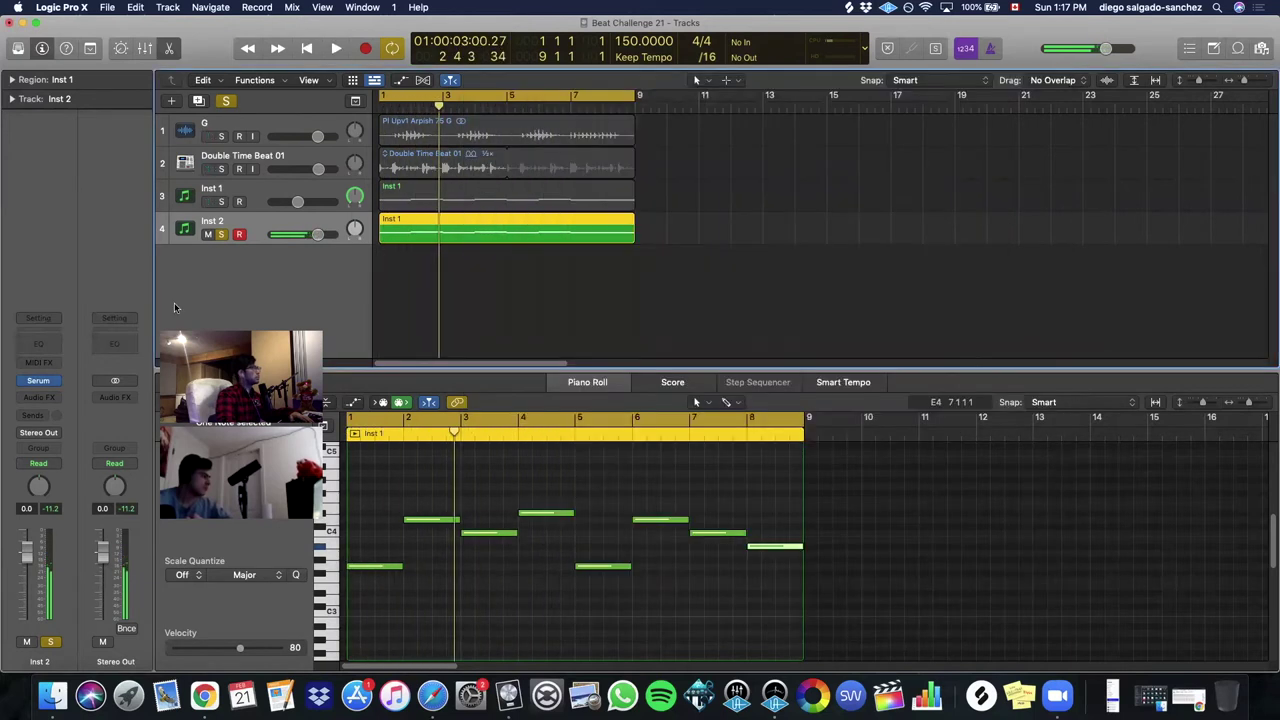
- Enable Legato and Always portamento in Serum on Inst 2, auditioning the melody during playback
{"action": "key", "text": "v"}
{"action": "key", "text": "space"}
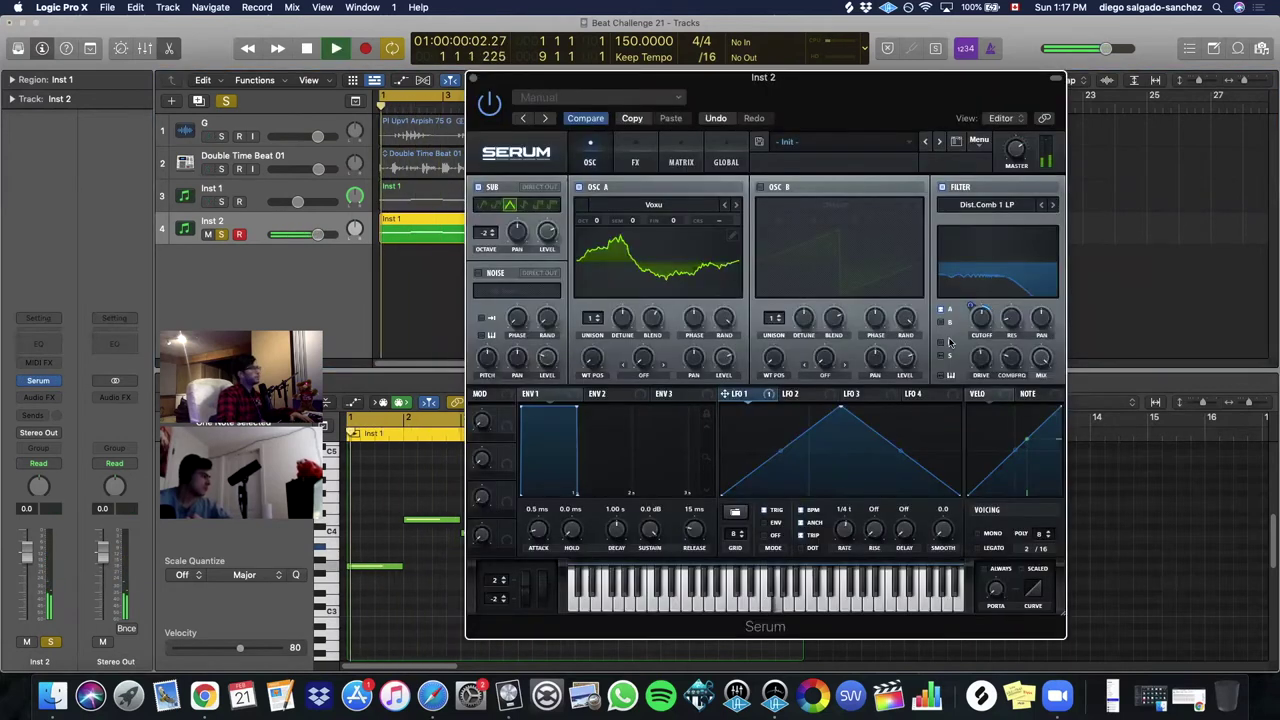
{"action": "left_click", "coordinate": [978, 536]}
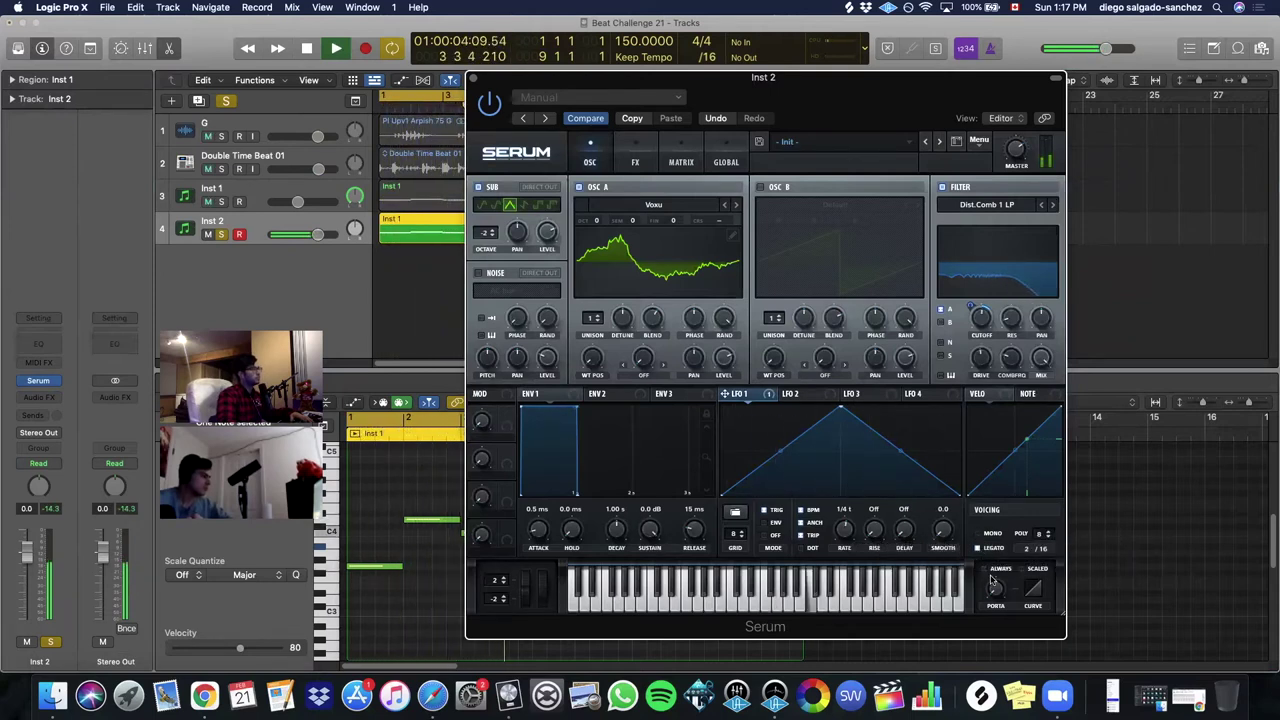
{"action": "left_click_drag", "start_coordinate": [995, 588], "coordinate": [991, 571]}
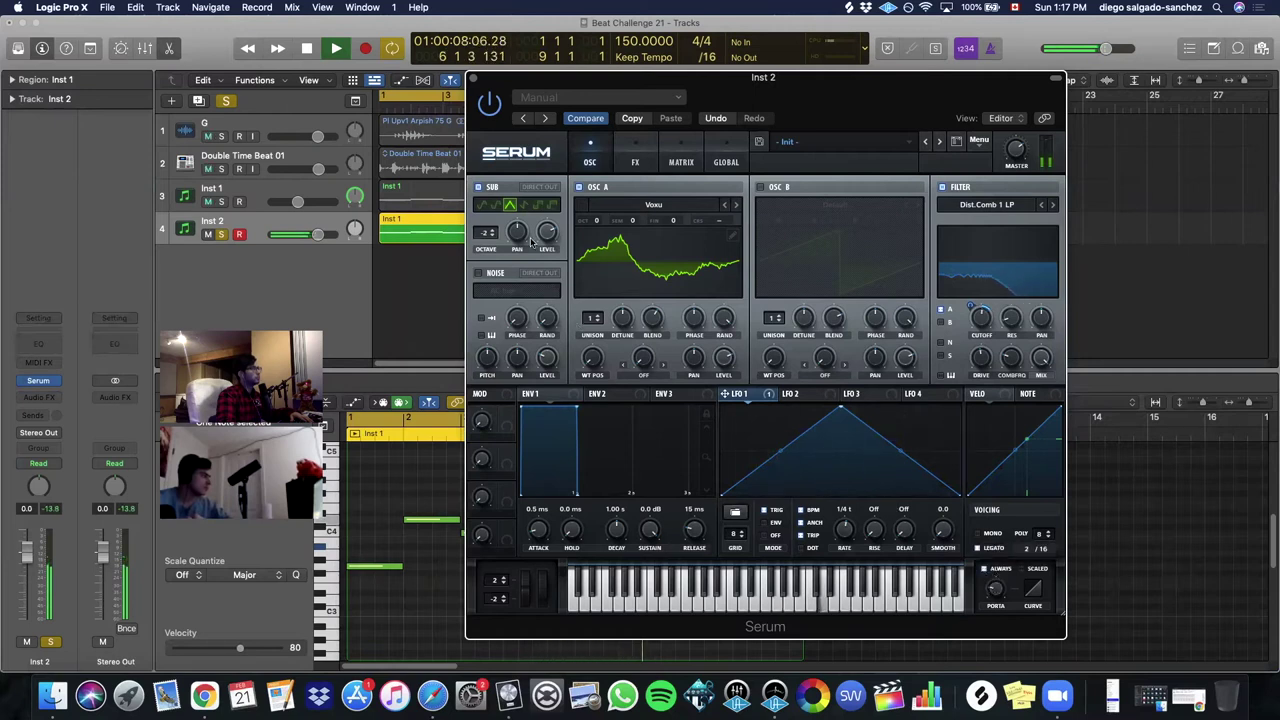
{"action": "key", "text": "space"}
{"action": "left_click", "coordinate": [477, 79]}
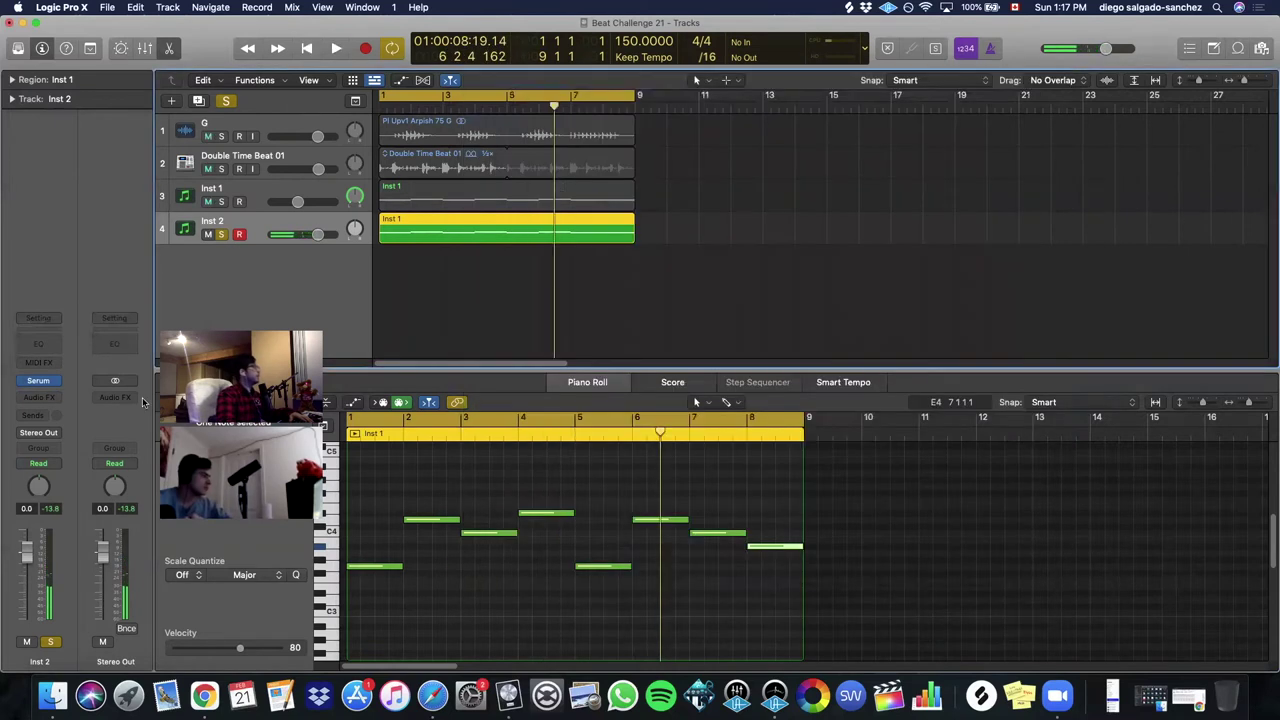
- Insert the Soundtoys Tremolator effect on Inst 2 and return the playhead to the start
{"action": "left_click", "coordinate": [35, 398]}
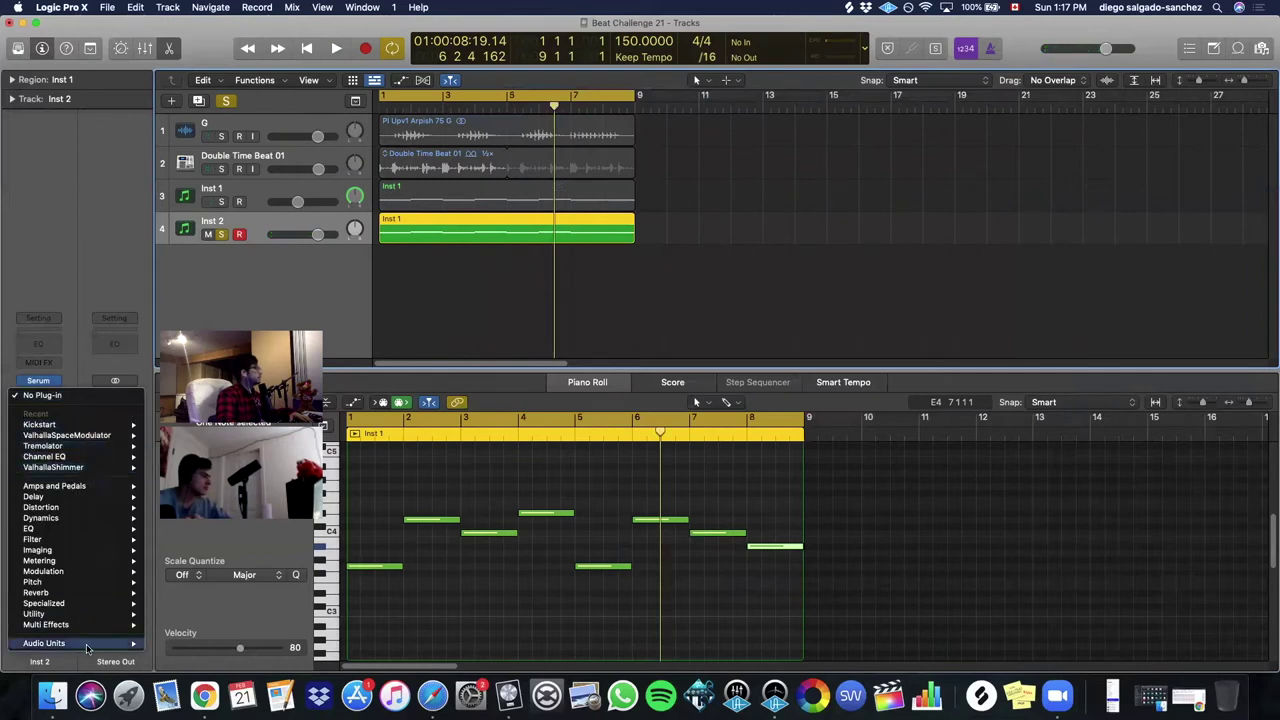
{"action": "mouse_move", "coordinate": [98, 643]}
{"action": "mouse_move", "coordinate": [208, 568]}
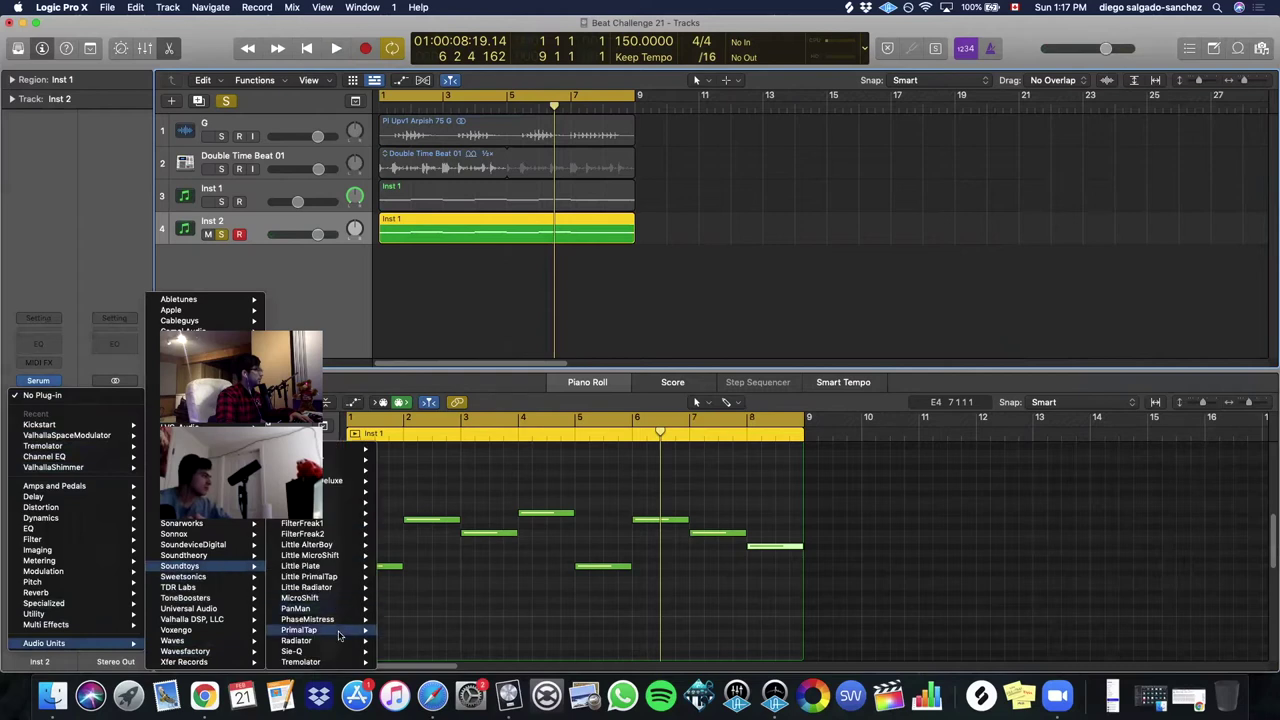
{"action": "left_click", "coordinate": [400, 652]}
{"action": "key", "text": "Return"}
- Browse Tremolator's Complex Rhythms presets during playback, load Envelope Rhythm and reduce its depth
{"action": "key", "text": "space"}
{"action": "left_click", "coordinate": [575, 298]}
{"action": "mouse_move", "coordinate": [622, 334]}
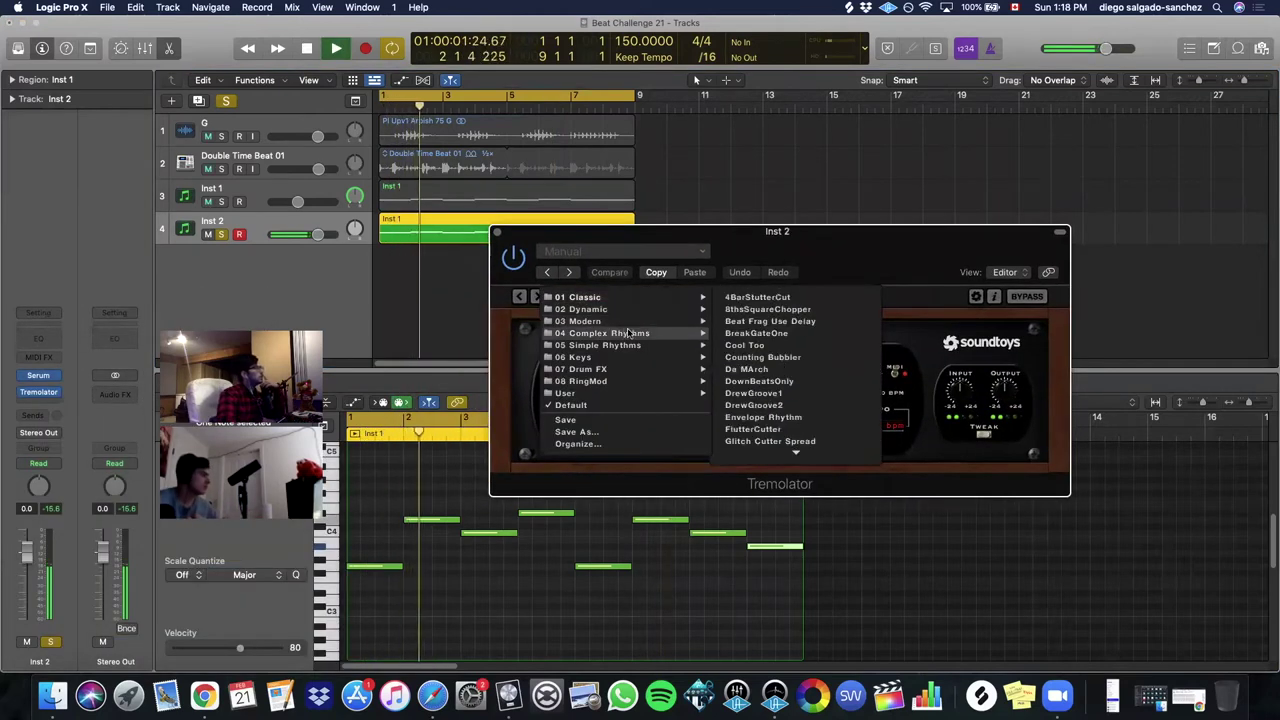
{"action": "left_click", "coordinate": [728, 345]}
{"action": "left_click", "coordinate": [538, 296]}
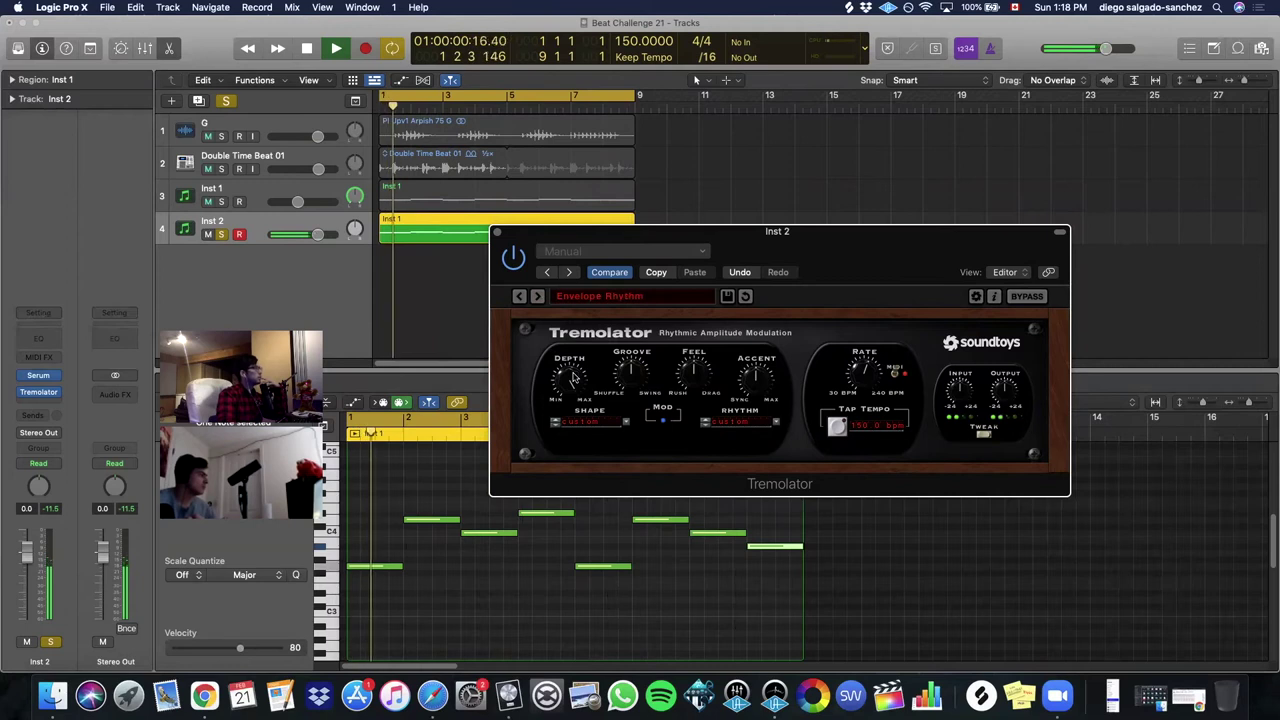
{"action": "left_click_drag", "start_coordinate": [575, 392], "coordinate": [577, 385]}
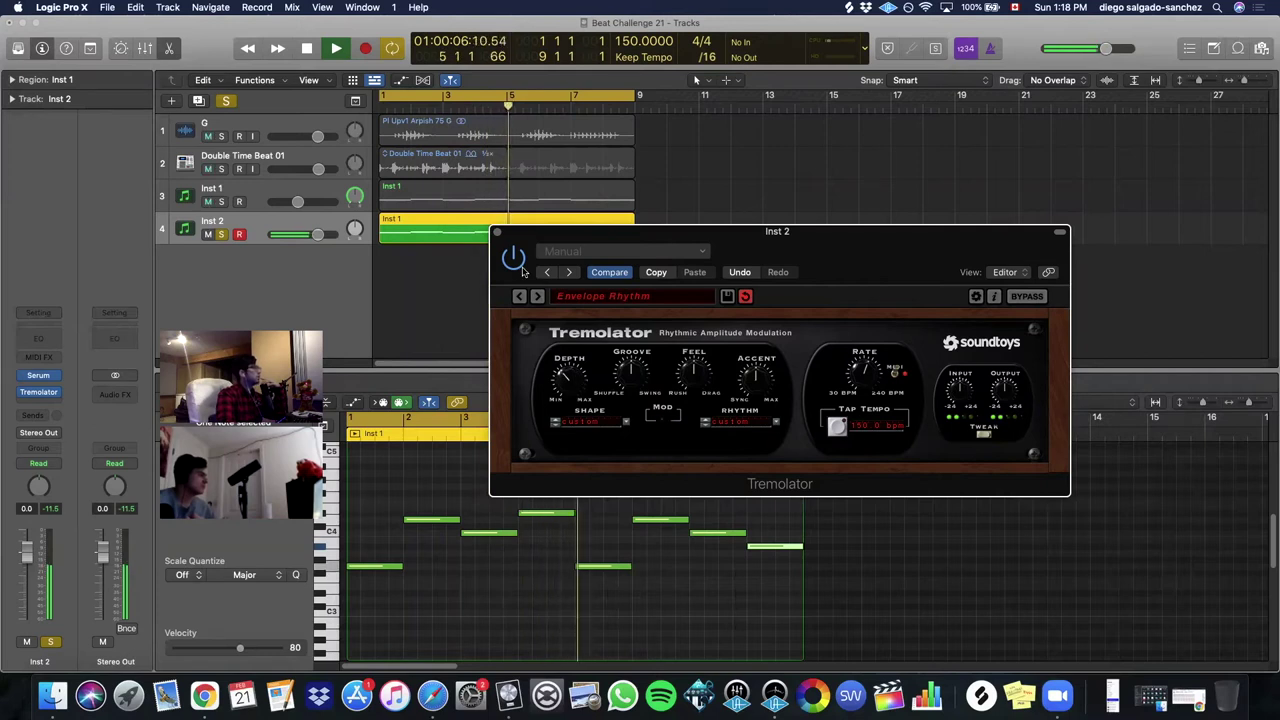
{"action": "left_click", "coordinate": [498, 233]}
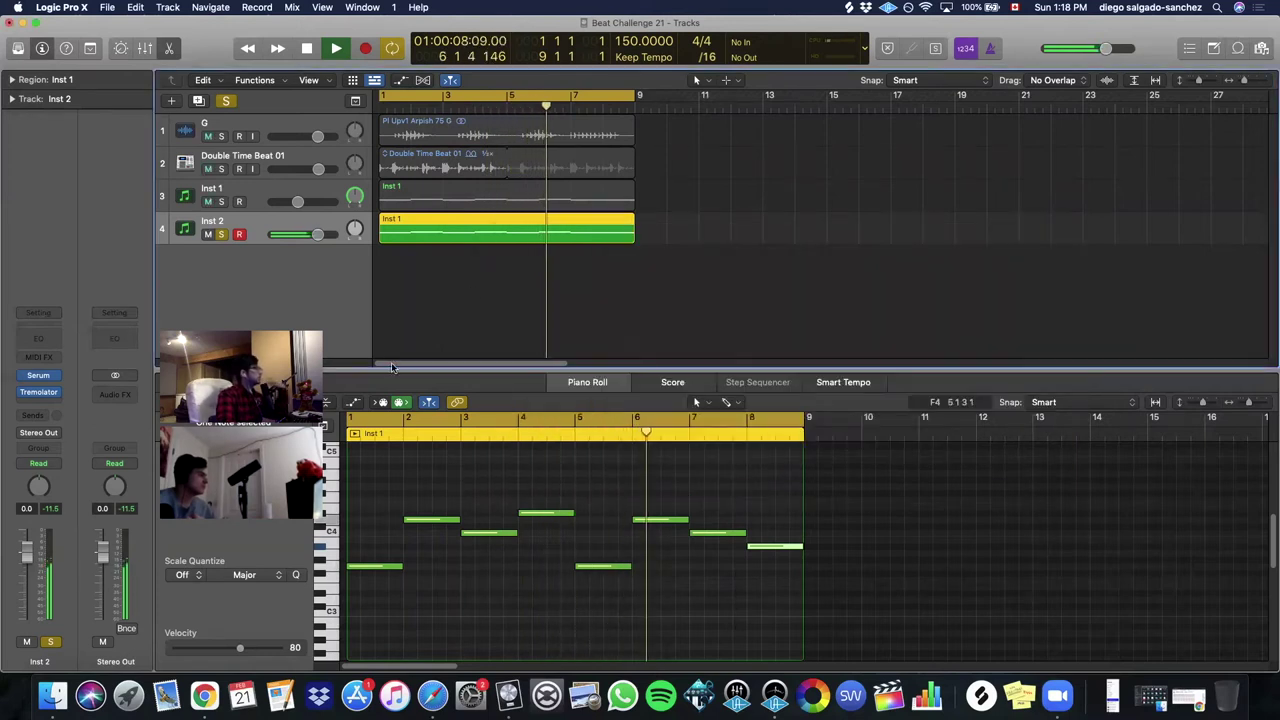
{"action": "key", "text": "space"}
- Add a Channel EQ to Inst 2 and apply a low cut to it
{"action": "left_click", "coordinate": [38, 340]}
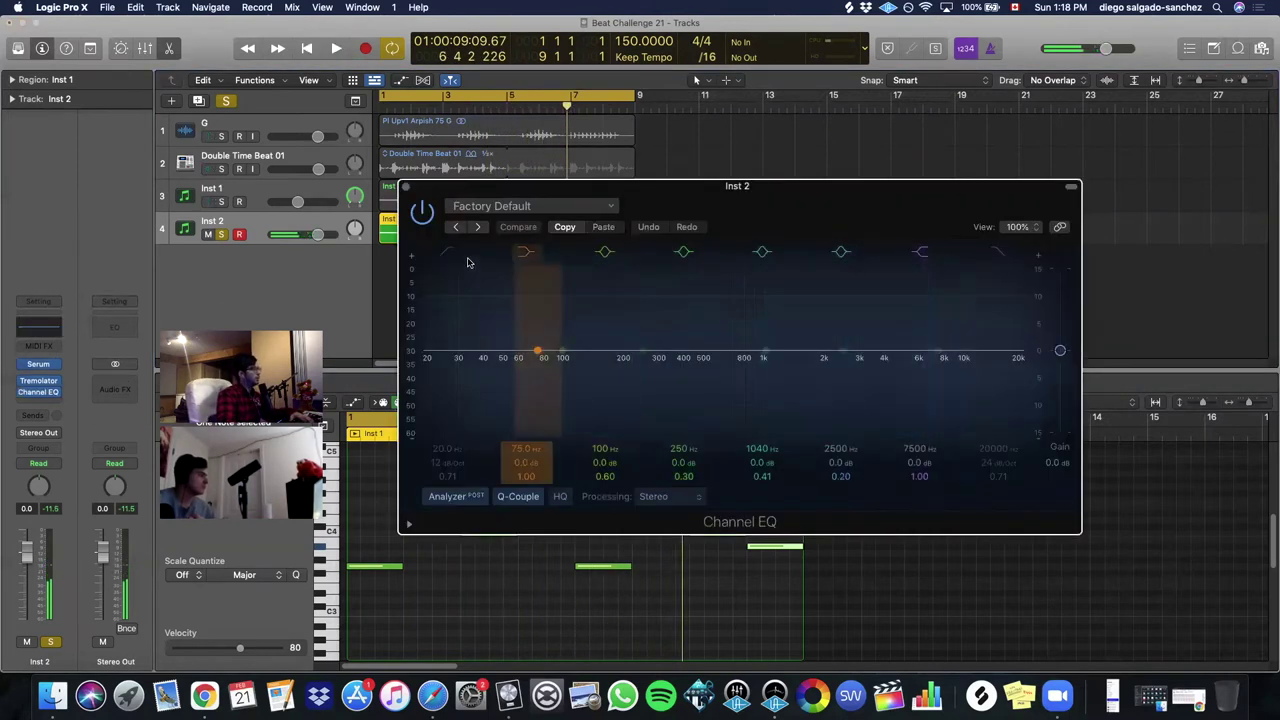
{"action": "left_click_drag", "start_coordinate": [455, 460], "coordinate": [410, 242]}
{"action": "left_click", "coordinate": [405, 188]}
- Solo Inst 1 alongside Inst 2 and audition both while checking Inst 2's Tremolator
{"action": "left_click", "coordinate": [221, 201]}
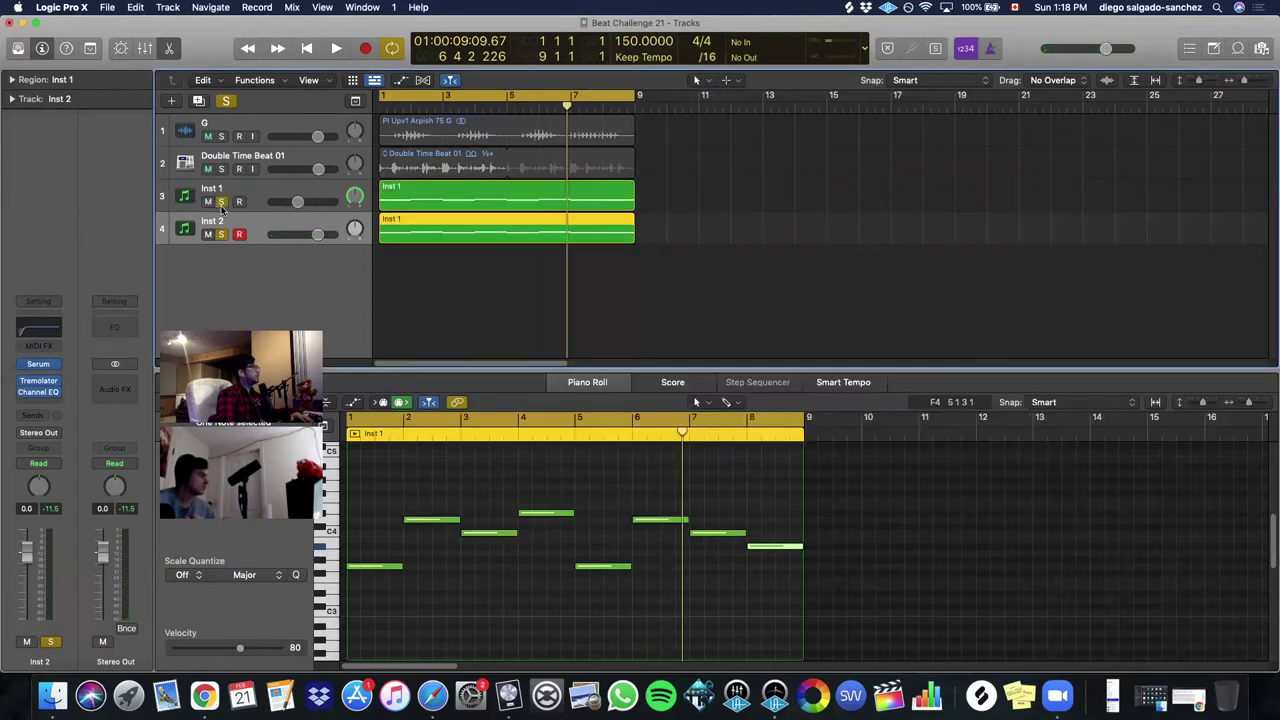
{"action": "key", "text": "space"}
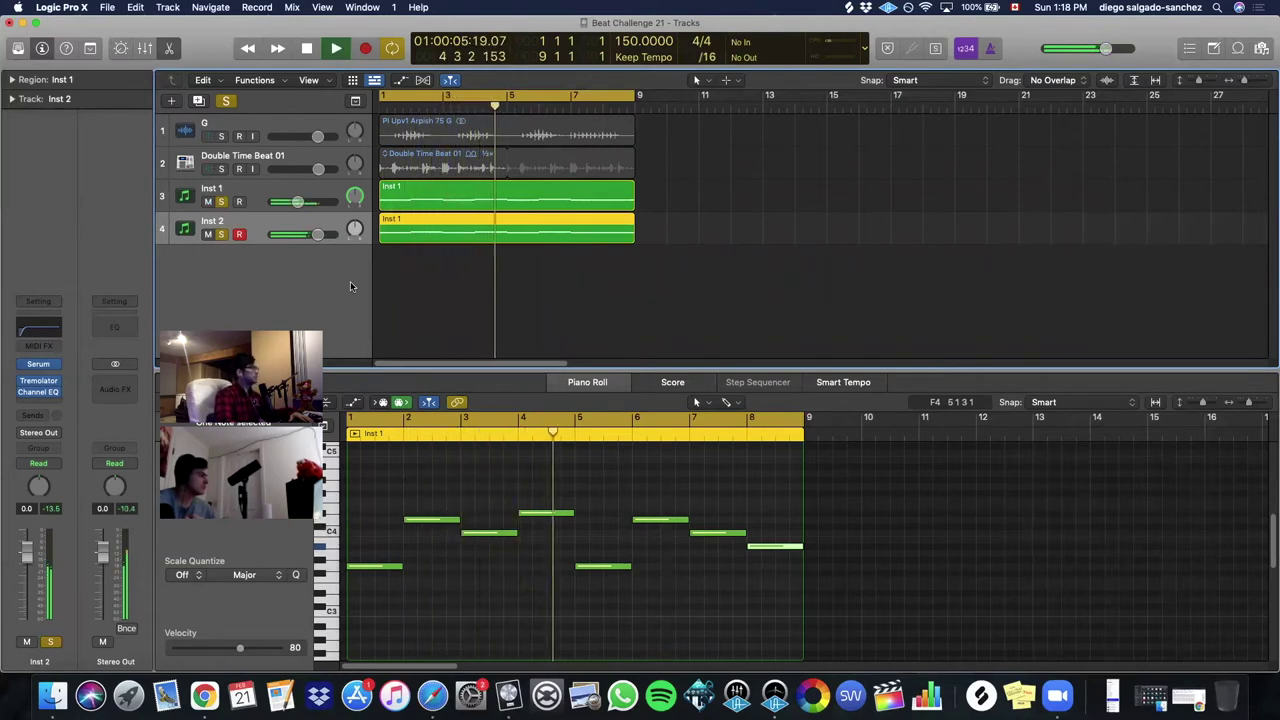
{"action": "key", "text": "space"}
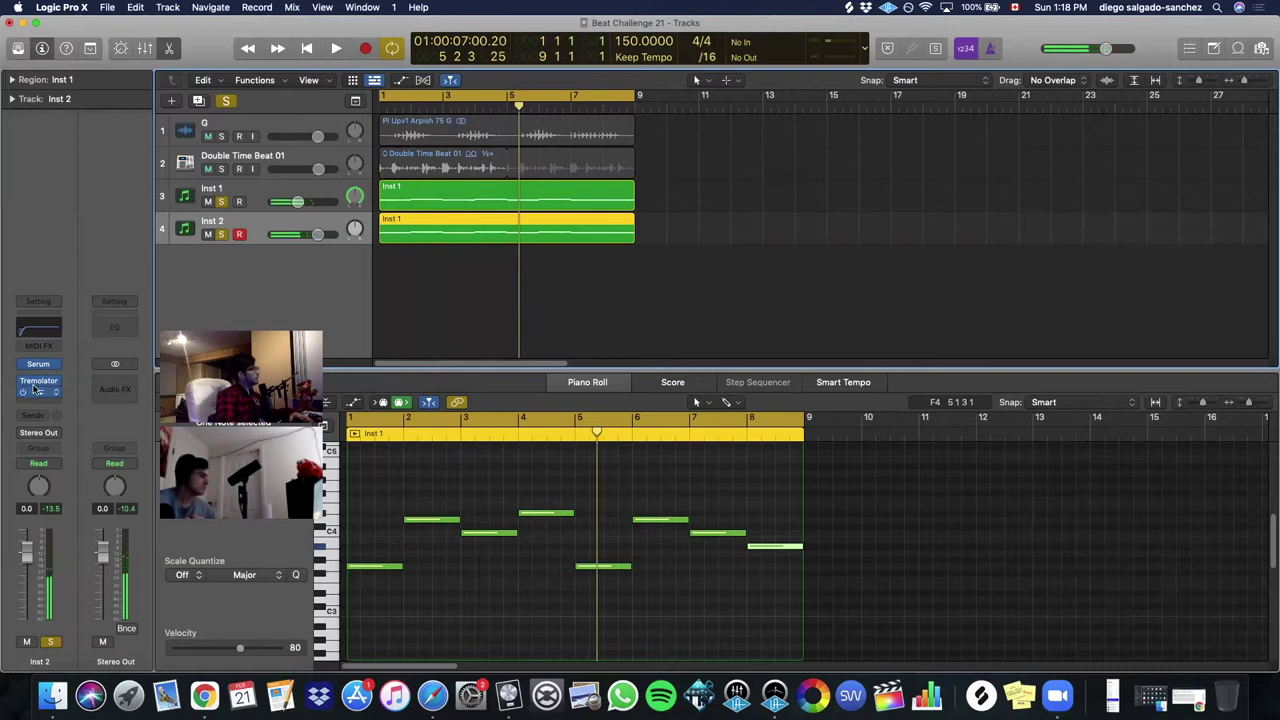
{"action": "left_click", "coordinate": [60, 381]}
{"action": "key", "text": "space"}
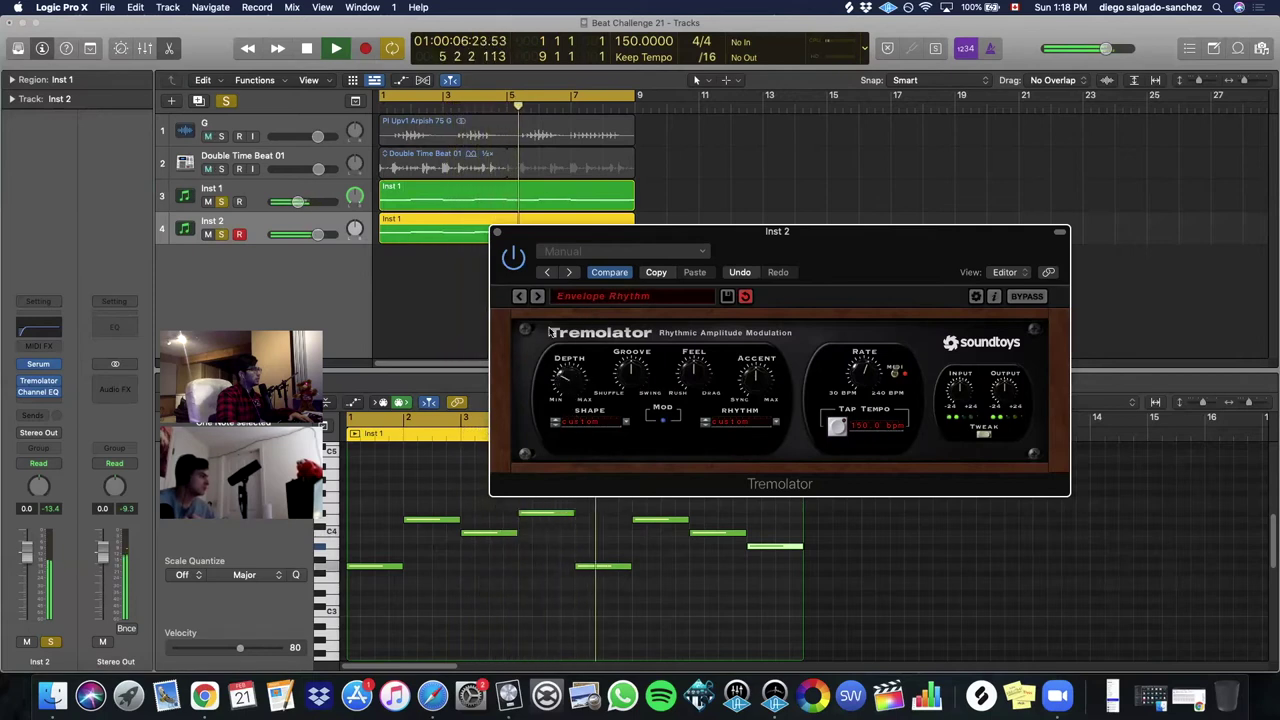
{"action": "key", "text": "space"}
{"action": "left_click", "coordinate": [497, 231]}
- Compare Inst 1's Tremolator bypassed and active during playback, and adjust its depth
{"action": "left_click", "coordinate": [259, 205]}
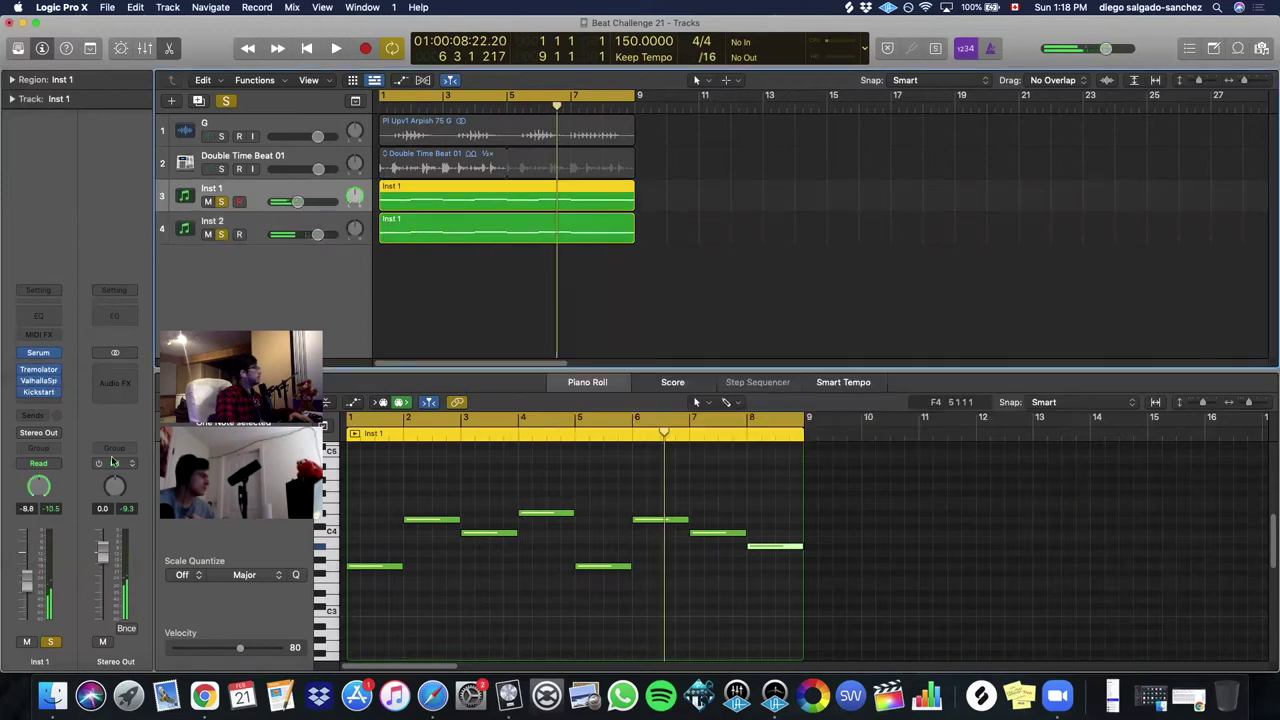
{"action": "left_click", "coordinate": [38, 370]}
{"action": "key", "text": "space"}
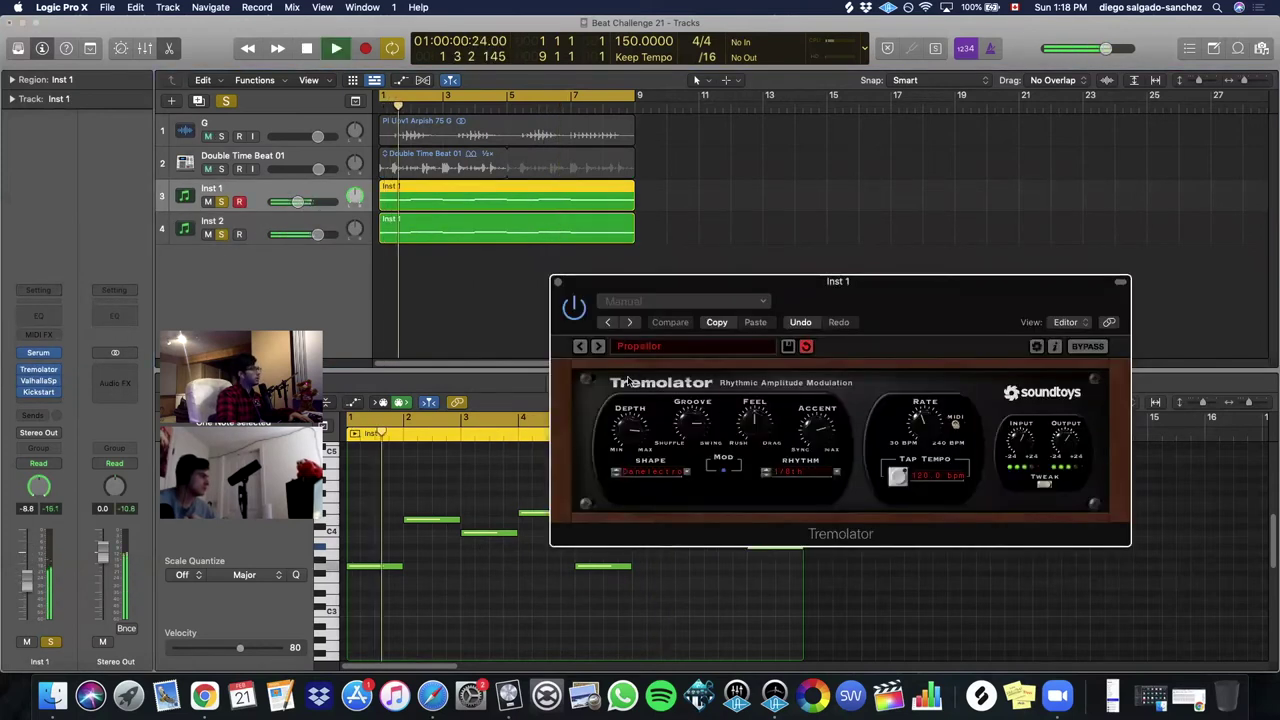
{"action": "left_click", "coordinate": [575, 308]}
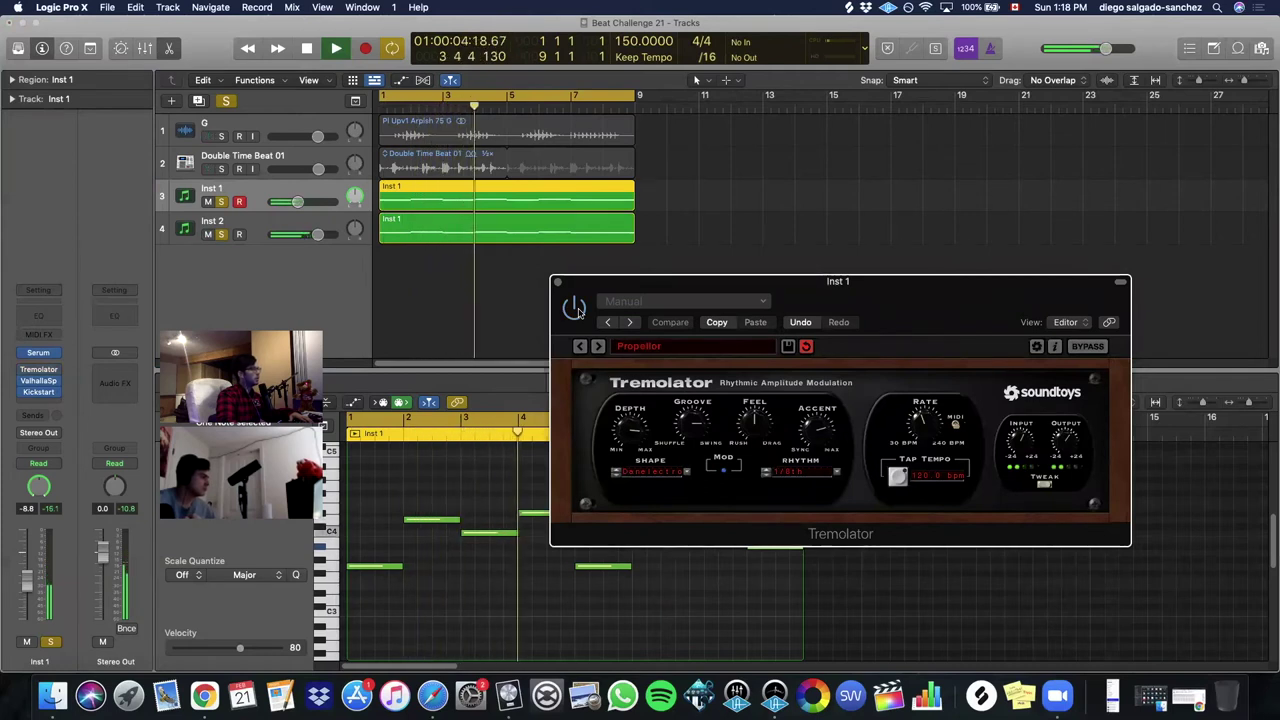
{"action": "left_click", "coordinate": [576, 309]}
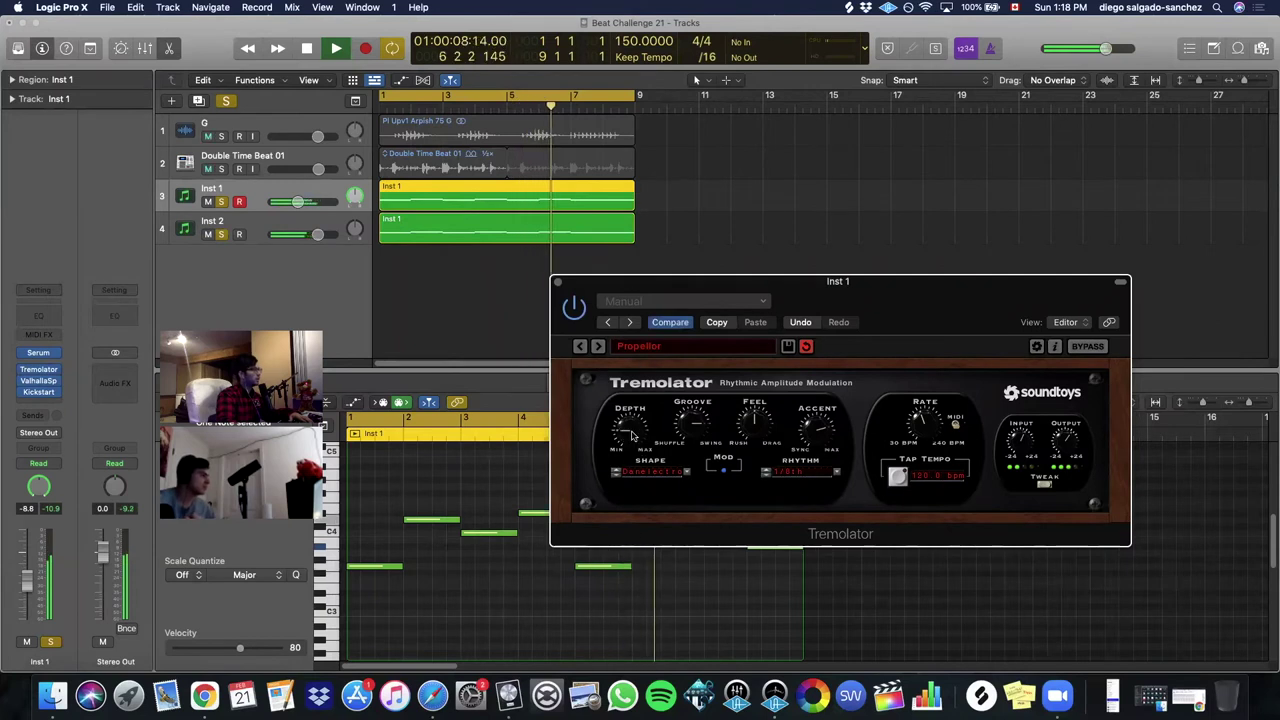
{"action": "left_click", "coordinate": [557, 282]}
{"action": "key", "text": "space"}
- Copy a Tremolator into Inst 1's effect chain in the mixer, between ValhallaSpaceModulator and Kickstart
{"action": "left_click", "coordinate": [238, 226]}
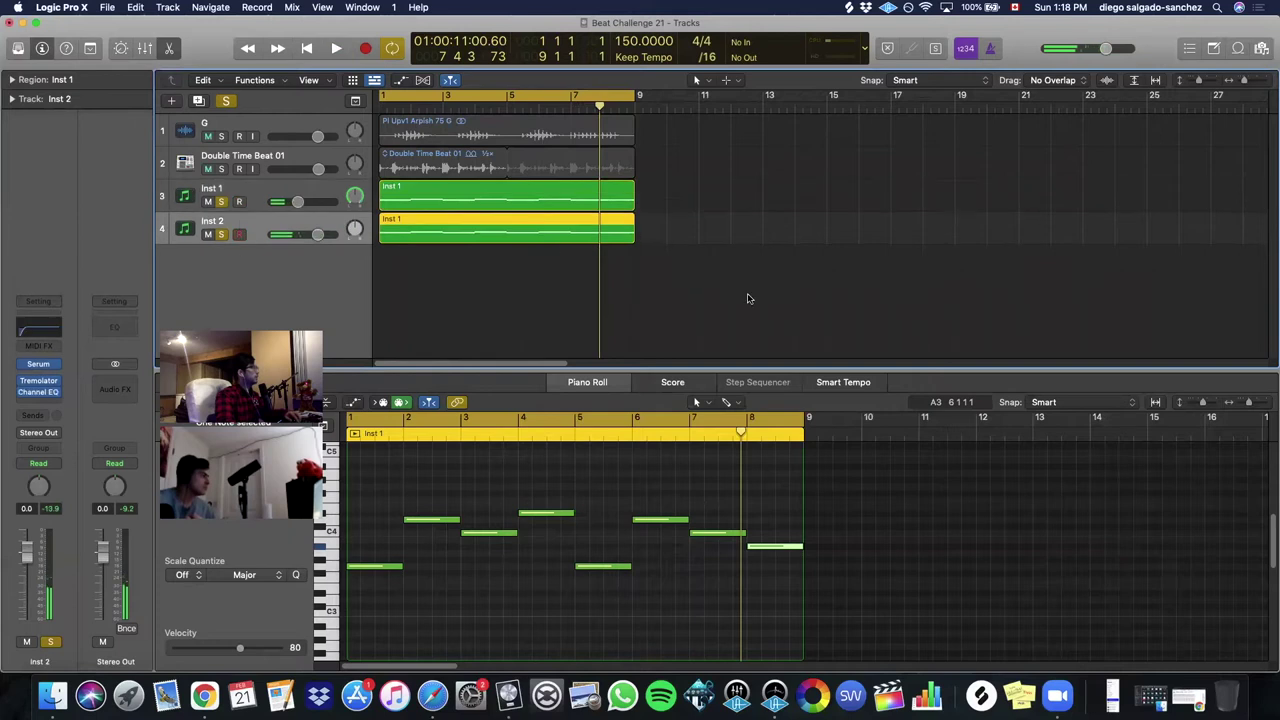
{"action": "key", "text": "x"}
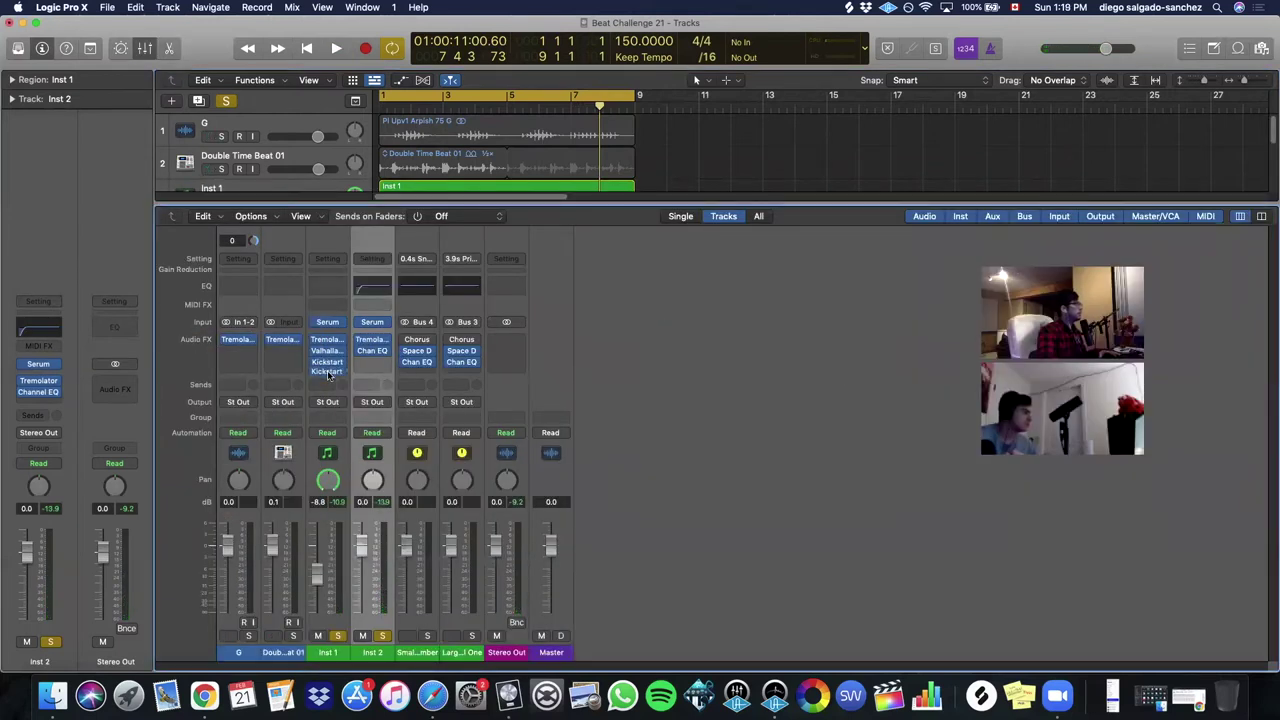
{"action": "left_click_drag", "start_coordinate": [329, 376], "coordinate": [329, 377]}
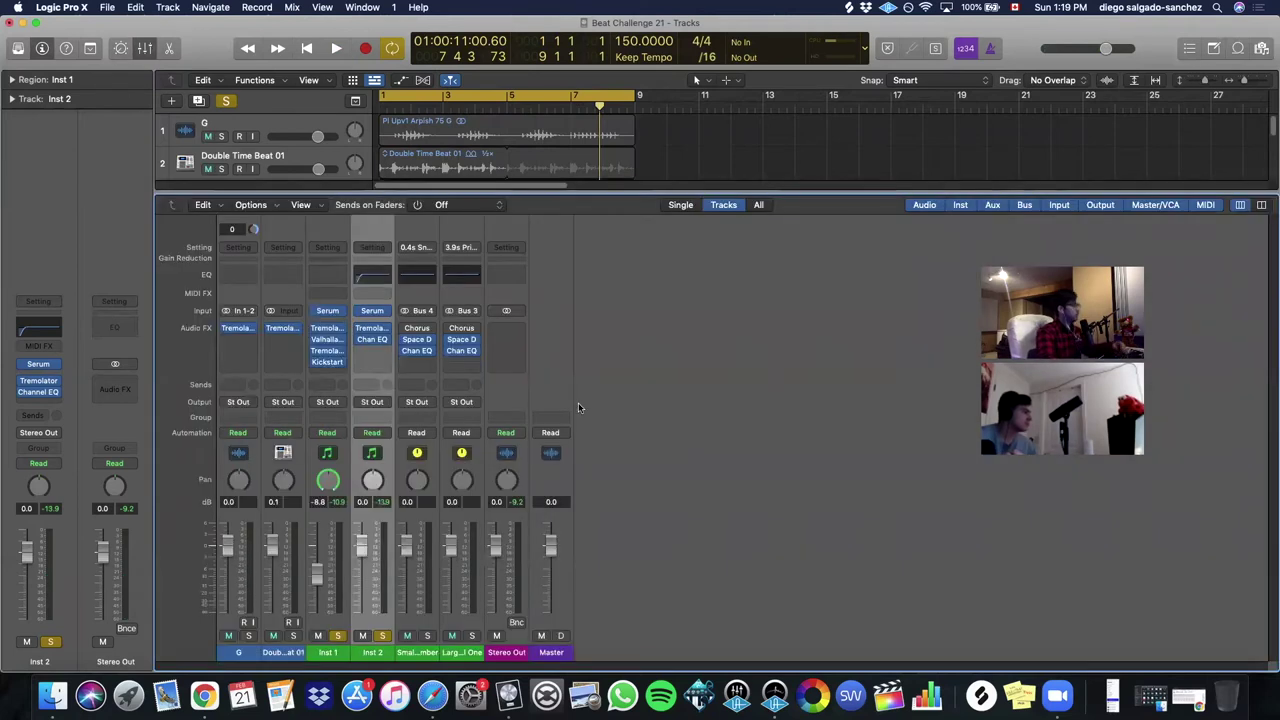
{"action": "key", "text": "x"}
- Move the second Tremolator below Kickstart on Inst 1 during playback and check Kickstart's settings
{"action": "key", "text": "space"}
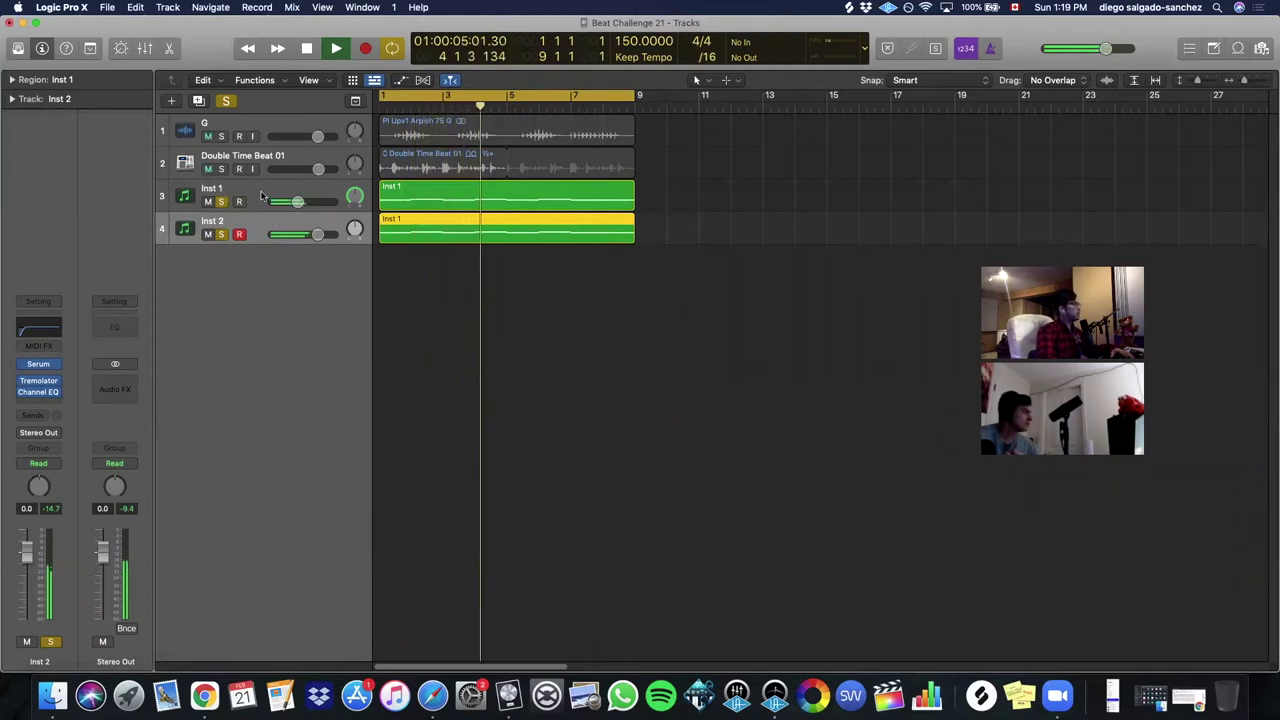
{"action": "key", "text": "Up"}
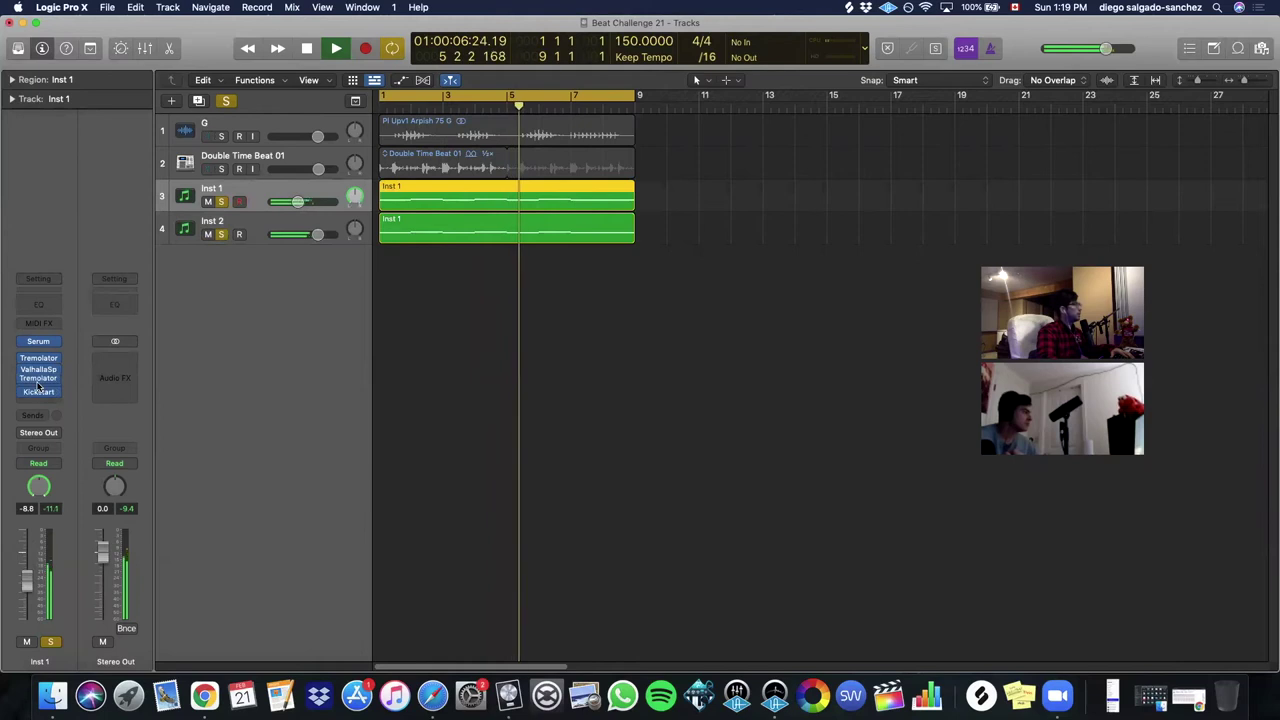
{"action": "left_click_drag", "start_coordinate": [41, 383], "coordinate": [44, 400]}
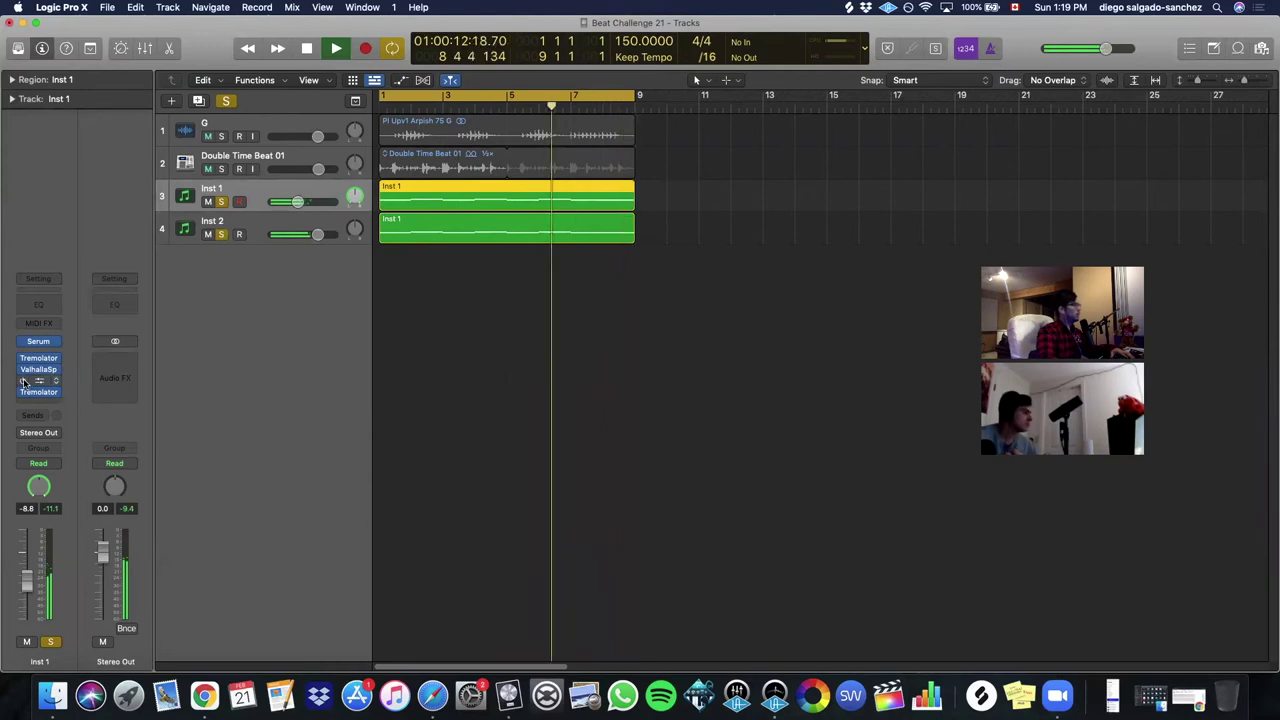
{"action": "left_click", "coordinate": [41, 383]}
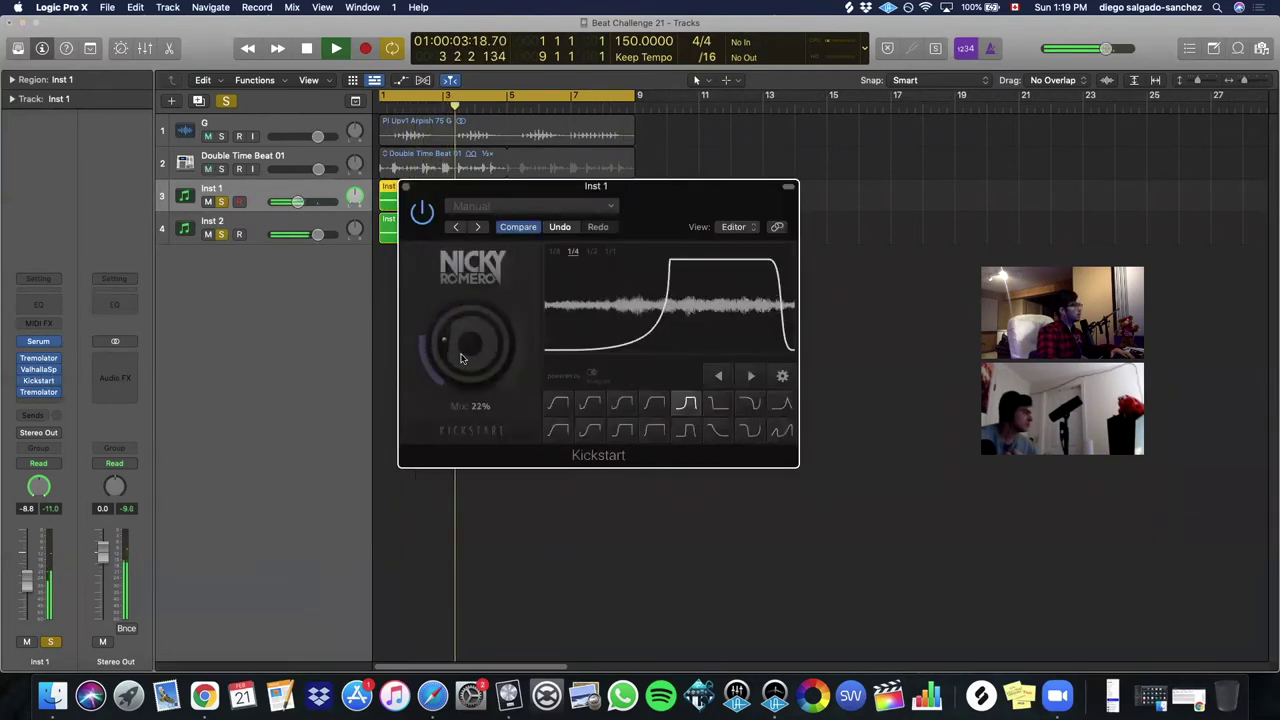
{"action": "left_click", "coordinate": [405, 190]}
{"action": "key", "text": "space"}
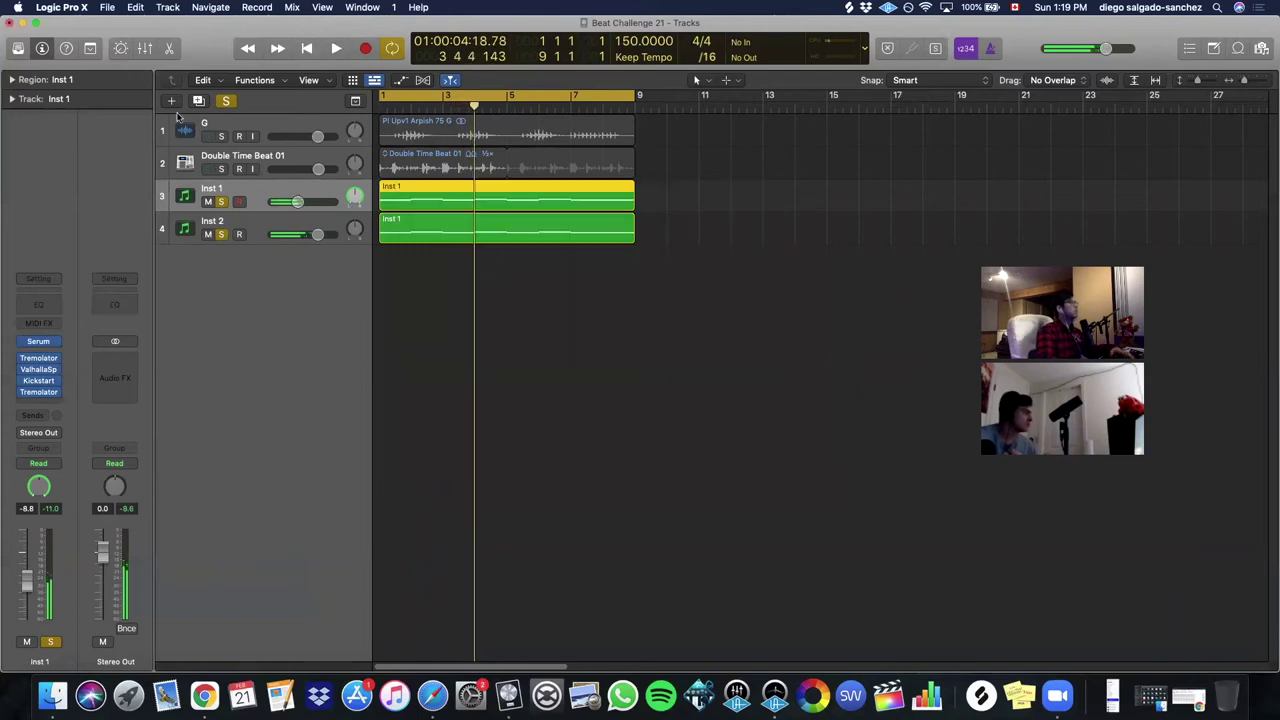
- Clear the solo on all tracks and play back the full mix
{"action": "left_click", "coordinate": [226, 101]}
{"action": "key", "text": "space"}
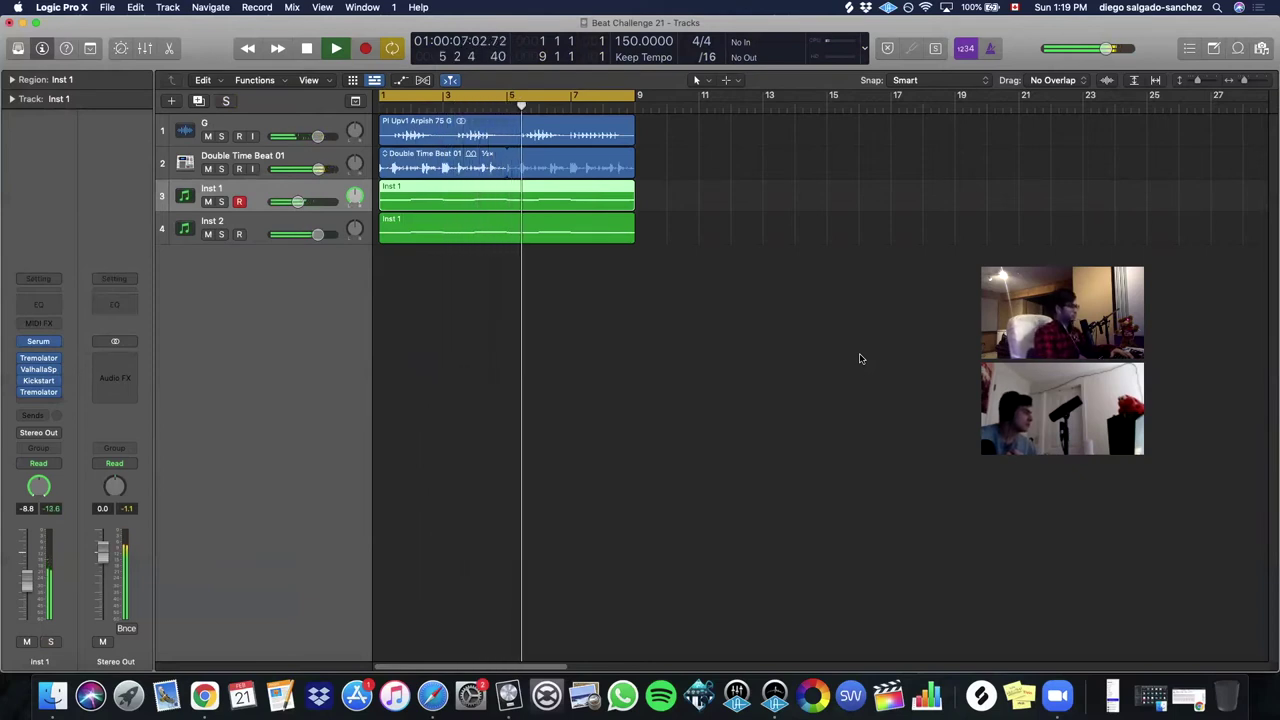
{"action": "key", "text": "space"}
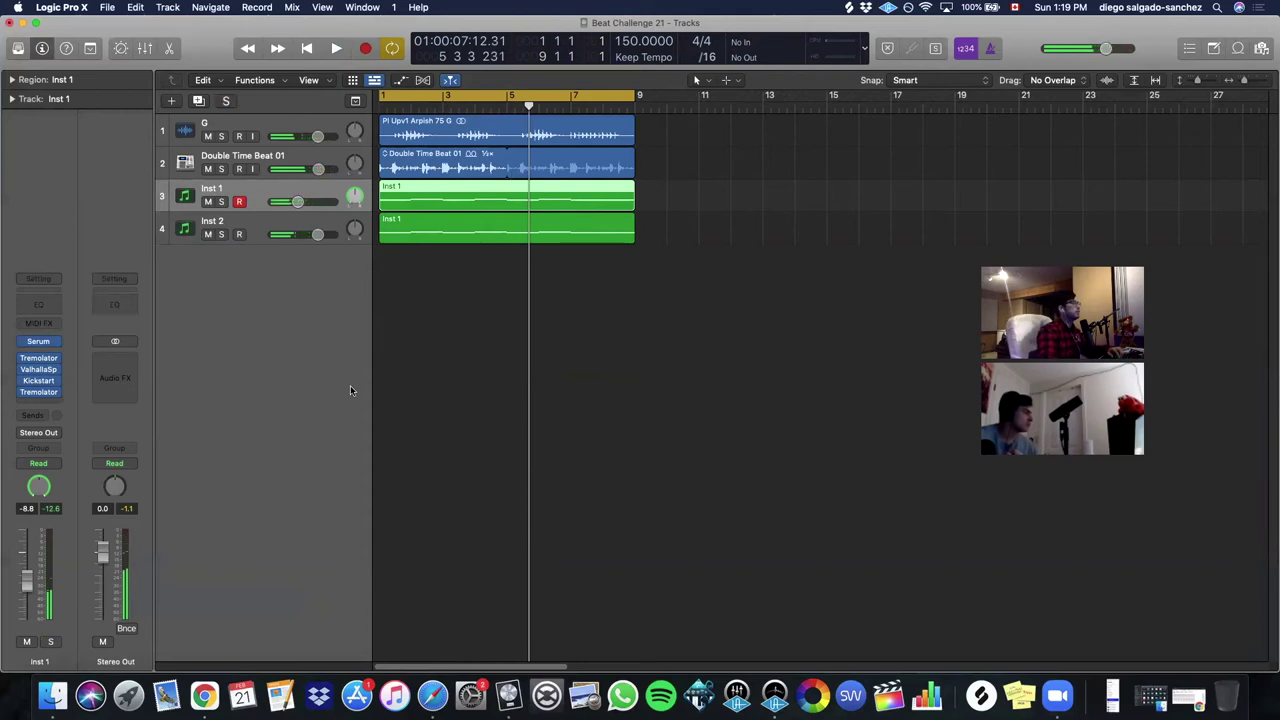
- Browse all files on the LaCie drive to Sample Packs, FAM > Ice VII > DRUMS > Snares
{"action": "left_click", "coordinate": [1262, 48]}
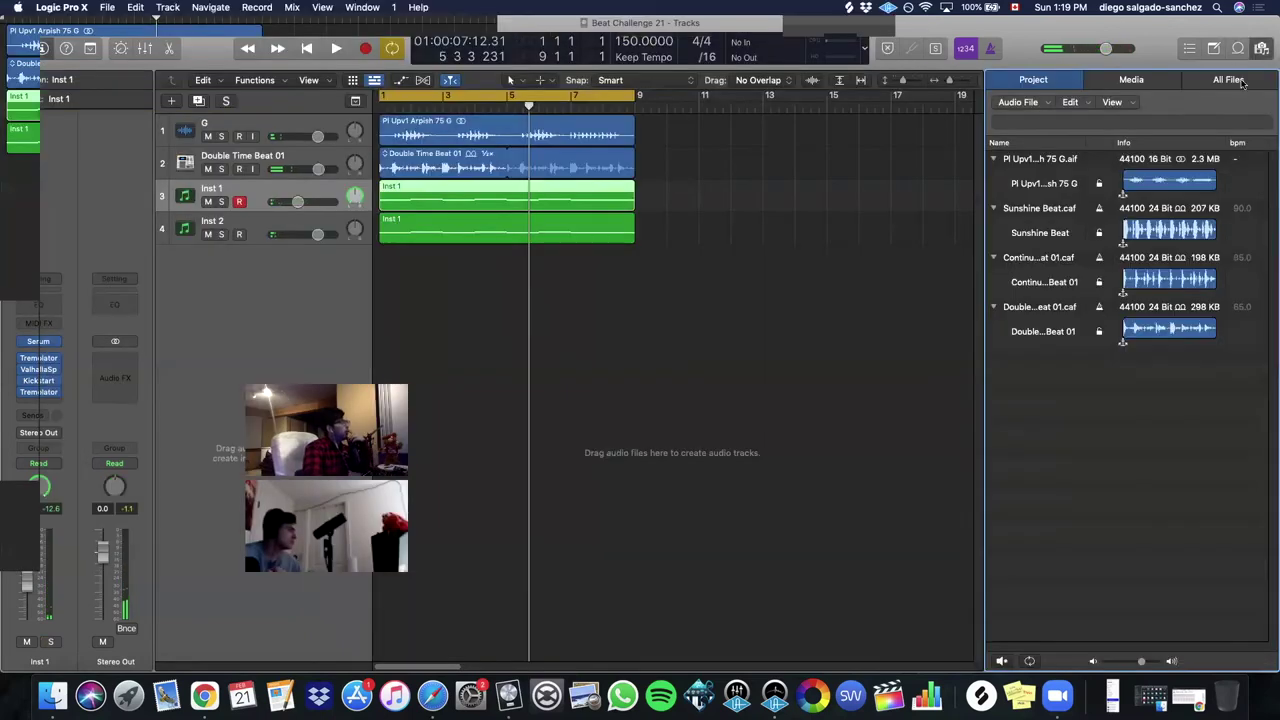
{"action": "left_click", "coordinate": [1234, 80]}
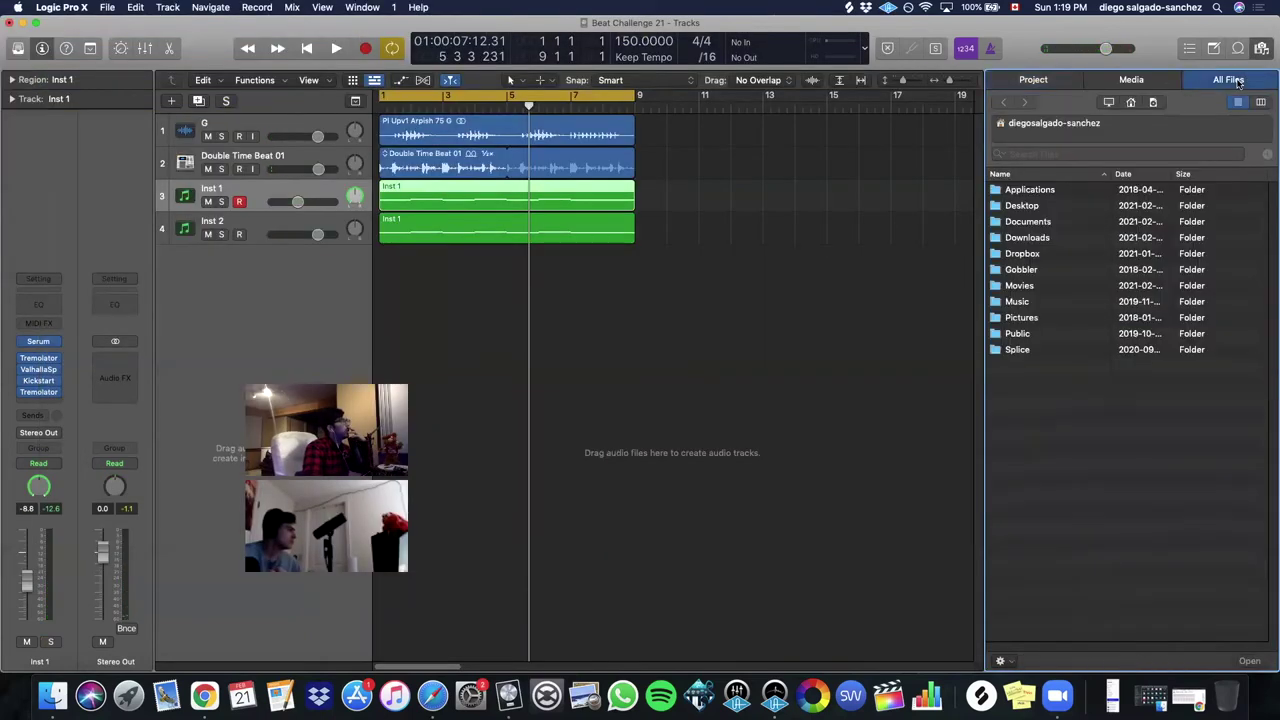
{"action": "left_click", "coordinate": [1113, 104]}
{"action": "double_click", "coordinate": [1026, 189]}
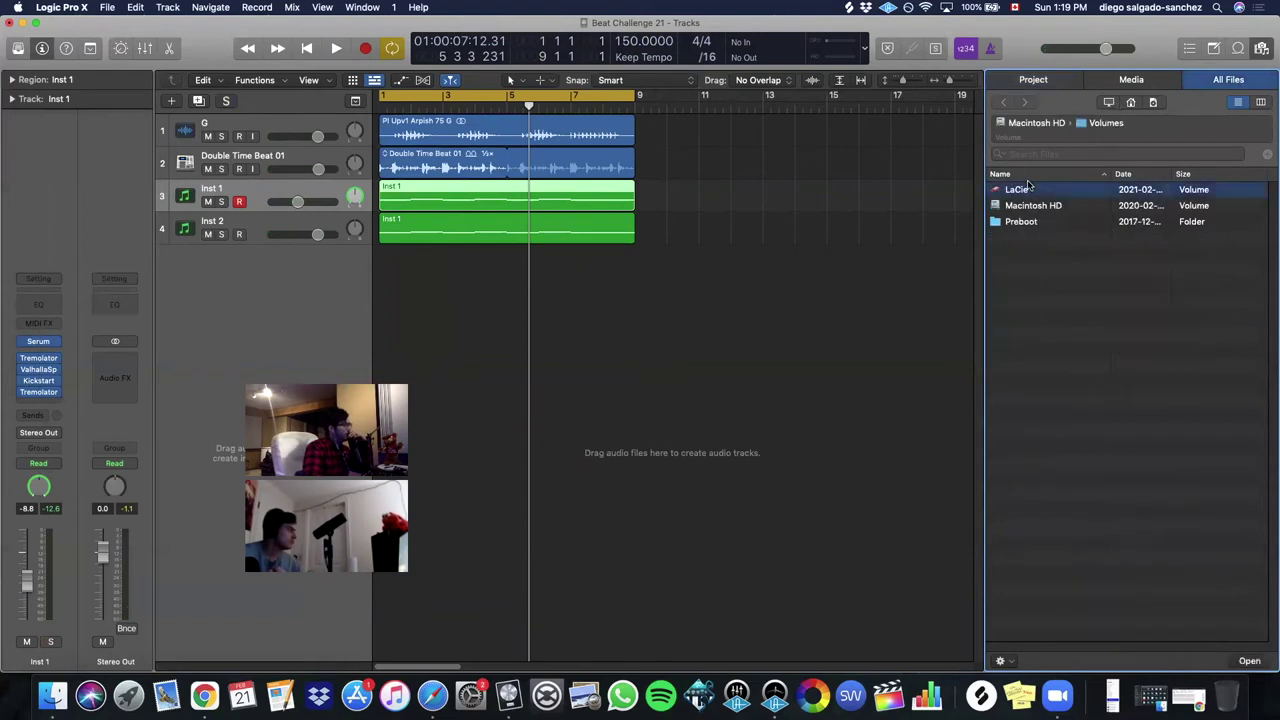
{"action": "scroll", "coordinate": [1036, 404], "scroll_direction": "down", "scroll_amount": 1}
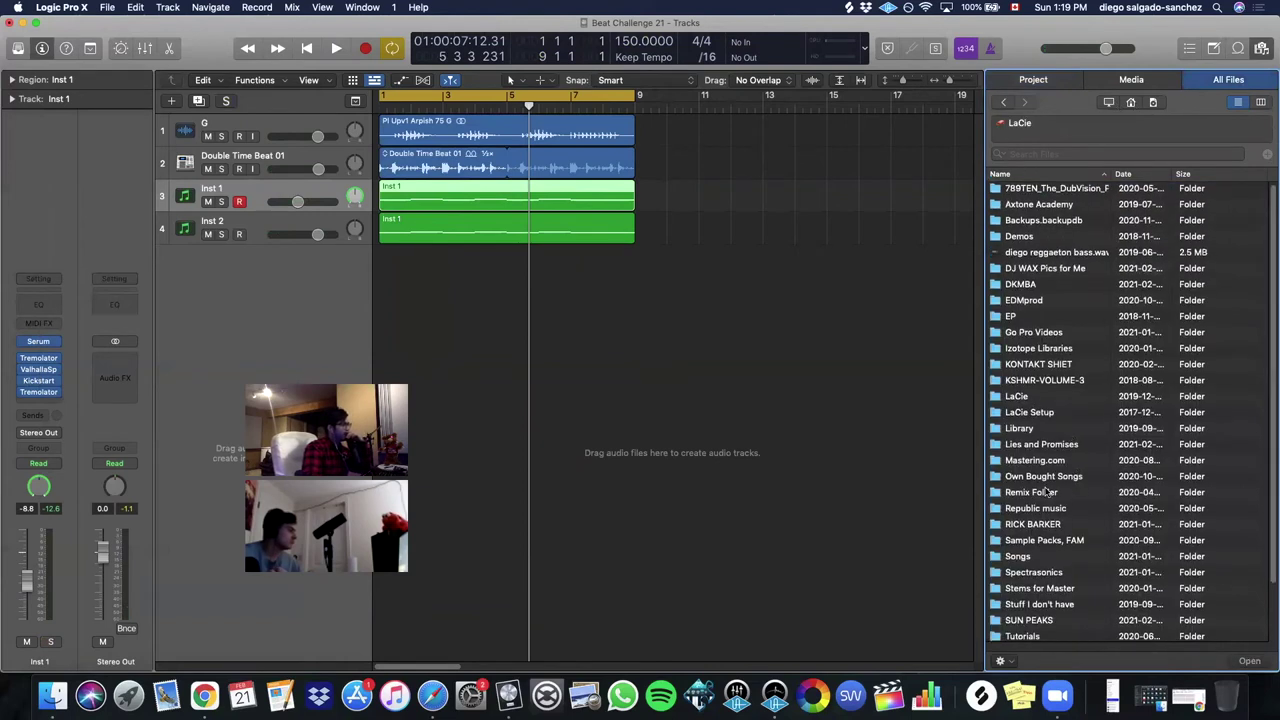
{"action": "double_click", "coordinate": [1045, 541]}
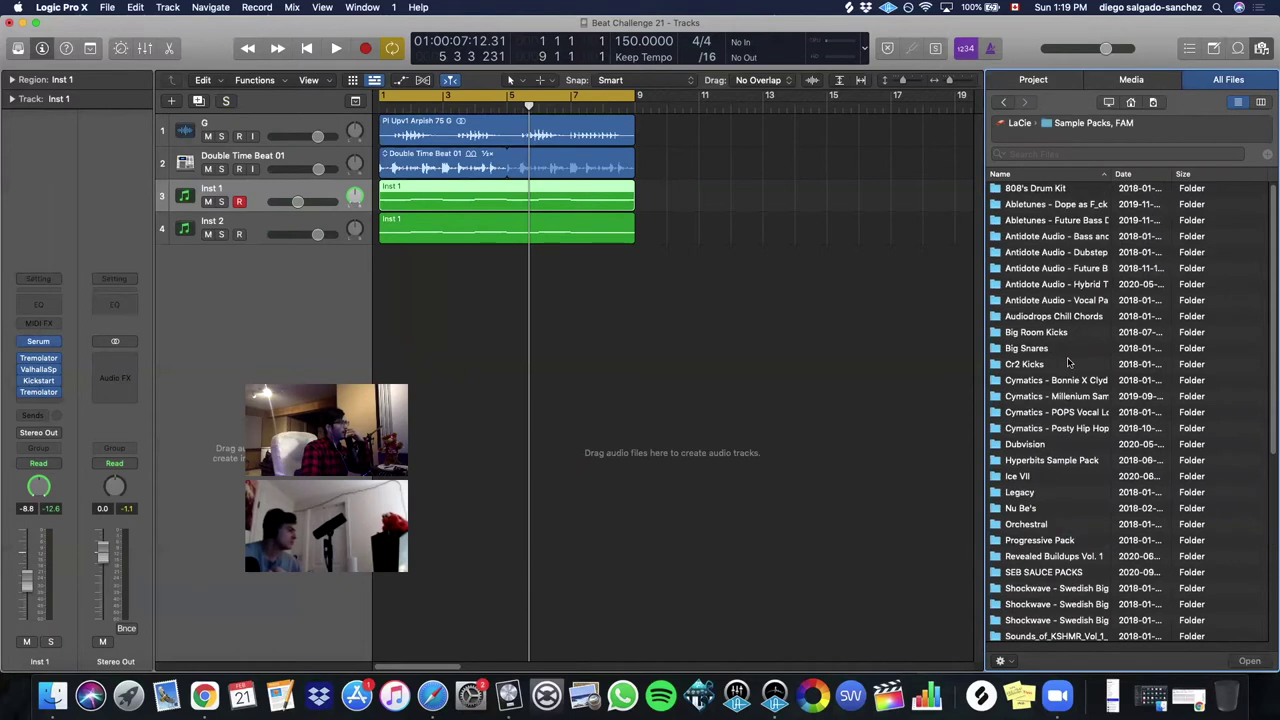
{"action": "scroll", "coordinate": [1050, 513], "scroll_direction": "down", "scroll_amount": 1}
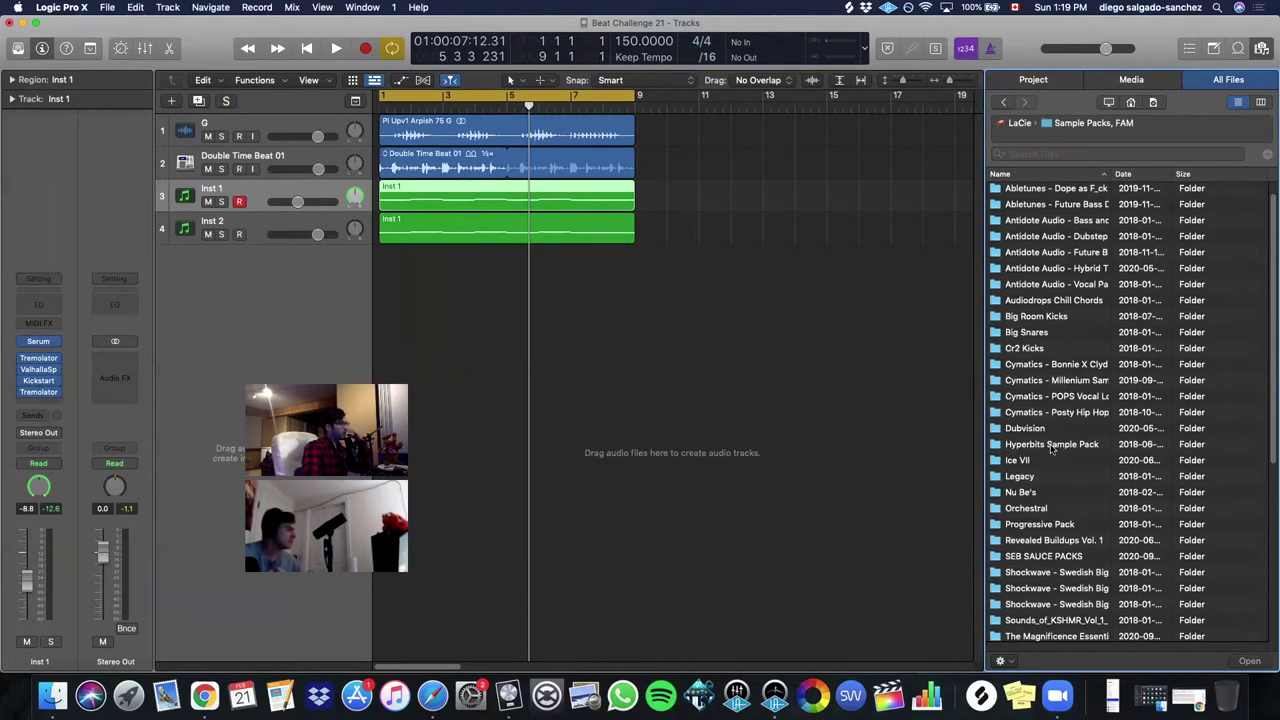
{"action": "double_click", "coordinate": [1020, 461]}
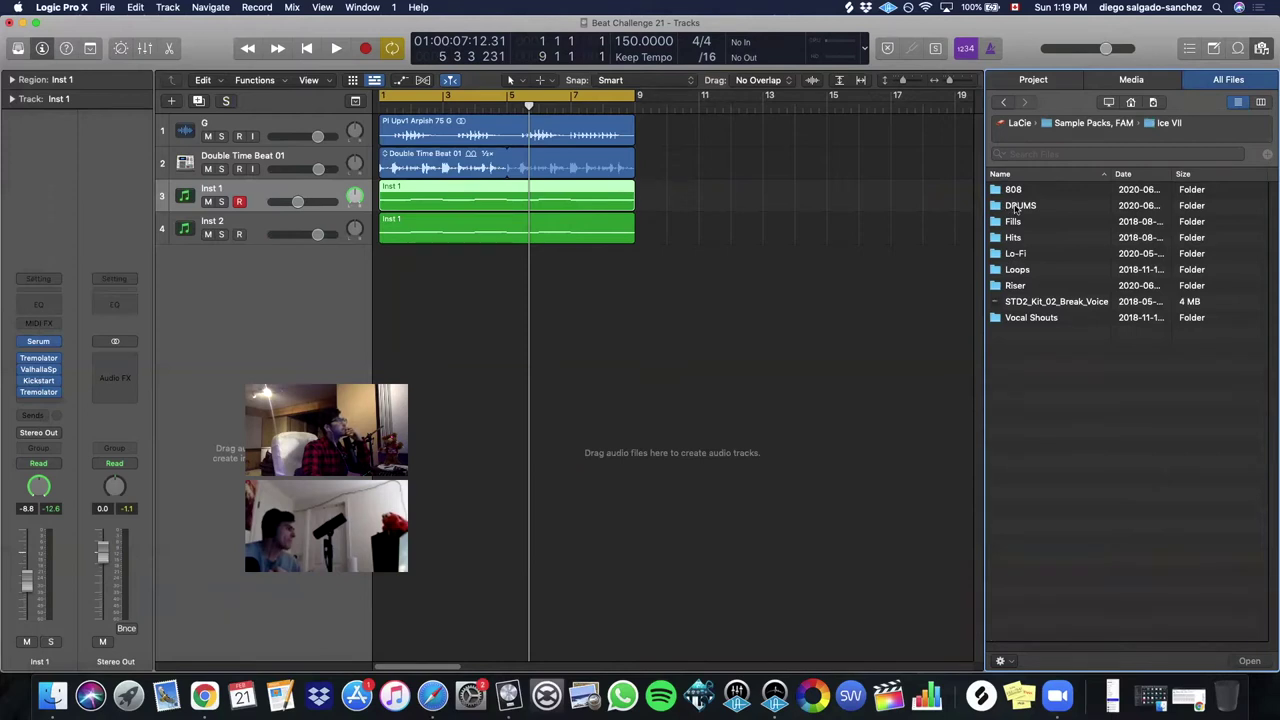
{"action": "double_click", "coordinate": [1012, 207]}
{"action": "double_click", "coordinate": [1015, 254]}
- Audition snare samples including mdx_snr_2 and J-Trick Snare 9 and 10, comparing the J-Trick ones against the beat during playback
{"action": "left_click", "coordinate": [1050, 238]}
{"action": "left_click", "coordinate": [1040, 269]}
{"action": "left_click", "coordinate": [1037, 254]}
{"action": "left_click", "coordinate": [1032, 301]}
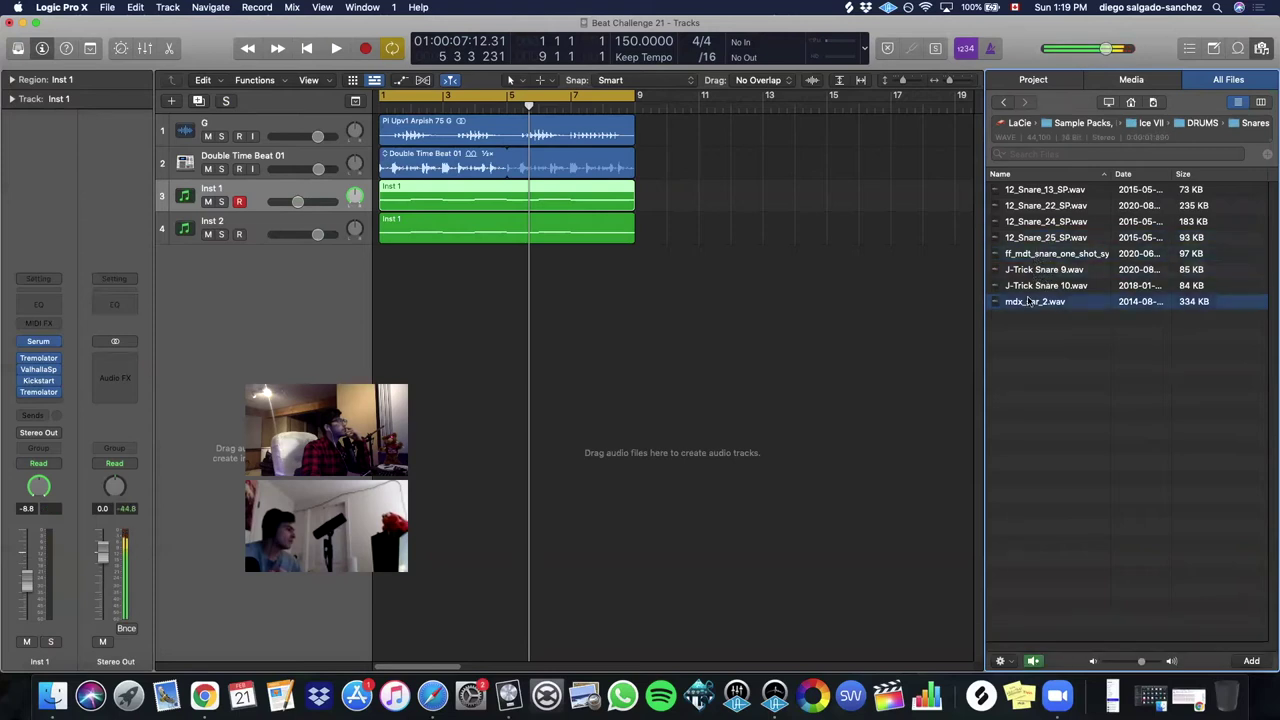
{"action": "left_click", "coordinate": [1028, 287]}
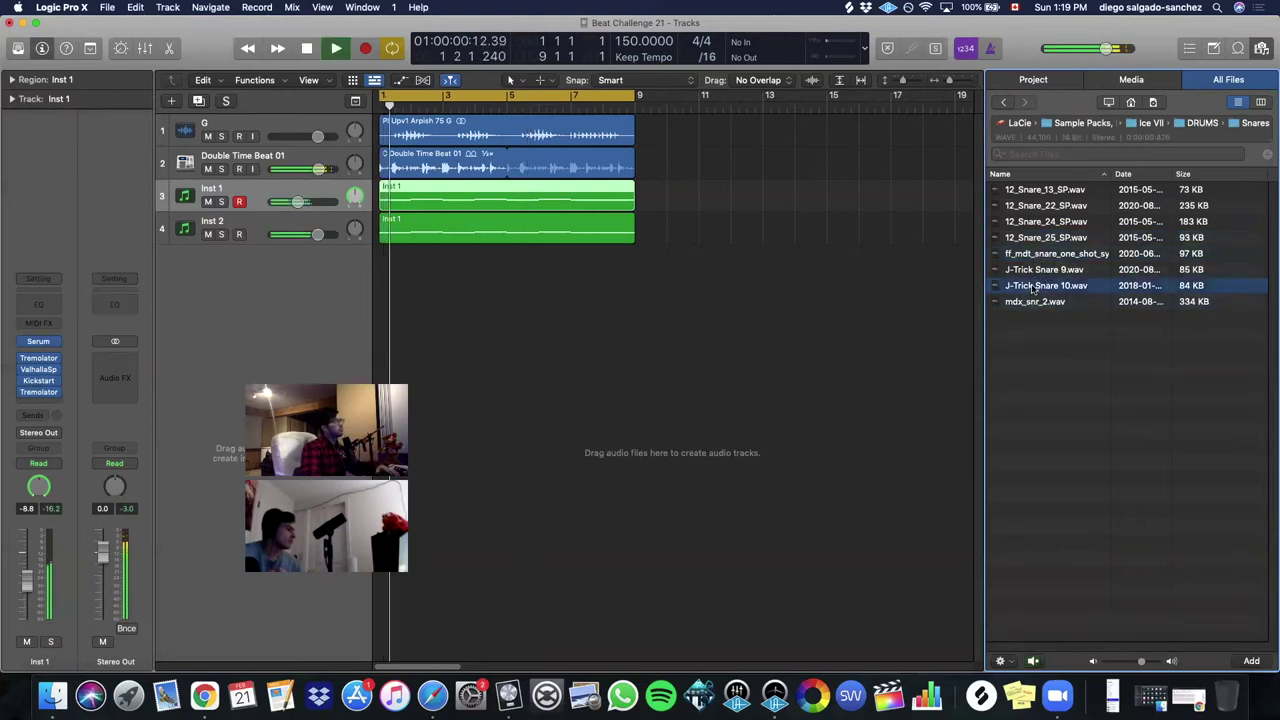
{"action": "left_click", "coordinate": [1036, 276]}
{"action": "left_click", "coordinate": [1040, 286]}
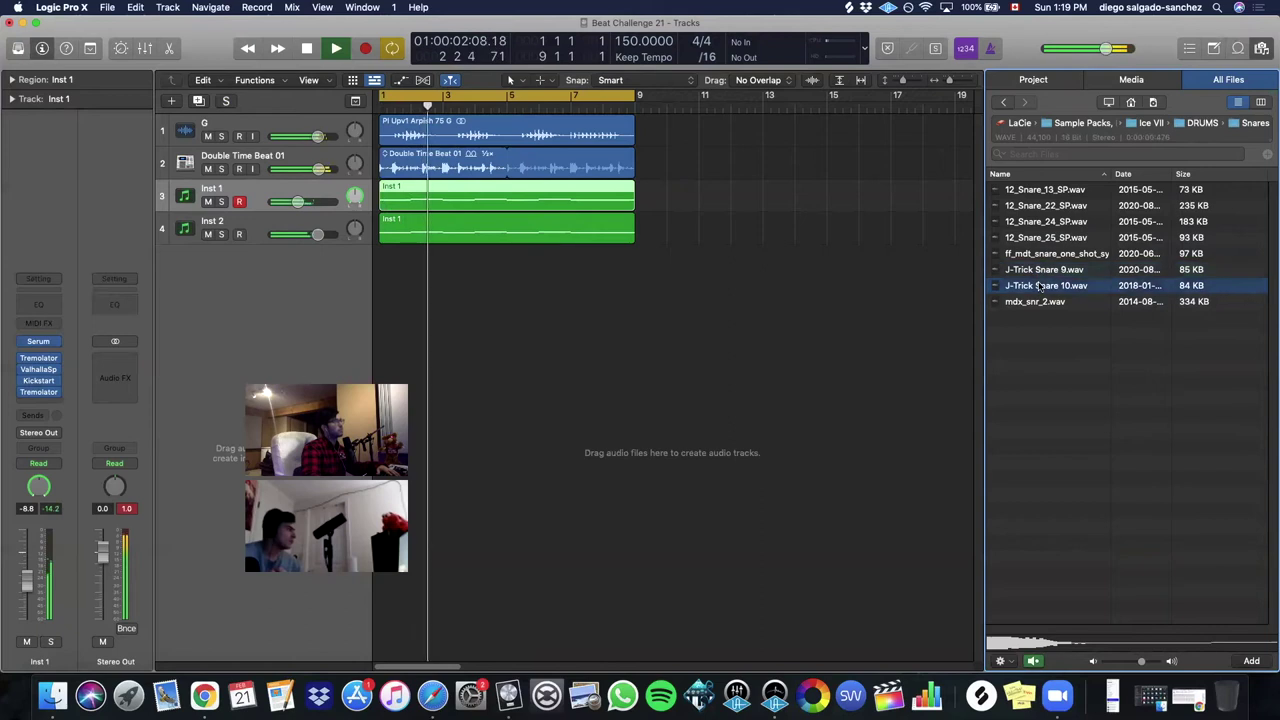
{"action": "key", "text": "space"}
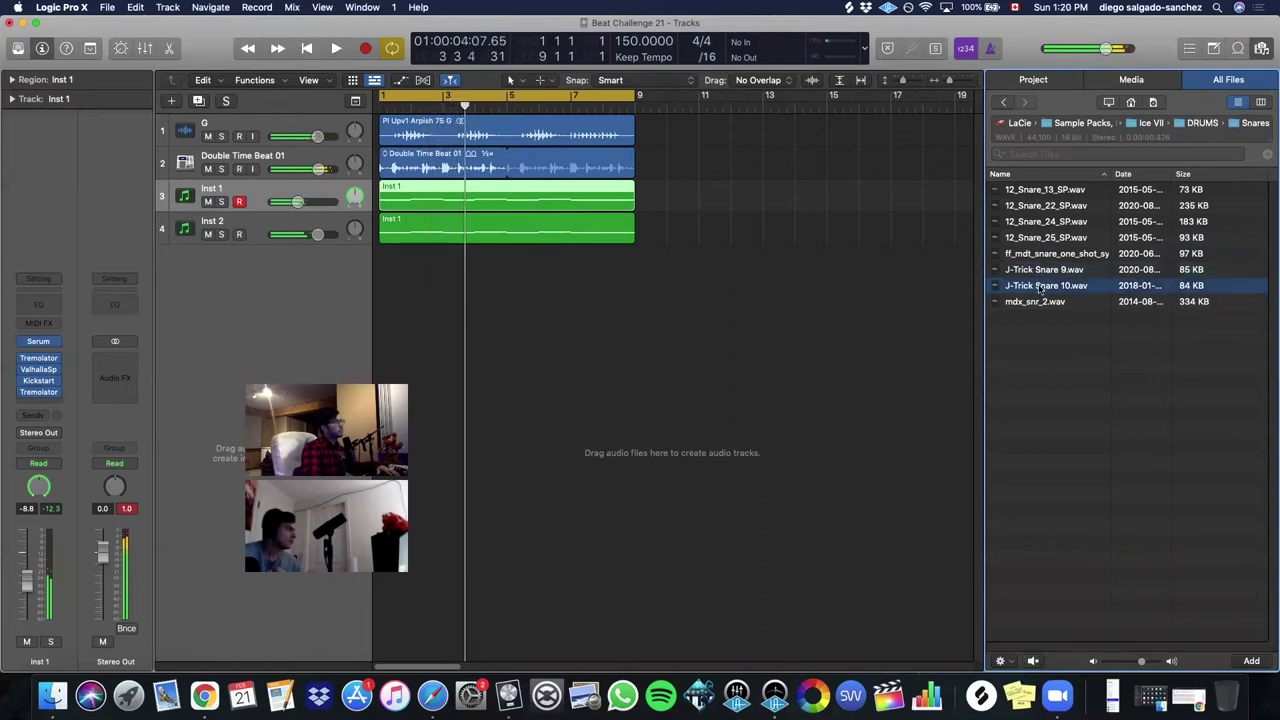
- Audition the four 12_Snare samples and the ff_mdt_snare_one_shot sample without the beat
{"action": "left_click", "coordinate": [1044, 237]}
{"action": "left_click", "coordinate": [1036, 206]}
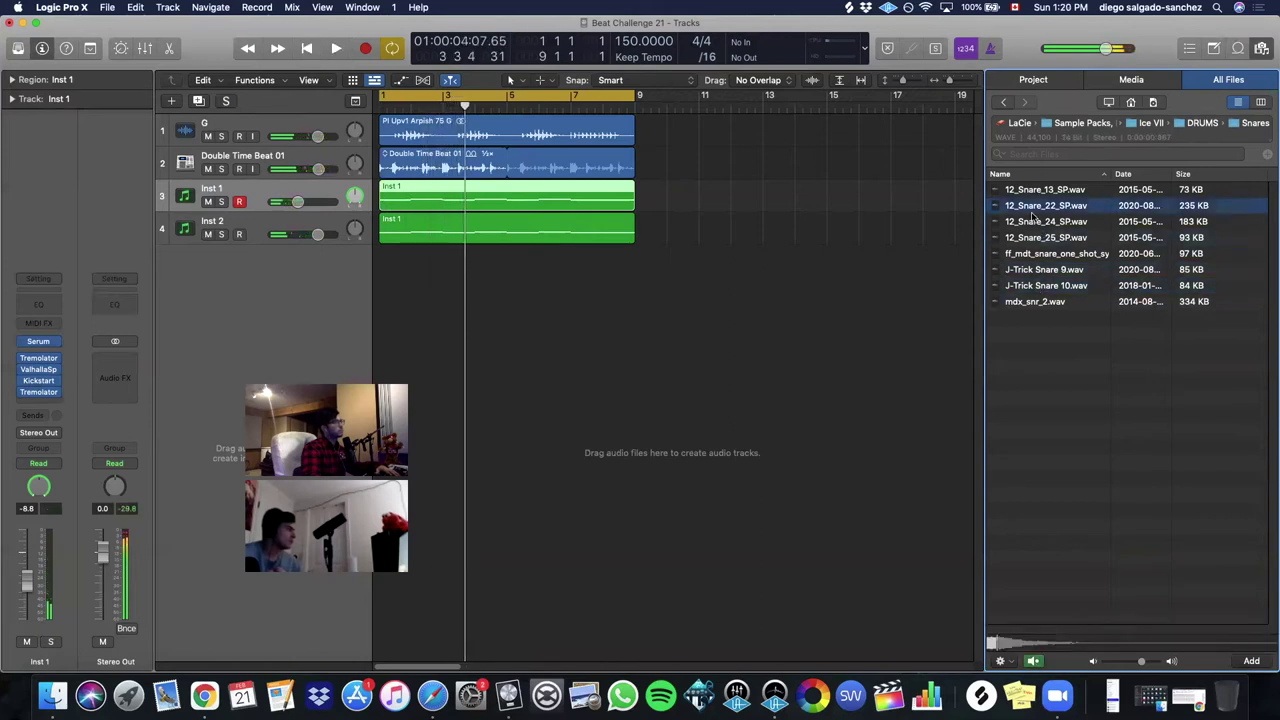
{"action": "left_click", "coordinate": [1034, 191]}
{"action": "left_click", "coordinate": [1034, 223]}
{"action": "left_click", "coordinate": [1033, 238]}
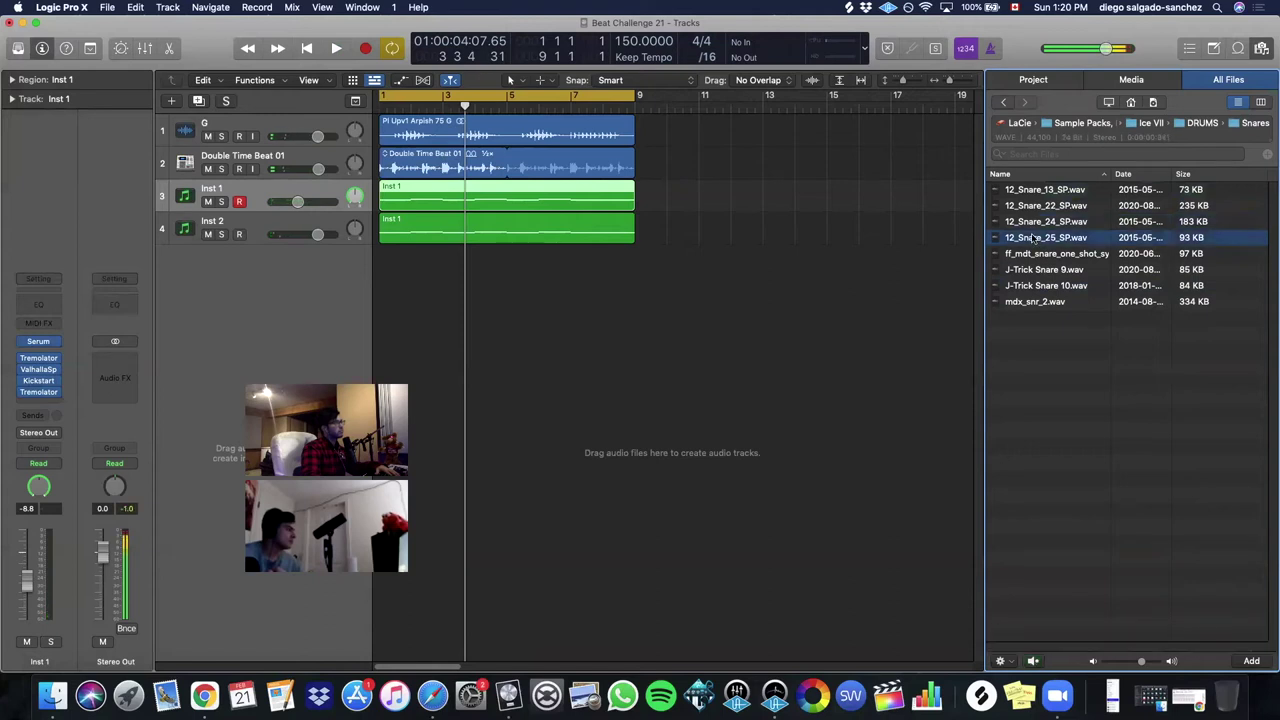
{"action": "left_click", "coordinate": [1037, 254]}
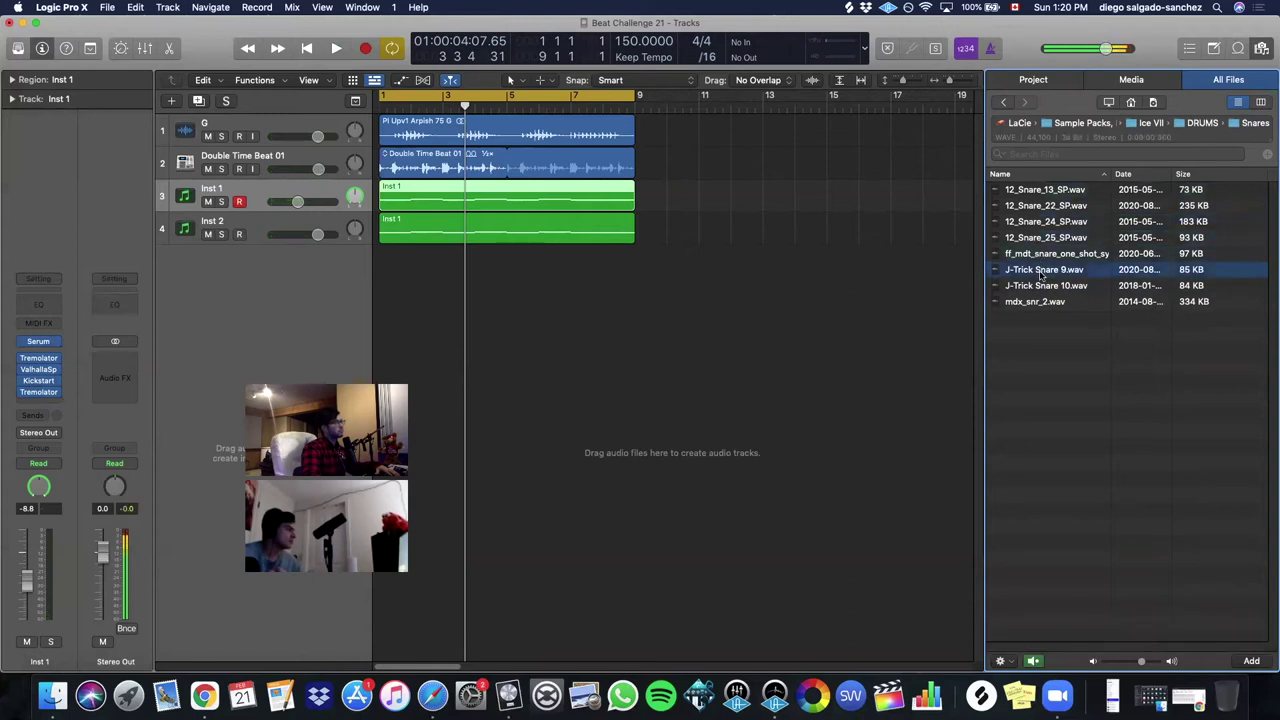
- Try the ff_mdt_snare_one_shot and 12_Snare_25_SP samples on a new track, undoing each placement
{"action": "left_click_drag", "start_coordinate": [1043, 257], "coordinate": [400, 350]}
{"action": "key", "text": "space"}
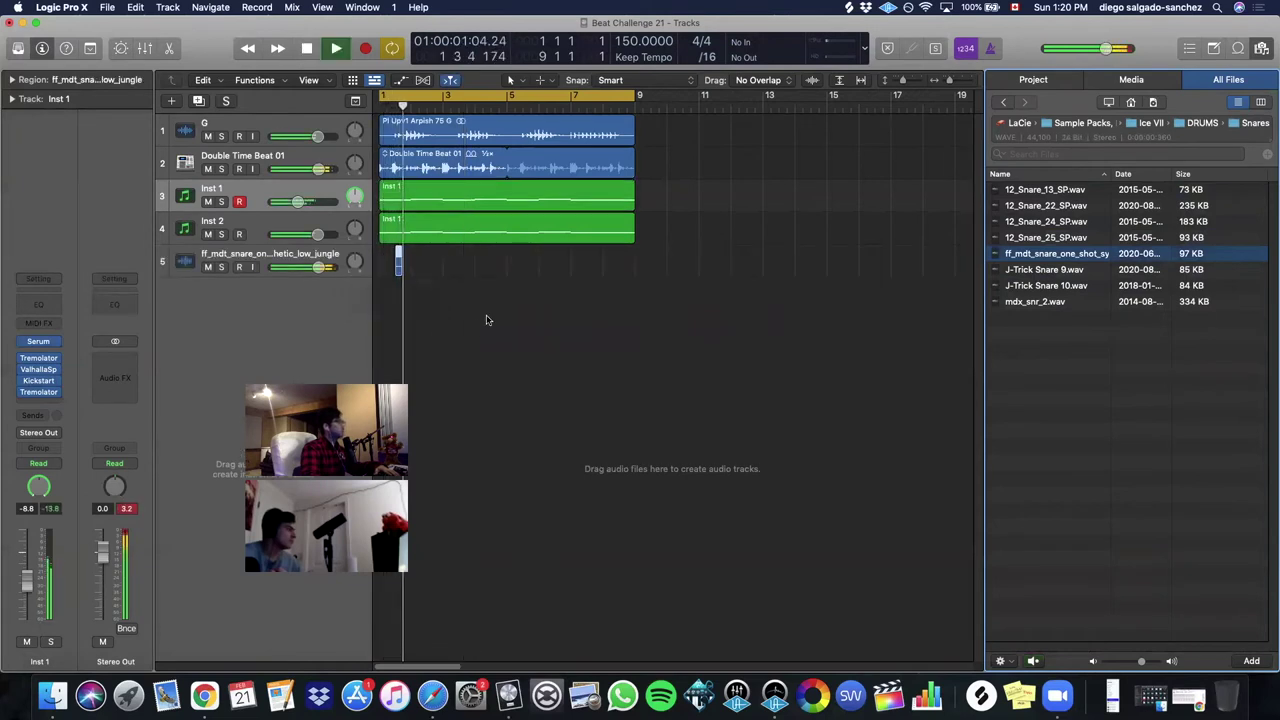
{"action": "key", "text": "space"}
{"action": "key", "text": "super+z"}
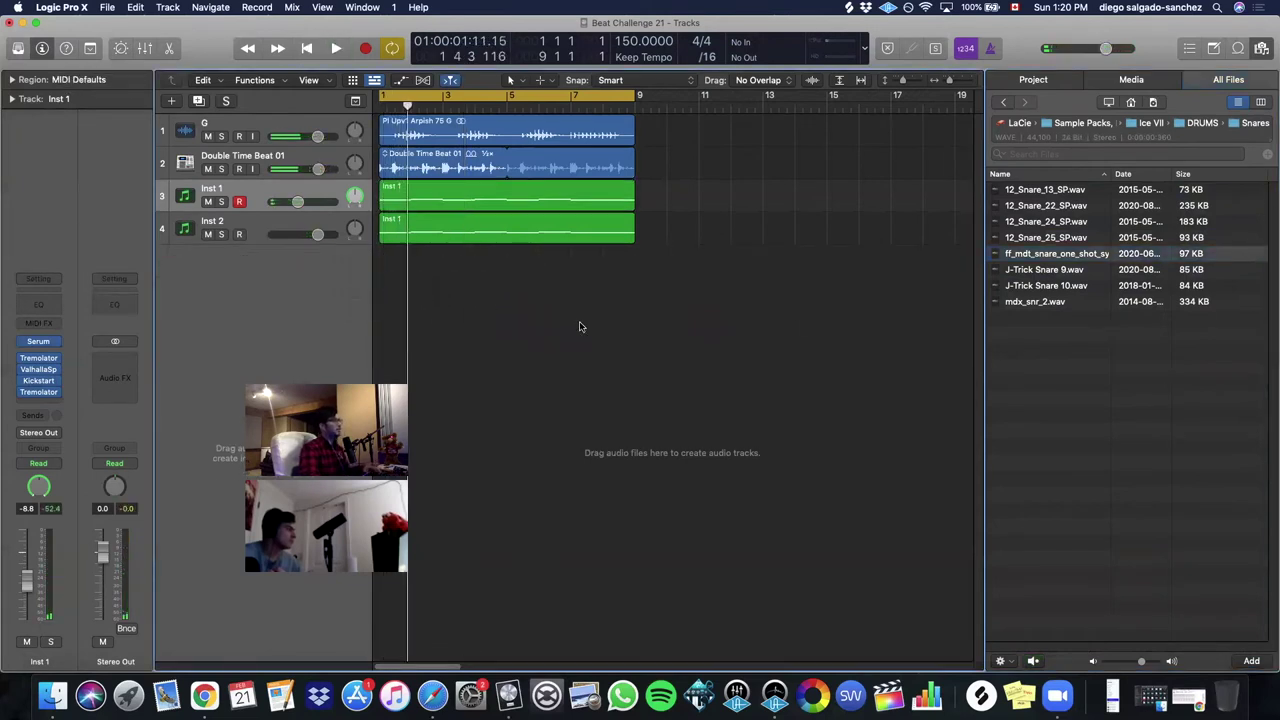
{"action": "left_click", "coordinate": [1048, 239]}
{"action": "left_click_drag", "start_coordinate": [1048, 239], "coordinate": [598, 318]}
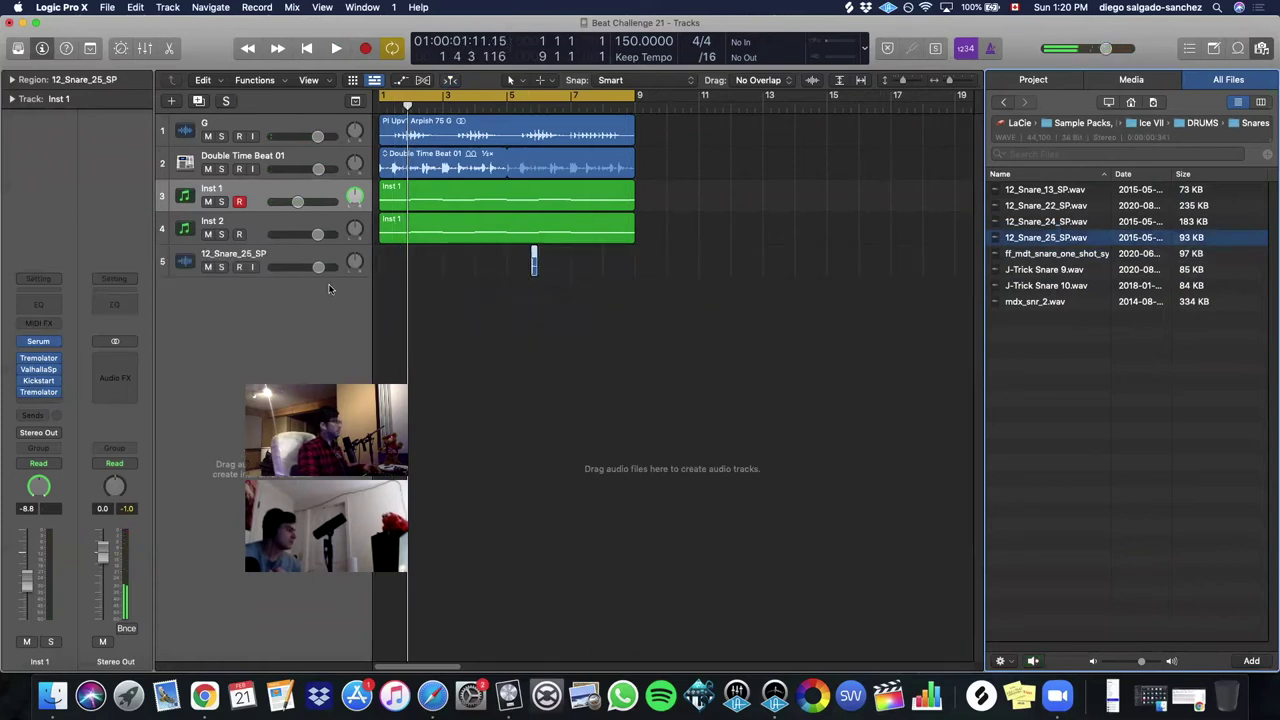
{"action": "key", "text": "super+z"}
- Place mdx_snr_2.wav on a new audio track at beat 3 of bar 1 and play it with the beat
{"action": "left_click", "coordinate": [1035, 301]}
{"action": "left_click_drag", "start_coordinate": [1035, 301], "coordinate": [393, 297]}
{"action": "key", "text": "space"}
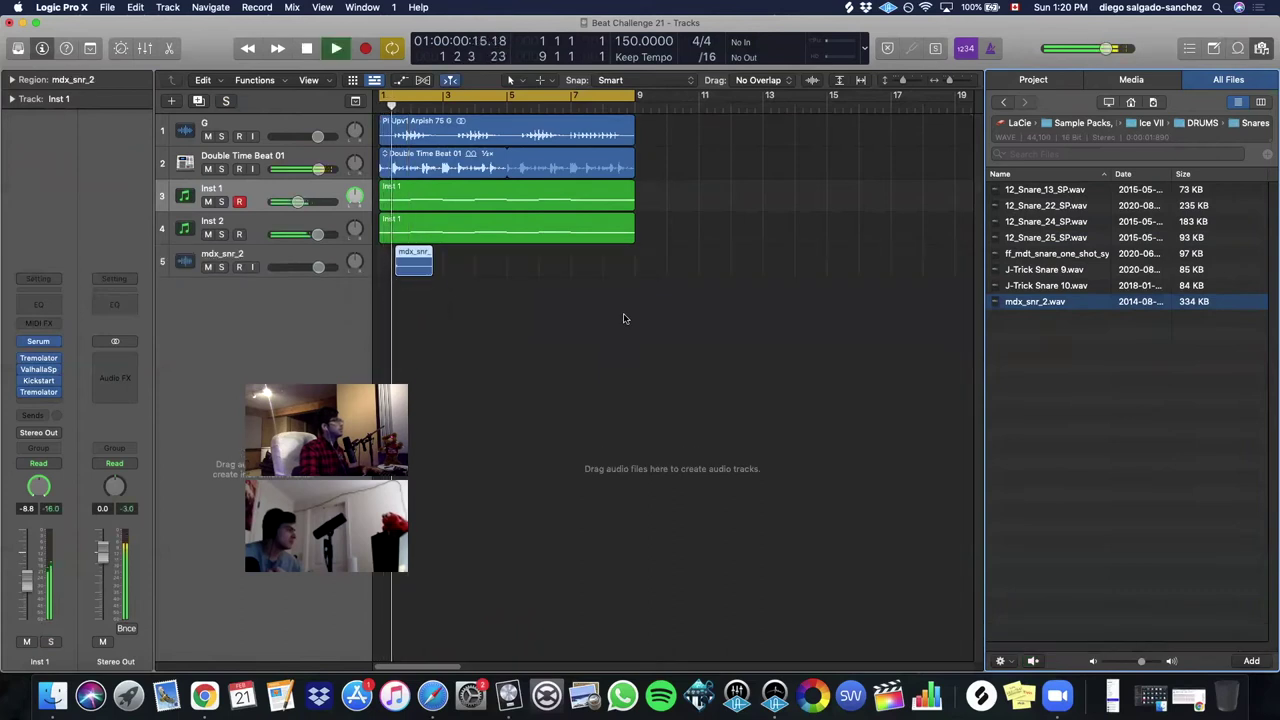
{"action": "key", "text": "space"}
- Try a copy of the mdx_snr_2 region at beat 3 of bar 3 and play it back
{"action": "left_click", "coordinate": [422, 270]}
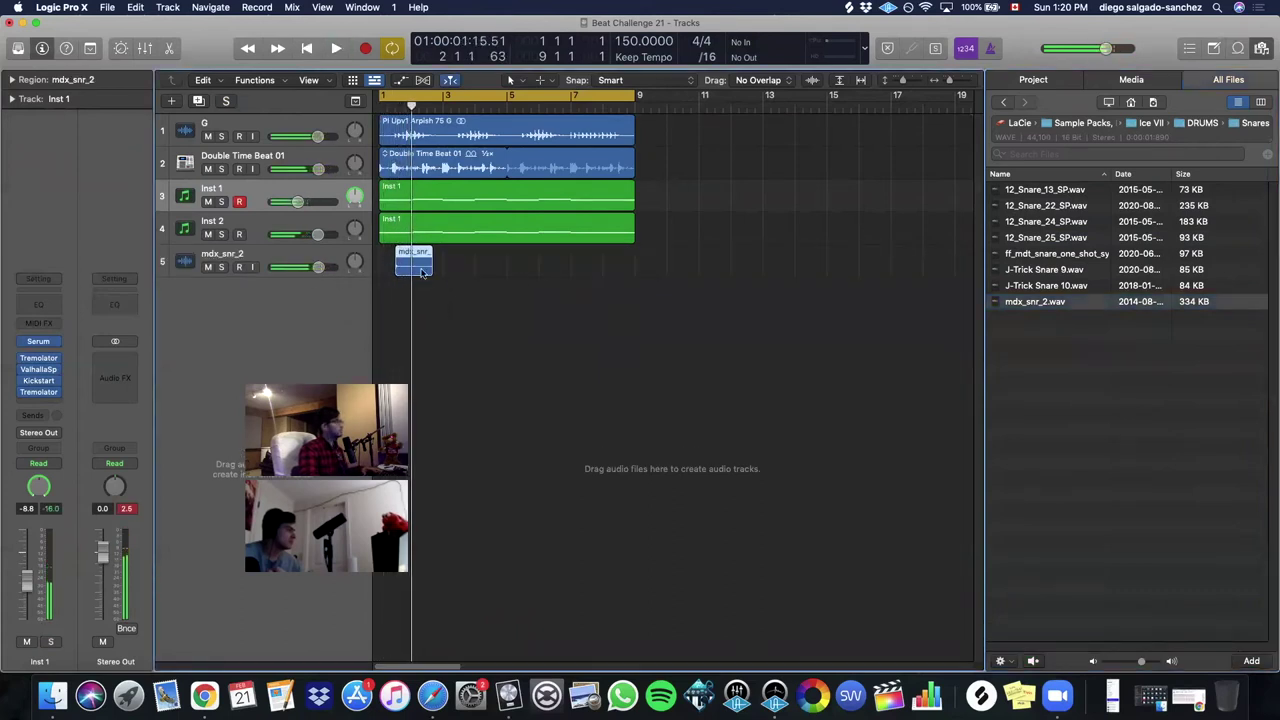
{"action": "left_click_drag", "start_coordinate": [415, 272], "coordinate": [478, 268]}
{"action": "key", "text": "space"}
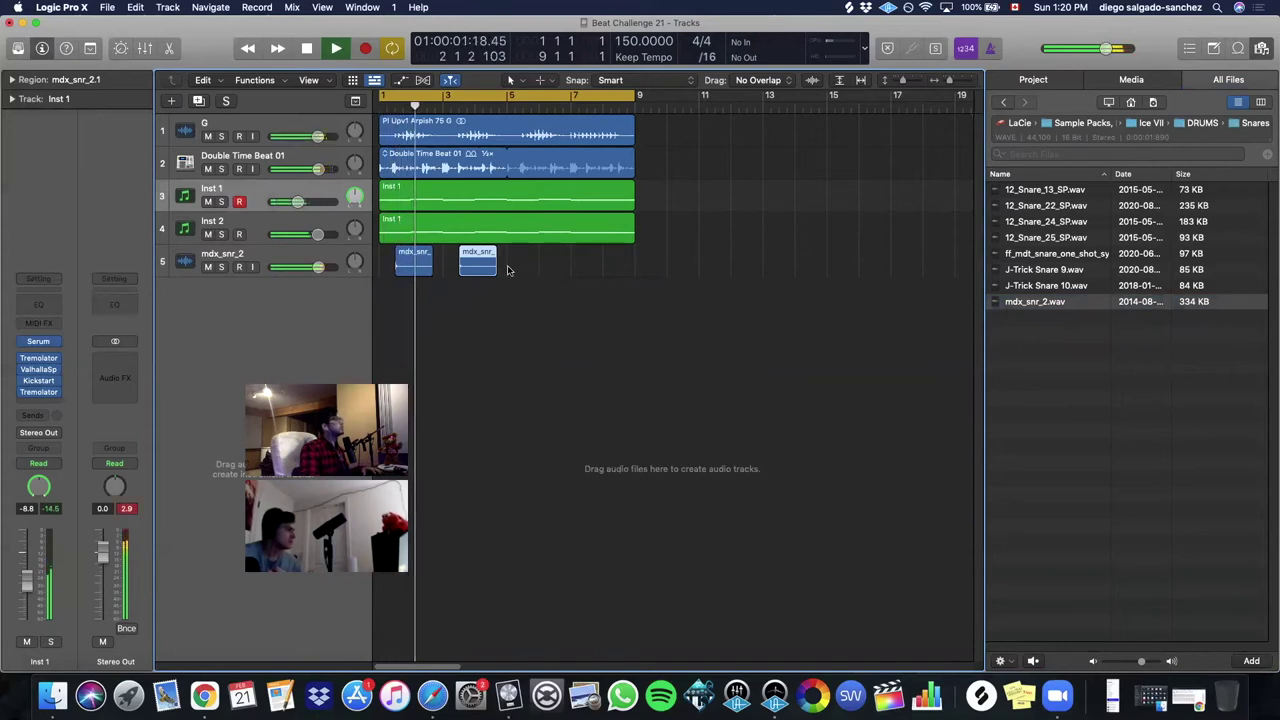
{"action": "key", "text": "super+Right"}
{"action": "key", "text": "super+Right"}
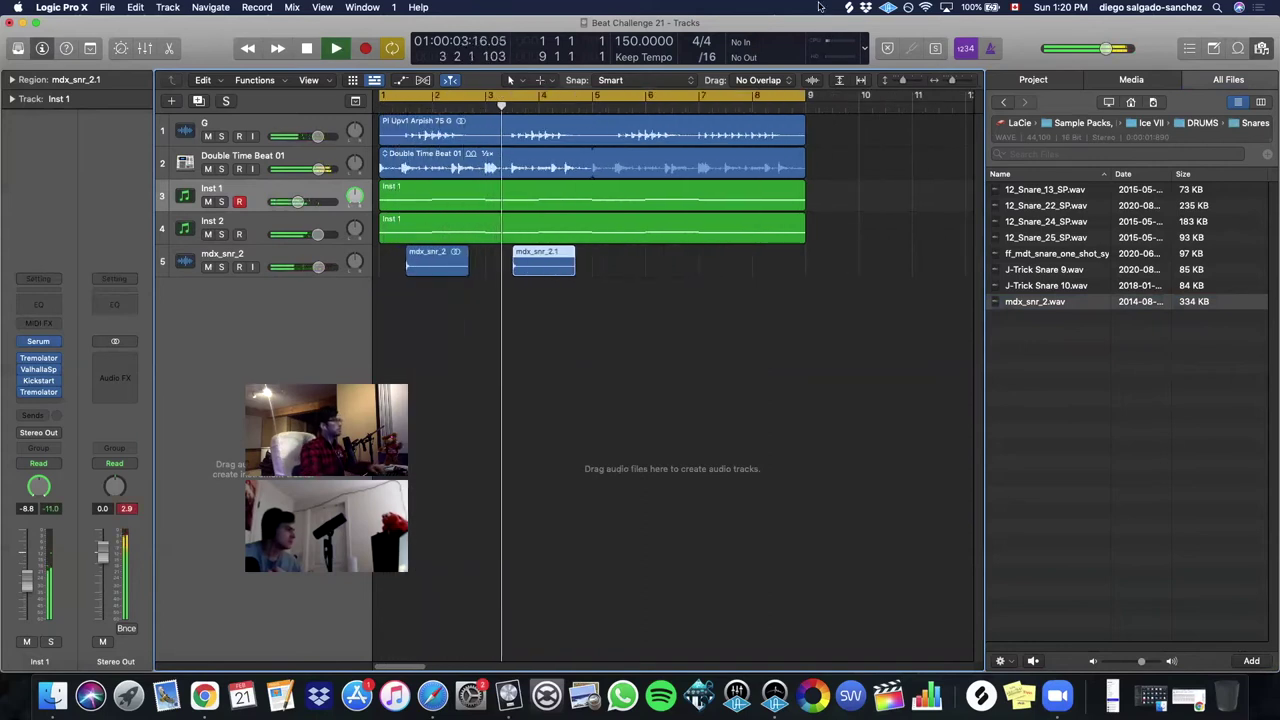
{"action": "key", "text": "space"}
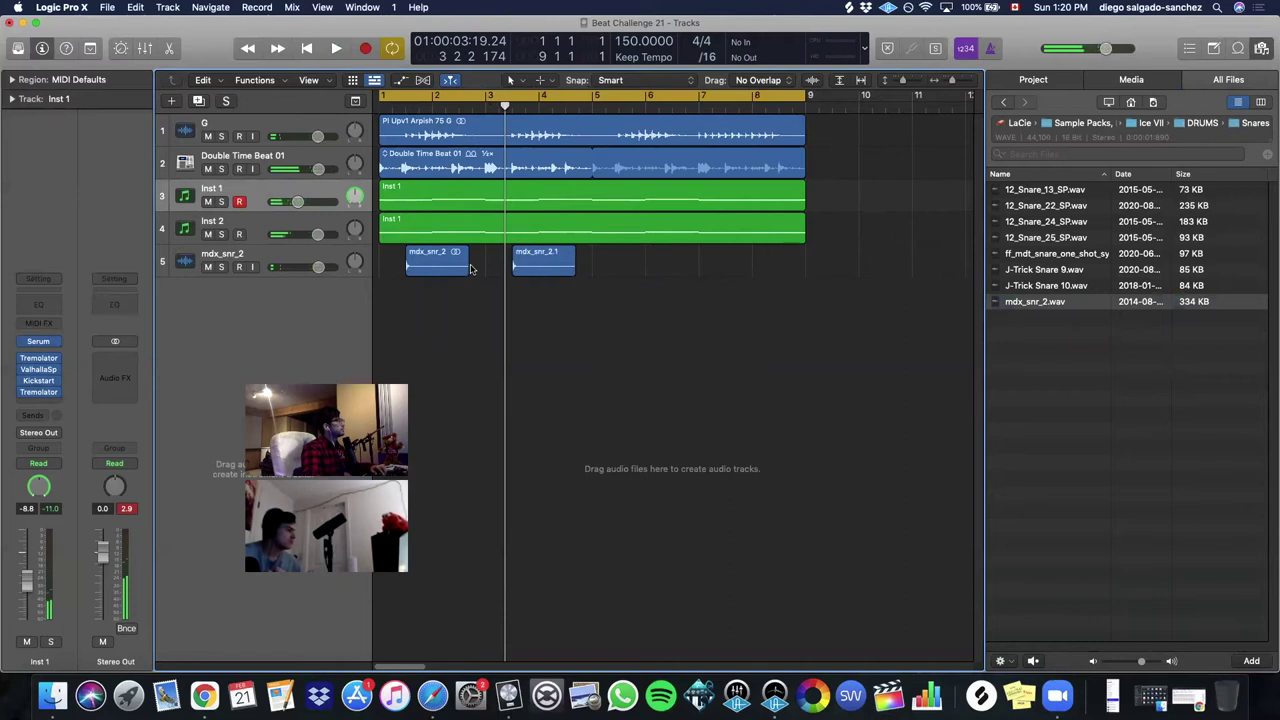
- Shorten the first mdx_snr_2 region to end just after bar 2 starts, and delete the copy in bar 3
{"action": "left_click_drag", "start_coordinate": [465, 265], "coordinate": [442, 270]}
{"action": "left_click", "coordinate": [545, 260]}
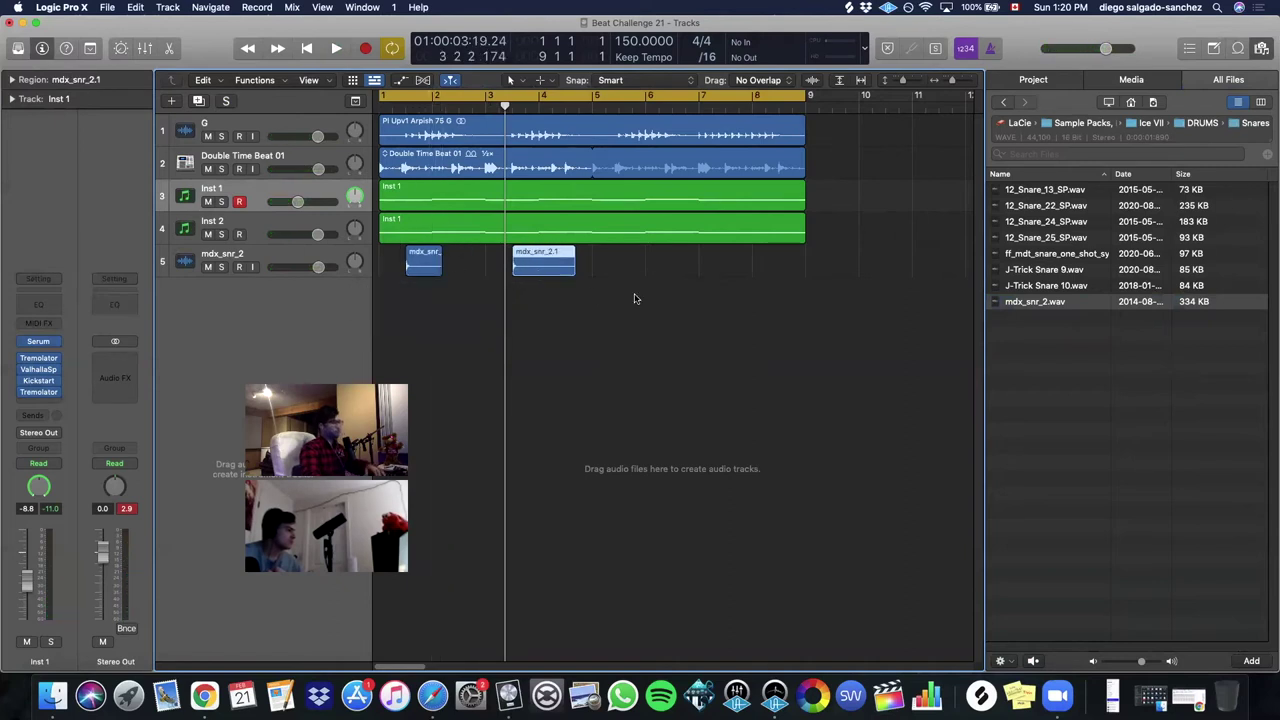
{"action": "key", "text": "Delete"}
- Copy the shortened snare region to beat 3 of every bar through bar 8 and play back the pattern
{"action": "left_click_drag", "start_coordinate": [422, 271], "coordinate": [476, 271]}
{"action": "key", "text": "Return"}
{"action": "key", "text": "space"}
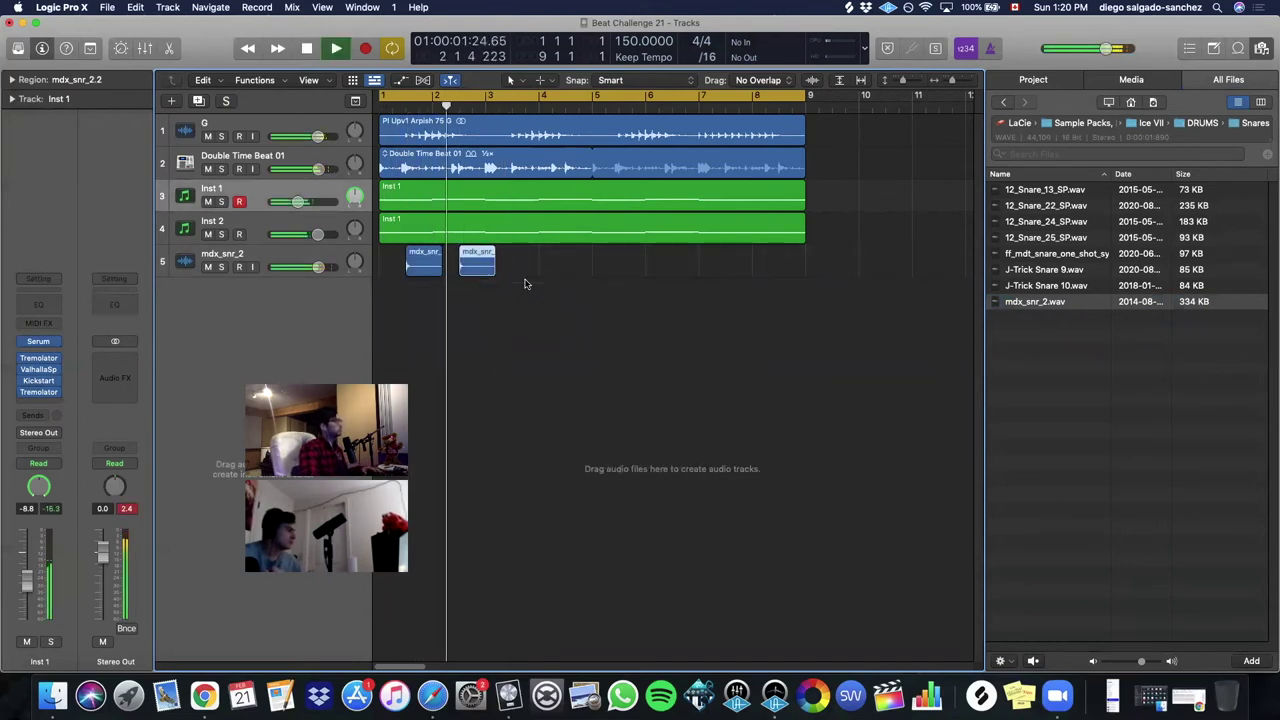
{"action": "left_click_drag", "start_coordinate": [424, 271], "coordinate": [531, 272]}
{"action": "left_click_drag", "start_coordinate": [418, 270], "coordinate": [631, 271]}
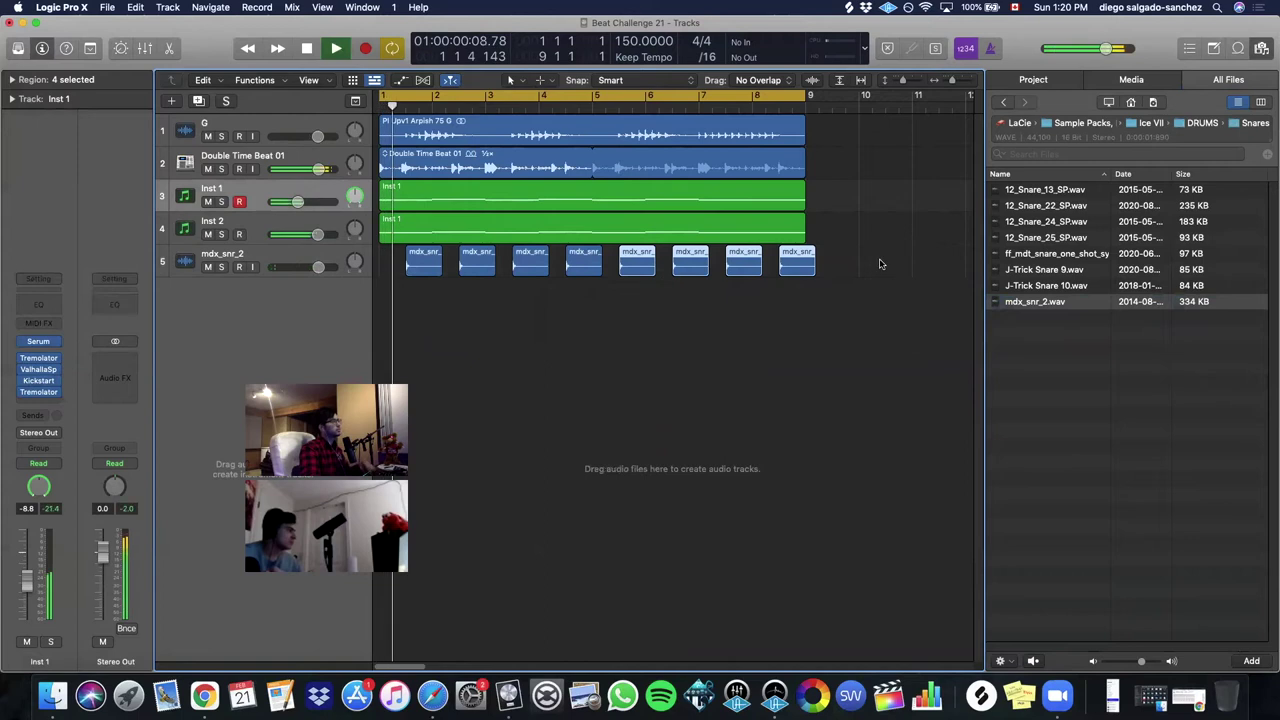
{"action": "left_click", "coordinate": [880, 264]}
{"action": "key", "text": "super+Left"}
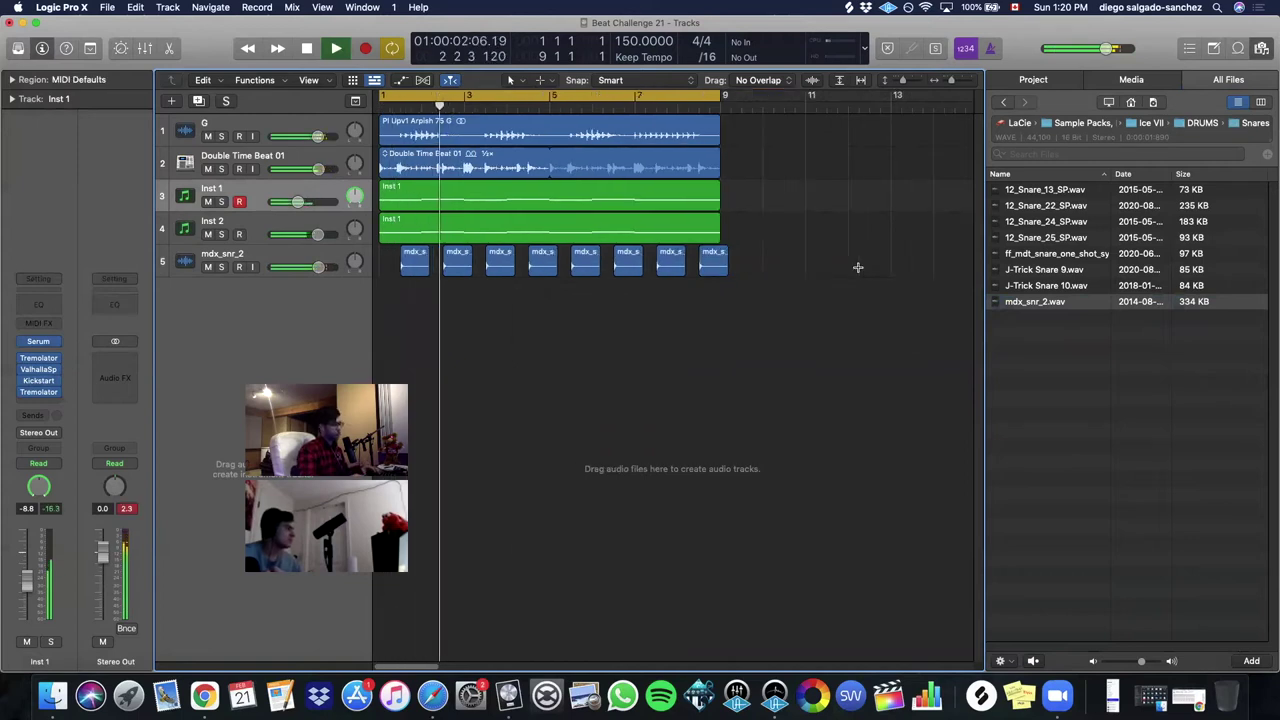
{"action": "scroll", "coordinate": [858, 267], "scroll_direction": "down", "scroll_amount": 2}
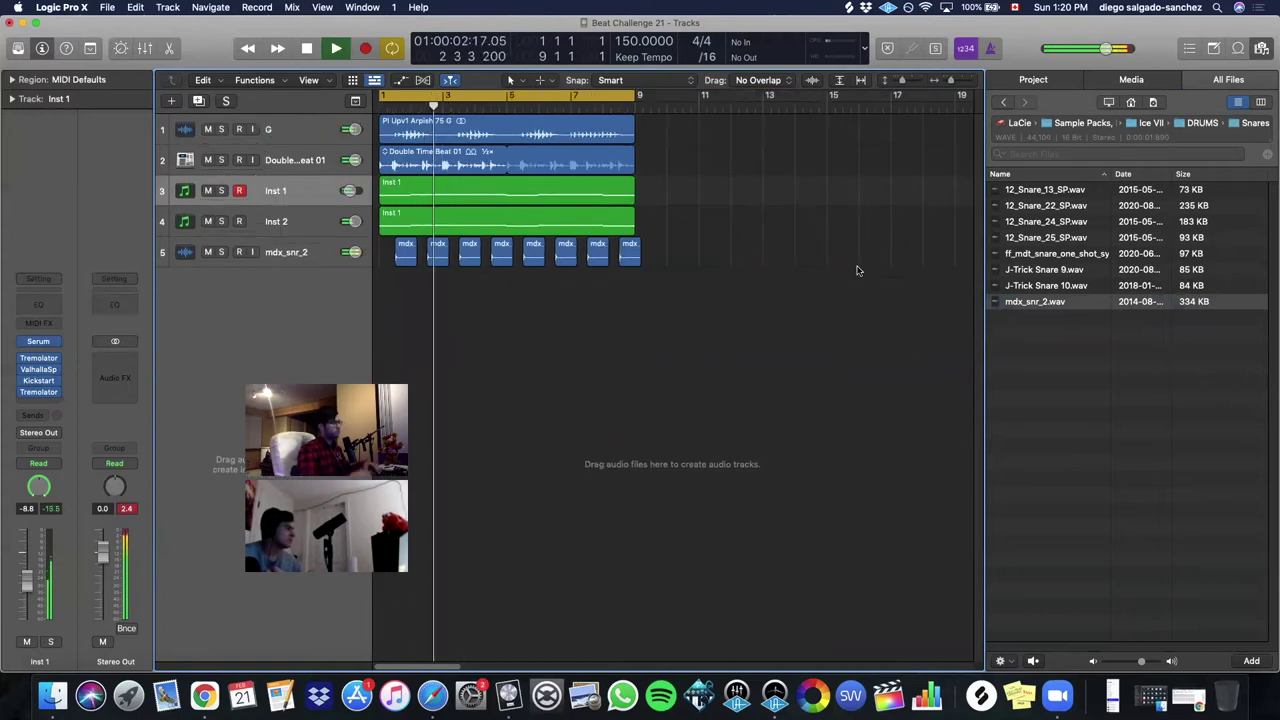
{"action": "key", "text": "space"}
- Switch the mdx_snr_2 track's pan control to stereo pan
{"action": "left_click", "coordinate": [315, 258]}
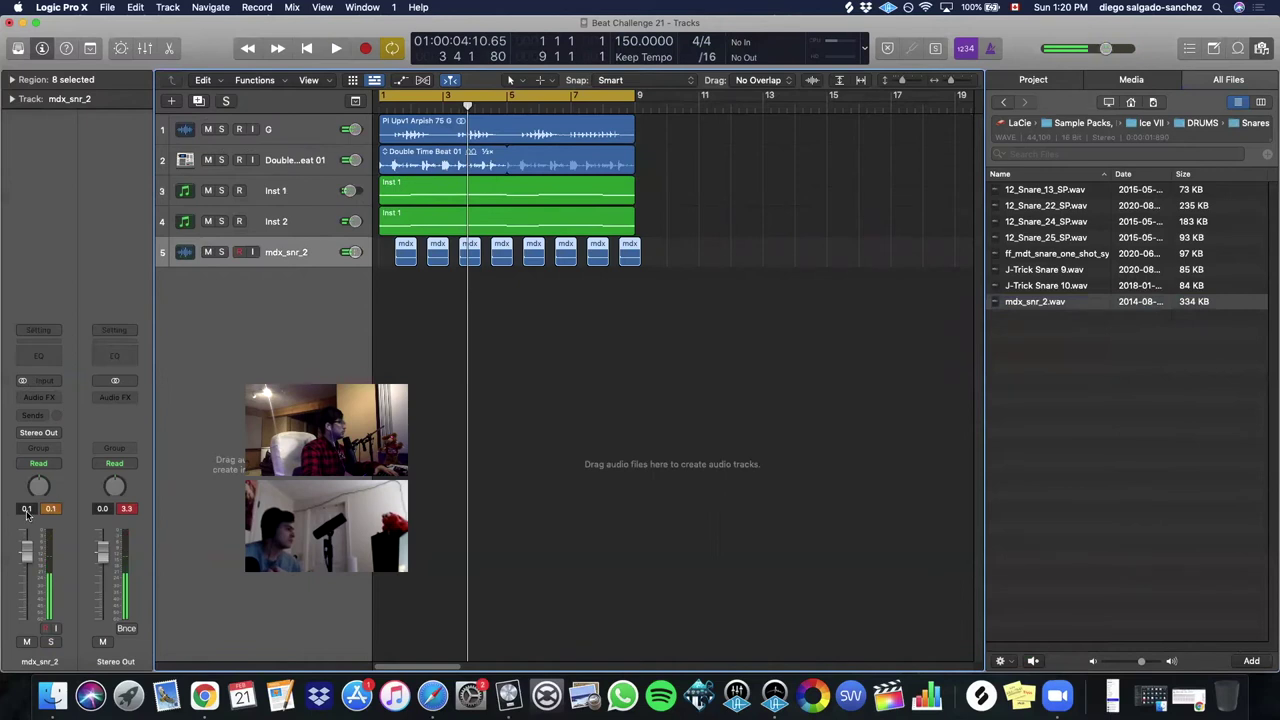
{"action": "right_click", "coordinate": [40, 487]}
{"action": "left_click", "coordinate": [50, 504]}
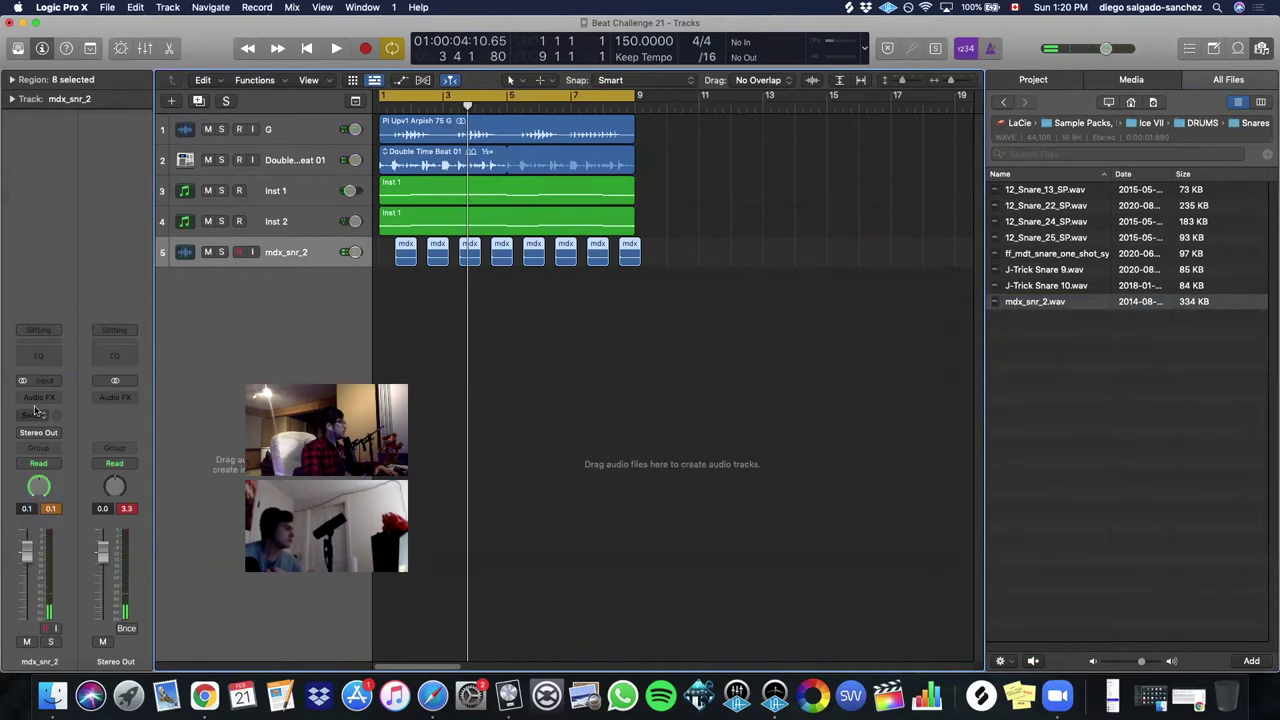
- Insert Voxengo SPAN in stereo on mdx_snr_2 and examine the snare's spectrum in HIGH RES mode during playback
{"action": "left_click", "coordinate": [39, 398]}
{"action": "mouse_move", "coordinate": [50, 643]}
{"action": "mouse_move", "coordinate": [200, 620]}
{"action": "mouse_move", "coordinate": [258, 632]}
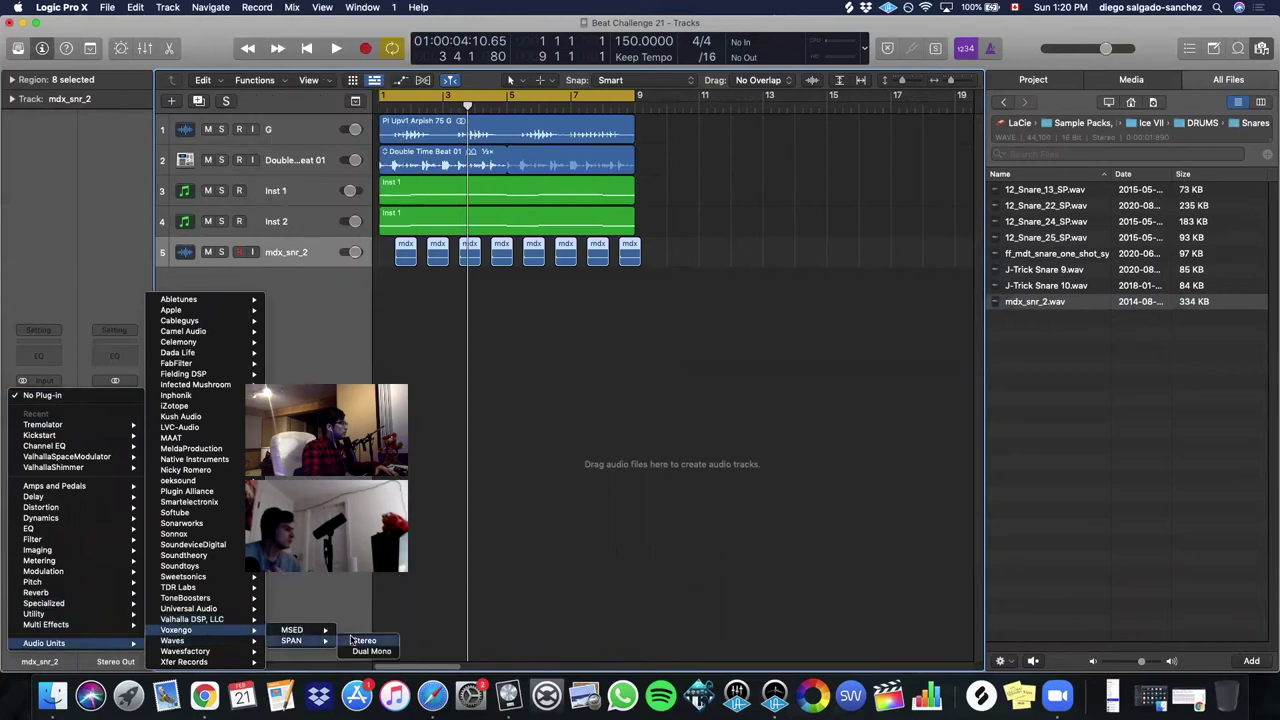
{"action": "left_click", "coordinate": [364, 640]}
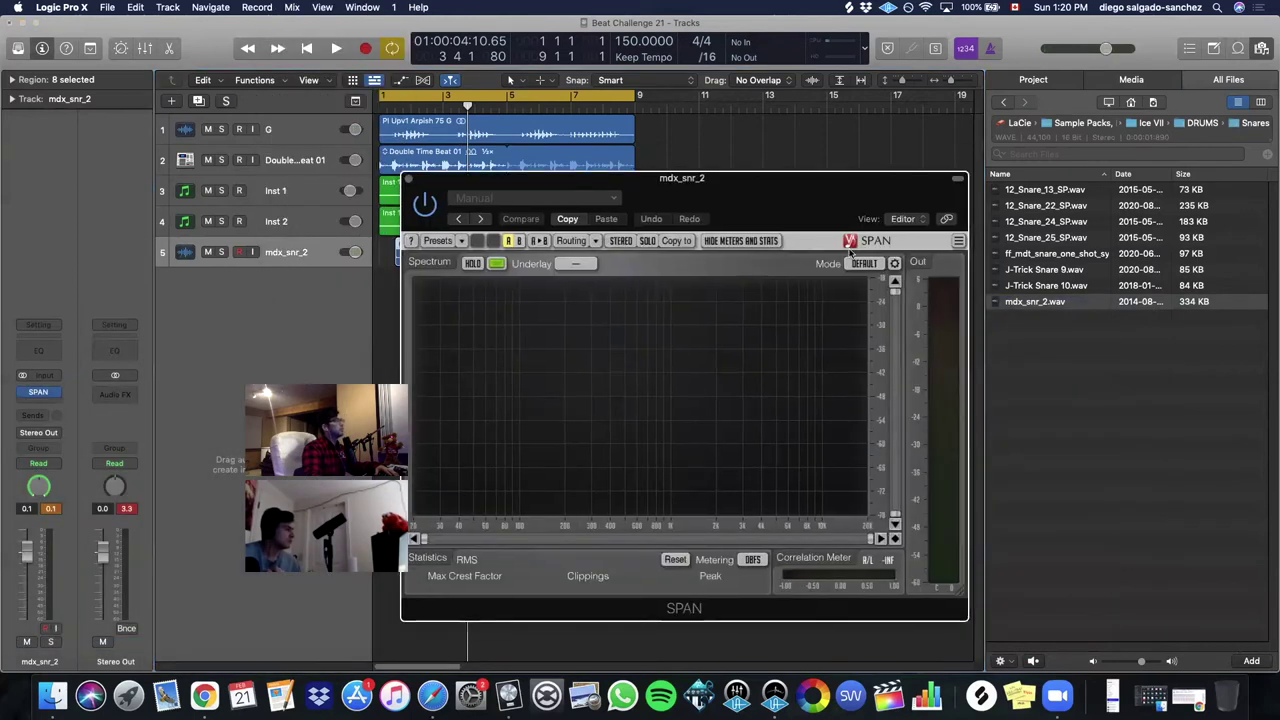
{"action": "left_click", "coordinate": [864, 263]}
{"action": "left_click", "coordinate": [868, 317]}
{"action": "key", "text": "Return"}
{"action": "key", "text": "space"}
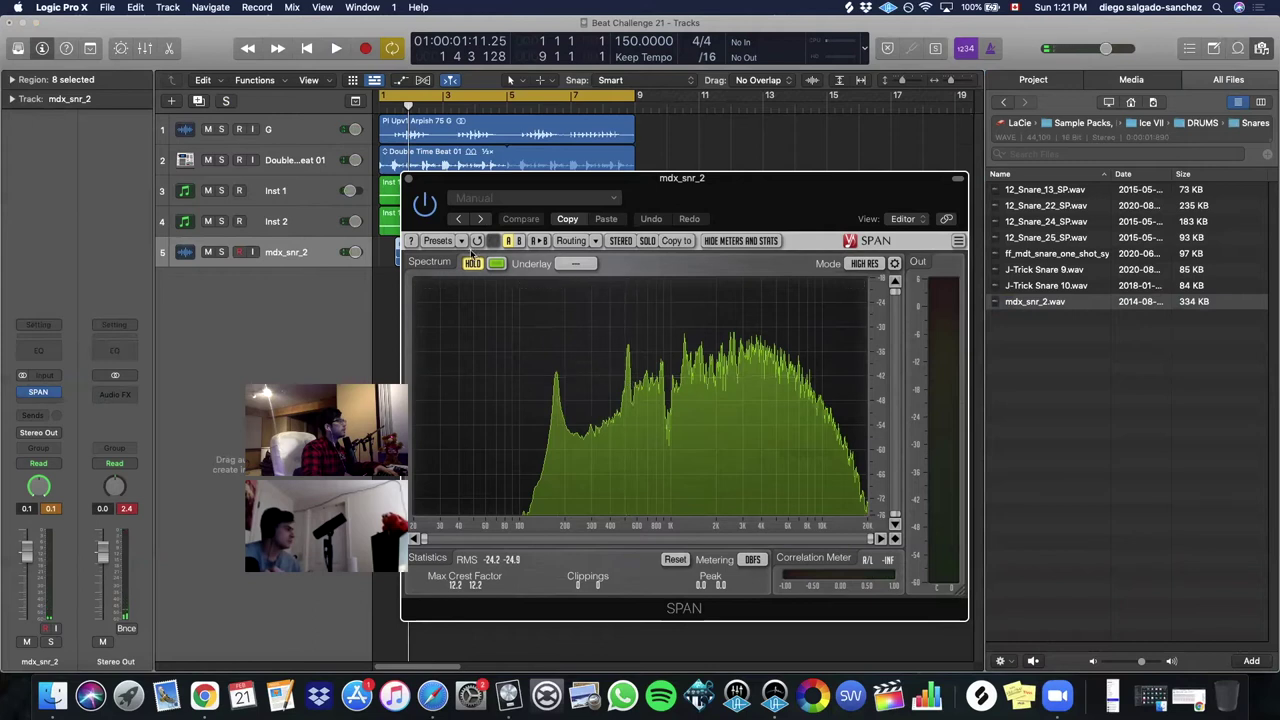
- Close SPAN and remove it from the mdx_snr_2 track
{"action": "left_click", "coordinate": [407, 180]}
{"action": "left_click", "coordinate": [45, 403]}
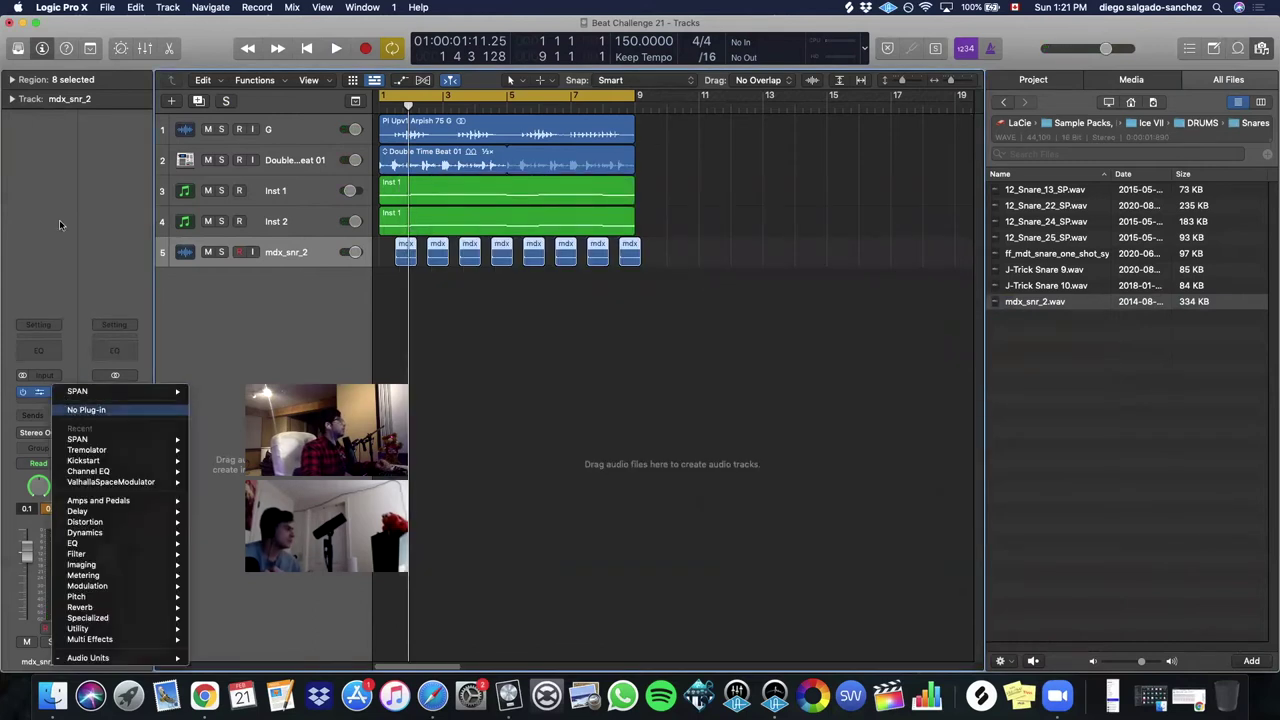
{"action": "left_click", "coordinate": [70, 414]}
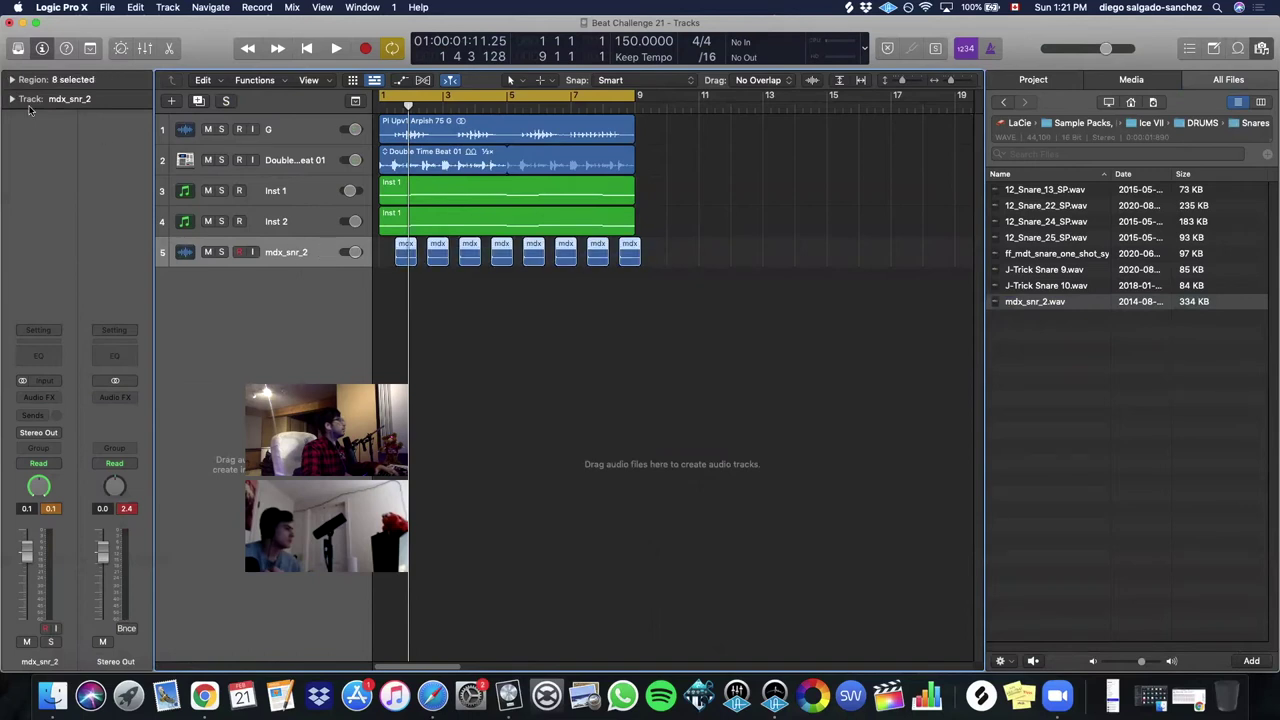
- Examine the additional region parameters of the selected snare regions while the beat plays
{"action": "left_click", "coordinate": [12, 80]}
{"action": "left_click", "coordinate": [10, 197]}
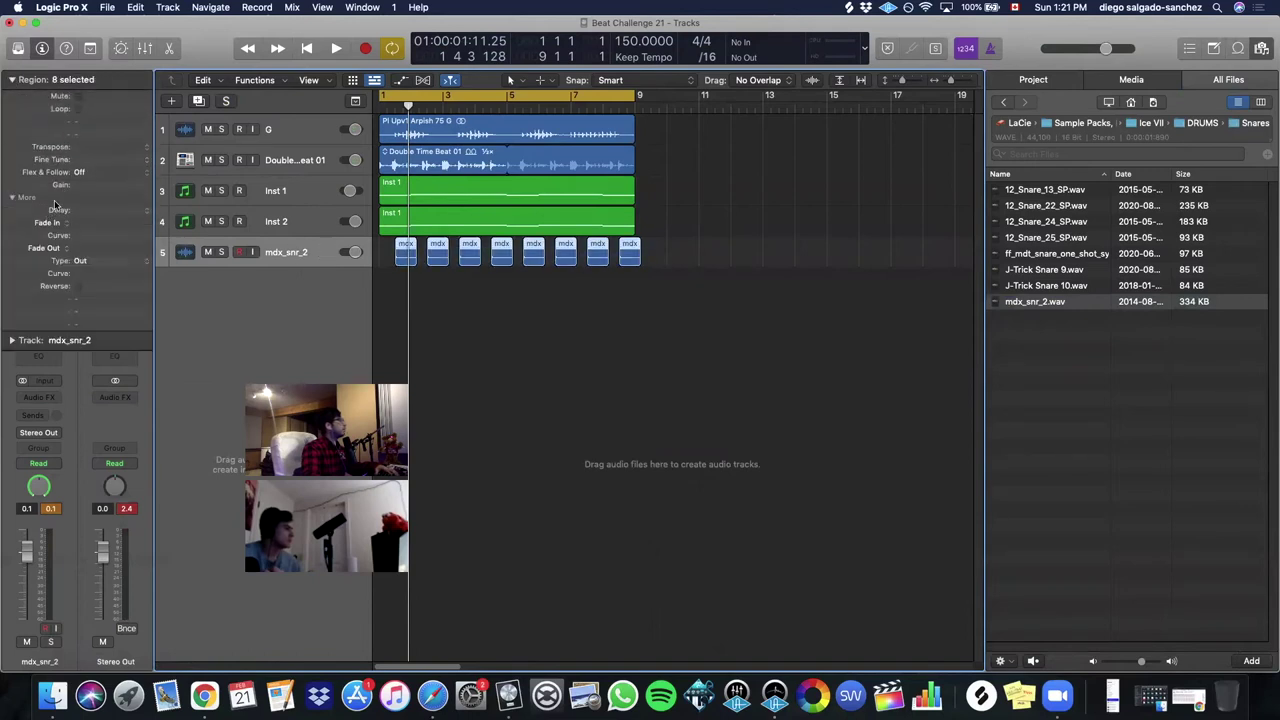
{"action": "key", "text": "Return"}
{"action": "key", "text": "space"}
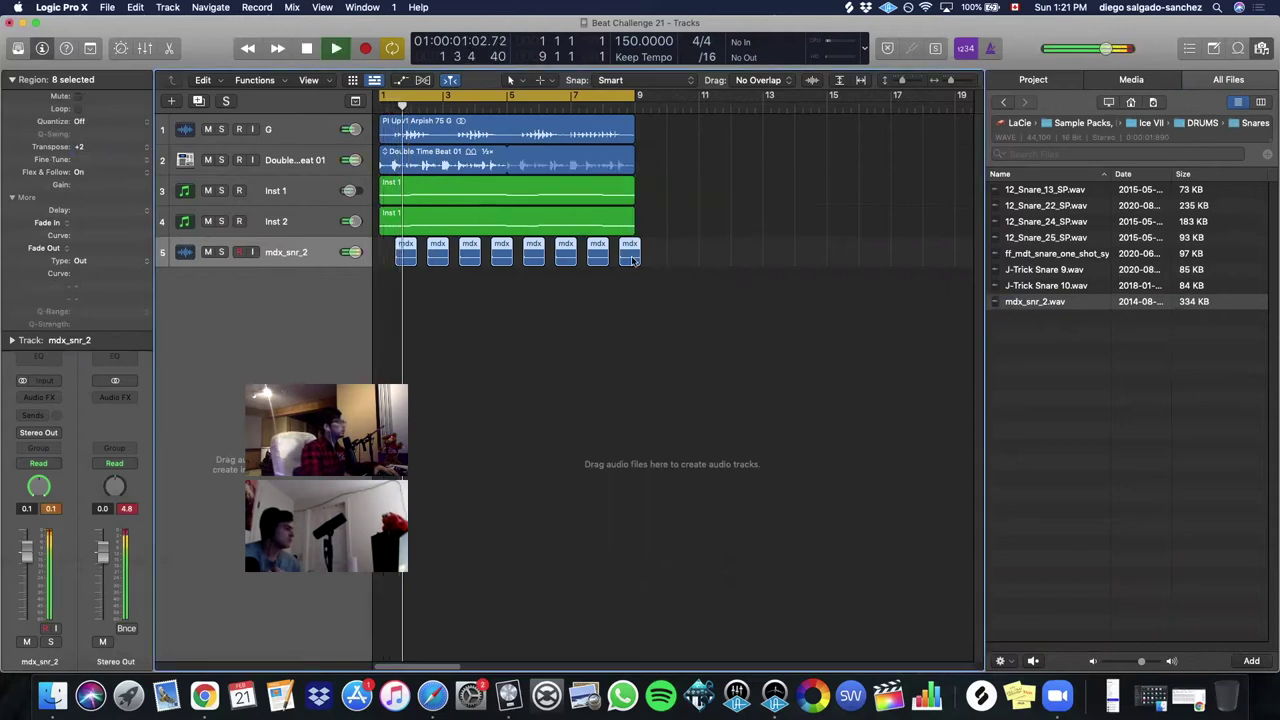
{"action": "left_click", "coordinate": [10, 80]}
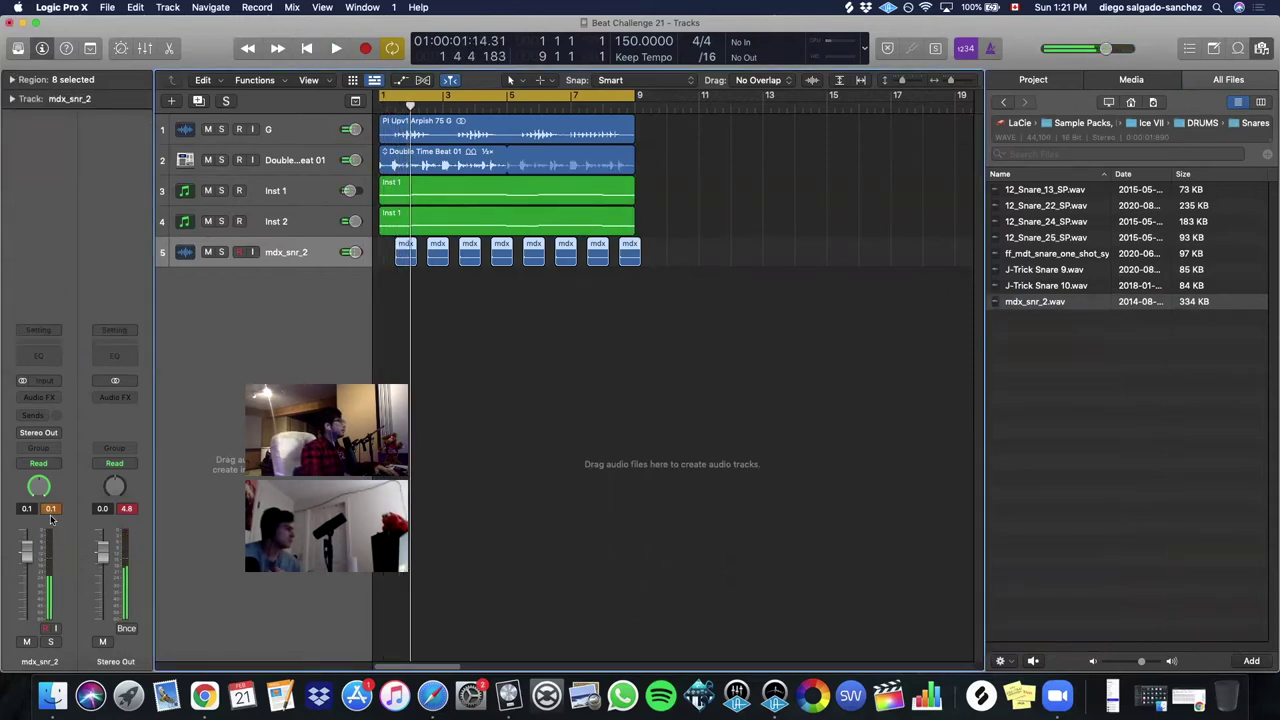
- Lower the mdx_snr_2 track's volume to -5.0 dB while playing back the beat
{"action": "key", "text": "space"}
{"action": "left_click_drag", "start_coordinate": [27, 552], "coordinate": [27, 572]}
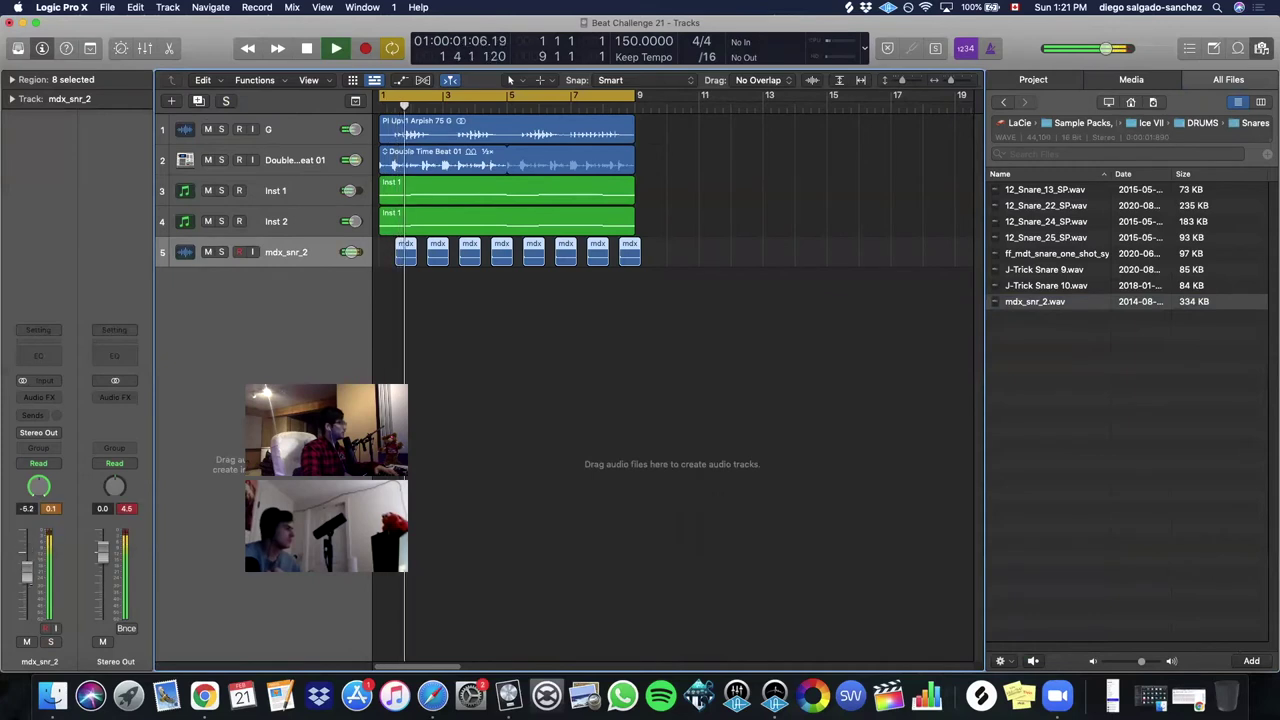
{"action": "key", "text": "space"}
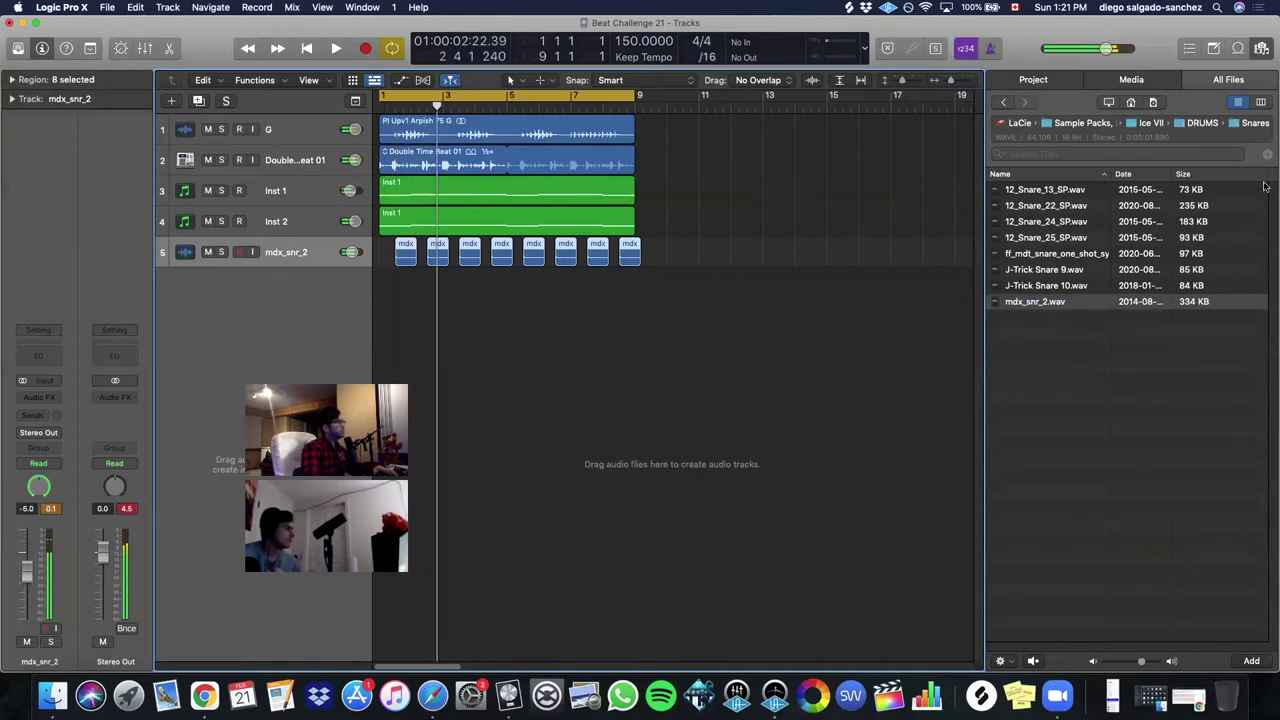
- Browse the sample packs to the Classic folder inside Xfer's Snares collection
{"action": "left_click", "coordinate": [1262, 50]}
{"action": "left_click", "coordinate": [1258, 49]}
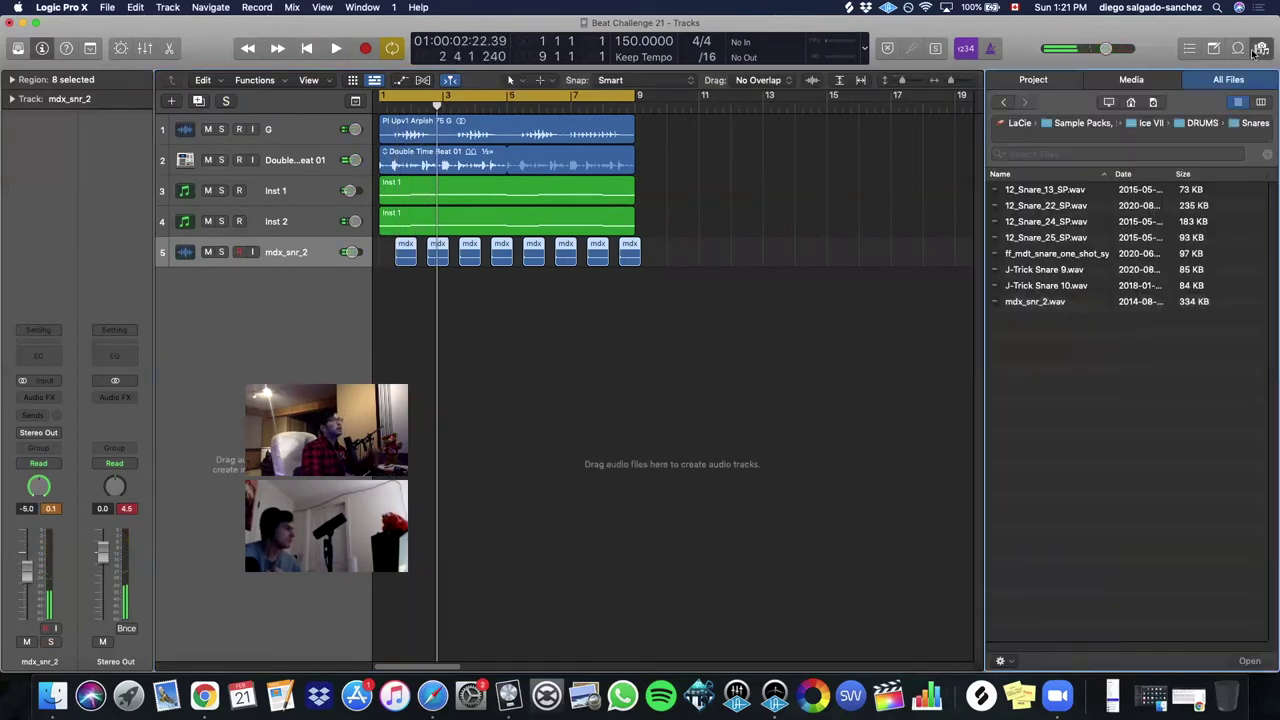
{"action": "left_click", "coordinate": [1093, 123]}
{"action": "scroll", "coordinate": [1075, 569], "scroll_direction": "down", "scroll_amount": 10}
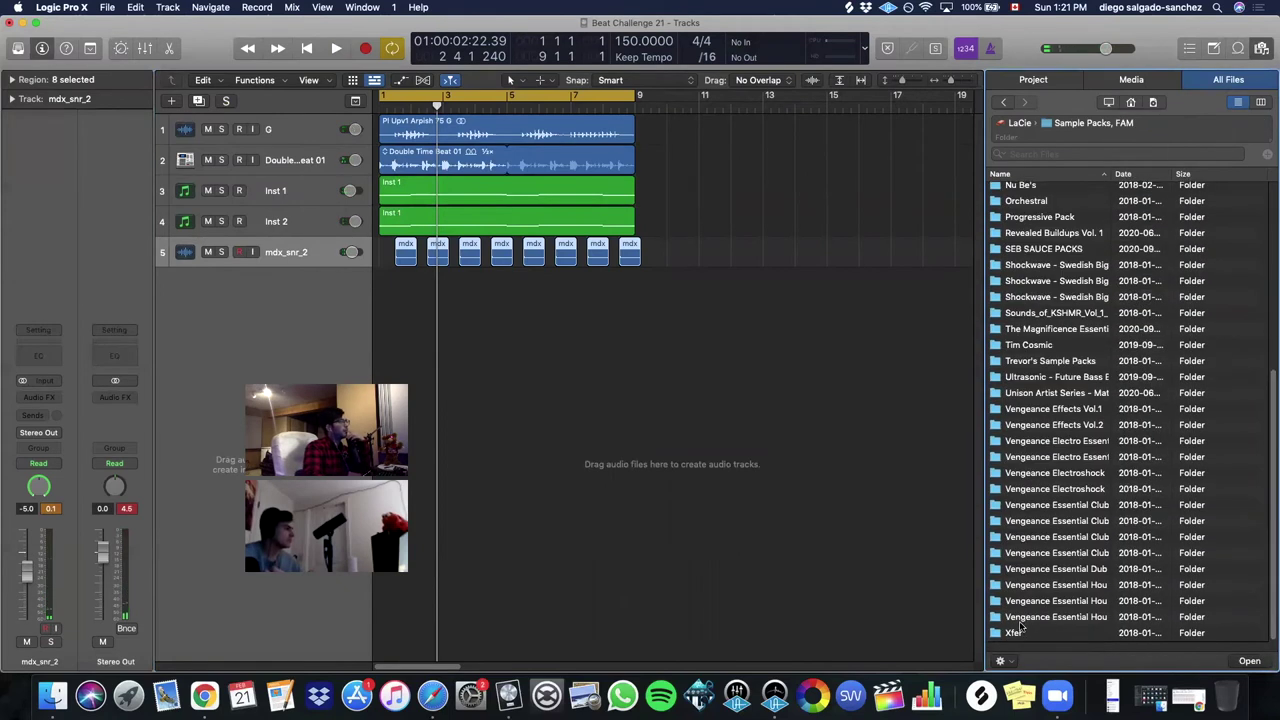
{"action": "double_click", "coordinate": [1022, 624]}
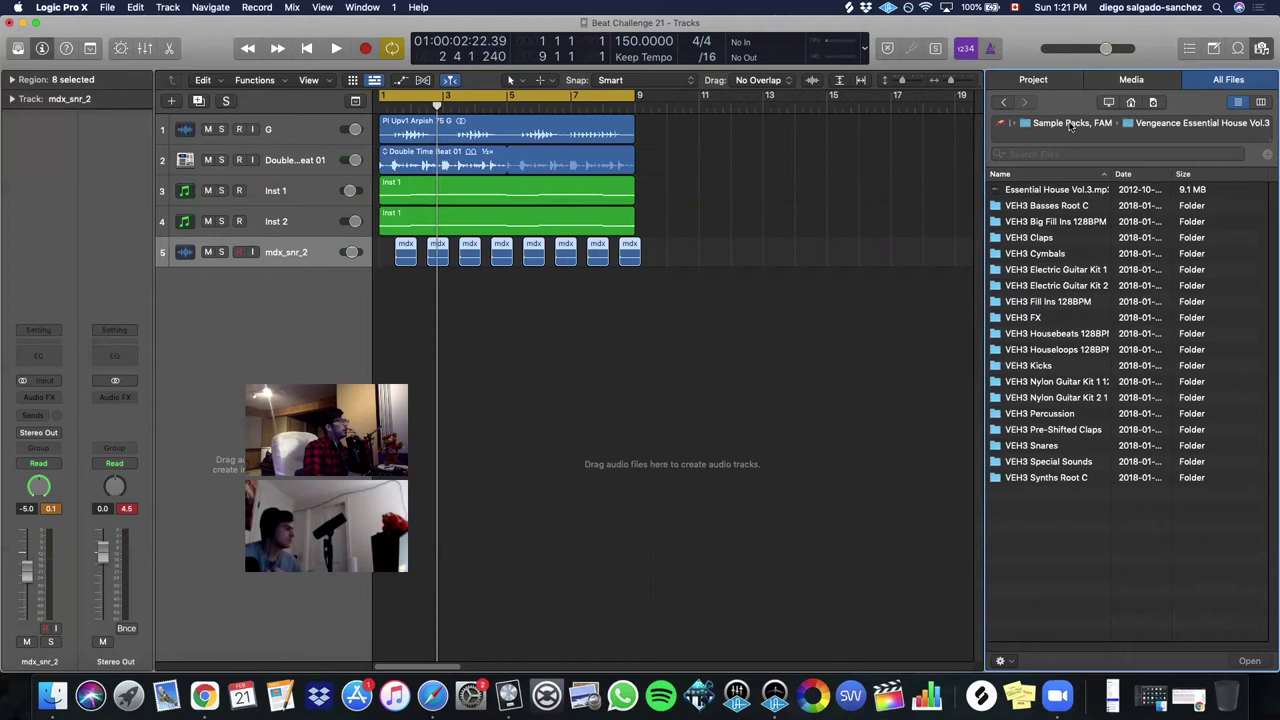
{"action": "left_click", "coordinate": [1069, 123]}
{"action": "scroll", "coordinate": [1030, 600], "scroll_direction": "down", "scroll_amount": 10}
{"action": "double_click", "coordinate": [1016, 634]}
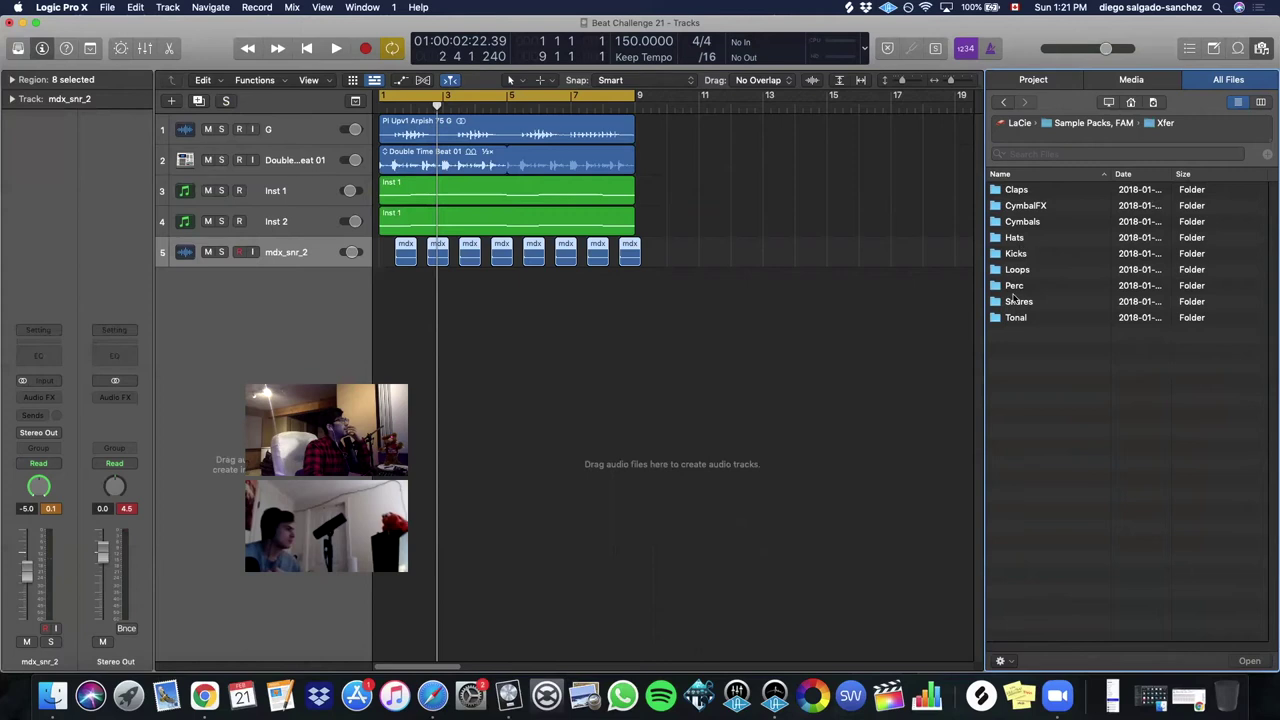
{"action": "double_click", "coordinate": [1017, 301]}
{"action": "double_click", "coordinate": [1022, 193]}
- Audition the classic snare samples and place XF_SnrClassic26.wav on a new audio track at beat 3 of bar 1
{"action": "left_click", "coordinate": [1035, 286]}
{"action": "left_click", "coordinate": [1036, 398]}
{"action": "scroll", "coordinate": [1046, 478], "scroll_direction": "down", "scroll_amount": 1}
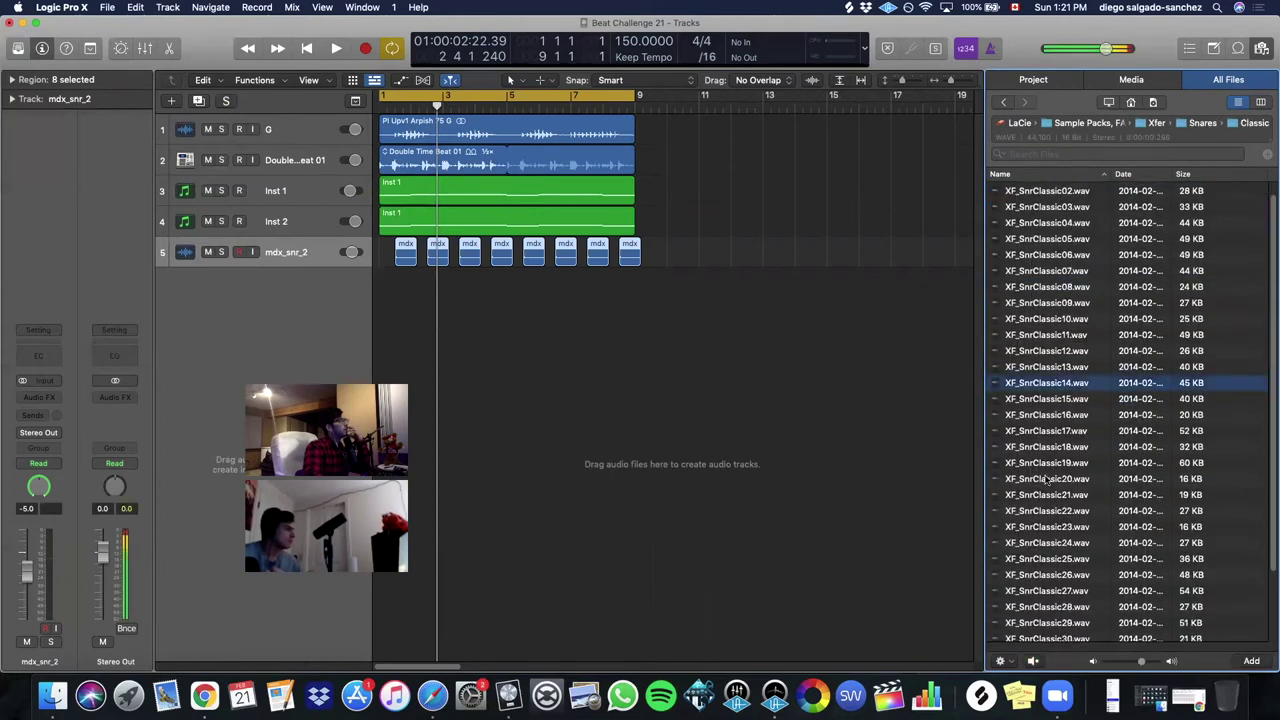
{"action": "scroll", "coordinate": [1046, 479], "scroll_direction": "down", "scroll_amount": 3}
{"action": "left_click", "coordinate": [1047, 481]}
{"action": "left_click", "coordinate": [1055, 528]}
{"action": "scroll", "coordinate": [1055, 531], "scroll_direction": "down", "scroll_amount": 2}
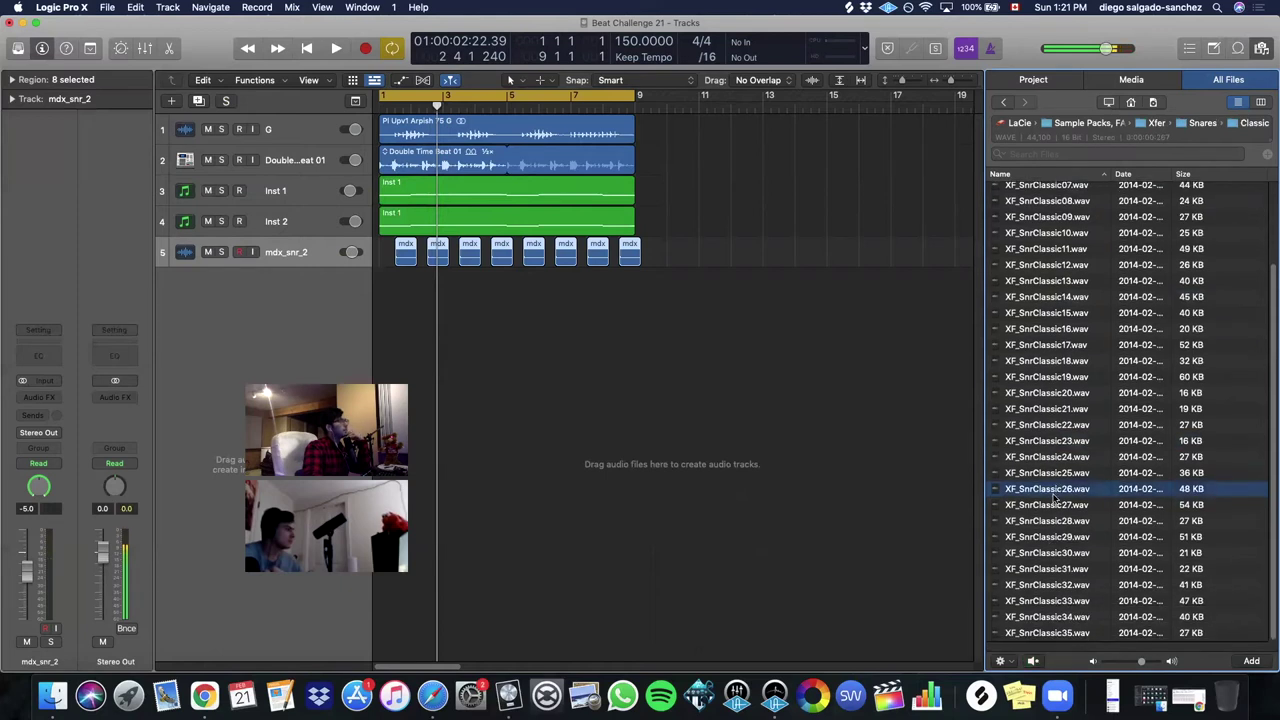
{"action": "left_click", "coordinate": [1055, 506]}
{"action": "left_click", "coordinate": [1053, 494]}
{"action": "left_click_drag", "start_coordinate": [1050, 495], "coordinate": [401, 319]}
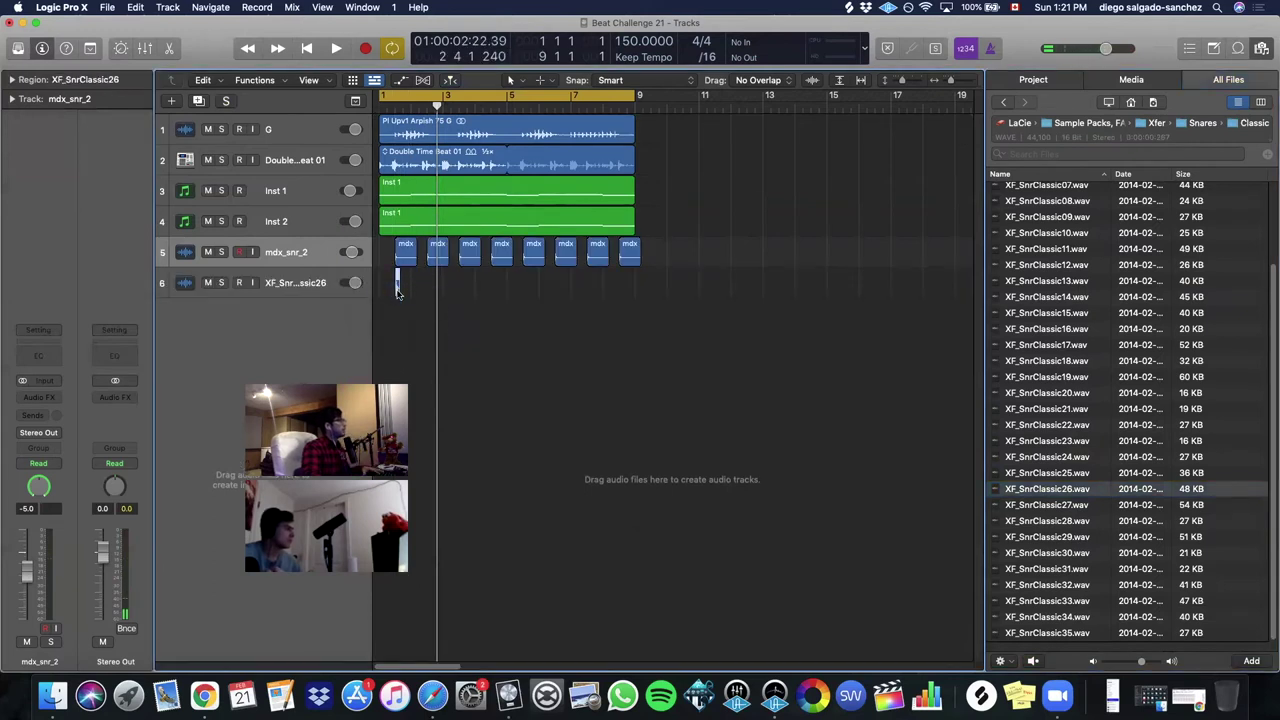
- Copy the XF_SnrClassic26 region to beat 3 of every bar through bar 8 and play back the layered snares
{"action": "left_click_drag", "start_coordinate": [397, 287], "coordinate": [461, 291]}
{"action": "key", "text": "space"}
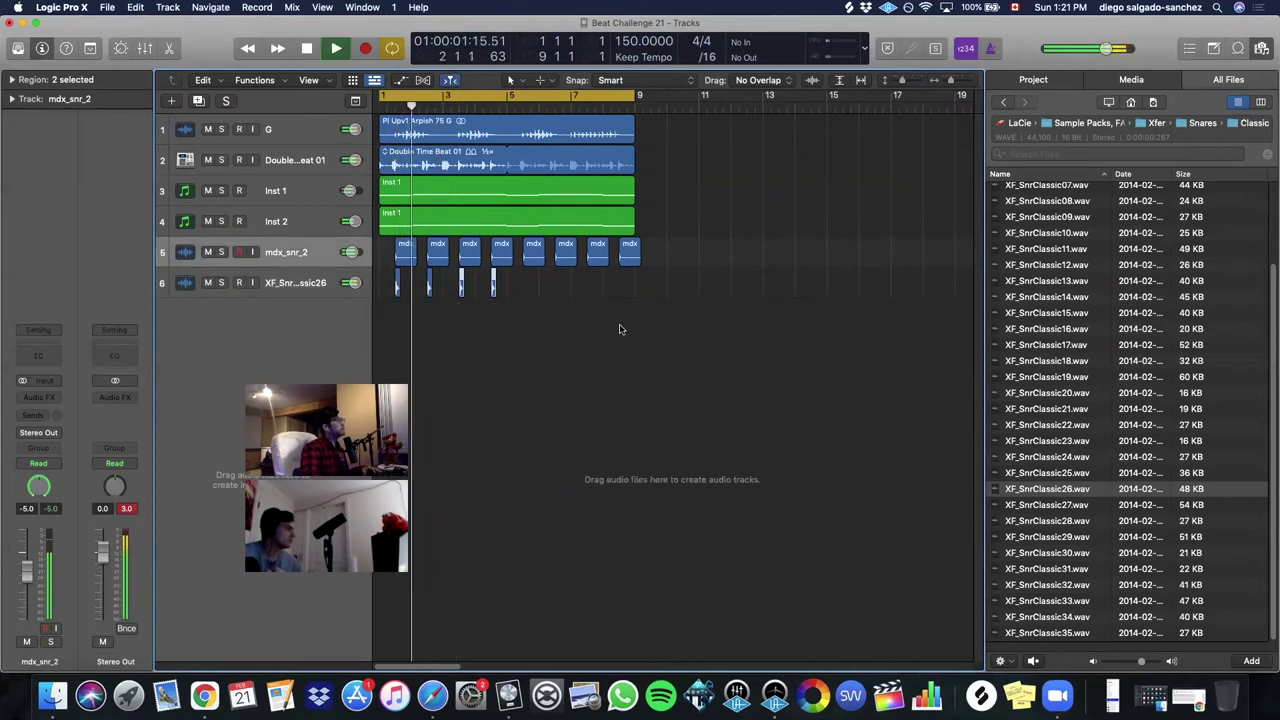
{"action": "key", "text": "space"}
{"action": "mouse_move", "coordinate": [507, 289]}
{"action": "left_mouse_down"}
{"action": "mouse_move", "coordinate": [390, 289]}
{"action": "mouse_move", "coordinate": [525, 291]}
{"action": "left_mouse_up"}
{"action": "key", "text": "space"}
{"action": "key", "text": "space"}
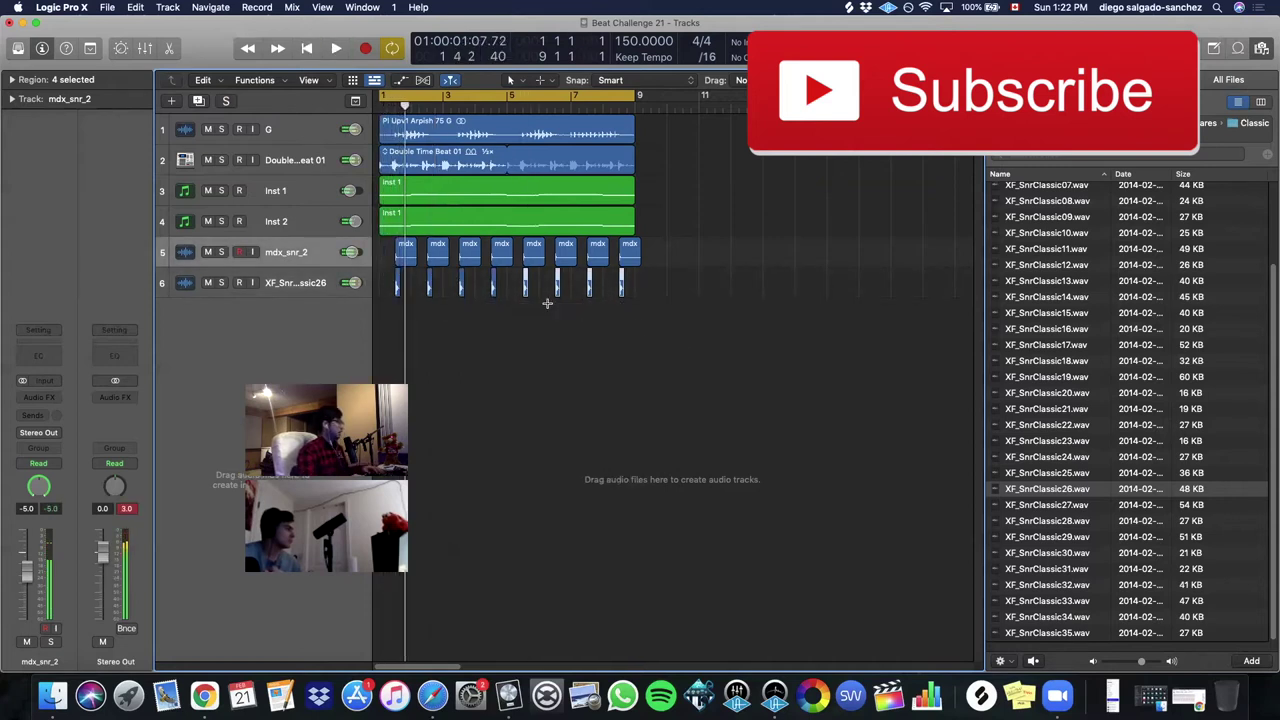
- Group the mdx_snr_2 and XF_SnrClassic26 tracks into a Summing Stack
{"action": "key", "text": "super+Left"}
{"action": "key", "text": "super+Left"}
{"action": "key", "text": "super+Left"}
{"action": "key", "text": "super+Up"}
{"action": "key", "text": "shift+Down"}
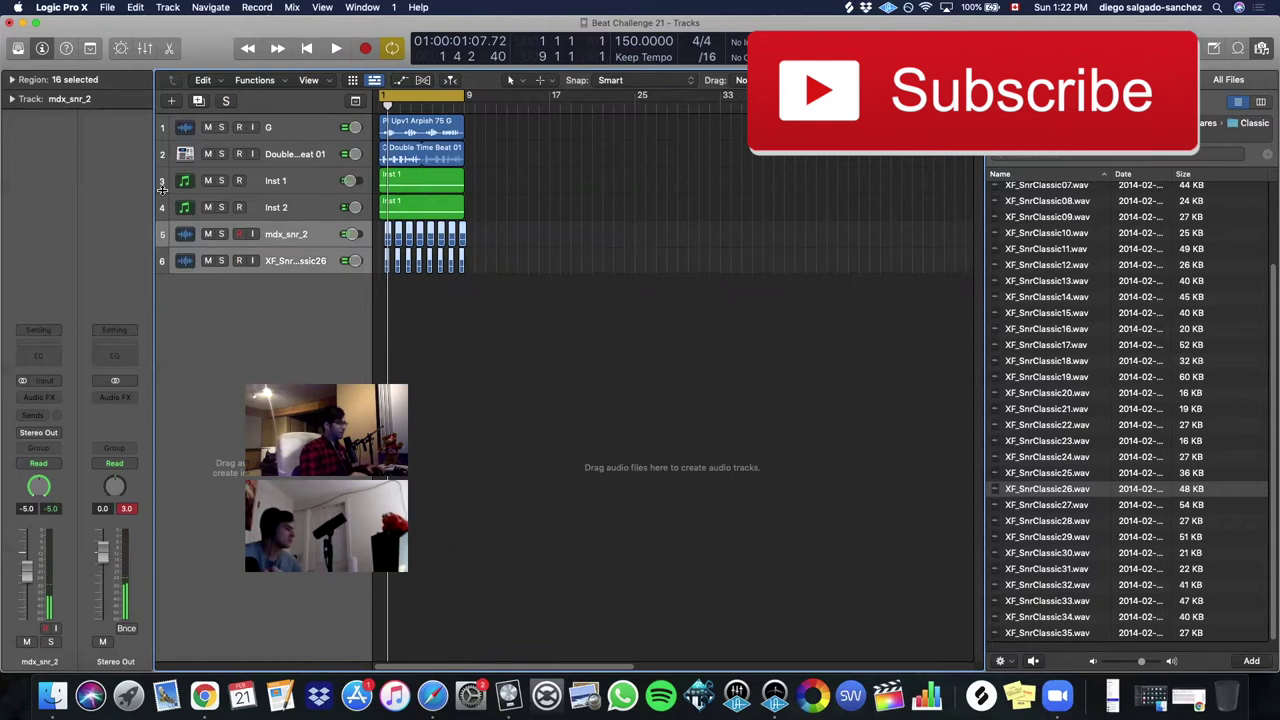
{"action": "left_click", "coordinate": [167, 8]}
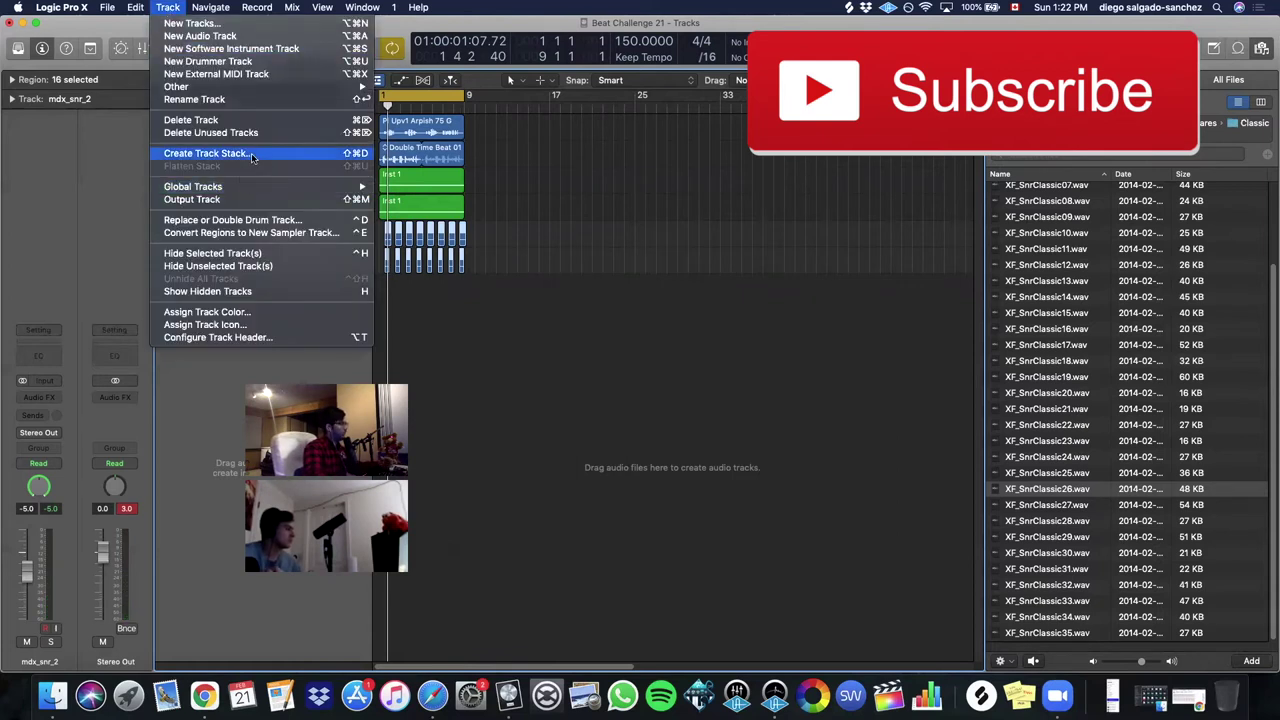
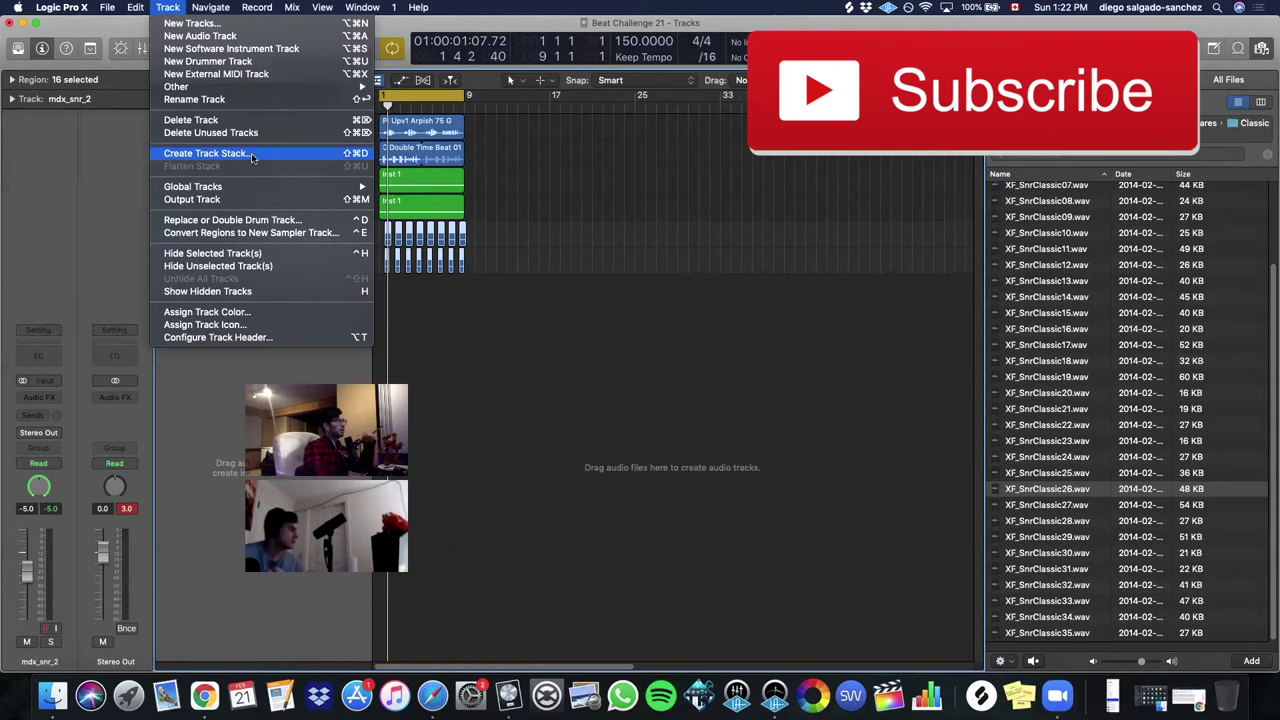
{"action": "left_click", "coordinate": [250, 154]}
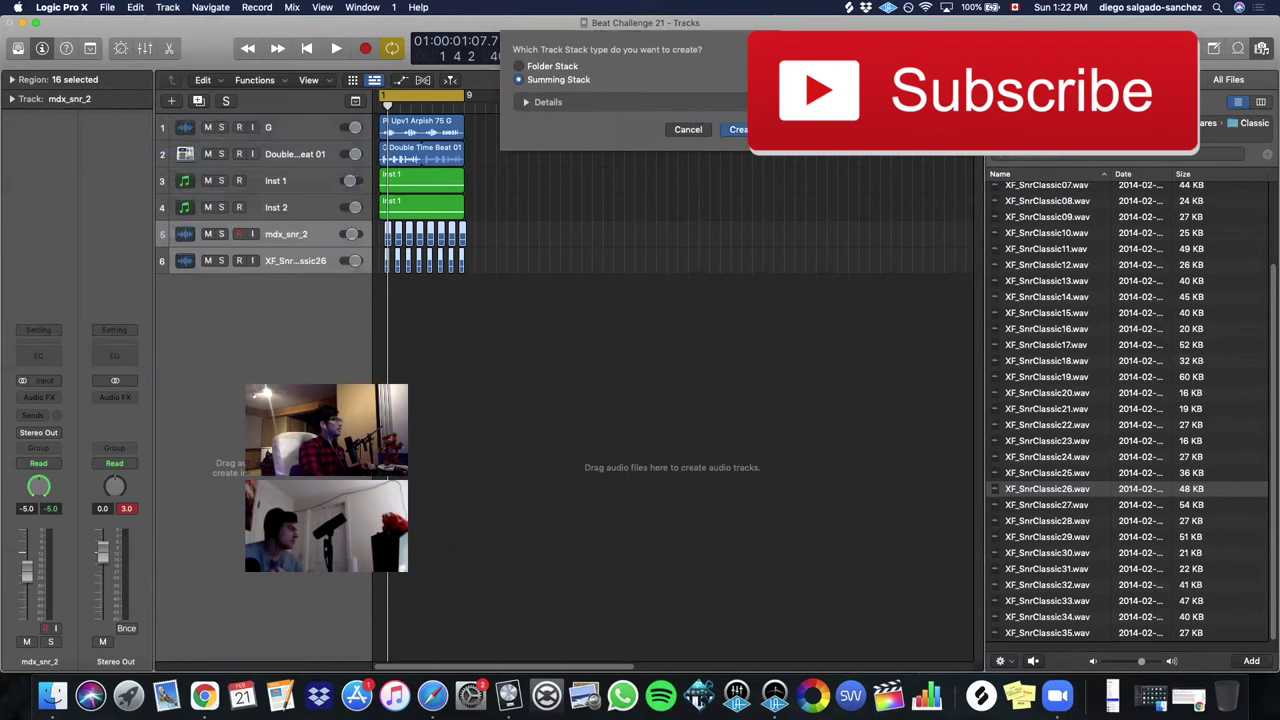
{"action": "left_click", "coordinate": [740, 129]}
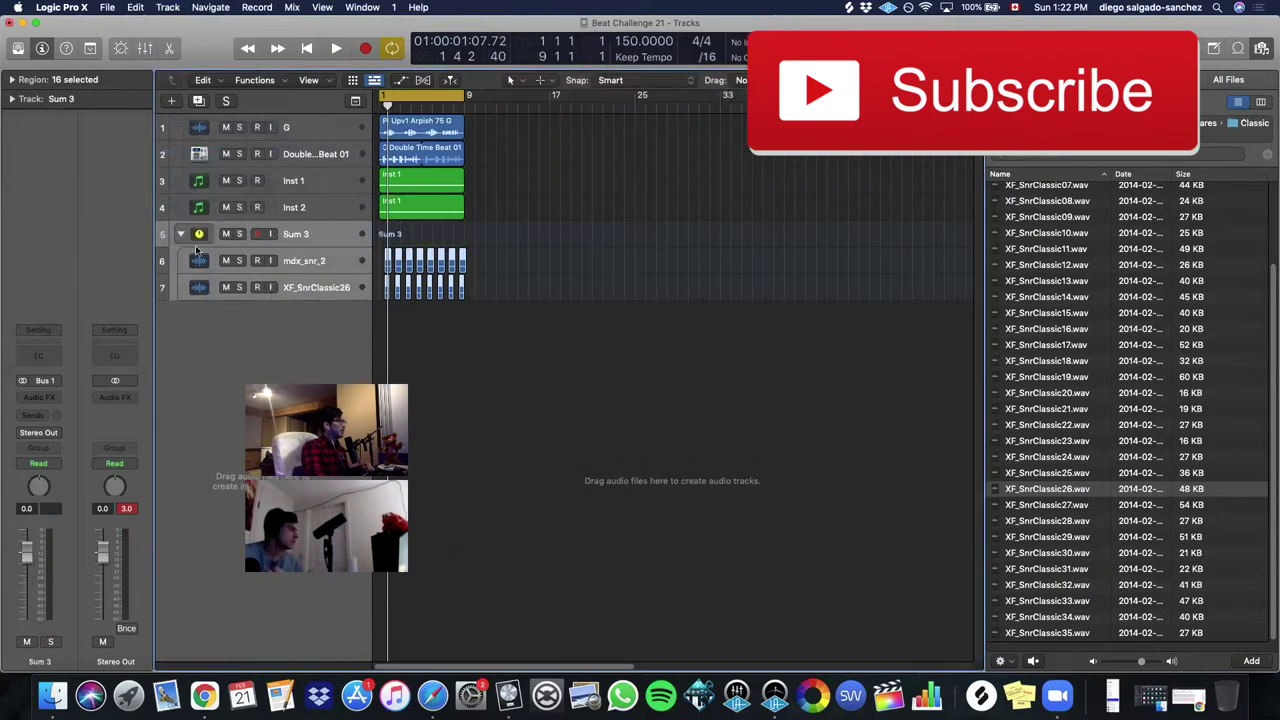
- Collapse the new summing stack and rename it Snare
{"action": "left_click", "coordinate": [181, 234]}
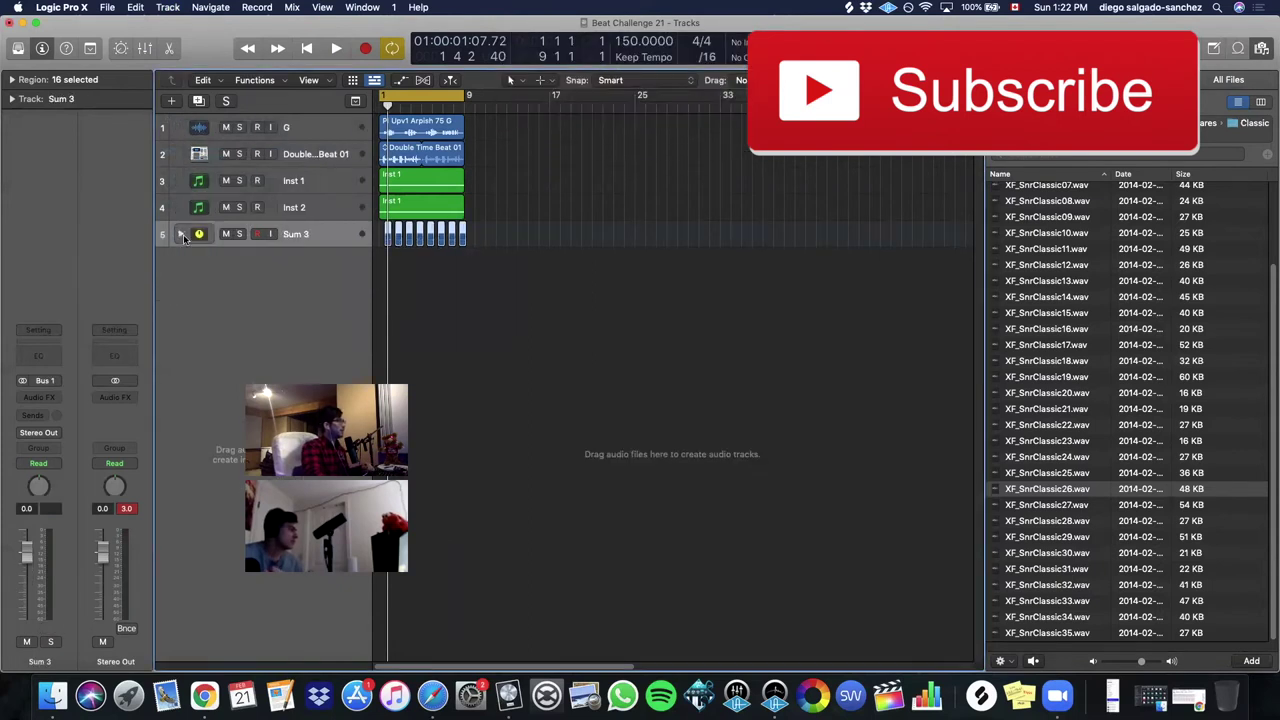
{"action": "double_click", "coordinate": [314, 238]}
{"action": "type", "text": "Sna"}
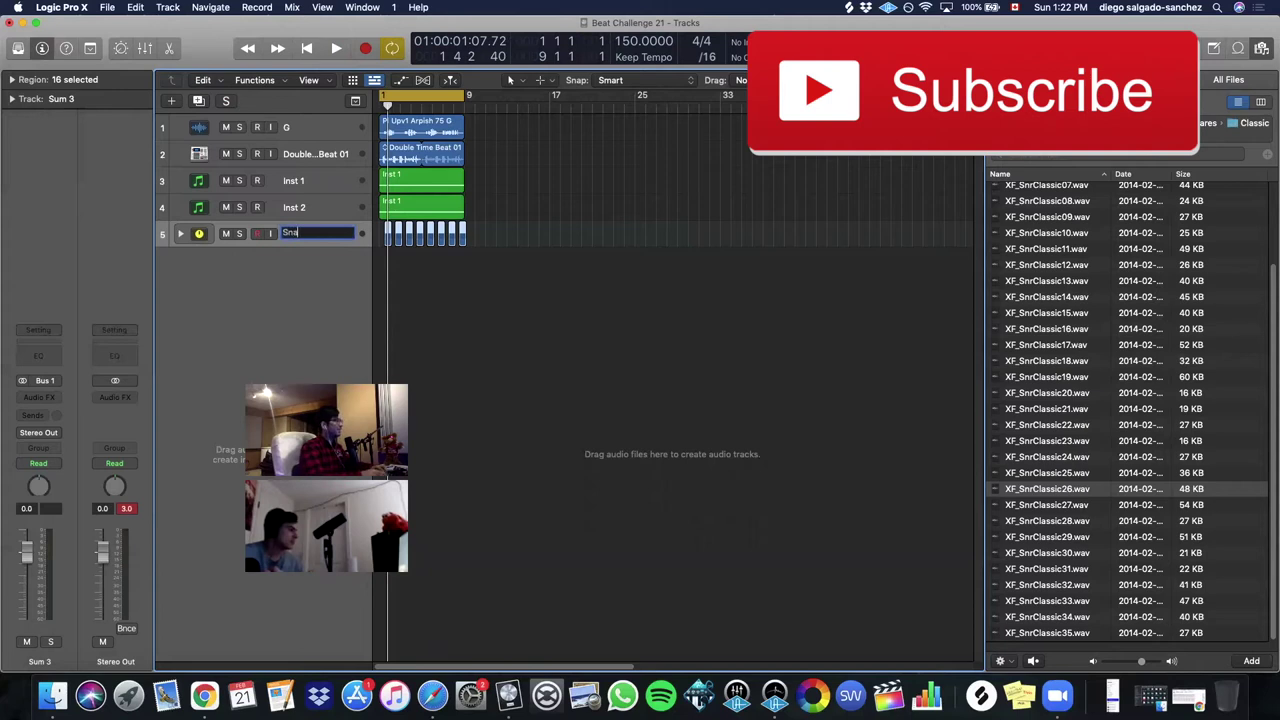
{"action": "type", "text": "re"}
{"action": "key", "text": "Return"}
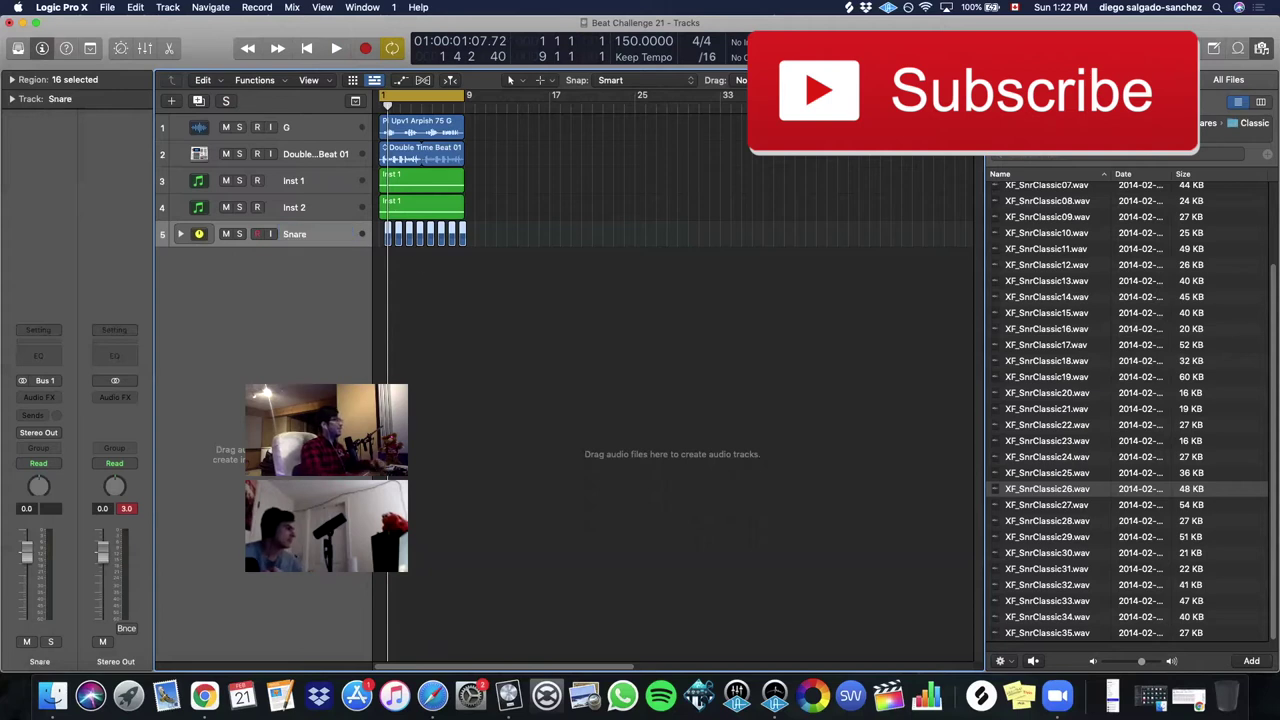
- Expand the Snare stack and switch the XF_SnrClassic26 track's pan control to stereo pan
{"action": "left_click", "coordinate": [181, 236]}
{"action": "left_click", "coordinate": [323, 261]}
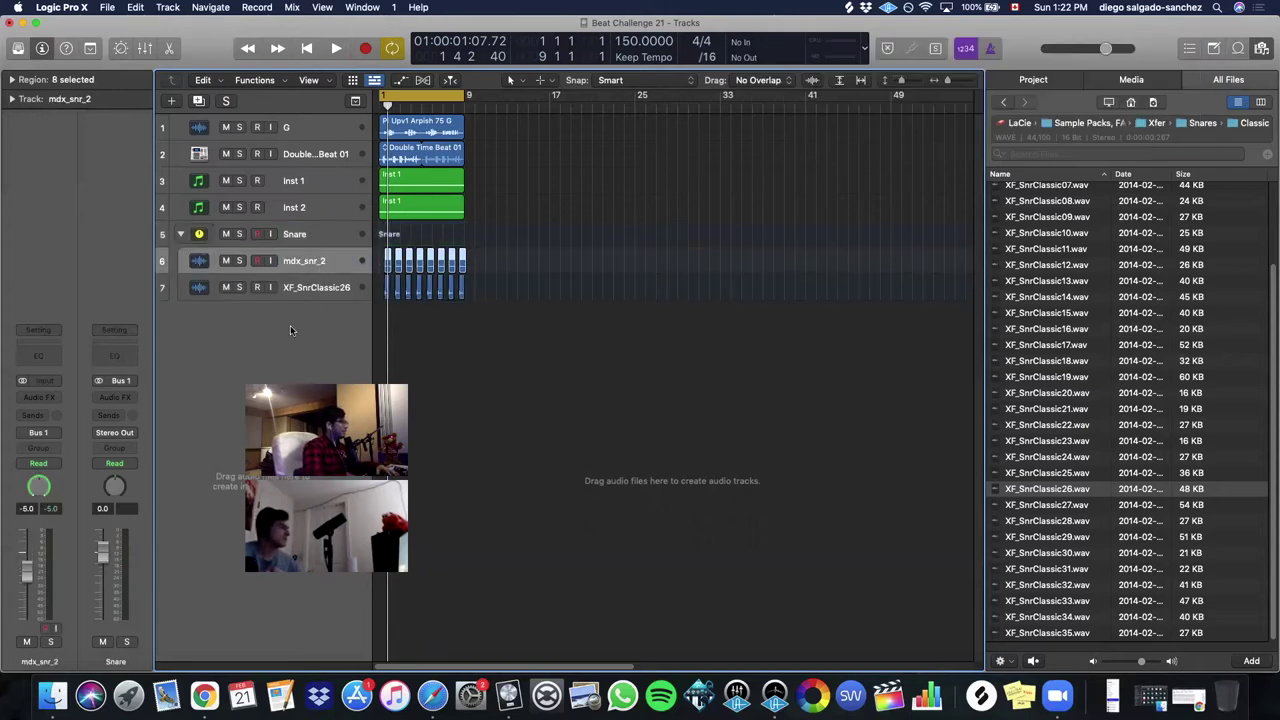
{"action": "left_click", "coordinate": [313, 290]}
{"action": "right_click", "coordinate": [38, 488]}
{"action": "left_click", "coordinate": [55, 542]}
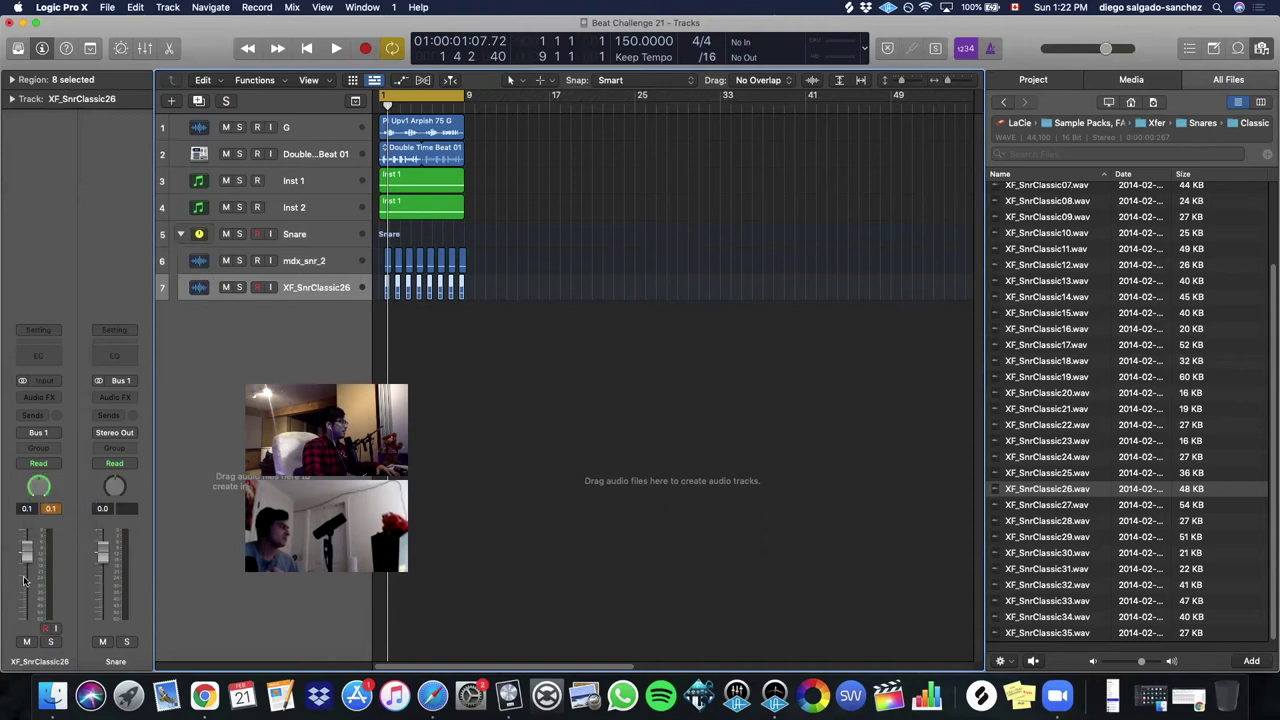
- Lower the XF_SnrClassic26 track's volume to -11.0 dB during playback
{"action": "key", "text": "space"}
{"action": "left_click_drag", "start_coordinate": [30, 610], "coordinate": [27, 580]}
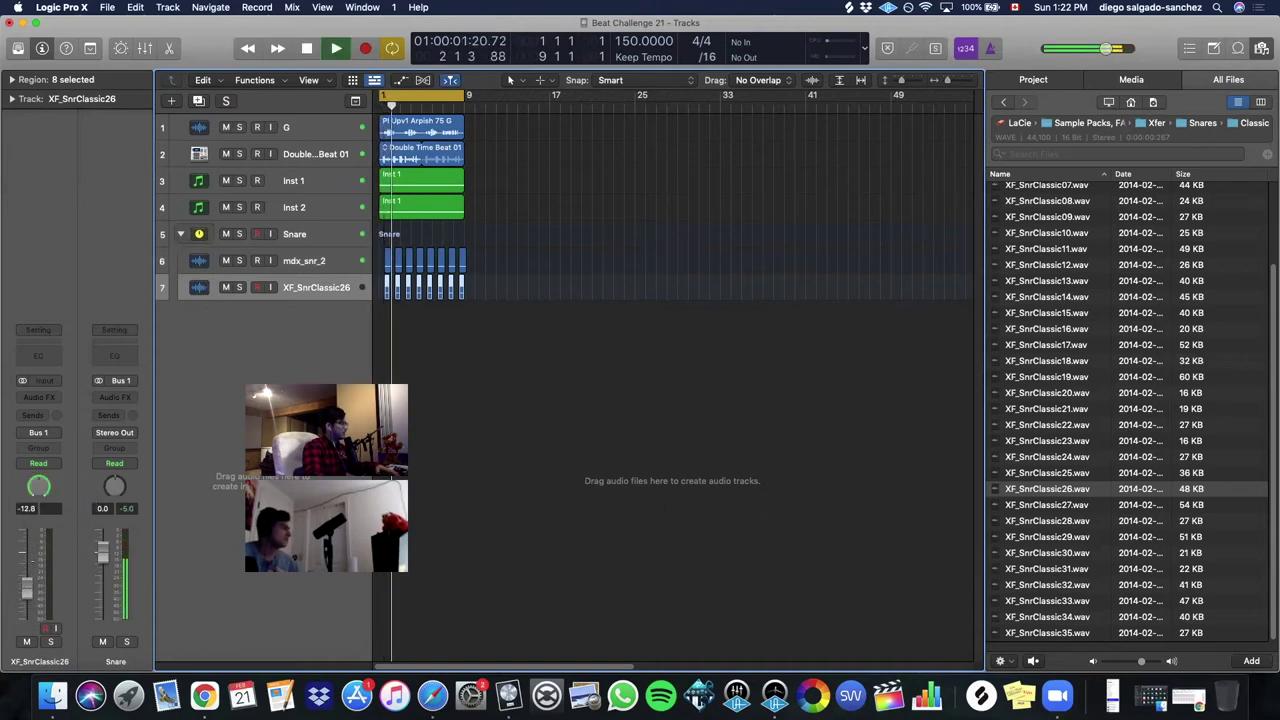
{"action": "key", "text": "space"}
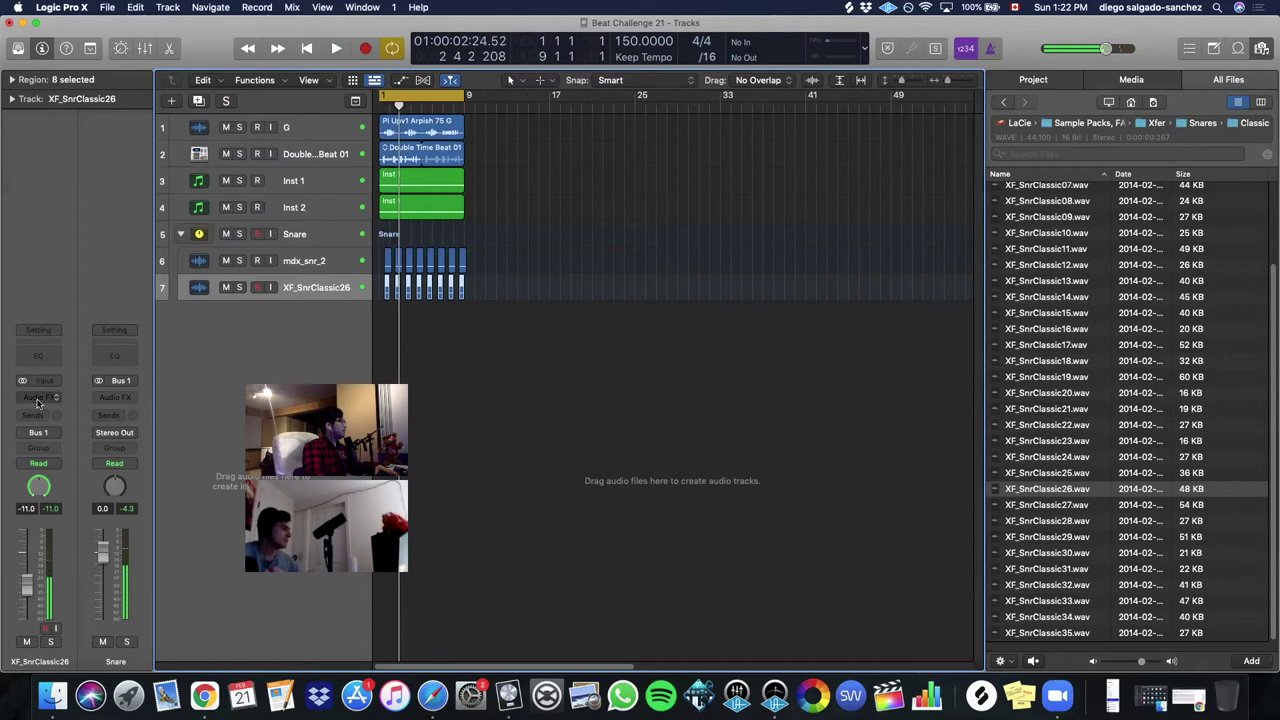
- Insert Scanner Vibrato on the XF_SnrClassic26 track, close its window, and listen to the result
{"action": "left_click", "coordinate": [37, 400]}
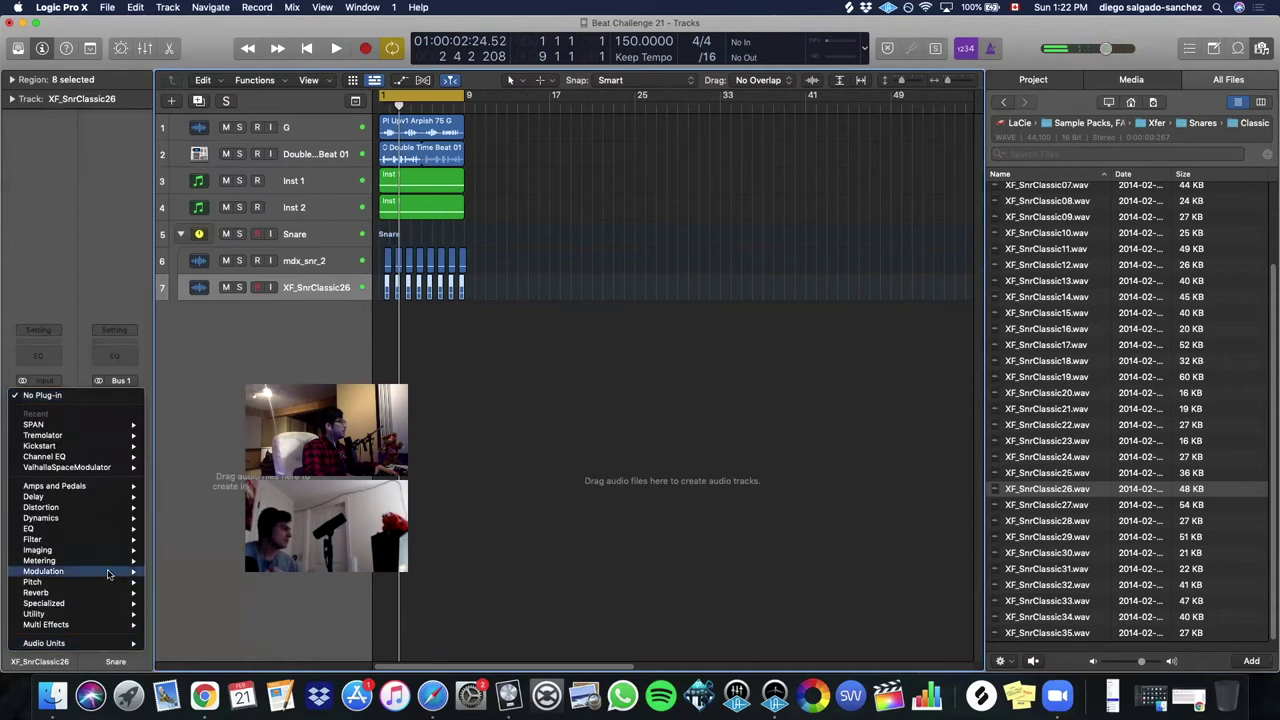
{"action": "left_click", "coordinate": [516, 585]}
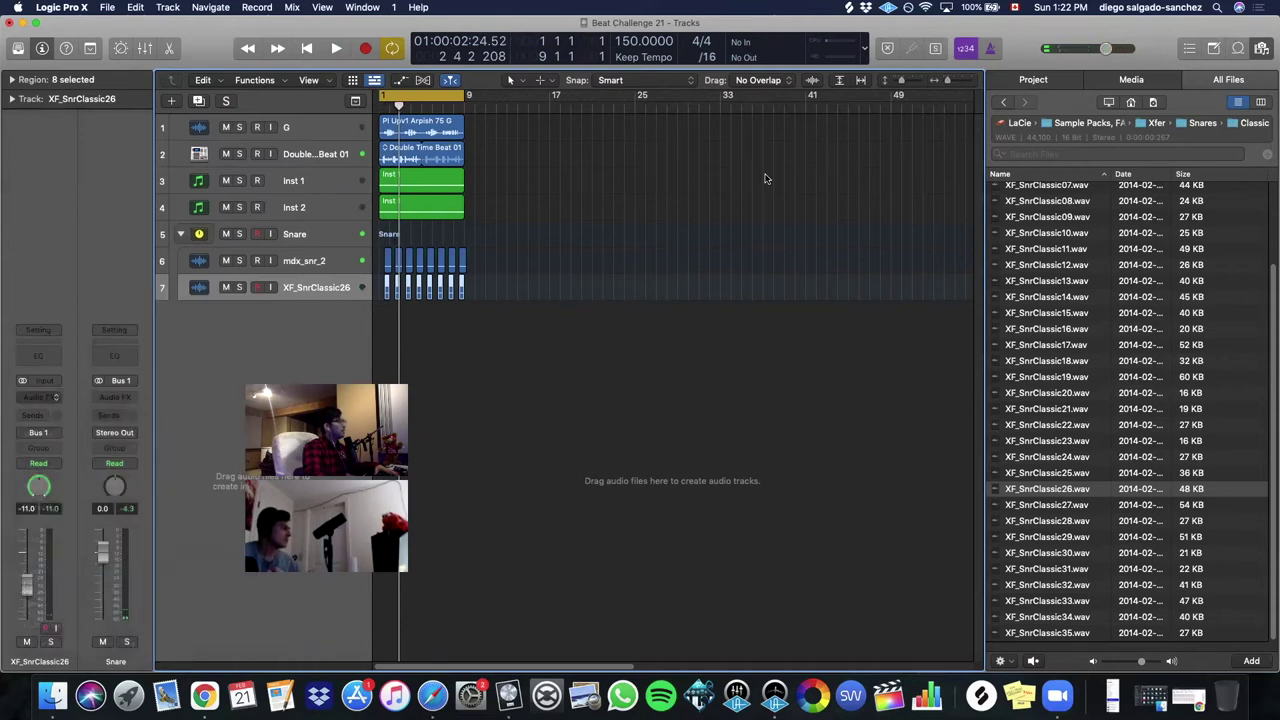
{"action": "left_click", "coordinate": [477, 227]}
{"action": "left_click", "coordinate": [406, 187]}
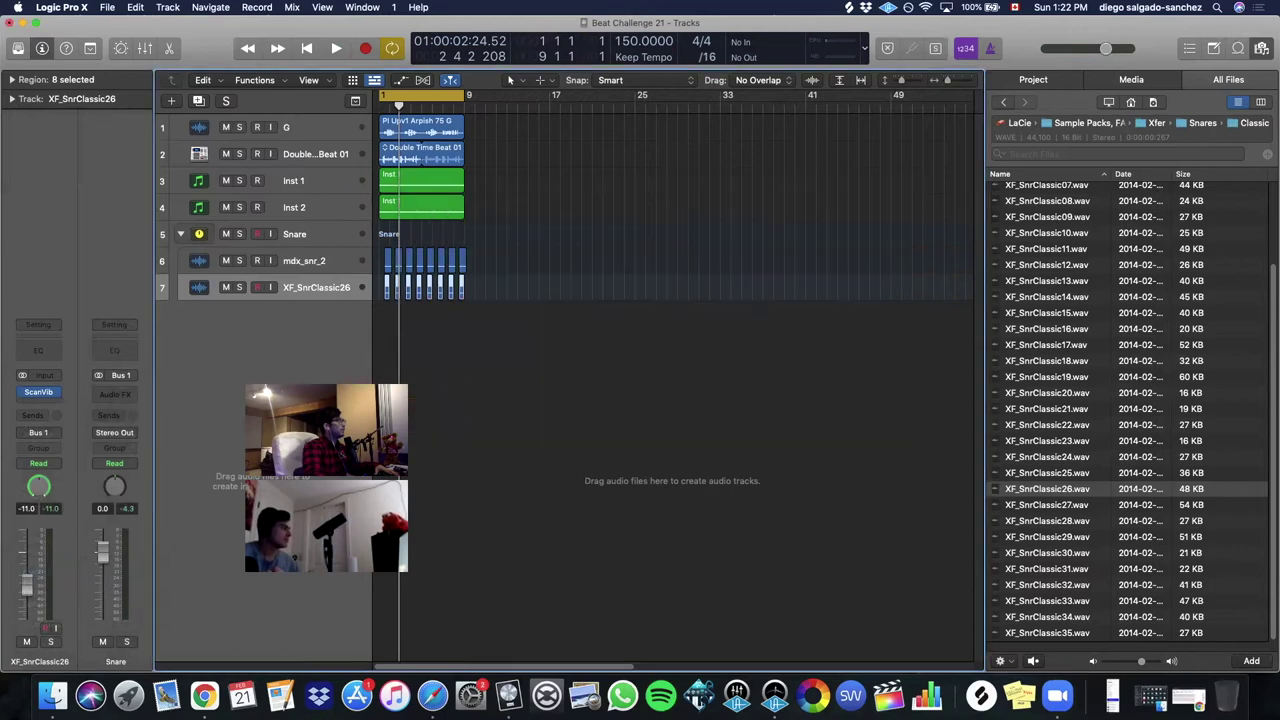
{"action": "key", "text": "space"}
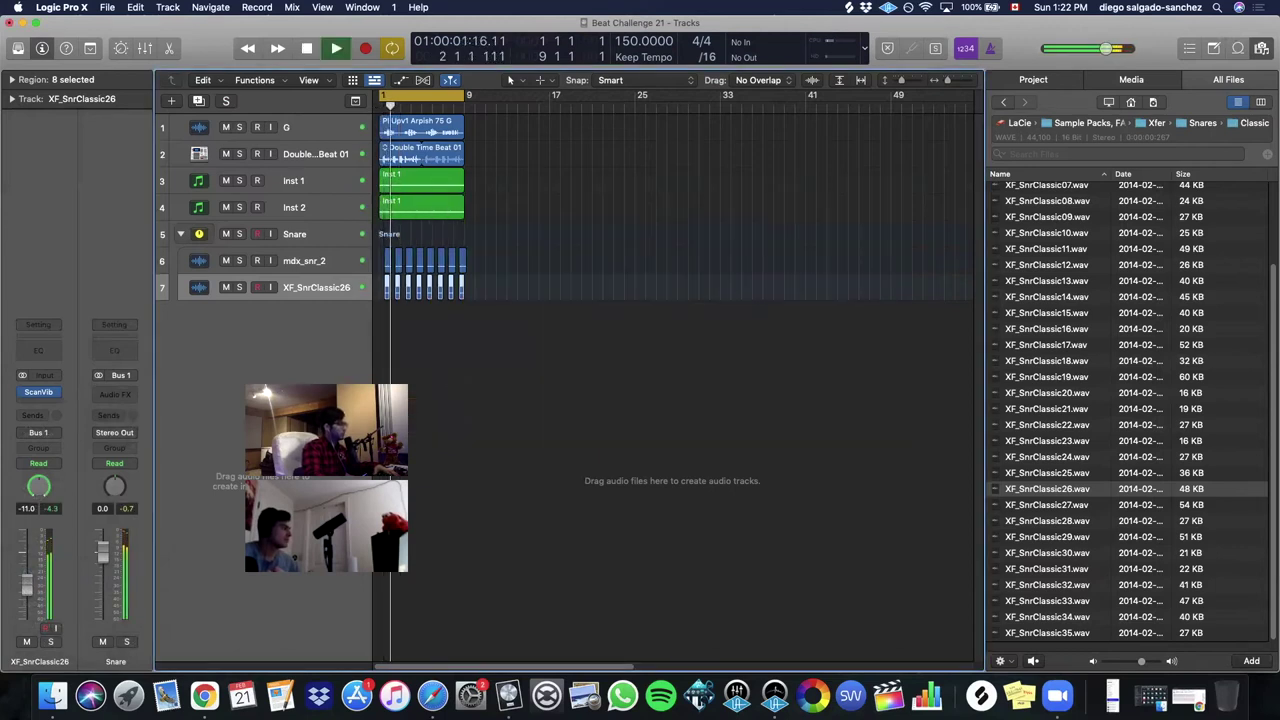
{"action": "key", "text": "space"}
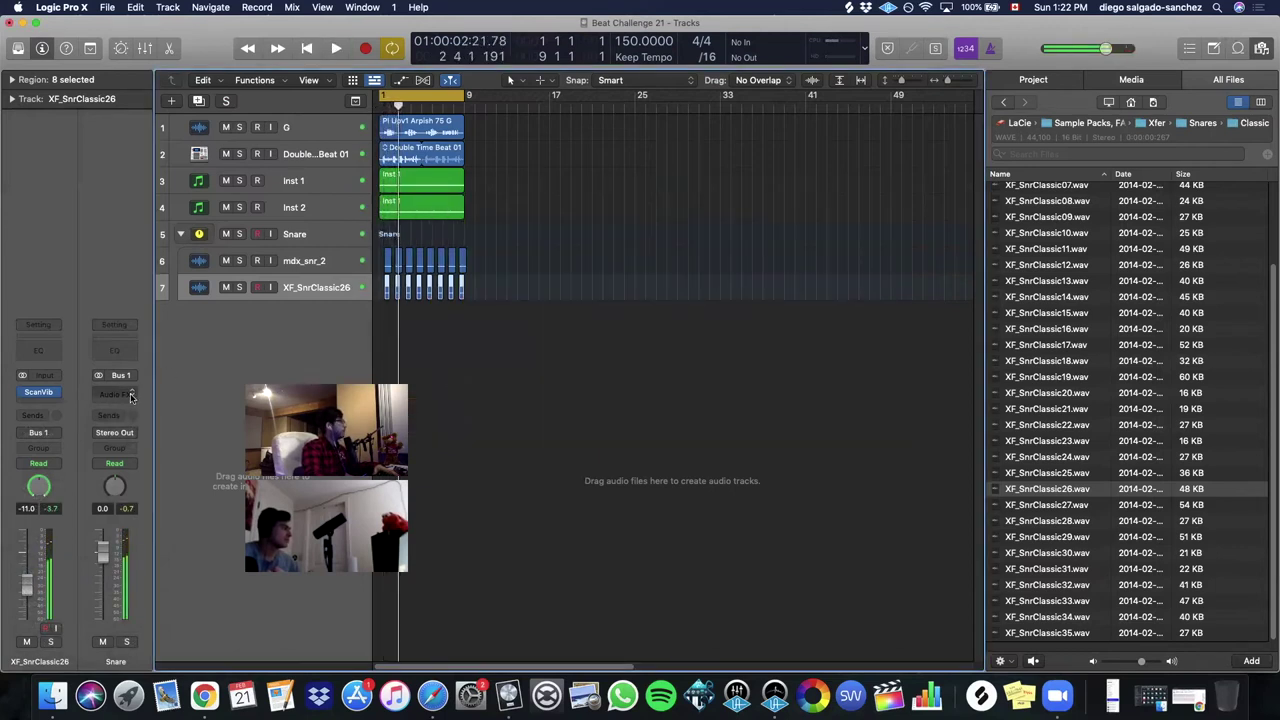
- Insert Infected Mushroom's Wider after Scanner Vibrato on XF_SnrClassic26, set its width to 11%, and start playback
{"action": "left_click", "coordinate": [33, 400]}
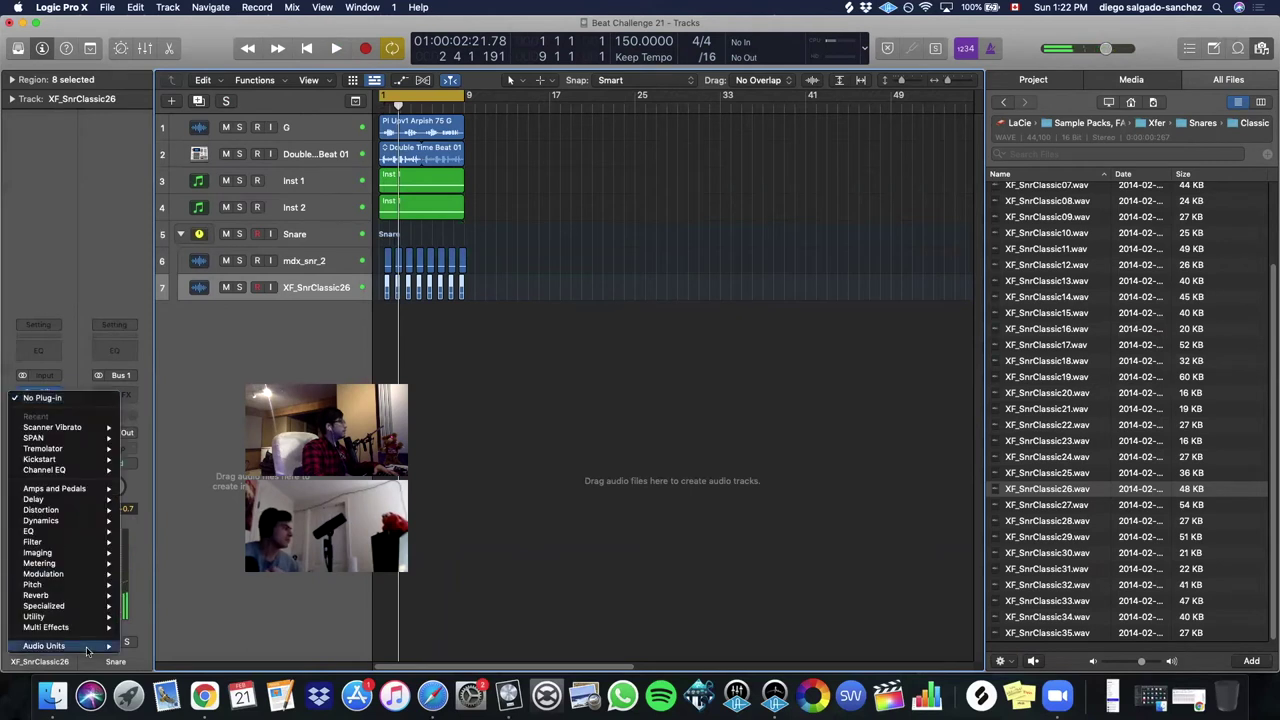
{"action": "mouse_move", "coordinate": [87, 648]}
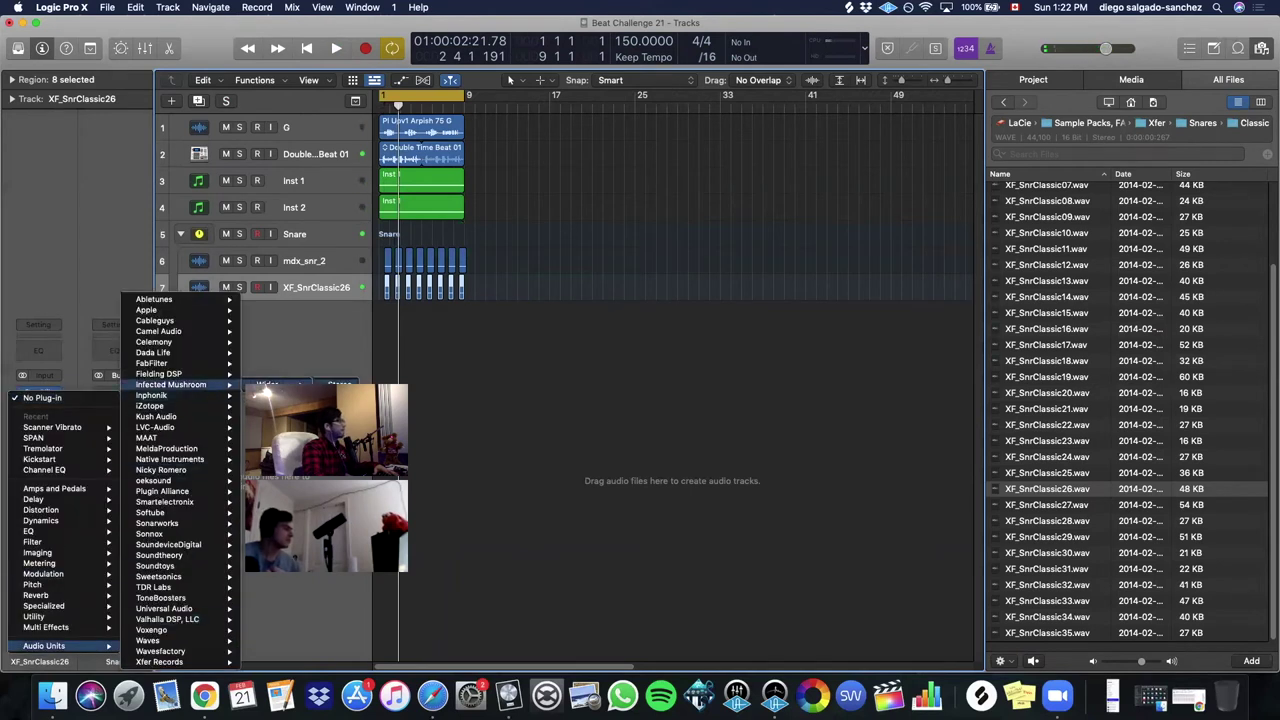
{"action": "left_click_drag", "start_coordinate": [669, 202], "coordinate": [789, 308]}
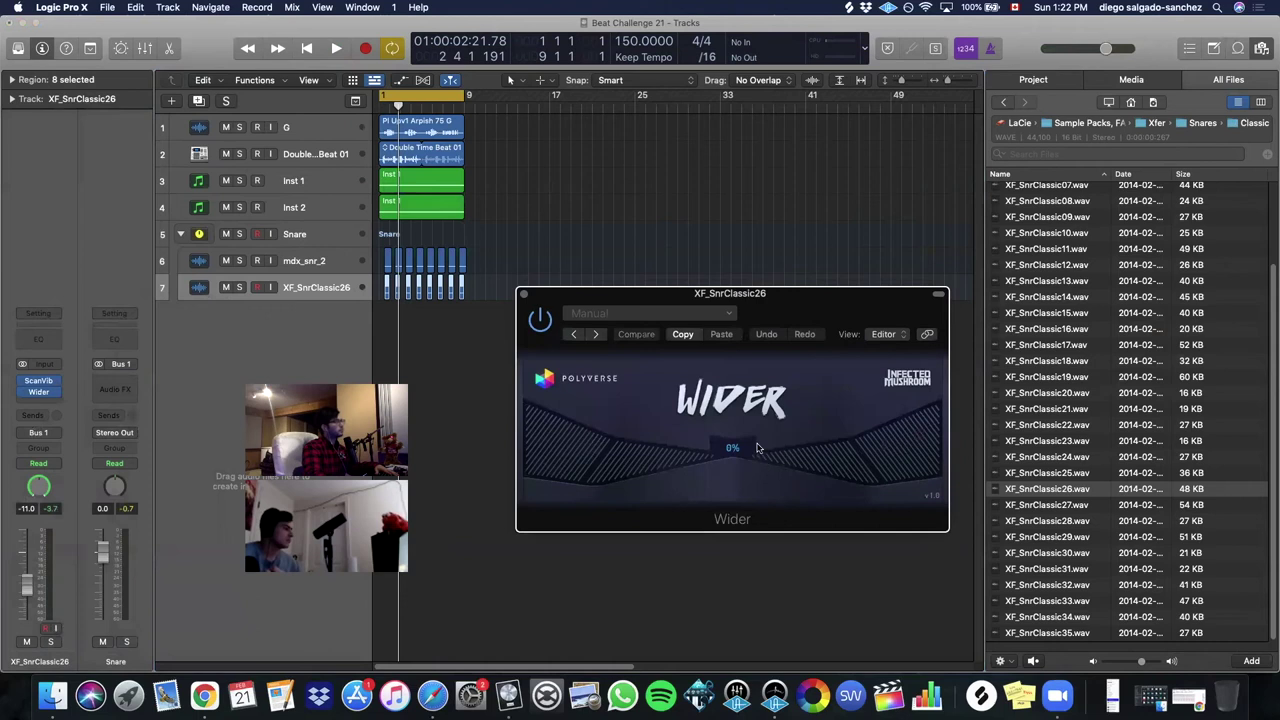
{"action": "left_click_drag", "start_coordinate": [743, 446], "coordinate": [743, 436]}
{"action": "key", "text": "space"}
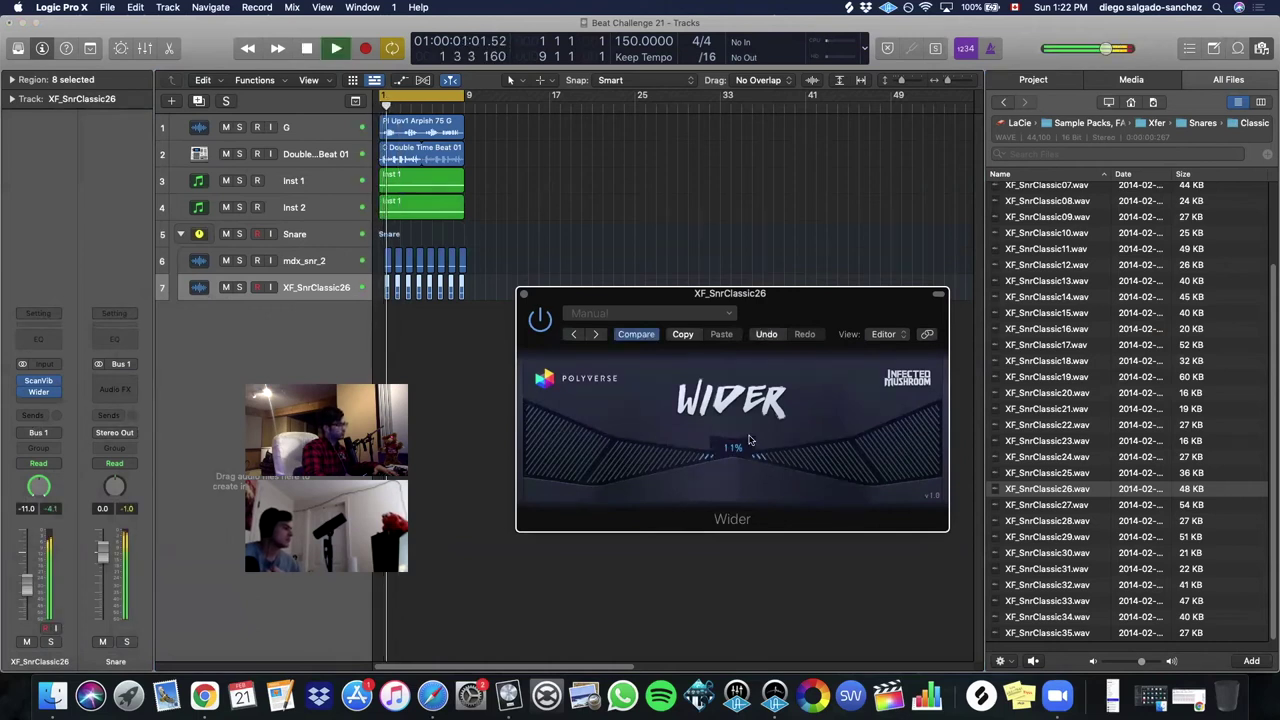
- Close the Wider window, collapse and select the Snare stack, and insert Tremolator on its channel
{"action": "left_click", "coordinate": [522, 294]}
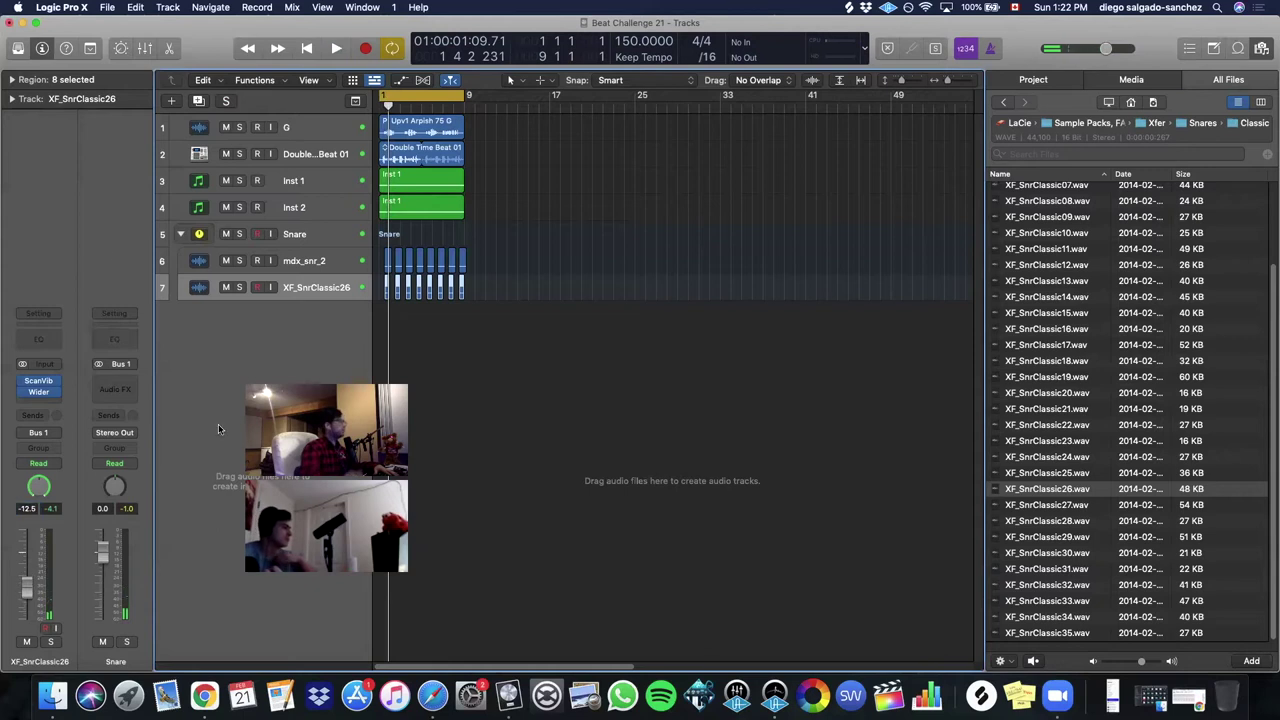
{"action": "left_click", "coordinate": [180, 234]}
{"action": "left_click", "coordinate": [302, 237]}
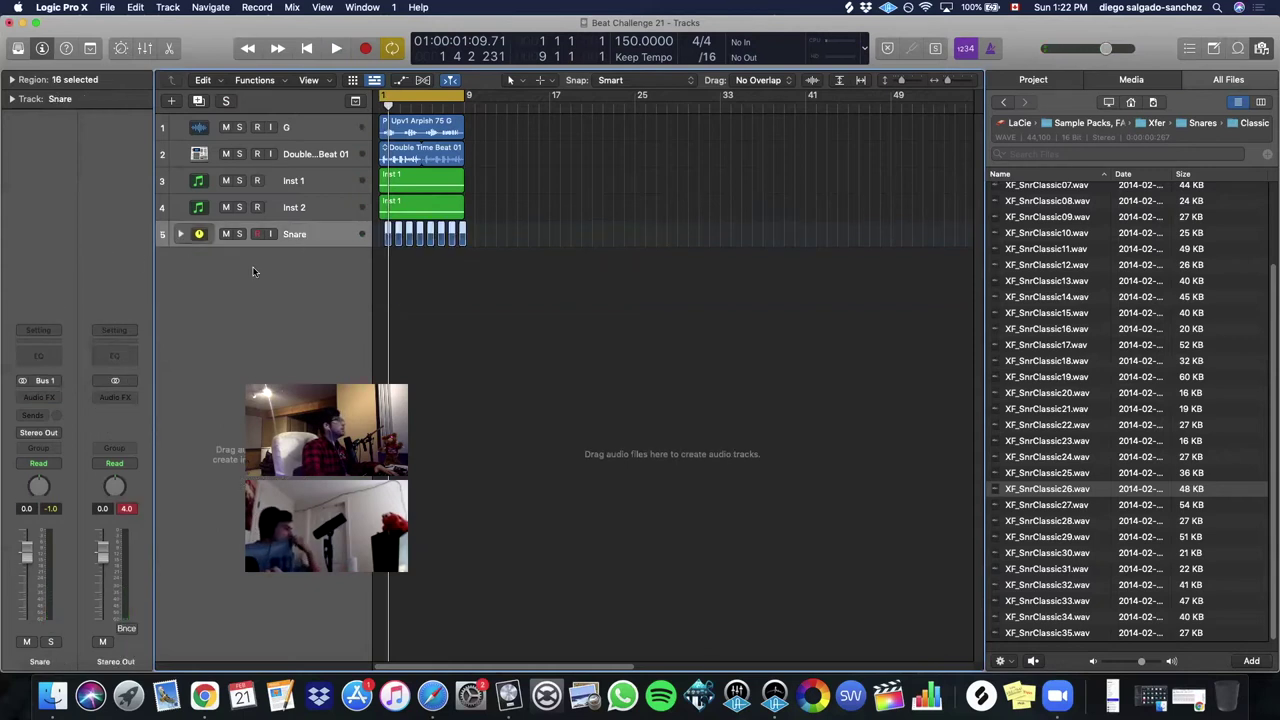
{"action": "left_click", "coordinate": [41, 396]}
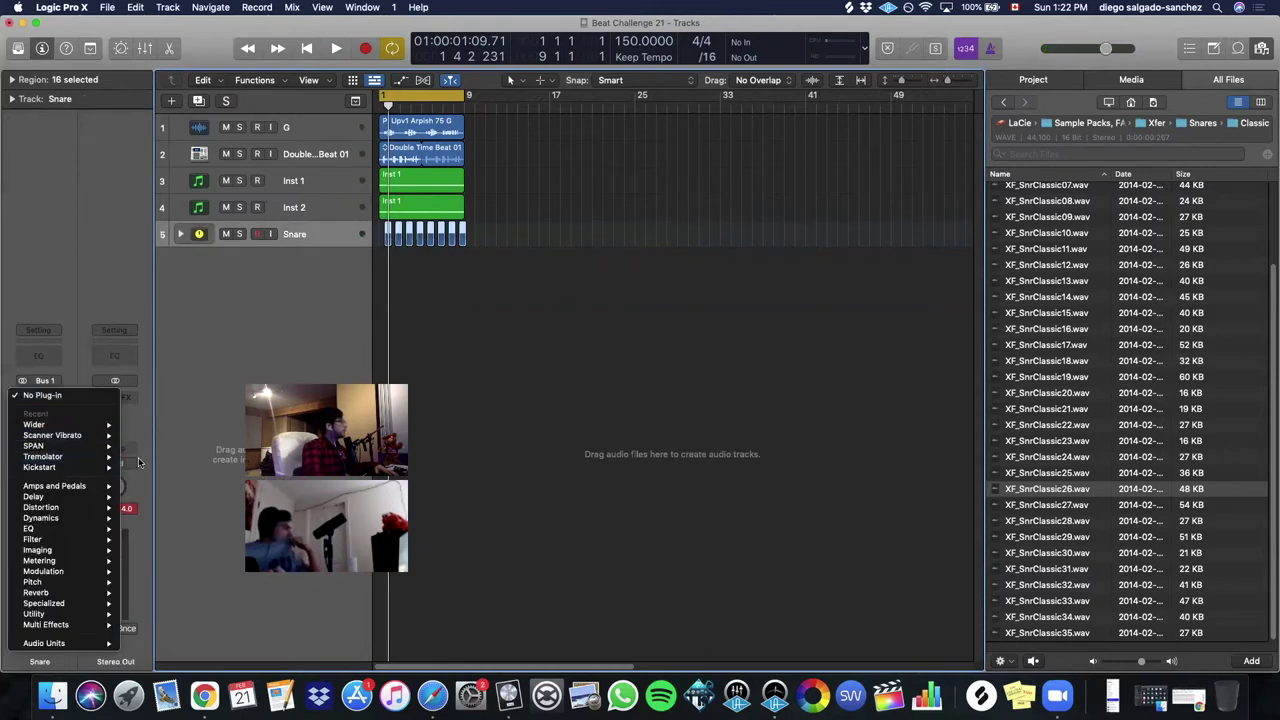
{"action": "left_click", "coordinate": [135, 458]}
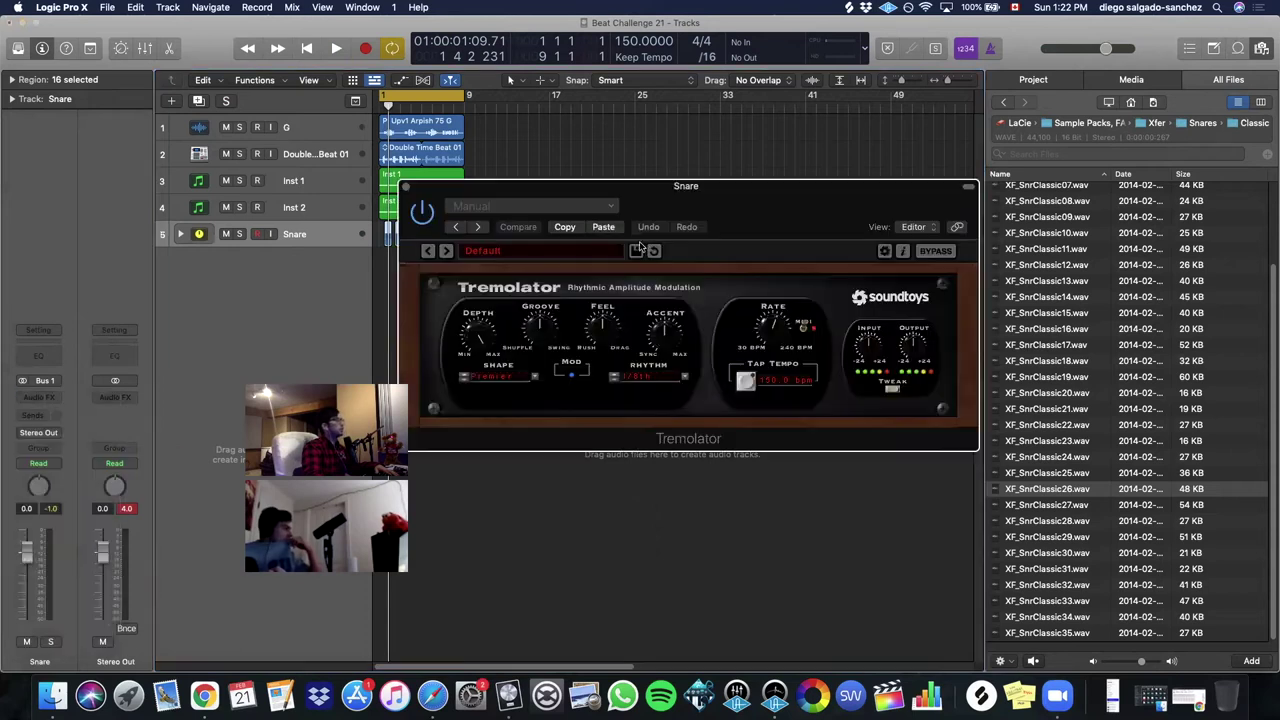
{"action": "left_click_drag", "start_coordinate": [705, 227], "coordinate": [754, 278]}
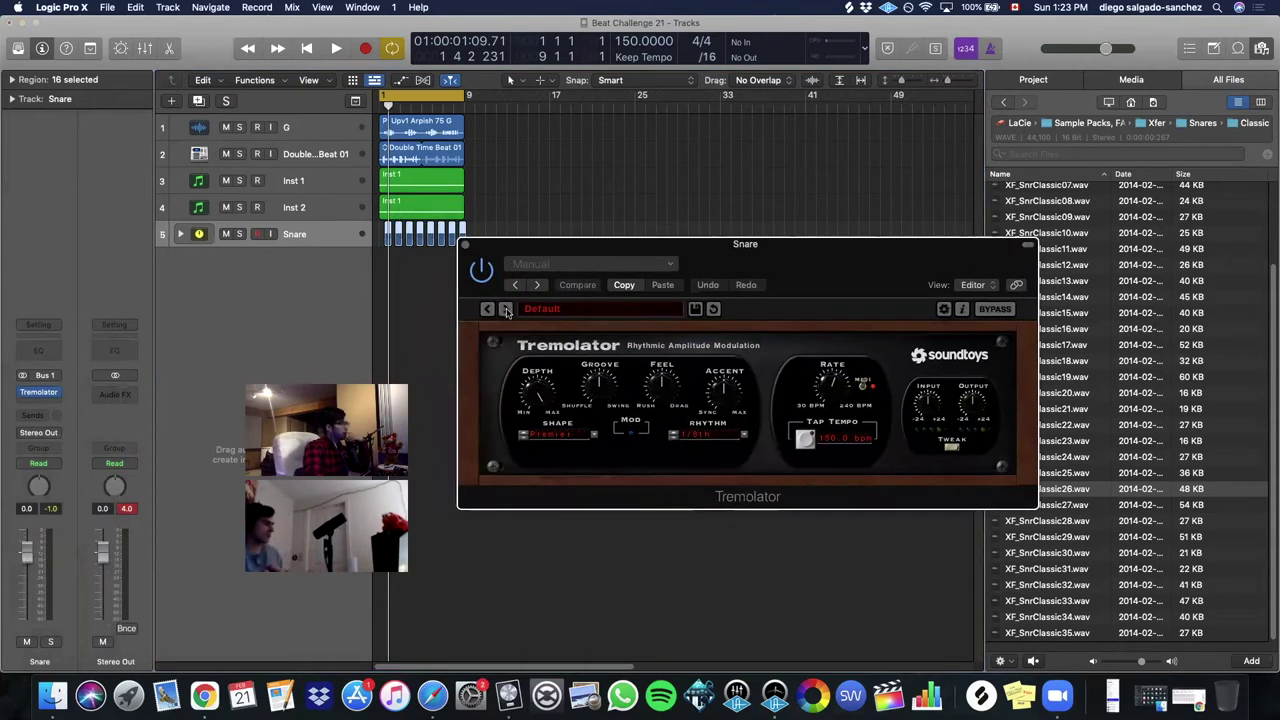
- Load Tremolator's DanElectro (MIDI) preset during playback, lower its depth, then stop playback and close the plug-in window
{"action": "key", "text": "space"}
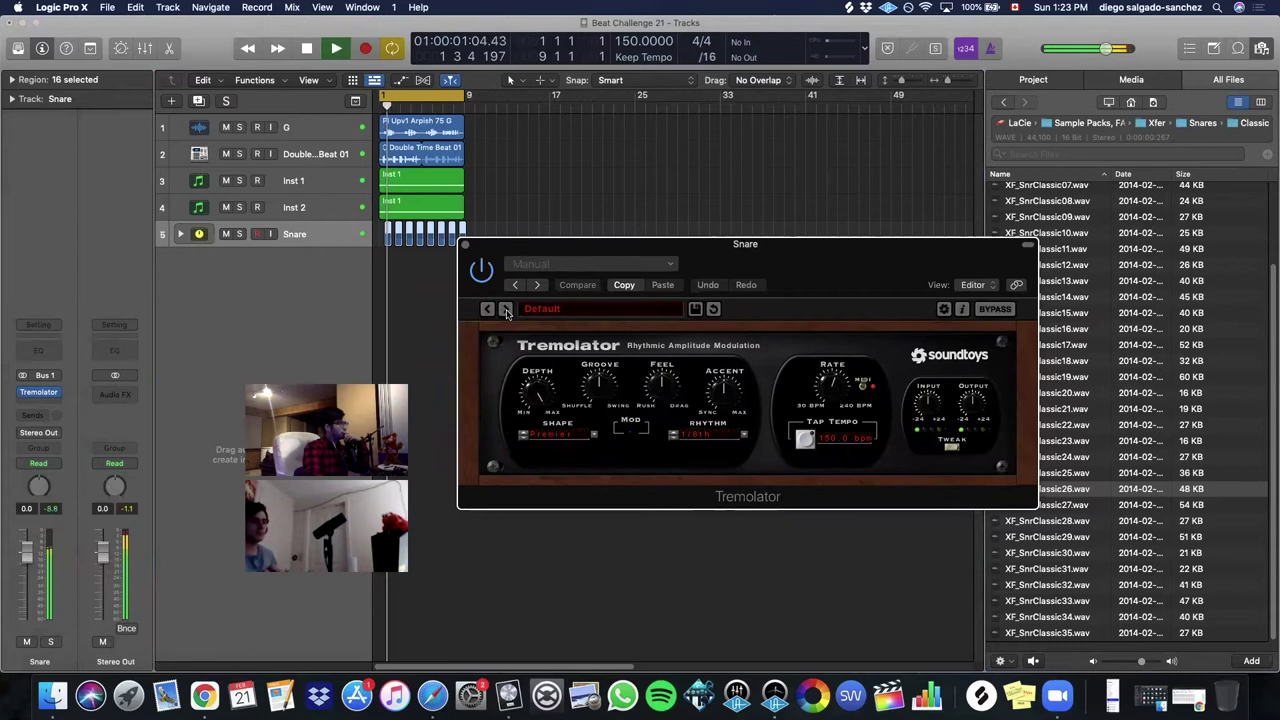
{"action": "left_click", "coordinate": [506, 310]}
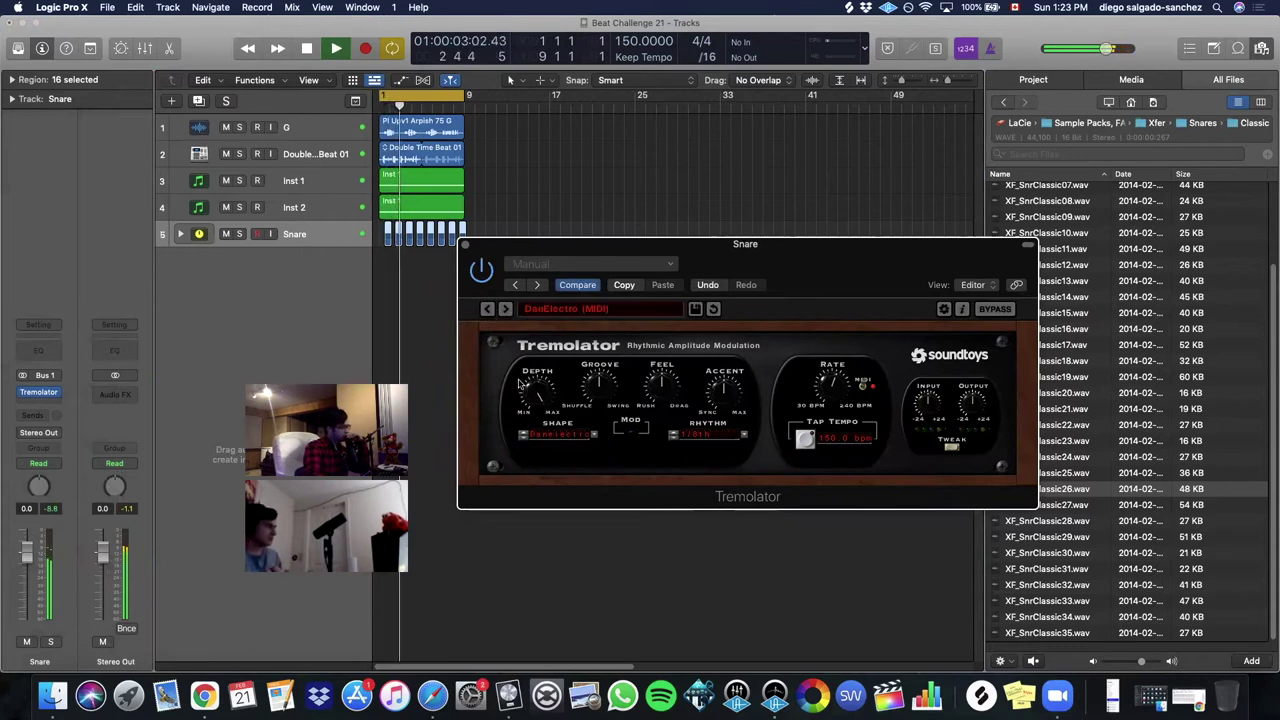
{"action": "left_click_drag", "start_coordinate": [542, 394], "coordinate": [531, 643]}
{"action": "left_click_drag", "start_coordinate": [544, 400], "coordinate": [531, 425]}
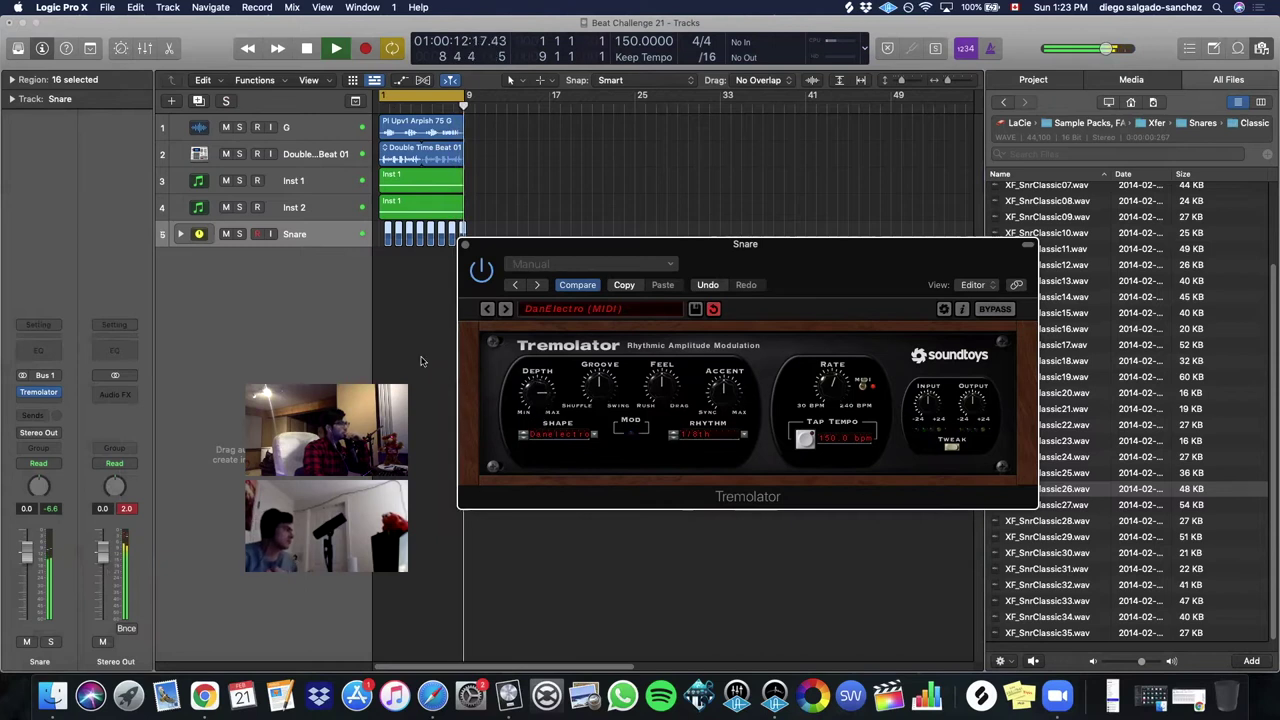
{"action": "key", "text": "space"}
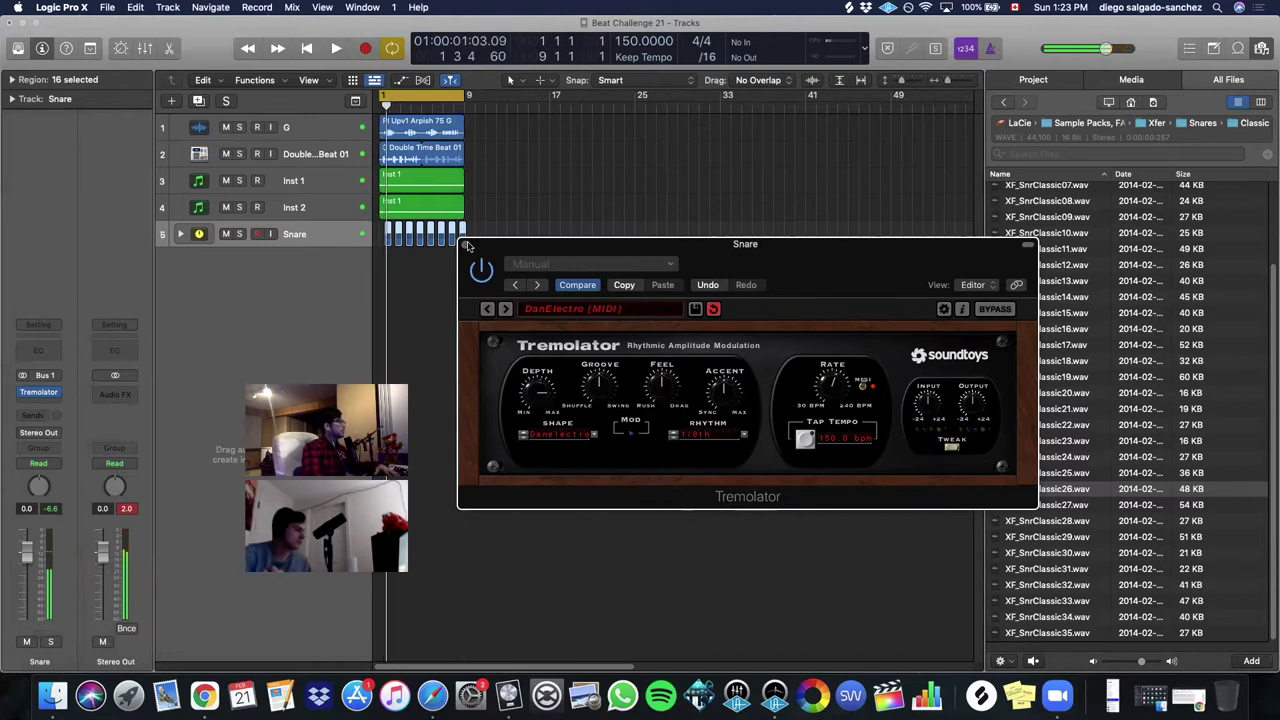
{"action": "left_click", "coordinate": [466, 242]}
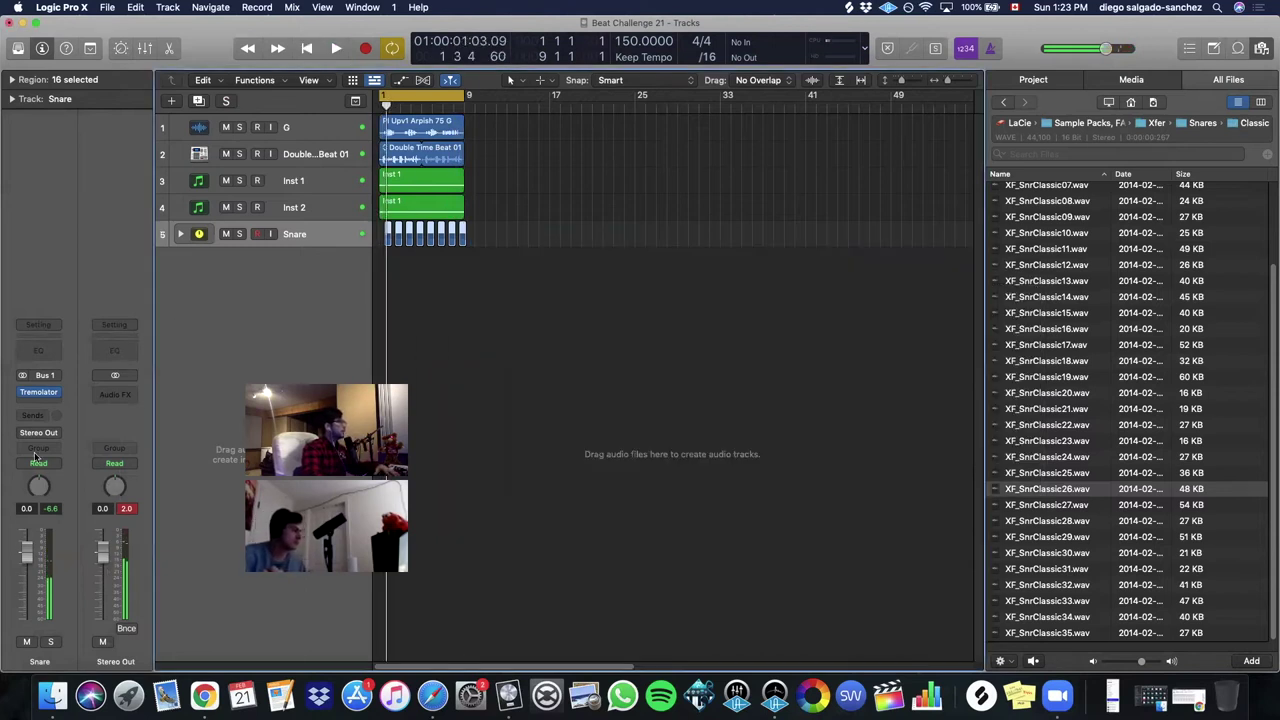
- Insert the Echo delay after Tremolator on the Snare stack and start playback
{"action": "left_click", "coordinate": [36, 396]}
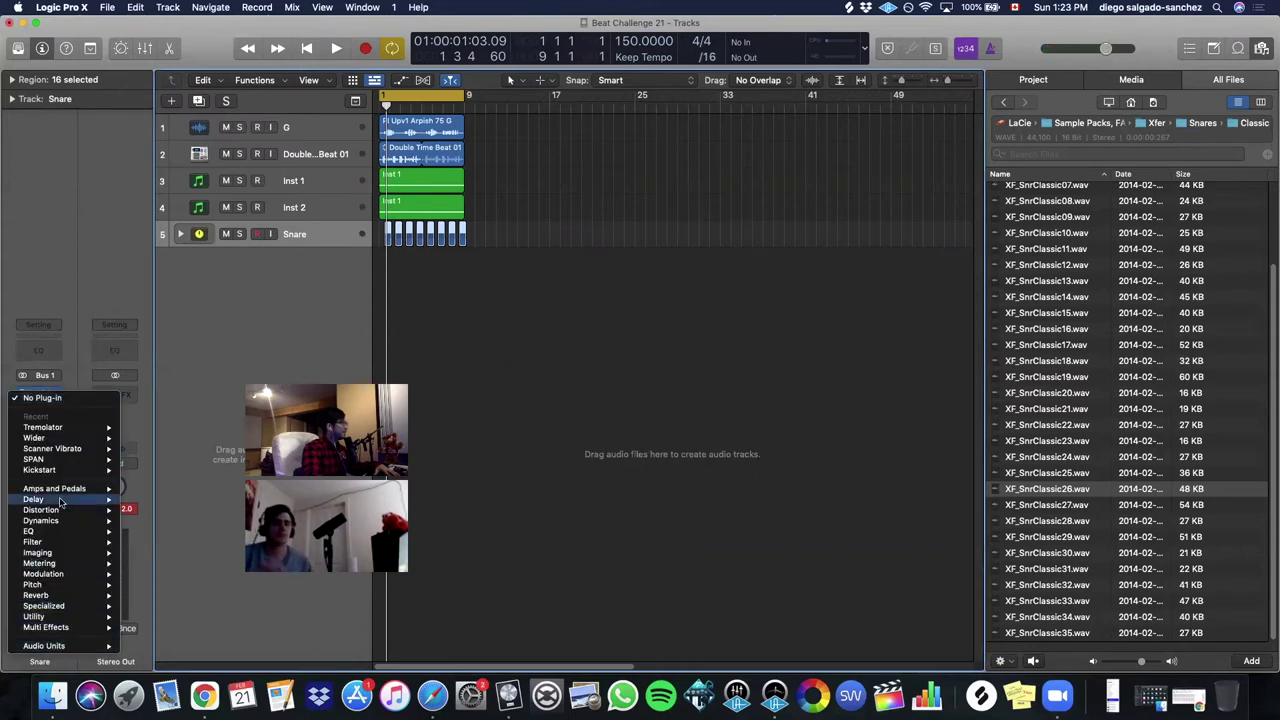
{"action": "mouse_move", "coordinate": [80, 499]}
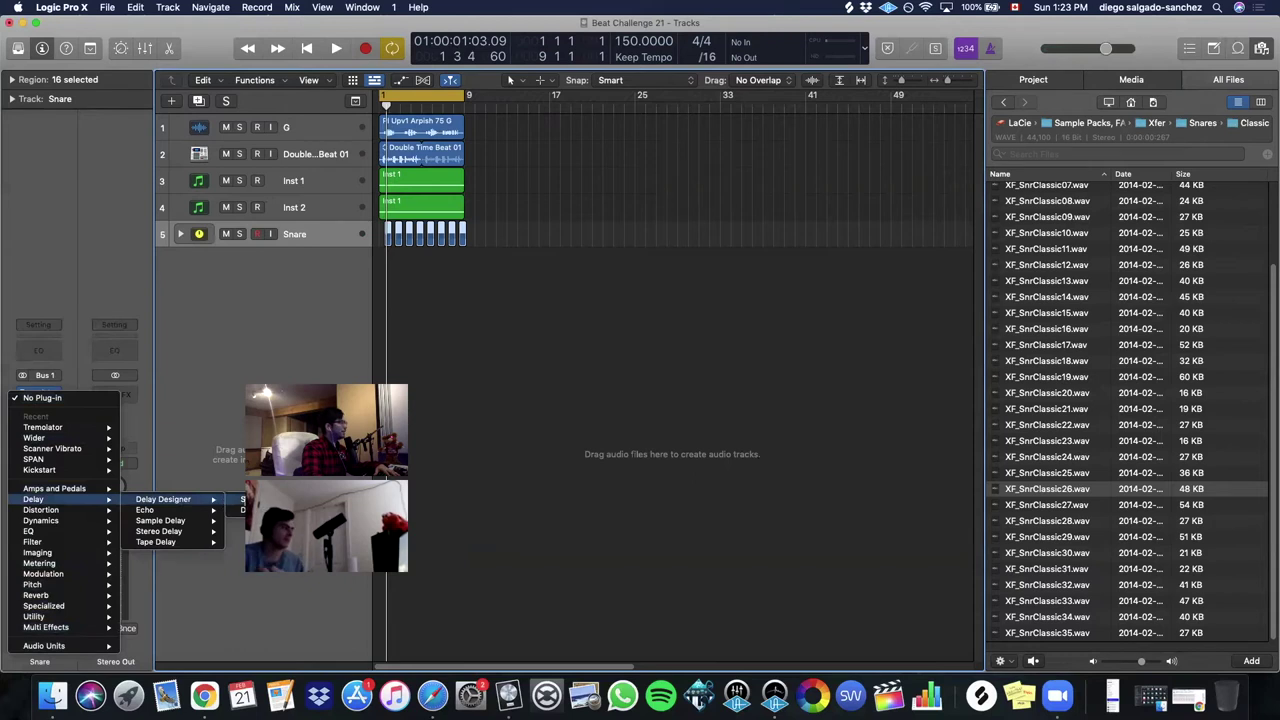
{"action": "mouse_move", "coordinate": [204, 513]}
{"action": "left_click", "coordinate": [258, 510]}
{"action": "key", "text": "space"}
{"action": "left_click_drag", "start_coordinate": [595, 188], "coordinate": [801, 301]}
- Audition Echo's presets up to 1/4 . Repeat, lower the wet level to 40%, and close the plug-in window
{"action": "left_click", "coordinate": [680, 337]}
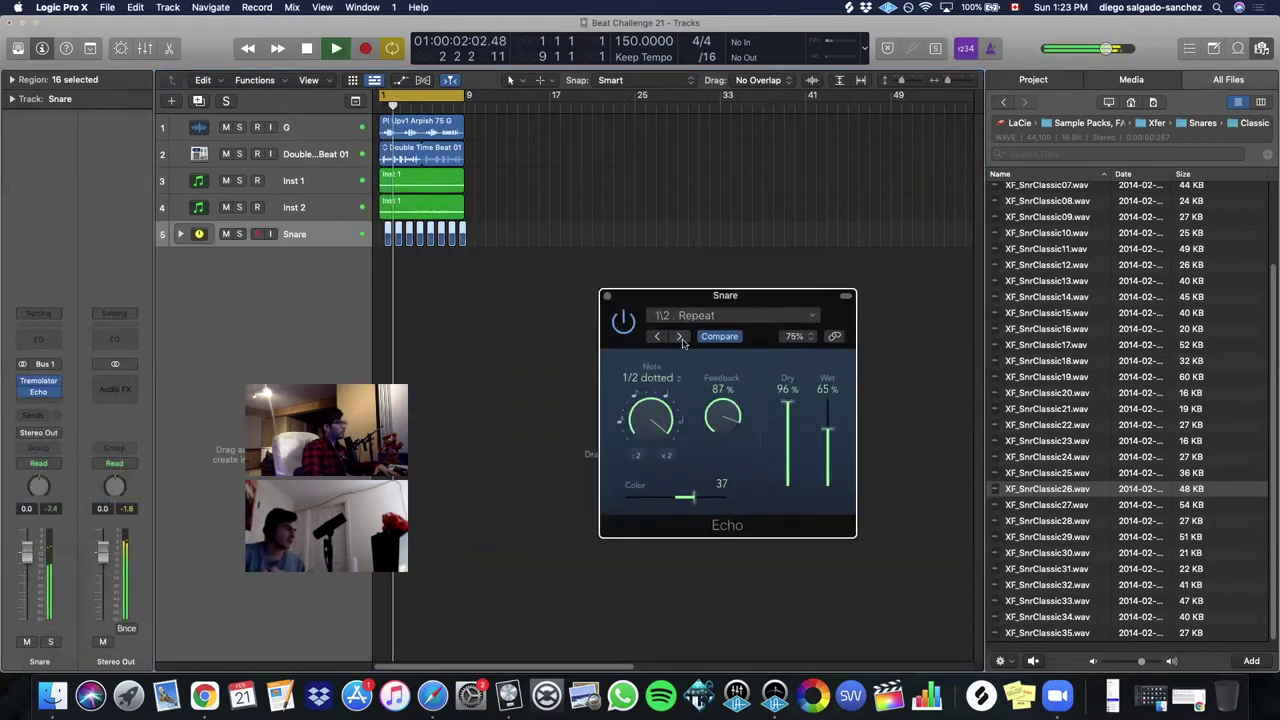
{"action": "left_click", "coordinate": [680, 337]}
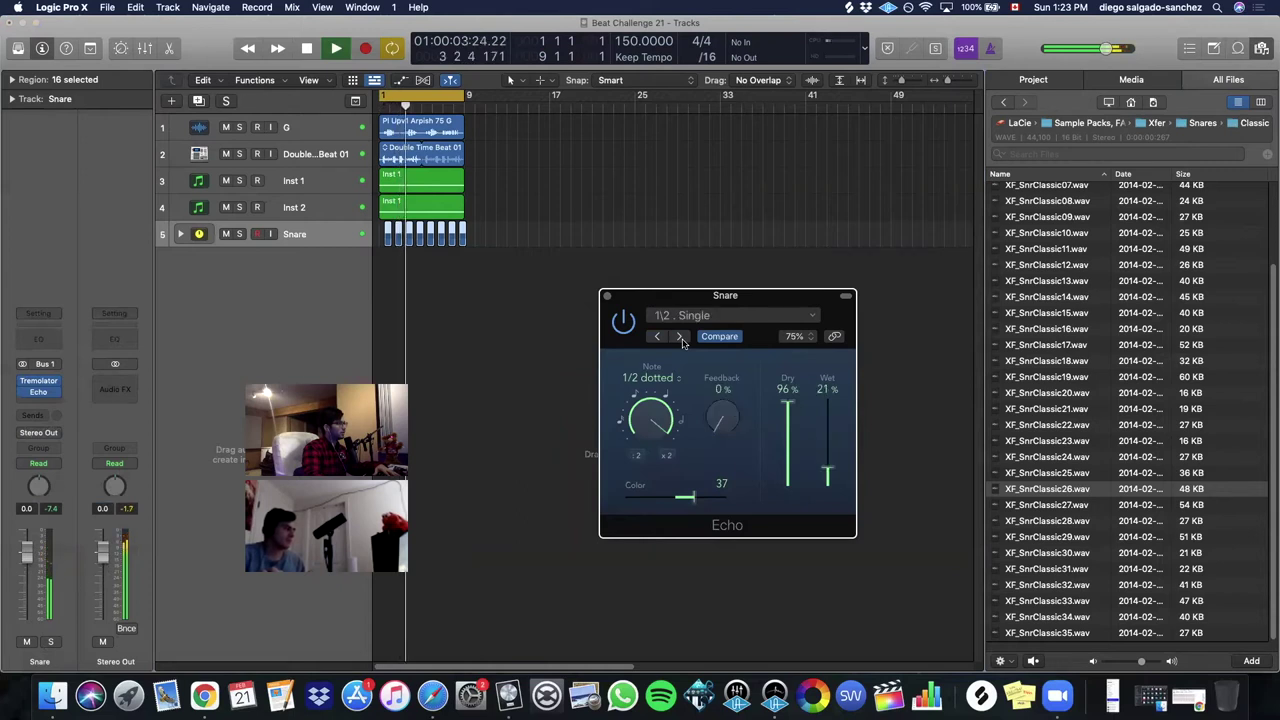
{"action": "left_click", "coordinate": [680, 337]}
{"action": "left_click", "coordinate": [680, 337]}
{"action": "left_click", "coordinate": [680, 337]}
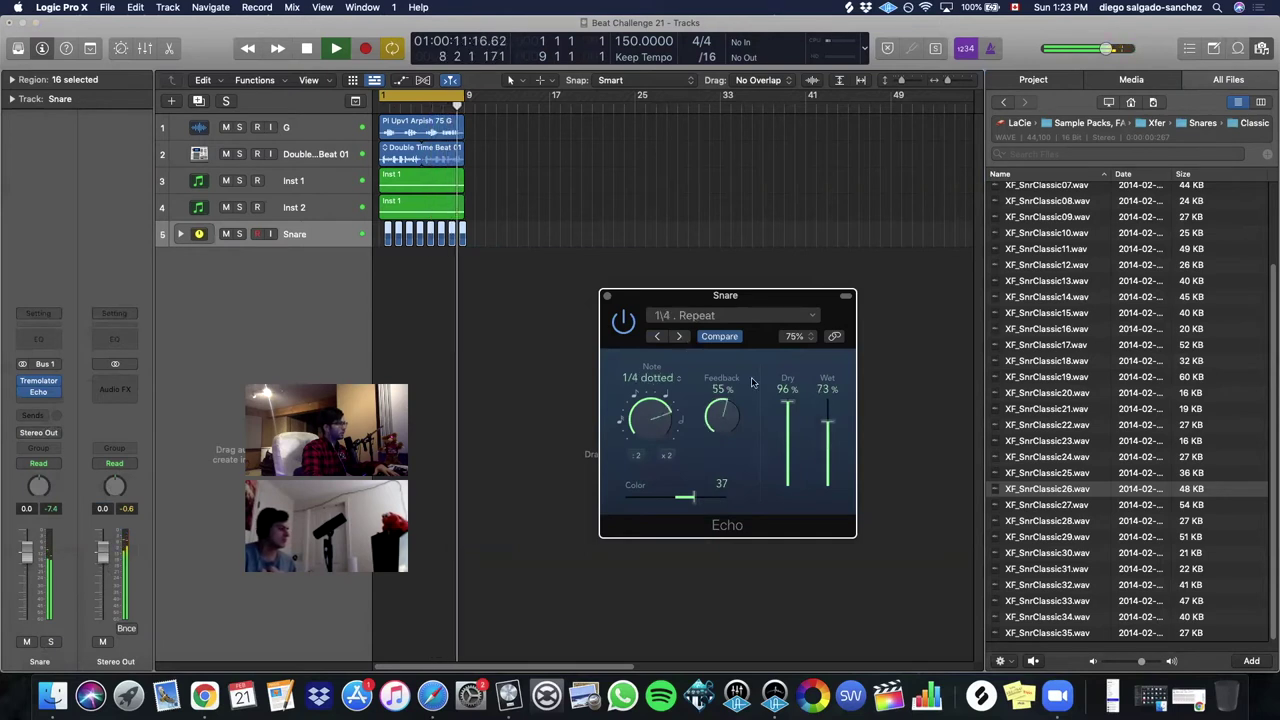
{"action": "left_click_drag", "start_coordinate": [830, 425], "coordinate": [840, 455]}
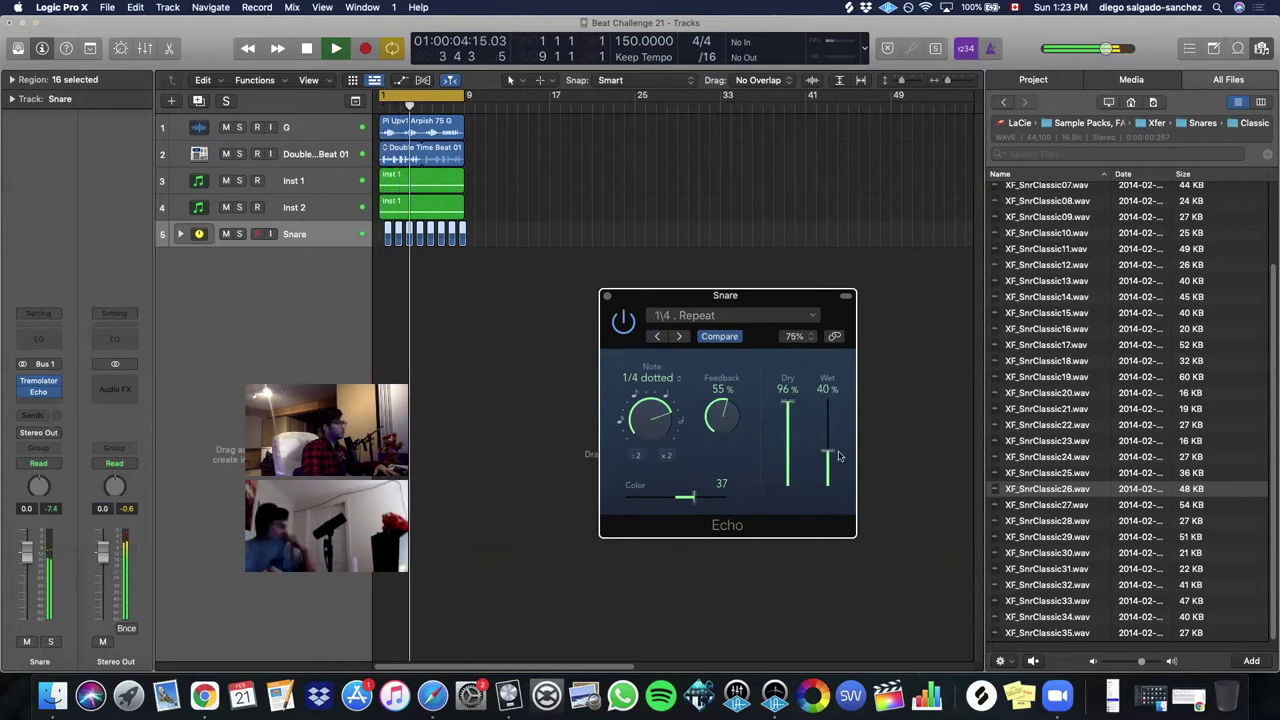
{"action": "left_click", "coordinate": [606, 297]}
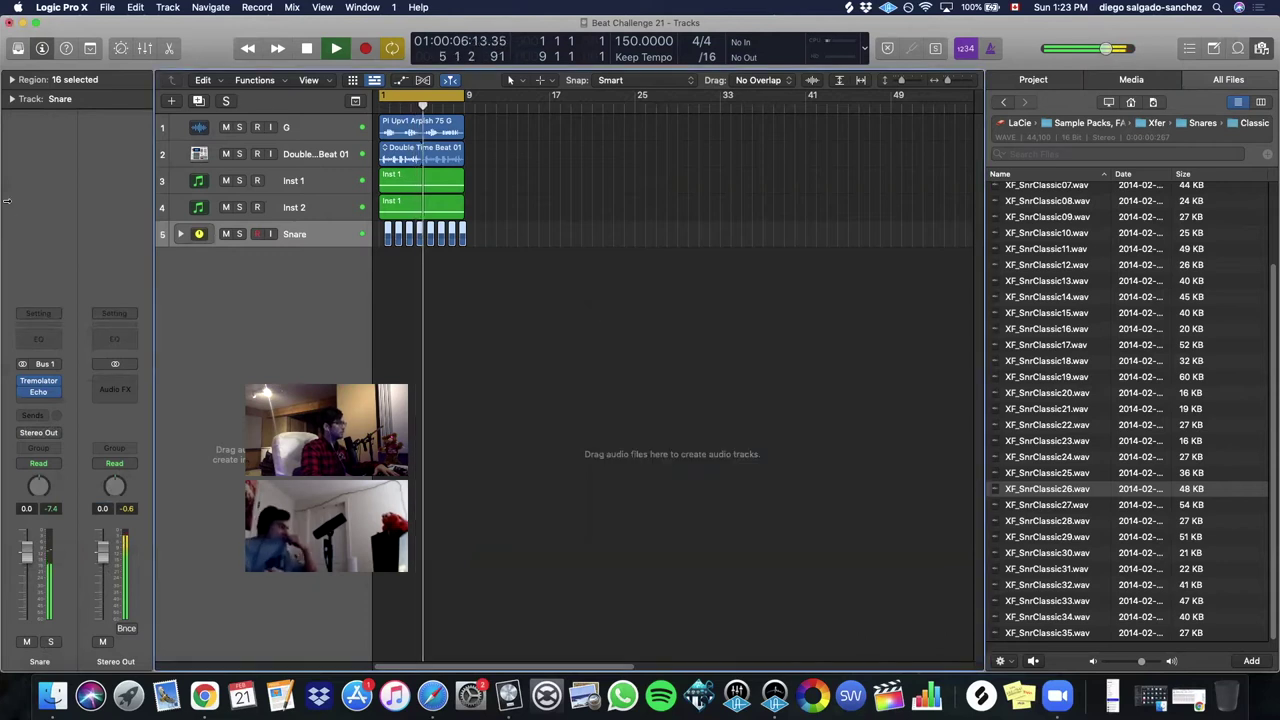
- Stop playback and save the project
{"action": "left_click", "coordinate": [110, 7]}
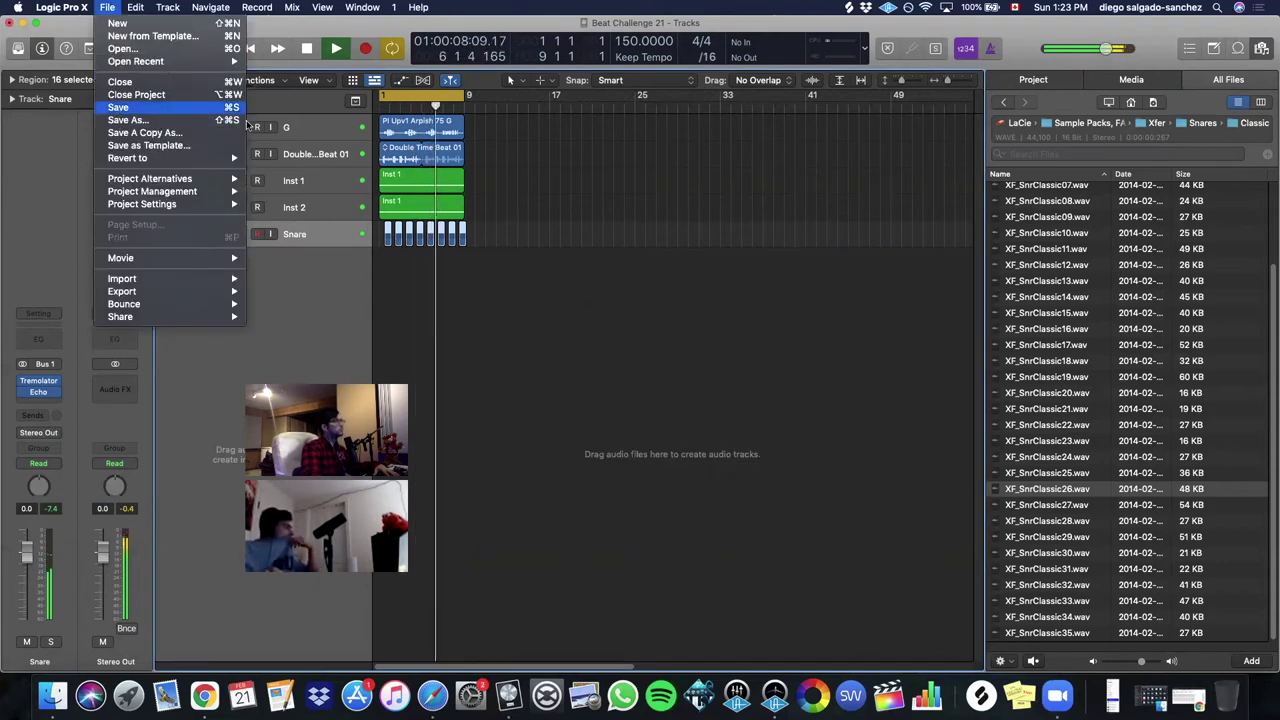
{"action": "left_click", "coordinate": [118, 107]}
{"action": "key", "text": "space"}
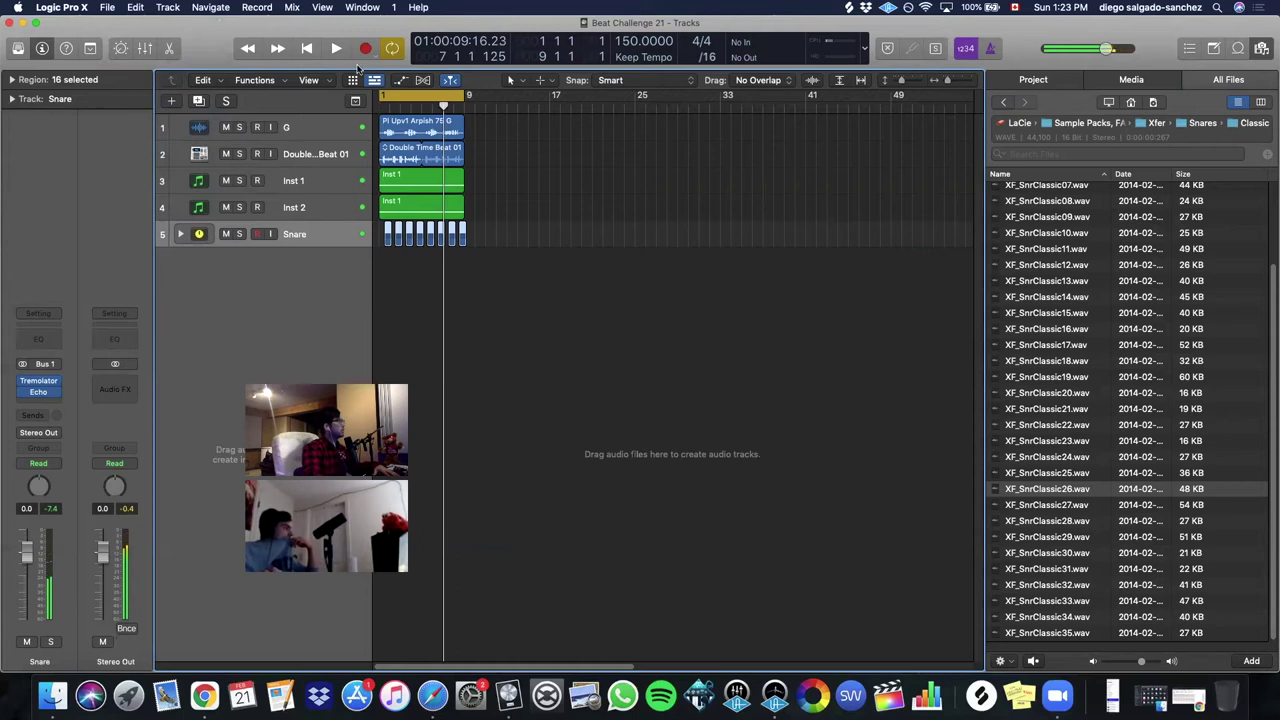
{"action": "left_click", "coordinate": [107, 7]}
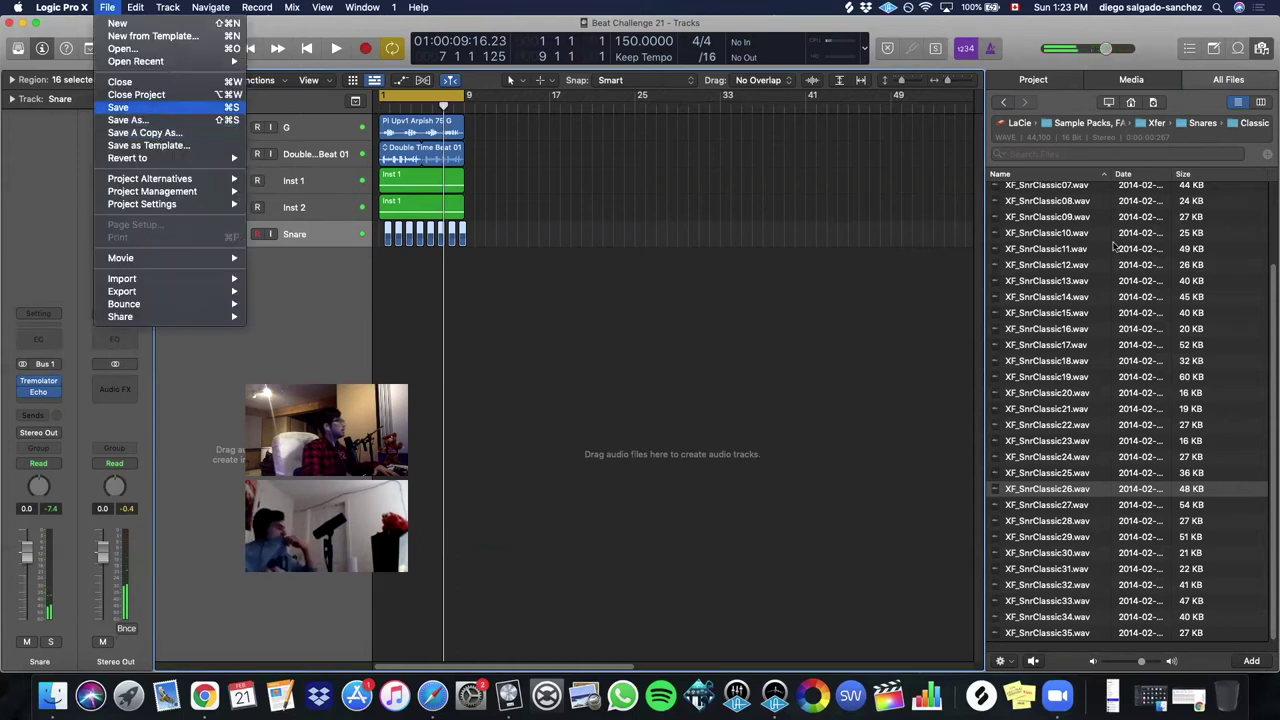
{"action": "left_click", "coordinate": [118, 107]}
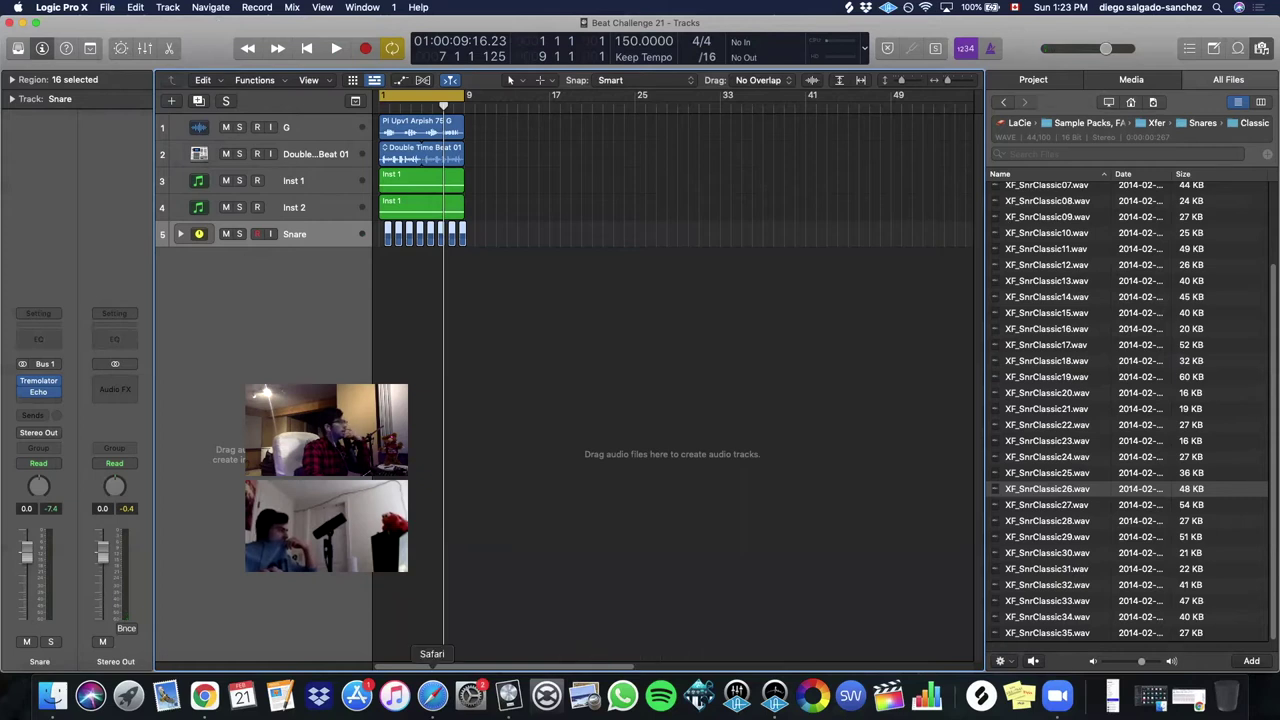
- Switch to Splice in Safari, open all vocals samples in Sounds, and filter them by the root note G
{"action": "left_click", "coordinate": [432, 695]}
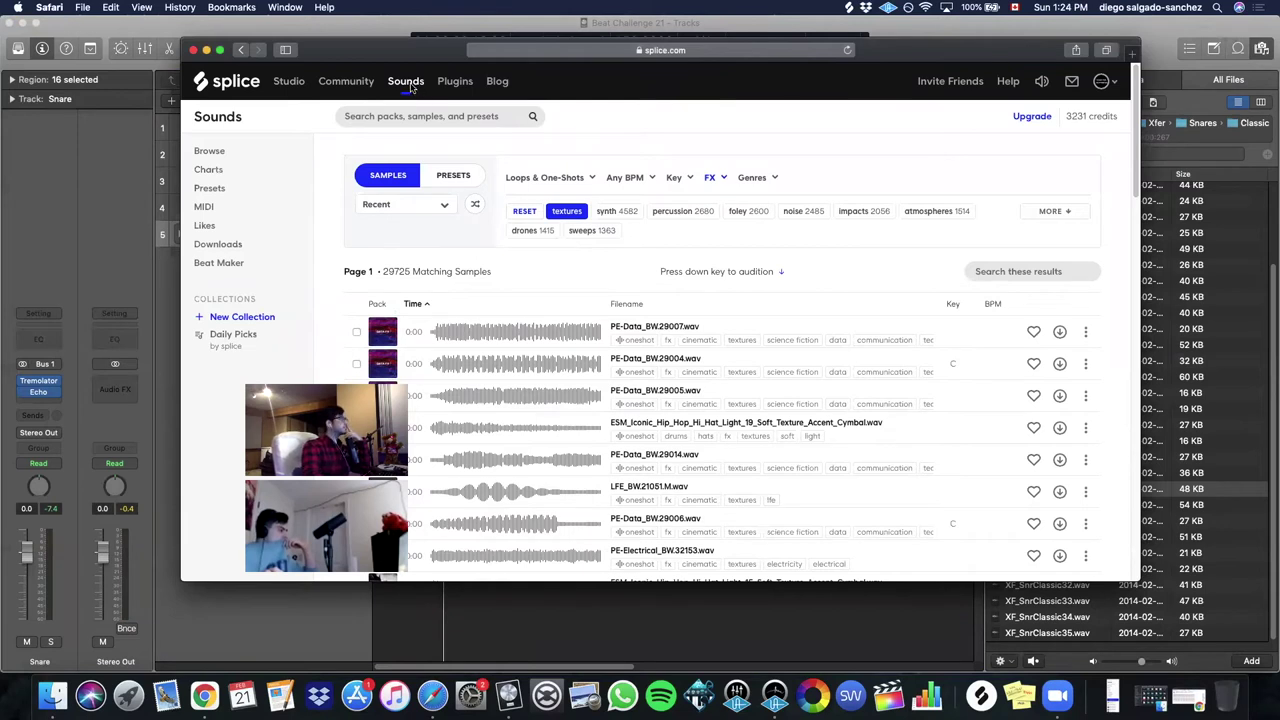
{"action": "left_click", "coordinate": [408, 84]}
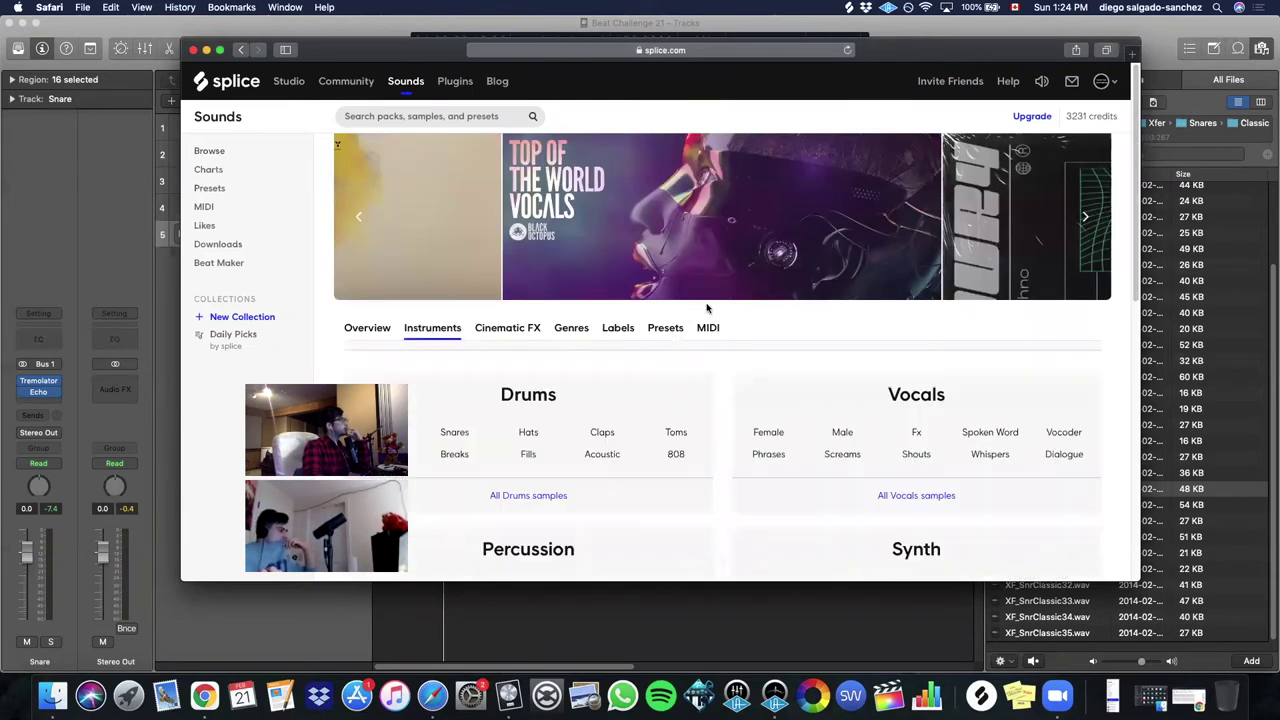
{"action": "scroll", "coordinate": [922, 400], "scroll_direction": "down", "scroll_amount": 1}
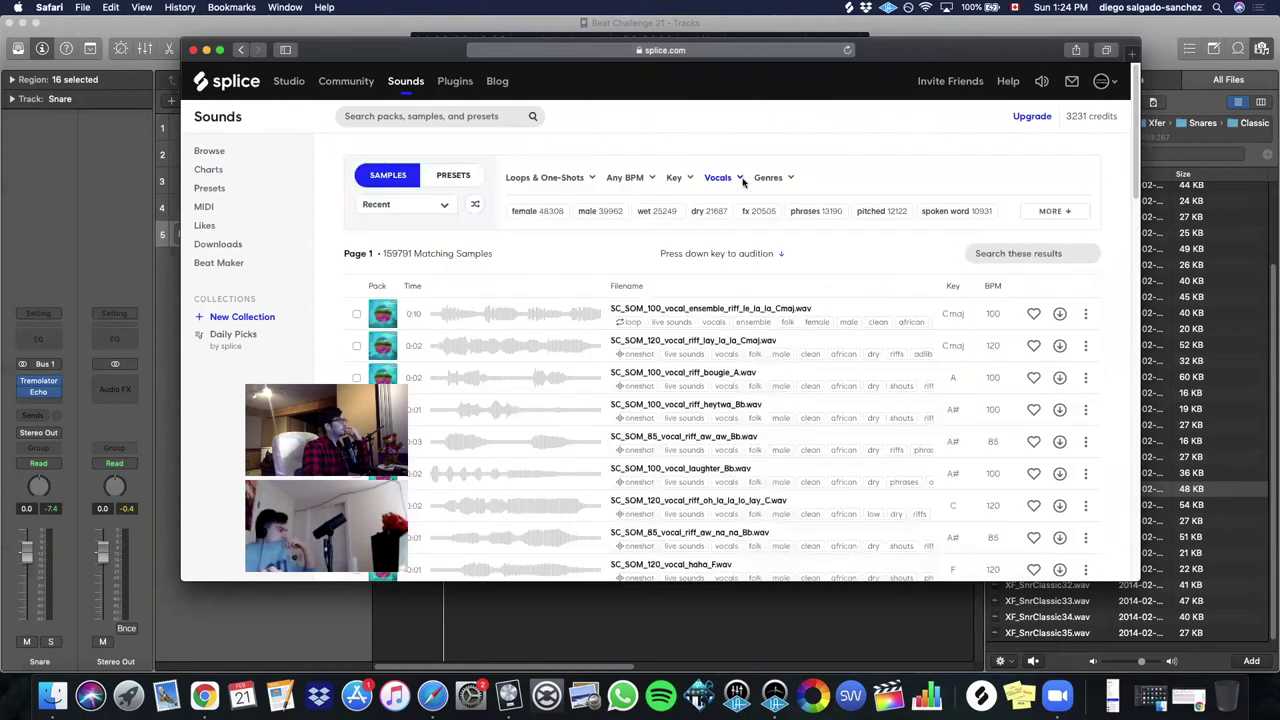
{"action": "left_click", "coordinate": [687, 177]}
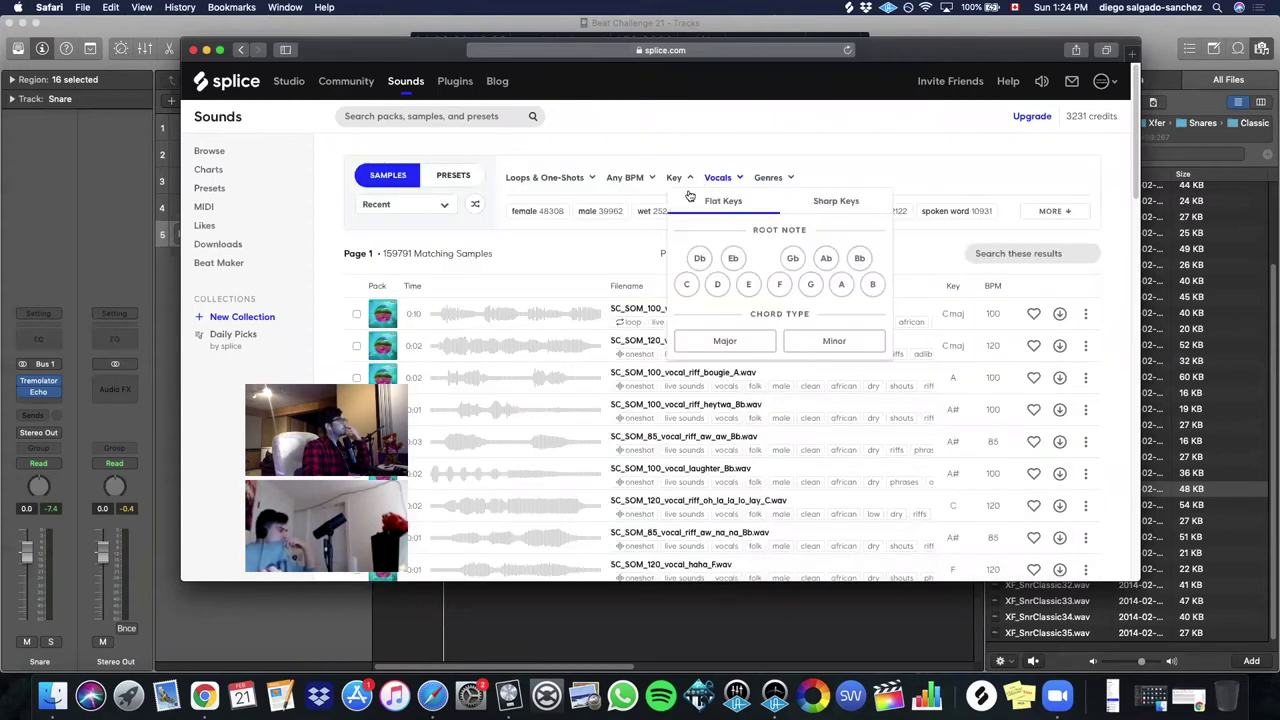
{"action": "left_click", "coordinate": [813, 284]}
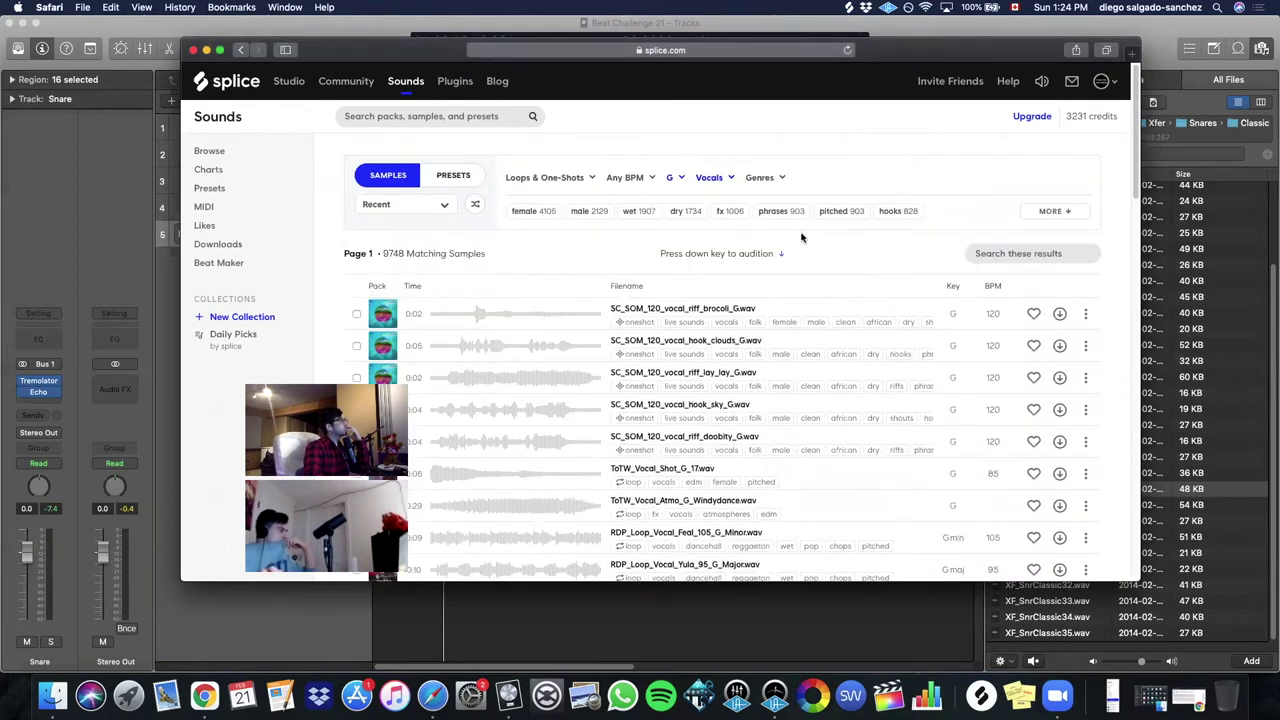
- Limit the vocal sample results to a BPM range of 145 to 155
{"action": "mouse_move", "coordinate": [914, 51]}
{"action": "left_mouse_down"}
{"action": "mouse_move", "coordinate": [914, 183]}
{"action": "mouse_move", "coordinate": [921, 53]}
{"action": "left_mouse_up"}
{"action": "left_click", "coordinate": [643, 178]}
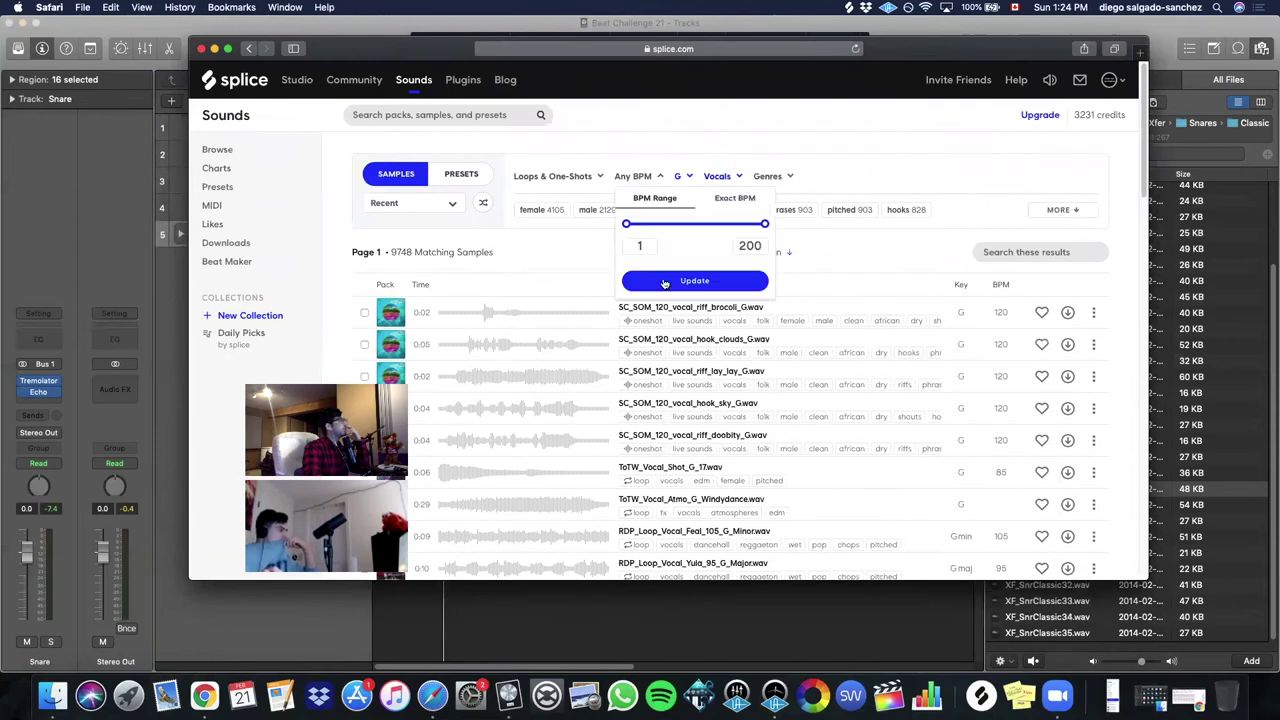
{"action": "type", "text": "145"}
{"action": "double_click", "coordinate": [752, 245]}
{"action": "type", "text": "155"}
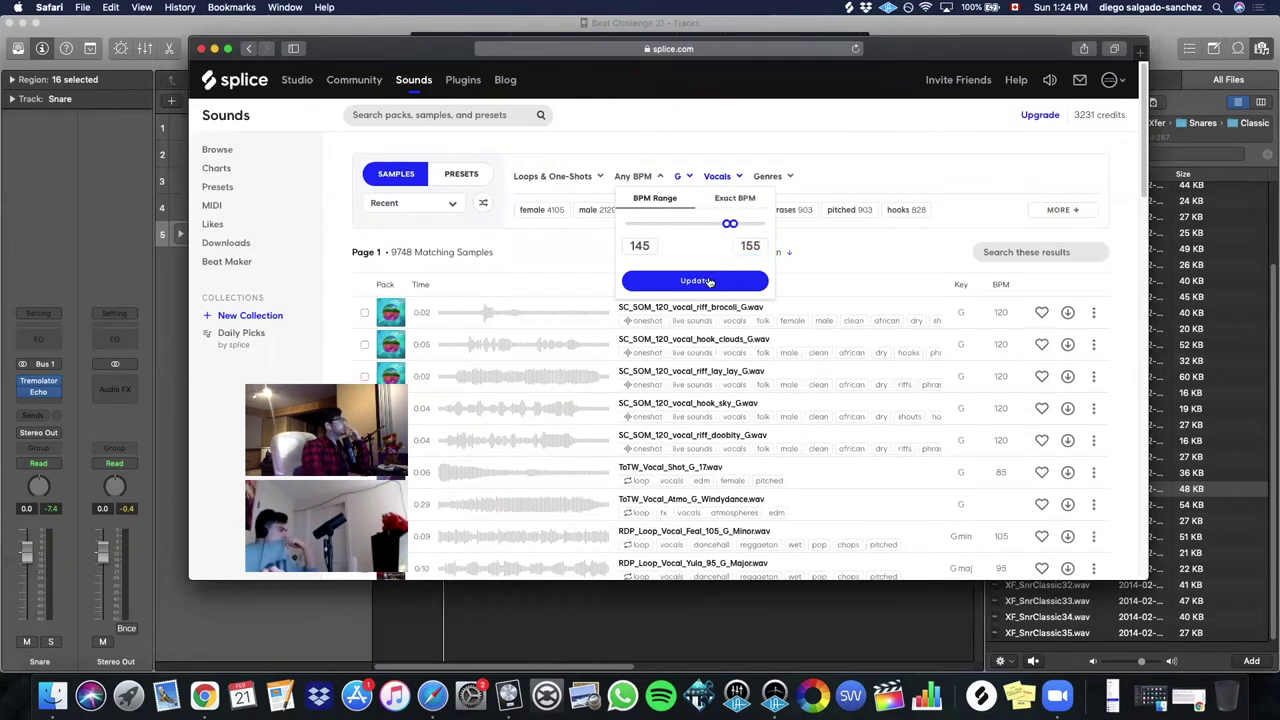
{"action": "left_click", "coordinate": [697, 281]}
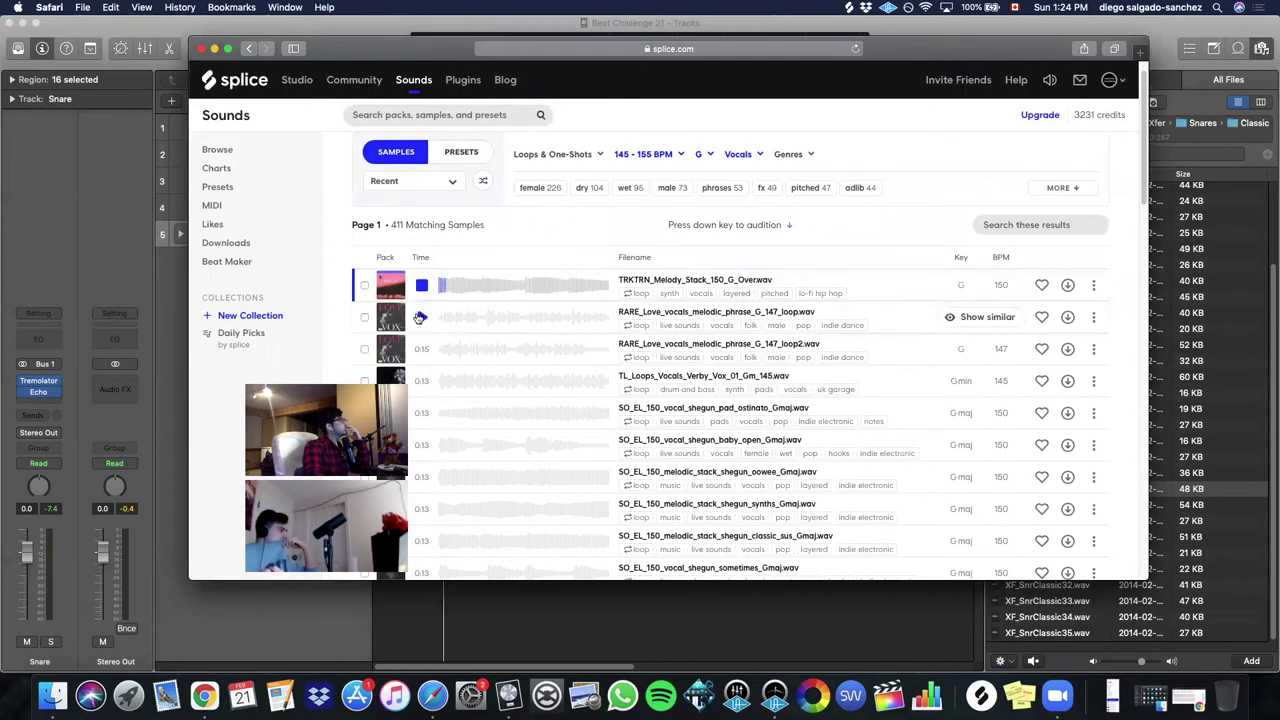
- Audition the filtered vocal loops, including RARE_Love_vocals_melodic_phrase_G_147_loop.wav and loop2, and browse further down the results
{"action": "left_click", "coordinate": [422, 318]}
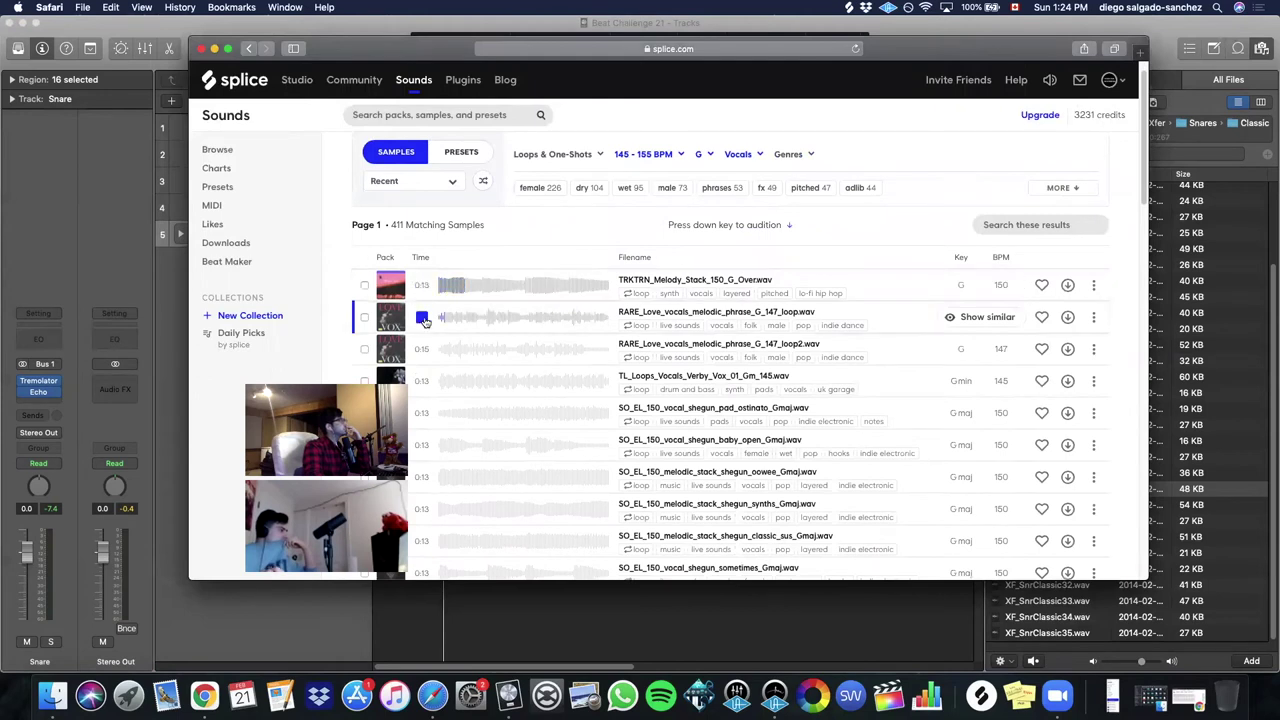
{"action": "scroll", "coordinate": [421, 346], "scroll_direction": "down", "scroll_amount": 1}
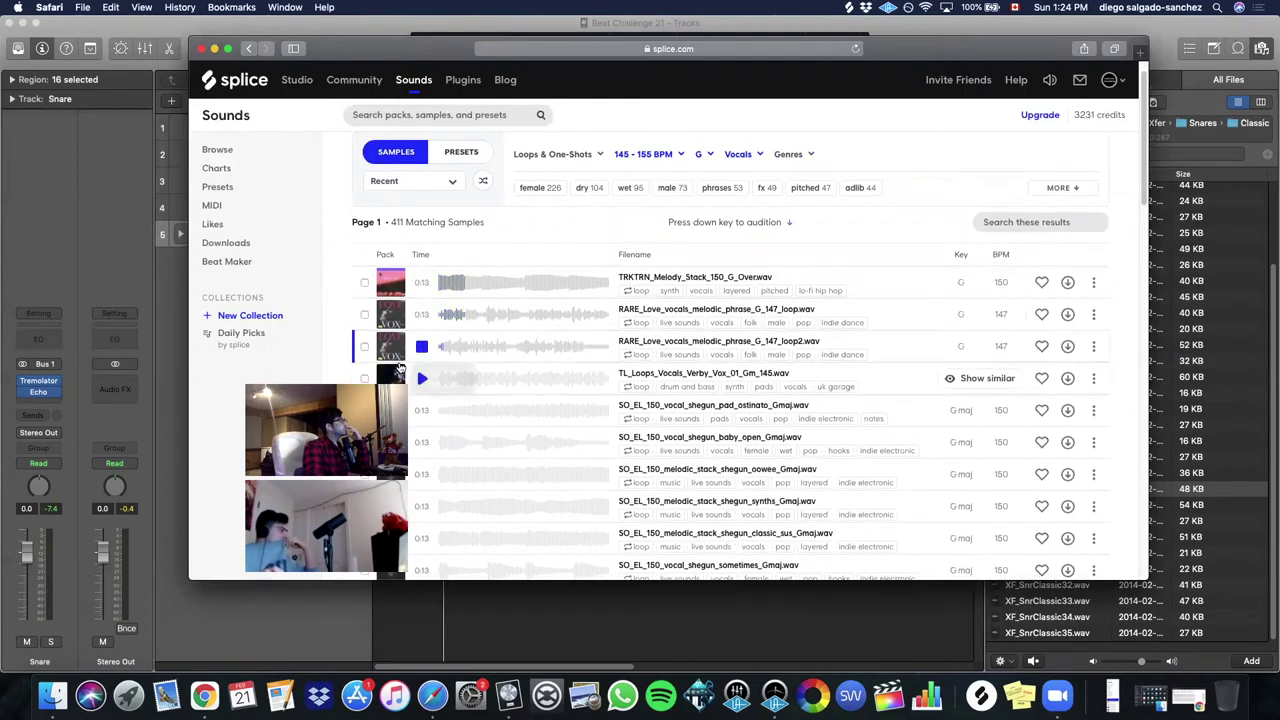
{"action": "scroll", "coordinate": [390, 300], "scroll_direction": "down", "scroll_amount": 10}
{"action": "scroll", "coordinate": [400, 330], "scroll_direction": "up", "scroll_amount": 1}
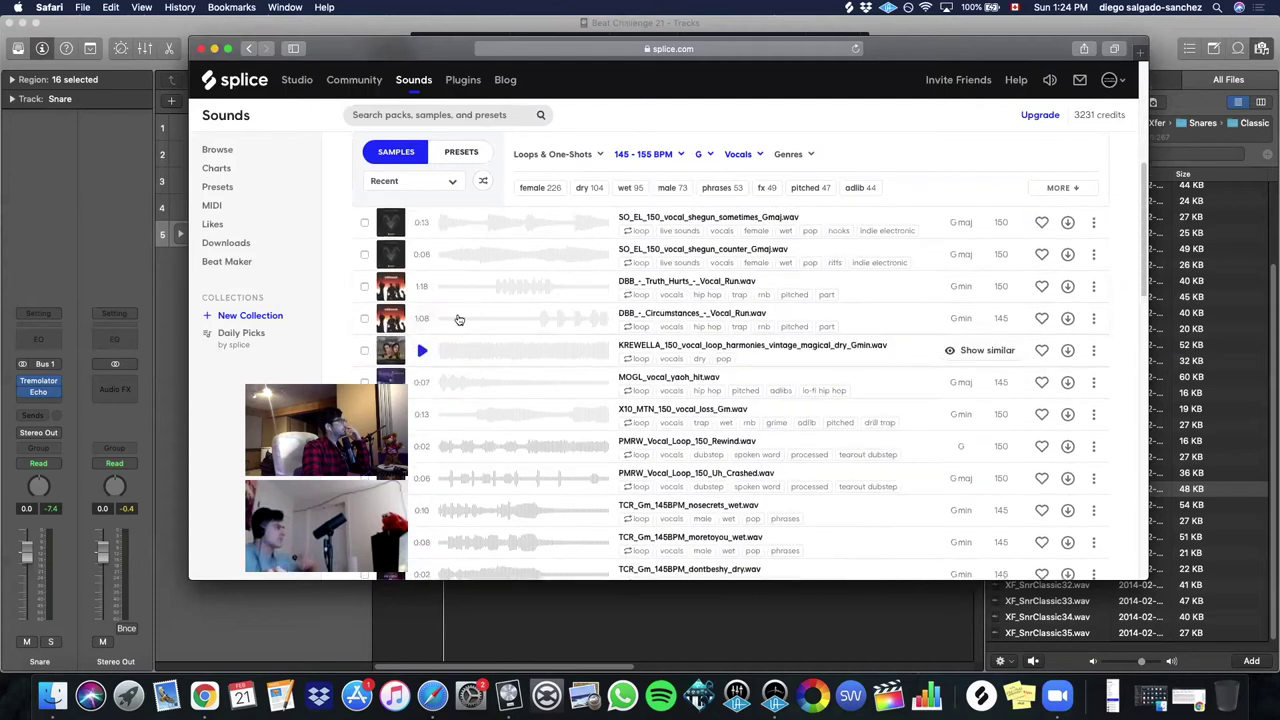
- Audition vocal loops in the filtered sample list, including KREWELLA_150_vocal_loop_harmonies_vintage_magical_dry_Gmin.wav and PMRW_Vocal_Loop_150_Rewind.wav
{"action": "left_click", "coordinate": [421, 350]}
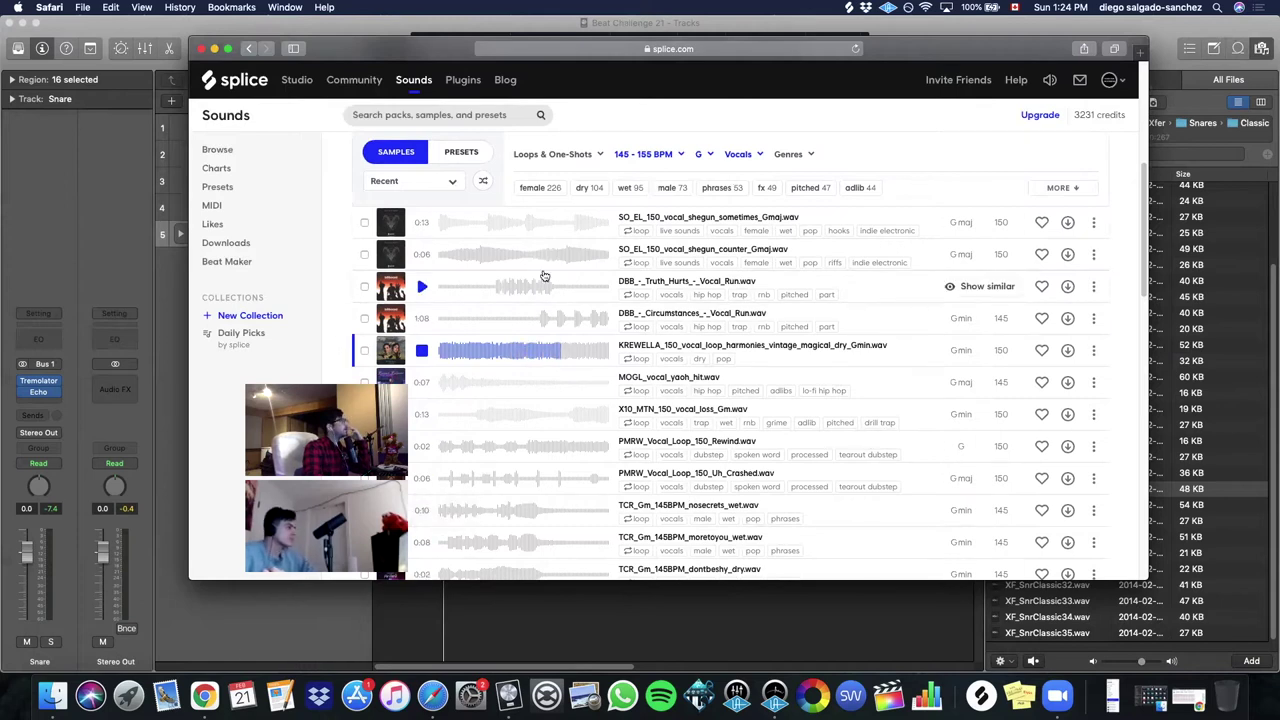
{"action": "scroll", "coordinate": [407, 362], "scroll_direction": "down", "scroll_amount": 1}
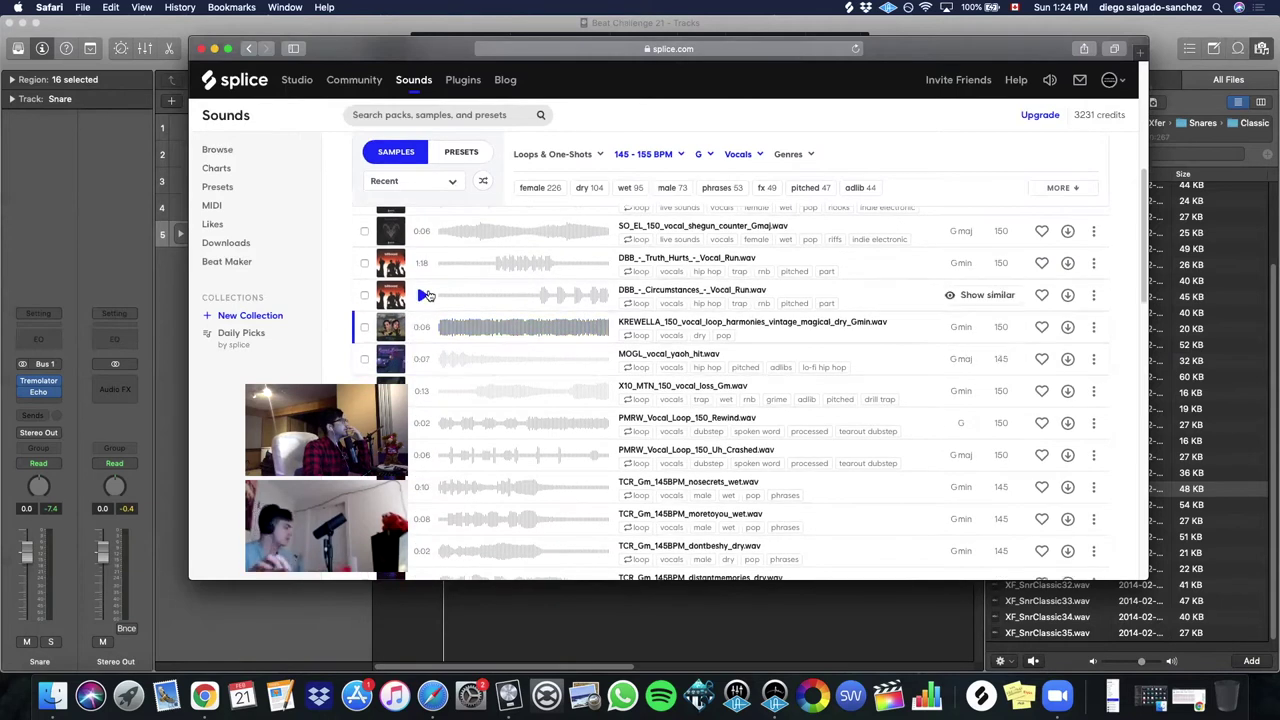
{"action": "scroll", "coordinate": [420, 340], "scroll_direction": "down", "scroll_amount": 3}
{"action": "mouse_move", "coordinate": [1049, 82]}
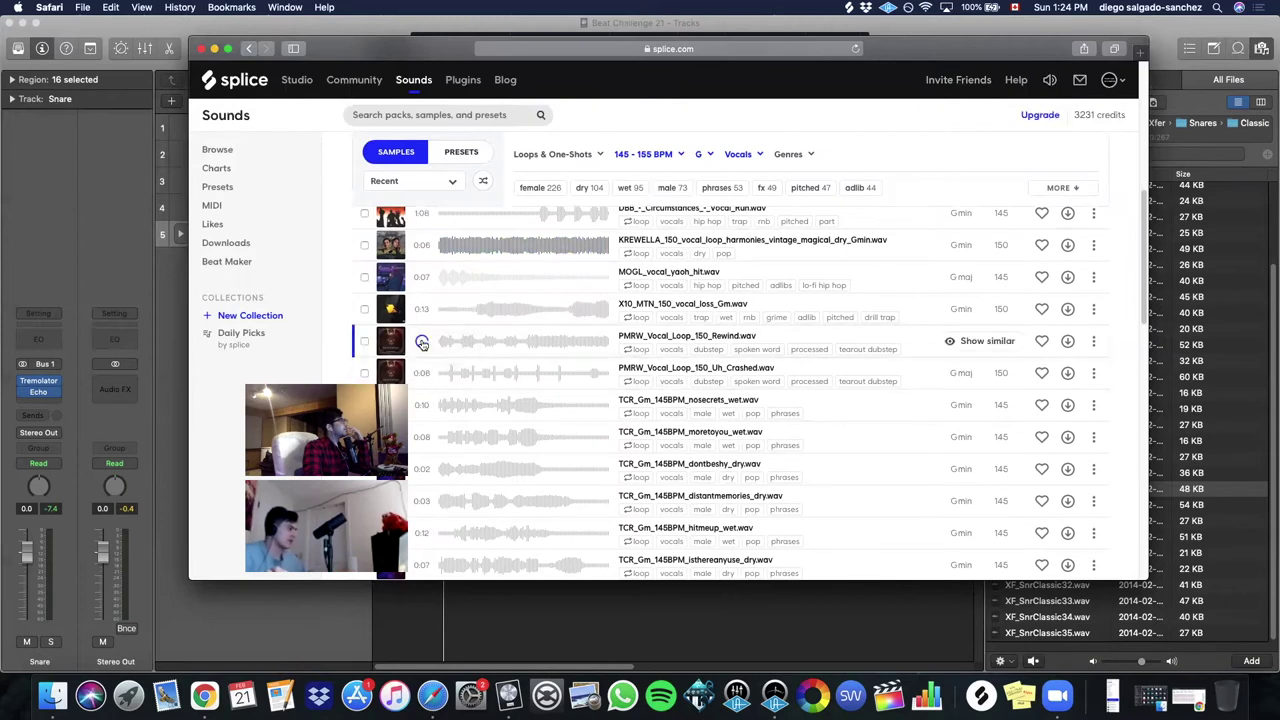
{"action": "scroll", "coordinate": [486, 345], "scroll_direction": "down", "scroll_amount": 5}
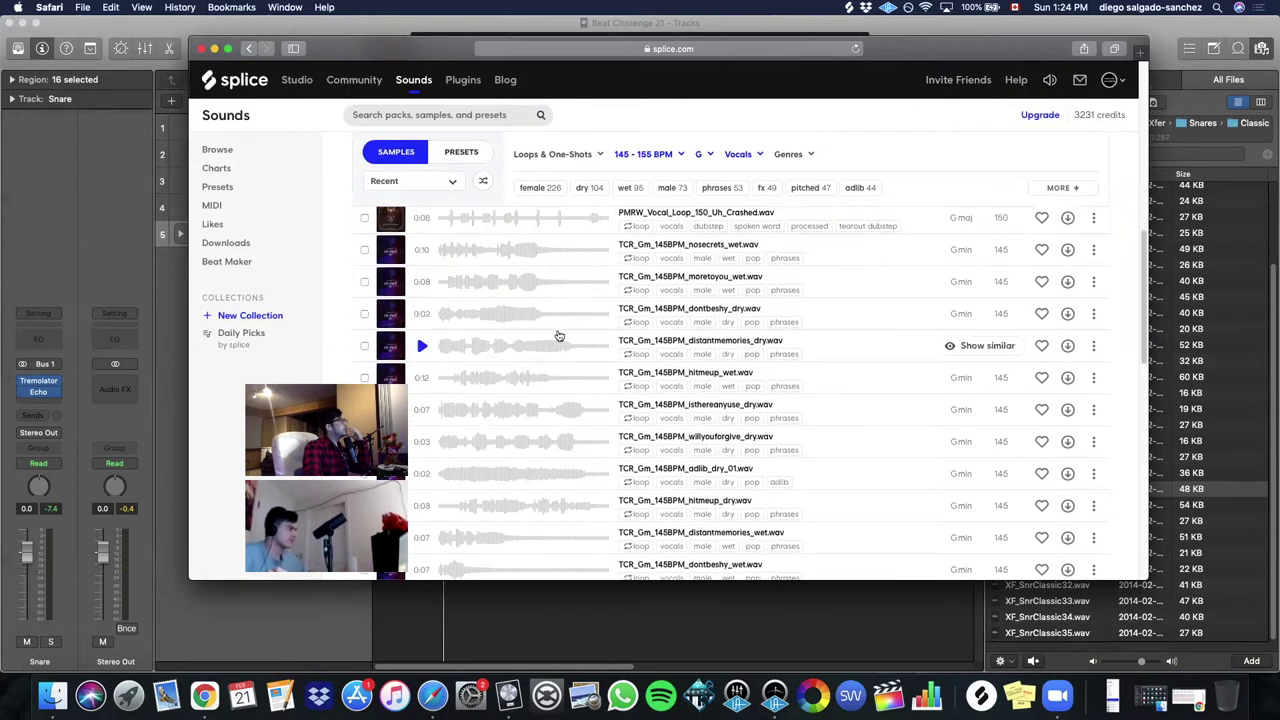
- Switch to System Preferences, set the sound output device to Universal Audio Thunderbolt, and close the Sound settings
{"action": "left_click", "coordinate": [470, 695]}
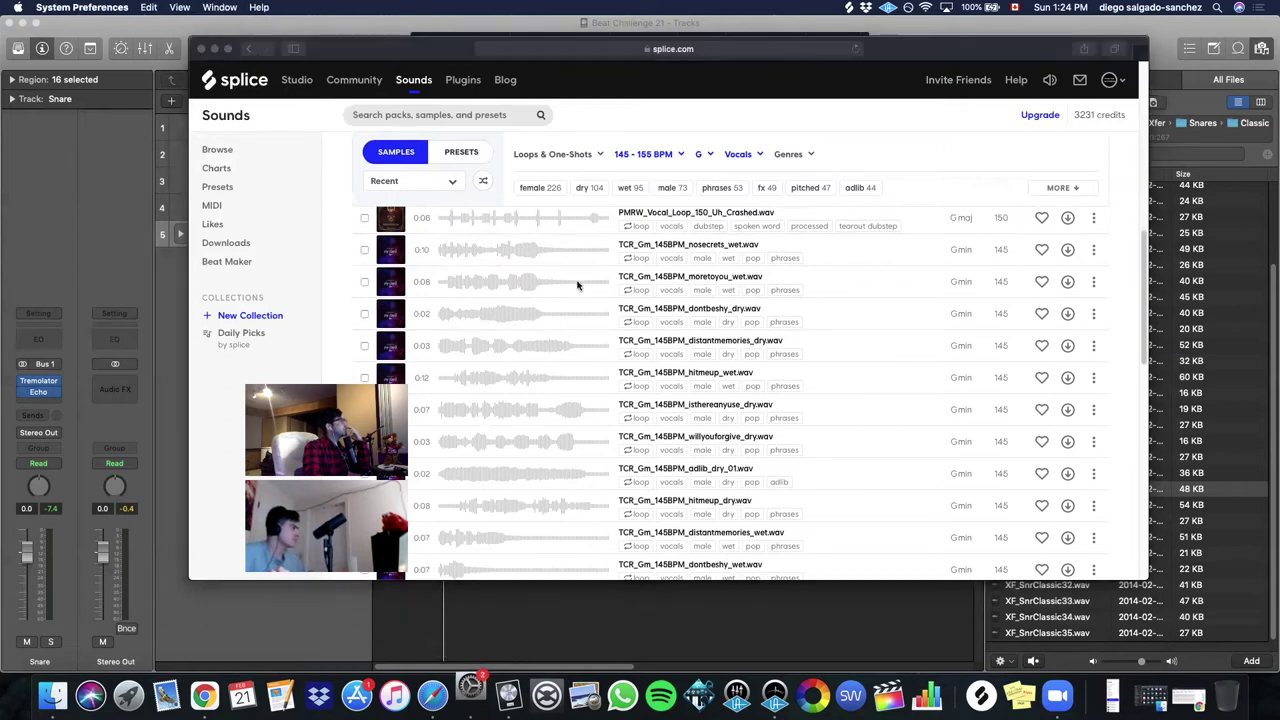
{"action": "left_click", "coordinate": [820, 238]}
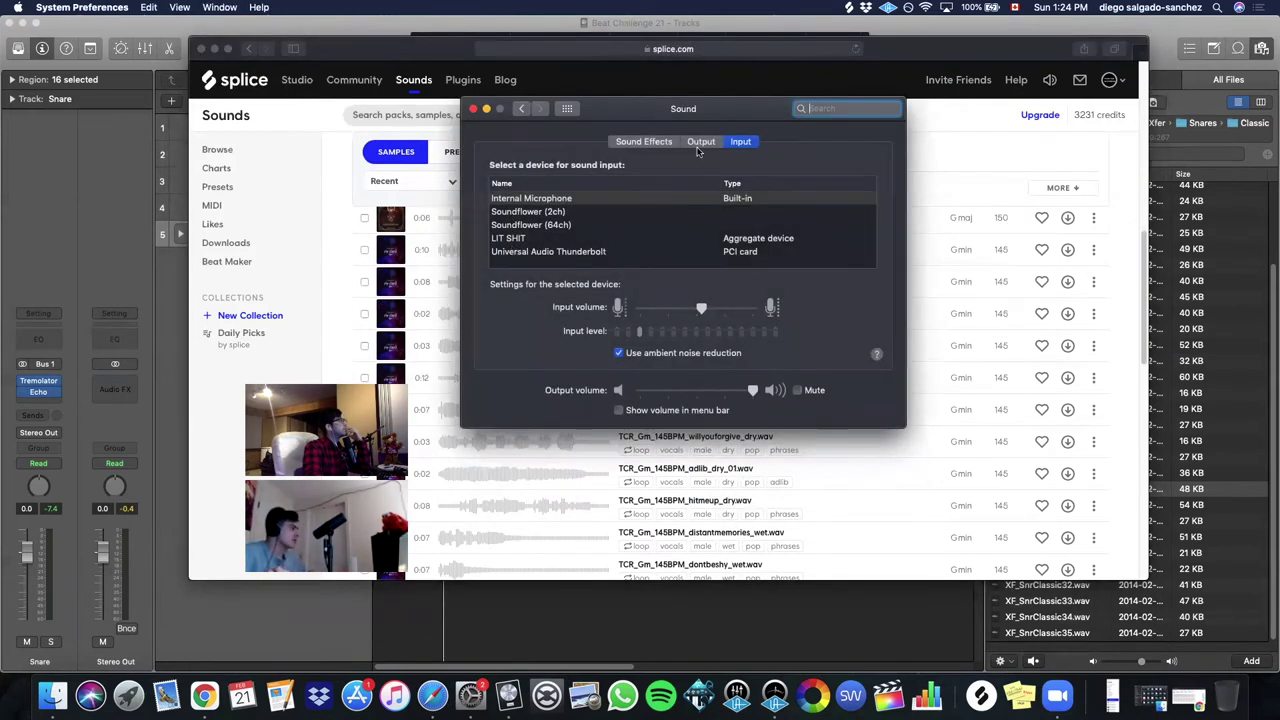
{"action": "left_click", "coordinate": [508, 254]}
{"action": "left_click", "coordinate": [701, 141]}
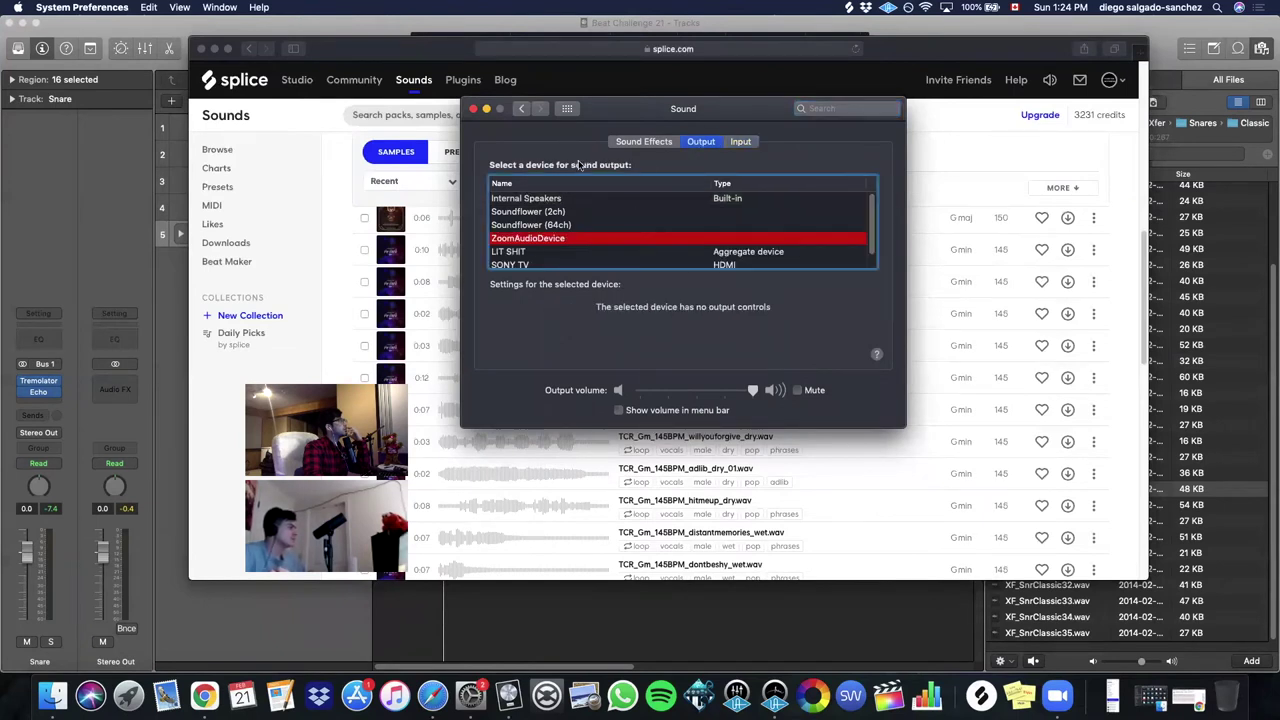
{"action": "key", "text": "Down"}
{"action": "key", "text": "Down"}
{"action": "key", "text": "Down"}
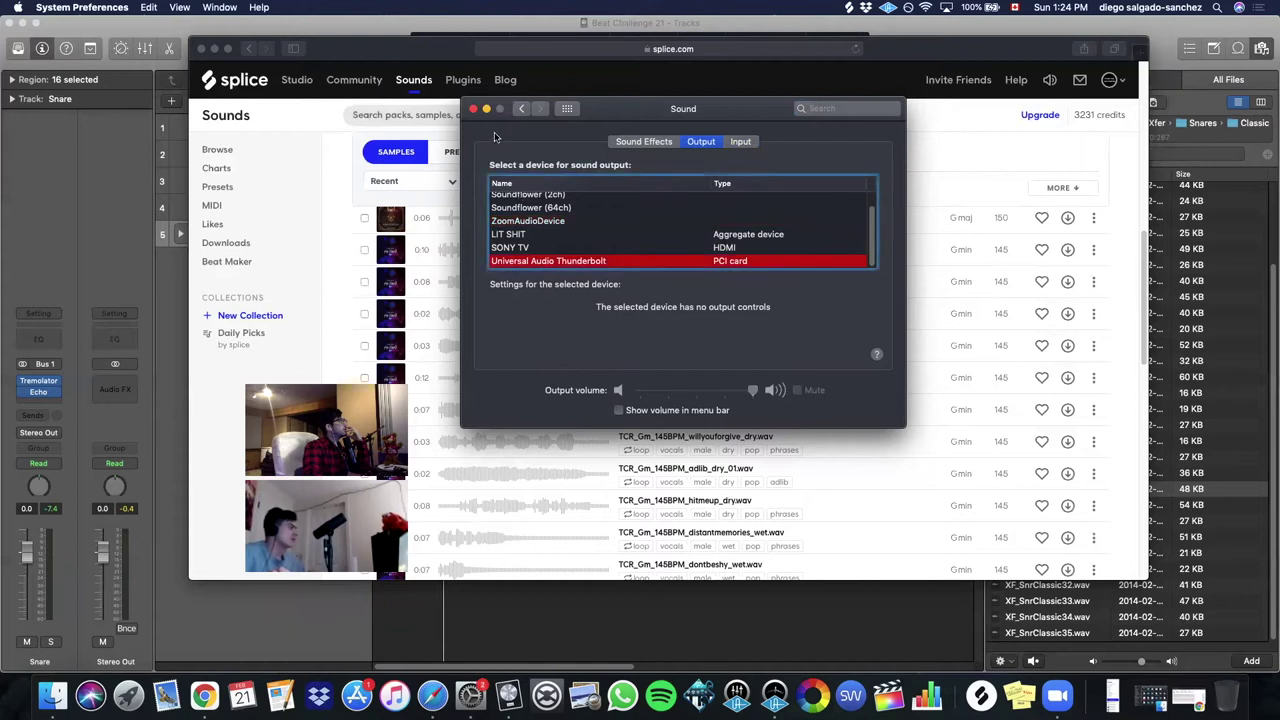
{"action": "left_click", "coordinate": [473, 109]}
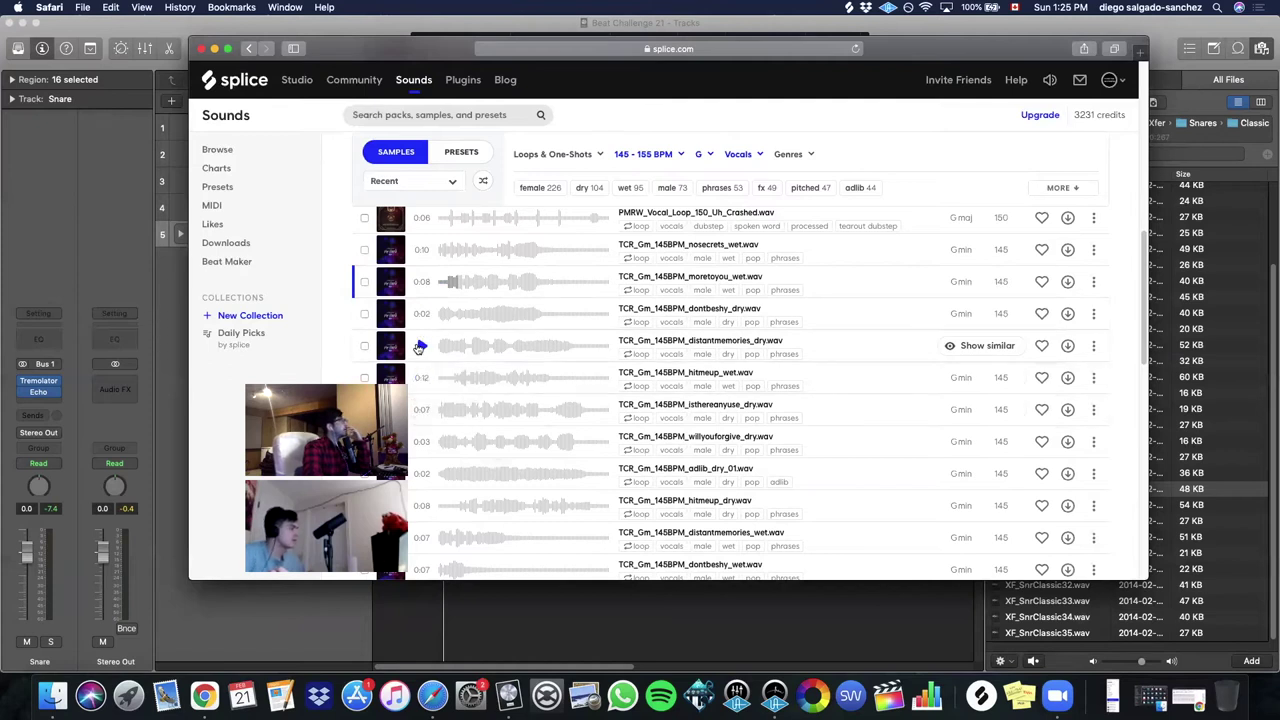
- Audition the TCR_Gm_145BPM vocal loops on Splice and download TCR_Gm_145BPM_adlib_wet_01.wav
{"action": "scroll", "coordinate": [420, 392], "scroll_direction": "down", "scroll_amount": 3}
{"action": "left_click", "coordinate": [416, 334]}
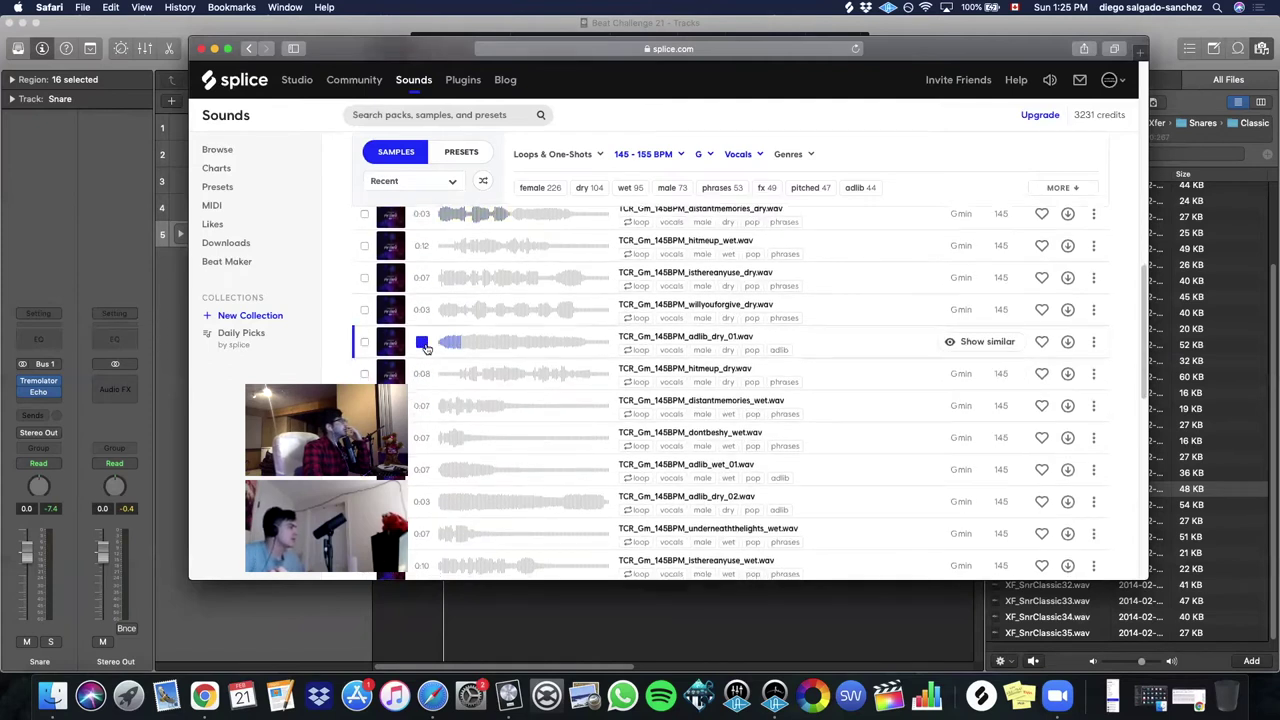
{"action": "scroll", "coordinate": [420, 340], "scroll_direction": "down", "scroll_amount": 3}
{"action": "left_click", "coordinate": [421, 320]}
{"action": "scroll", "coordinate": [420, 335], "scroll_direction": "down", "scroll_amount": 1}
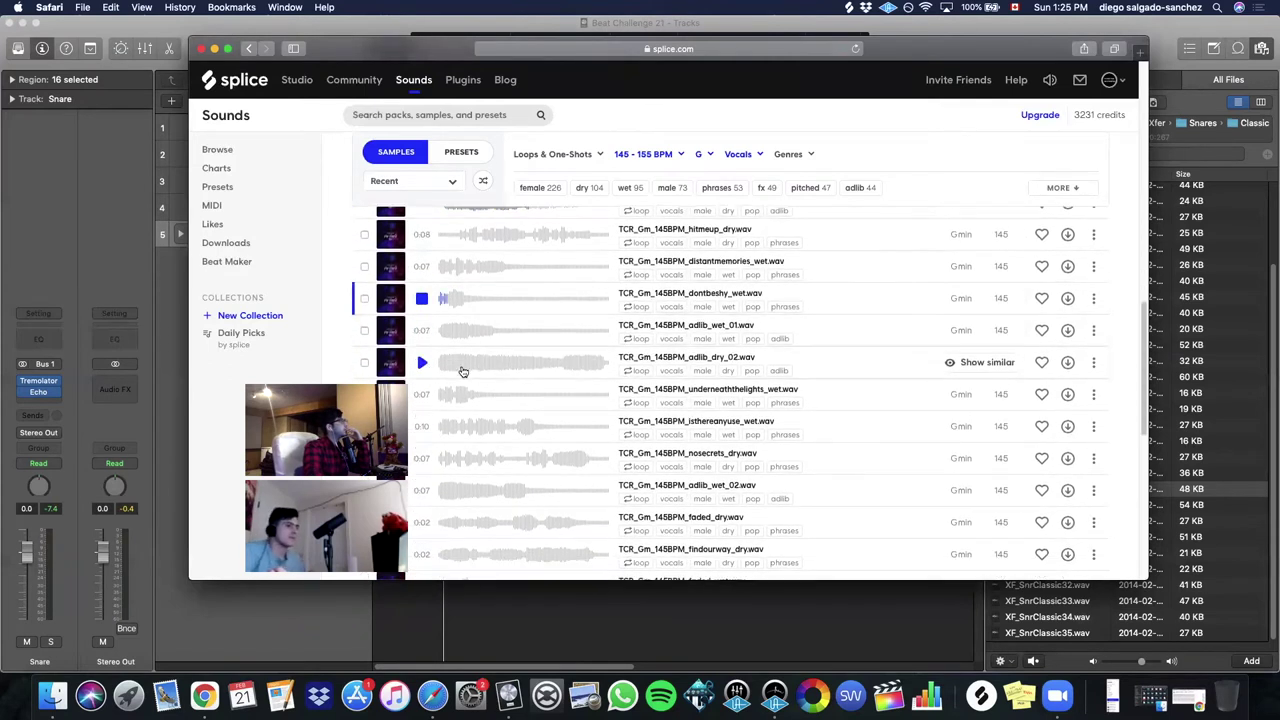
{"action": "left_click", "coordinate": [419, 337]}
{"action": "scroll", "coordinate": [420, 345], "scroll_direction": "down", "scroll_amount": 5}
{"action": "scroll", "coordinate": [430, 335], "scroll_direction": "up", "scroll_amount": 6}
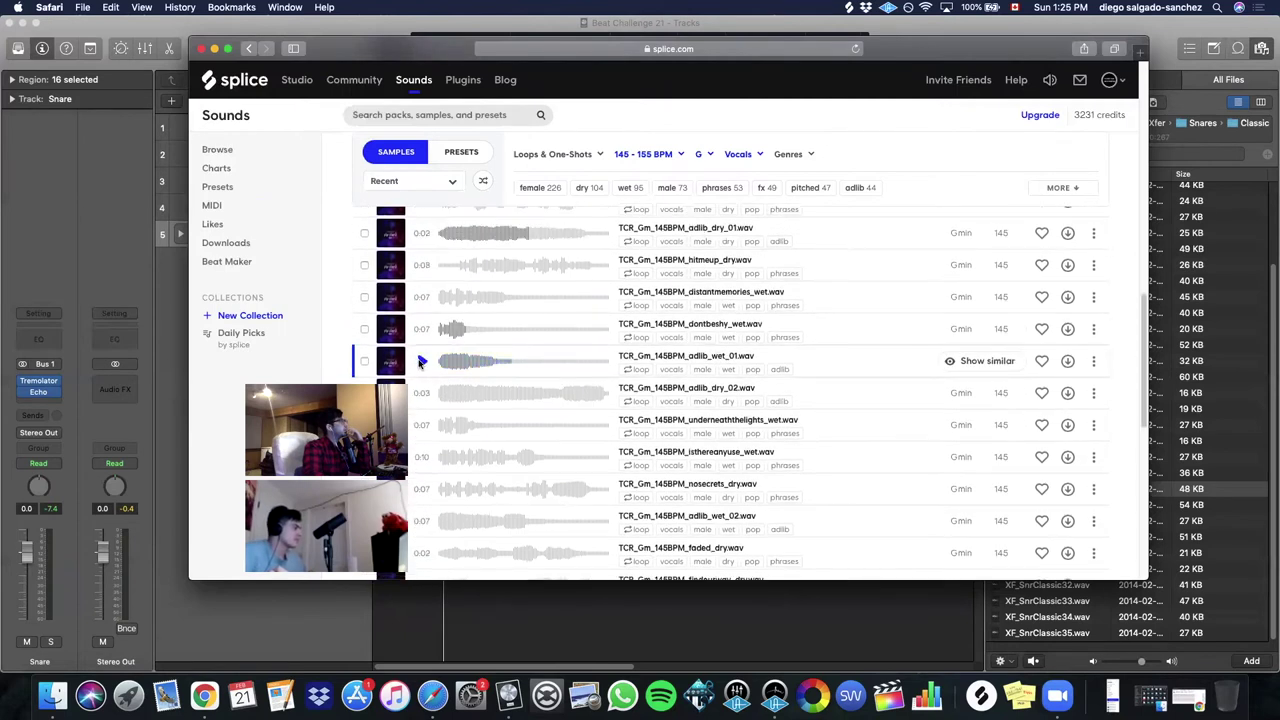
{"action": "scroll", "coordinate": [425, 370], "scroll_direction": "down", "scroll_amount": 3}
{"action": "scroll", "coordinate": [446, 397], "scroll_direction": "up", "scroll_amount": 4}
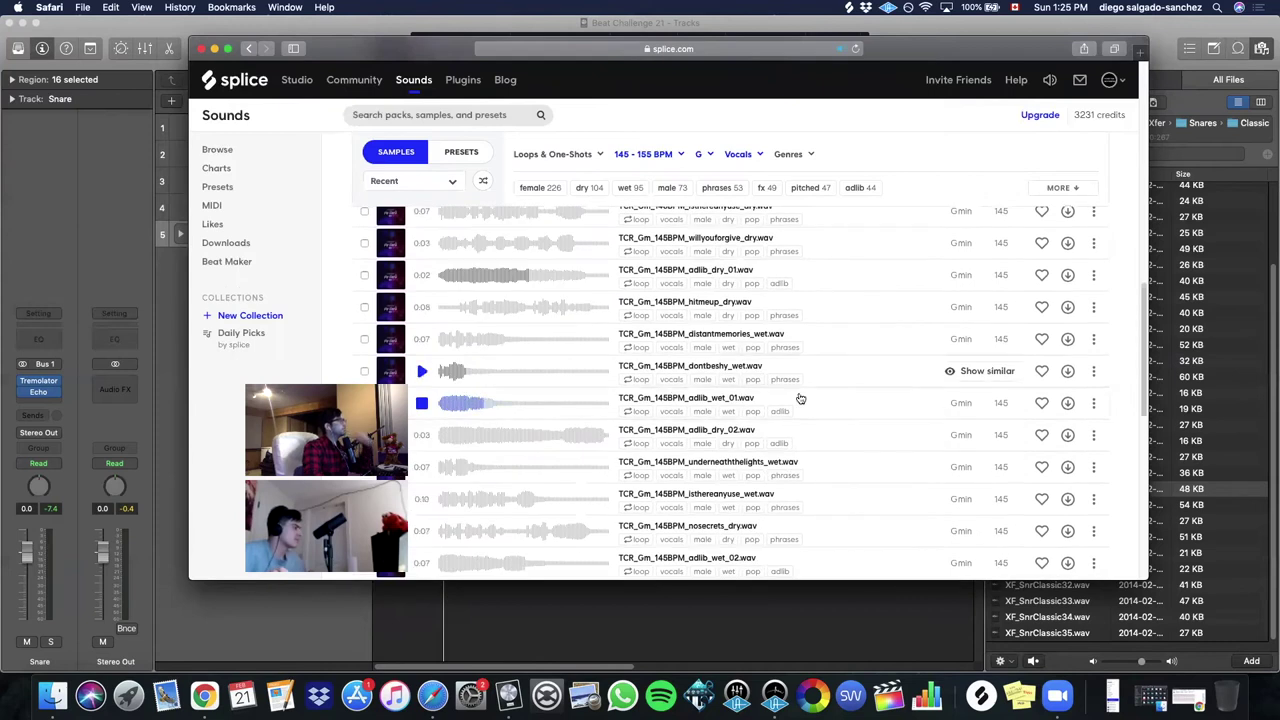
- Preview more TCR_Gm_145BPM vocal phrases further down the list and download TCR_Gm_145BPM_nosecrets_dry.wav
{"action": "scroll", "coordinate": [416, 351], "scroll_direction": "down", "scroll_amount": 5}
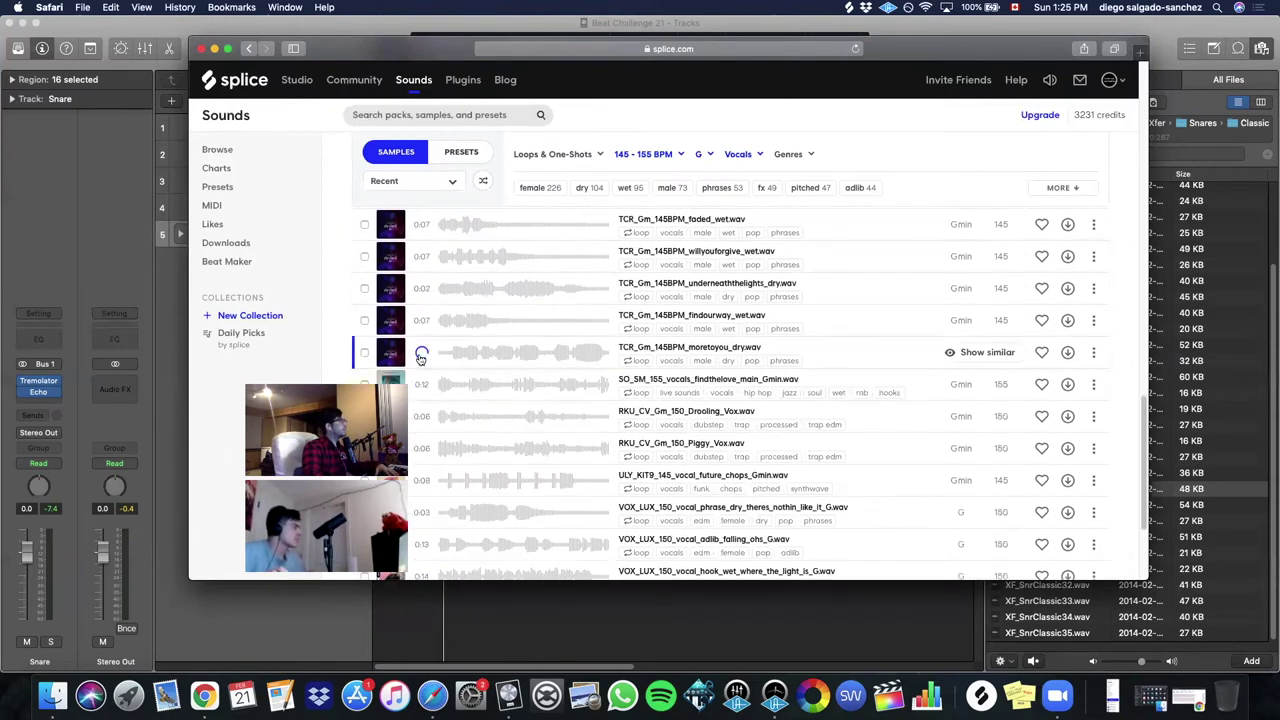
{"action": "left_click", "coordinate": [422, 293]}
{"action": "scroll", "coordinate": [440, 315], "scroll_direction": "up", "scroll_amount": 1}
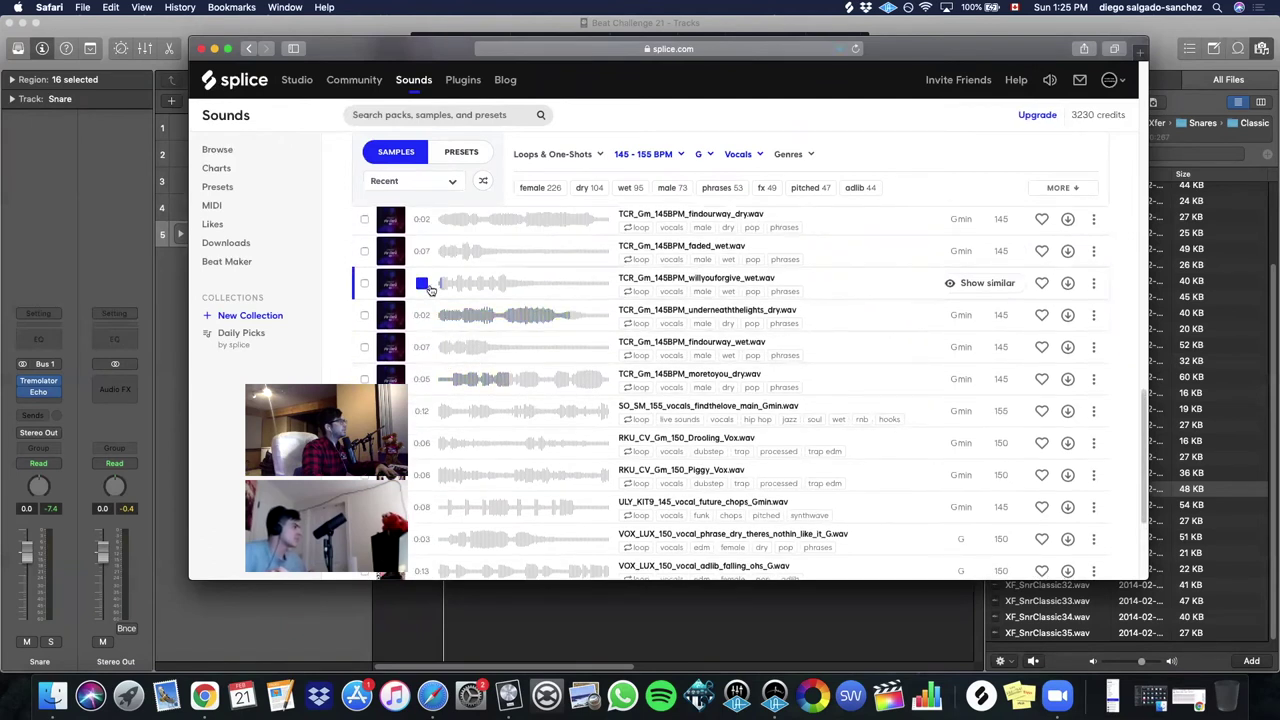
{"action": "scroll", "coordinate": [430, 320], "scroll_direction": "up", "scroll_amount": 4}
{"action": "scroll", "coordinate": [427, 345], "scroll_direction": "down", "scroll_amount": 4}
{"action": "left_click", "coordinate": [423, 277]}
{"action": "scroll", "coordinate": [422, 278], "scroll_direction": "up", "scroll_amount": 2}
{"action": "scroll", "coordinate": [418, 286], "scroll_direction": "up", "scroll_amount": 1}
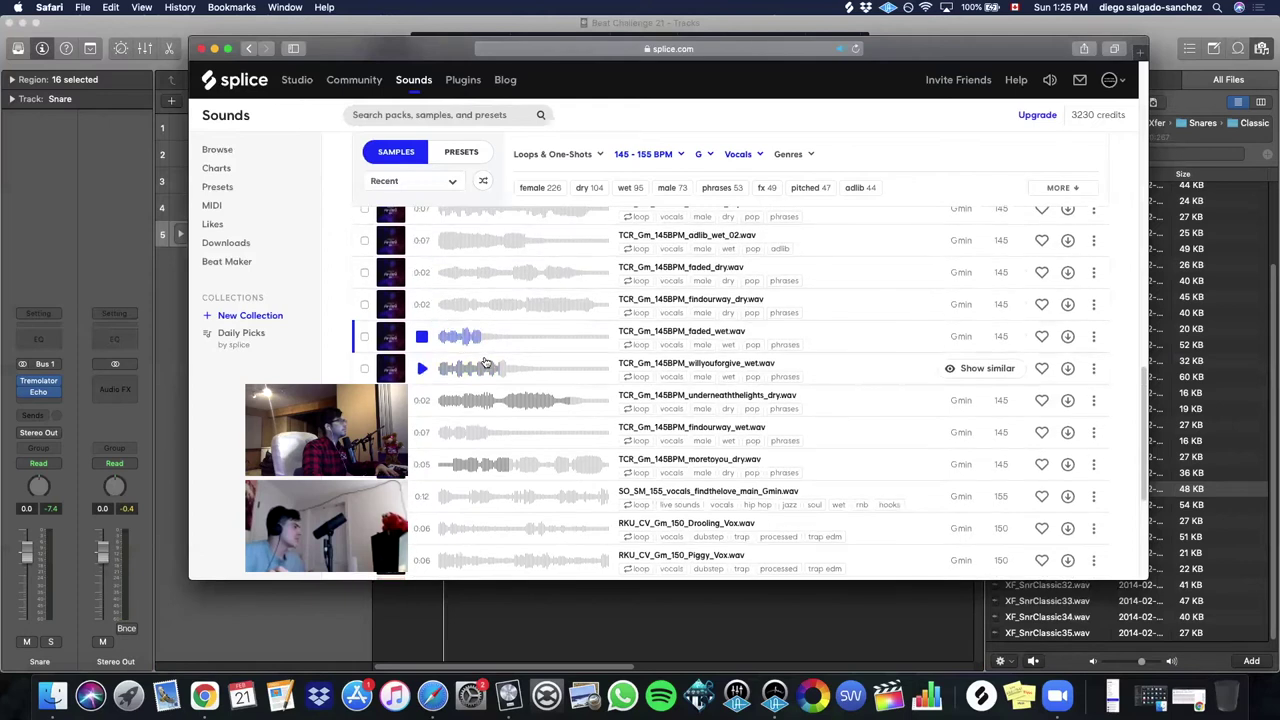
{"action": "scroll", "coordinate": [430, 325], "scroll_direction": "up", "scroll_amount": 1}
{"action": "left_click", "coordinate": [424, 303]}
{"action": "scroll", "coordinate": [428, 363], "scroll_direction": "up", "scroll_amount": 4}
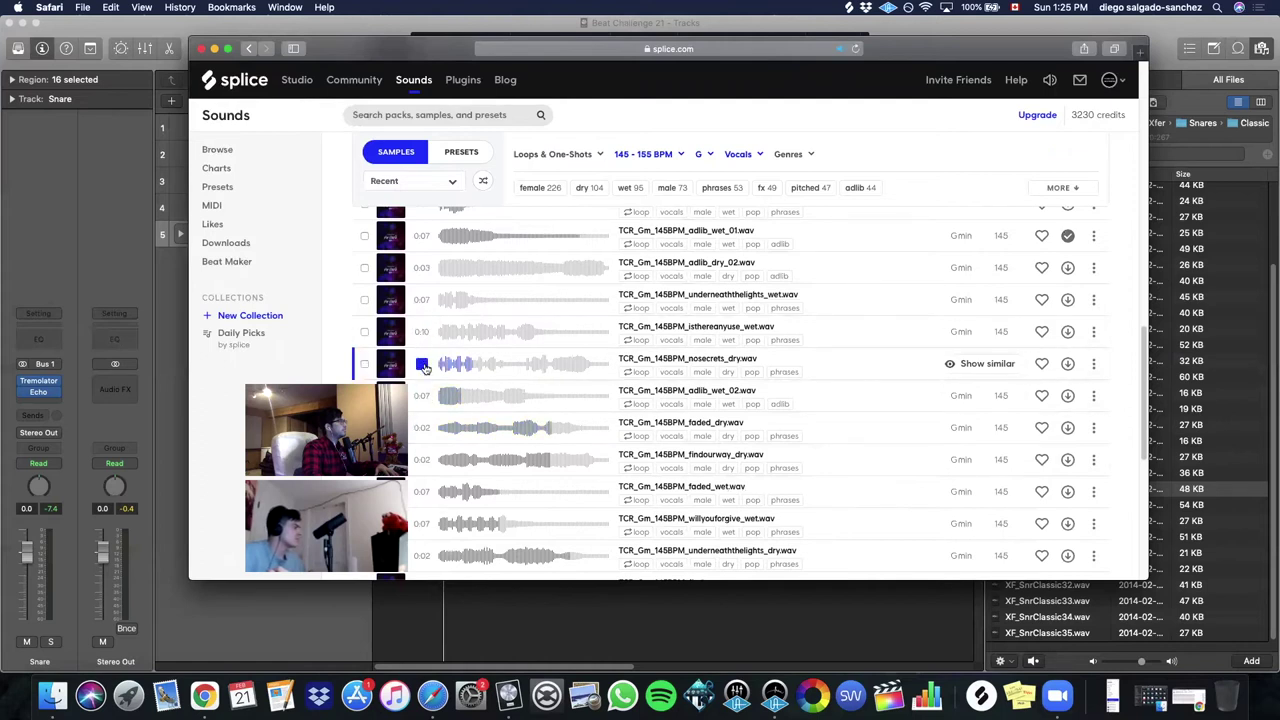
{"action": "left_click", "coordinate": [1068, 365]}
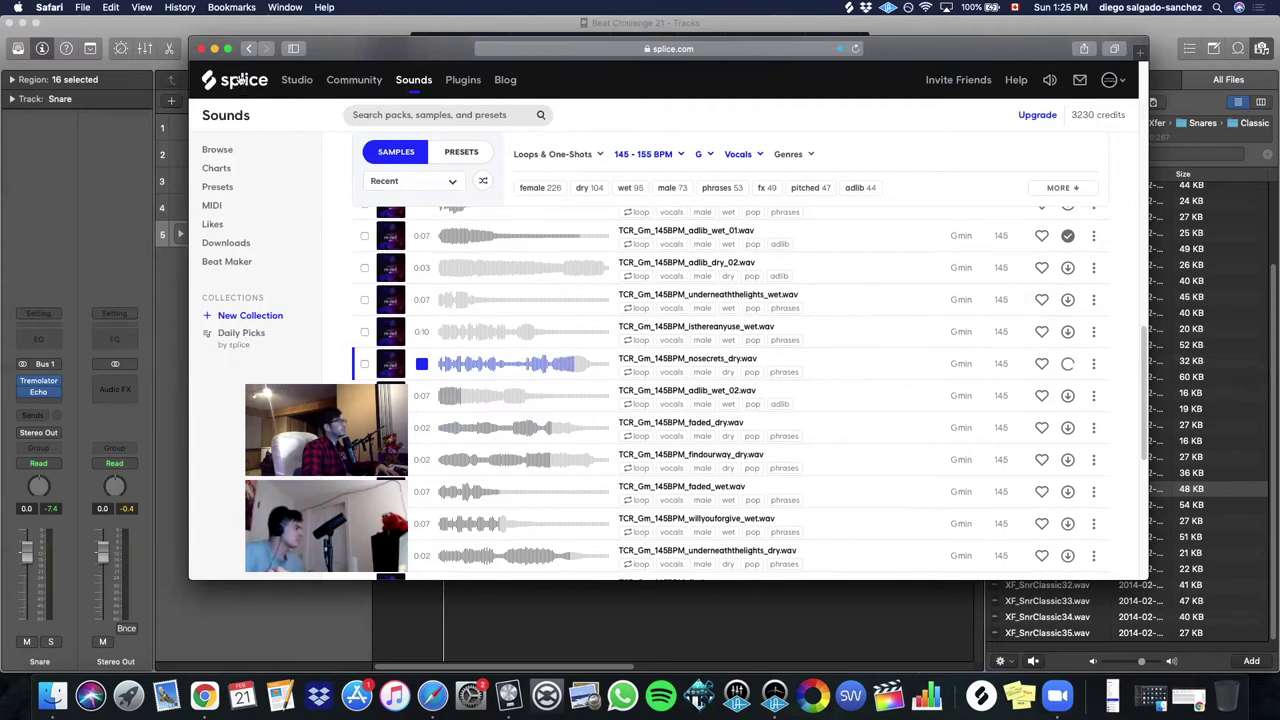
- Add the downloaded adlib_wet_01 and nosecrets_dry samples from the Splice app as new Logic Pro X tracks below Snare, starting at bar 1
{"action": "left_click", "coordinate": [215, 49]}
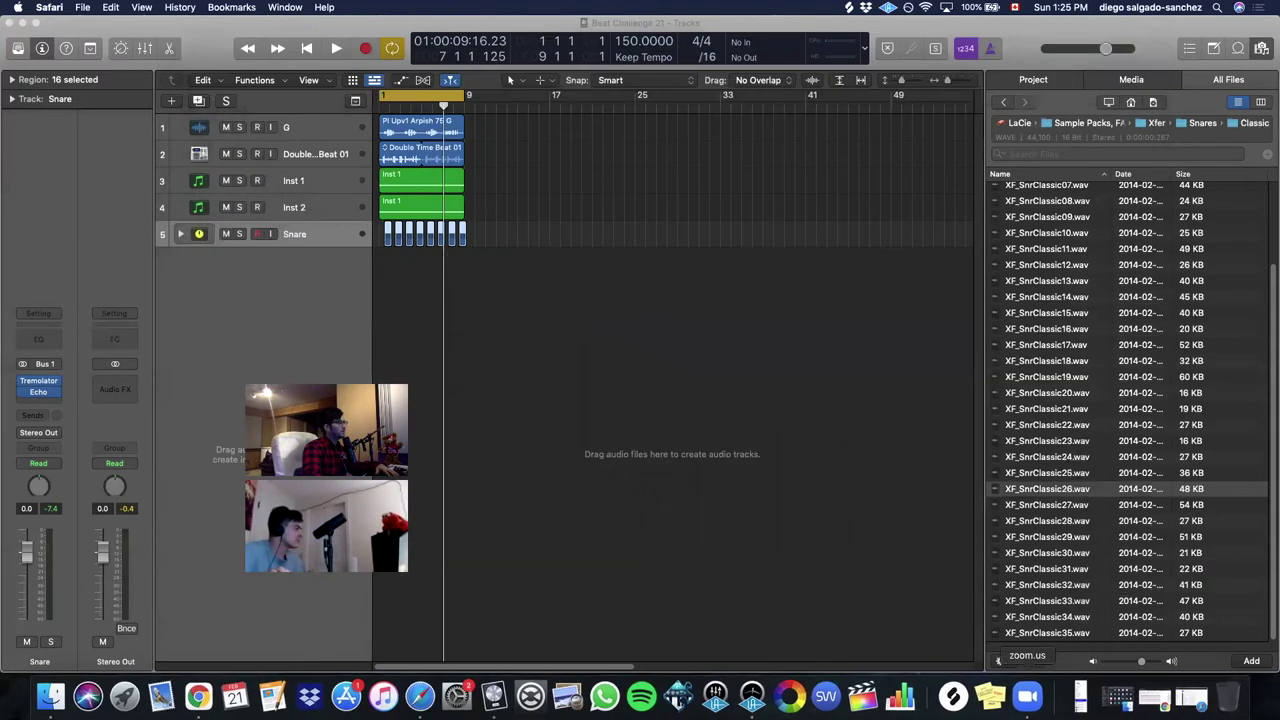
{"action": "left_click", "coordinate": [1082, 698]}
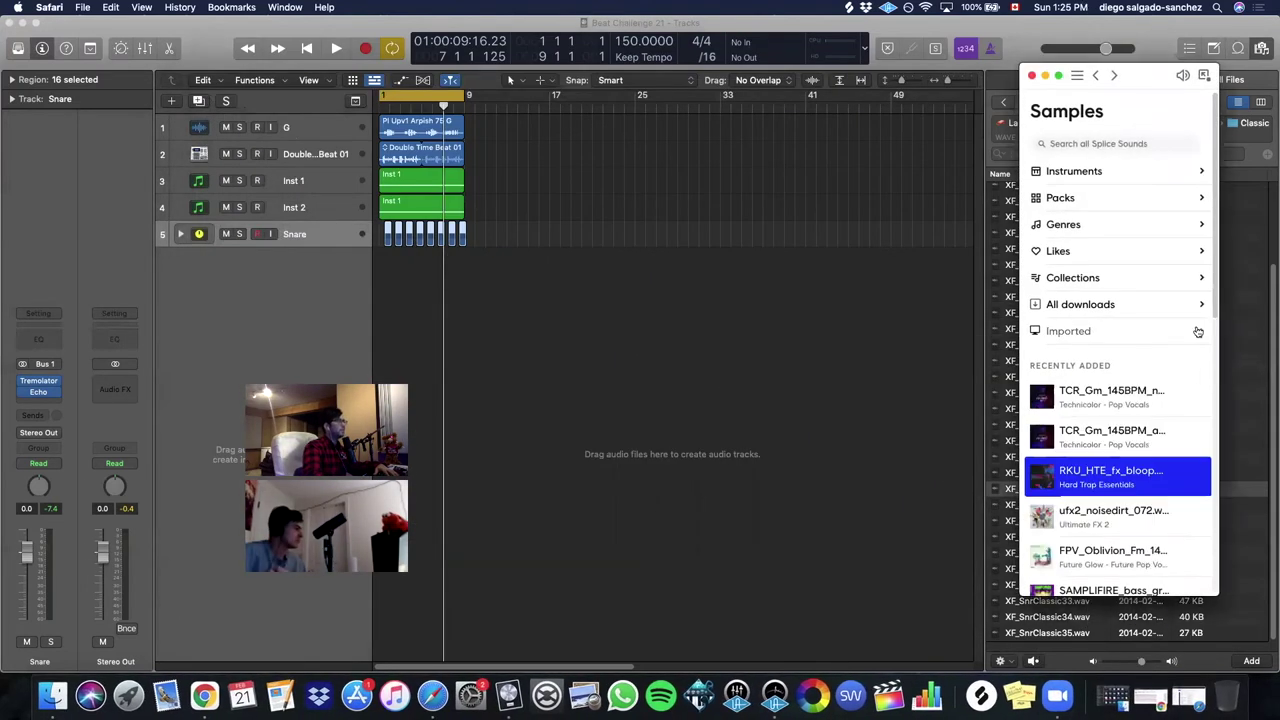
{"action": "left_click_drag", "start_coordinate": [1160, 432], "coordinate": [383, 290]}
{"action": "left_click_drag", "start_coordinate": [1110, 397], "coordinate": [380, 316]}
{"action": "left_click", "coordinate": [1033, 76]}
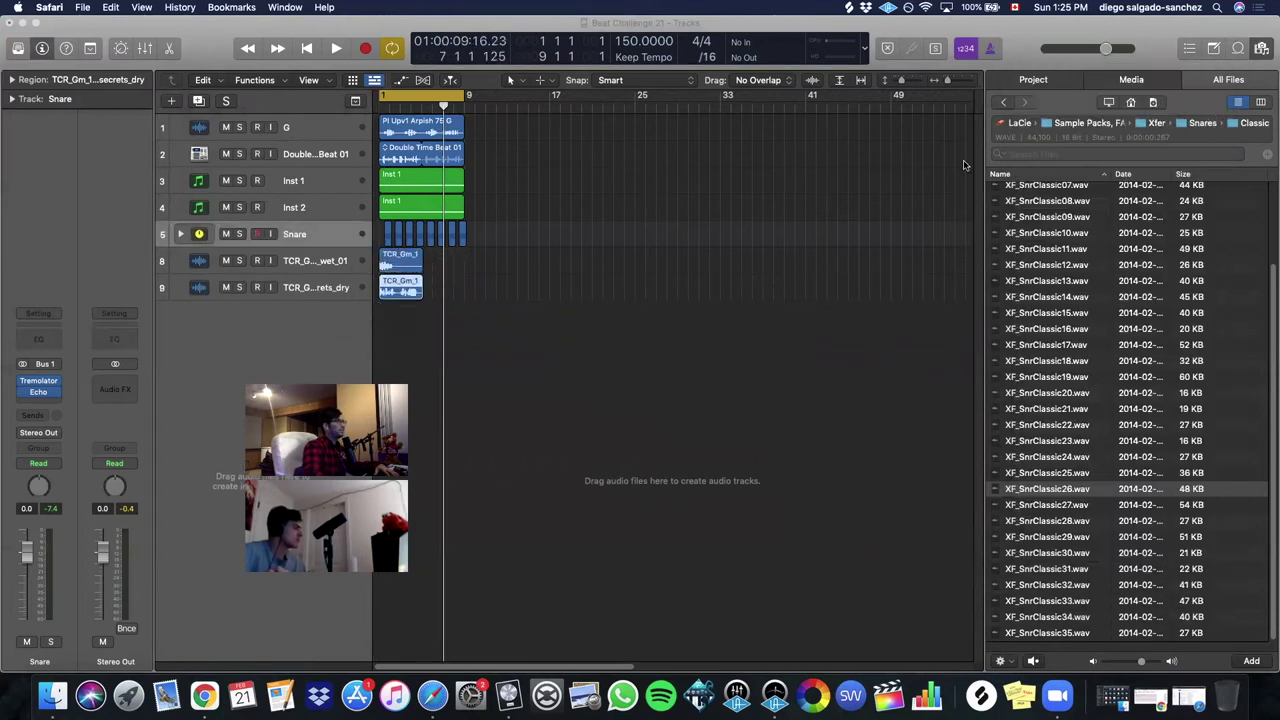
- Bounce the adlib_wet_01 region in place to a new track, muting the source region
{"action": "left_click", "coordinate": [266, 268]}
{"action": "right_click", "coordinate": [401, 258]}
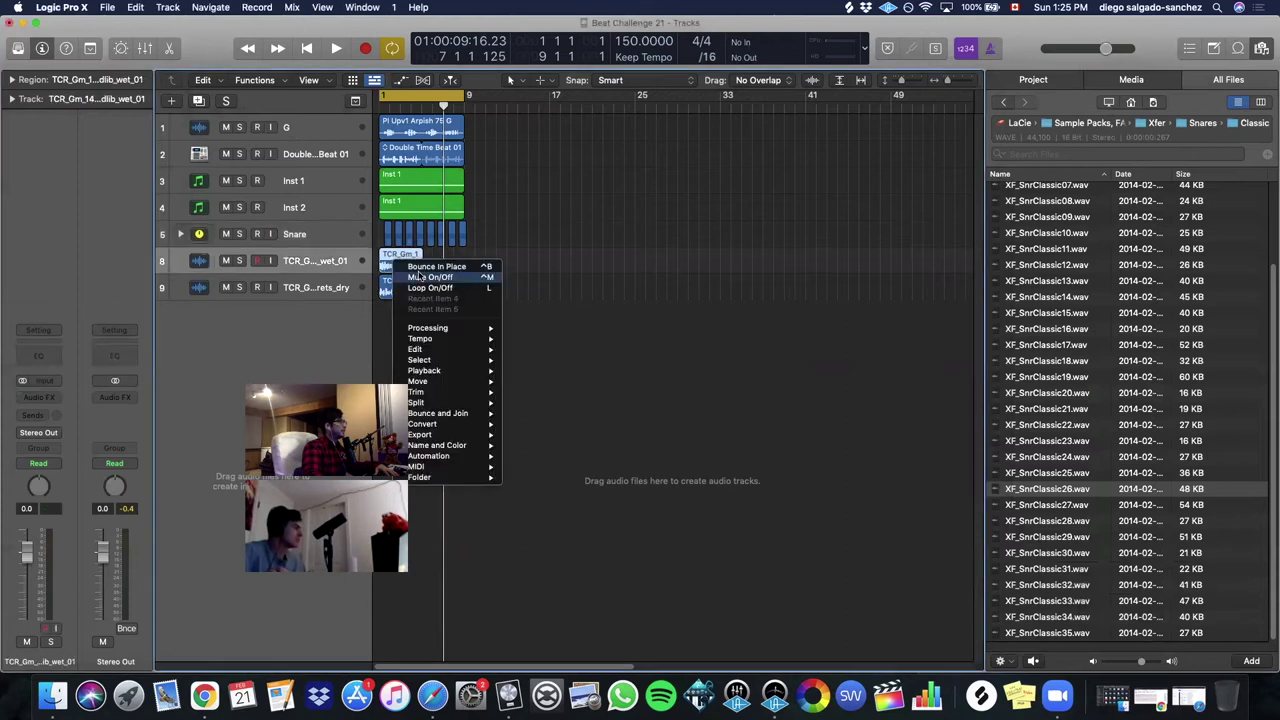
{"action": "left_click", "coordinate": [426, 266]}
{"action": "left_click", "coordinate": [742, 263]}
- Bounce the nosecrets_dry region in place to a new track with the source muted, and delete both muted original vocal regions
{"action": "double_click", "coordinate": [396, 313]}
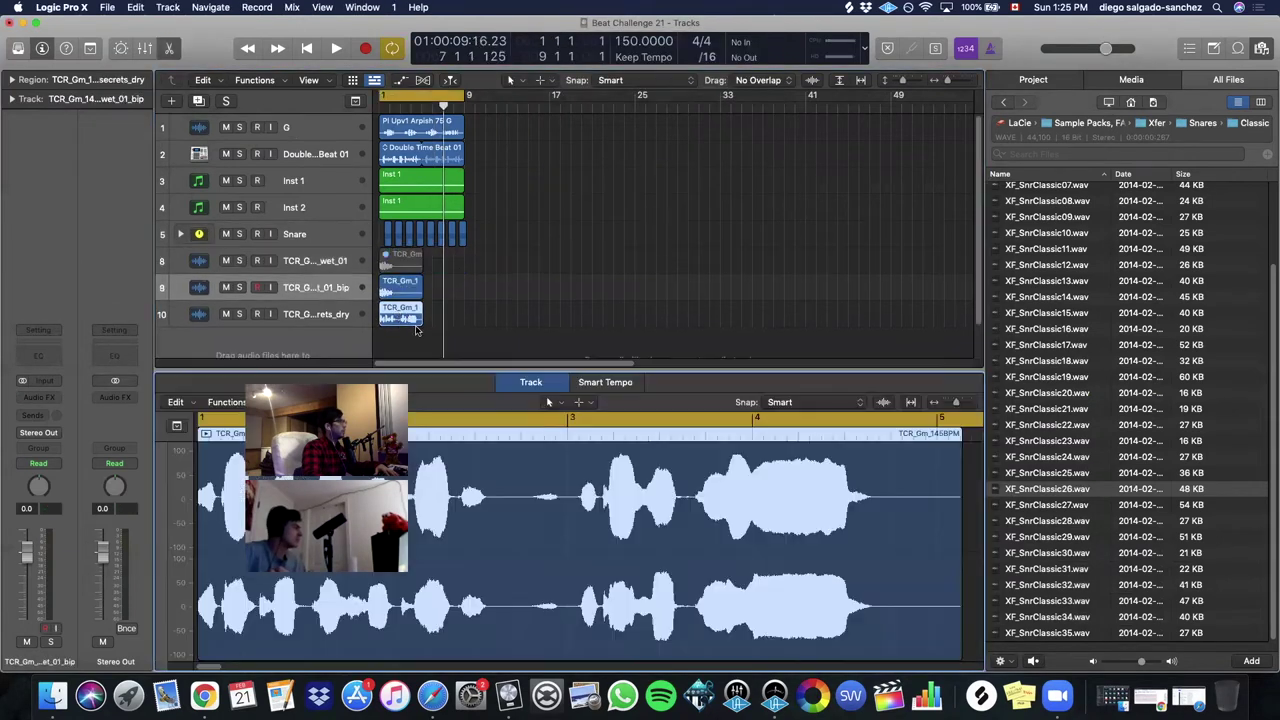
{"action": "key", "text": "x"}
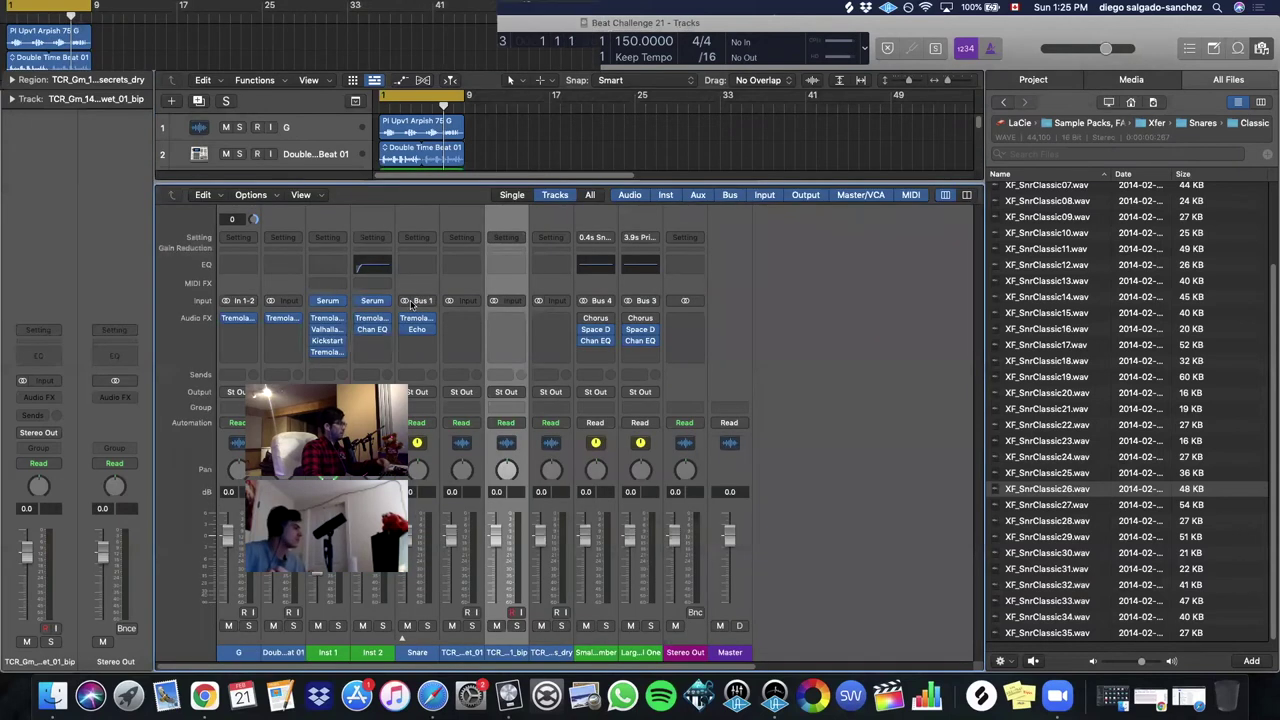
{"action": "key", "text": "x"}
{"action": "right_click", "coordinate": [416, 313]}
{"action": "key", "text": "Return"}
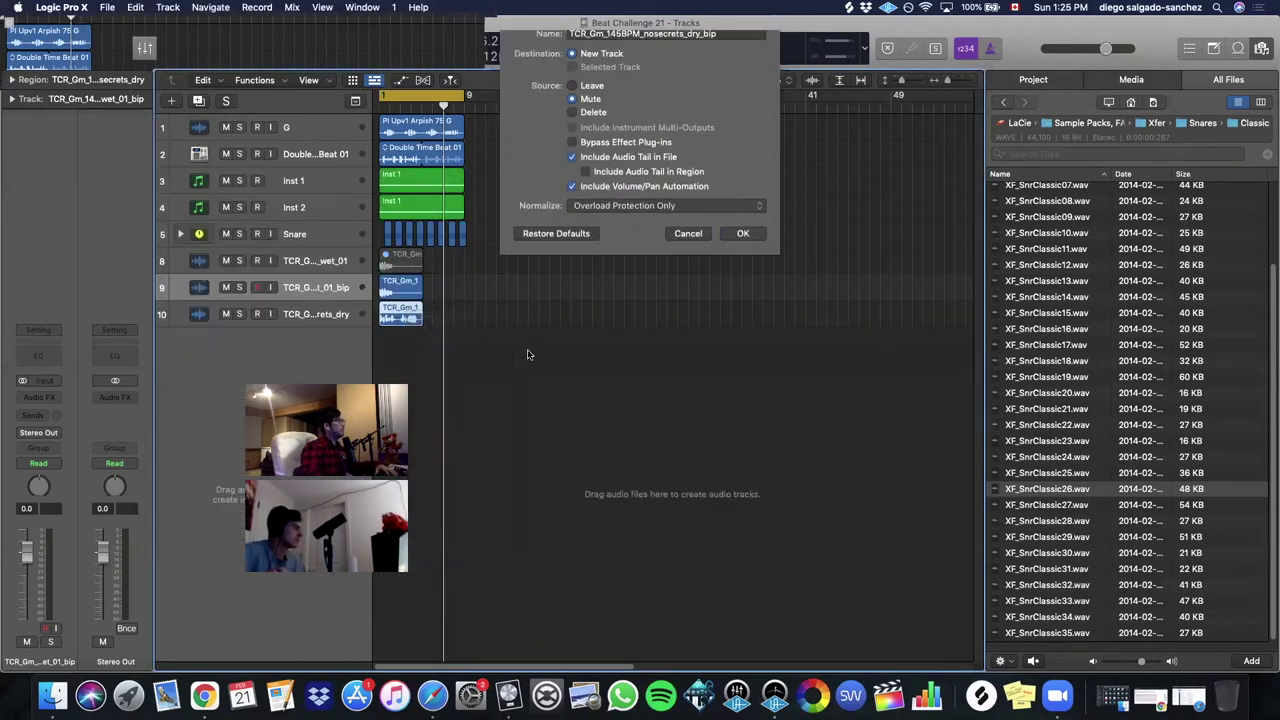
{"action": "key", "text": "Return"}
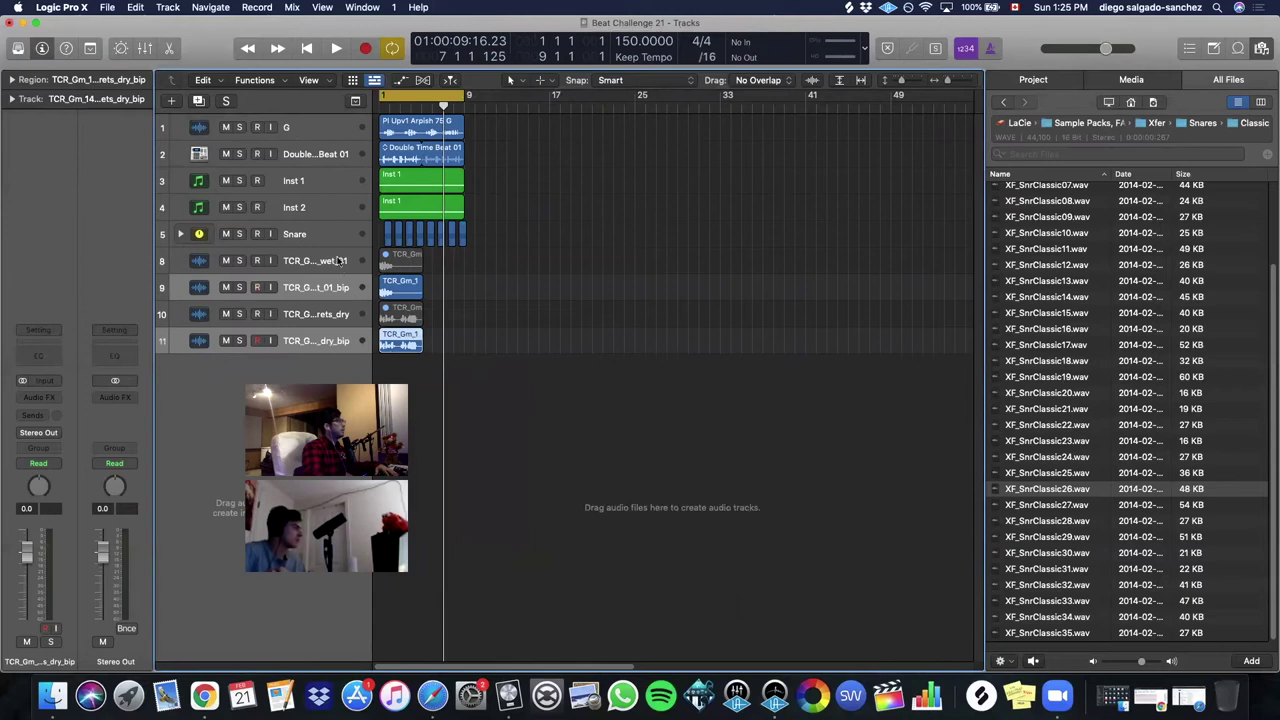
{"action": "left_click", "coordinate": [340, 263]}
{"action": "left_click", "coordinate": [283, 313]}
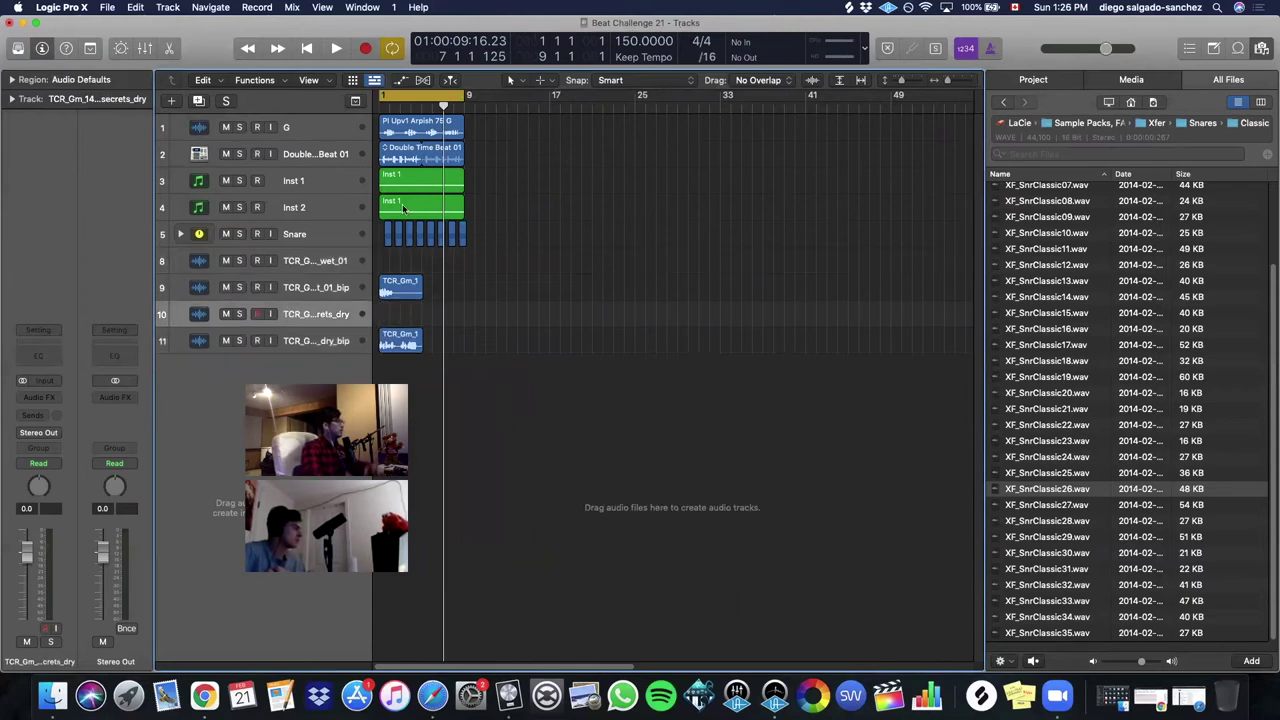
- Set the cycle range from bar 1 to bar 5
{"action": "key", "text": "super+Right"}
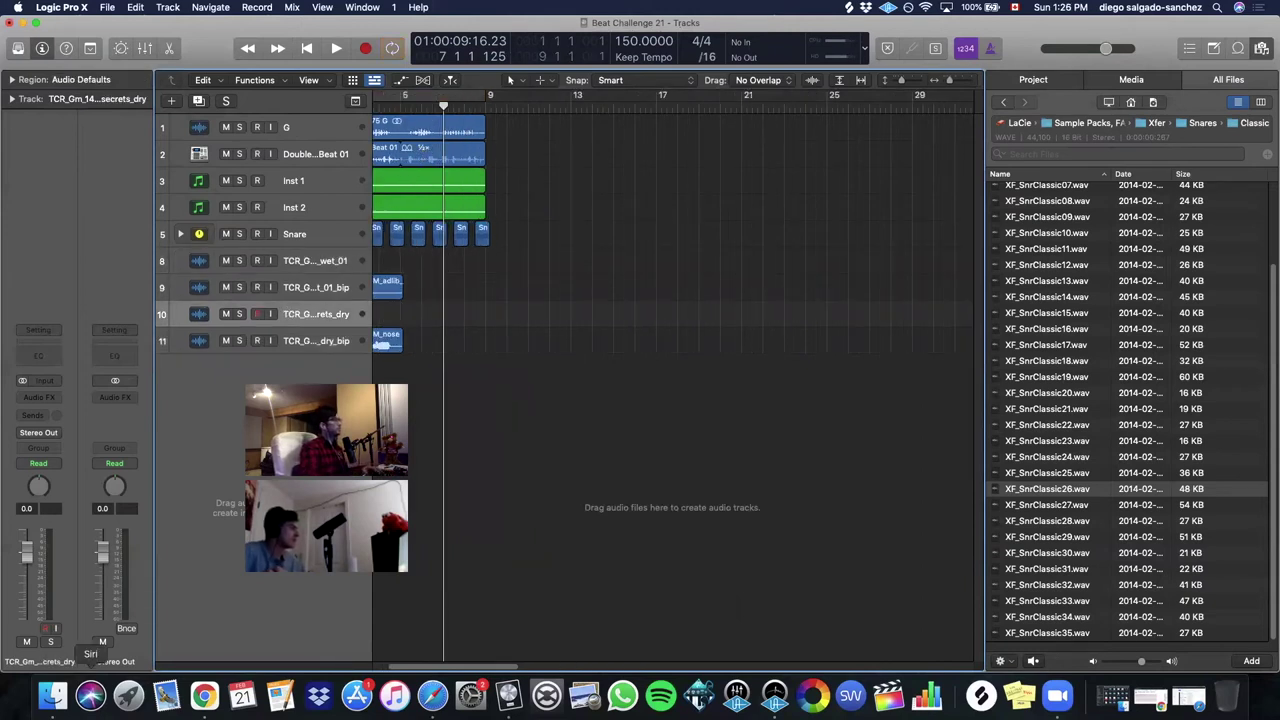
{"action": "scroll", "coordinate": [442, 657], "scroll_direction": "left", "scroll_amount": 3}
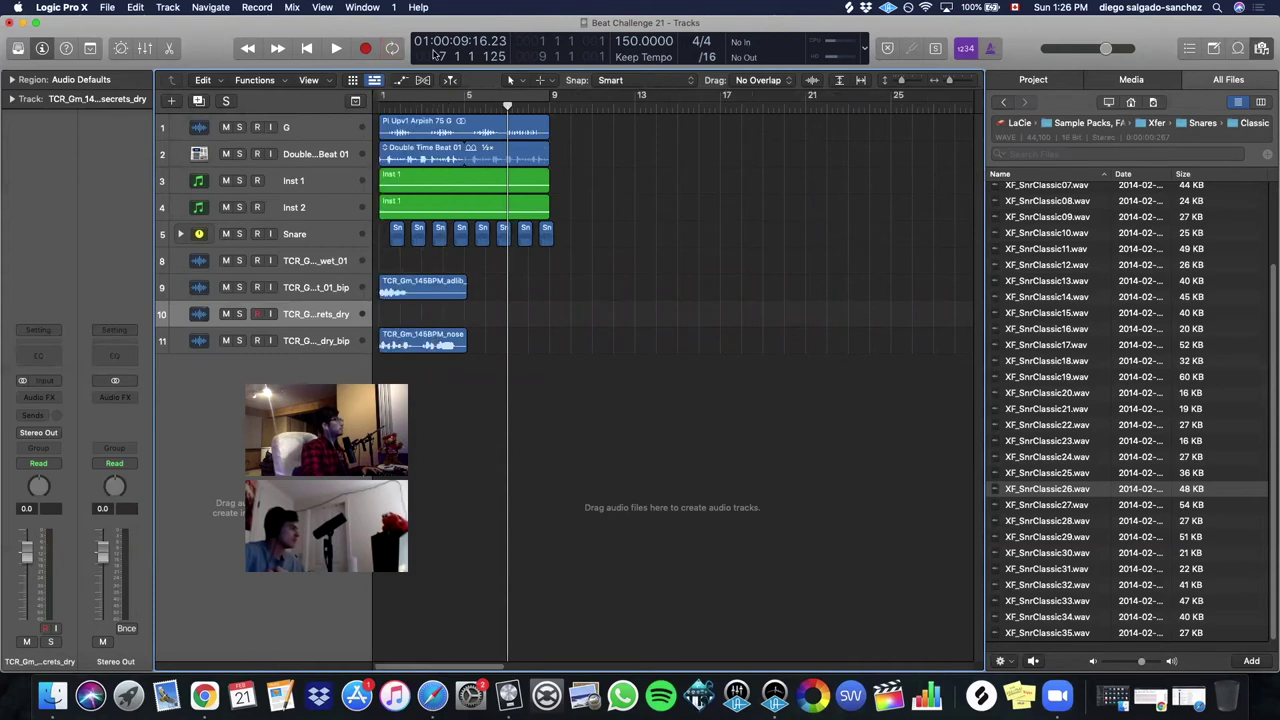
{"action": "left_click_drag", "start_coordinate": [396, 103], "coordinate": [468, 104]}
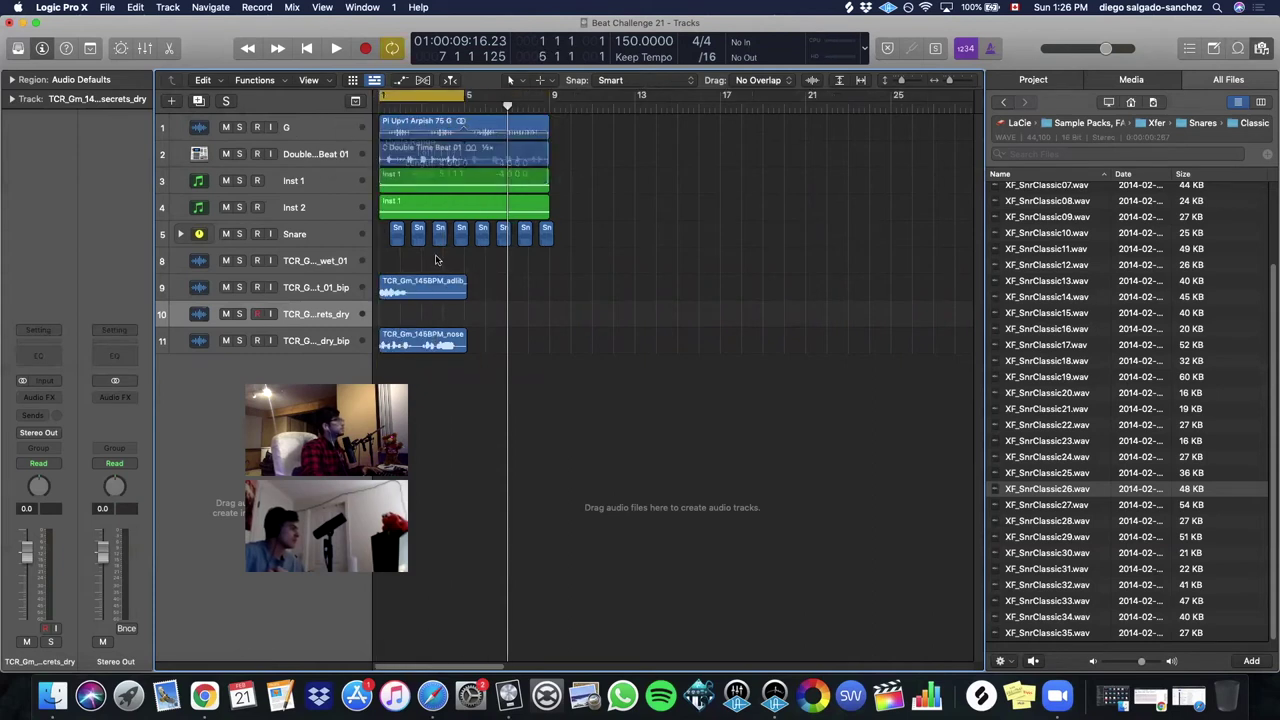
- Time-stretch the bounced adlib_wet_01 and nosecrets_dry regions to the length of the locators
{"action": "left_click", "coordinate": [215, 82]}
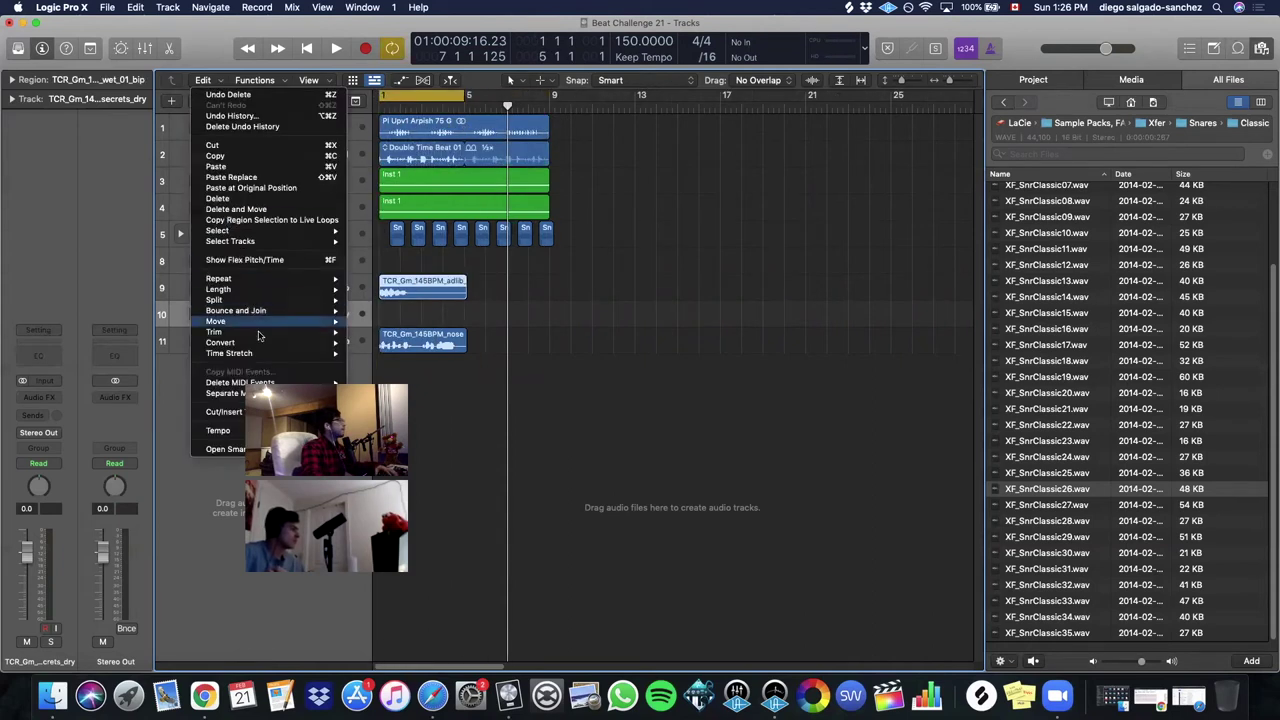
{"action": "mouse_move", "coordinate": [264, 353]}
{"action": "left_click", "coordinate": [424, 355]}
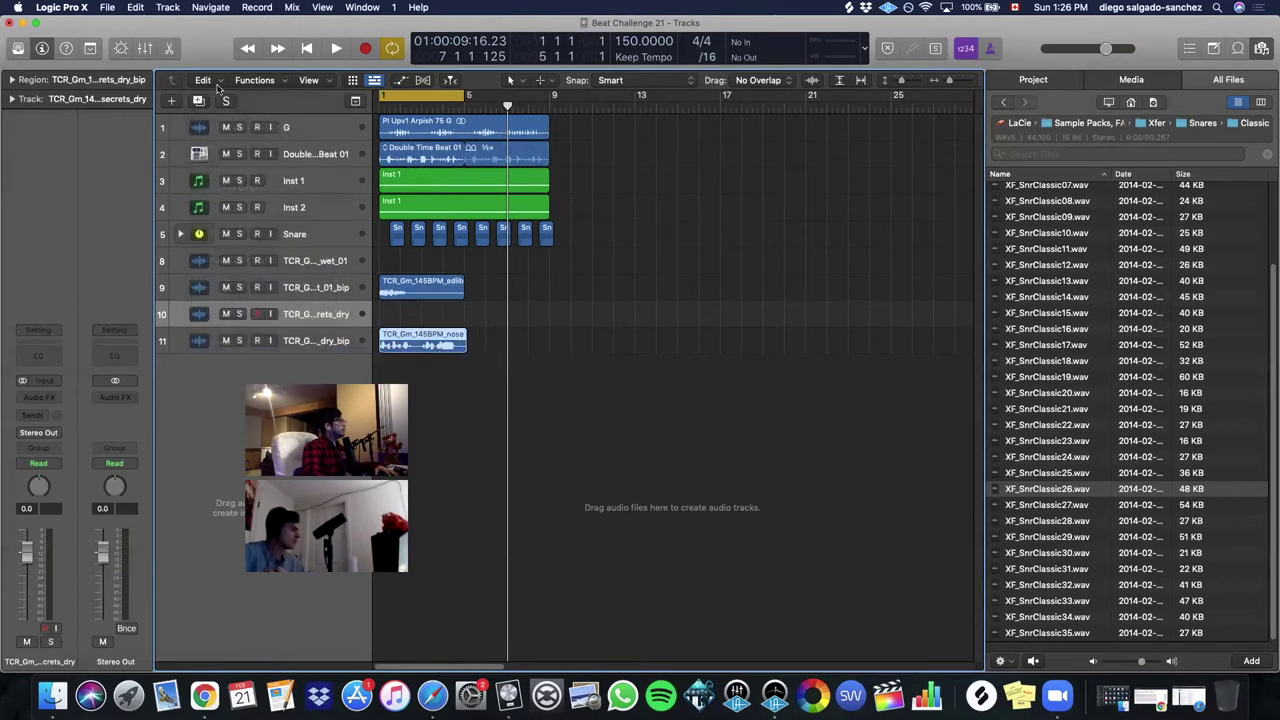
{"action": "left_click", "coordinate": [217, 83]}
{"action": "mouse_move", "coordinate": [280, 354]}
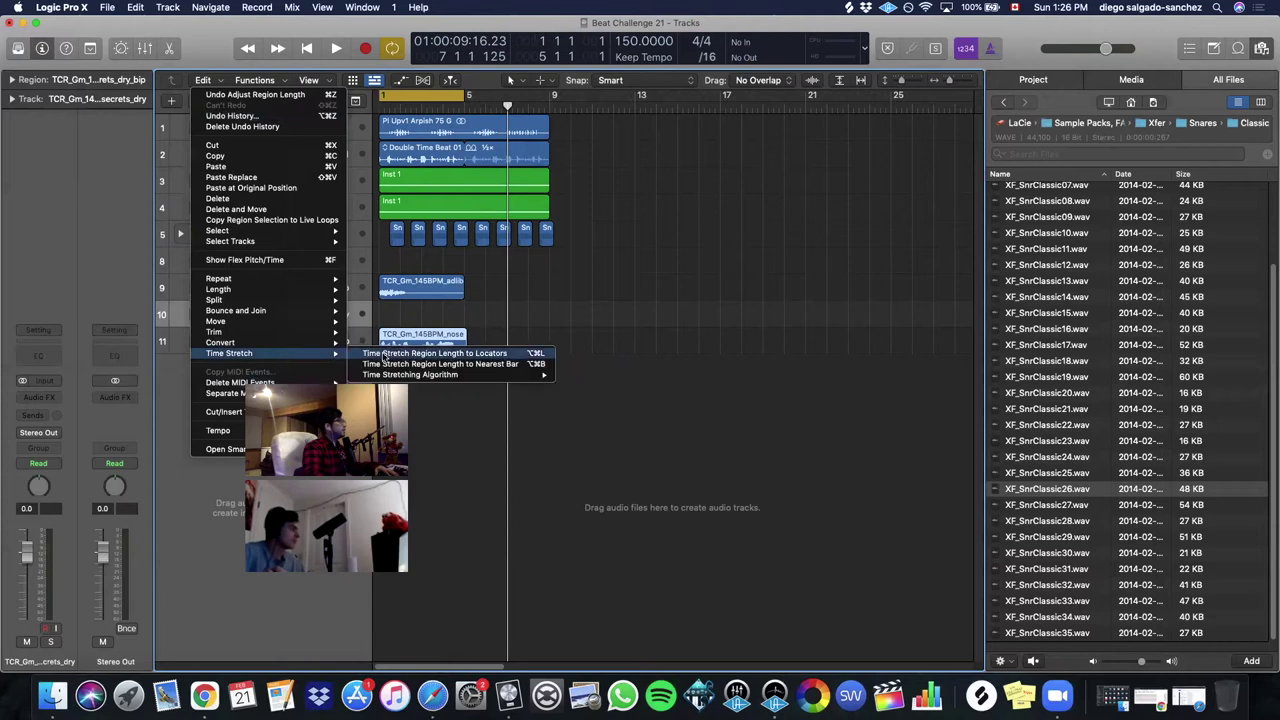
{"action": "left_click", "coordinate": [646, 315]}
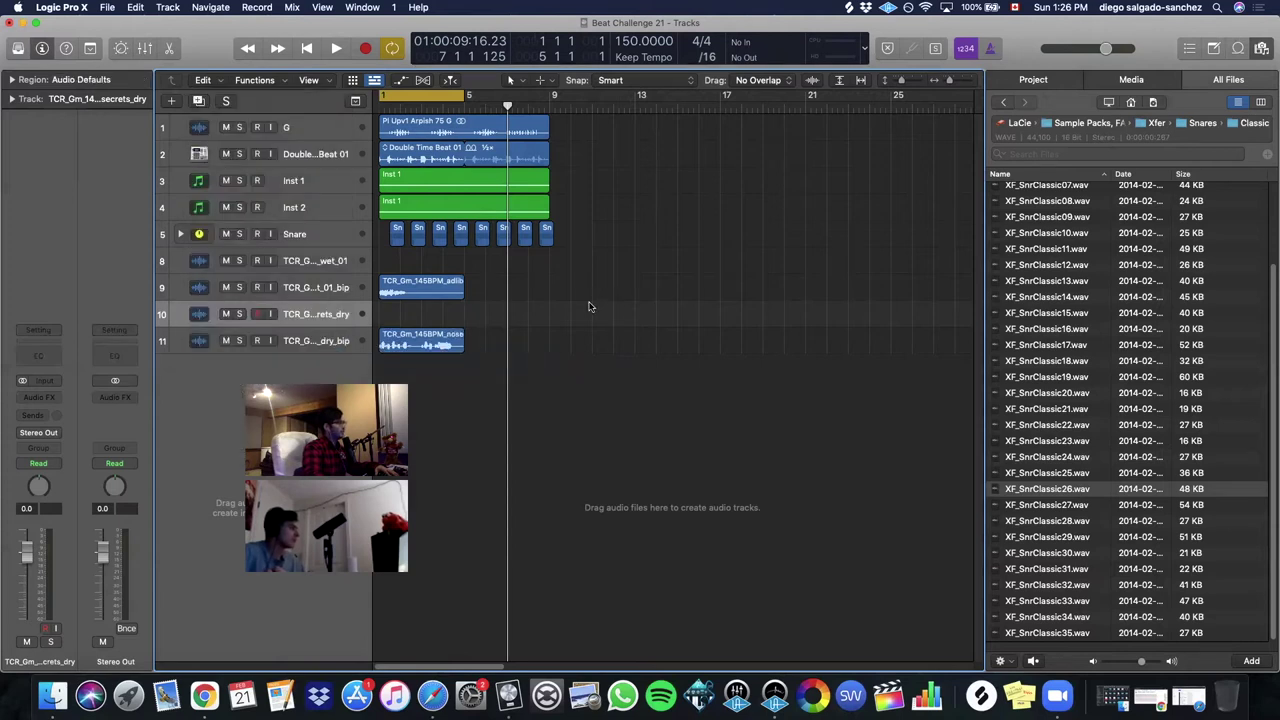
{"action": "key", "text": "x"}
{"action": "key", "text": "x"}
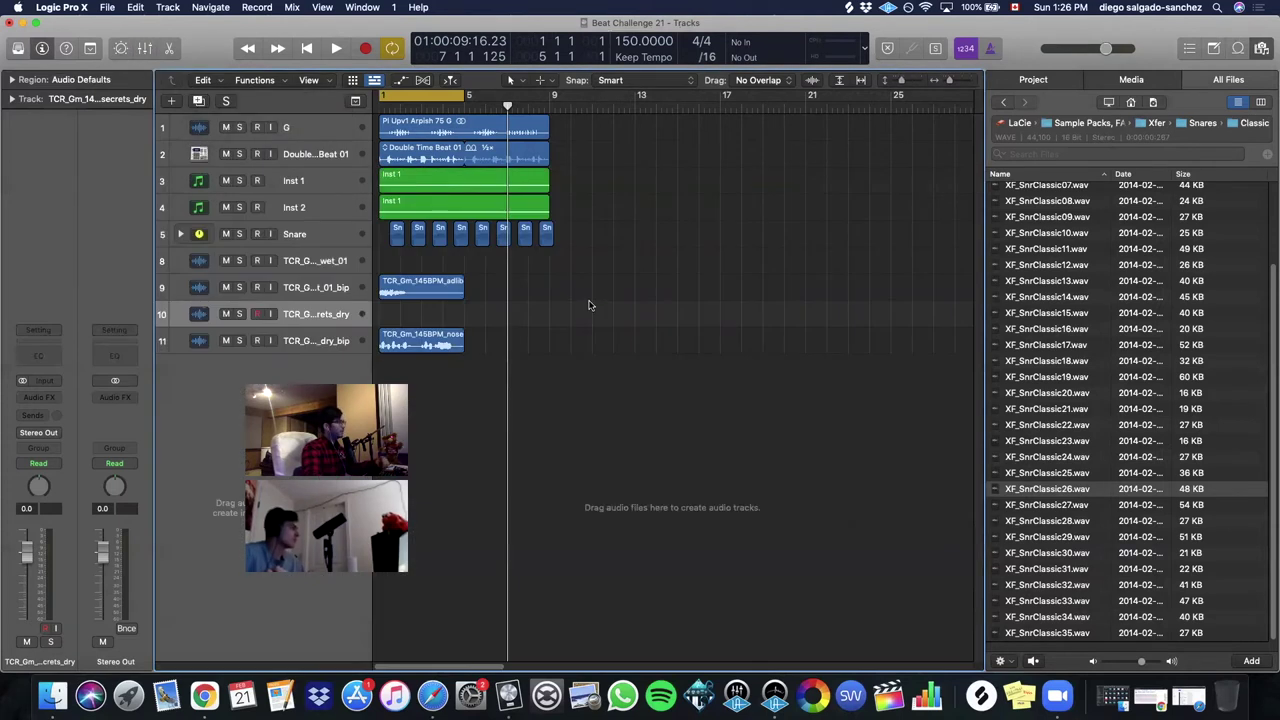
- Set the cycle range from bar 1 to bar 9 and play the section
{"action": "key", "text": "super+Left"}
{"action": "key", "text": "super+Down"}
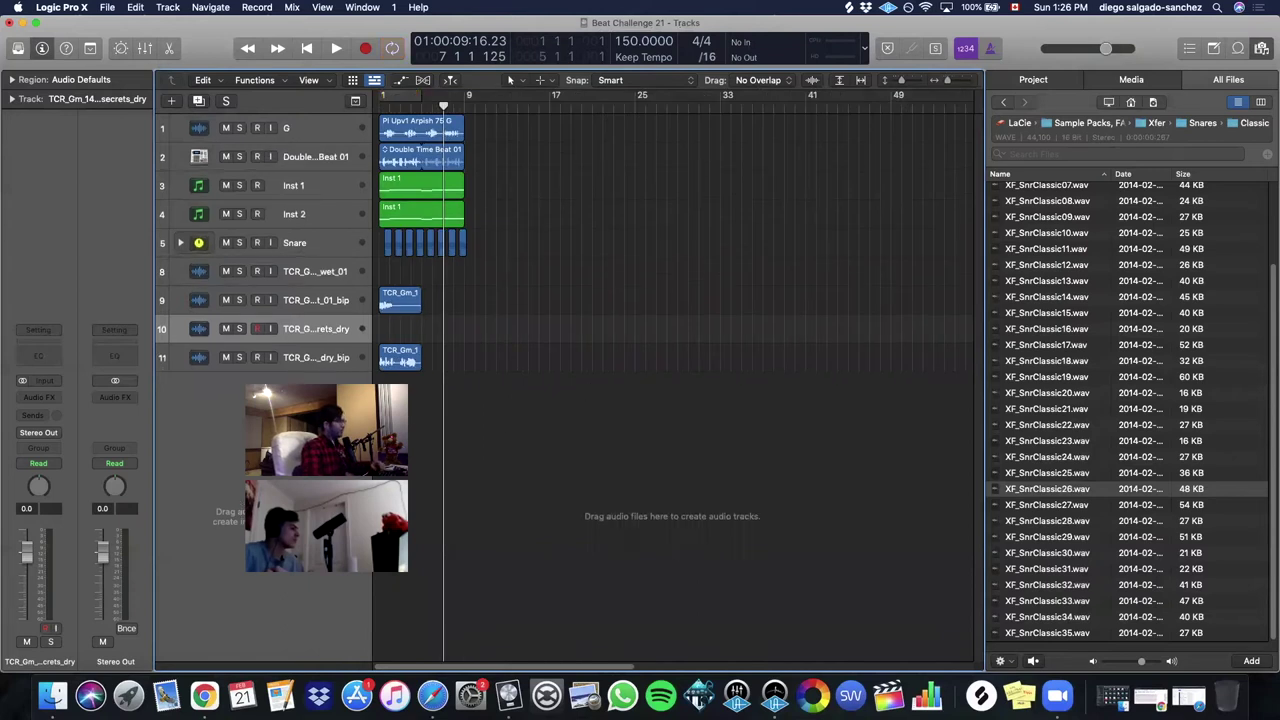
{"action": "left_click_drag", "start_coordinate": [383, 97], "coordinate": [466, 97]}
{"action": "key", "text": "space"}
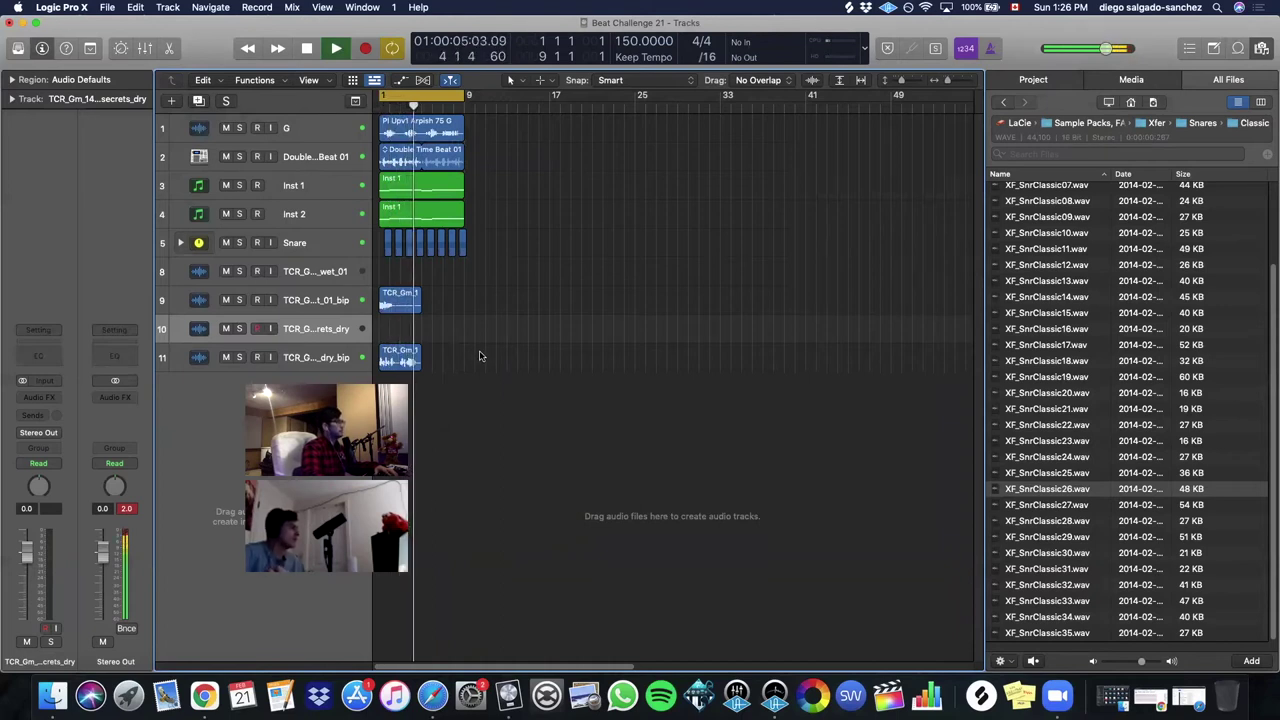
- Move the bounced nosecrets_dry region to start at bar 9 and play the opening section with only the adlib vocal
{"action": "key", "text": "space"}
{"action": "left_click_drag", "start_coordinate": [400, 362], "coordinate": [485, 362]}
{"action": "key", "text": "space"}
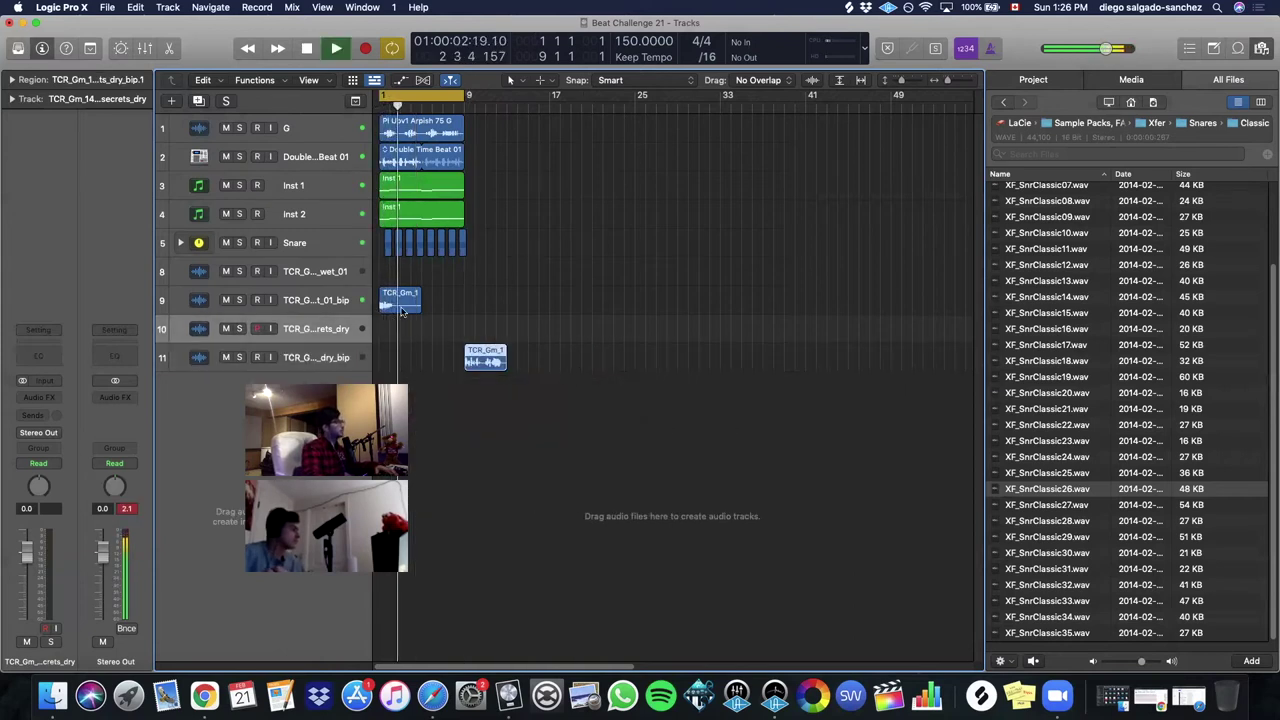
- Trim the bounced adlib_wet_01 region to two bars and repeat it to fill bars 1 to 9
{"action": "key", "text": "space"}
{"action": "key", "text": "super+Right"}
{"action": "key", "text": "super+Right"}
{"action": "key", "text": "super+Right"}
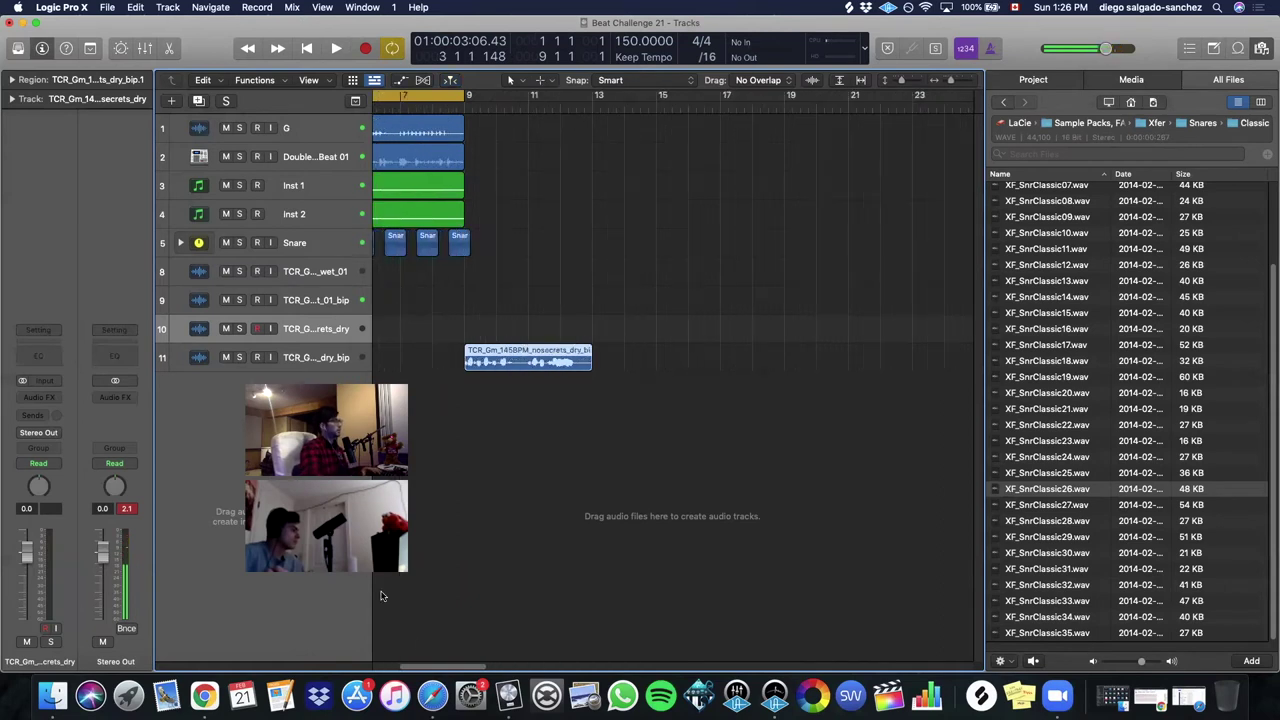
{"action": "left_click_drag", "start_coordinate": [427, 664], "coordinate": [401, 664]}
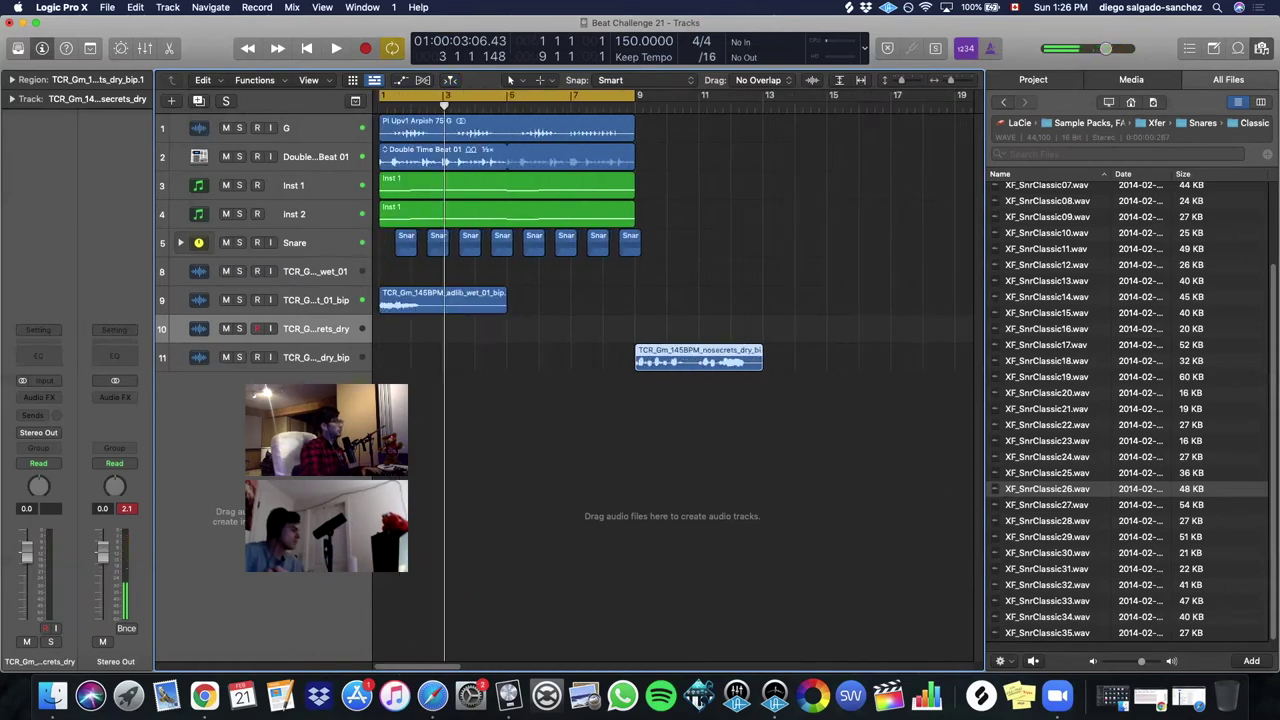
{"action": "left_click", "coordinate": [503, 306]}
{"action": "mouse_move", "coordinate": [499, 307]}
{"action": "left_mouse_down"}
{"action": "mouse_move", "coordinate": [441, 307]}
{"action": "mouse_move", "coordinate": [482, 309]}
{"action": "left_mouse_up"}
{"action": "key", "text": "Return"}
{"action": "key", "text": "space"}
{"action": "left_click_drag", "start_coordinate": [586, 298], "coordinate": [537, 309]}
{"action": "left_click", "coordinate": [735, 289]}
{"action": "key", "text": "super+Left"}
{"action": "key", "text": "super+Left"}
{"action": "key", "text": "super+Right"}
{"action": "key", "text": "super+Up"}
{"action": "key", "text": "super+Up"}
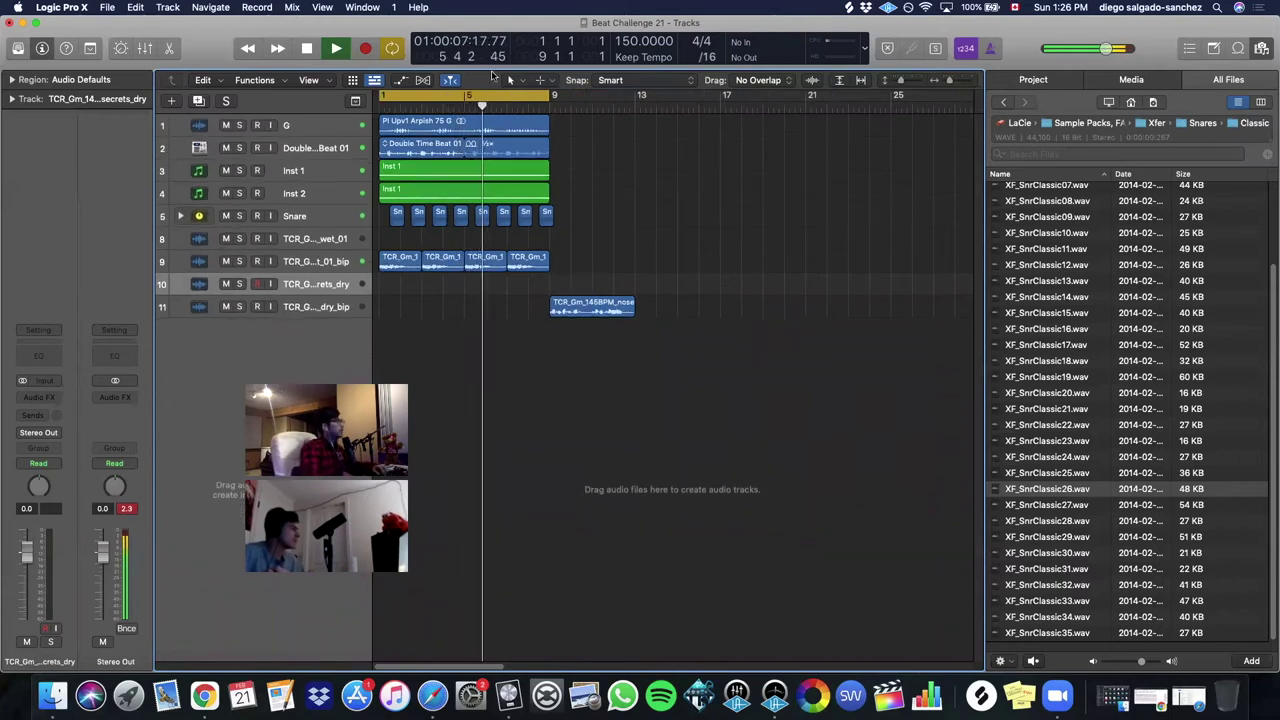
- Extend the cycle range to bar 17 and loop the bounced nosecrets_dry region up to bar 17
{"action": "left_click_drag", "start_coordinate": [548, 94], "coordinate": [722, 126]}
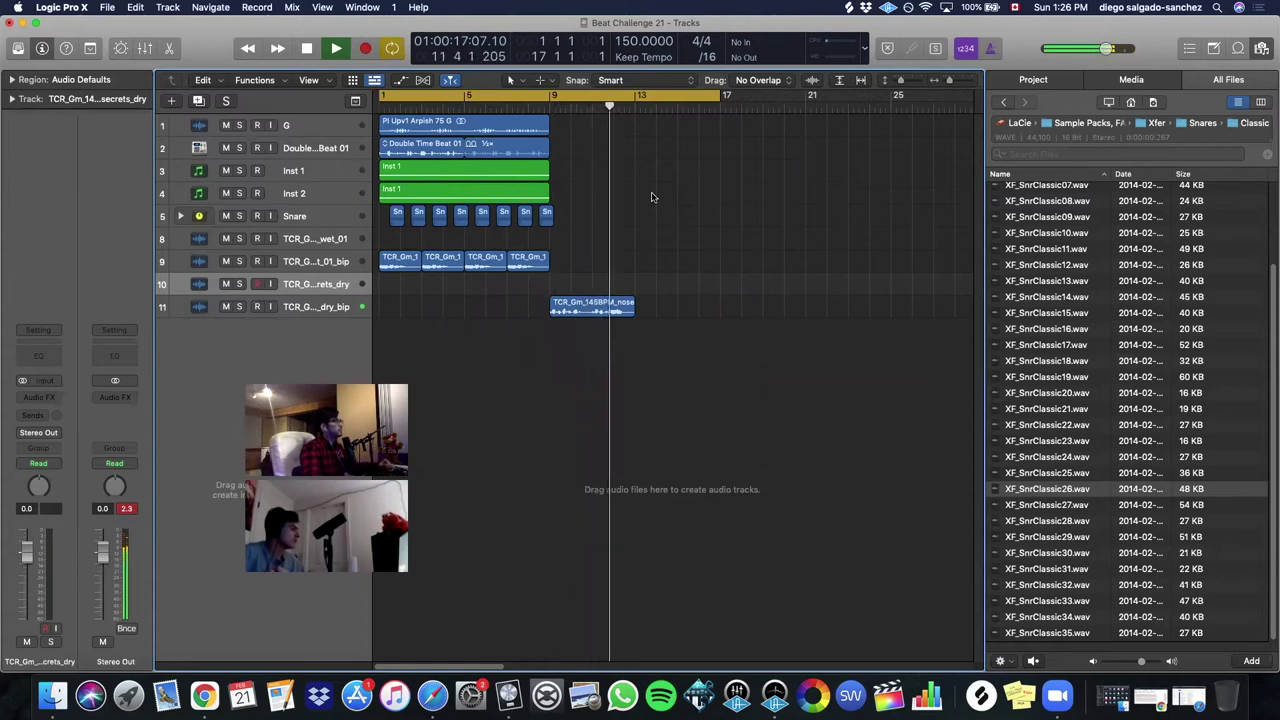
{"action": "left_click_drag", "start_coordinate": [636, 307], "coordinate": [718, 307]}
{"action": "key", "text": "Return"}
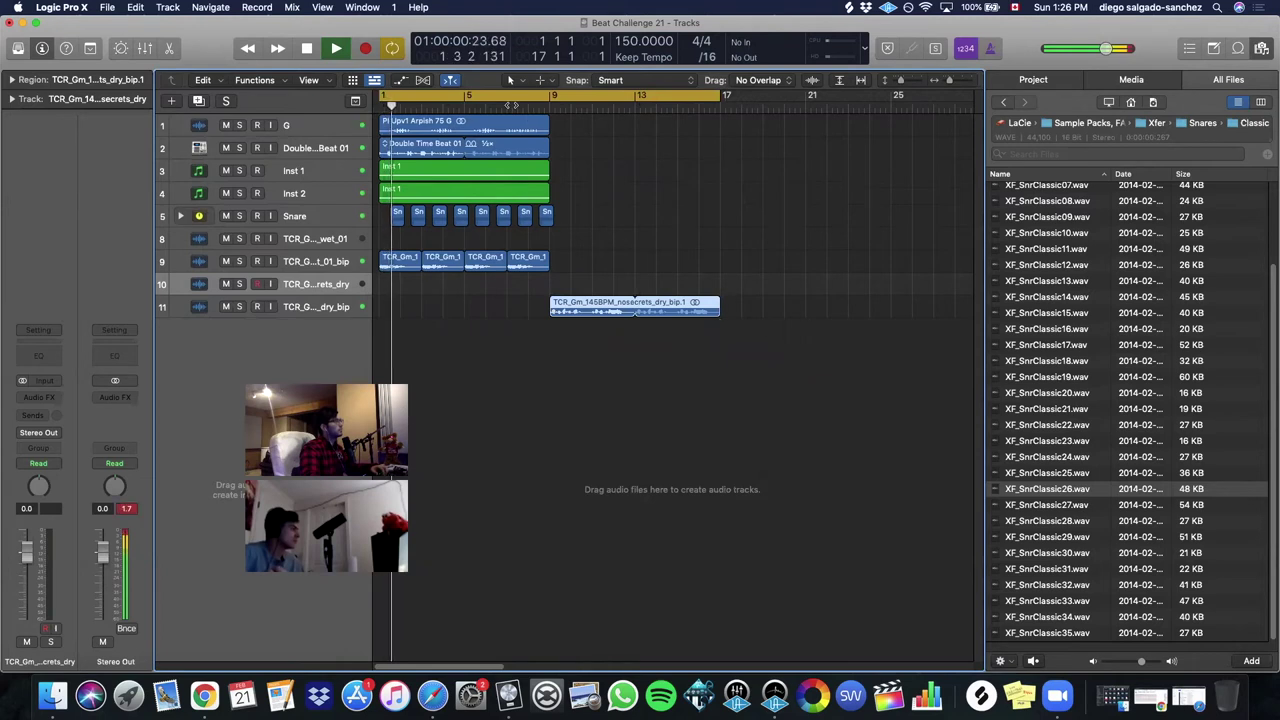
- Copy the four two-bar adlib_wet_01 regions to start at bar 17
{"action": "left_click", "coordinate": [400, 270]}
{"action": "left_click_drag", "start_coordinate": [400, 270], "coordinate": [744, 262]}
{"action": "key", "text": "super+Left"}
{"action": "key", "text": "super+Up"}
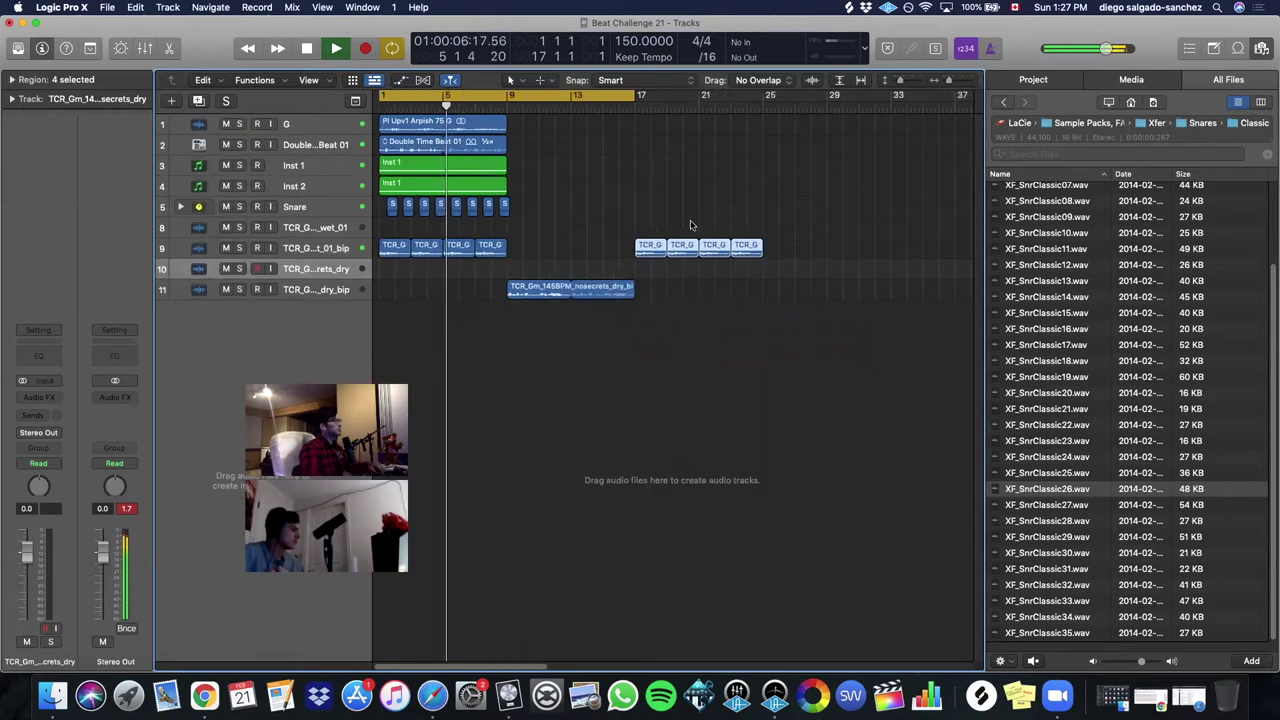
- Stop playback and delete the empty original nosecrets_dry track
{"action": "key", "text": "space"}
{"action": "left_click", "coordinate": [320, 253]}
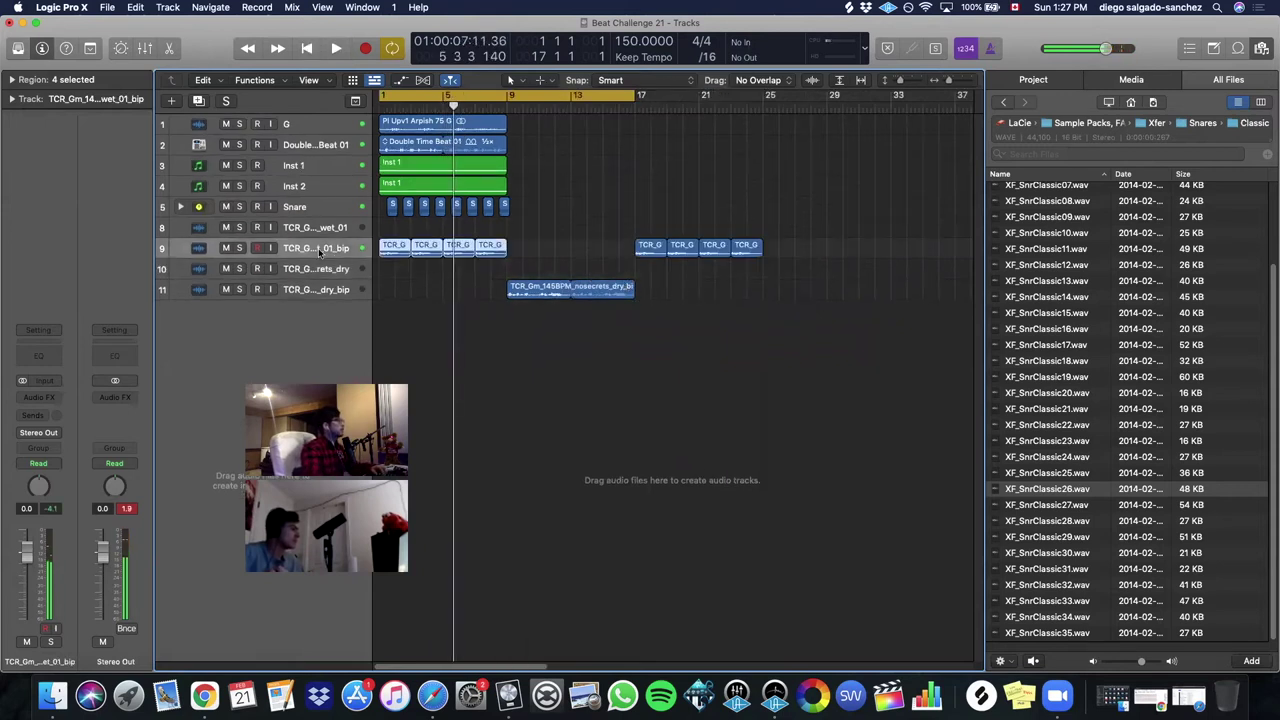
{"action": "left_click", "coordinate": [335, 265]}
{"action": "key", "text": "super+Delete"}
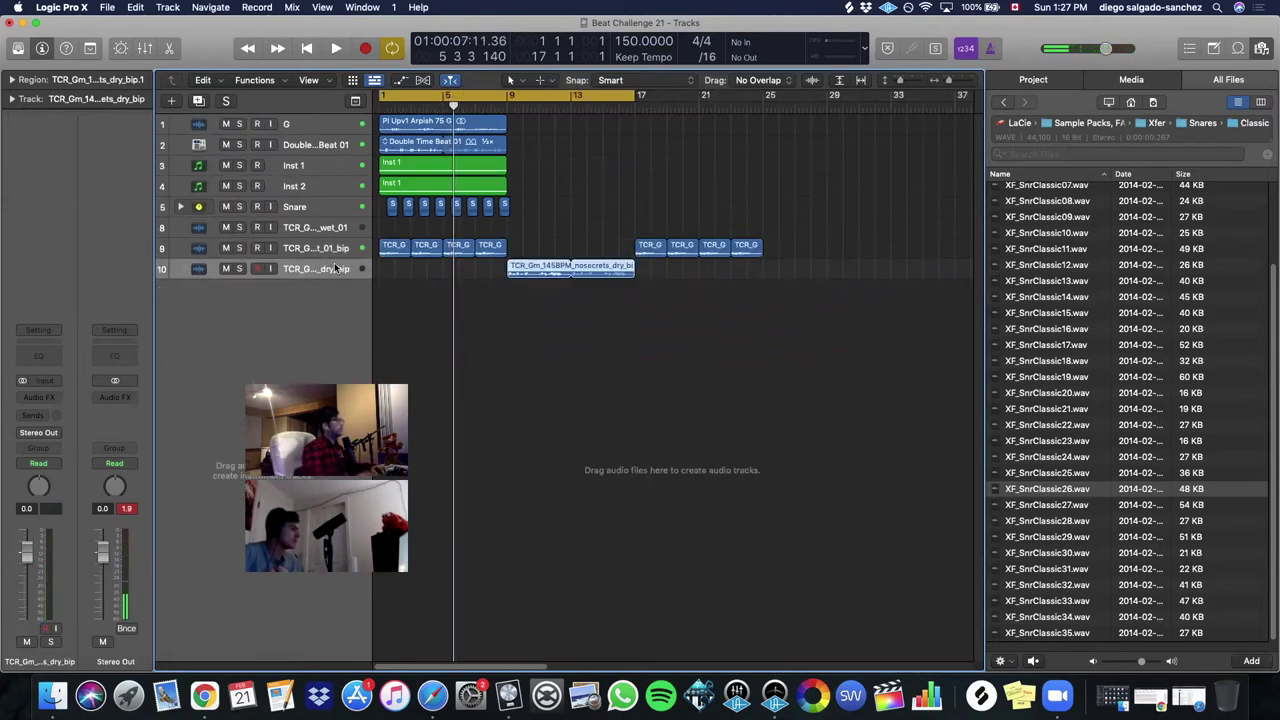
- Insert the Tremolator plug-in in stereo on the bounced adlib_wet_01 track and start playback
{"action": "left_click", "coordinate": [320, 256]}
{"action": "left_click", "coordinate": [27, 399]}
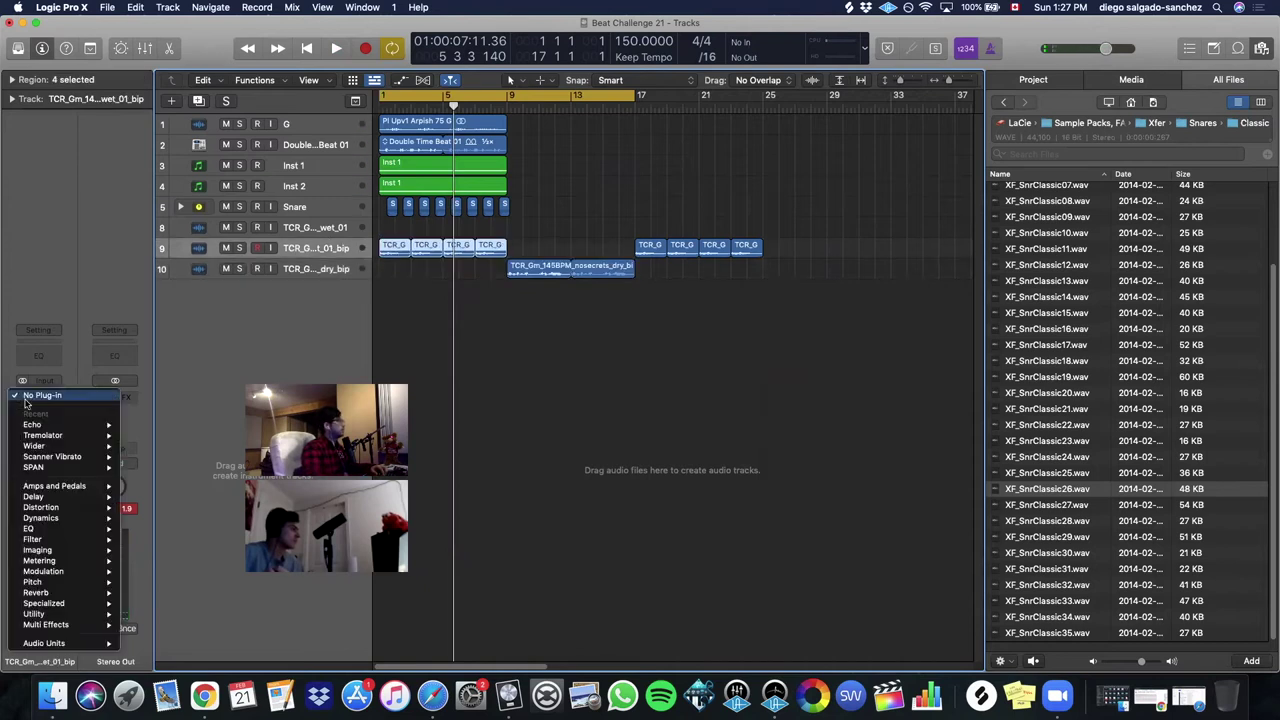
{"action": "mouse_move", "coordinate": [100, 436]}
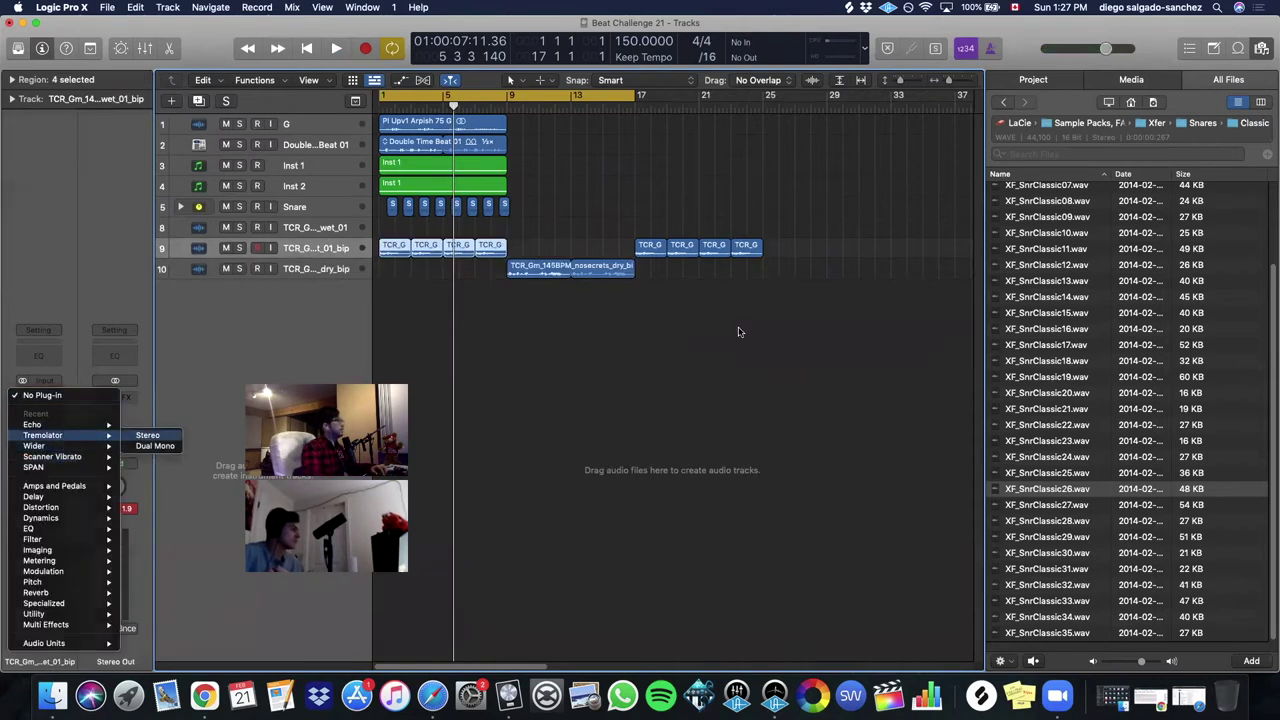
{"action": "key", "text": "space"}
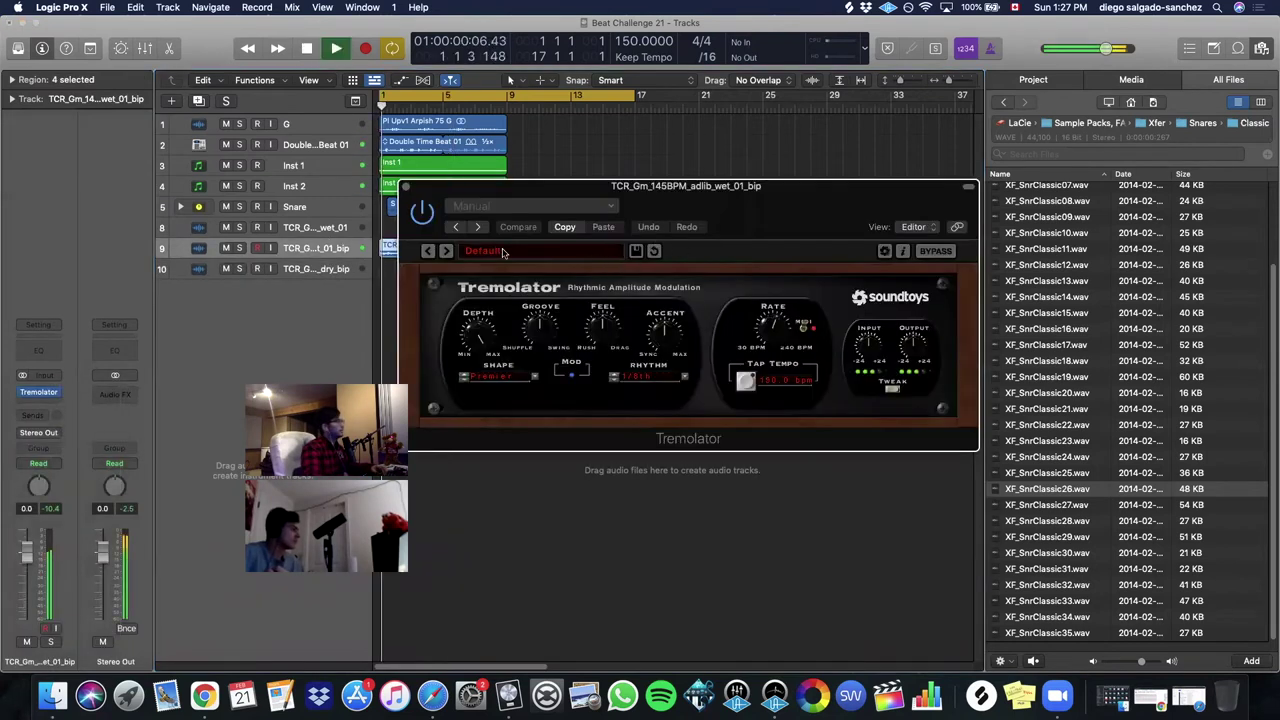
- Audition the Tremolator presets during playback and settle on FastRotoSloDown
{"action": "left_click", "coordinate": [447, 251]}
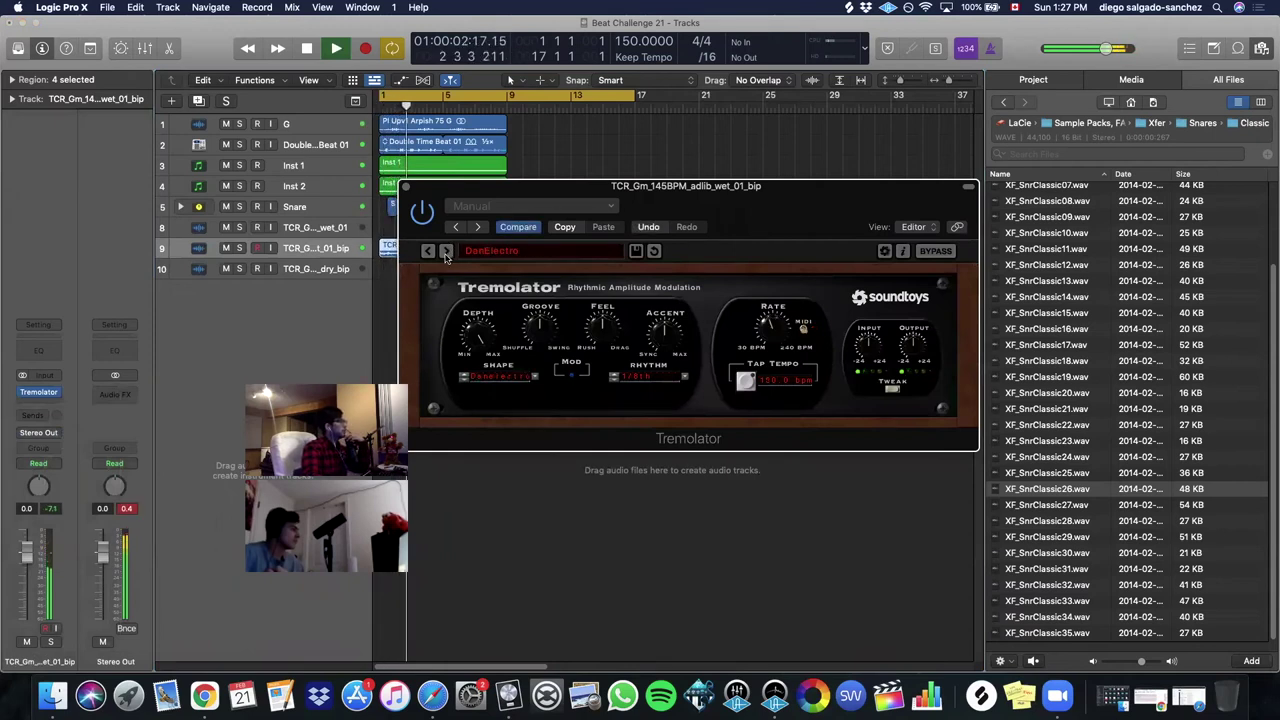
{"action": "left_click", "coordinate": [447, 251]}
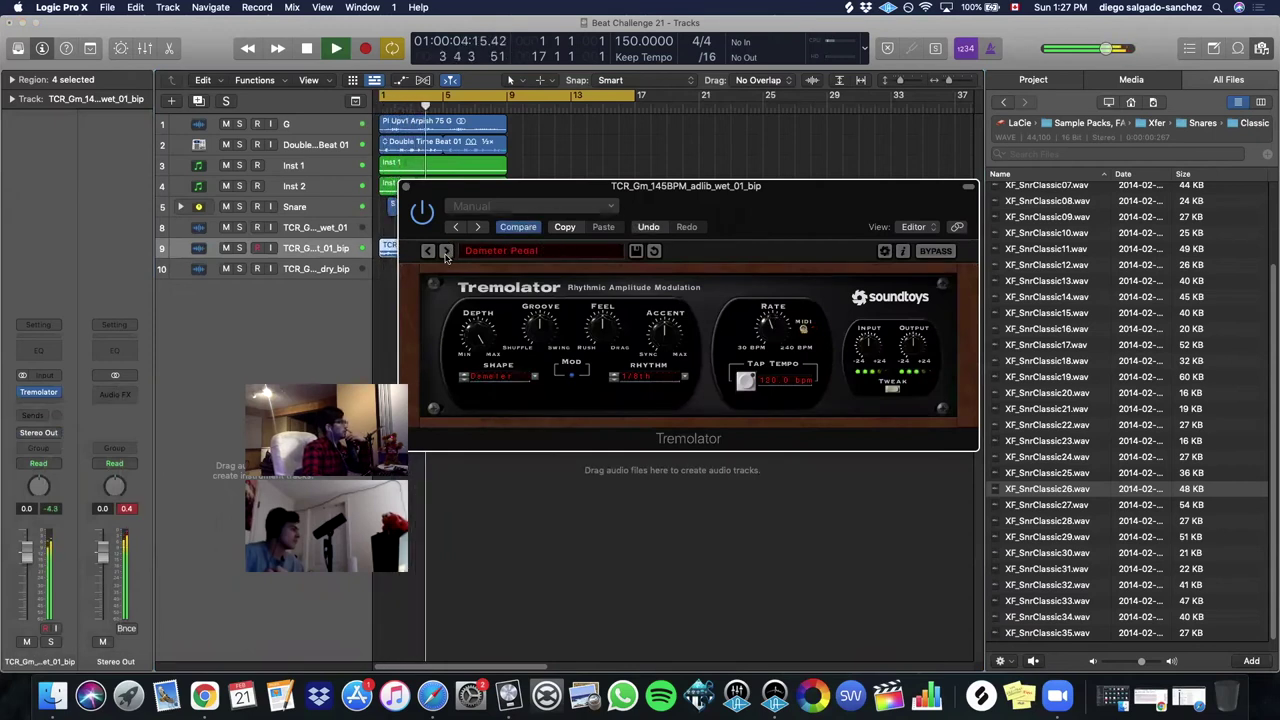
{"action": "left_click", "coordinate": [447, 254]}
{"action": "key", "text": "space"}
{"action": "key", "text": "space"}
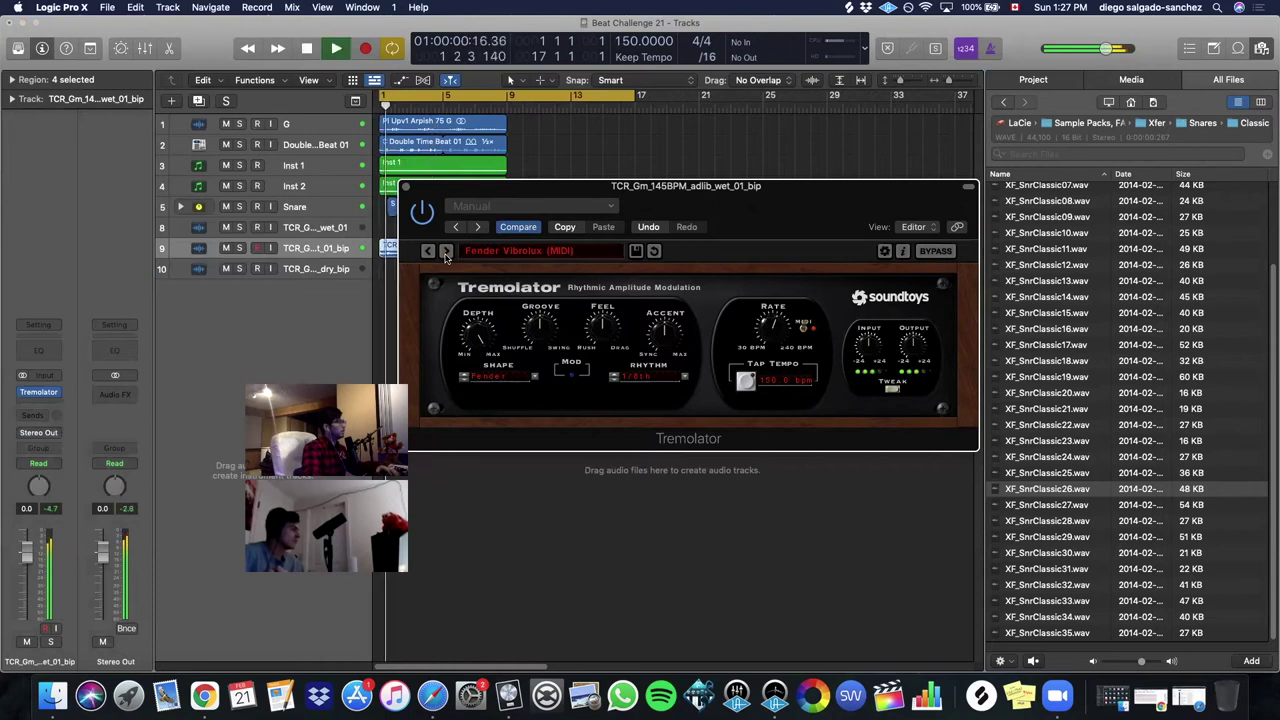
{"action": "key", "text": "space"}
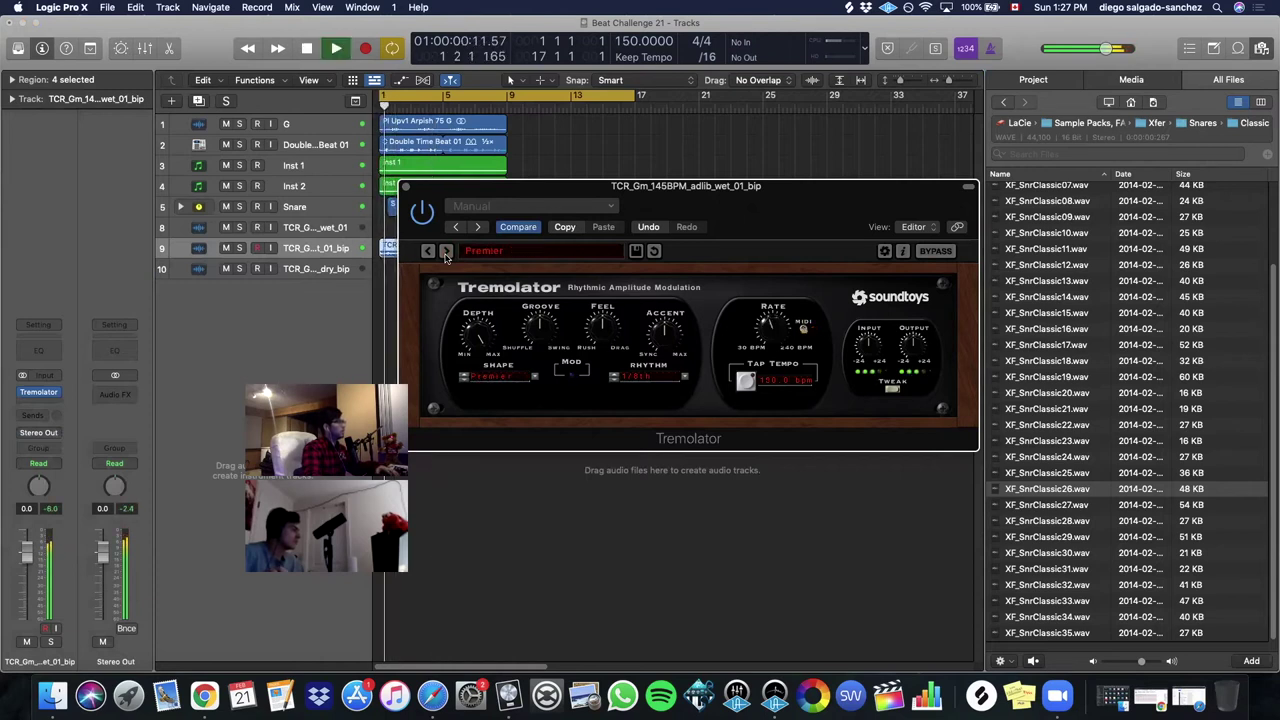
{"action": "left_click", "coordinate": [447, 252]}
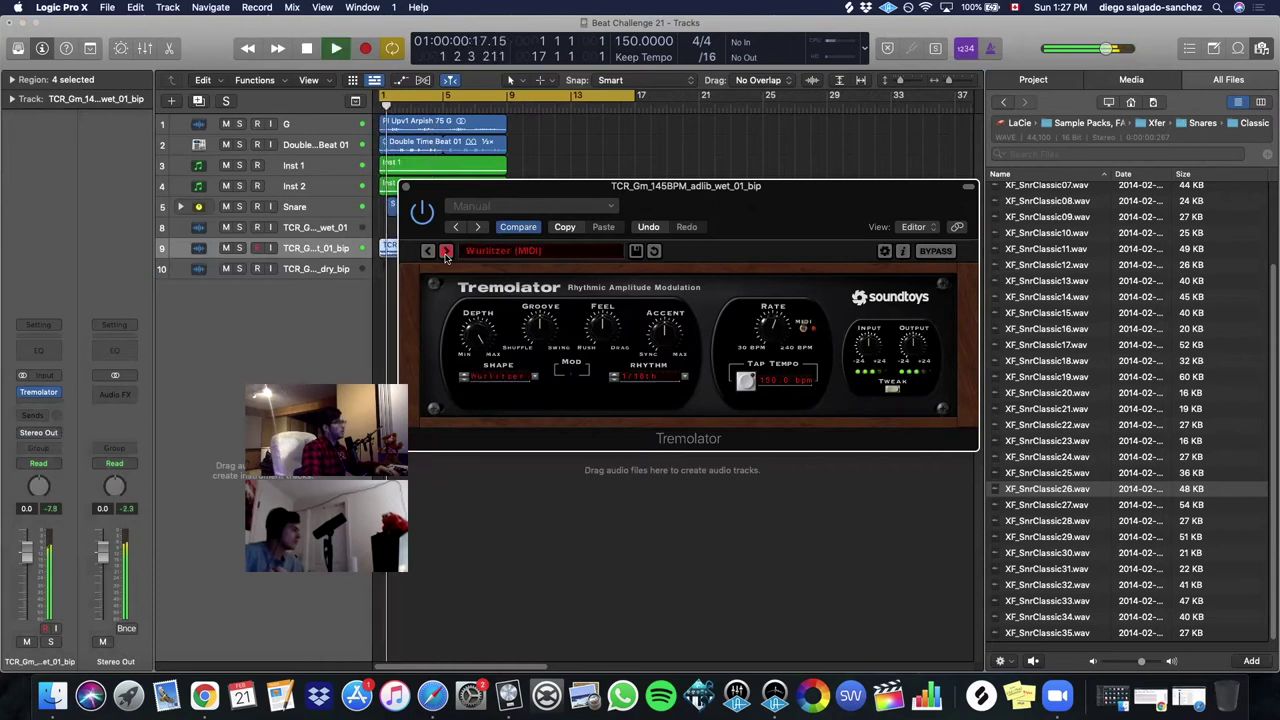
{"action": "left_click", "coordinate": [447, 252]}
{"action": "key", "text": "space"}
{"action": "key", "text": "space"}
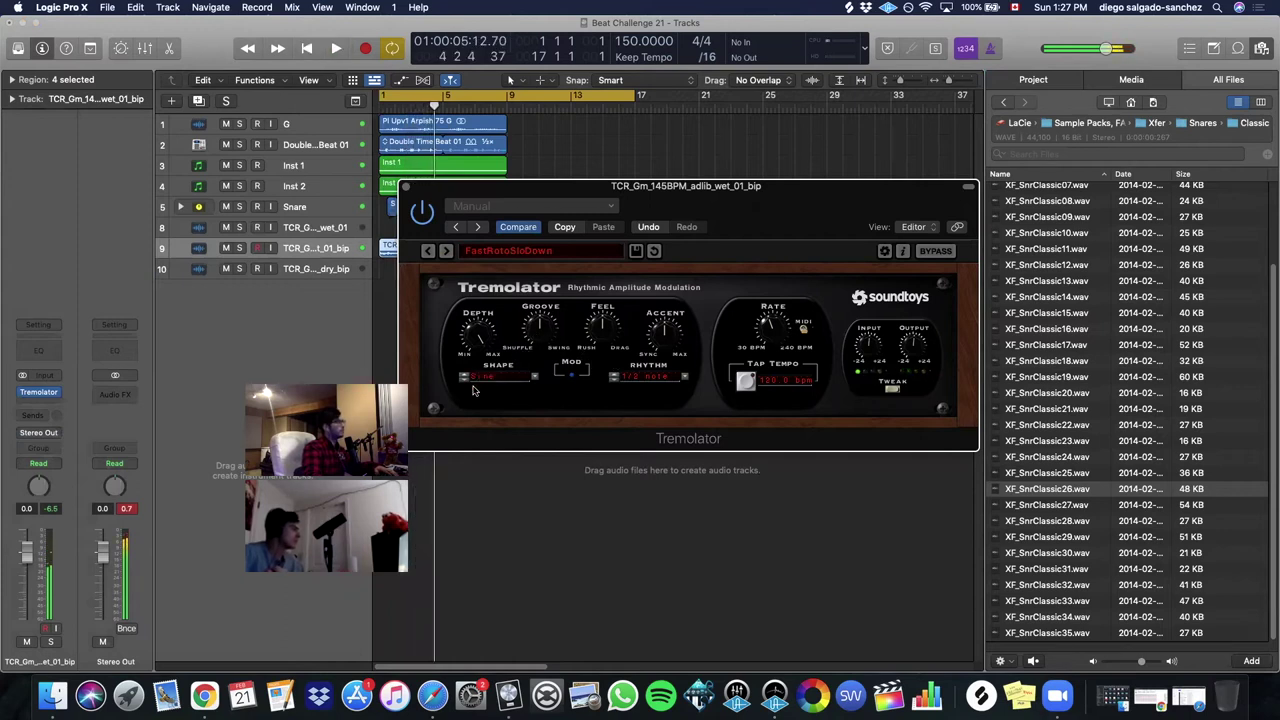
- Set the Tremolator shape to RampUp, reduce the depth while listening, and close the plug-in window
{"action": "left_click", "coordinate": [497, 377]}
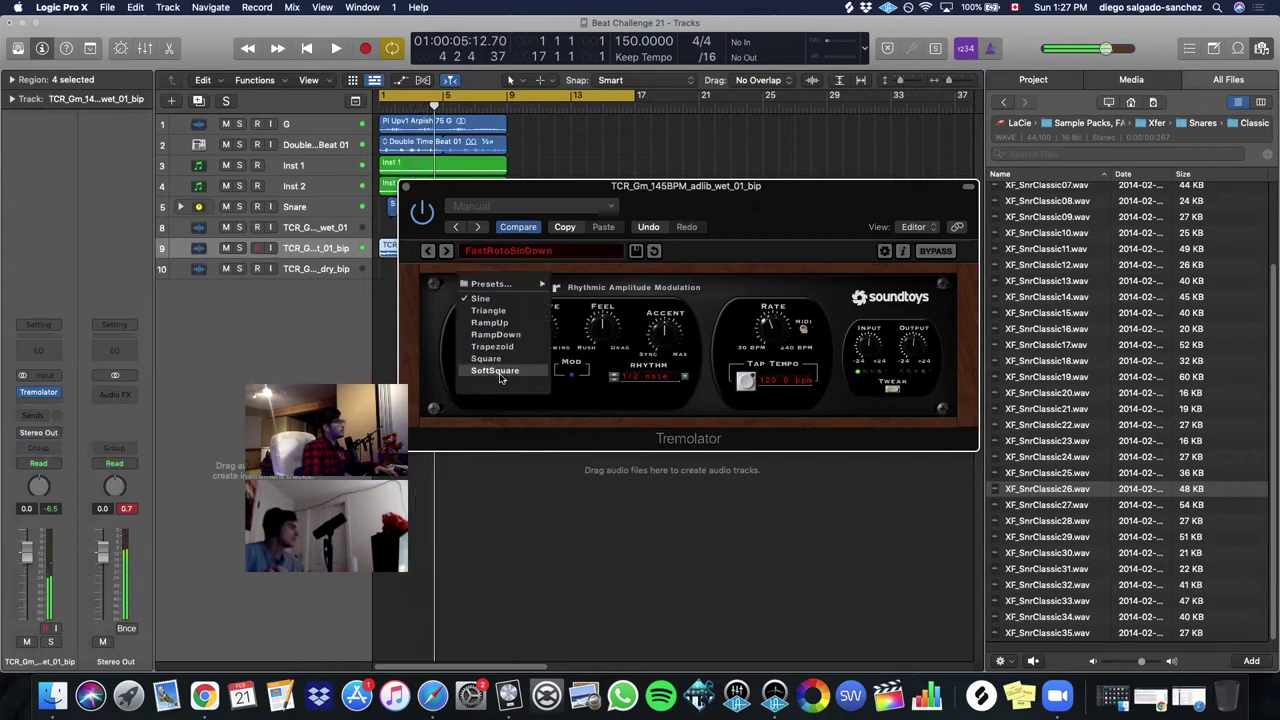
{"action": "left_click", "coordinate": [489, 322]}
{"action": "key", "text": "space"}
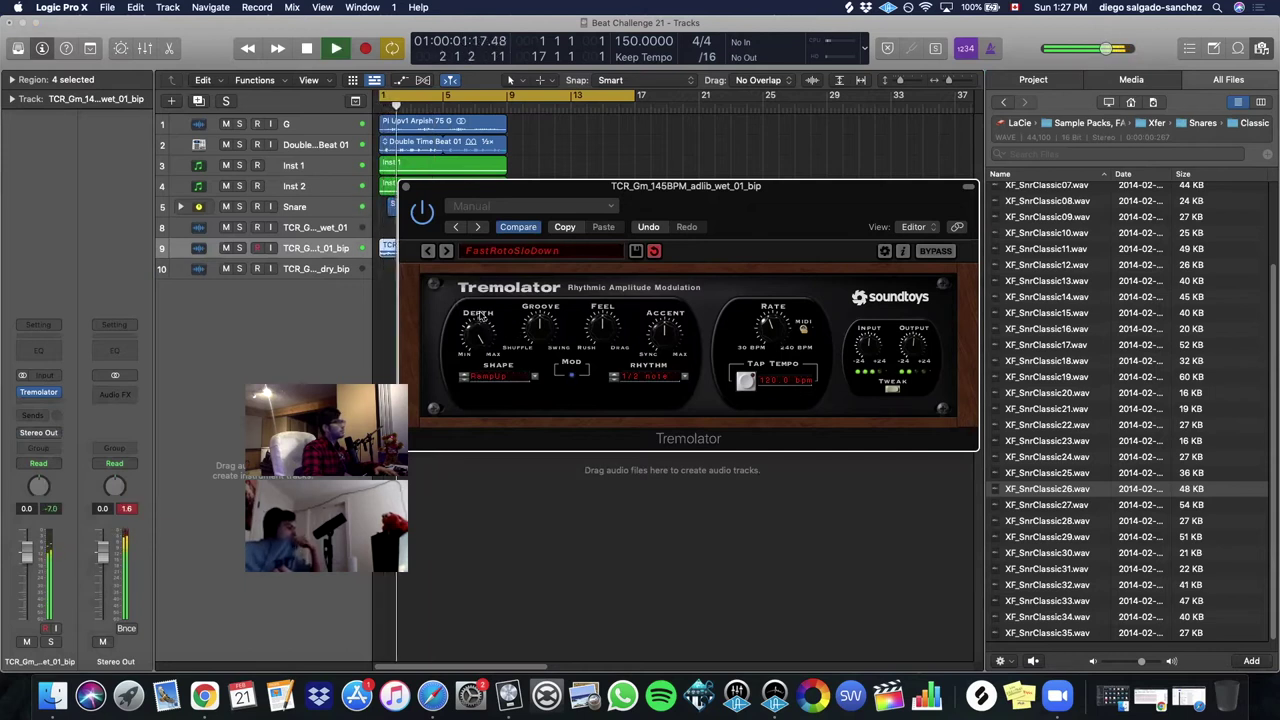
{"action": "key", "text": "space"}
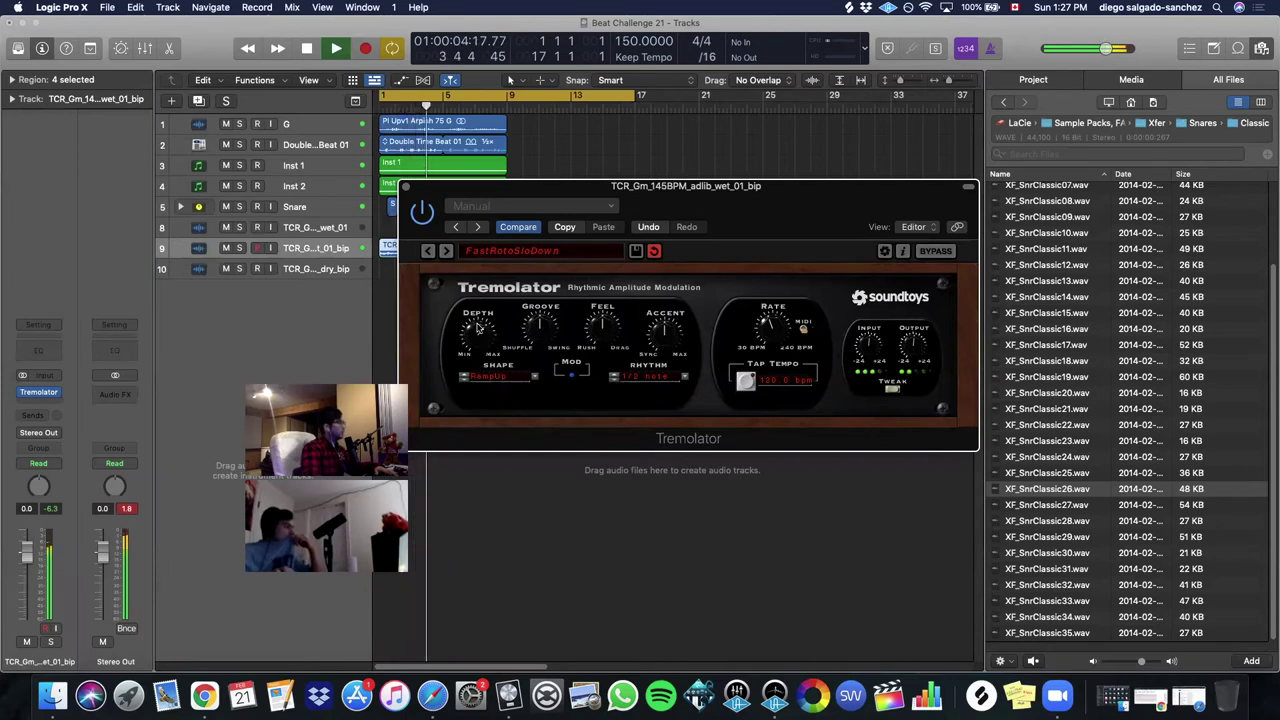
{"action": "key", "text": "space"}
{"action": "left_click", "coordinate": [405, 187]}
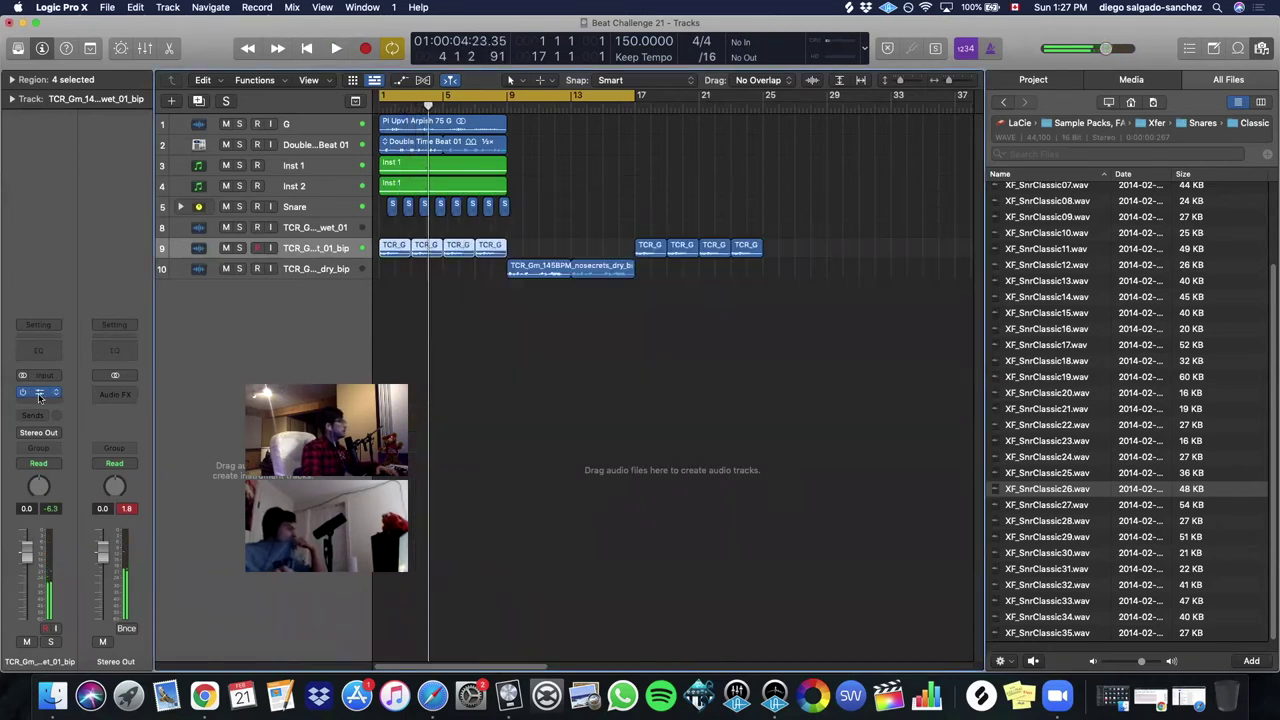
- Add the Soundtoys Crystallizer plug-in after Tremolator on the bounced adlib_wet_01 track and start playback
{"action": "left_click", "coordinate": [36, 398]}
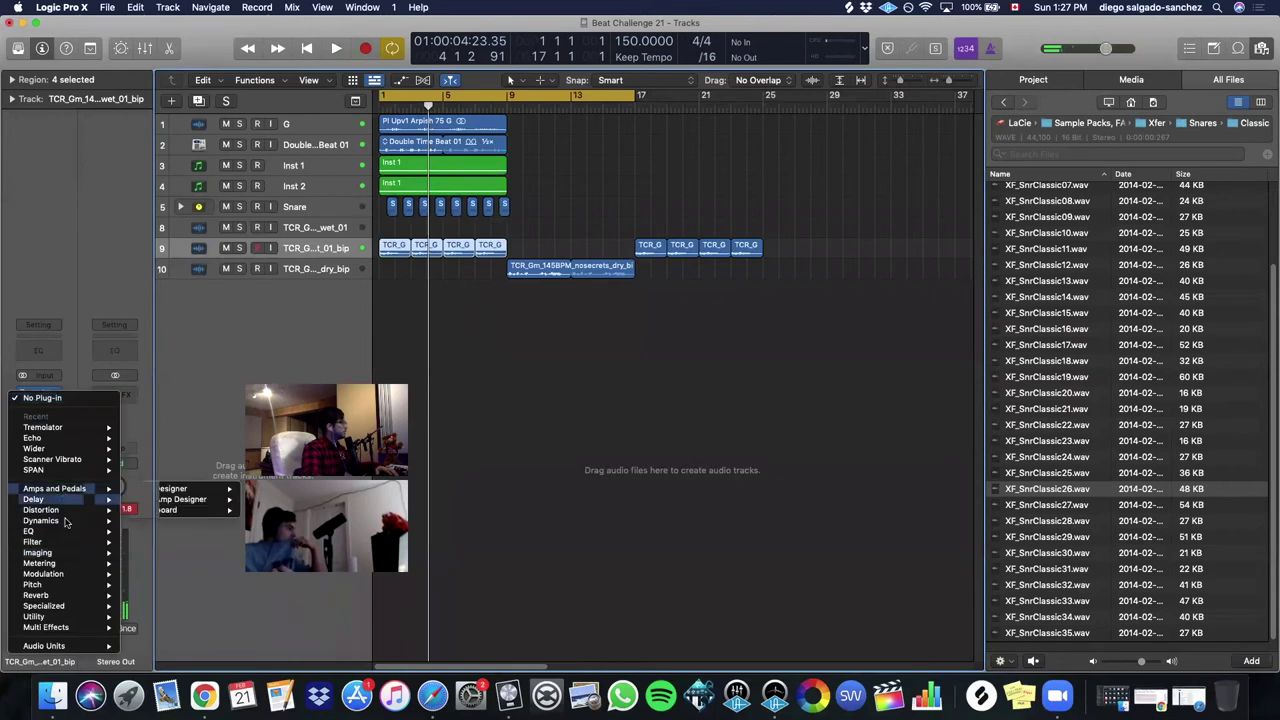
{"action": "mouse_move", "coordinate": [95, 653]}
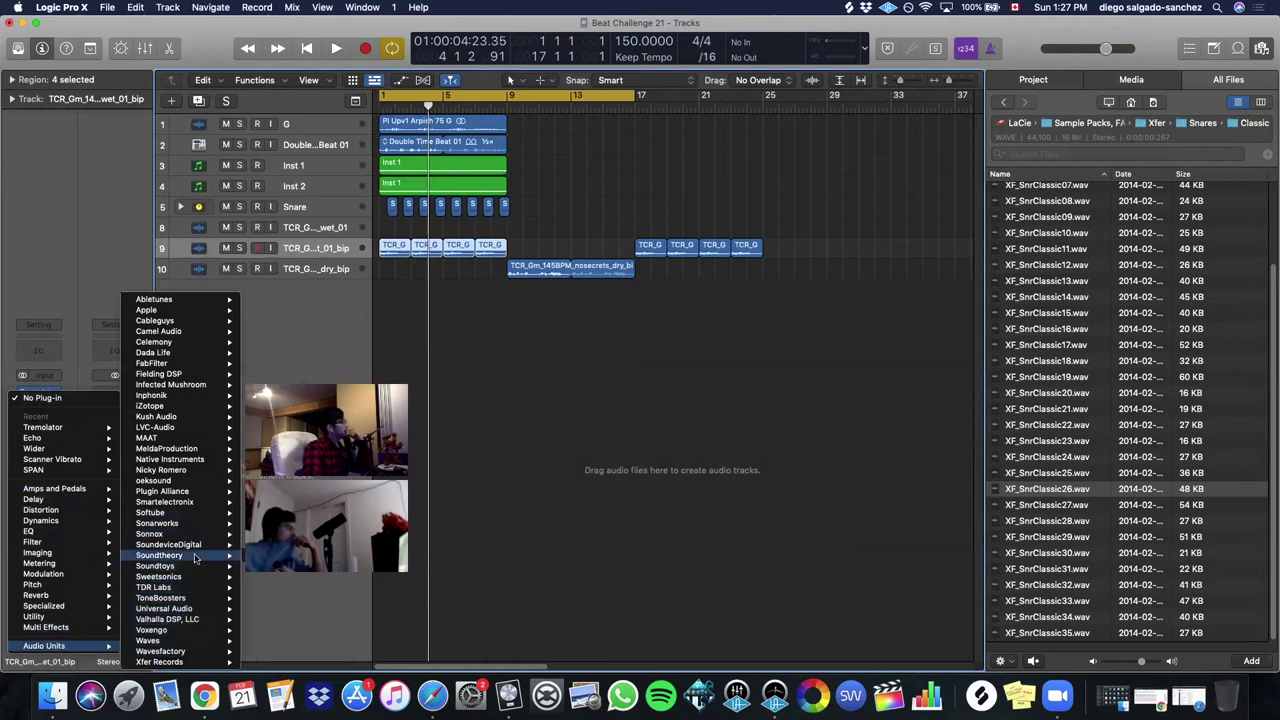
{"action": "mouse_move", "coordinate": [195, 569]}
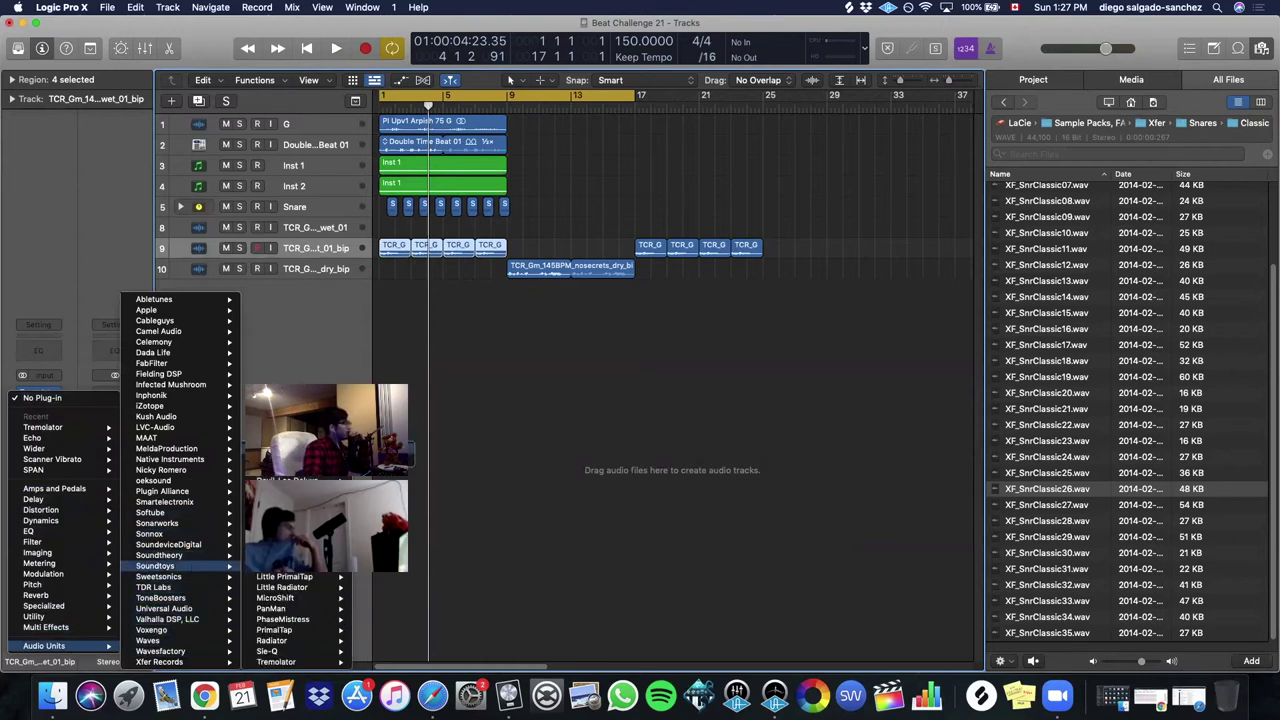
{"action": "left_click", "coordinate": [382, 449]}
{"action": "left_click_drag", "start_coordinate": [750, 200], "coordinate": [772, 246]}
{"action": "key", "text": "space"}
- Audition Crystallizer presets, settle on Rev Git Solo Midi with a lower mix, and close the plug-in window
{"action": "left_click", "coordinate": [462, 294]}
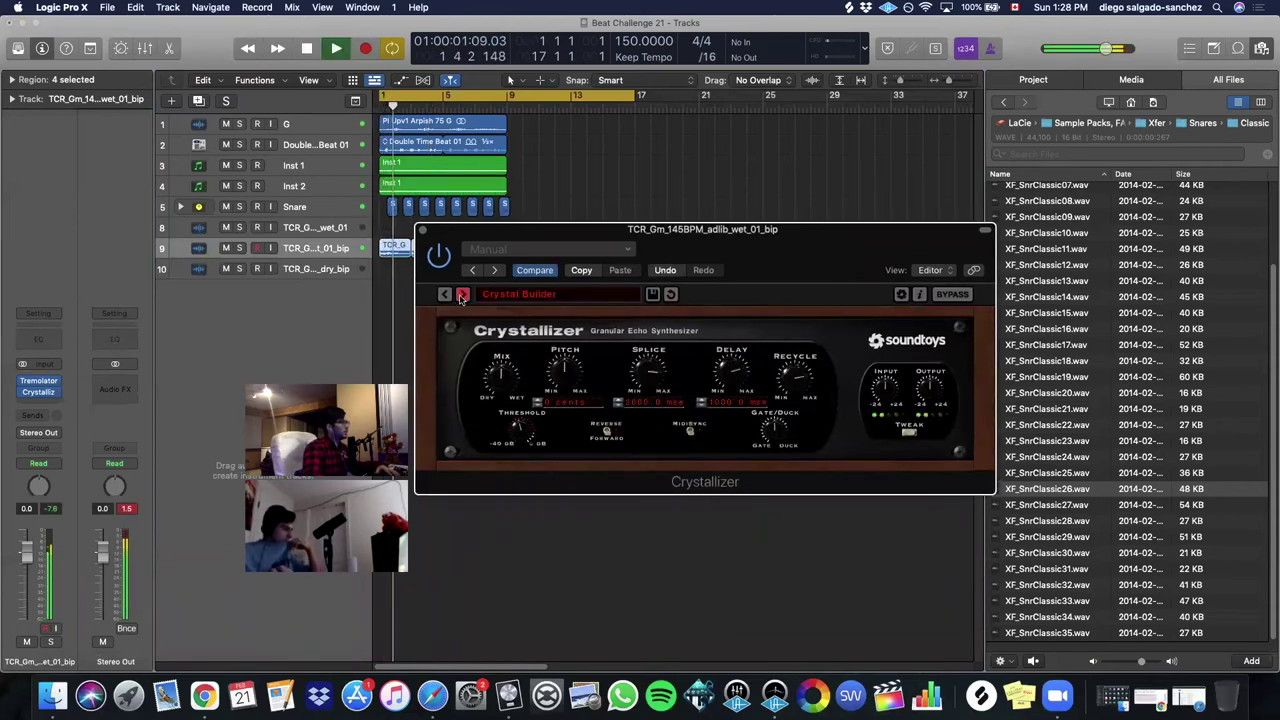
{"action": "left_click", "coordinate": [462, 294]}
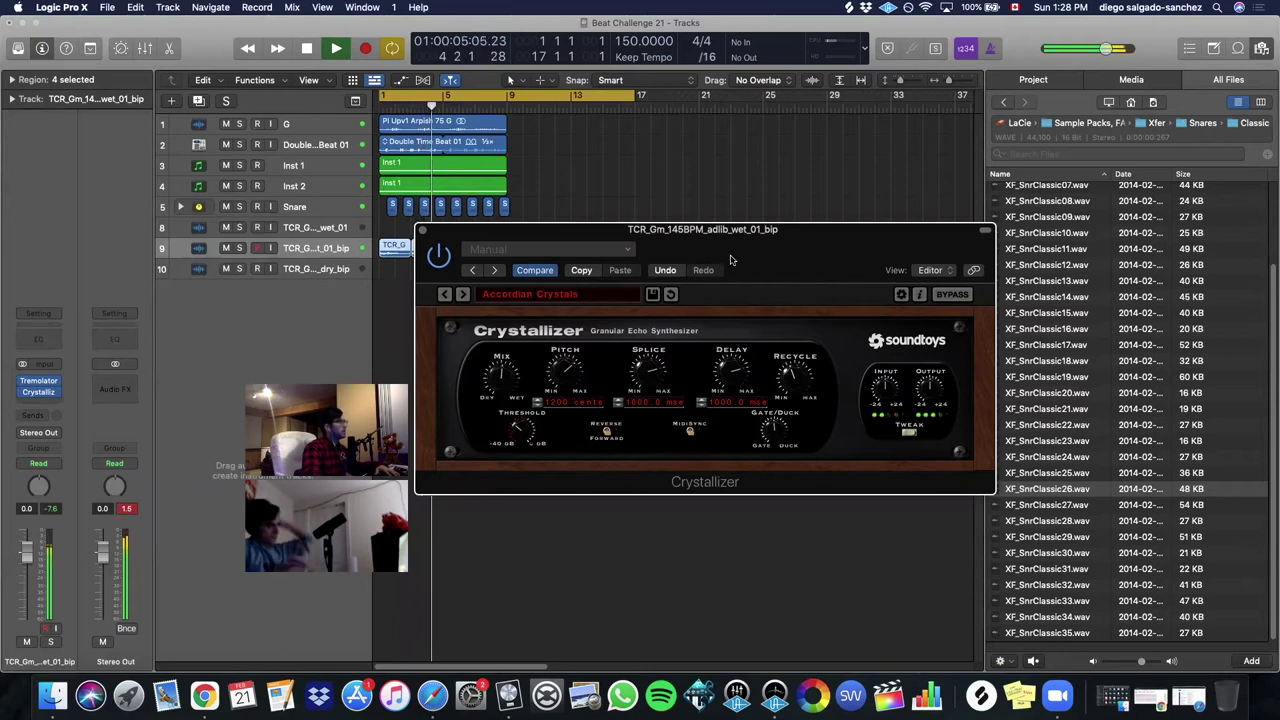
{"action": "left_click_drag", "start_coordinate": [710, 274], "coordinate": [712, 262]}
{"action": "left_click", "coordinate": [466, 282]}
{"action": "left_click", "coordinate": [472, 282]}
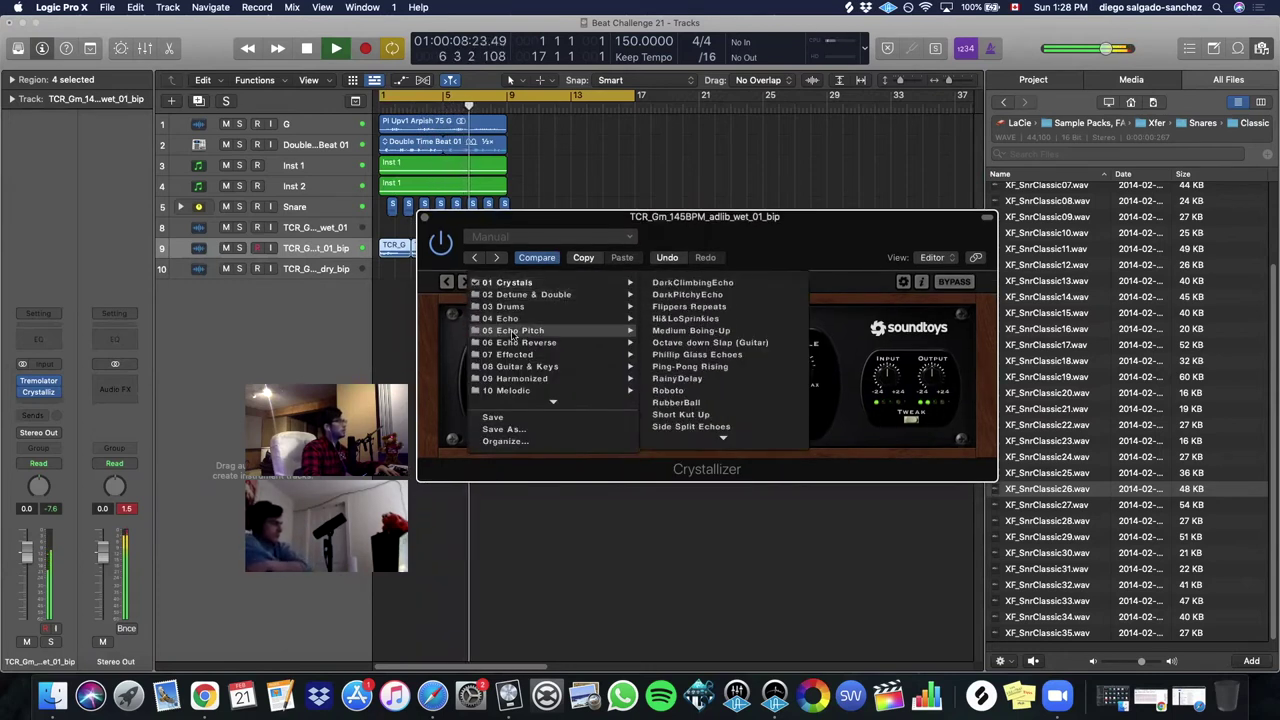
{"action": "mouse_move", "coordinate": [520, 343]}
{"action": "left_click", "coordinate": [690, 367]}
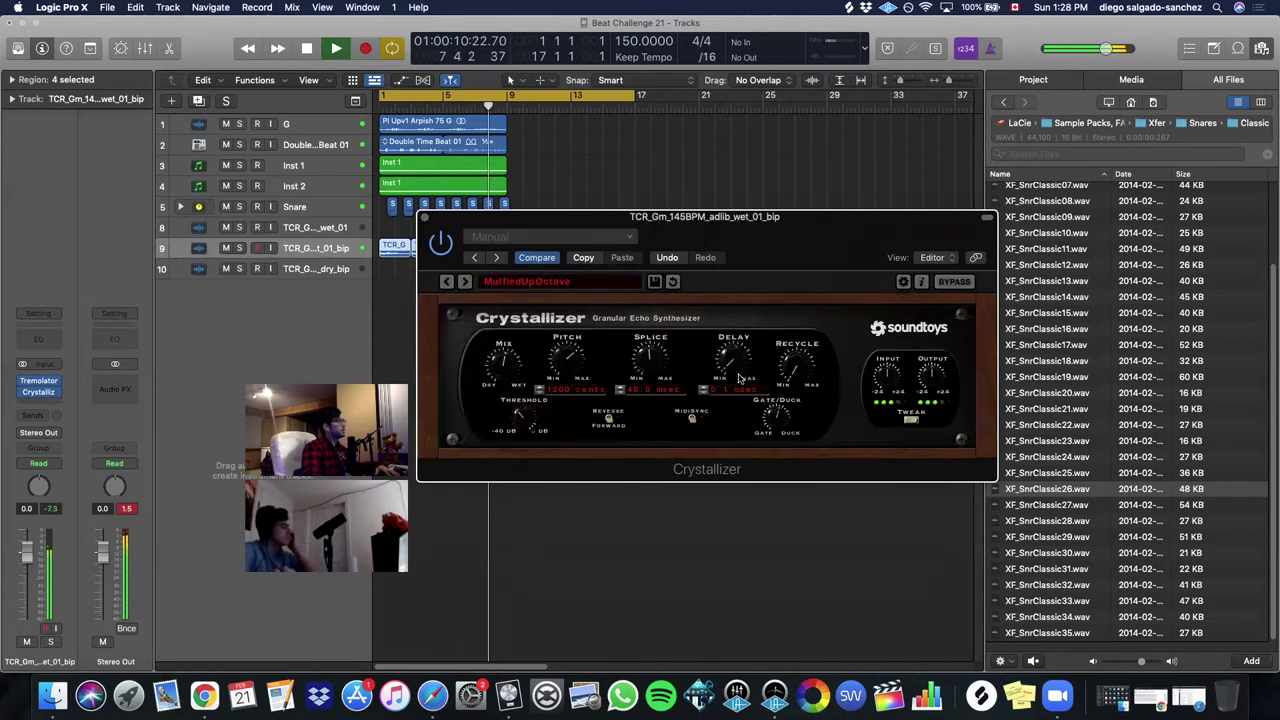
{"action": "left_click", "coordinate": [465, 282]}
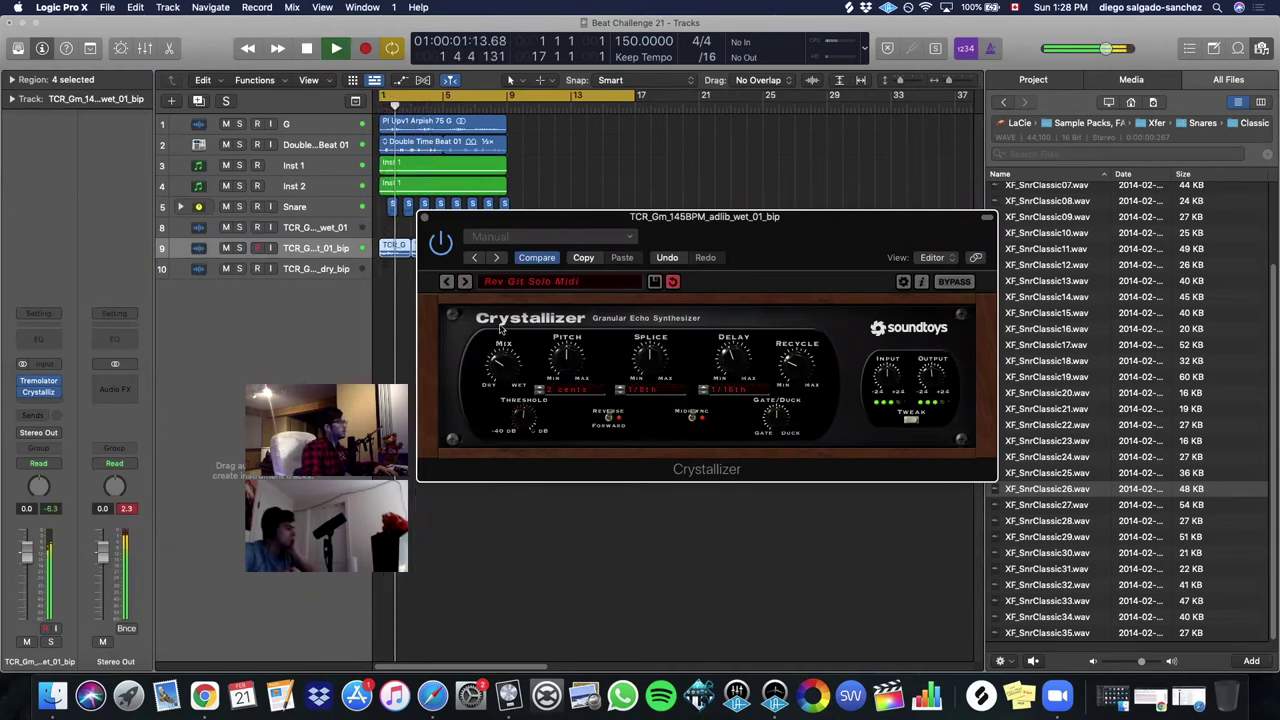
{"action": "left_click_drag", "start_coordinate": [779, 241], "coordinate": [754, 241]}
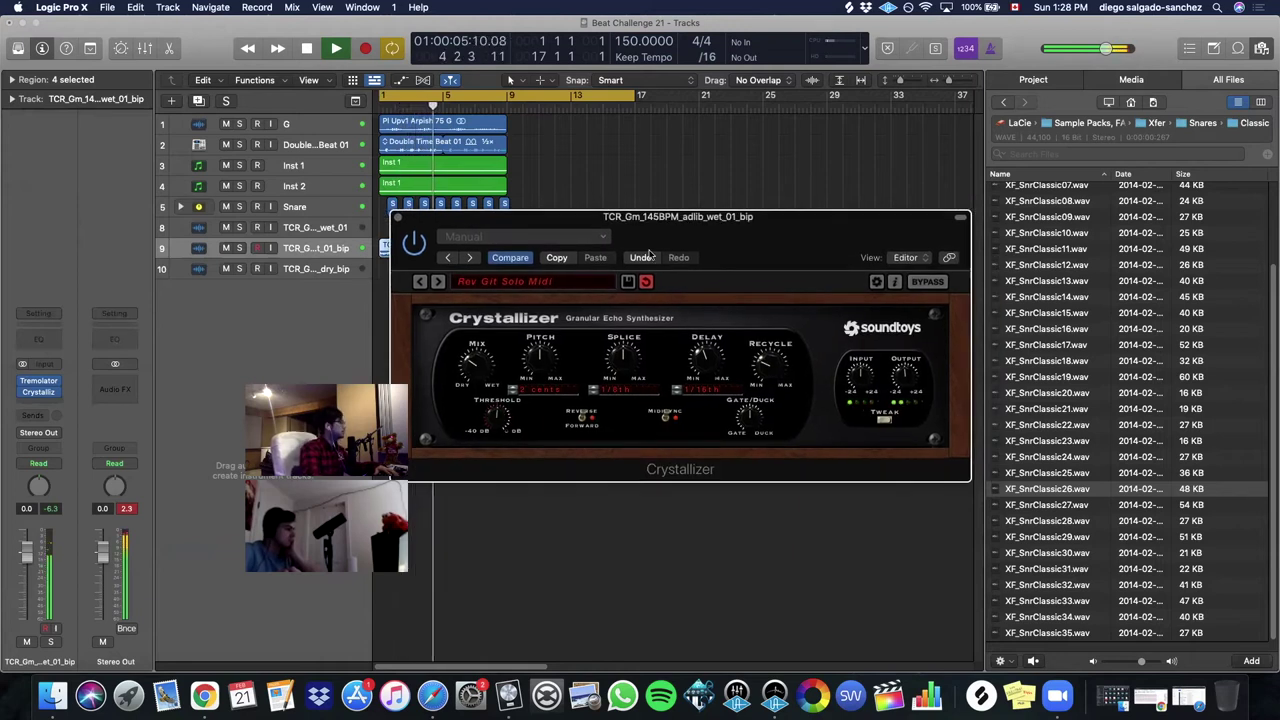
{"action": "left_click", "coordinate": [396, 218]}
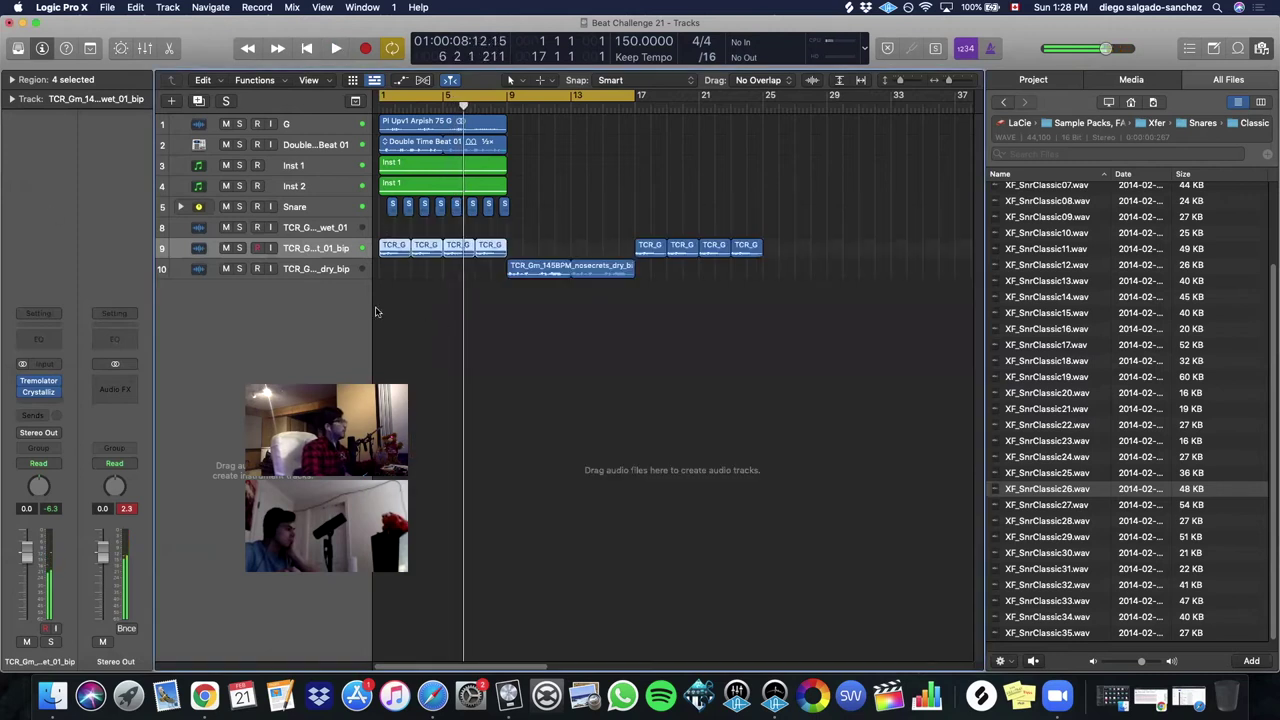
- Copy Tremolator and Crystallizer from the bounced adlib_wet_01 channel to the nosecrets_dry_bip channel and play its region in a cycle
{"action": "left_click", "coordinate": [316, 270]}
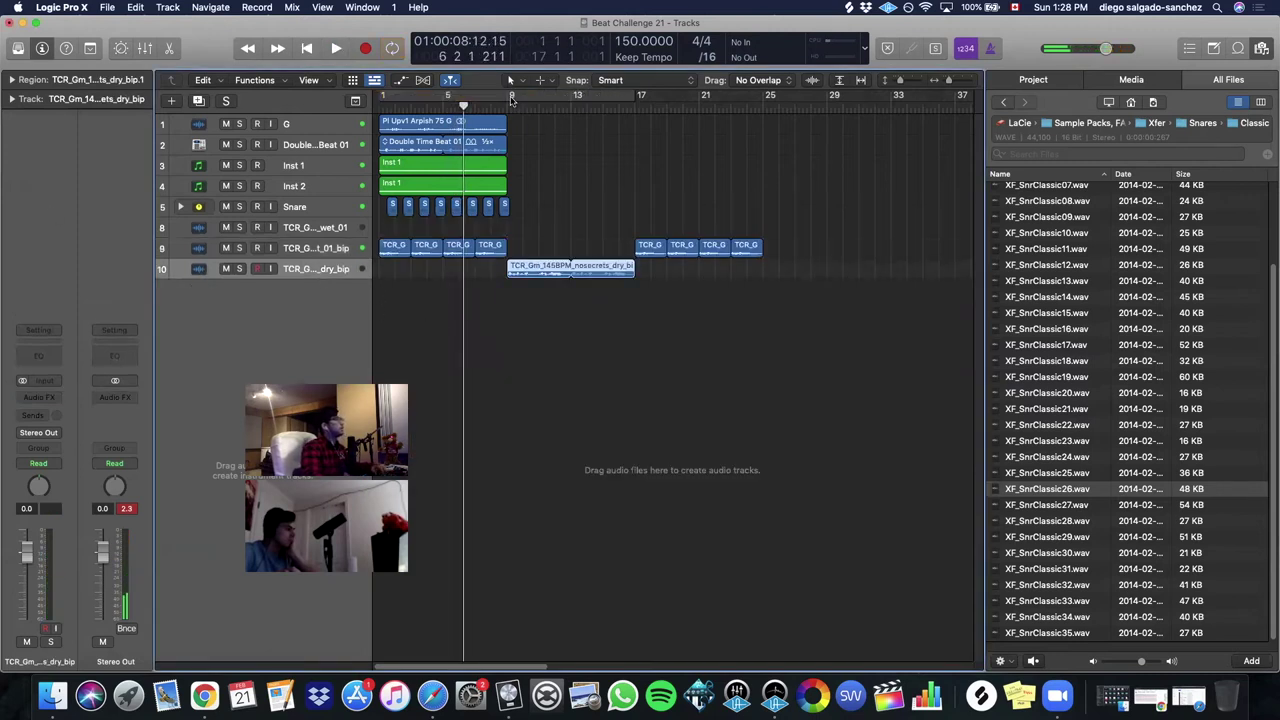
{"action": "key", "text": "u"}
{"action": "key", "text": "x"}
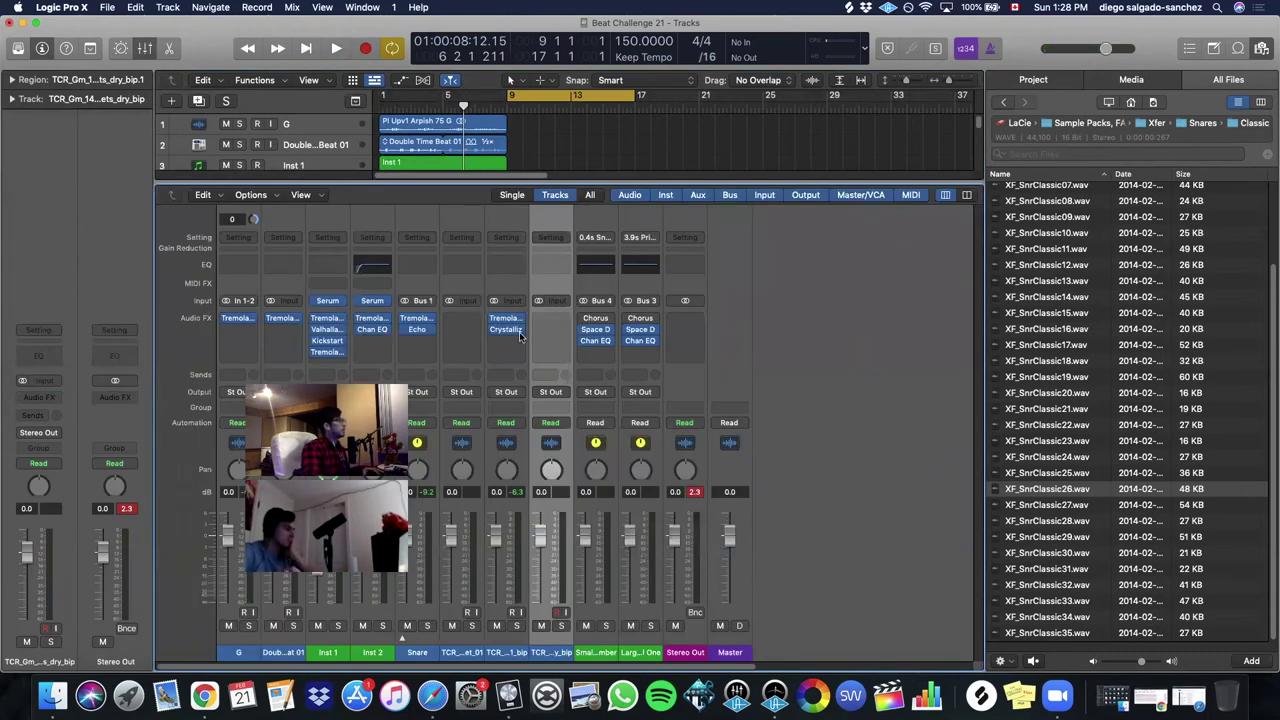
{"action": "left_click_drag", "start_coordinate": [545, 335], "coordinate": [549, 331]}
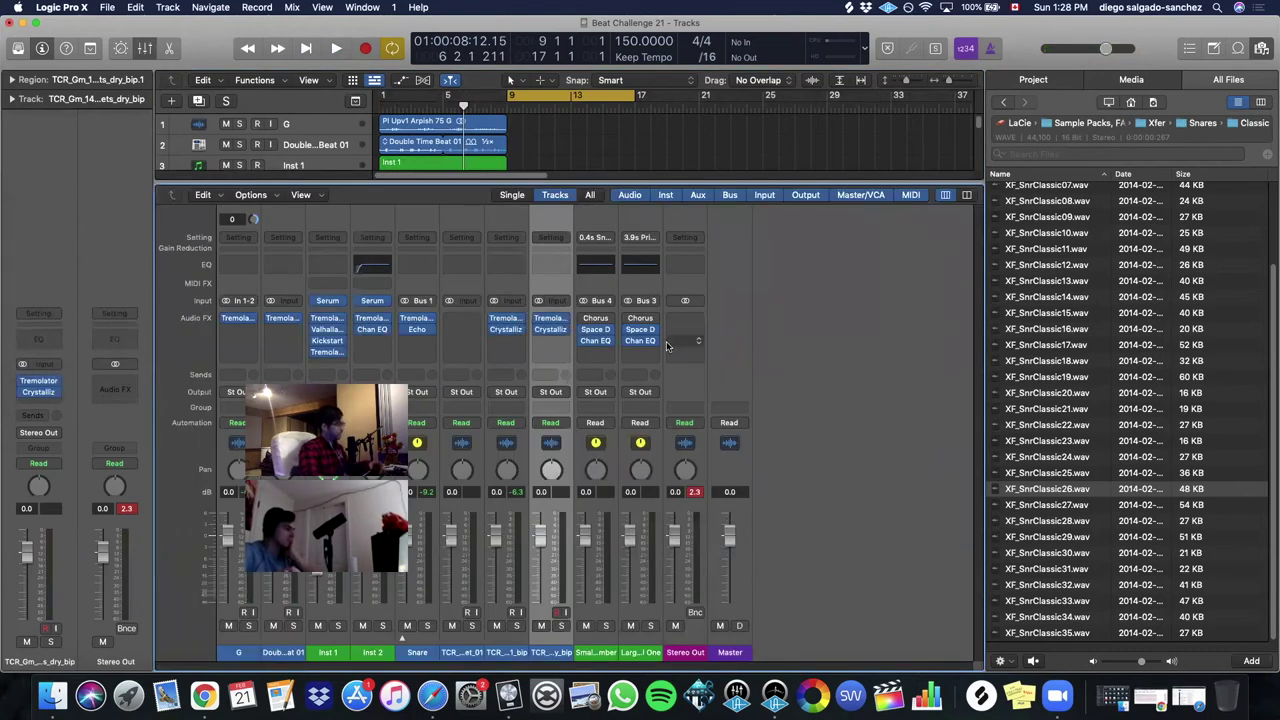
{"action": "key", "text": "x"}
{"action": "key", "text": "space"}
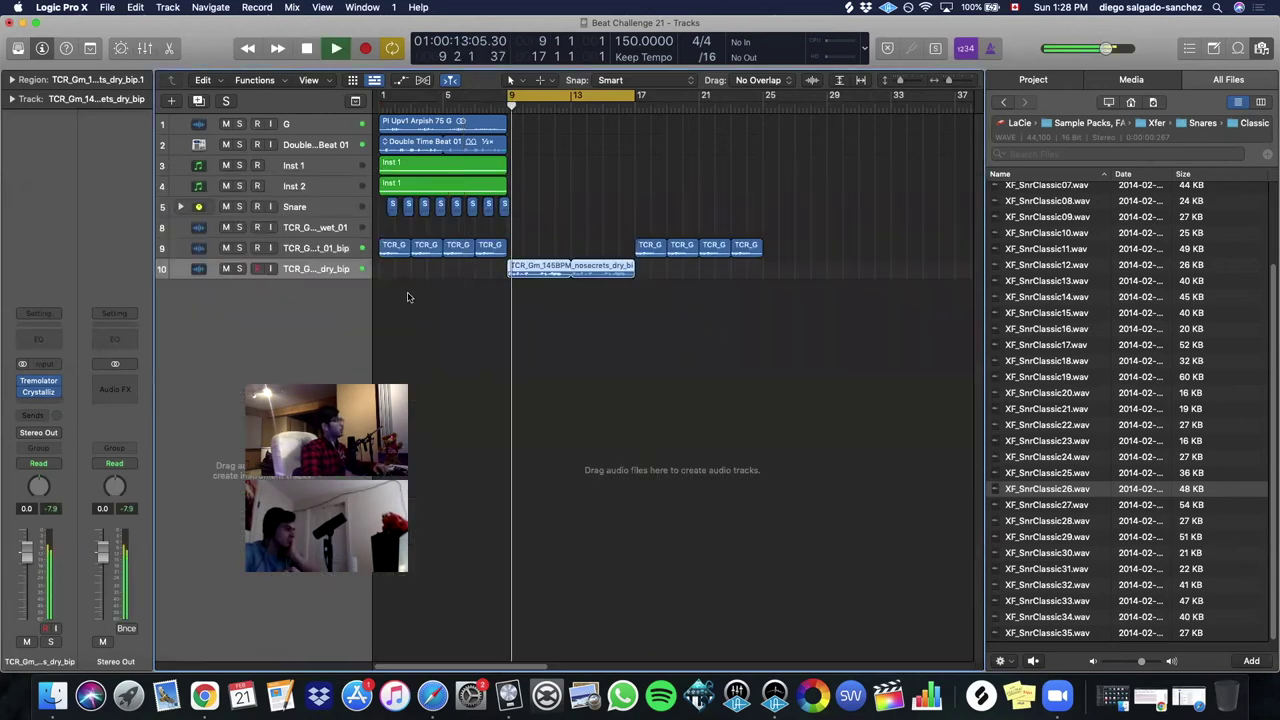
- Audition Crystallizer presets on the nosecrets_dry_bip track during playback and settle on A 5th
{"action": "left_click", "coordinate": [50, 396]}
{"action": "left_click", "coordinate": [533, 205]}
{"action": "mouse_move", "coordinate": [528, 336]}
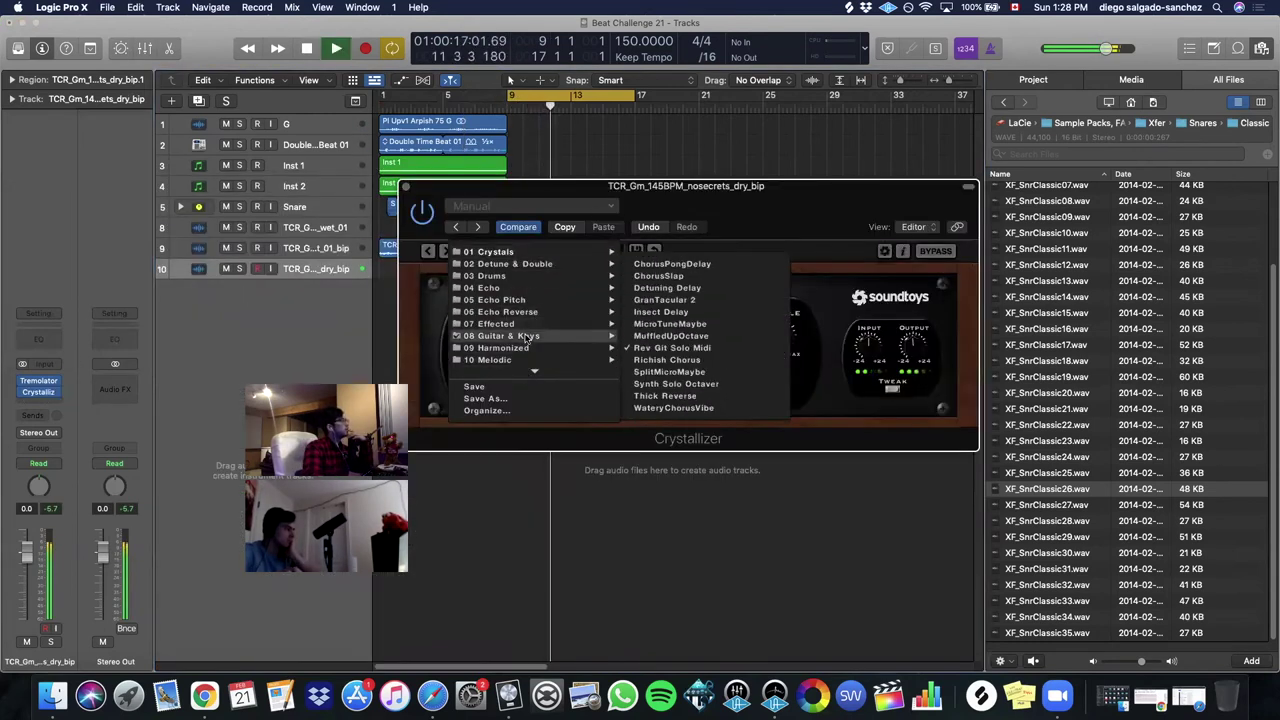
{"action": "left_click", "coordinate": [690, 338]}
{"action": "left_click", "coordinate": [447, 251]}
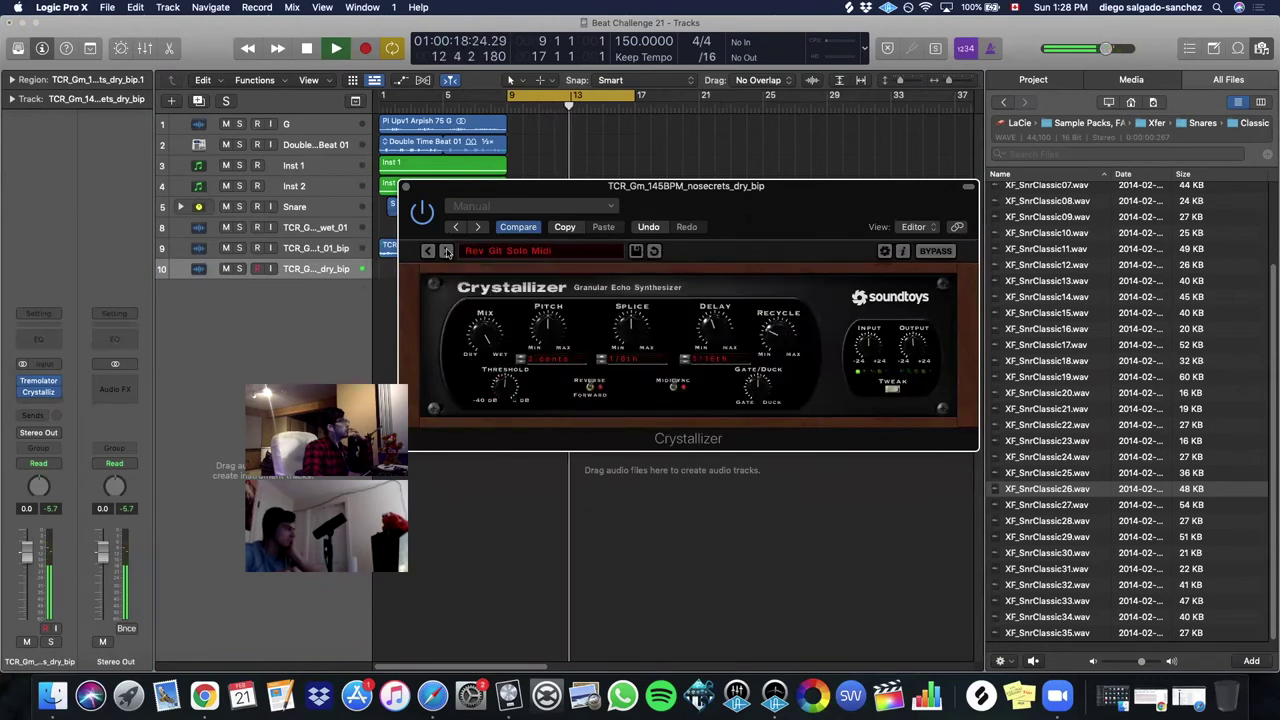
{"action": "left_click", "coordinate": [447, 251]}
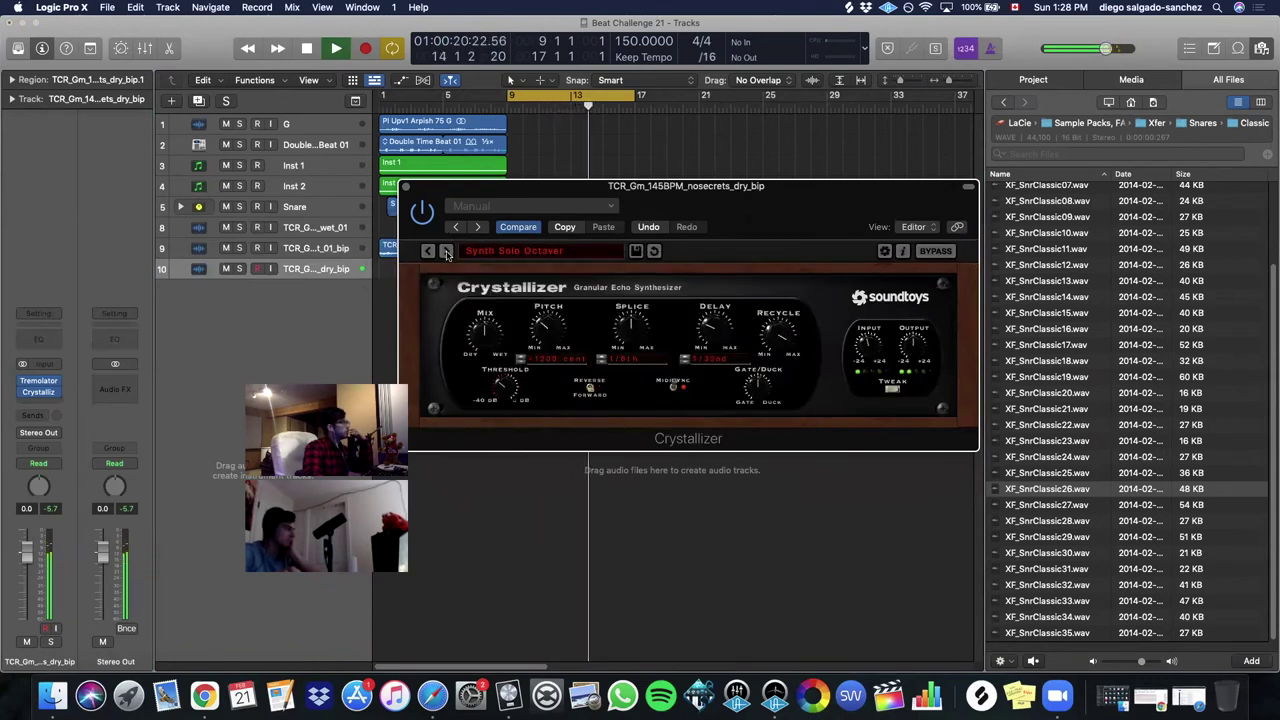
{"action": "left_click", "coordinate": [447, 251]}
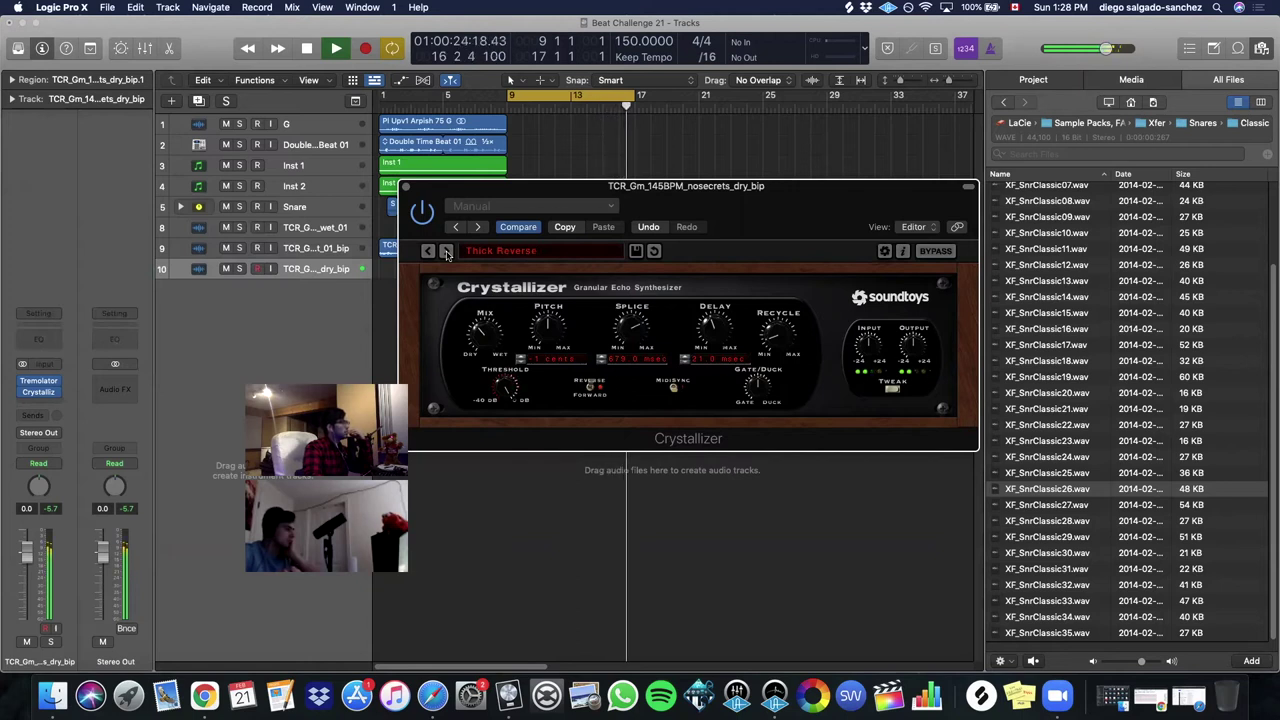
{"action": "left_click", "coordinate": [447, 251]}
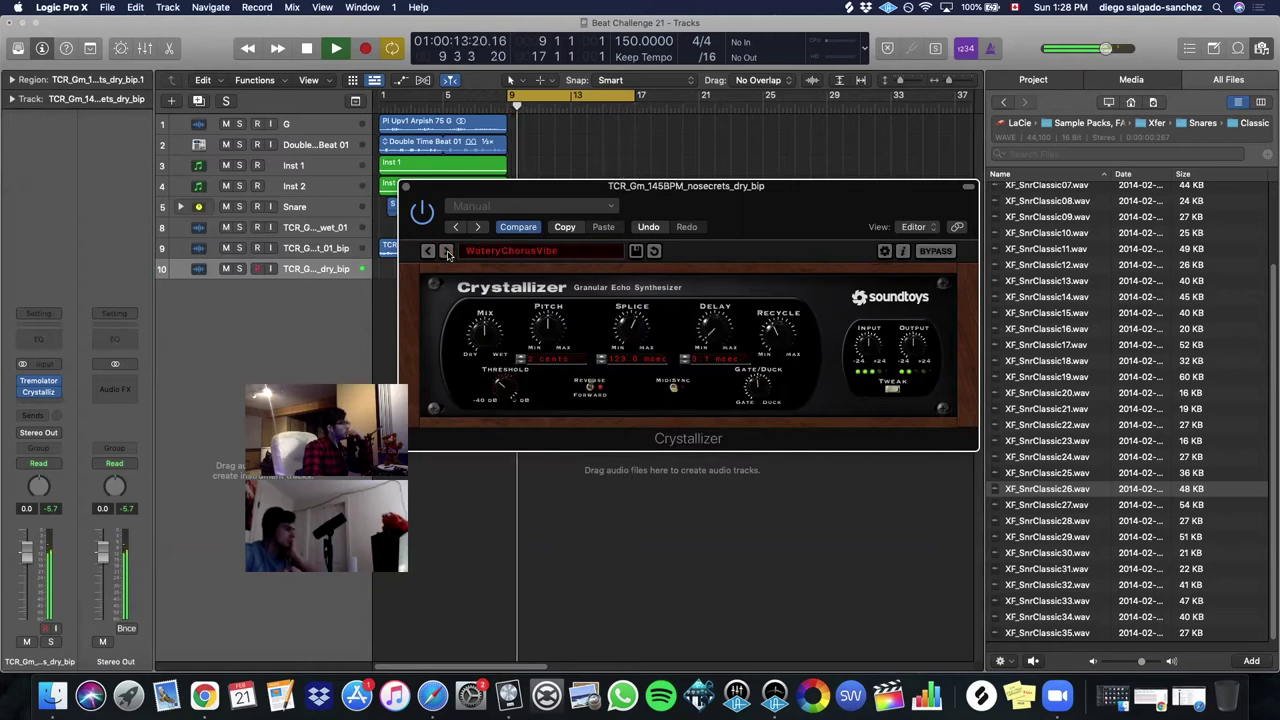
{"action": "left_click", "coordinate": [447, 251]}
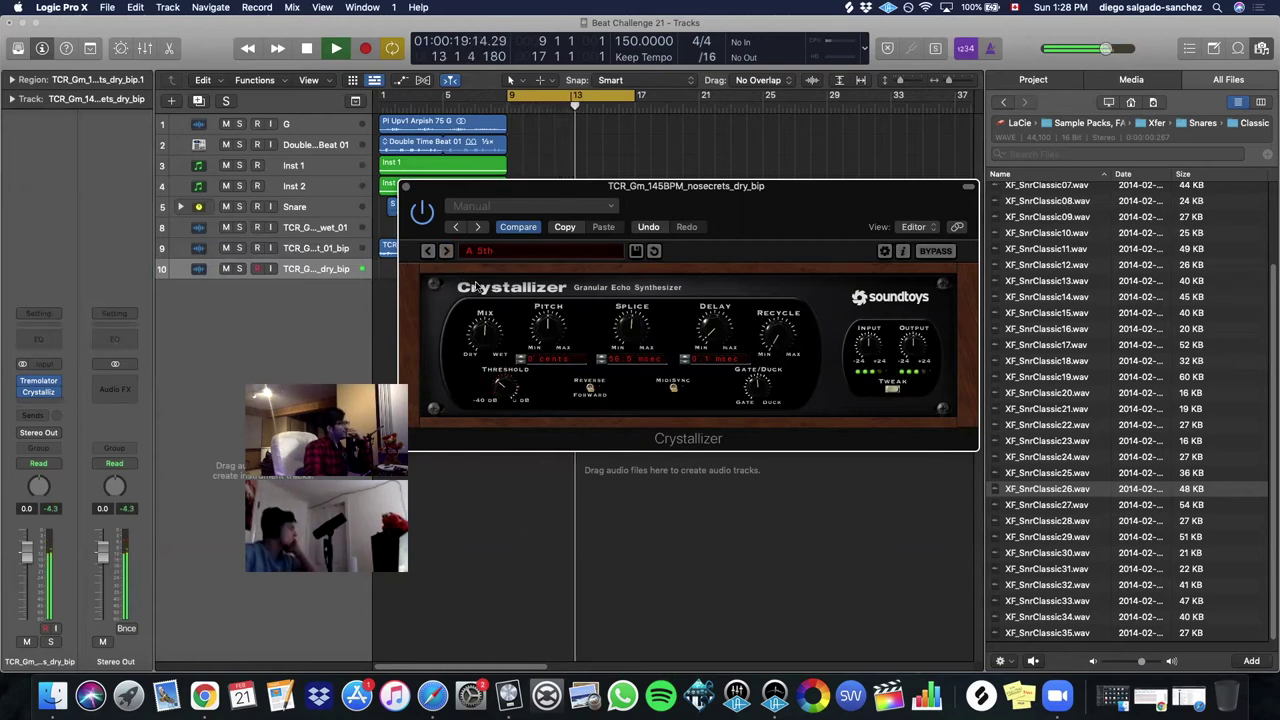
- Lower the Crystallizer mix on the nosecrets_dry_bip track while listening, stop playback, and close the plug-in window
{"action": "key", "text": "space"}
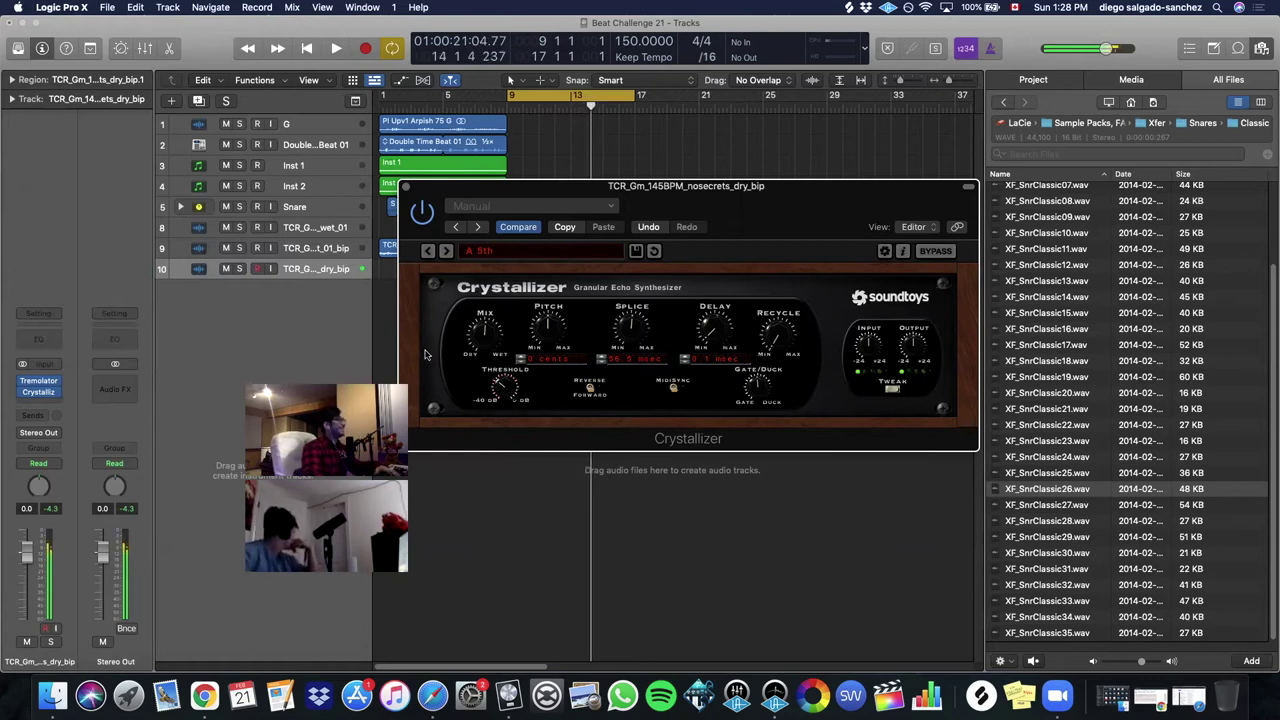
{"action": "key", "text": "space"}
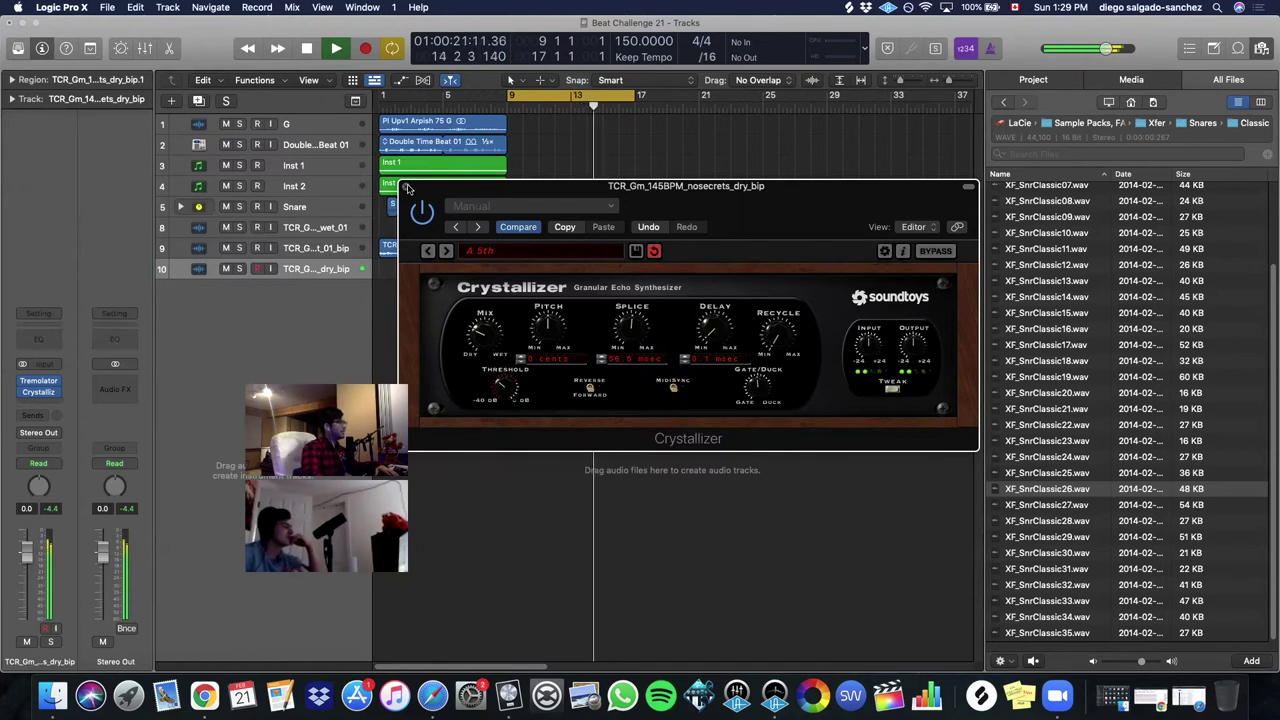
{"action": "key", "text": "space"}
{"action": "left_click", "coordinate": [405, 186]}
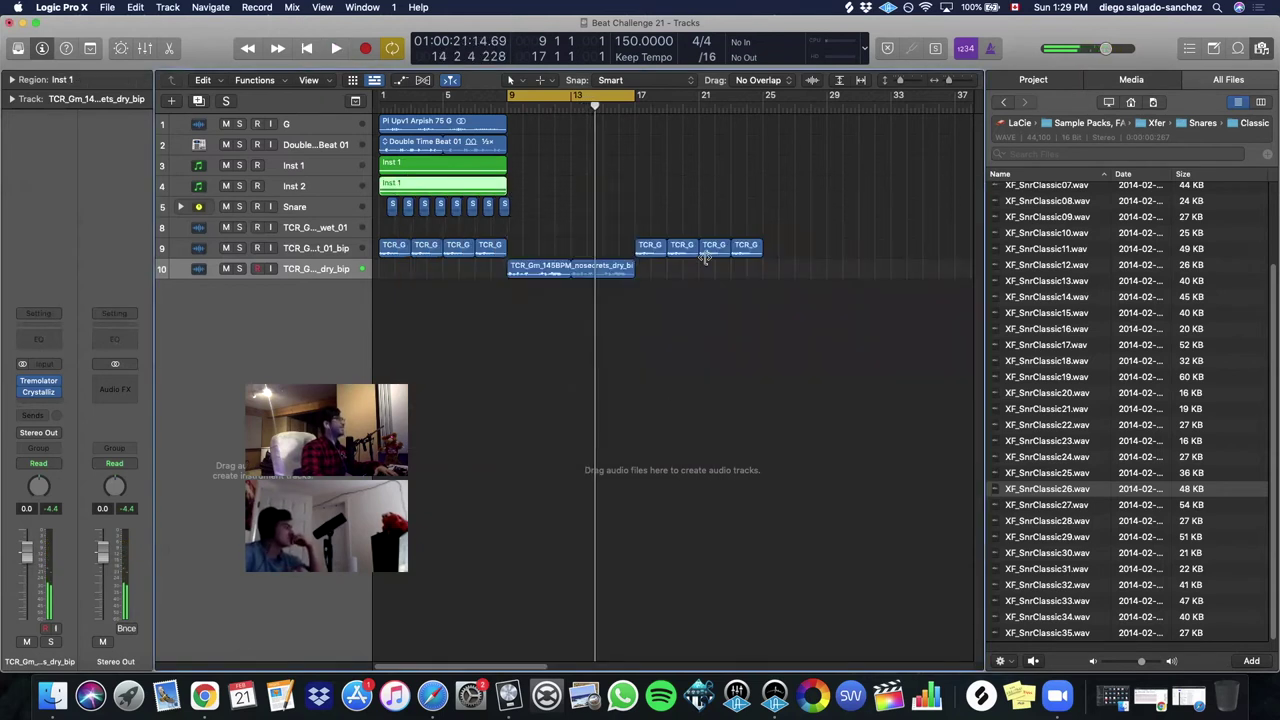
- Set the cycle range from bar 1 to bar 25 and play the arrangement from the start
{"action": "key", "text": "super+Left"}
{"action": "key", "text": "super+Up"}
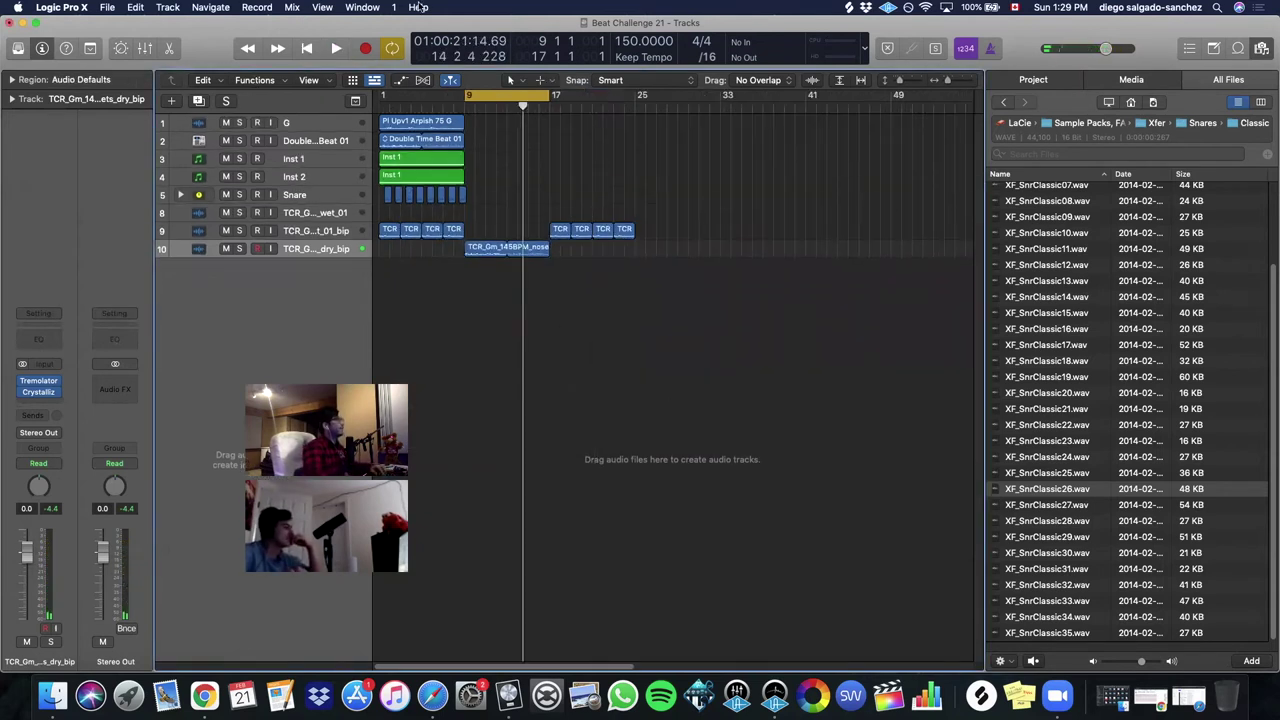
{"action": "key", "text": "Return"}
{"action": "left_click_drag", "start_coordinate": [381, 95], "coordinate": [631, 146]}
{"action": "key", "text": "space"}
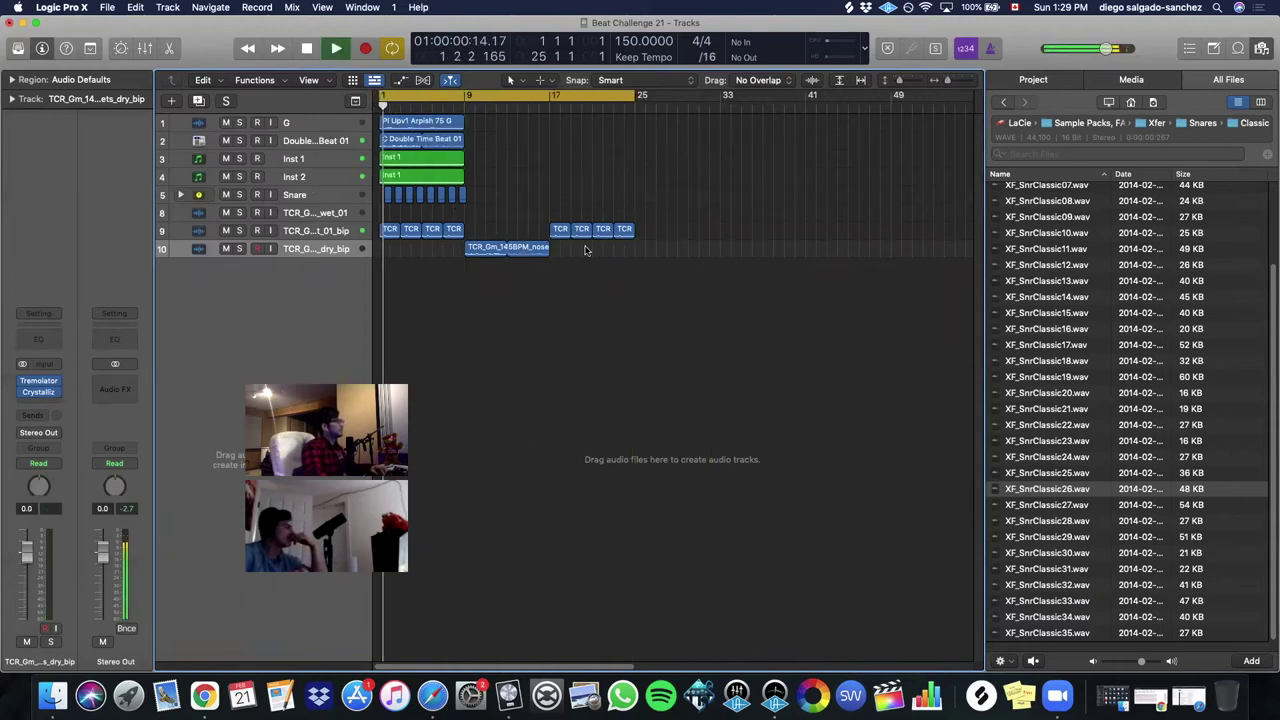
- Delete the empty original adlib_wet_01 track and clear the region selection
{"action": "left_click", "coordinate": [332, 215]}
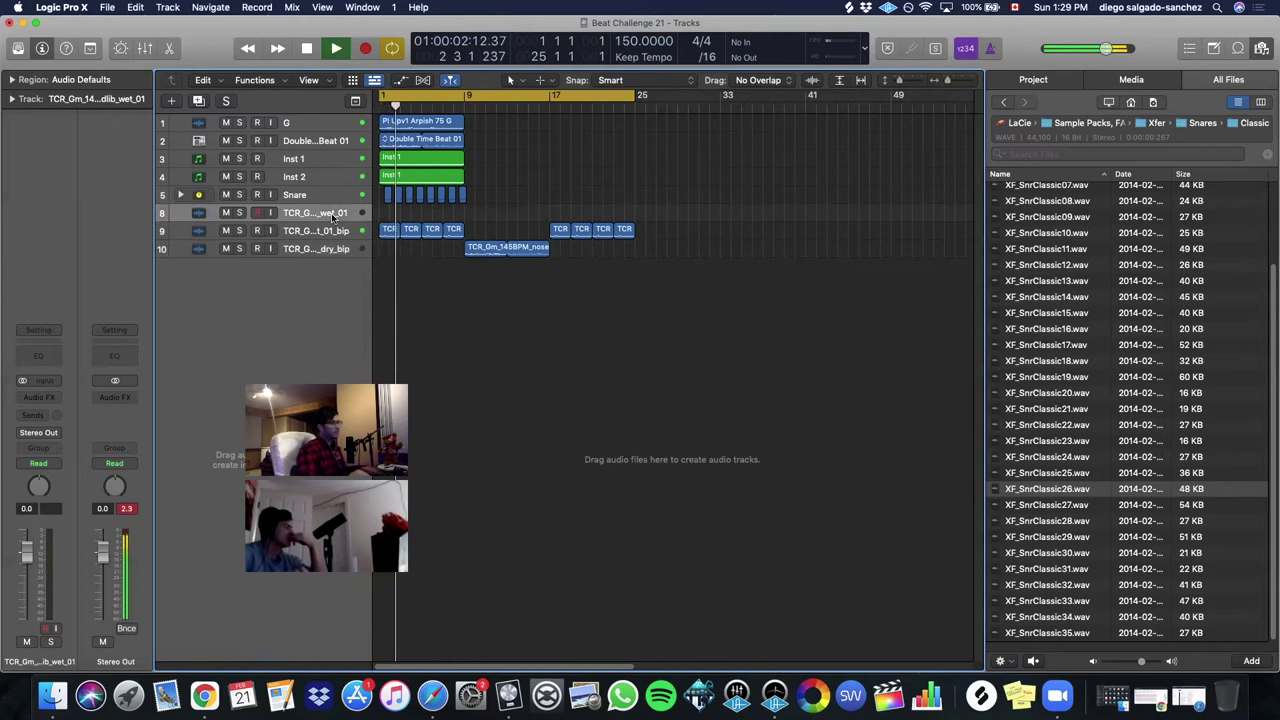
{"action": "key", "text": "BackSpace"}
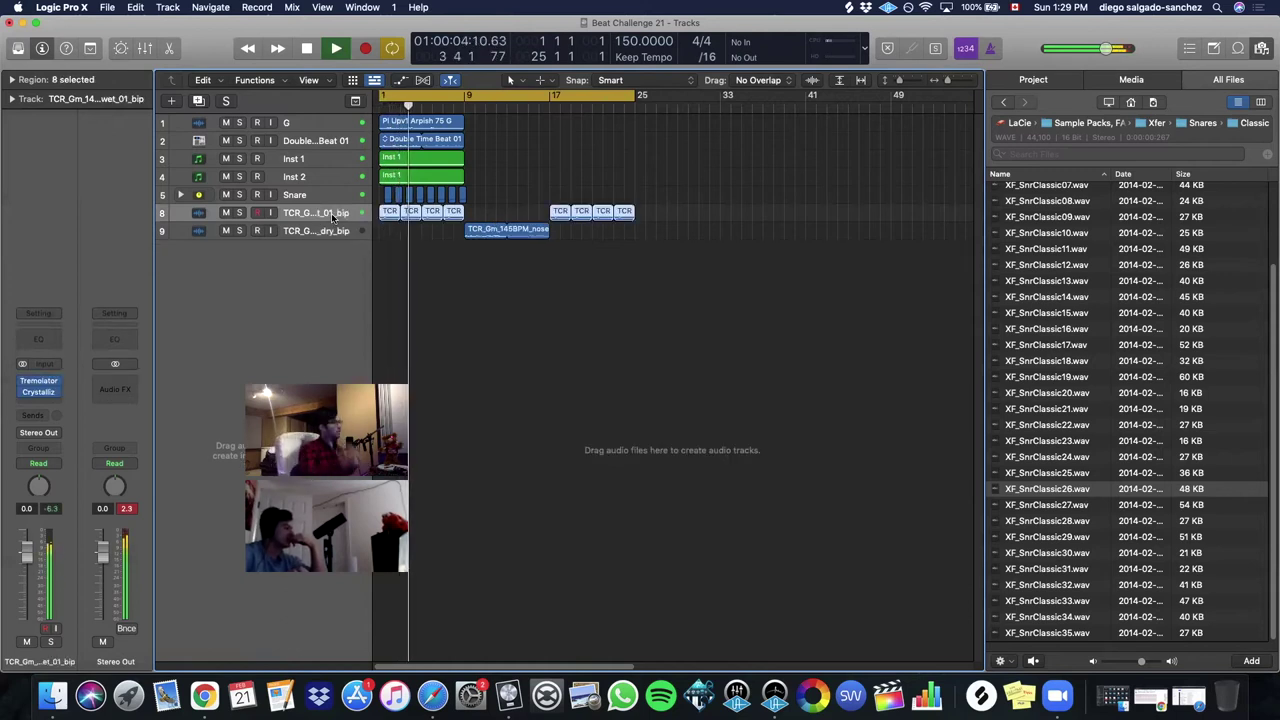
{"action": "left_click", "coordinate": [530, 276]}
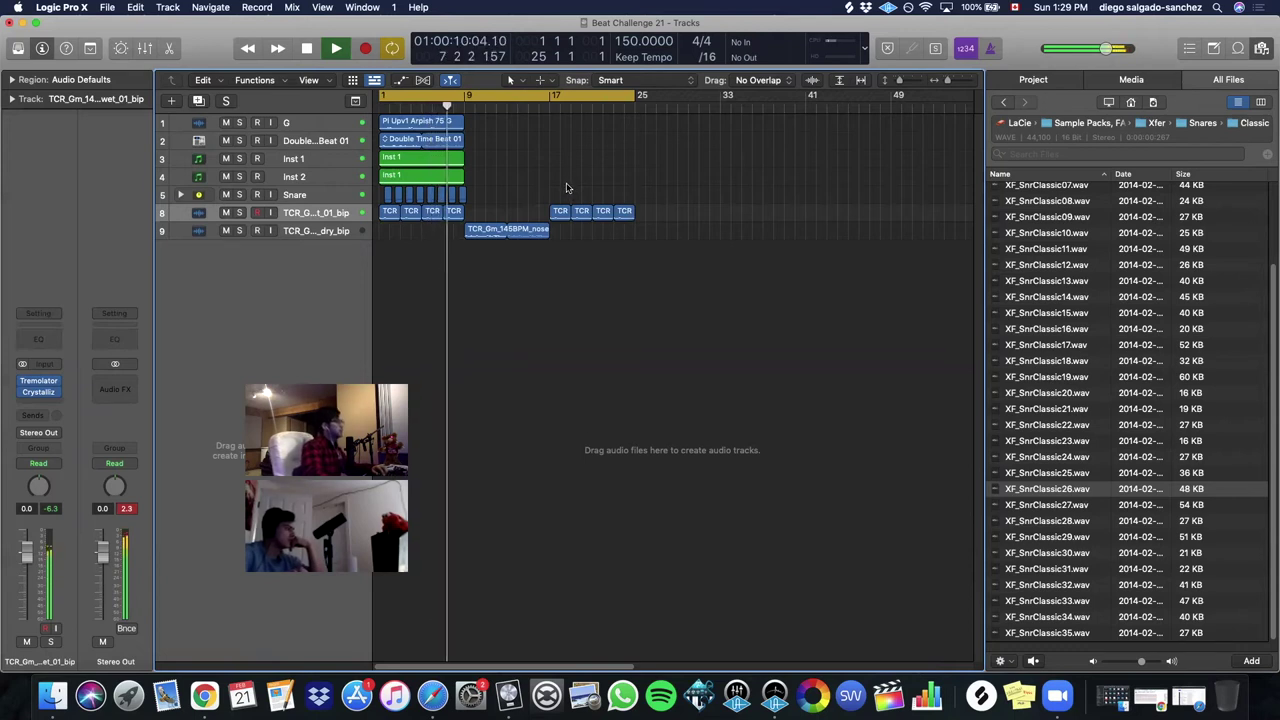
{"action": "left_click_drag", "start_coordinate": [470, 177], "coordinate": [549, 167]}
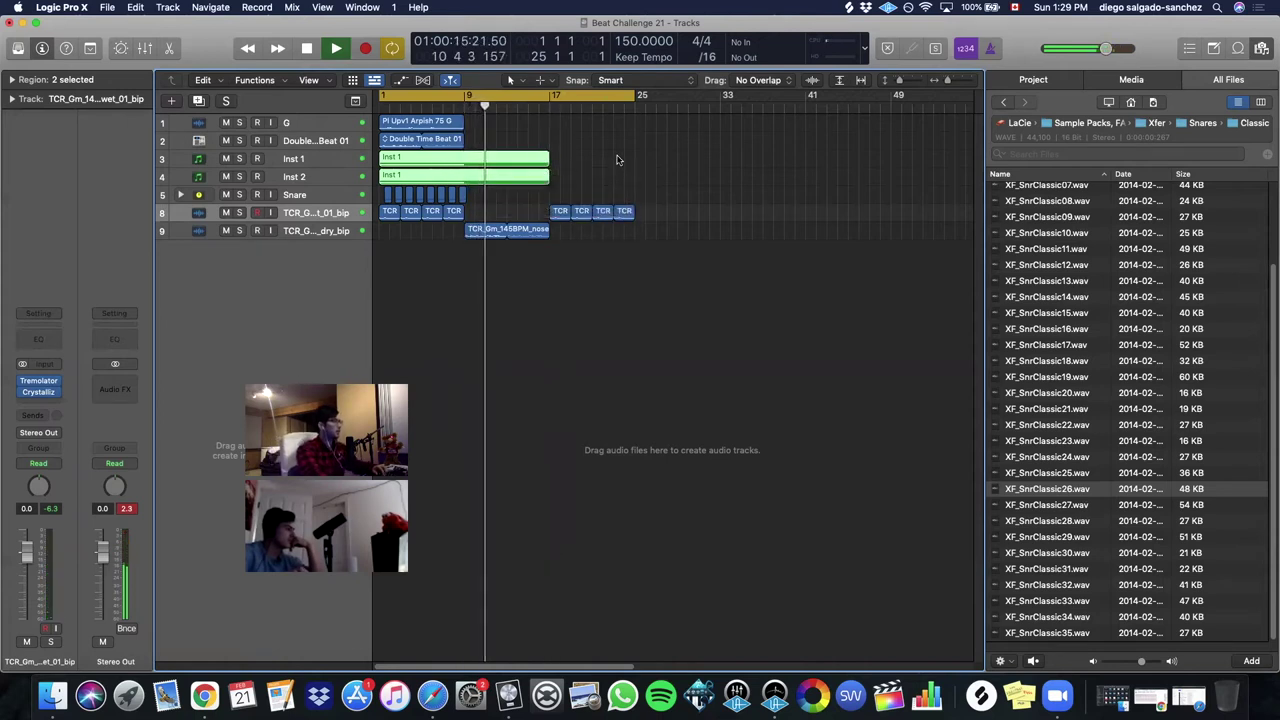
{"action": "key", "text": "space"}
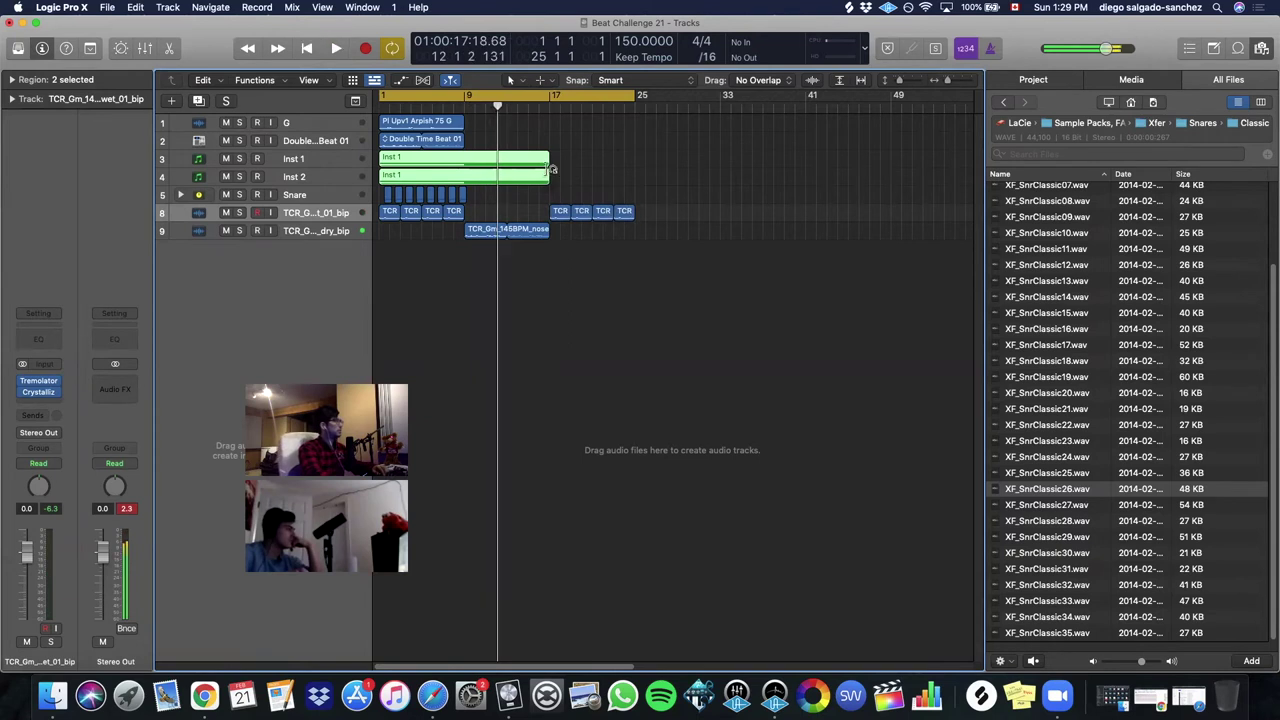
{"action": "left_click_drag", "start_coordinate": [547, 165], "coordinate": [471, 179]}
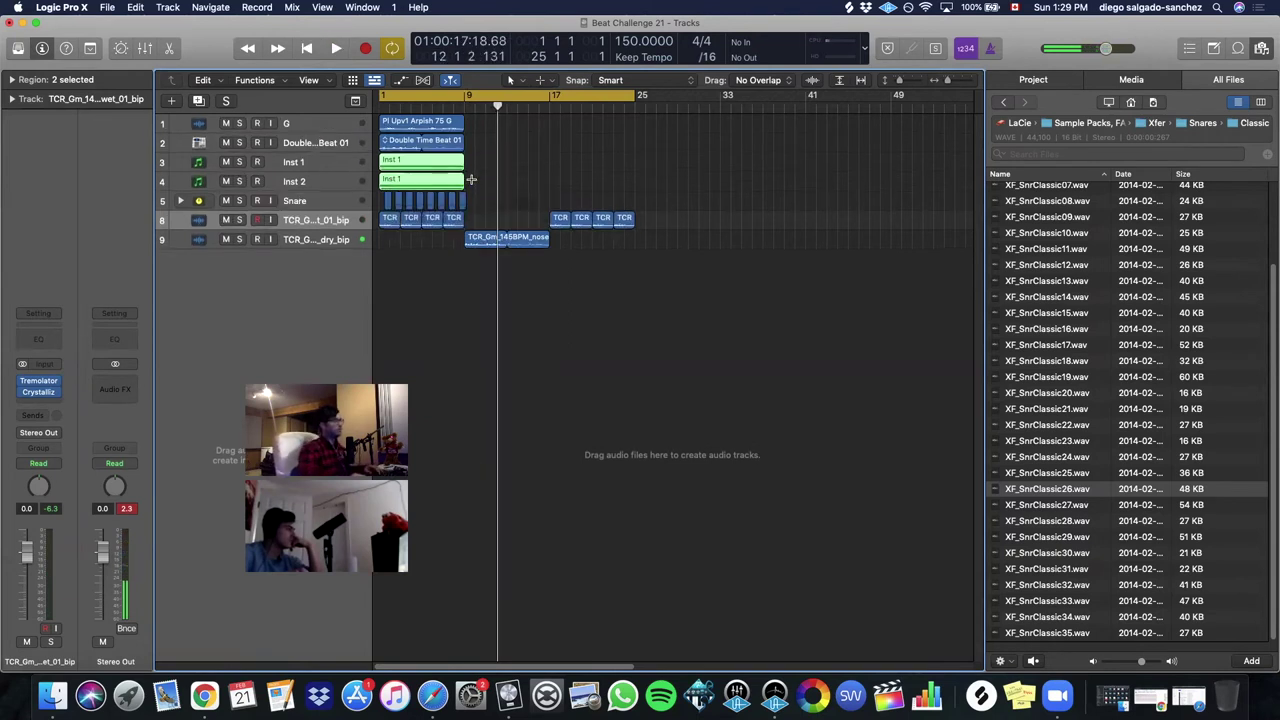
- Loop the Inst 1 and Inst 2 regions out to bar 17 and play the arrangement from the start
{"action": "key", "text": "super+Down"}
{"action": "left_click_drag", "start_coordinate": [462, 183], "coordinate": [552, 197]}
{"action": "key", "text": "space"}
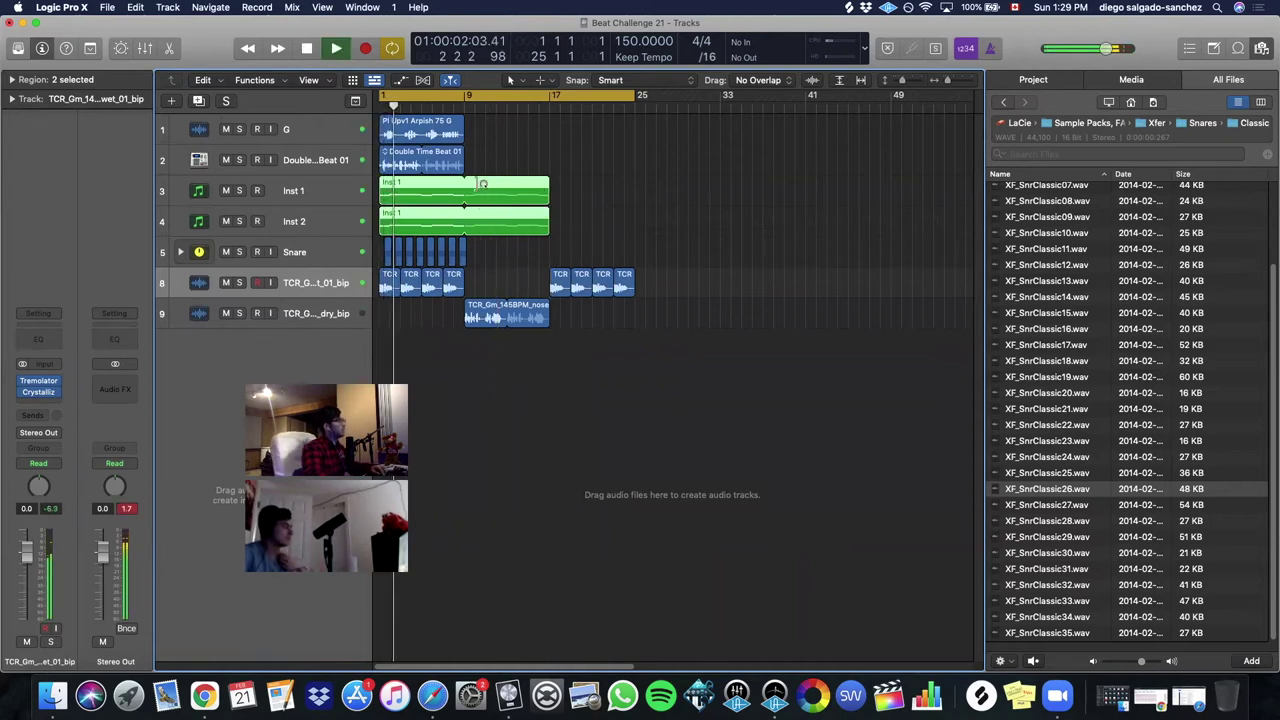
- Move the Double Time Beat 01 region to start at bar 17, muting its track during the move and unmuting it
{"action": "left_click", "coordinate": [227, 160]}
{"action": "key", "text": "space"}
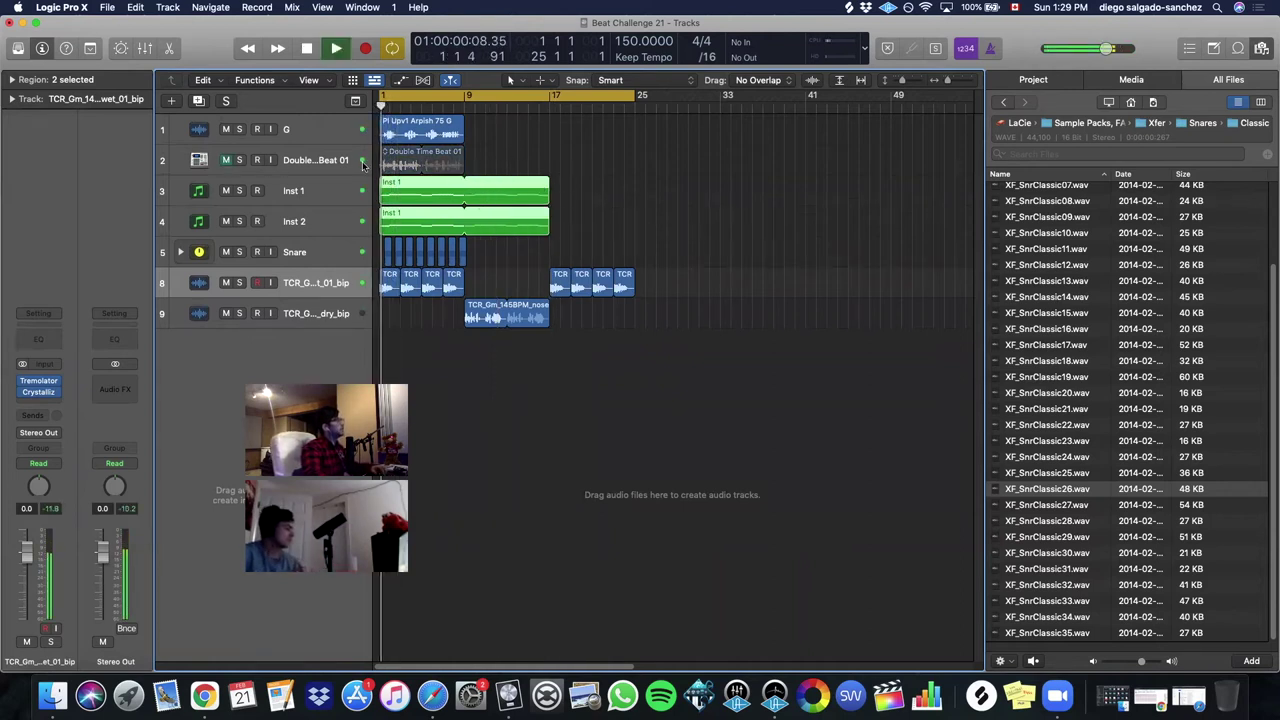
{"action": "left_click_drag", "start_coordinate": [403, 167], "coordinate": [567, 170]}
{"action": "left_click", "coordinate": [538, 167]}
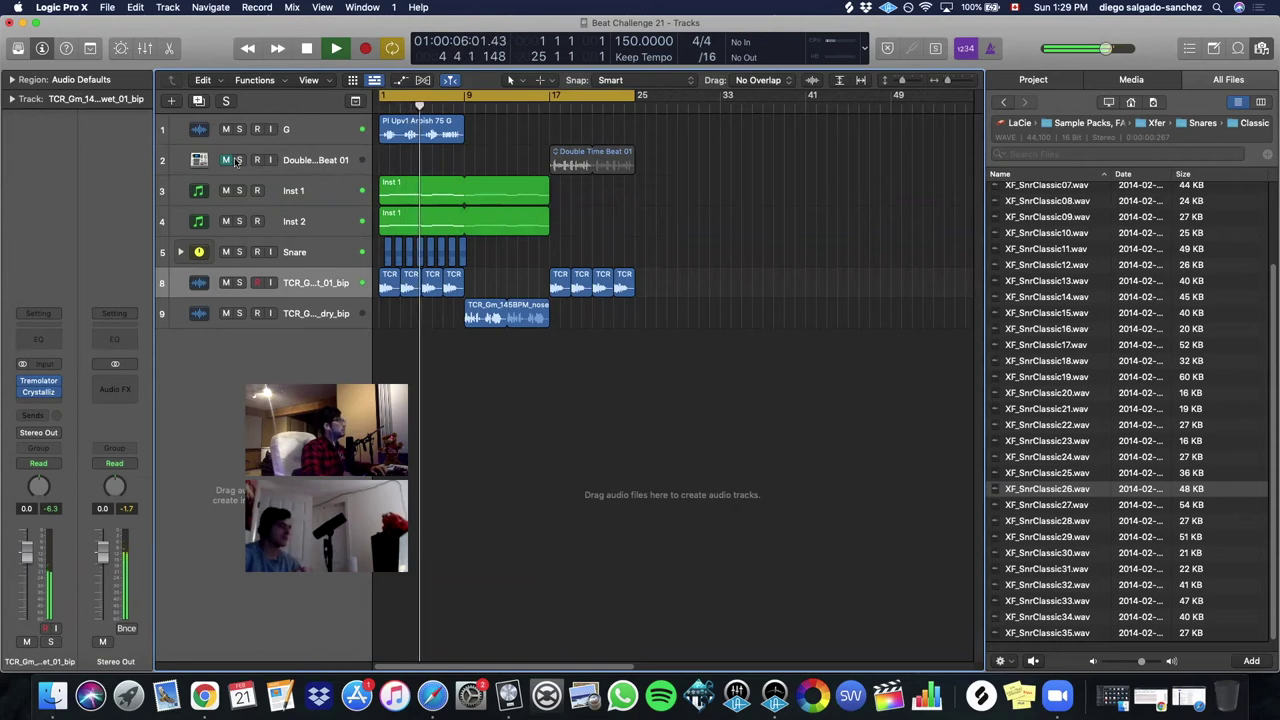
{"action": "left_click", "coordinate": [227, 160]}
- Duplicate the Snare hits and the Pl Upv1 Arpish region to cover bars 9 to 17
{"action": "left_click_drag", "start_coordinate": [506, 240], "coordinate": [378, 259]}
{"action": "left_click_drag", "start_coordinate": [463, 252], "coordinate": [472, 254]}
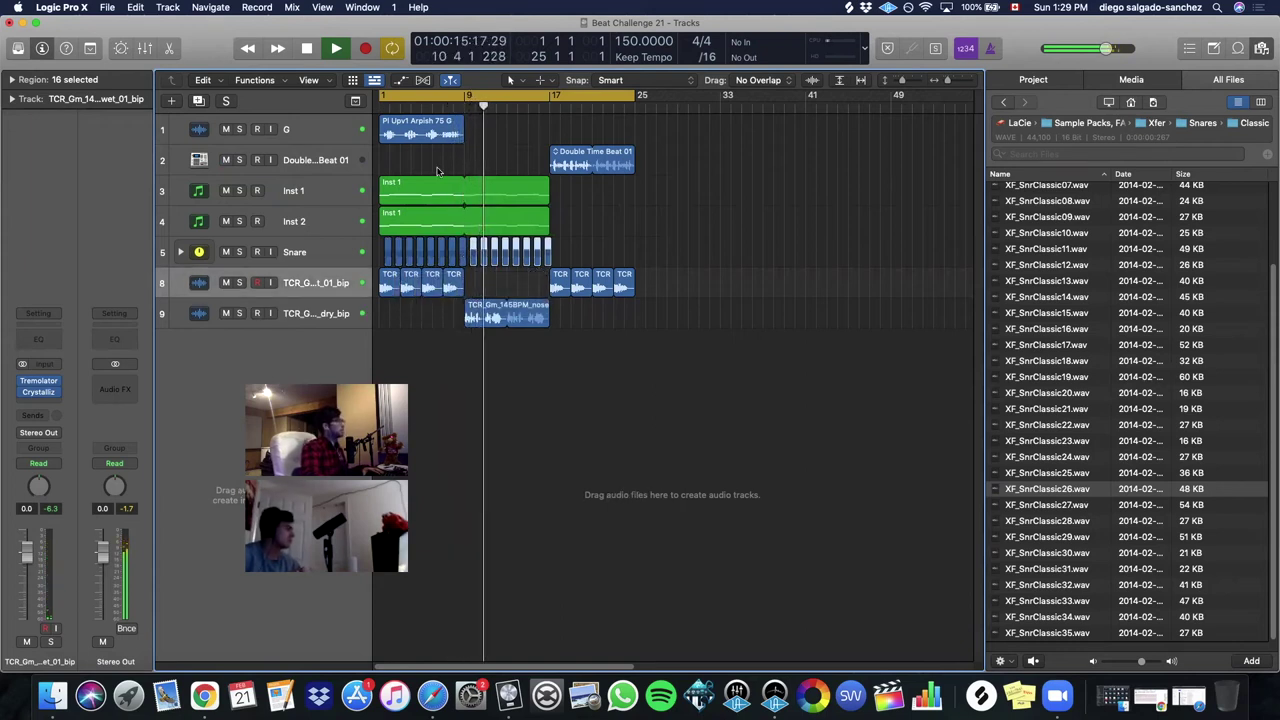
{"action": "left_click_drag", "start_coordinate": [395, 132], "coordinate": [480, 138]}
- Extend the loops on both instrument tracks to bar 25 and restart playback from the beginning
{"action": "left_click_drag", "start_coordinate": [598, 190], "coordinate": [648, 220]}
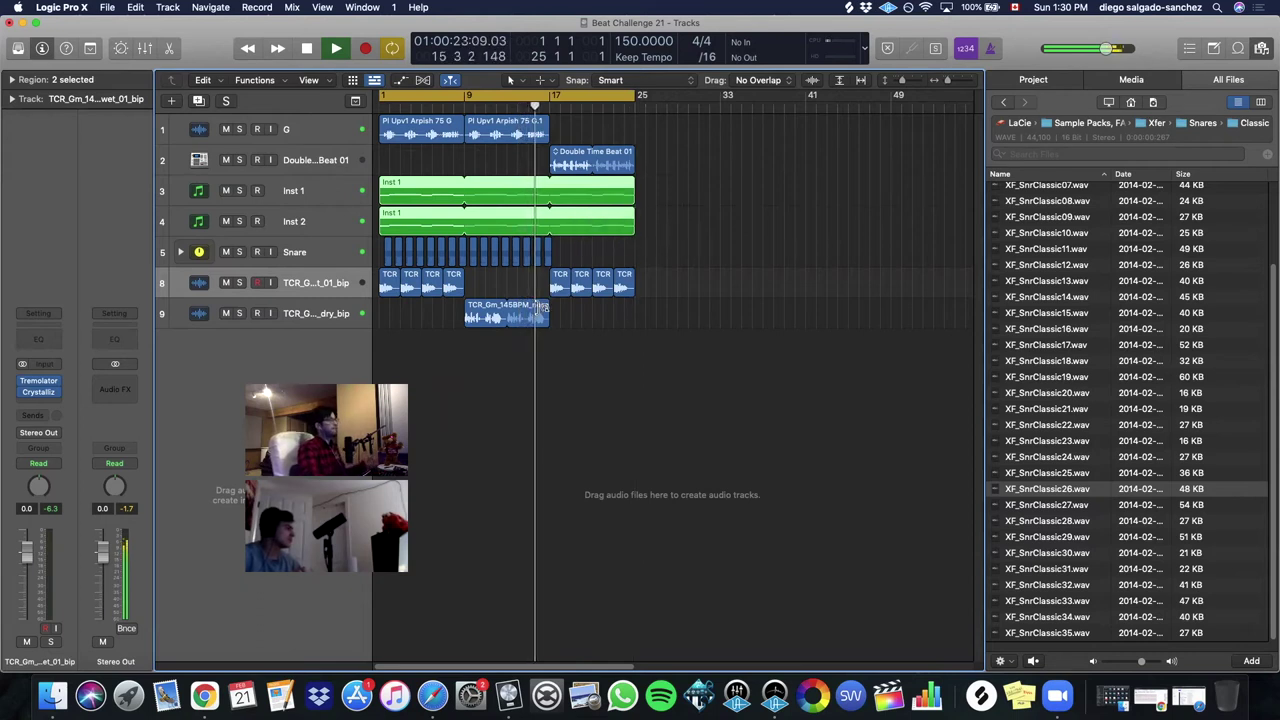
{"action": "key", "text": "Return"}
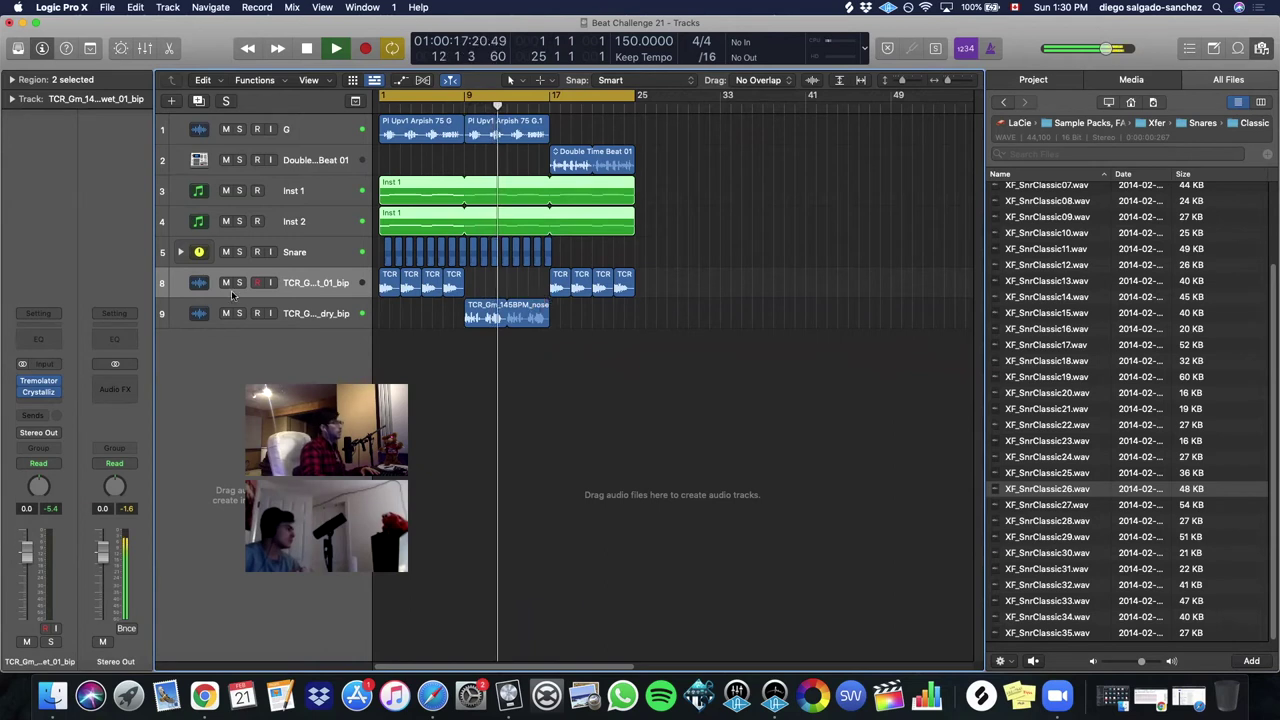
- Add the stereo Wider plug-in after Crystallizer on the bounced adlib_wet_01 track, set it to 51%, and close its window
{"action": "left_click", "coordinate": [40, 404]}
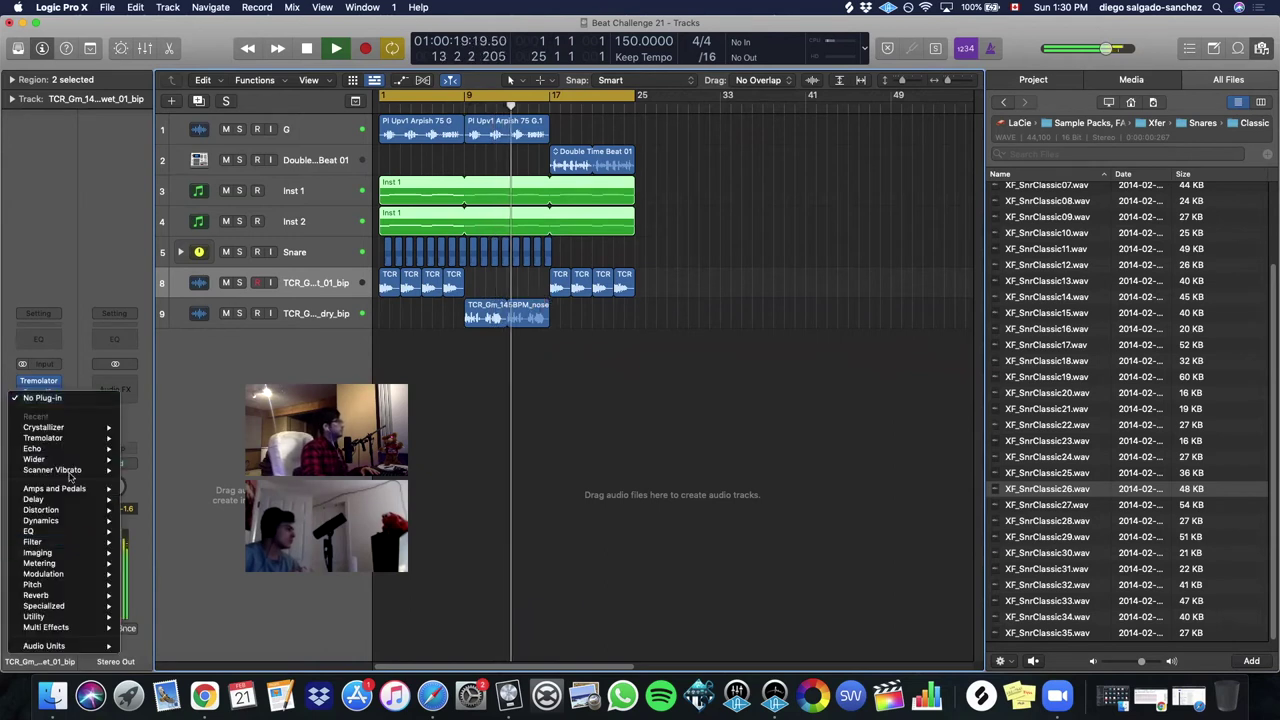
{"action": "mouse_move", "coordinate": [60, 459]}
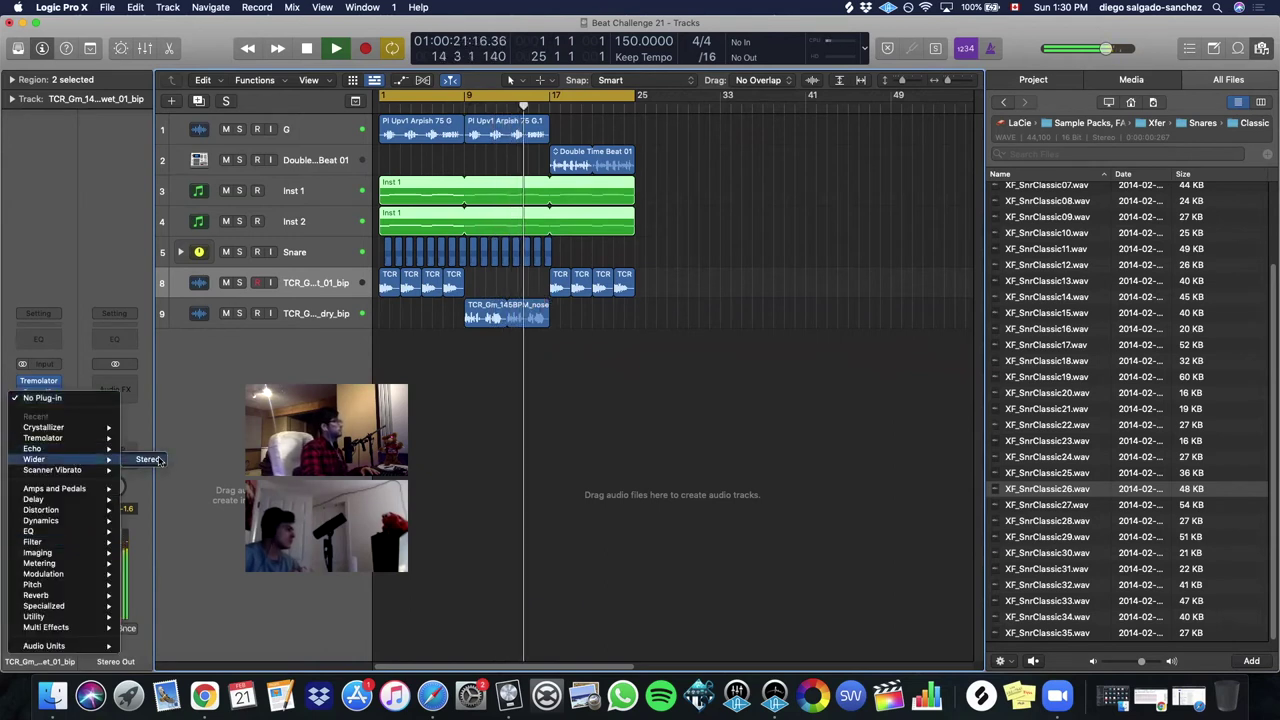
{"action": "left_click", "coordinate": [150, 459]}
{"action": "left_click_drag", "start_coordinate": [618, 351], "coordinate": [474, 257]}
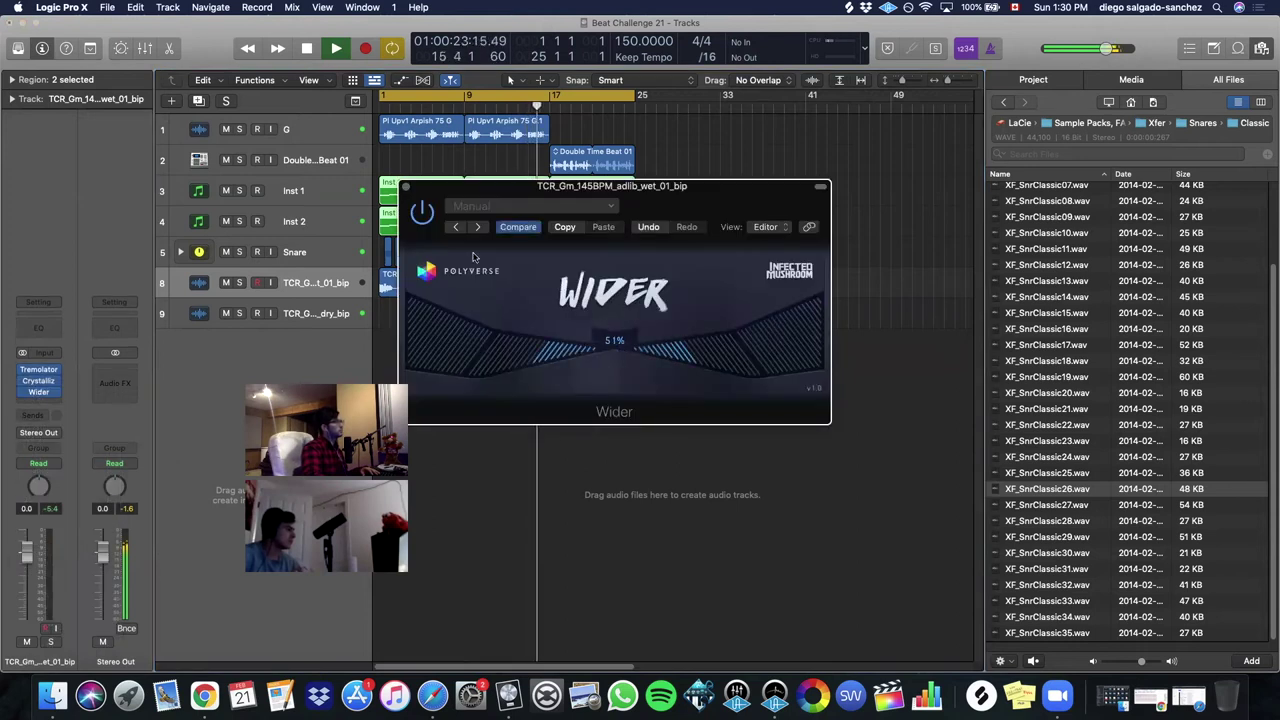
{"action": "left_click", "coordinate": [404, 187]}
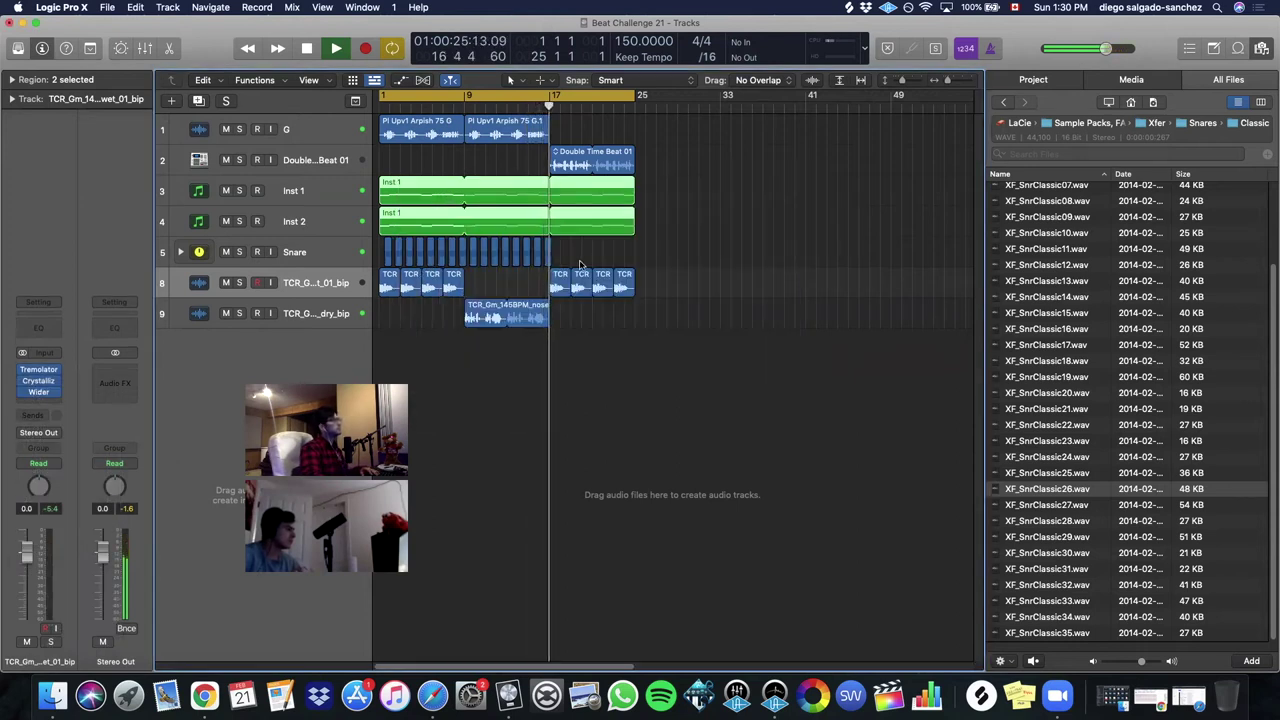
- Loop the second Pl Upv1 Arpish region out to bar 25 and stop playback
{"action": "left_click_drag", "start_coordinate": [548, 124], "coordinate": [639, 131]}
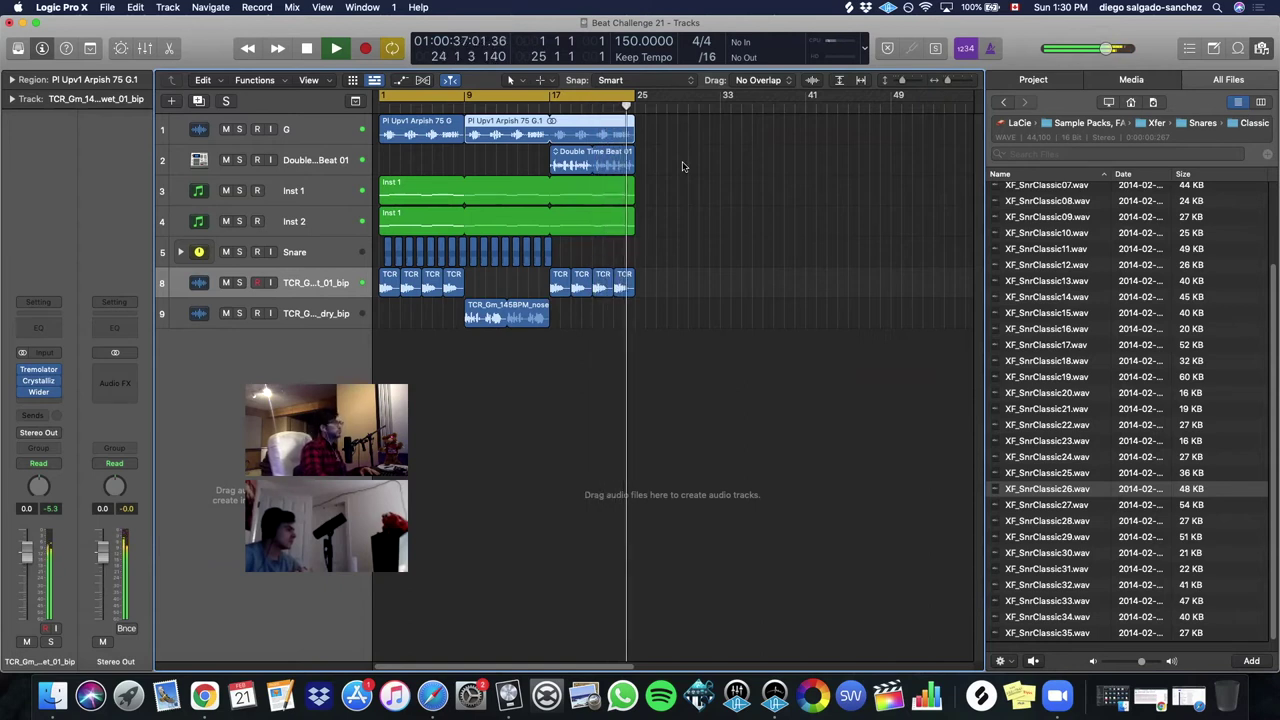
{"action": "key", "text": "space"}
{"action": "key", "text": "super+Left"}
{"action": "key", "text": "super+Left"}
{"action": "key", "text": "super+Up"}
{"action": "key", "text": "super+Up"}
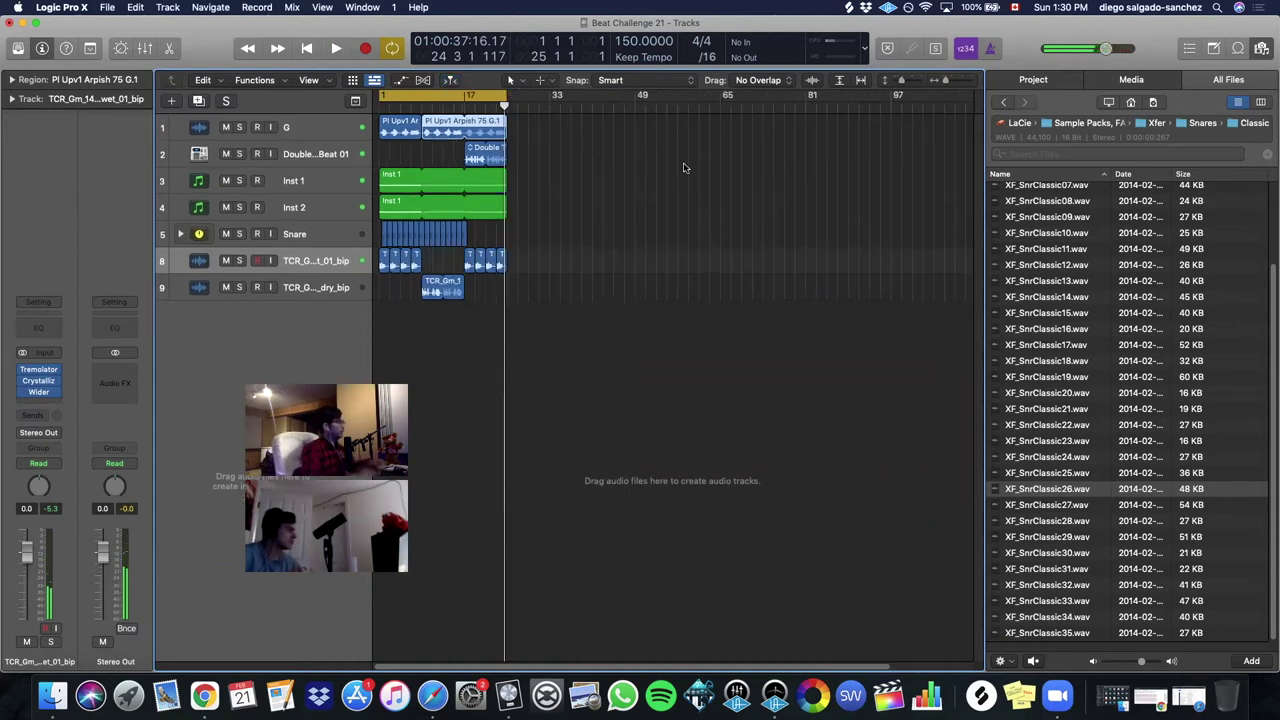
{"action": "key", "text": "super+Right"}
{"action": "key", "text": "super+Right"}
{"action": "key", "text": "super+Right"}
{"action": "key", "text": "super+Down"}
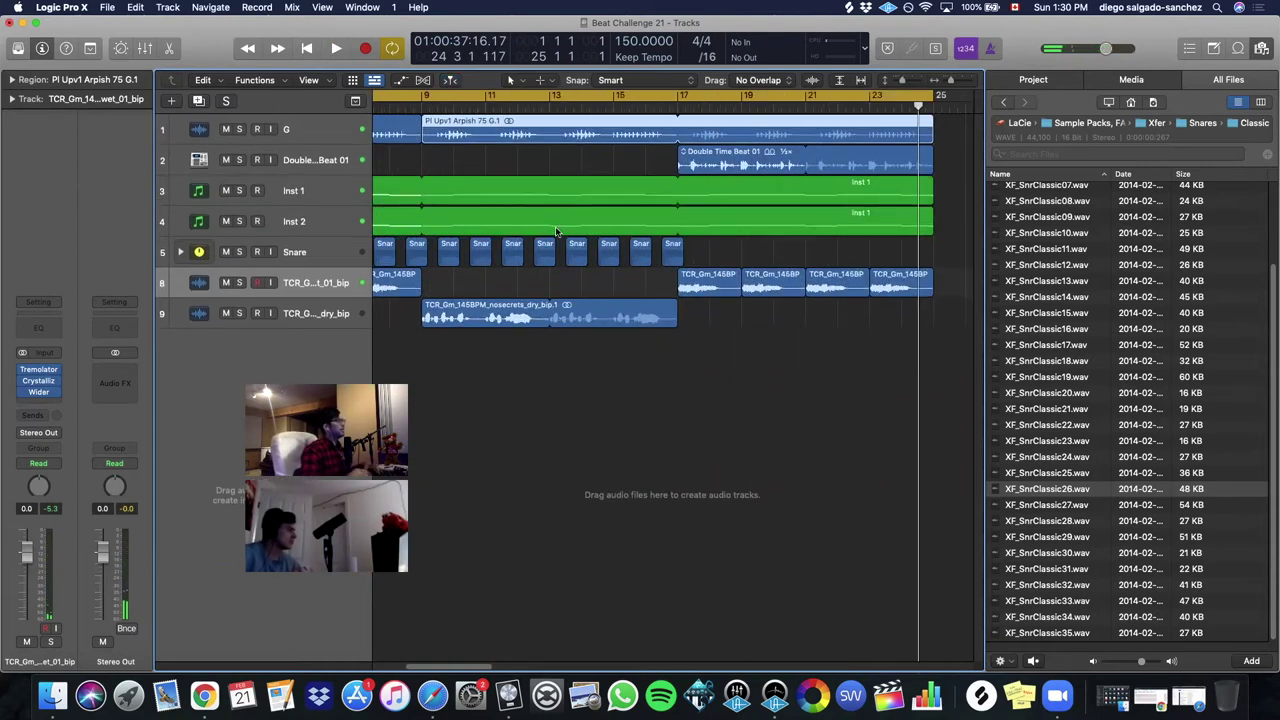
- Add the stereo ValhallaVintageVerb plug-in after Wider on the adlib_wet_01 track and start playback from the beginning
{"action": "left_click", "coordinate": [40, 402]}
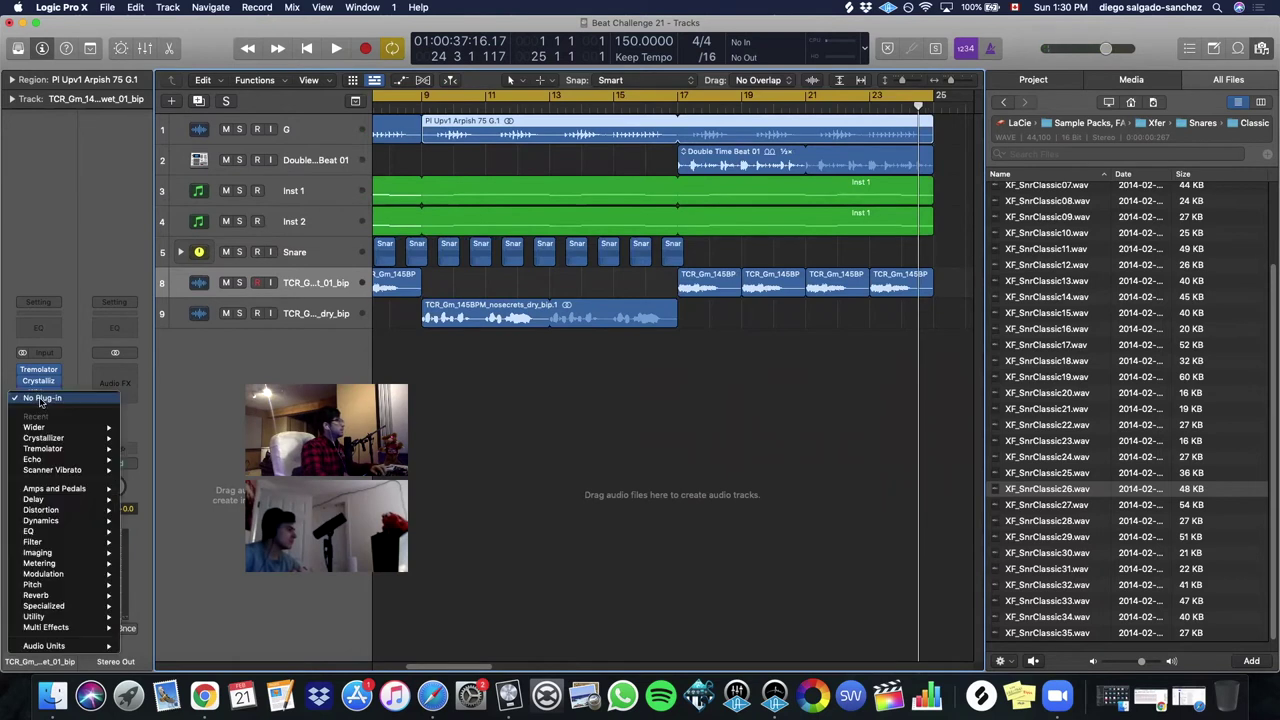
{"action": "mouse_move", "coordinate": [86, 645]}
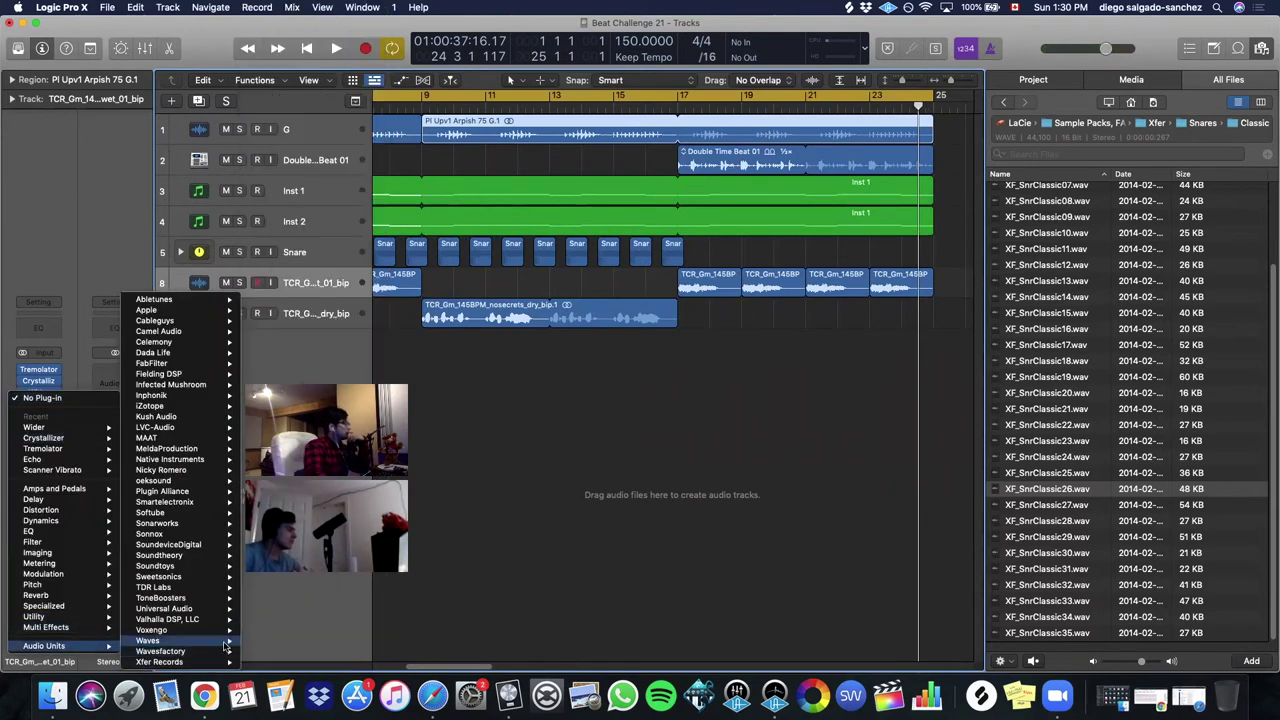
{"action": "mouse_move", "coordinate": [211, 624]}
{"action": "mouse_move", "coordinate": [330, 662]}
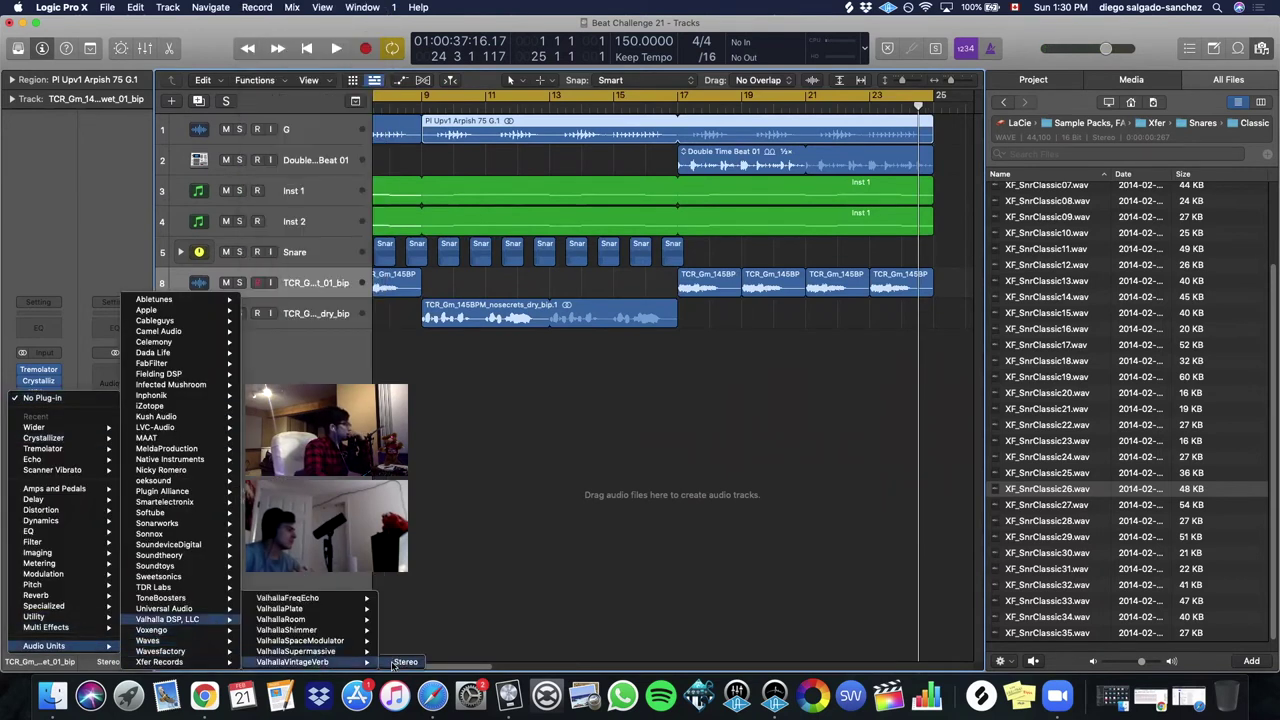
{"action": "left_click", "coordinate": [405, 662]}
{"action": "key", "text": "space"}
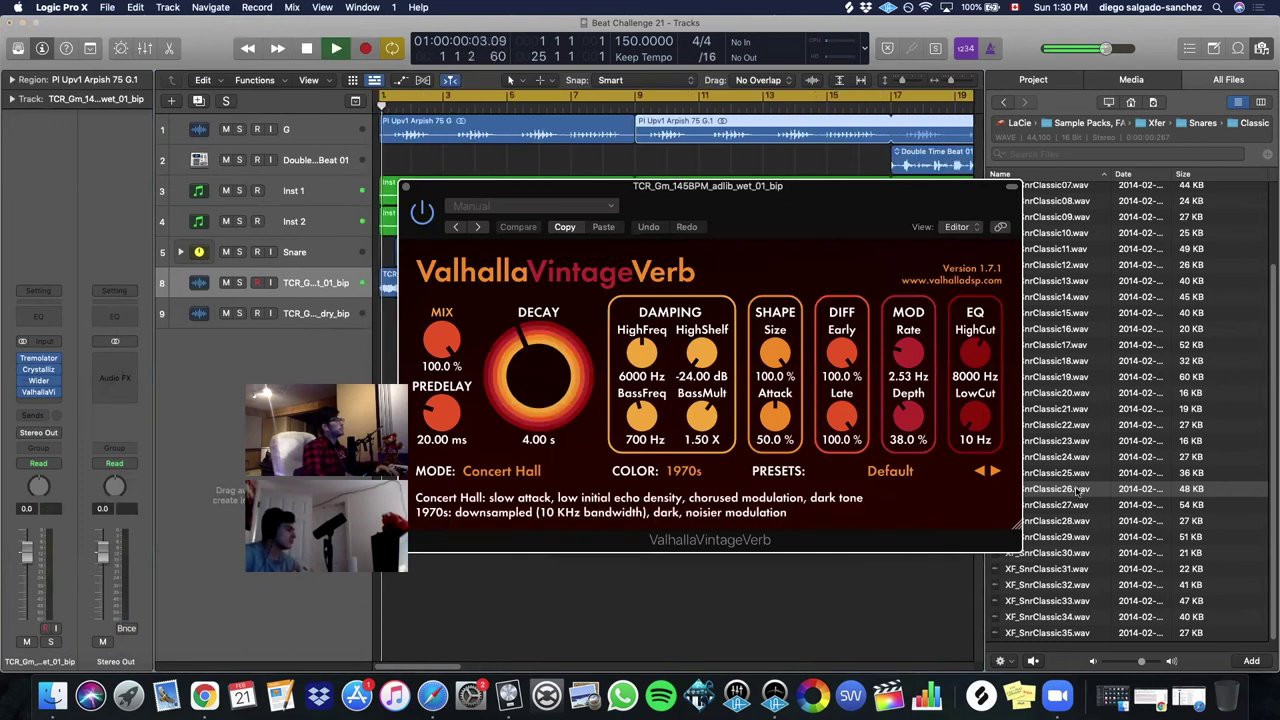
- Audition ValhallaVintageVerb presets starting with Vocal Spread and settle on EMT Huge Hall
{"action": "left_click", "coordinate": [905, 471]}
{"action": "mouse_move", "coordinate": [935, 322]}
{"action": "left_click", "coordinate": [999, 326]}
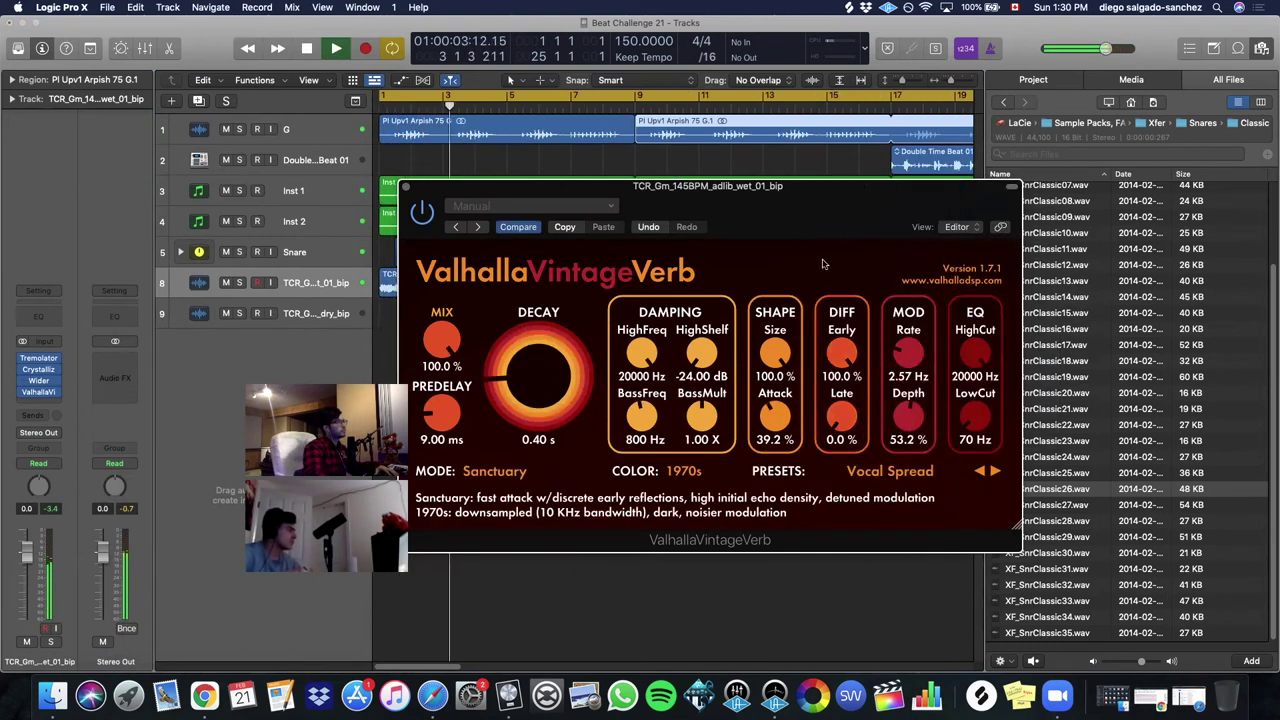
{"action": "left_click", "coordinate": [995, 471]}
{"action": "left_click", "coordinate": [995, 472]}
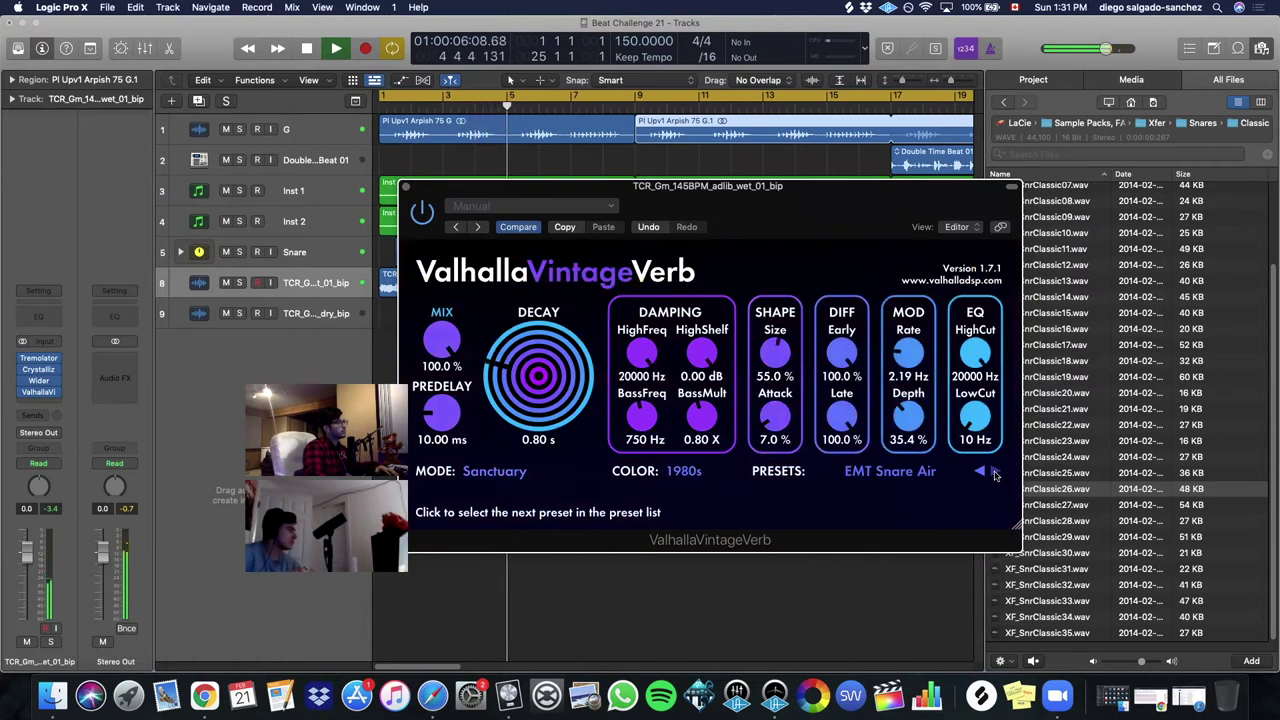
{"action": "left_click", "coordinate": [995, 472]}
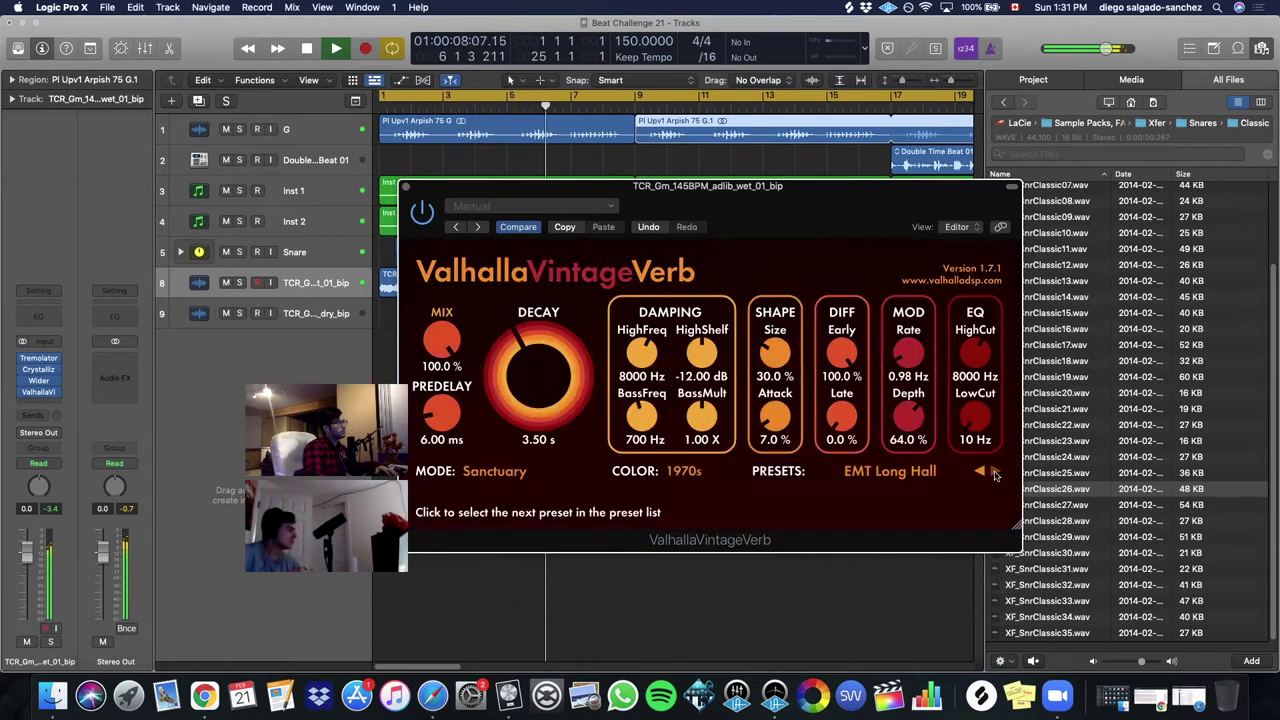
{"action": "left_click", "coordinate": [995, 472]}
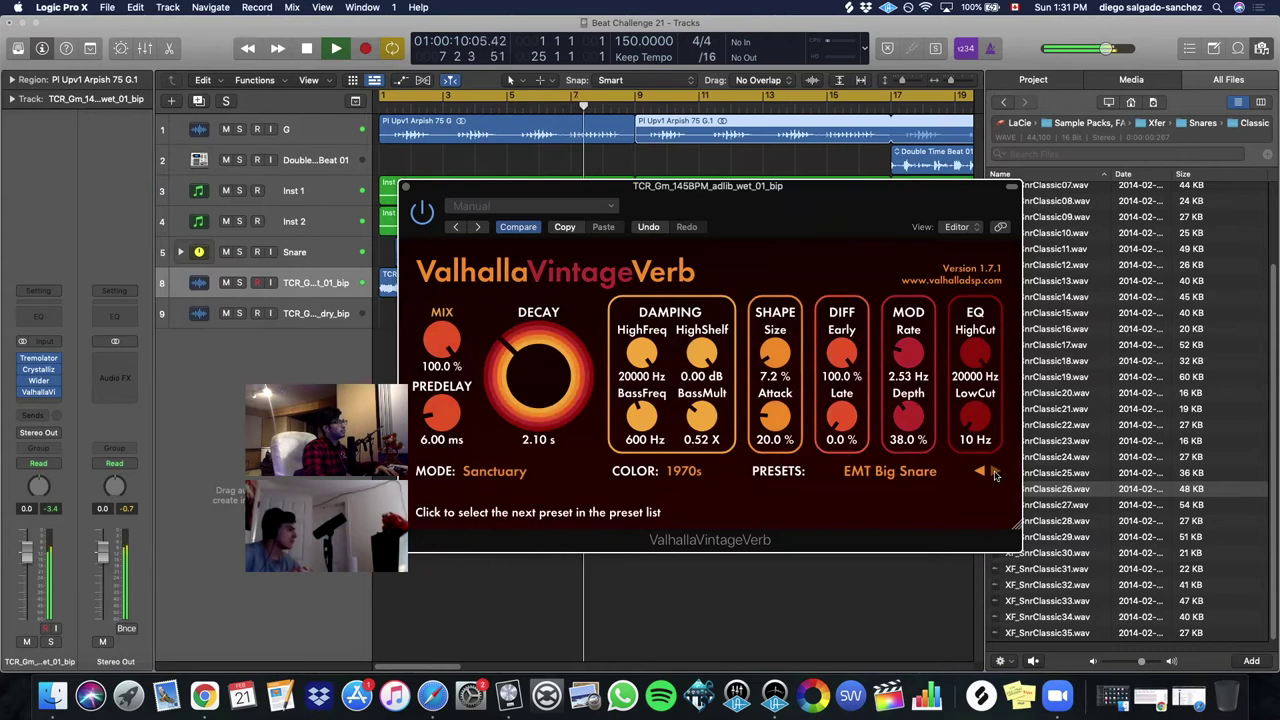
{"action": "left_click", "coordinate": [995, 472]}
- Set the ValhallaVintageVerb mix to 38.4%, close its window and restart playback from the beginning
{"action": "left_click_drag", "start_coordinate": [441, 343], "coordinate": [441, 434]}
{"action": "left_click_drag", "start_coordinate": [432, 323], "coordinate": [432, 292]}
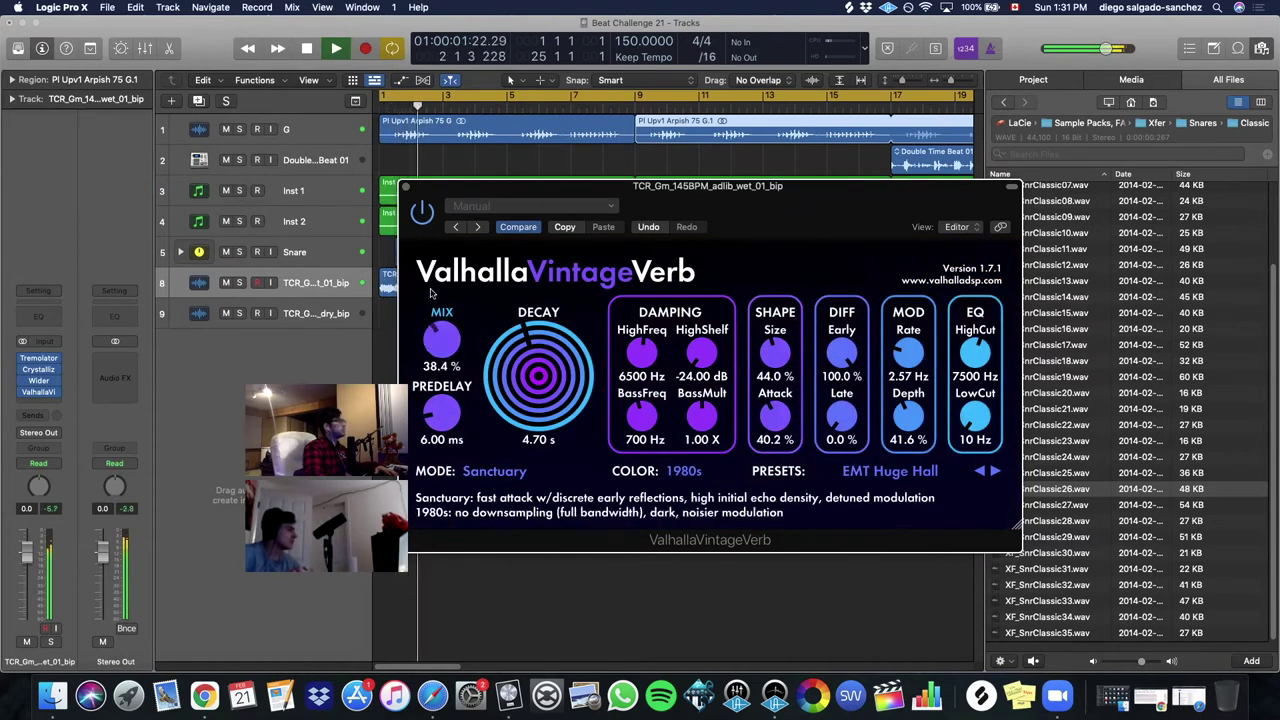
{"action": "left_click", "coordinate": [406, 186]}
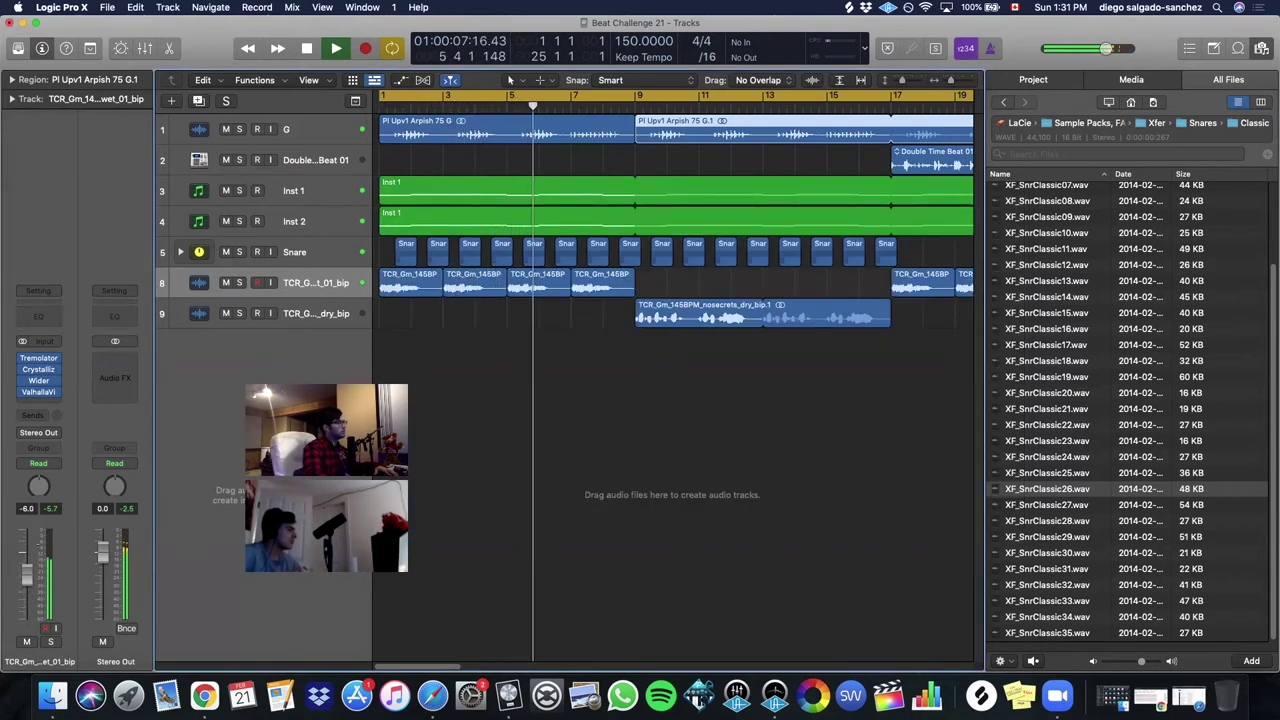
{"action": "key", "text": "Return"}
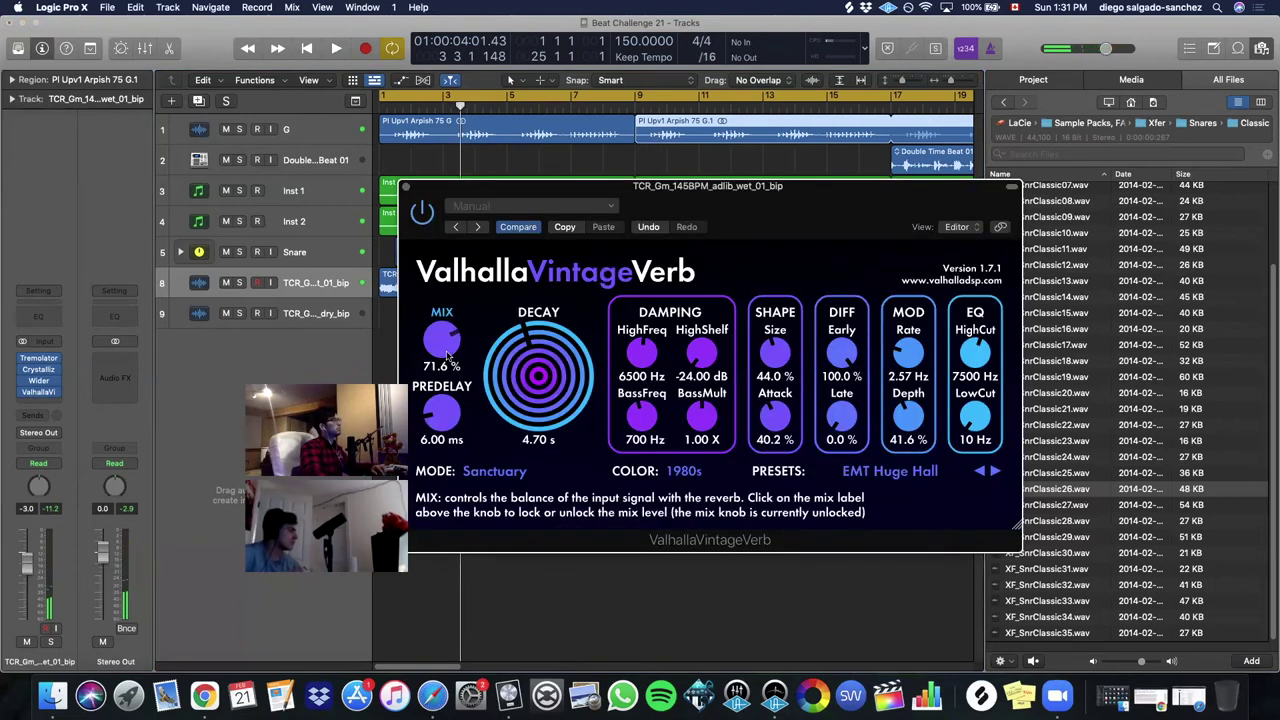
- Set the ValhallaVintageVerb mix to 12.8%, show track automation and close the plug-in window
{"action": "left_click_drag", "start_coordinate": [441, 345], "coordinate": [458, 363]}
{"action": "key", "text": "a"}
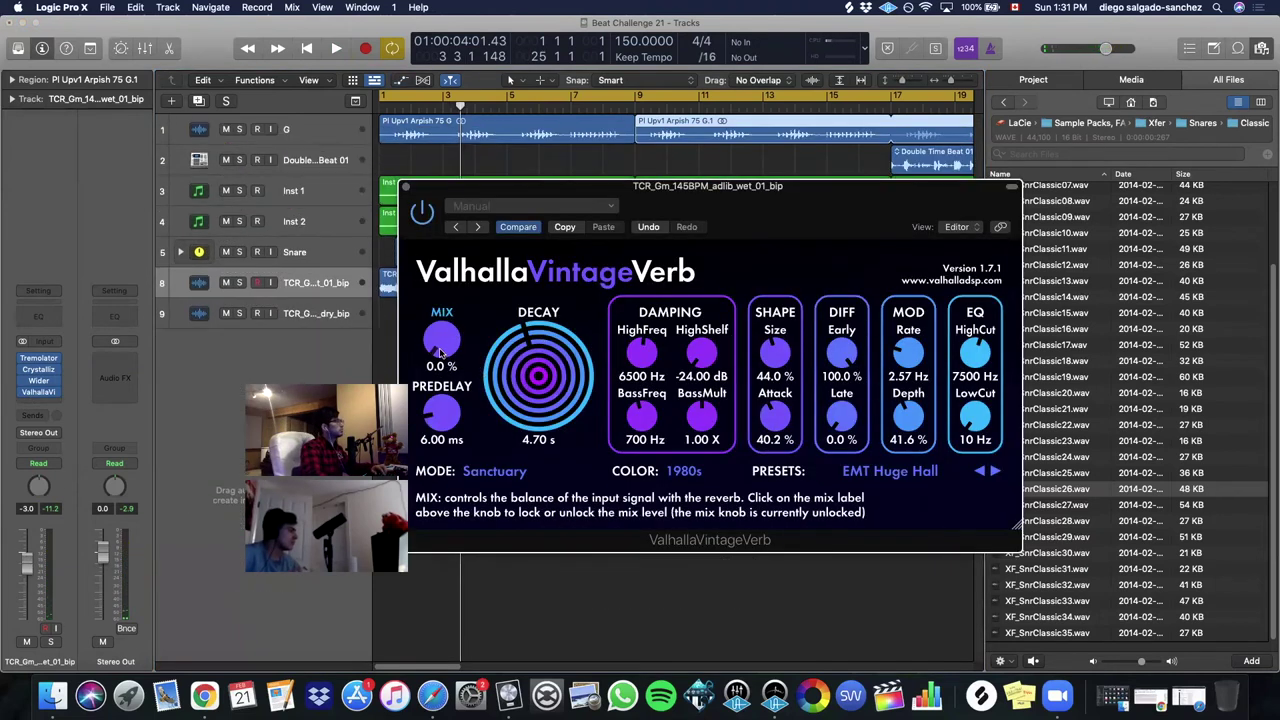
{"action": "key", "text": "a"}
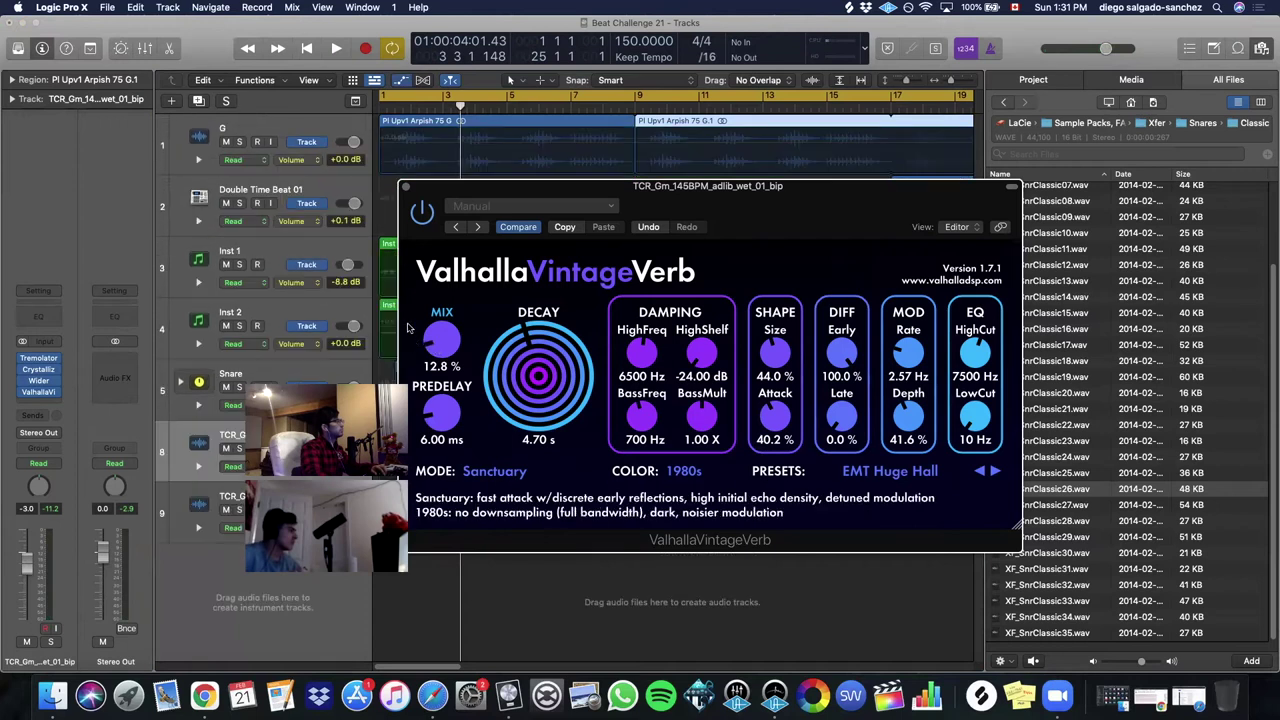
{"action": "left_click", "coordinate": [406, 188]}
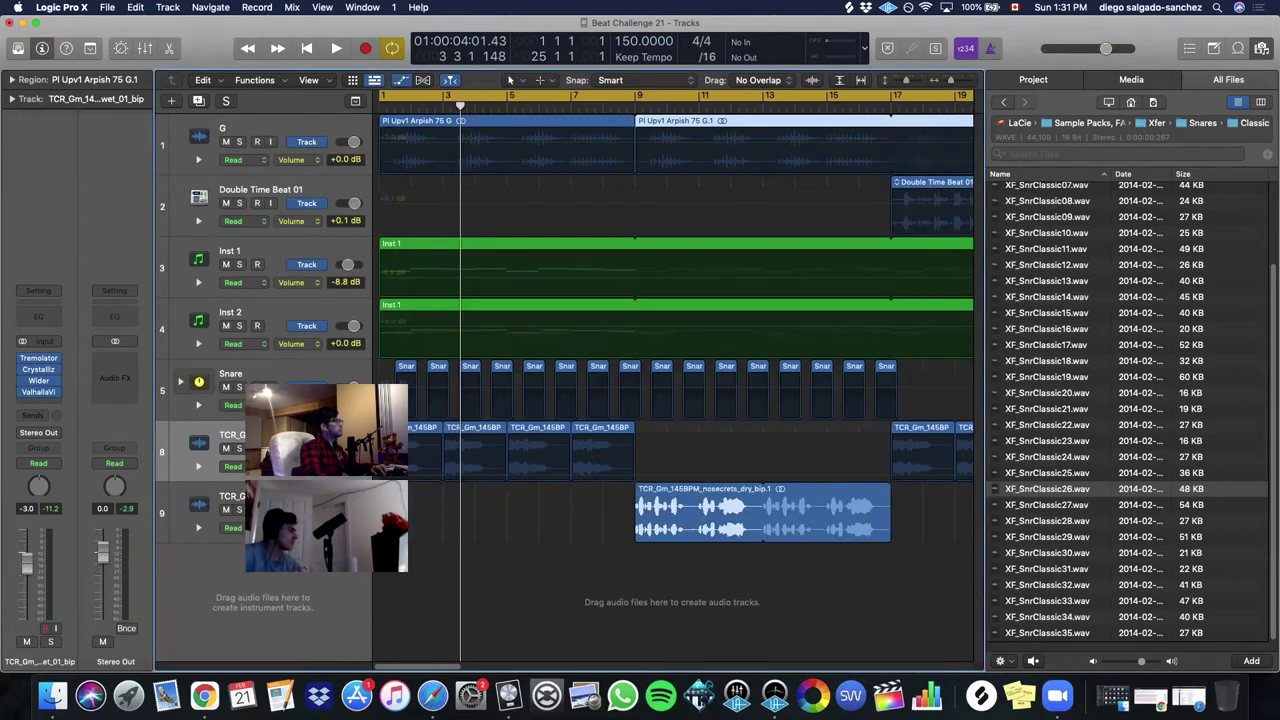
- Automate the adlib_wet_01 reverb Mix from 0.13 at bar 1 up to 0.58 at bar 9, play it back and hide automation
{"action": "left_click", "coordinate": [380, 477]}
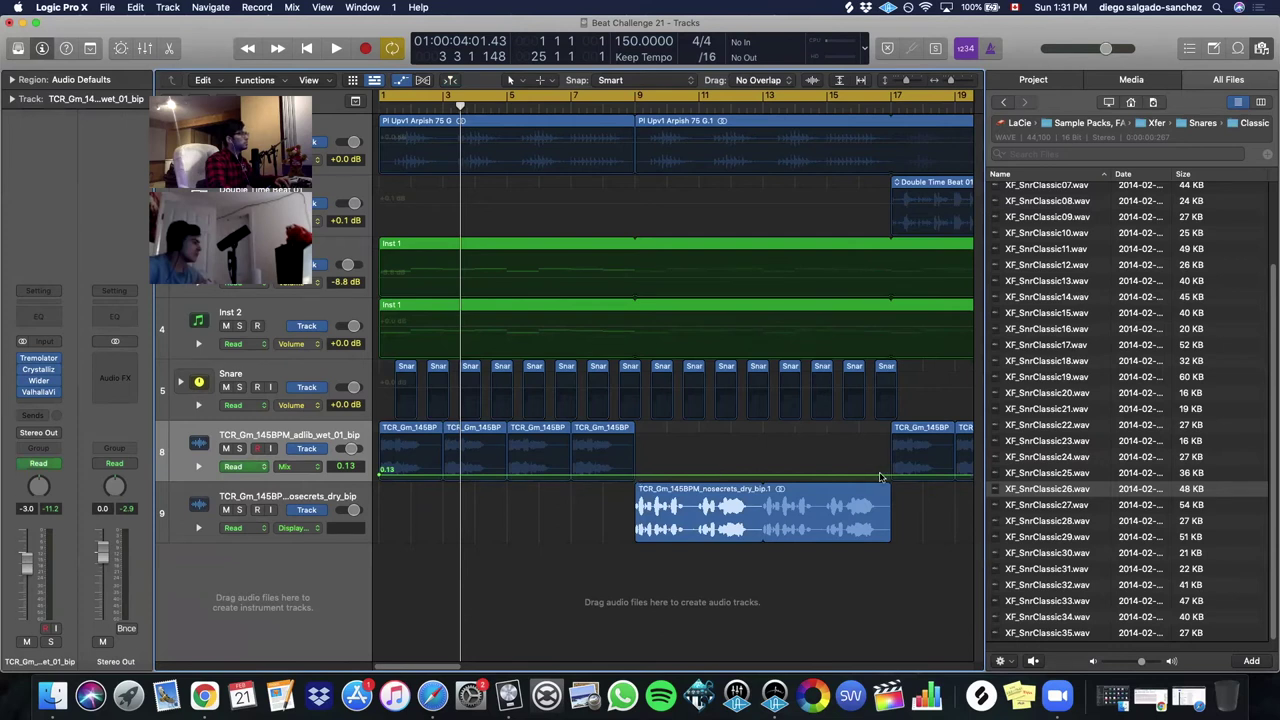
{"action": "left_click", "coordinate": [634, 452]}
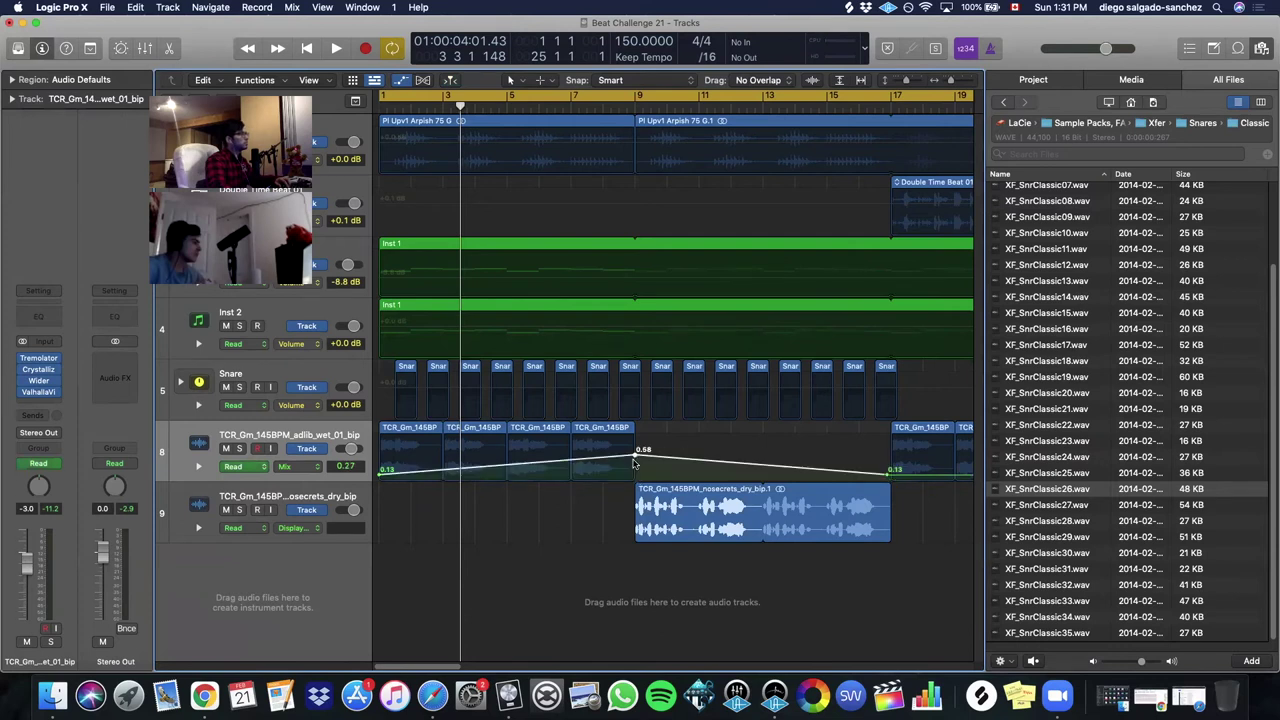
{"action": "key", "text": "Return"}
{"action": "key", "text": "space"}
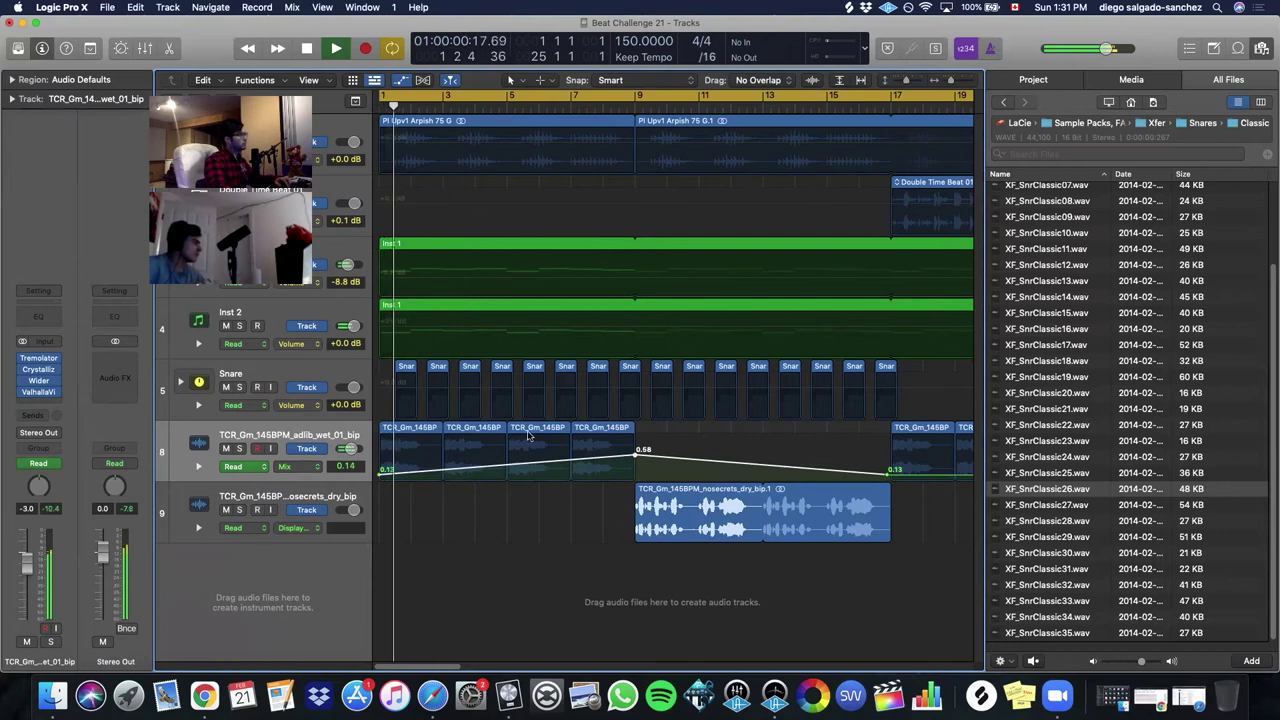
{"action": "key", "text": "a"}
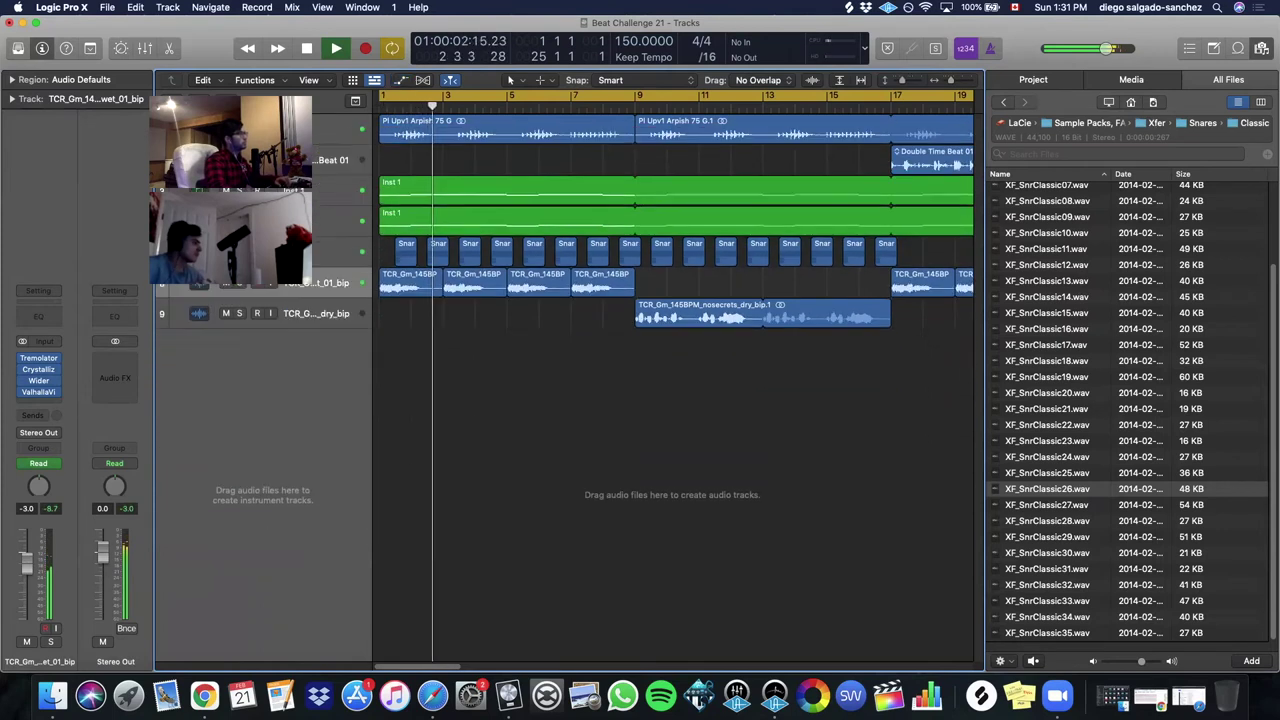
- Hide the file browser, expand the Snare stack and copy its hits across bars 17 to 25
{"action": "key", "text": "super+Left"}
{"action": "key", "text": "super+Up"}
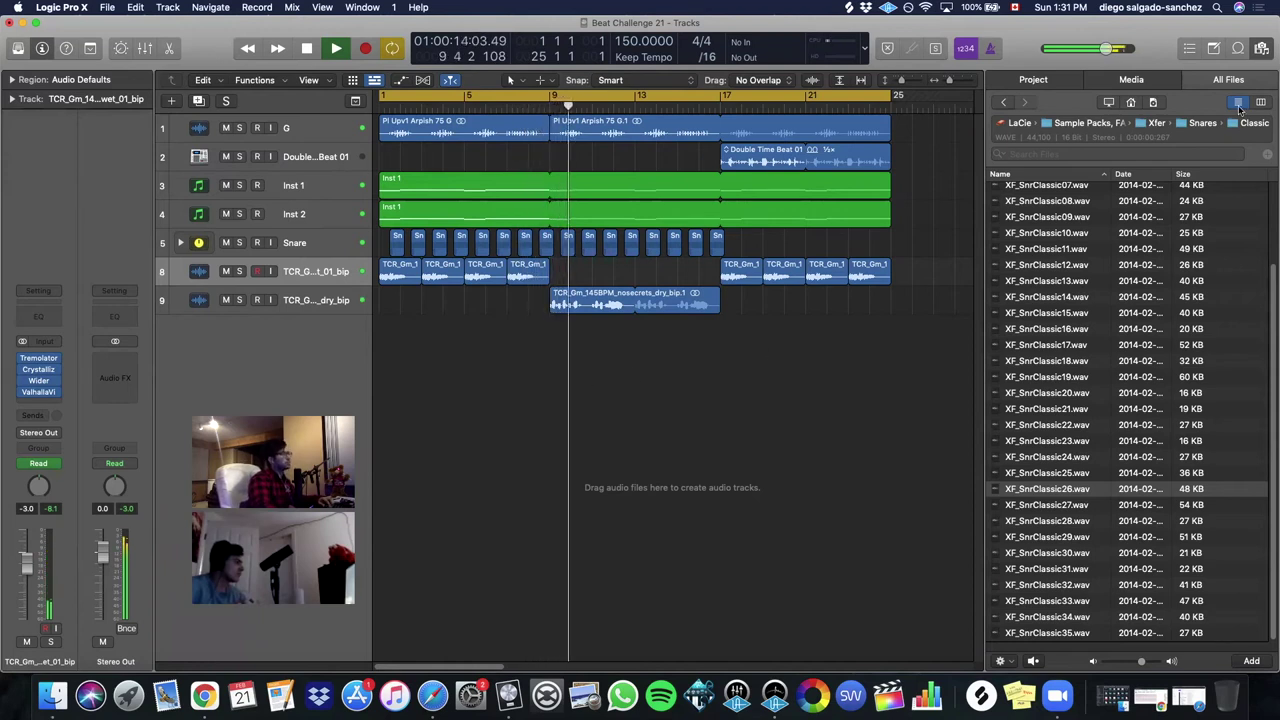
{"action": "left_click", "coordinate": [1260, 52]}
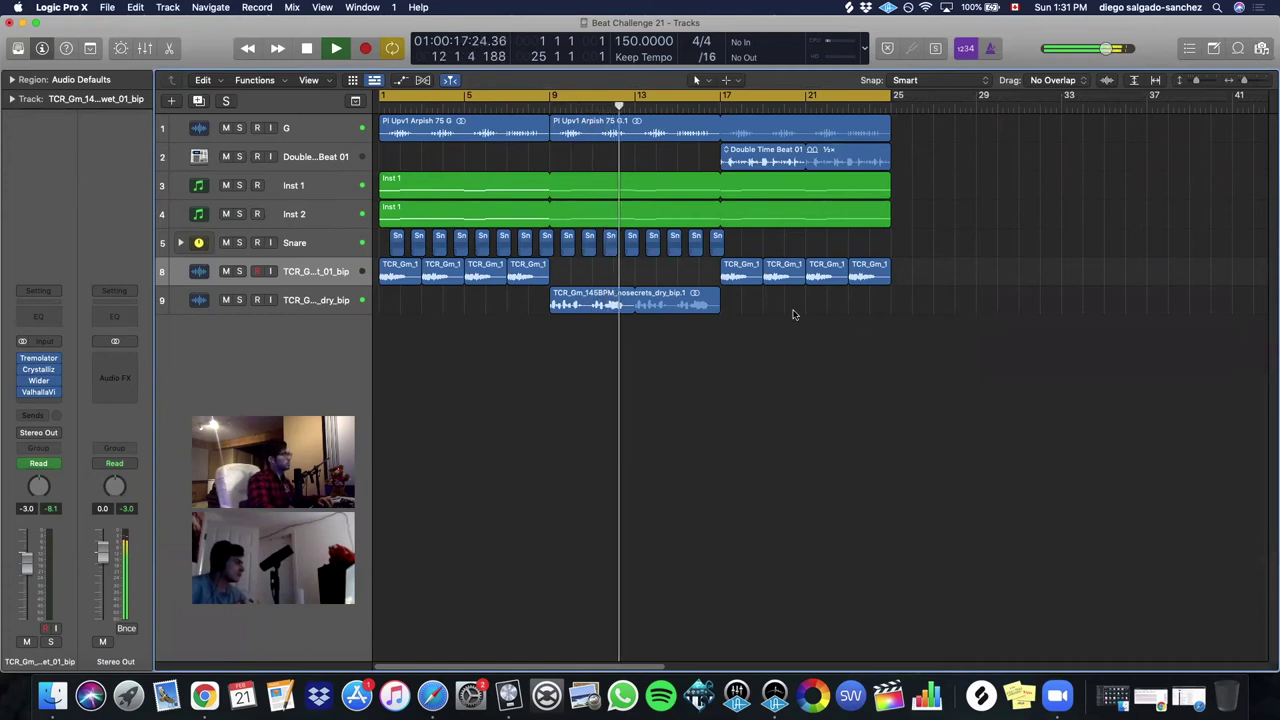
{"action": "left_click", "coordinate": [181, 242]}
{"action": "left_click_drag", "start_coordinate": [796, 260], "coordinate": [737, 270]}
{"action": "left_click", "coordinate": [600, 375]}
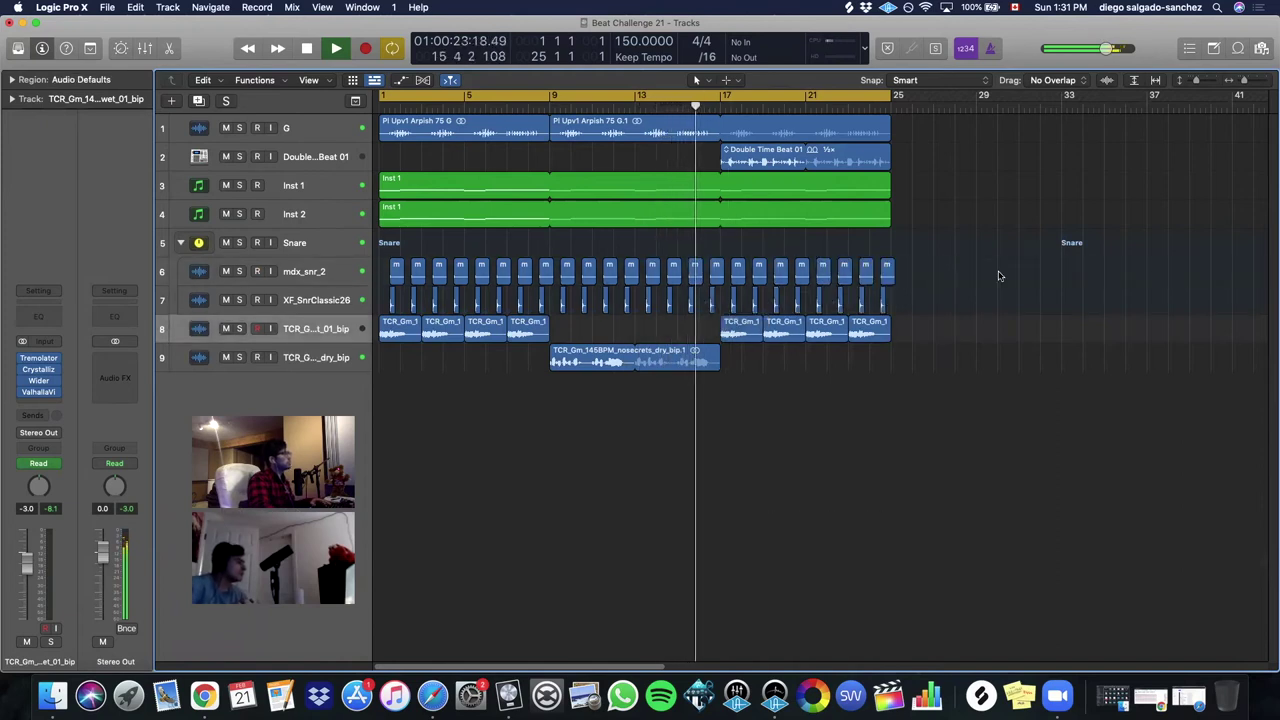
- Loop the nosecrets_dry vocal region out to bar 25 and save the project
{"action": "left_click", "coordinate": [875, 367]}
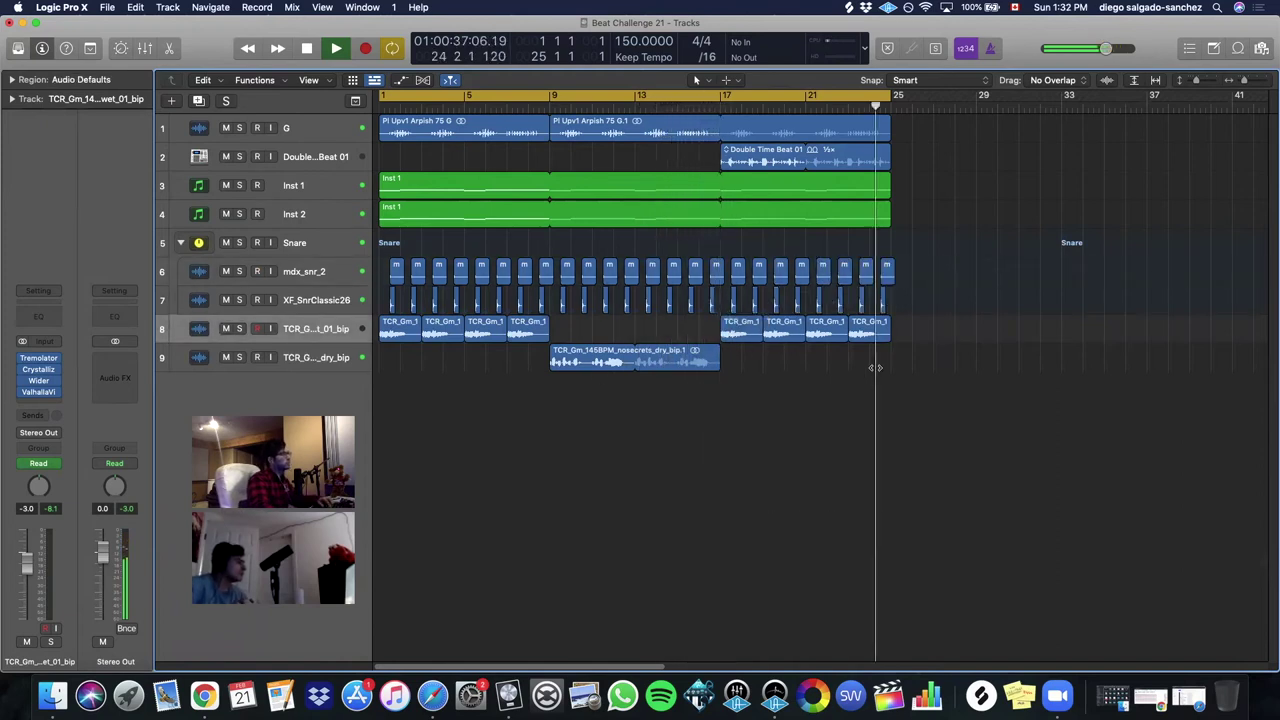
{"action": "left_click_drag", "start_coordinate": [718, 351], "coordinate": [895, 372]}
{"action": "left_click", "coordinate": [998, 361]}
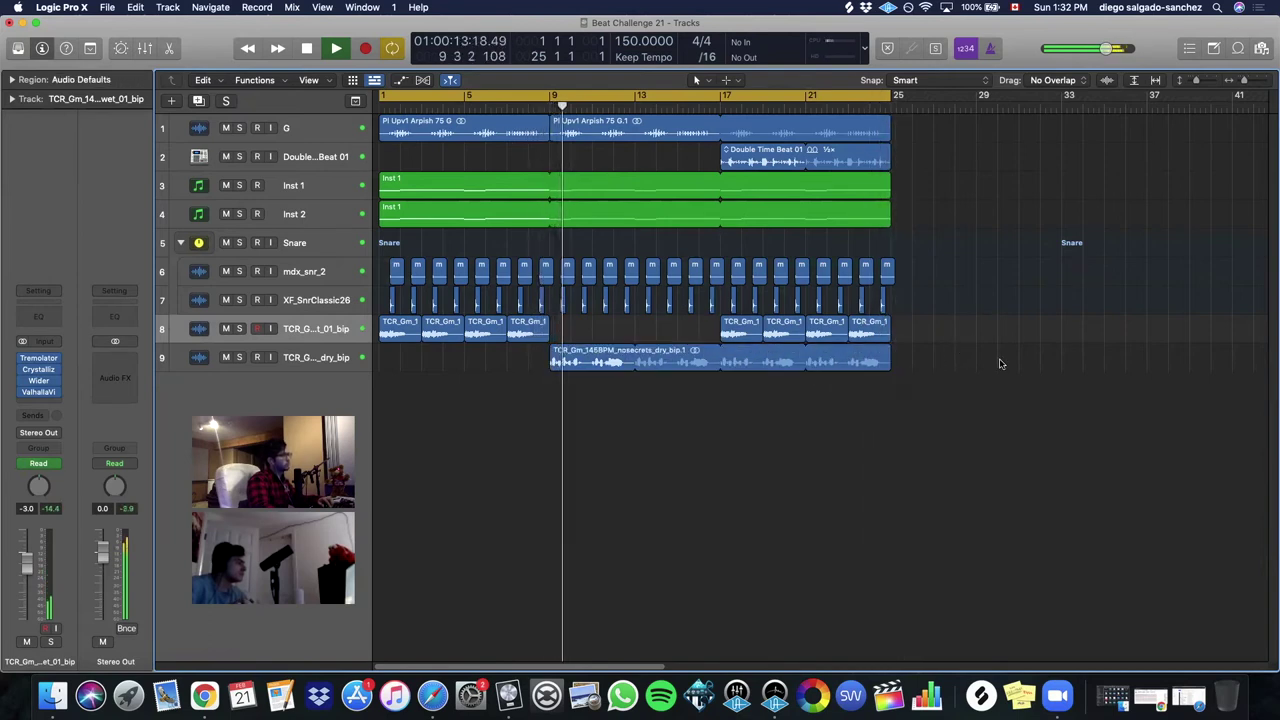
{"action": "left_click", "coordinate": [107, 7]}
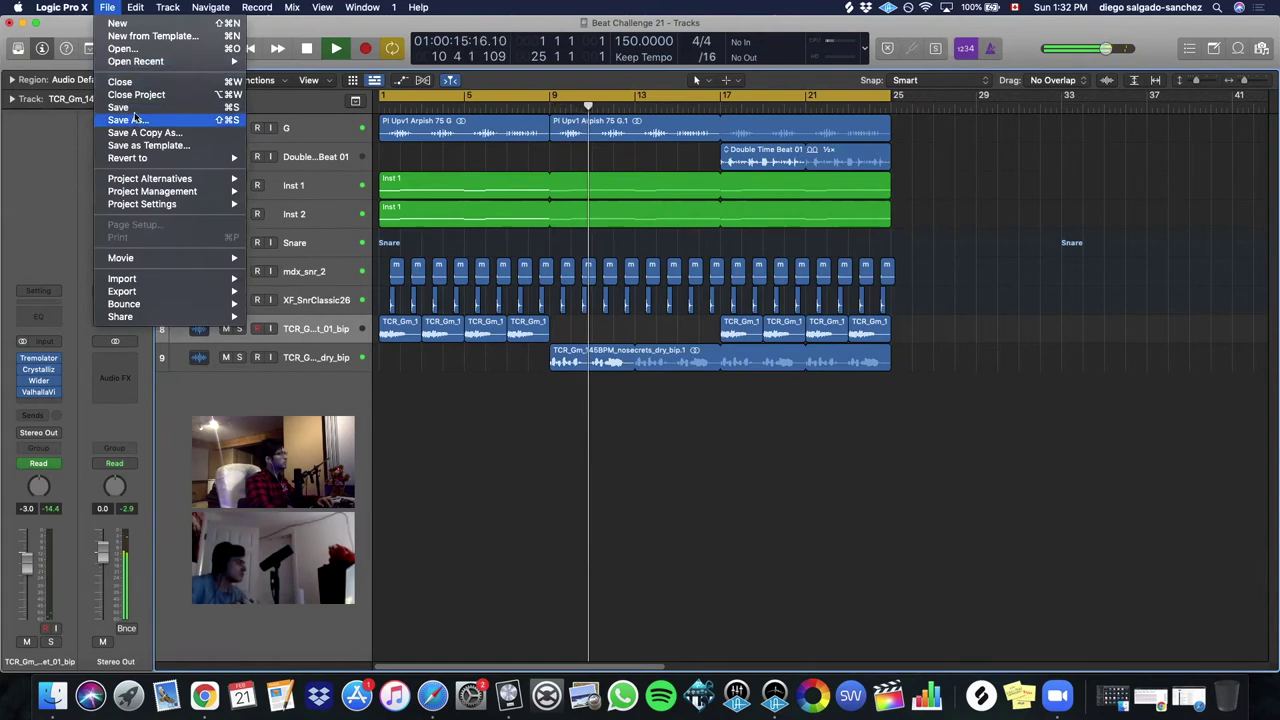
{"action": "left_click", "coordinate": [131, 111]}
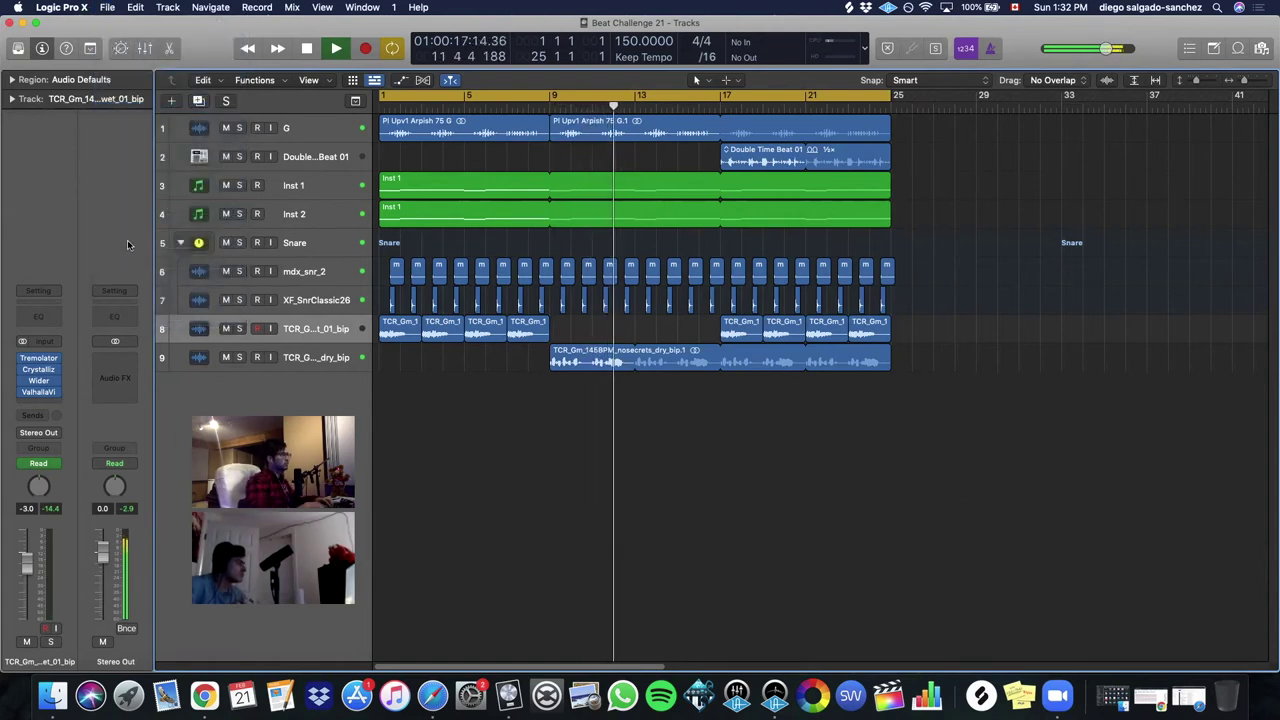
- Lower the adlib_wet_01 track volume to -12.6 dB and resume playback from around bar 8
{"action": "key", "text": "super+Left"}
{"action": "key", "text": "super+Up"}
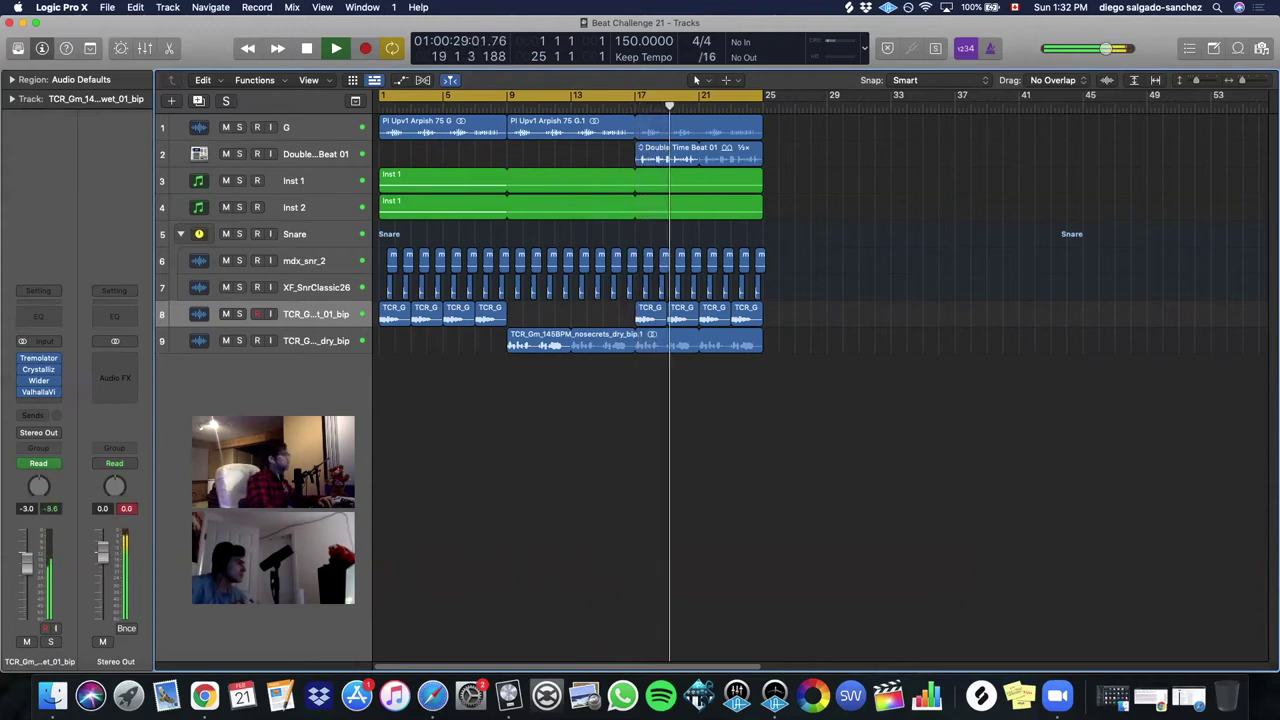
{"action": "left_click_drag", "start_coordinate": [26, 565], "coordinate": [34, 607]}
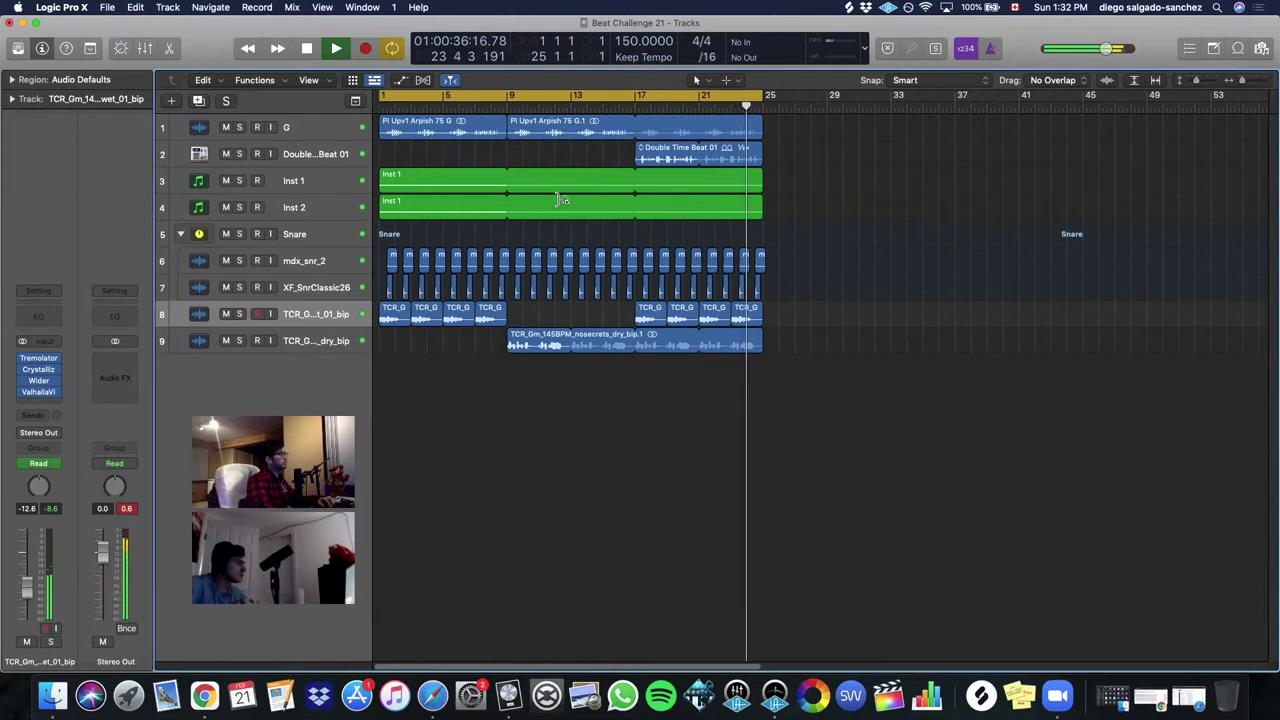
{"action": "left_click", "coordinate": [488, 109]}
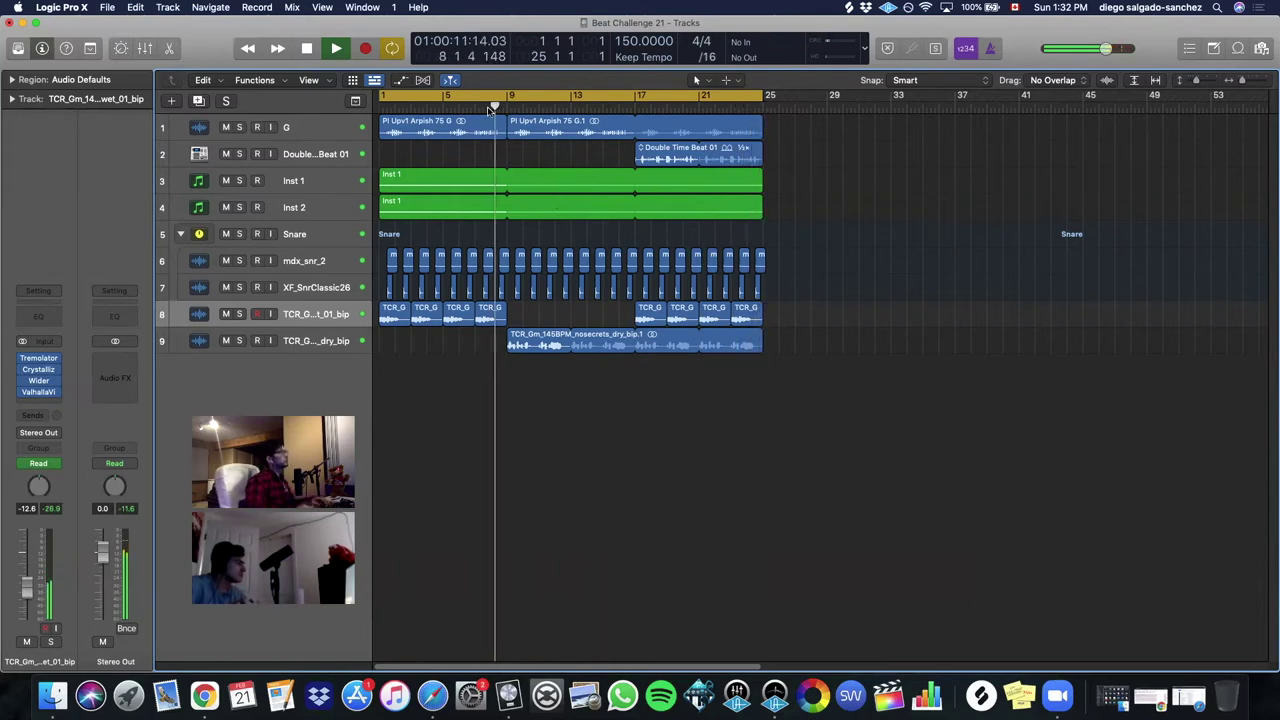
- Examine the region parameters of the adlib_wet_01 regions in bars 17 to 25 and bars 1 to 9 during playback
{"action": "key", "text": "super+Right"}
{"action": "key", "text": "super+Right"}
{"action": "key", "text": "super+Right"}
{"action": "key", "text": "super+Down"}
{"action": "key", "text": "super+Down"}
{"action": "key", "text": "super+Down"}
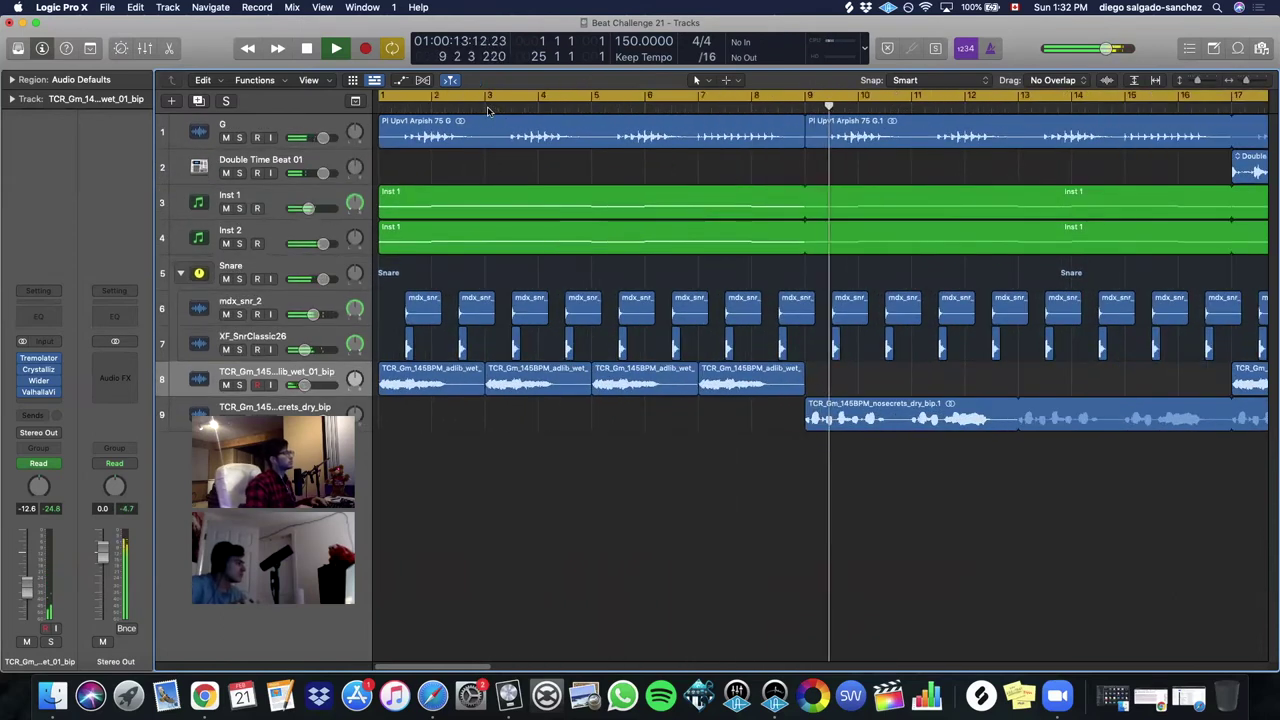
{"action": "key", "text": "super+Left"}
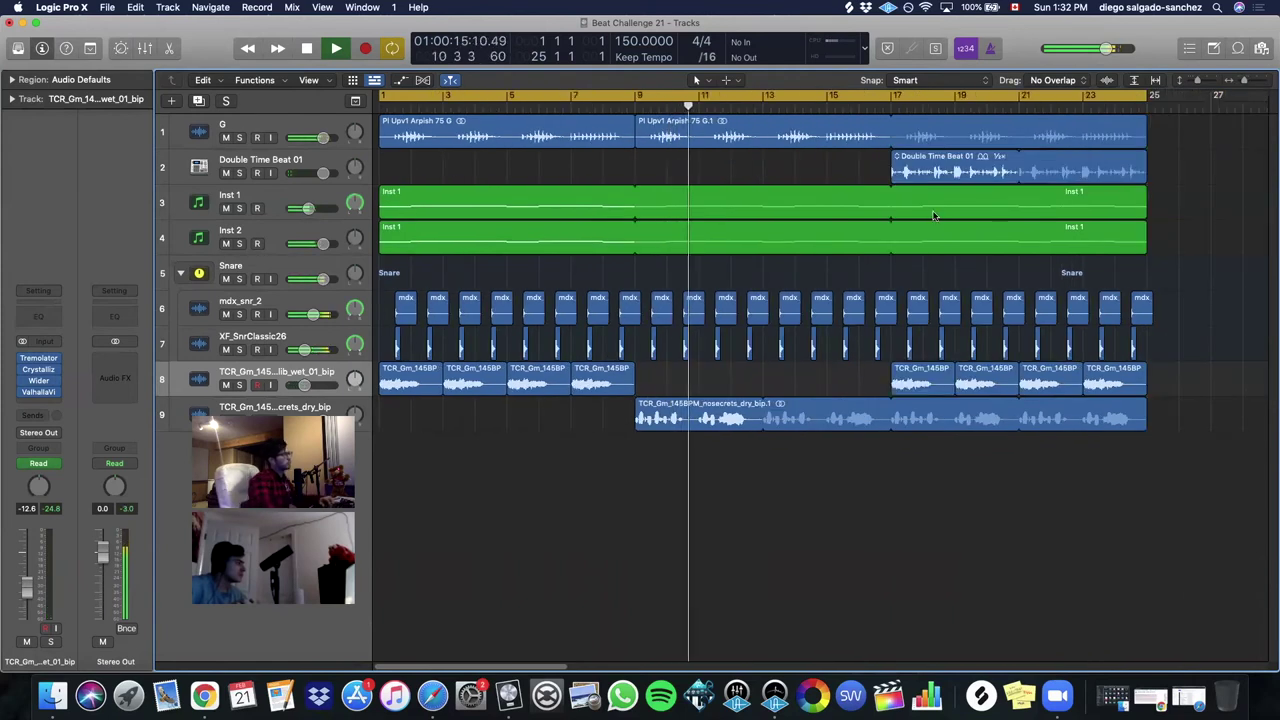
{"action": "left_click_drag", "start_coordinate": [814, 391], "coordinate": [1180, 383]}
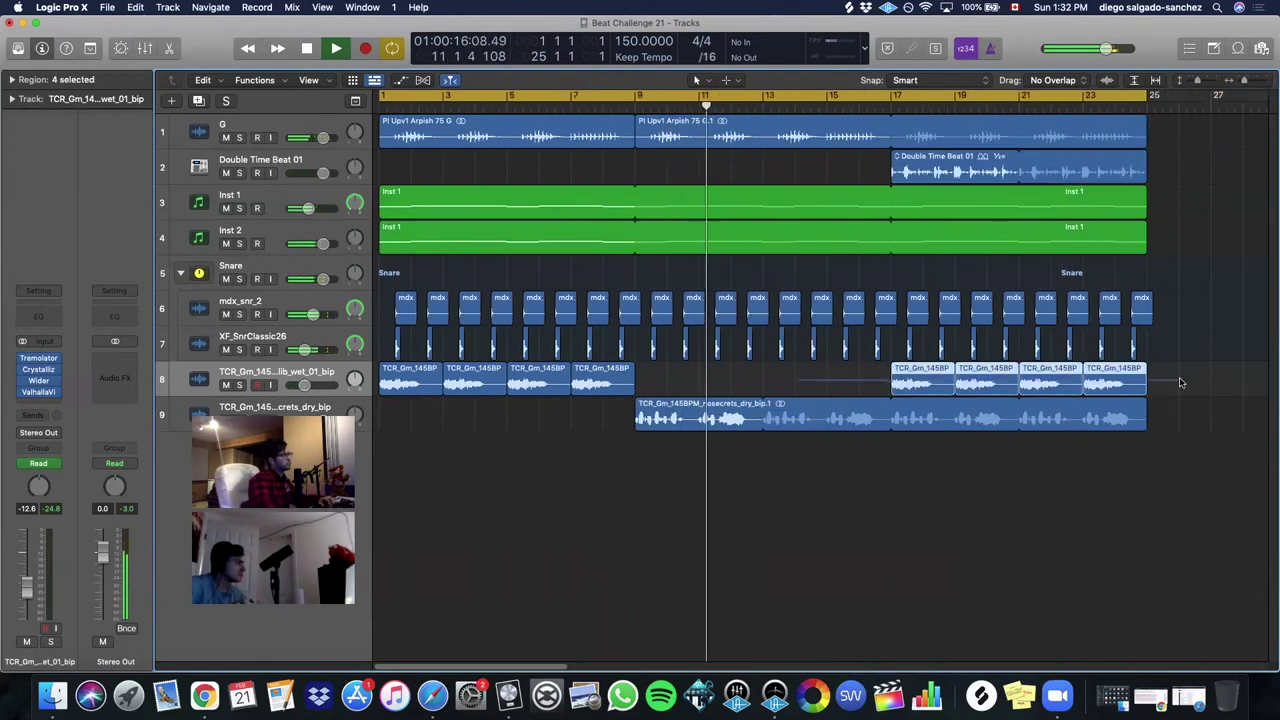
{"action": "left_click", "coordinate": [40, 79]}
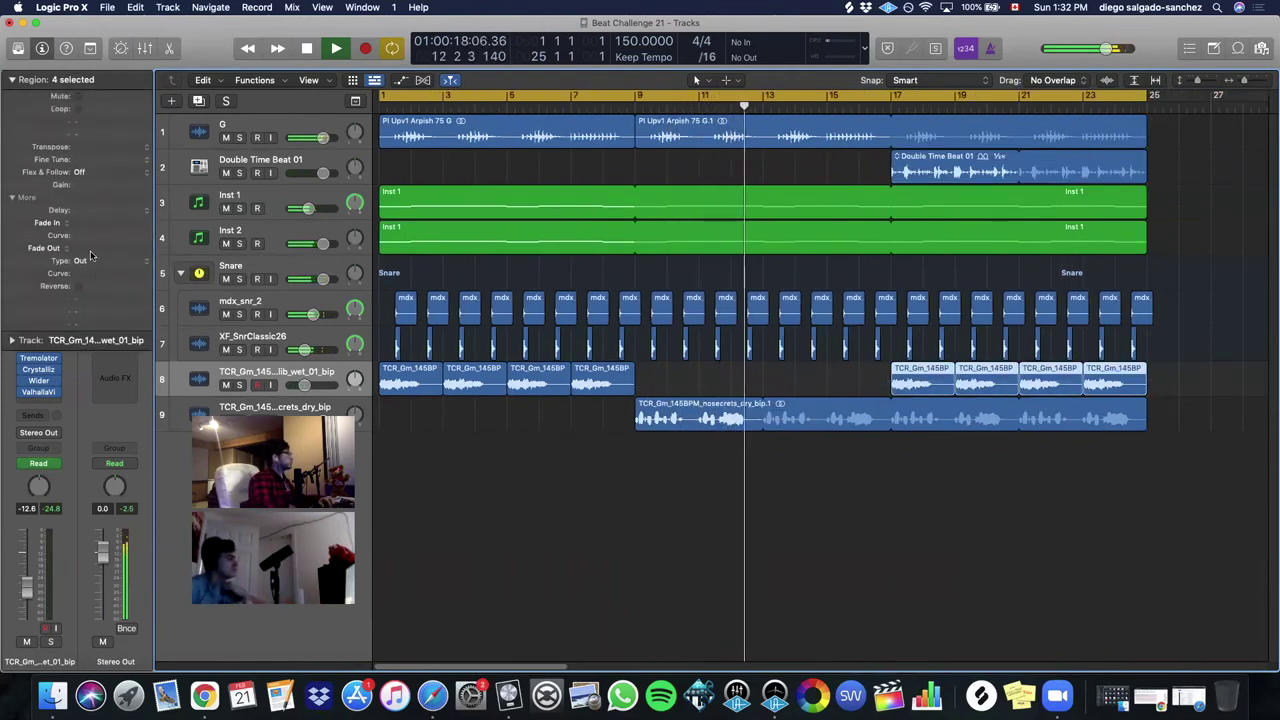
{"action": "left_click", "coordinate": [13, 79]}
{"action": "left_click_drag", "start_coordinate": [735, 384], "coordinate": [413, 352]}
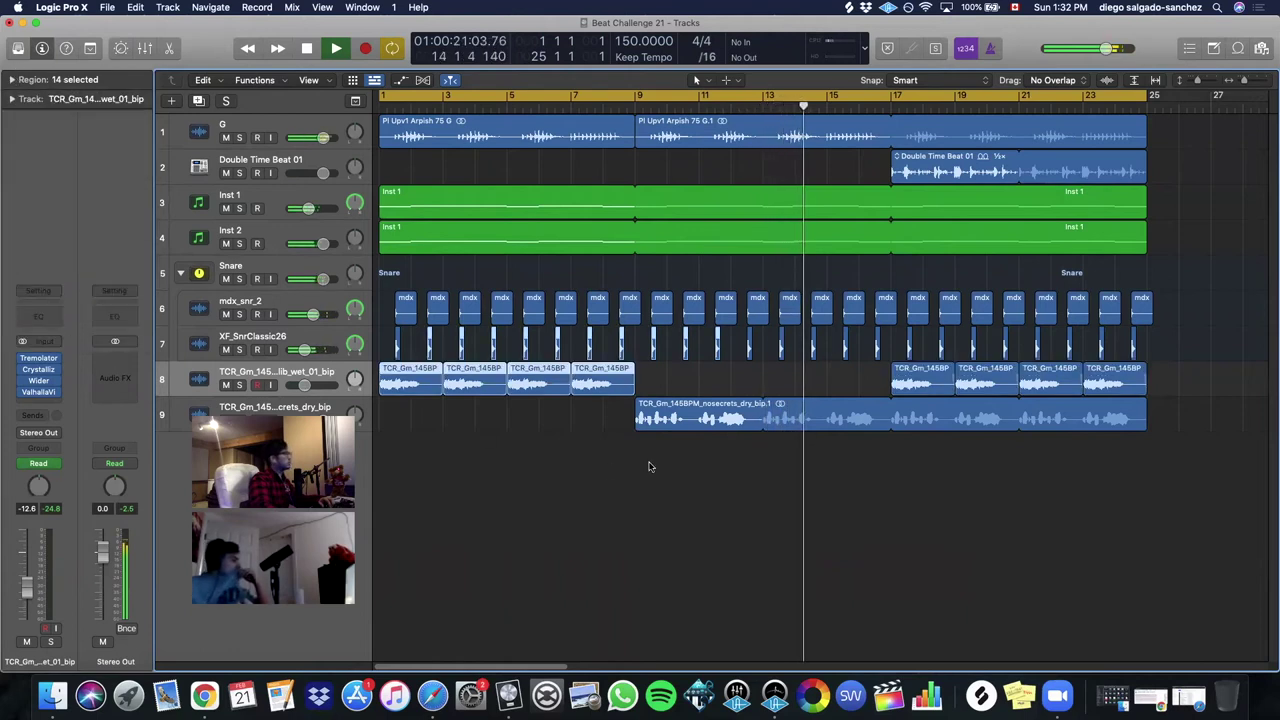
{"action": "left_click_drag", "start_coordinate": [666, 383], "coordinate": [380, 396]}
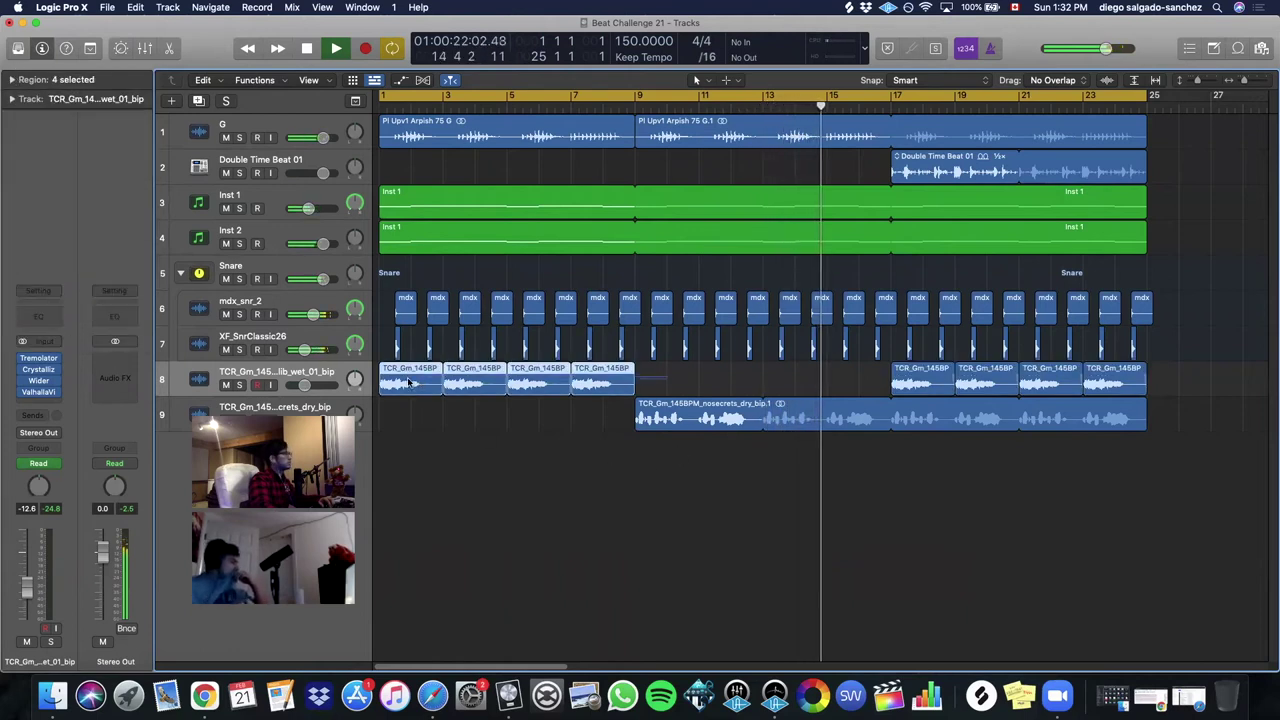
{"action": "left_click", "coordinate": [11, 80]}
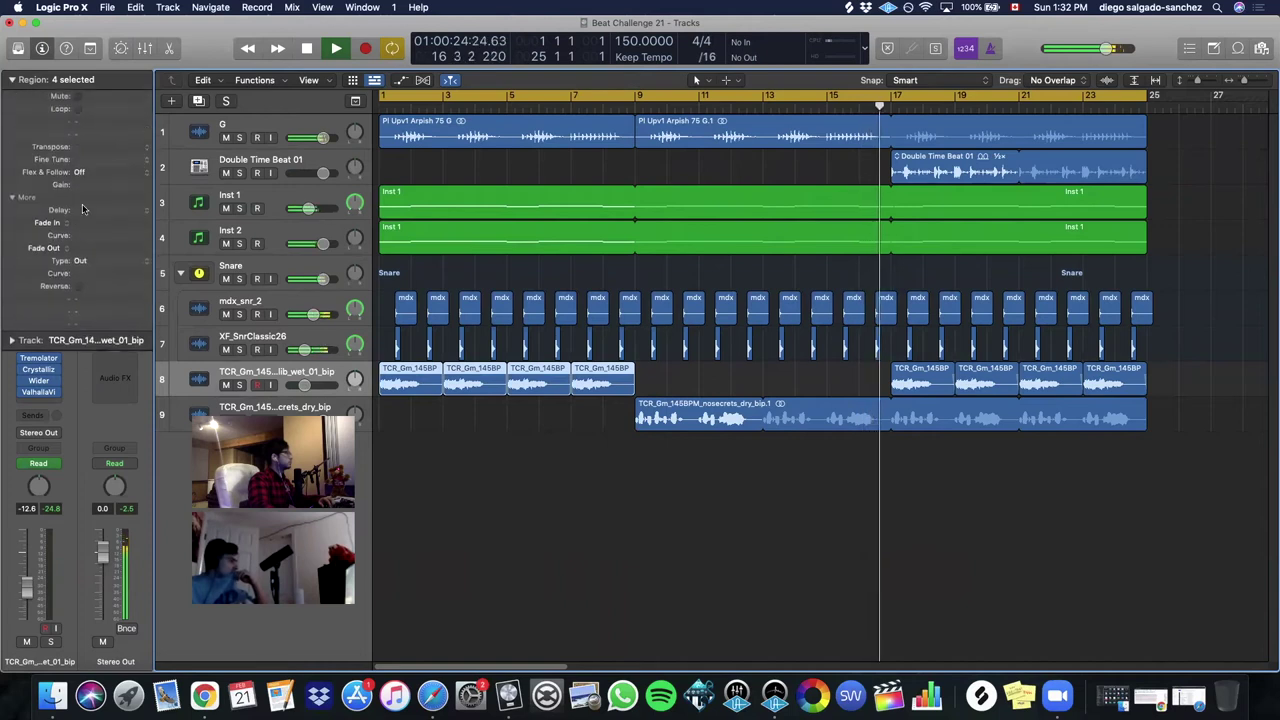
{"action": "left_click", "coordinate": [788, 385]}
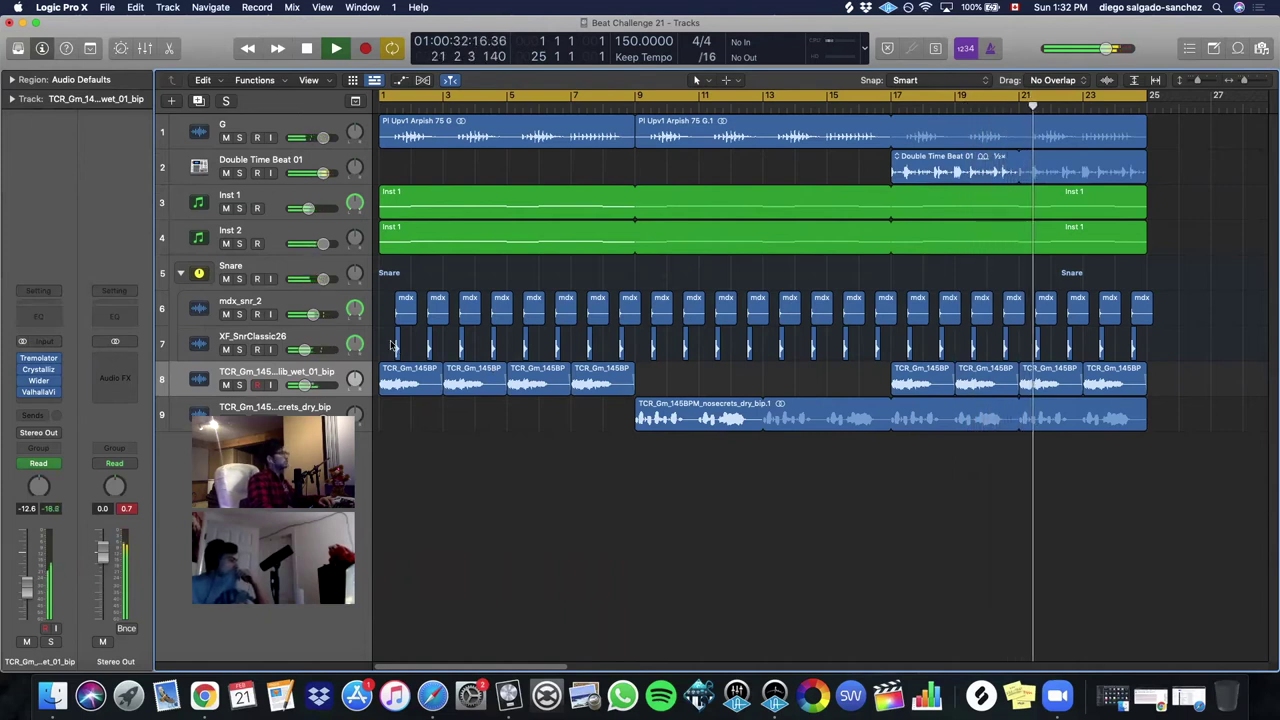
- Stop playback and switch the adlib_wet_01 track's pan control from Balance to Stereo Pan
{"action": "key", "text": "space"}
{"action": "key", "text": "cmd+Left"}
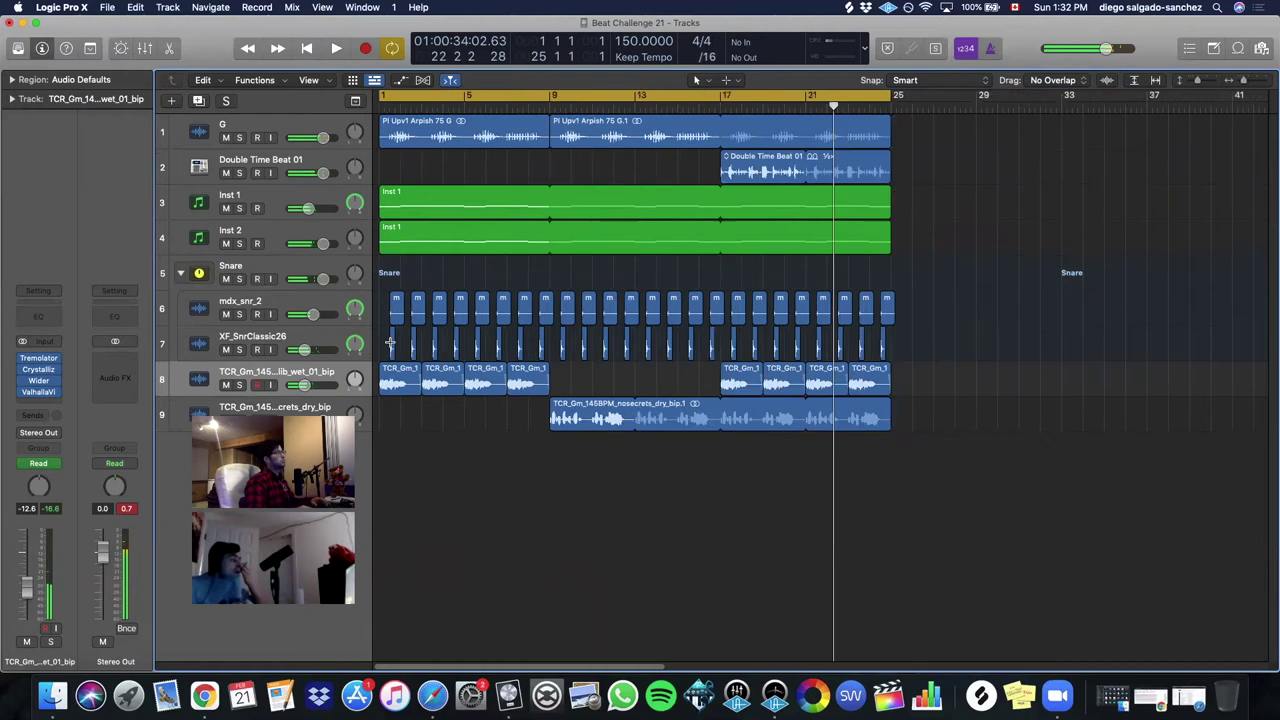
{"action": "key", "text": "cmd+Up"}
{"action": "right_click", "coordinate": [37, 488]}
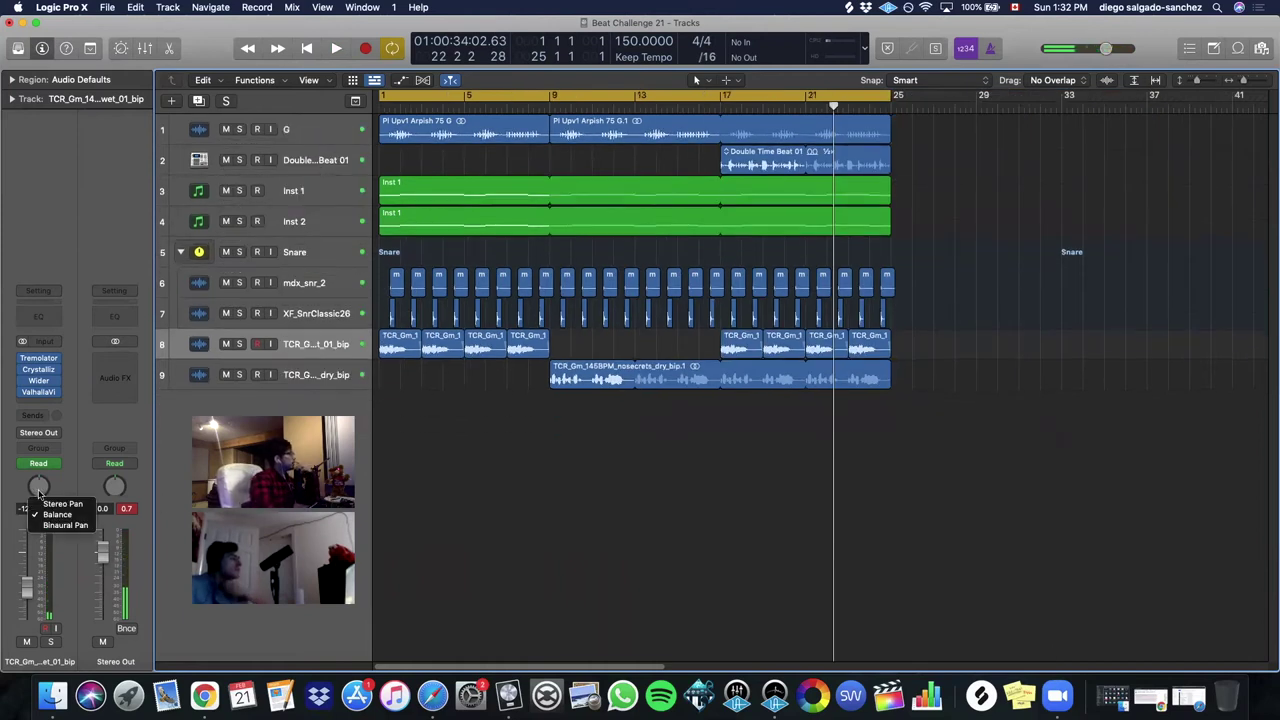
{"action": "left_click", "coordinate": [50, 504]}
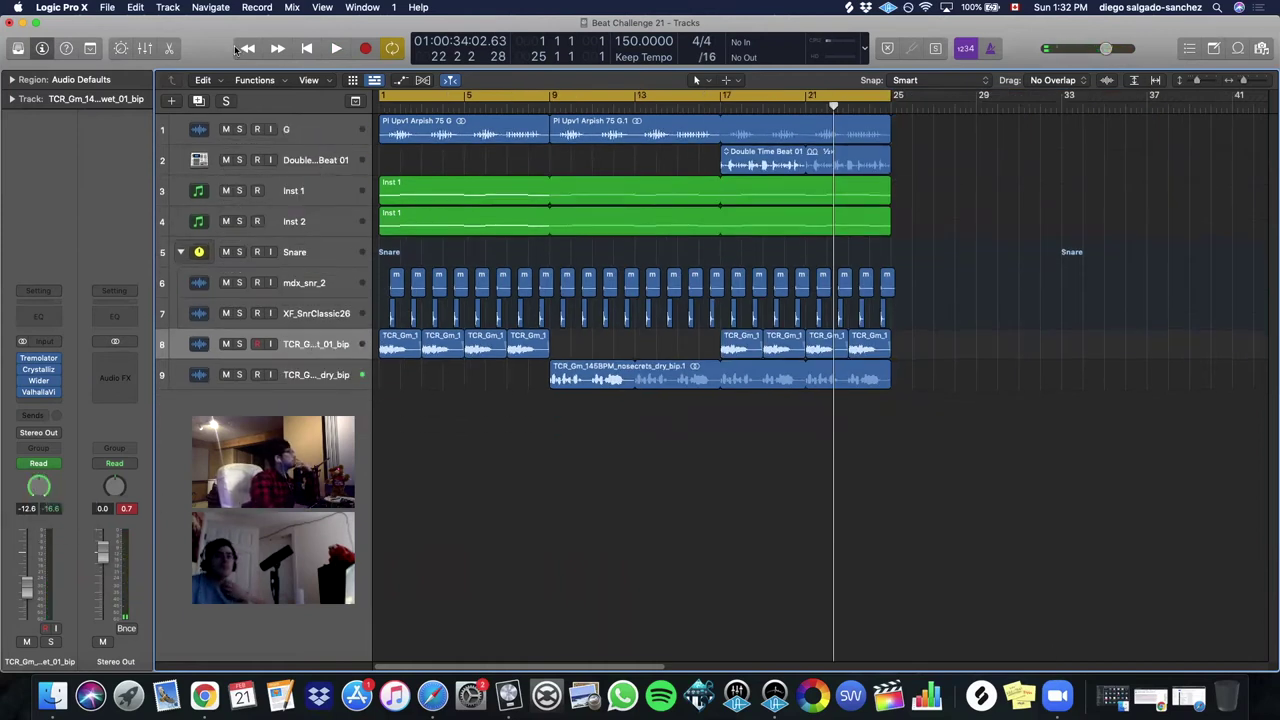
- Duplicate the adlib_wet_01 track with its eight regions and automation data, and pan the duplicate to -48
{"action": "key", "text": "alt+super+a"}
{"action": "left_click_drag", "start_coordinate": [940, 354], "coordinate": [395, 380]}
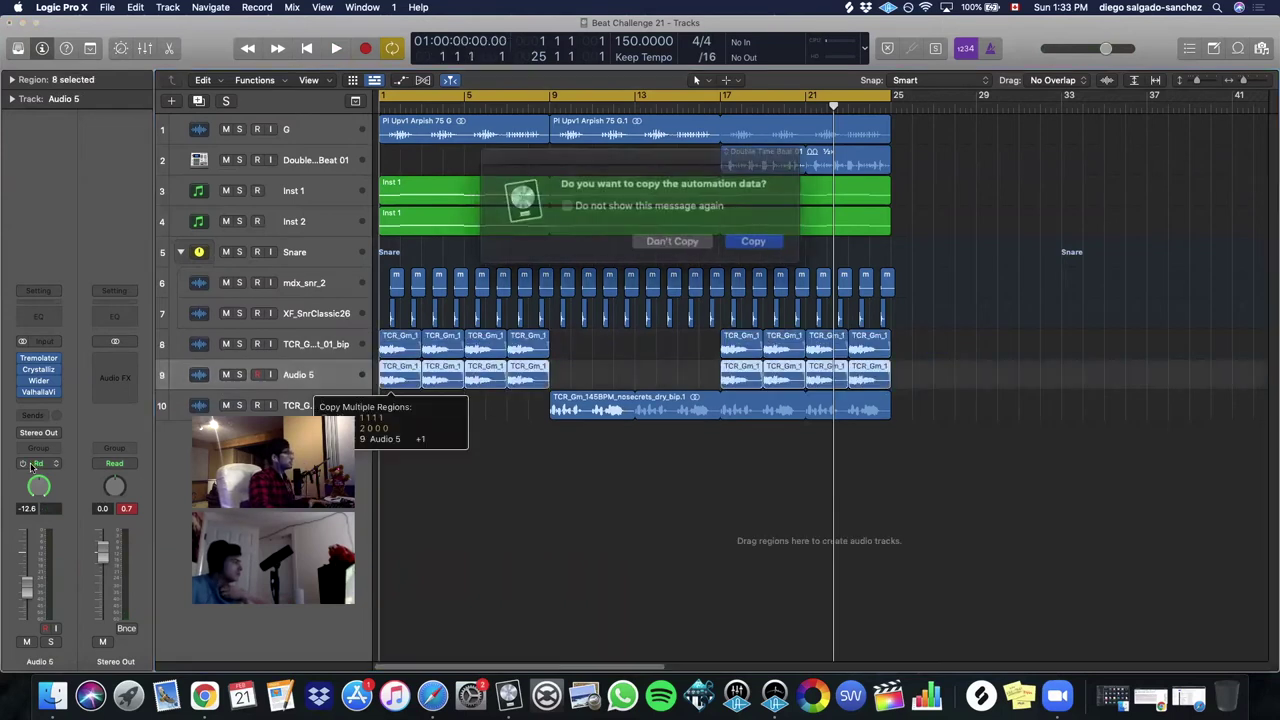
{"action": "left_click", "coordinate": [738, 237]}
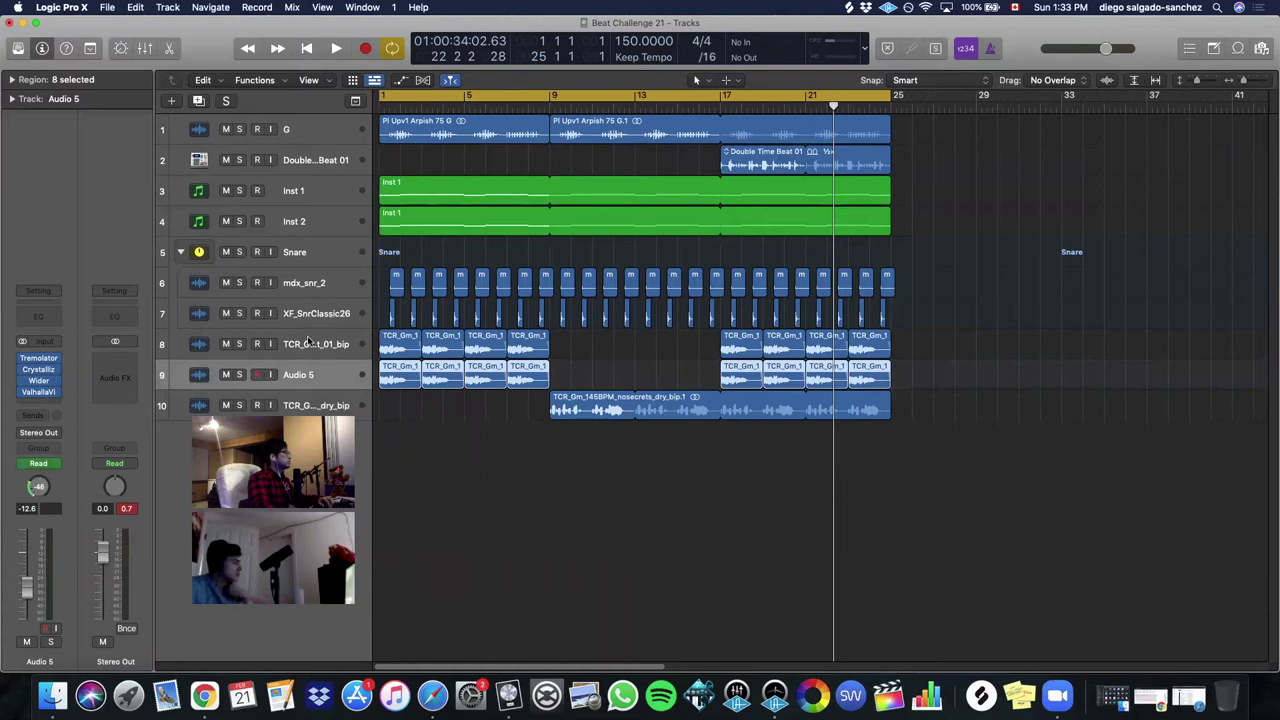
- Pan the original adlib_wet_01 track to +46 and audition the doubled vocals from the start and from around bar 16
{"action": "left_click", "coordinate": [308, 343]}
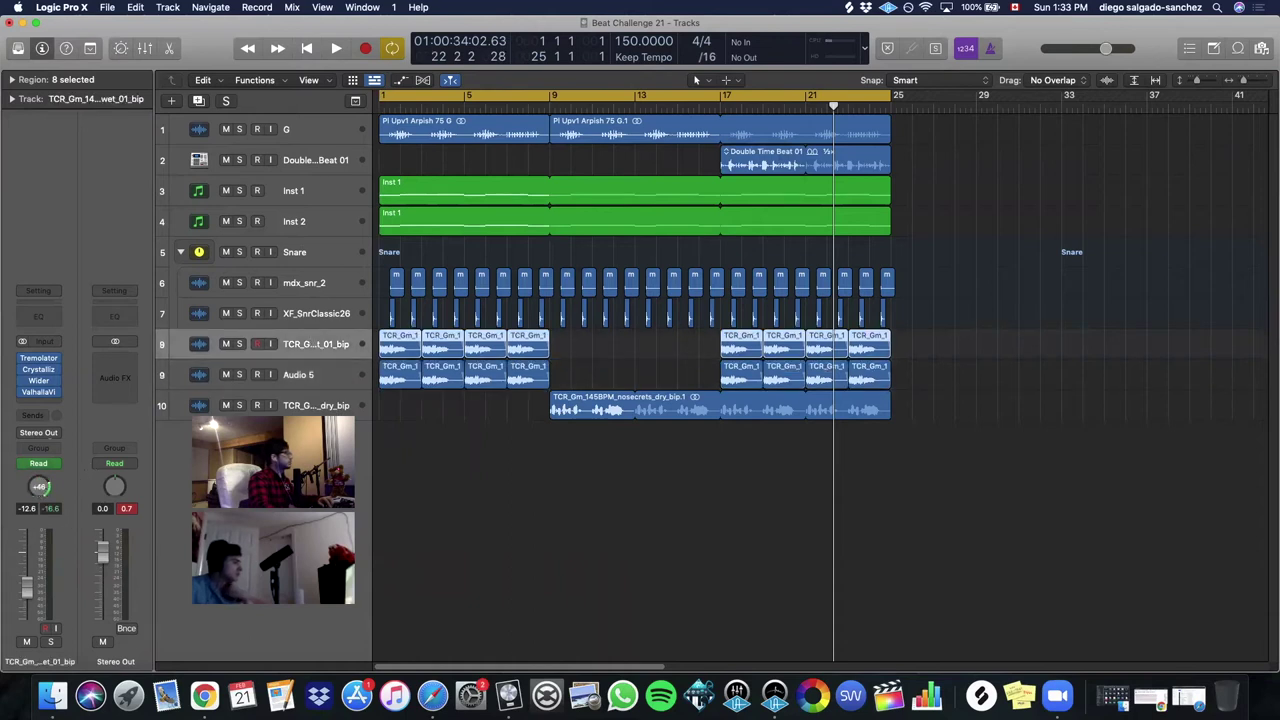
{"action": "key", "text": "space"}
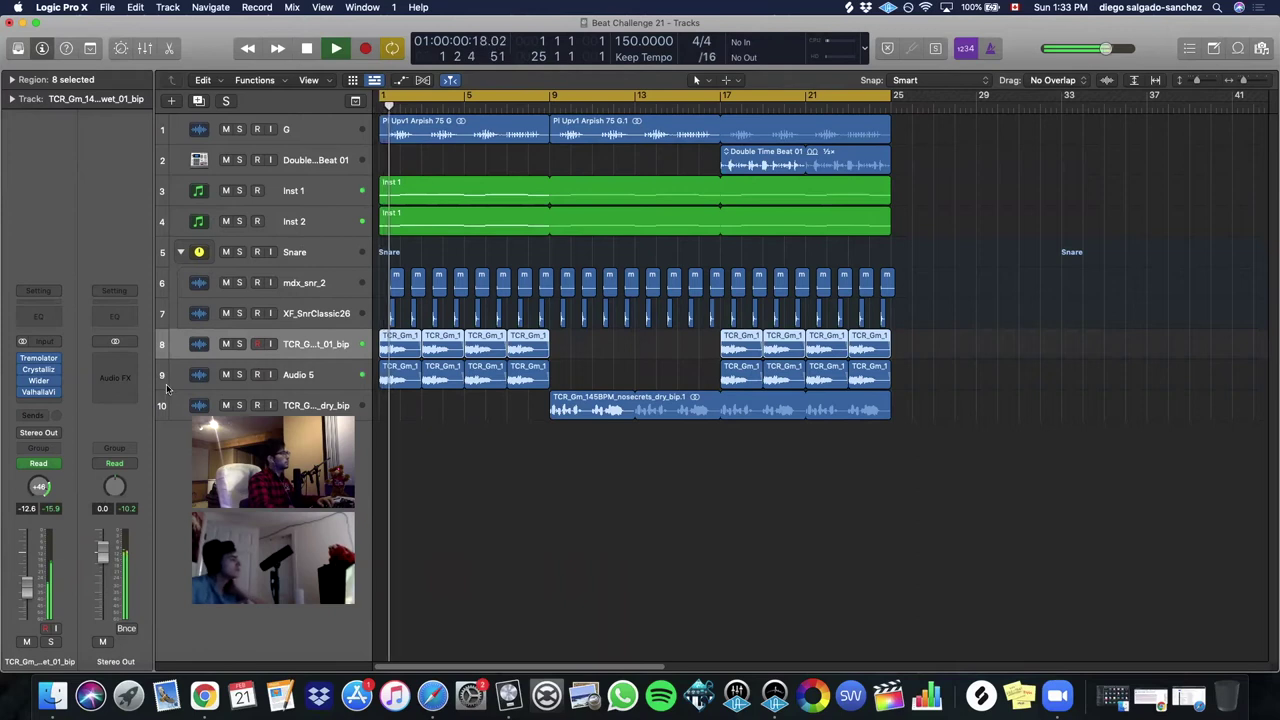
{"action": "left_click", "coordinate": [698, 107]}
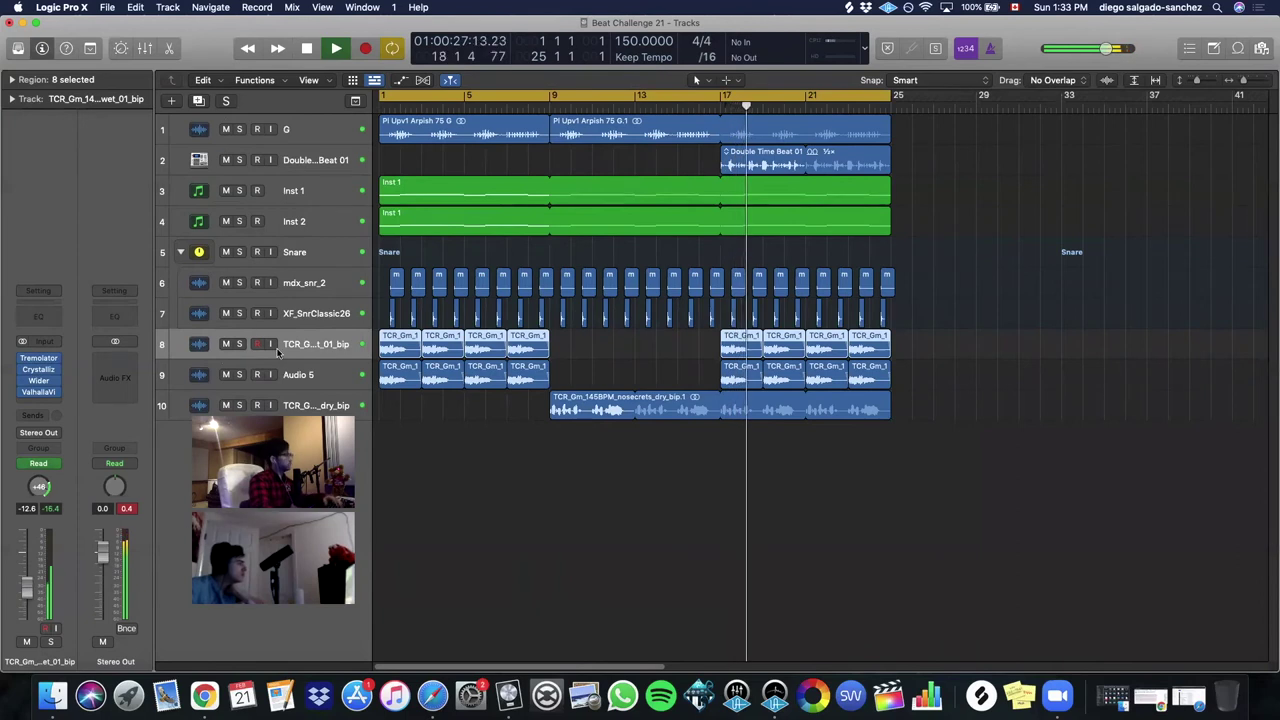
- Lower both adlib tracks together to -17.2 dB, check their levels in the mixer and stop playback
{"action": "left_click", "coordinate": [284, 373], "text": "shift"}
{"action": "key", "text": "x"}
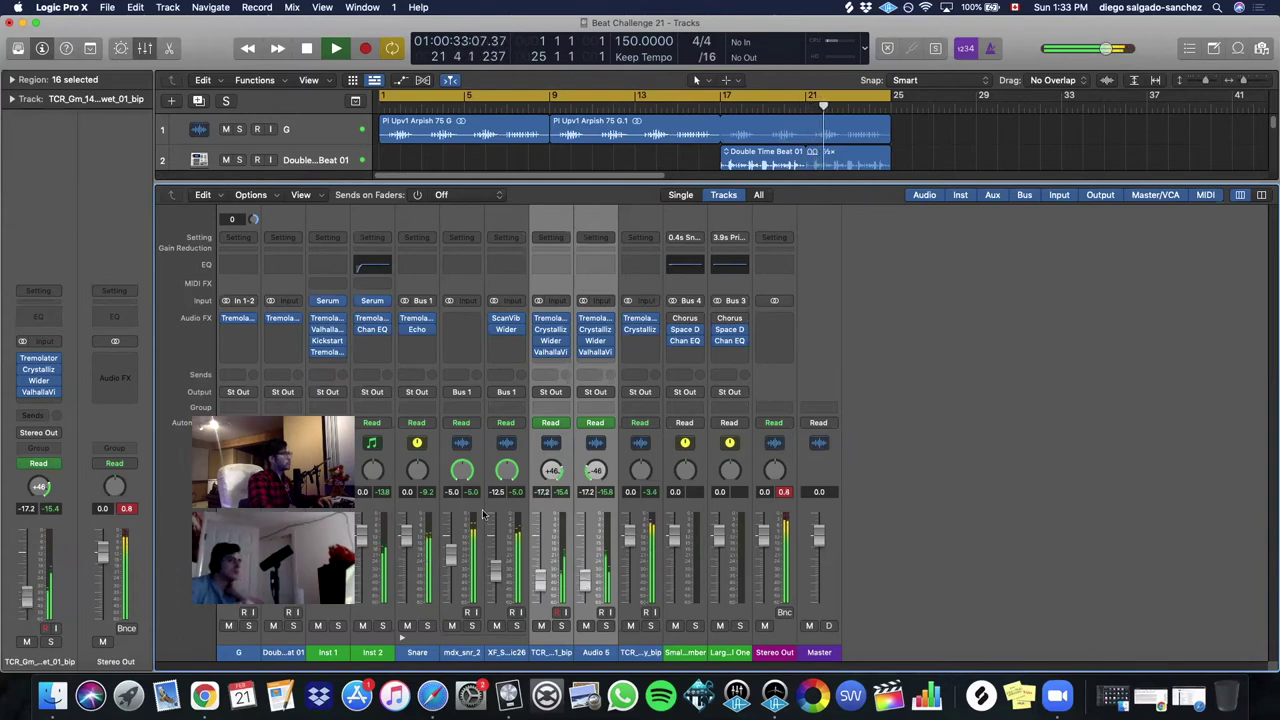
{"action": "key", "text": "x"}
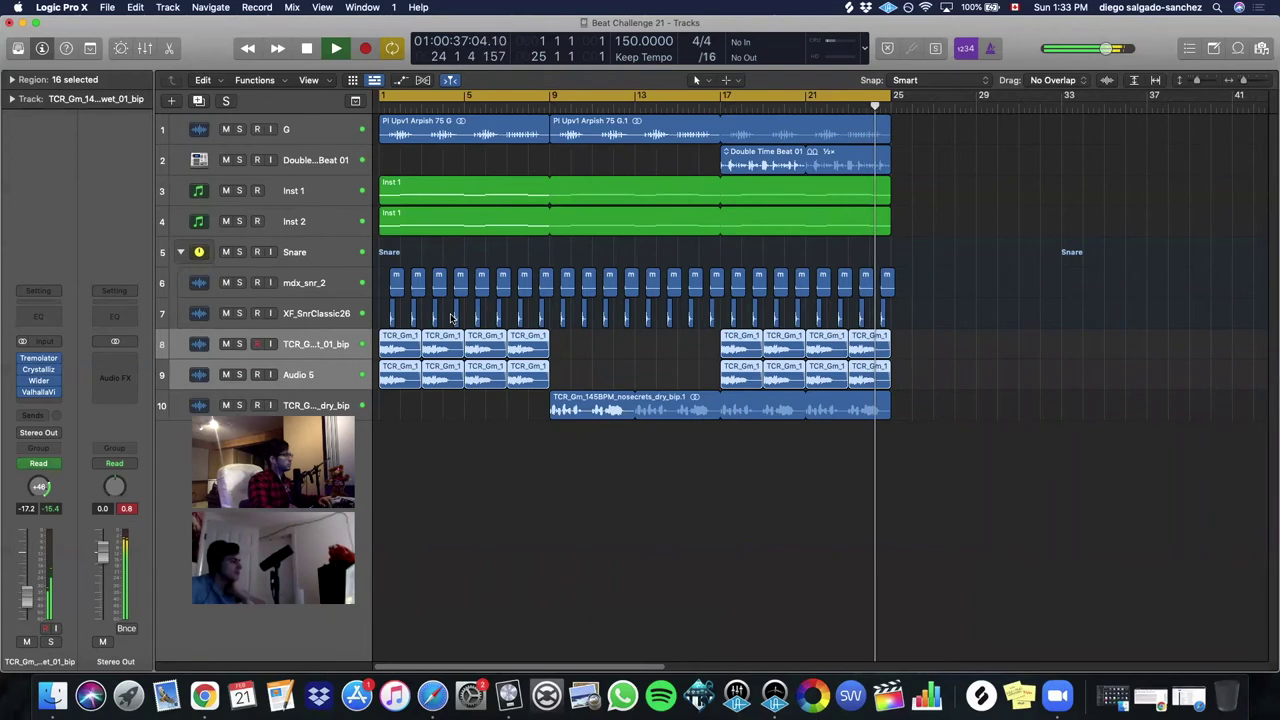
{"action": "key", "text": "space"}
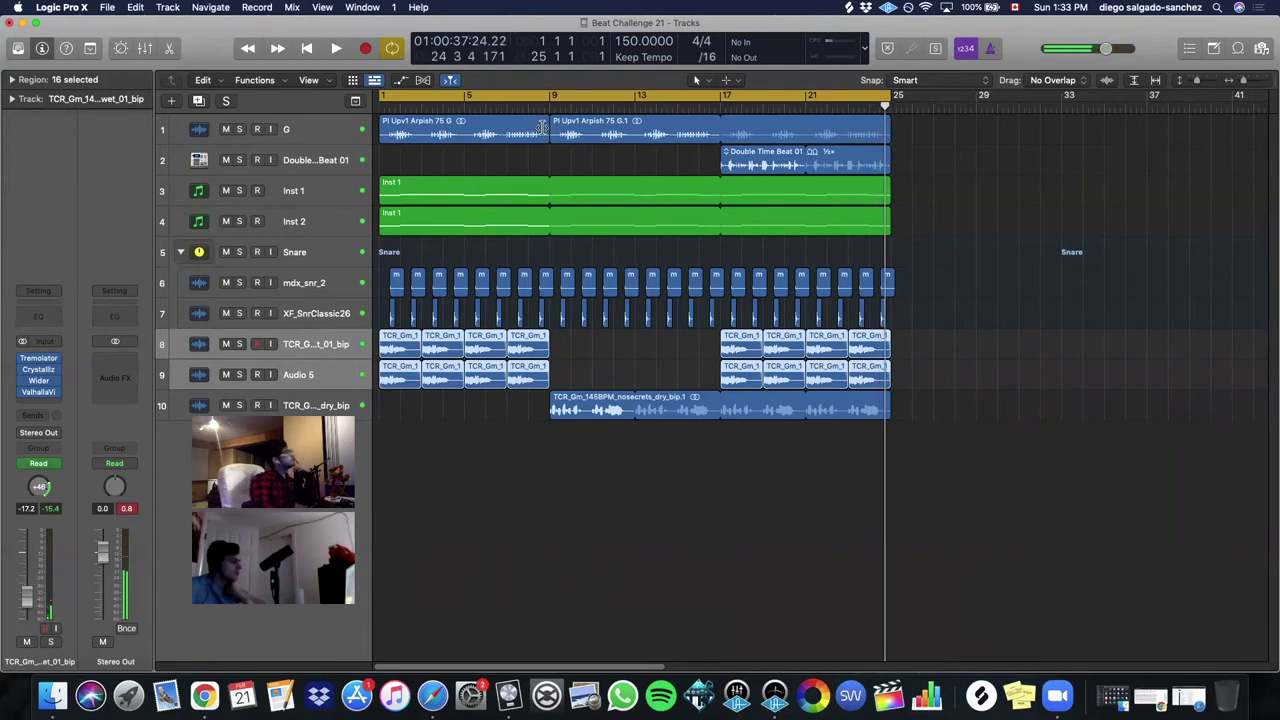
- Search Apple Loops for "riser" with the Beats instrument filter cleared
{"action": "key", "text": "super+Left"}
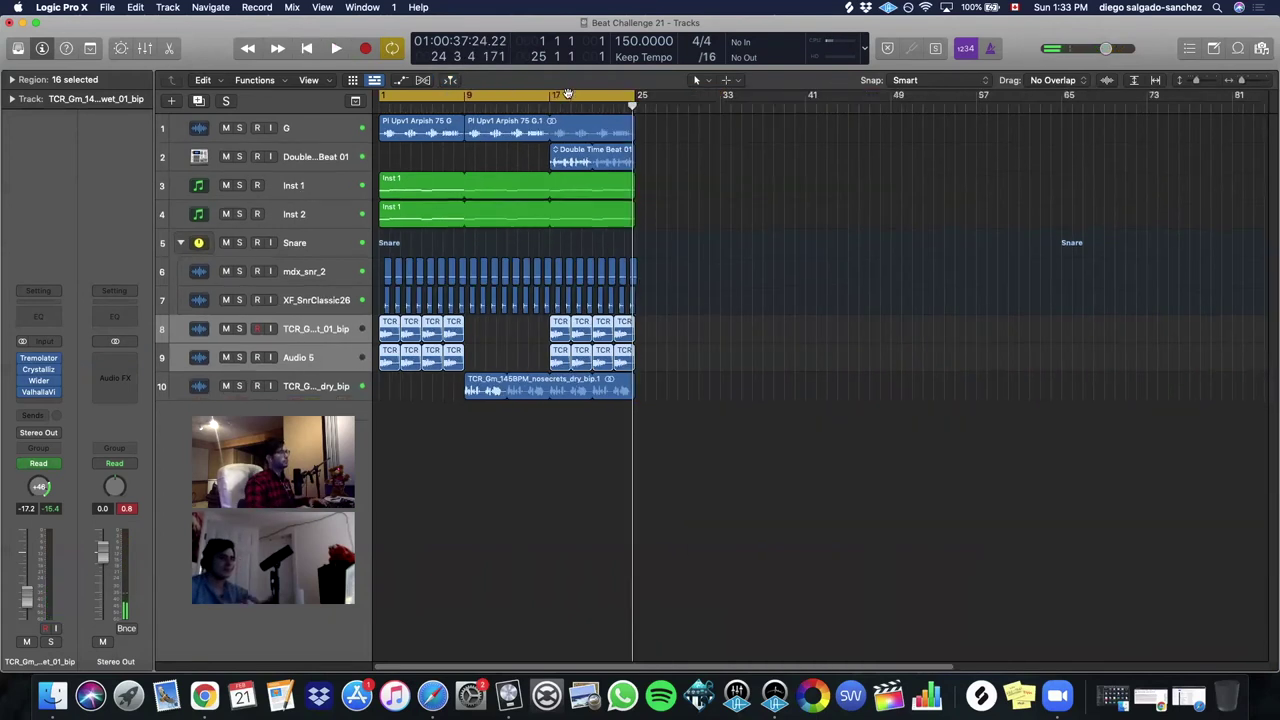
{"action": "left_click", "coordinate": [1240, 50]}
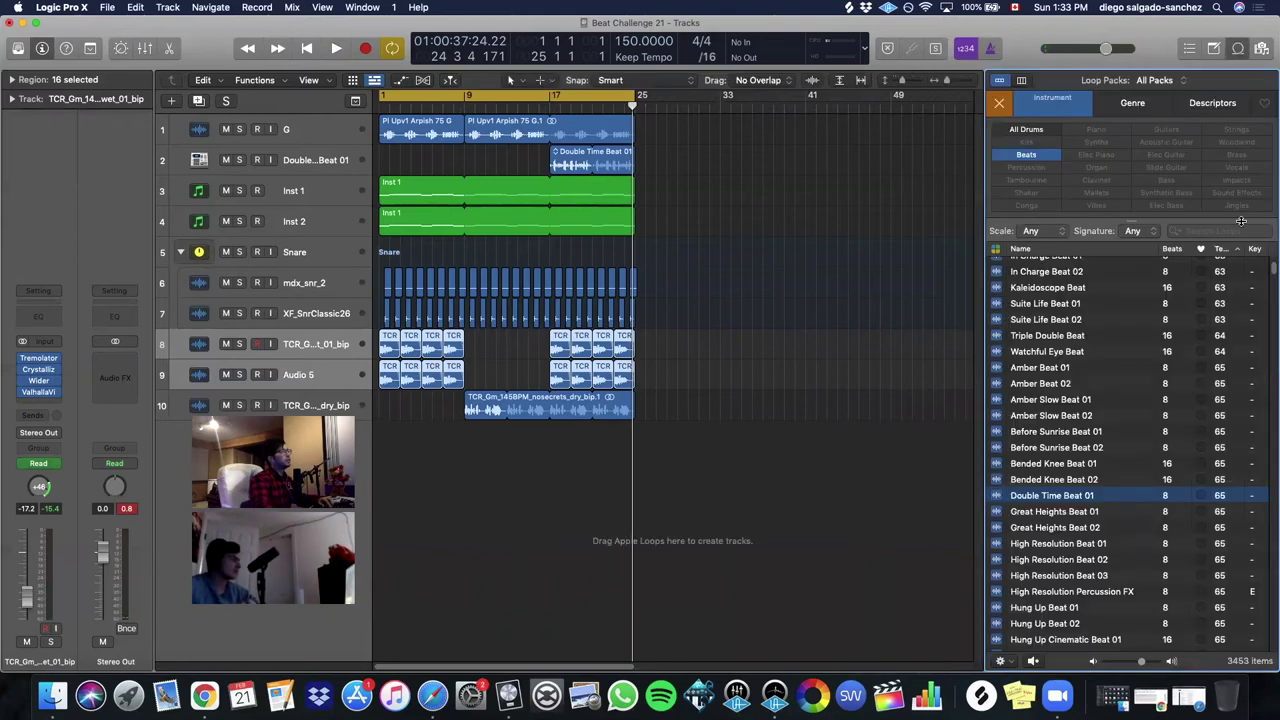
{"action": "key", "text": "Return"}
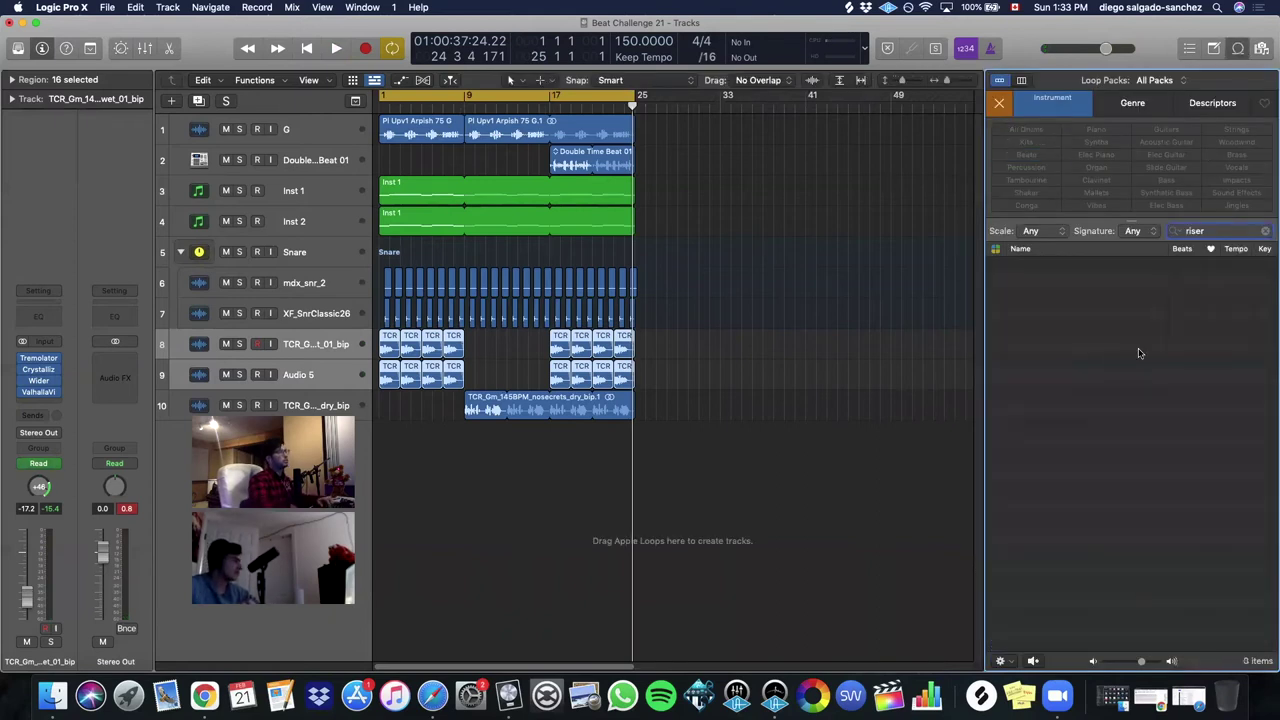
{"action": "left_click", "coordinate": [1265, 231]}
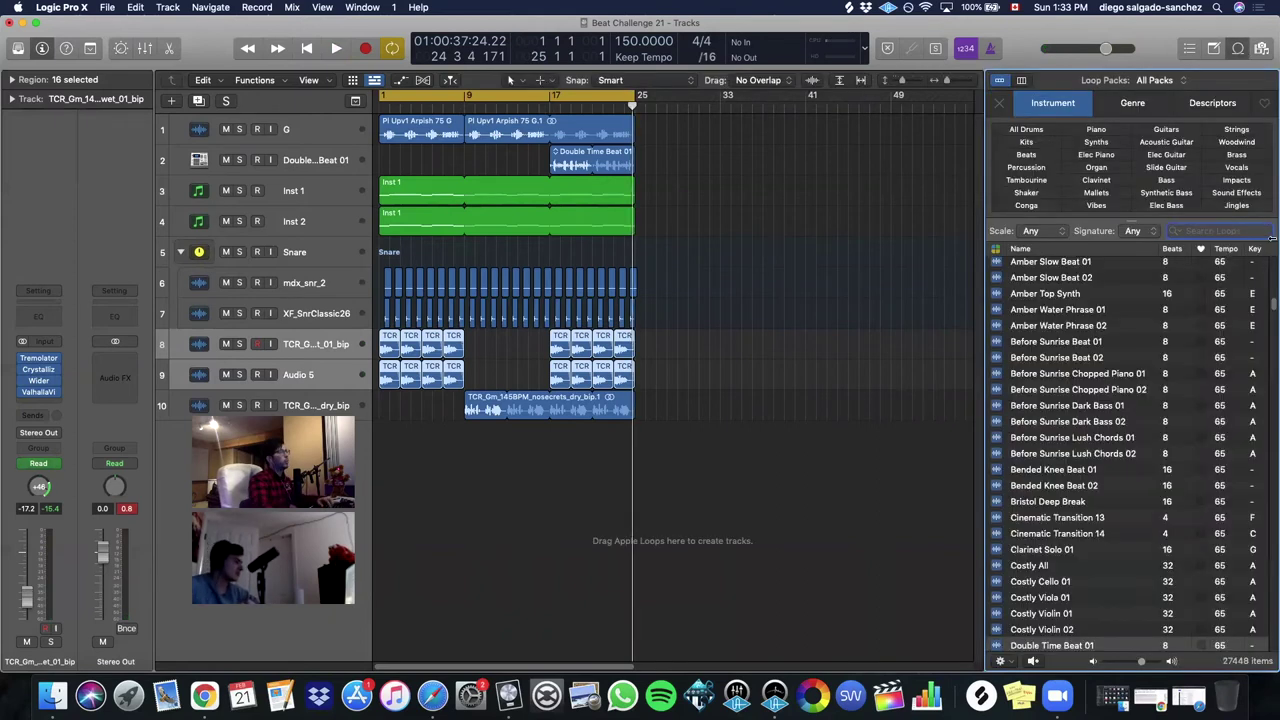
{"action": "key", "text": "Return"}
- Preview Choppy Blast Riser, place it on a new track at bar 21 and play it in context
{"action": "left_click", "coordinate": [1128, 469]}
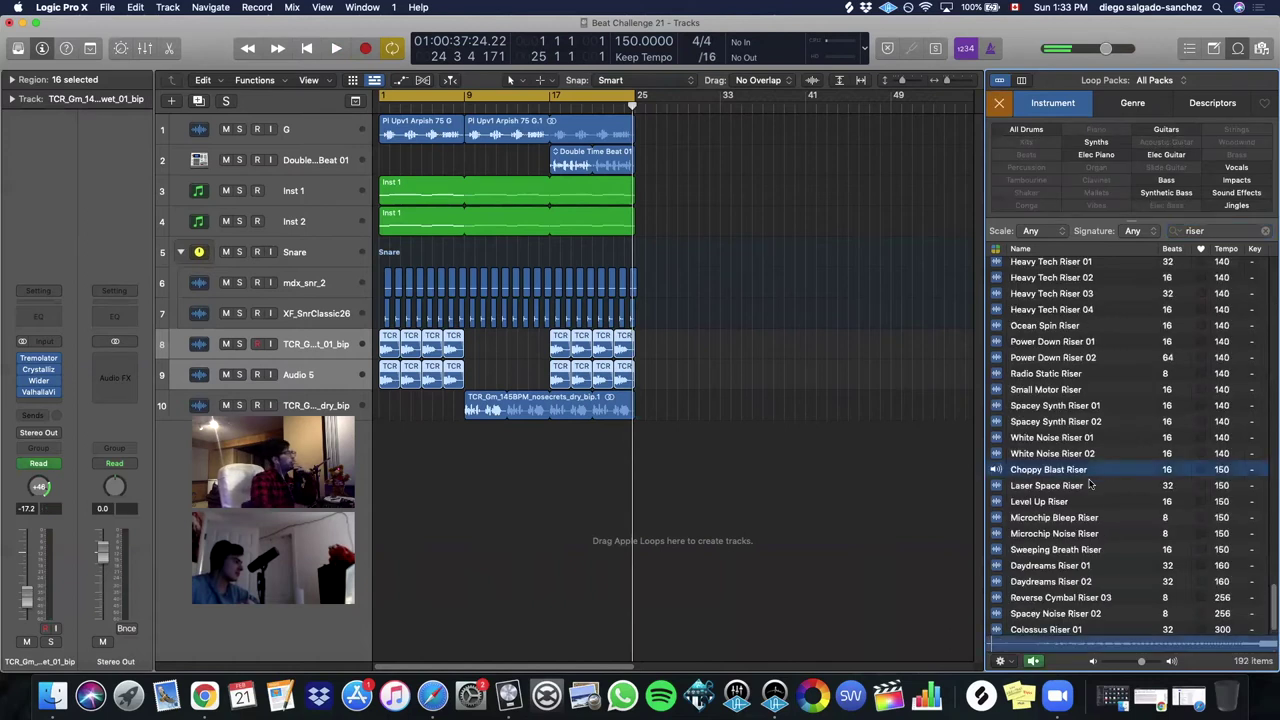
{"action": "left_click_drag", "start_coordinate": [1120, 469], "coordinate": [598, 491]}
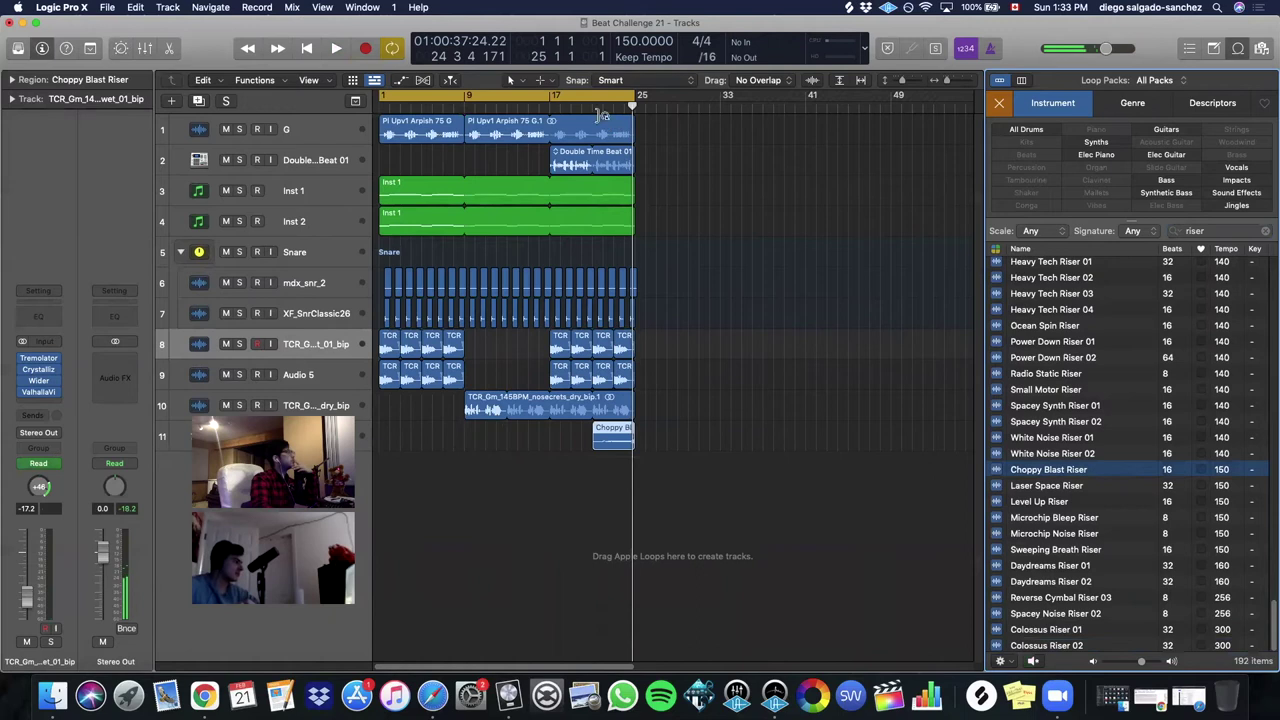
{"action": "key", "text": "space"}
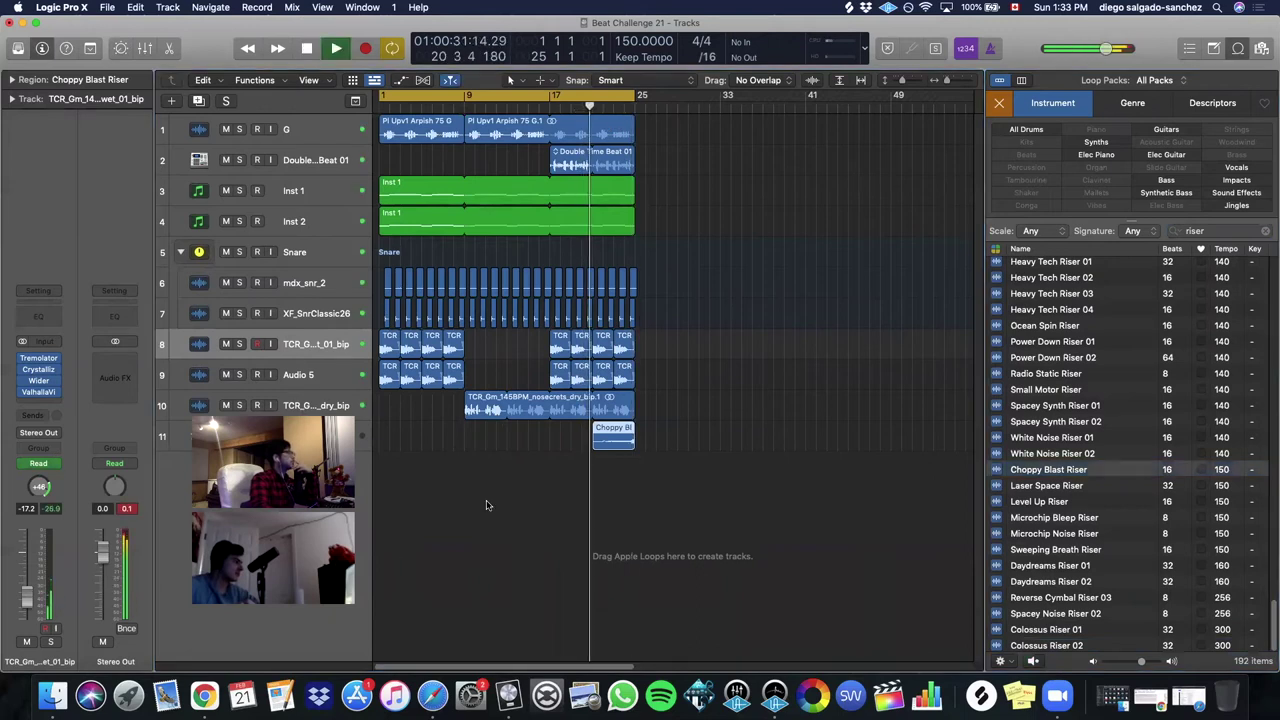
- Lower the Choppy Blast Riser track to -9.8 dB and set its pan control to Stereo Pan
{"action": "left_click", "coordinate": [262, 437]}
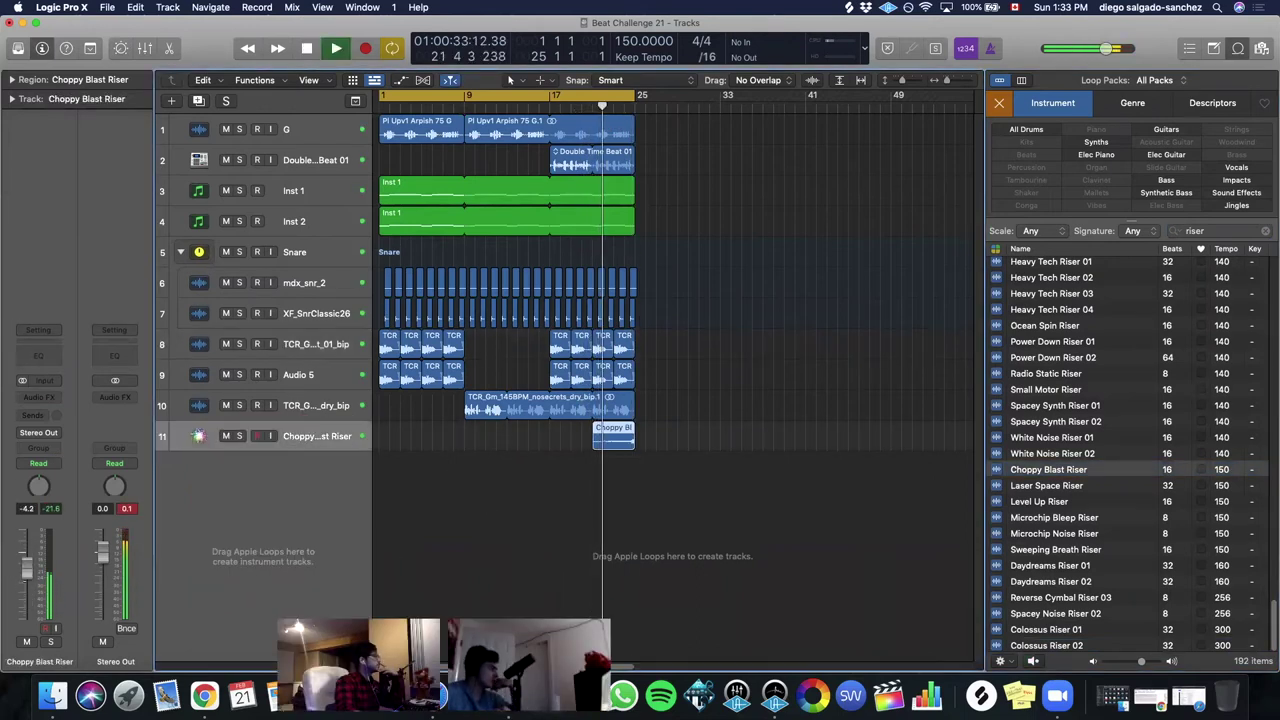
{"action": "right_click", "coordinate": [36, 490]}
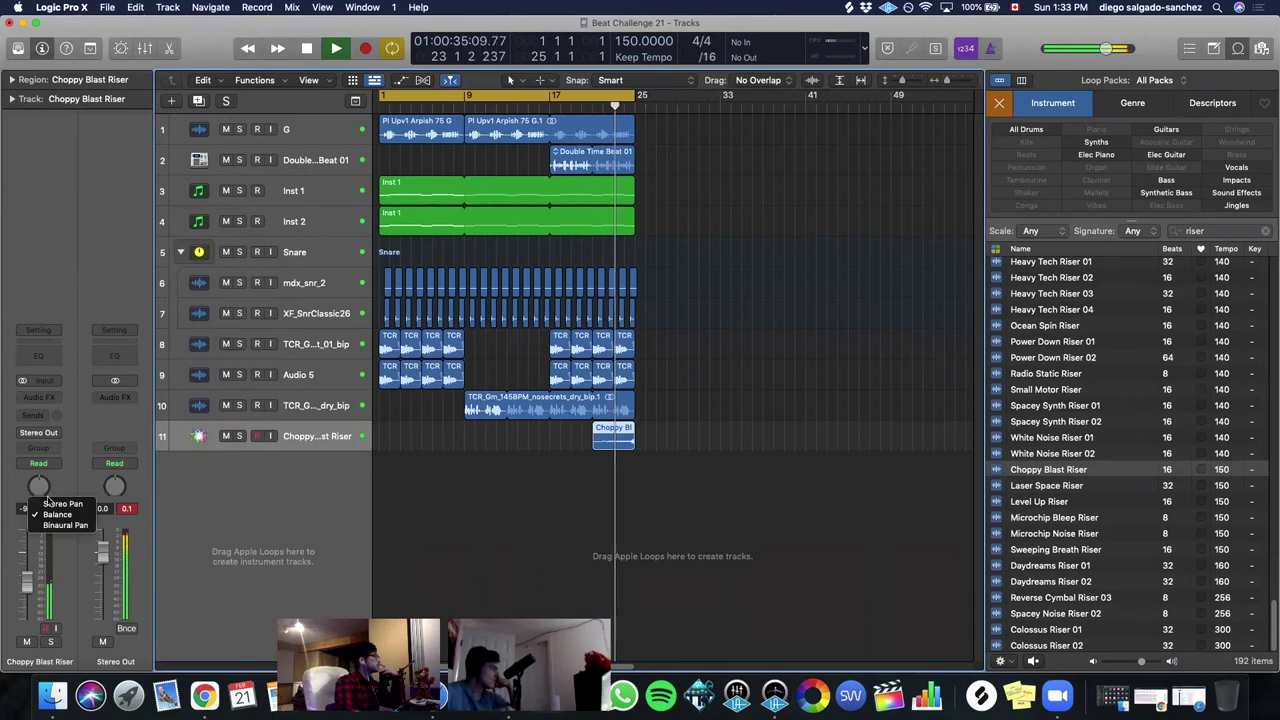
{"action": "left_click", "coordinate": [54, 504]}
- Insert Tremolator on the Choppy Blast Riser track with the DanElectro (MIDI) preset and raise the track volume to -5.9 dB
{"action": "left_click", "coordinate": [42, 398]}
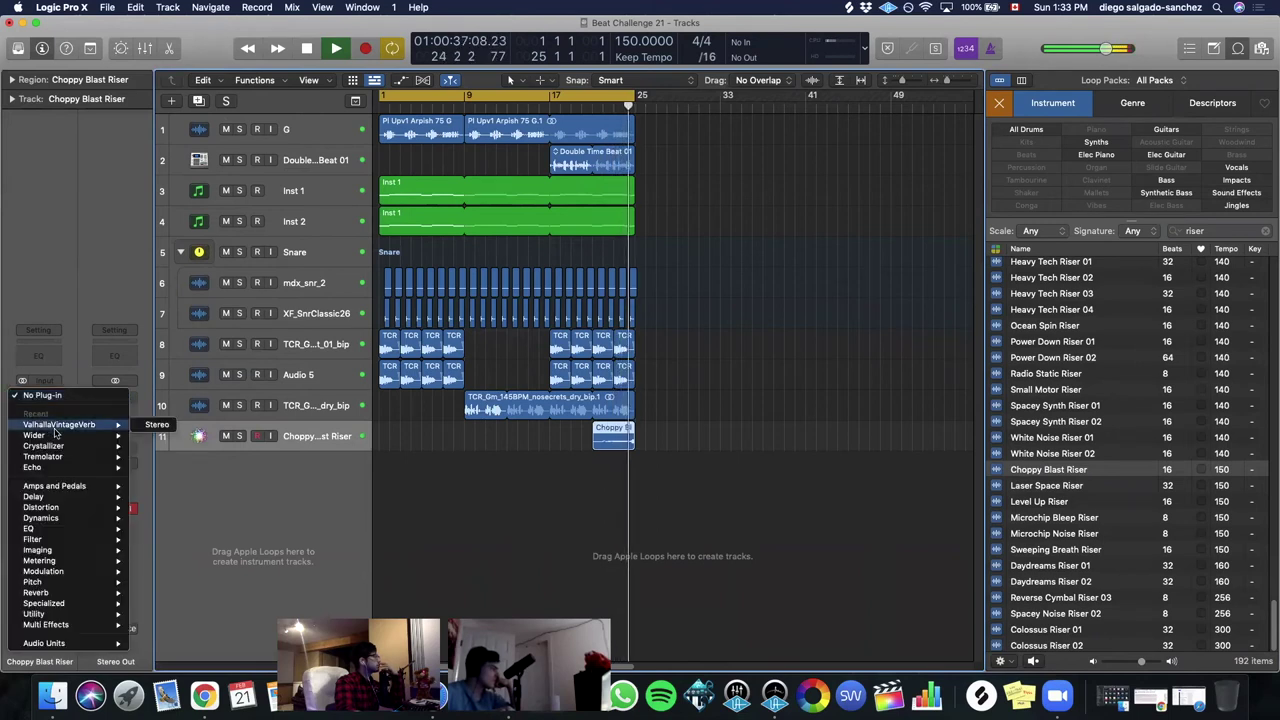
{"action": "mouse_move", "coordinate": [70, 458]}
{"action": "left_click", "coordinate": [156, 457]}
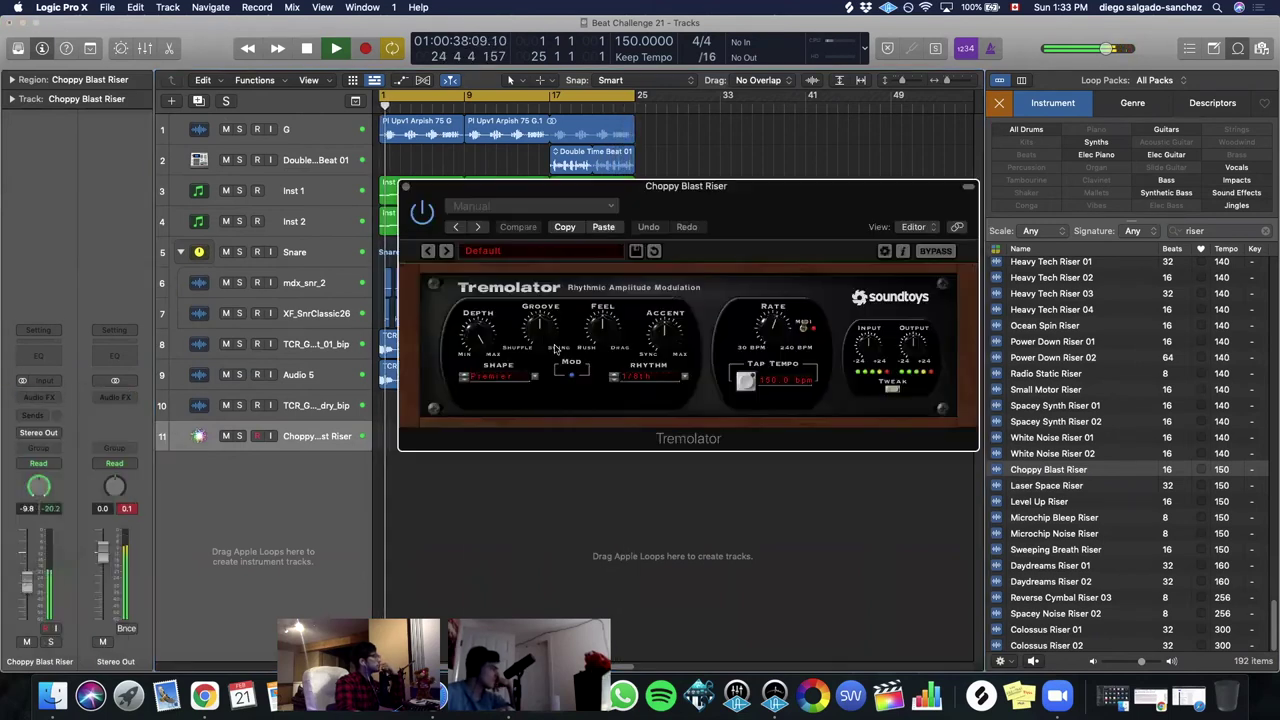
{"action": "left_click", "coordinate": [571, 107]}
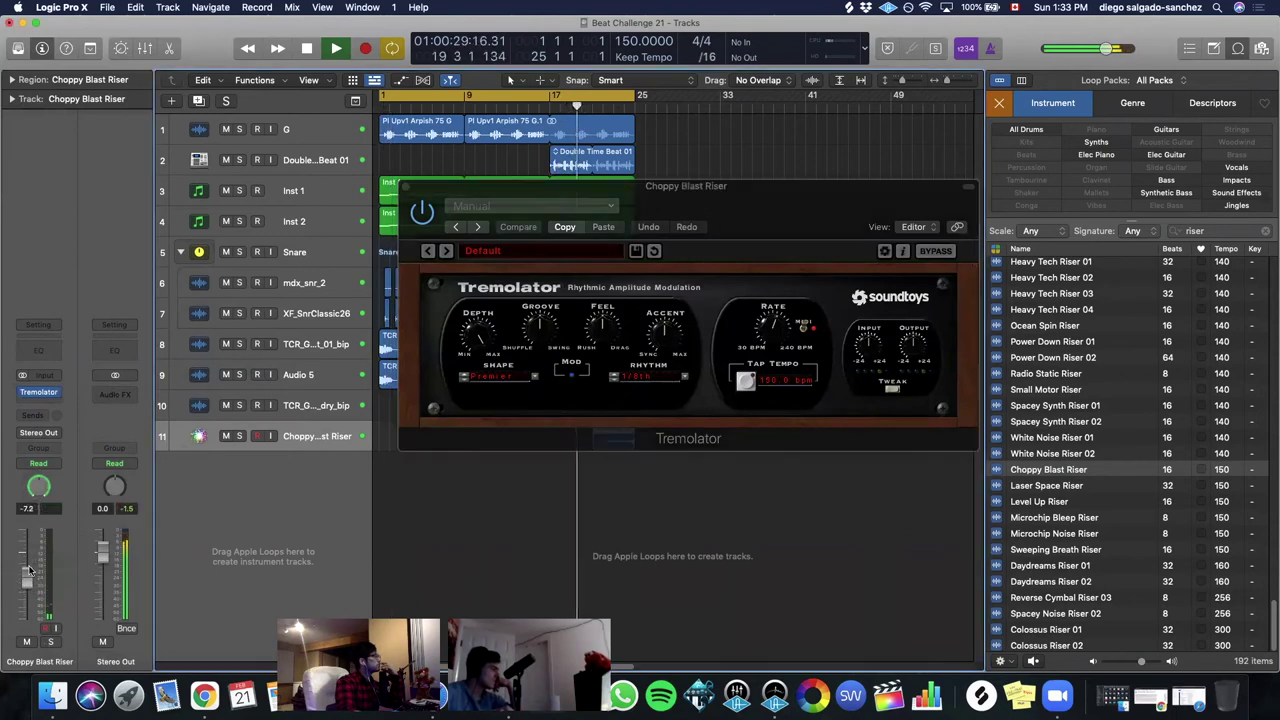
{"action": "left_click", "coordinate": [448, 254]}
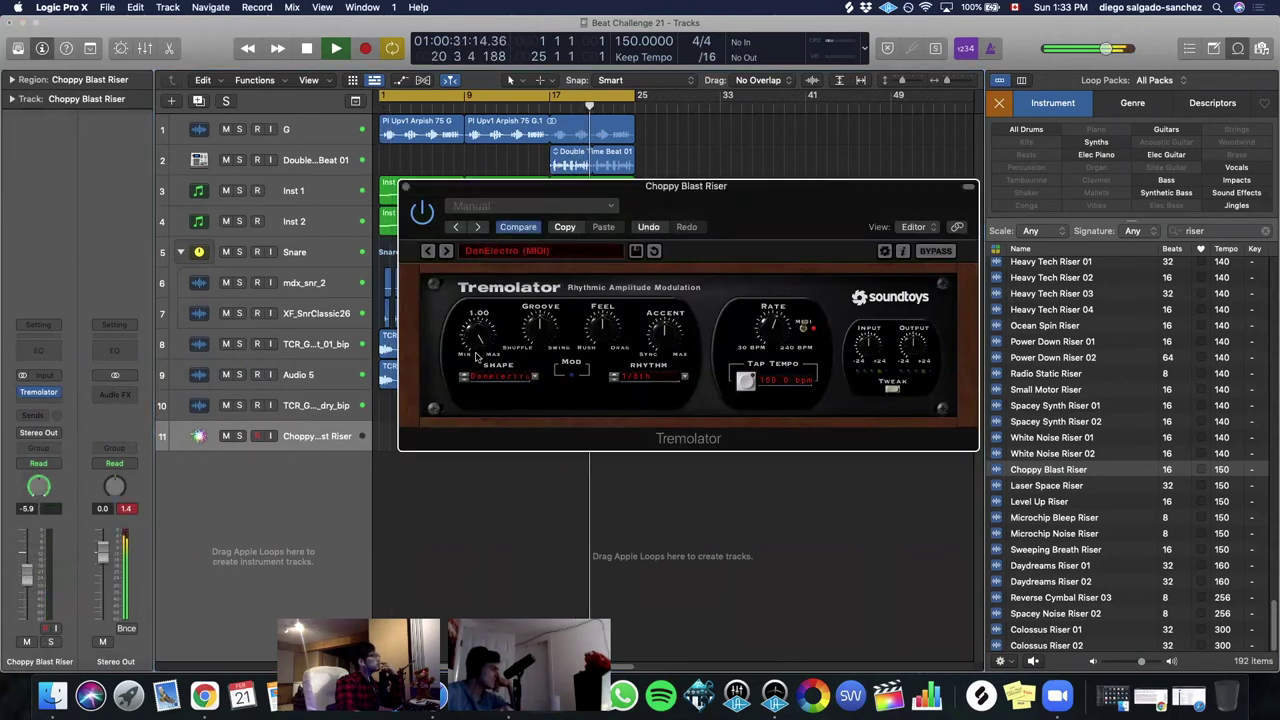
{"action": "left_click", "coordinate": [406, 188]}
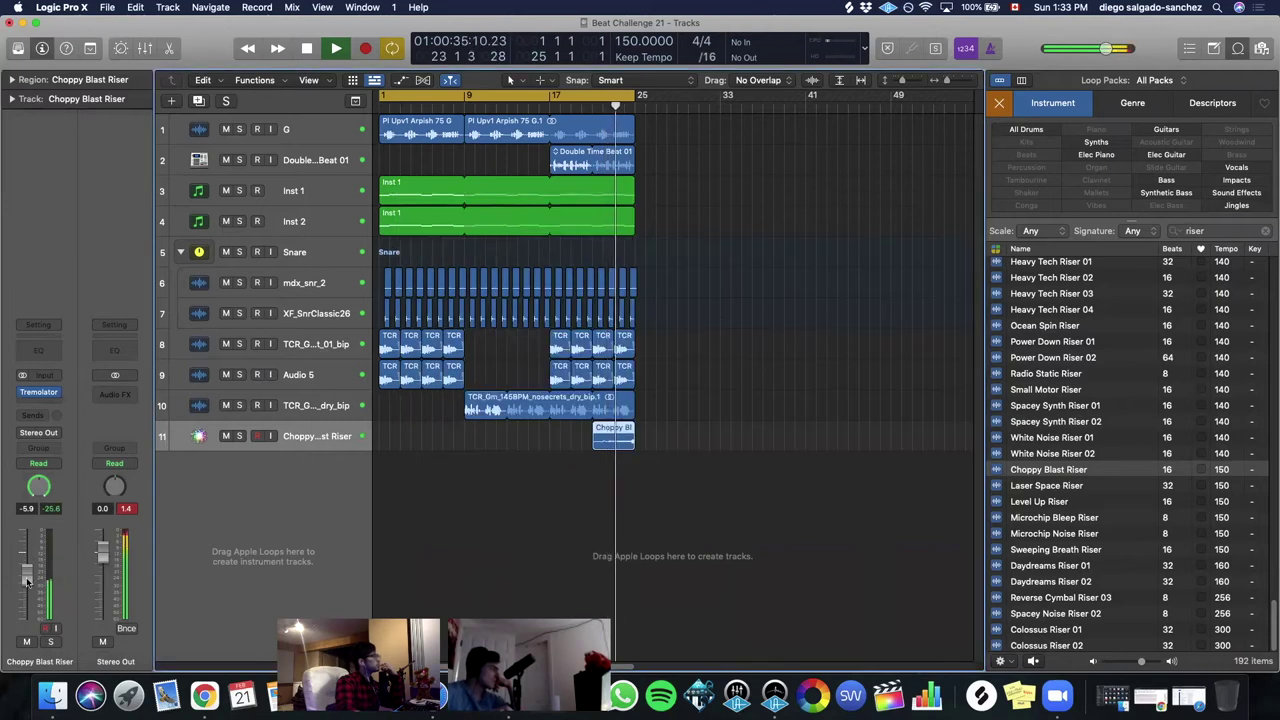
- Raise the Choppy Blast Riser track to -3.0 dB, stop playback and turn off cycle mode
{"action": "left_click_drag", "start_coordinate": [28, 577], "coordinate": [35, 563]}
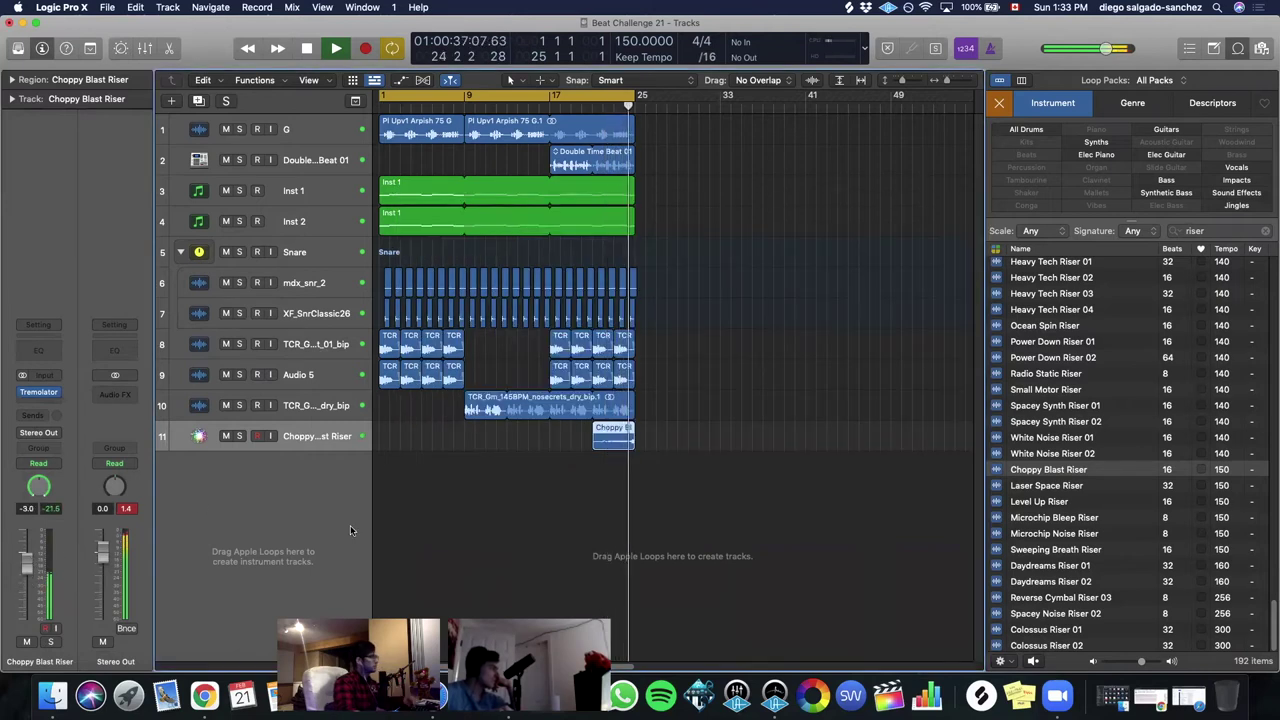
{"action": "key", "text": "space"}
{"action": "key", "text": "c"}
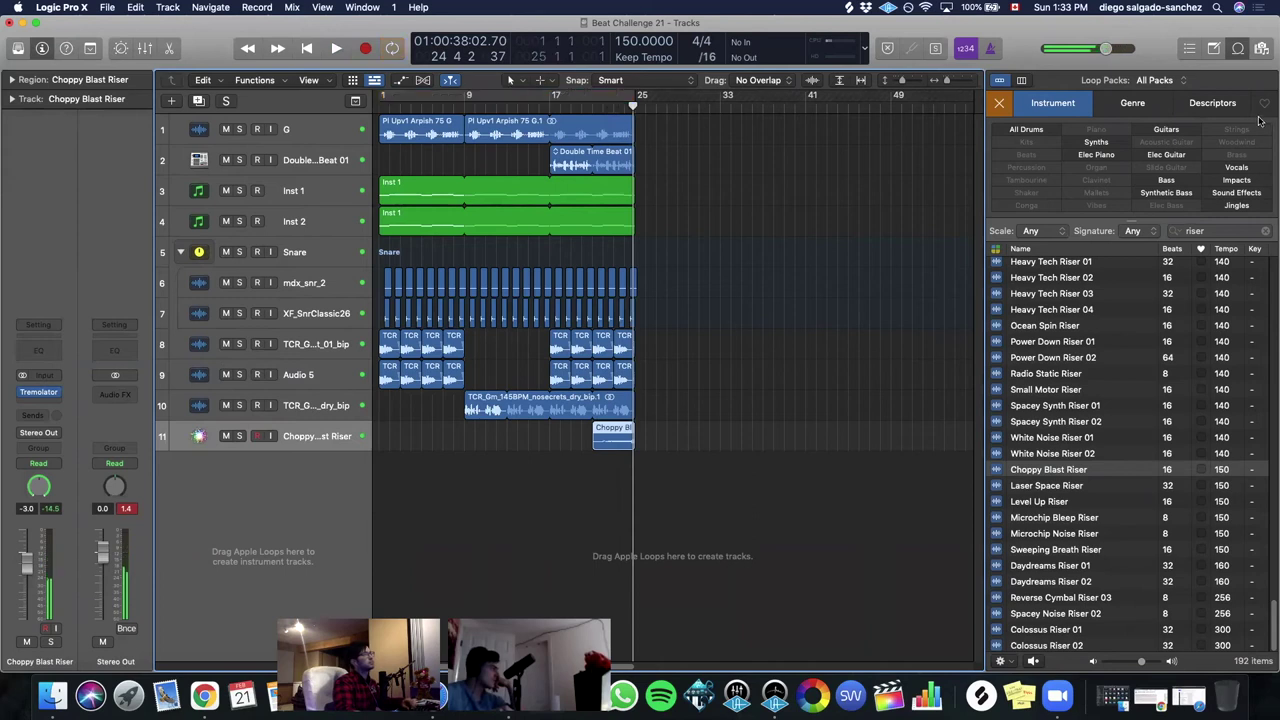
- Place KSHMR_Sub_Drop_01.wav from the Sounds of KSHMR Sub_Drops folder on a new track at bar 25
{"action": "left_click", "coordinate": [1262, 52]}
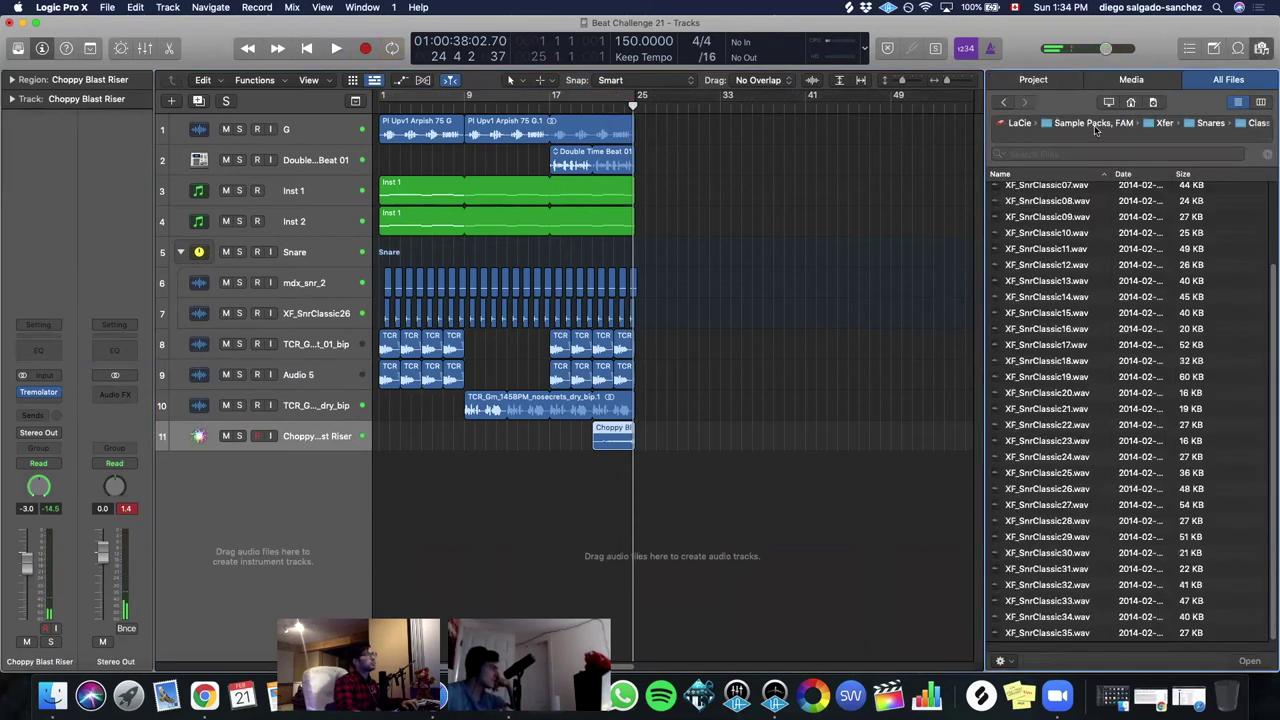
{"action": "left_click", "coordinate": [1090, 124]}
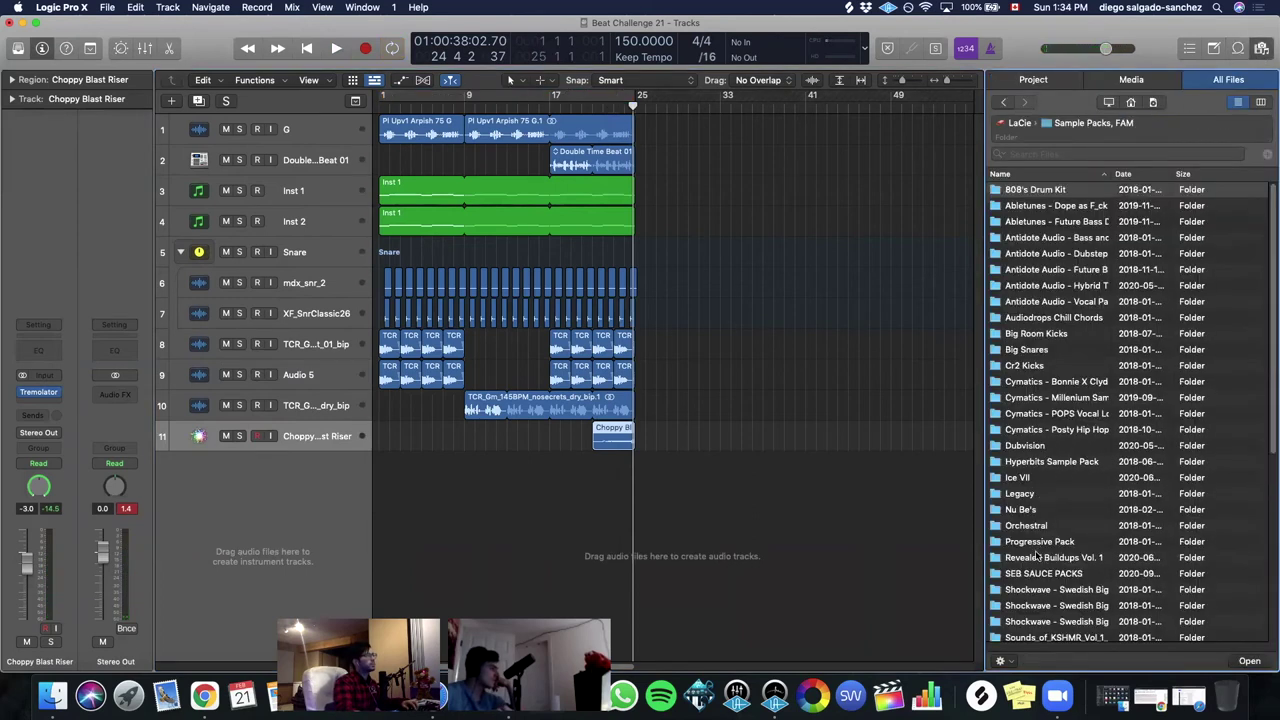
{"action": "scroll", "coordinate": [1037, 555], "scroll_direction": "down", "scroll_amount": 5}
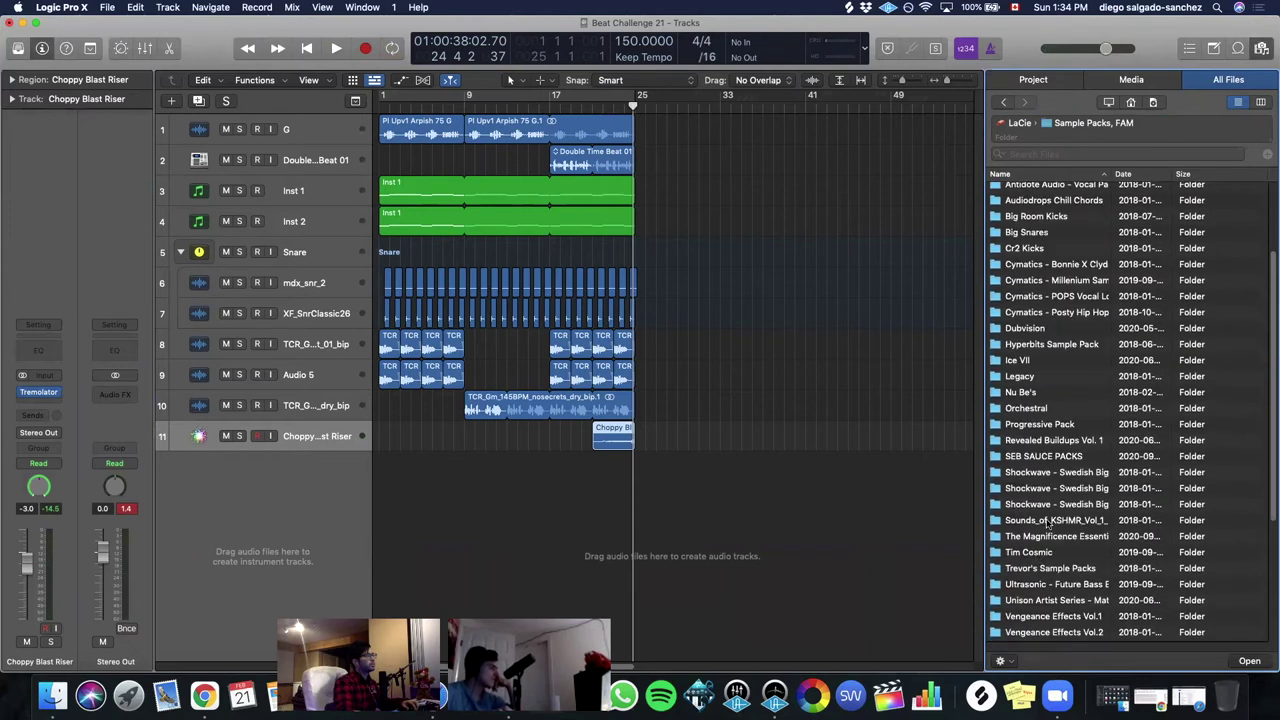
{"action": "double_click", "coordinate": [1048, 520]}
{"action": "double_click", "coordinate": [1030, 238]}
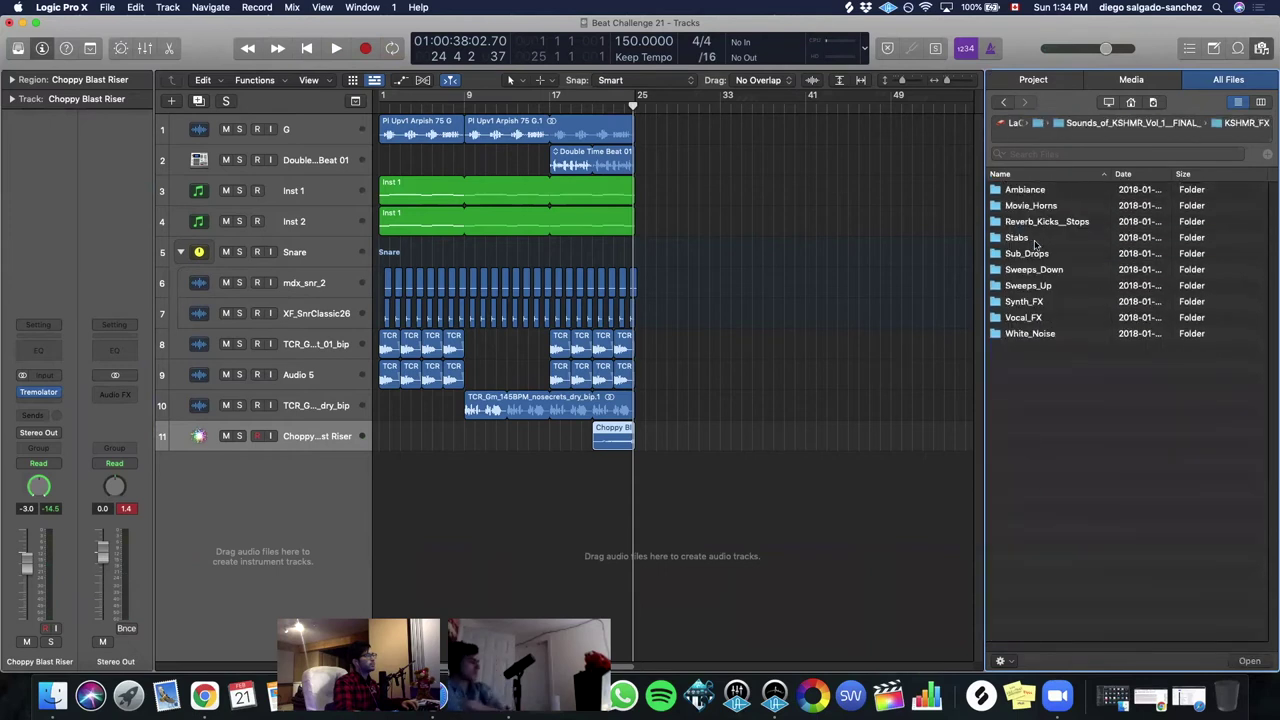
{"action": "double_click", "coordinate": [1027, 286]}
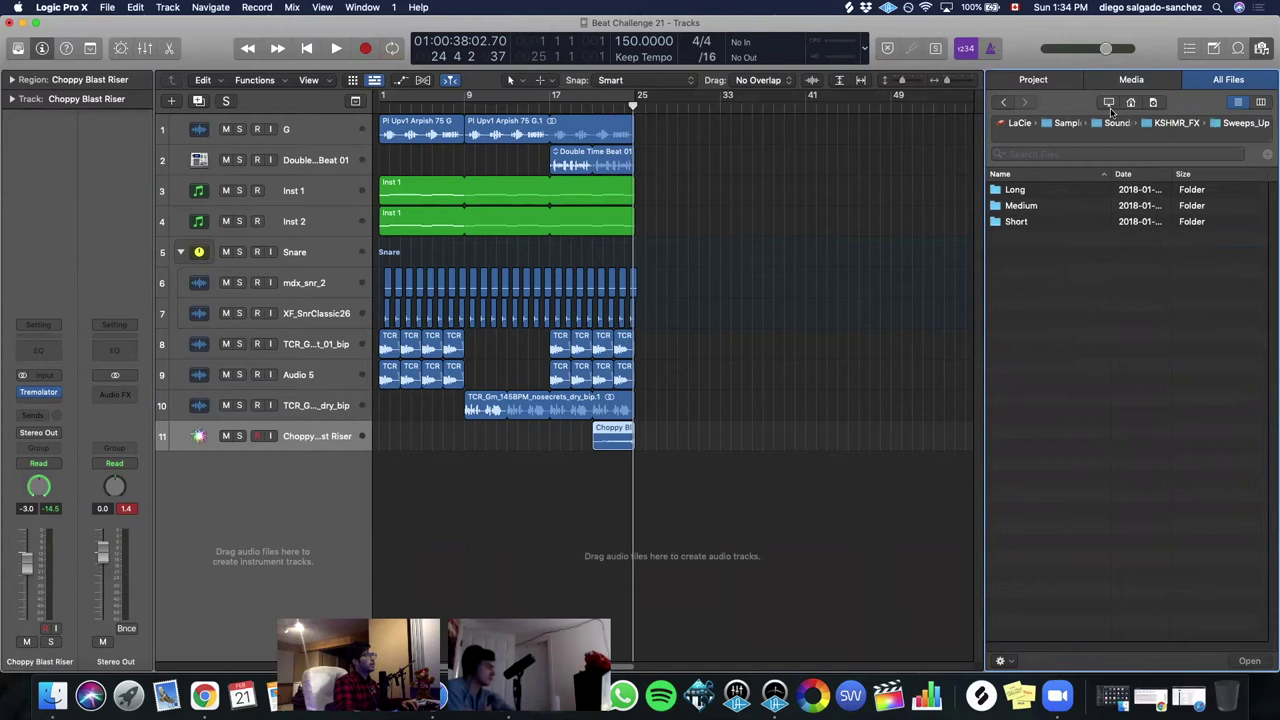
{"action": "left_click", "coordinate": [1005, 103]}
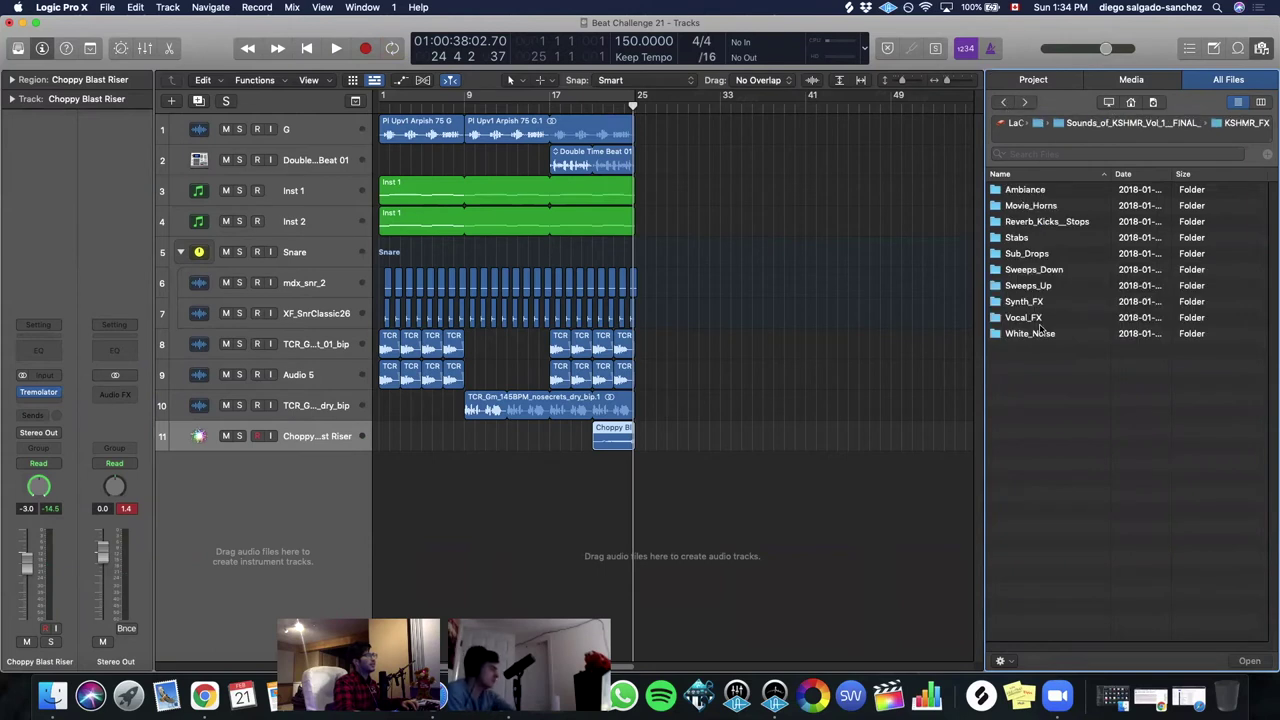
{"action": "double_click", "coordinate": [1027, 254]}
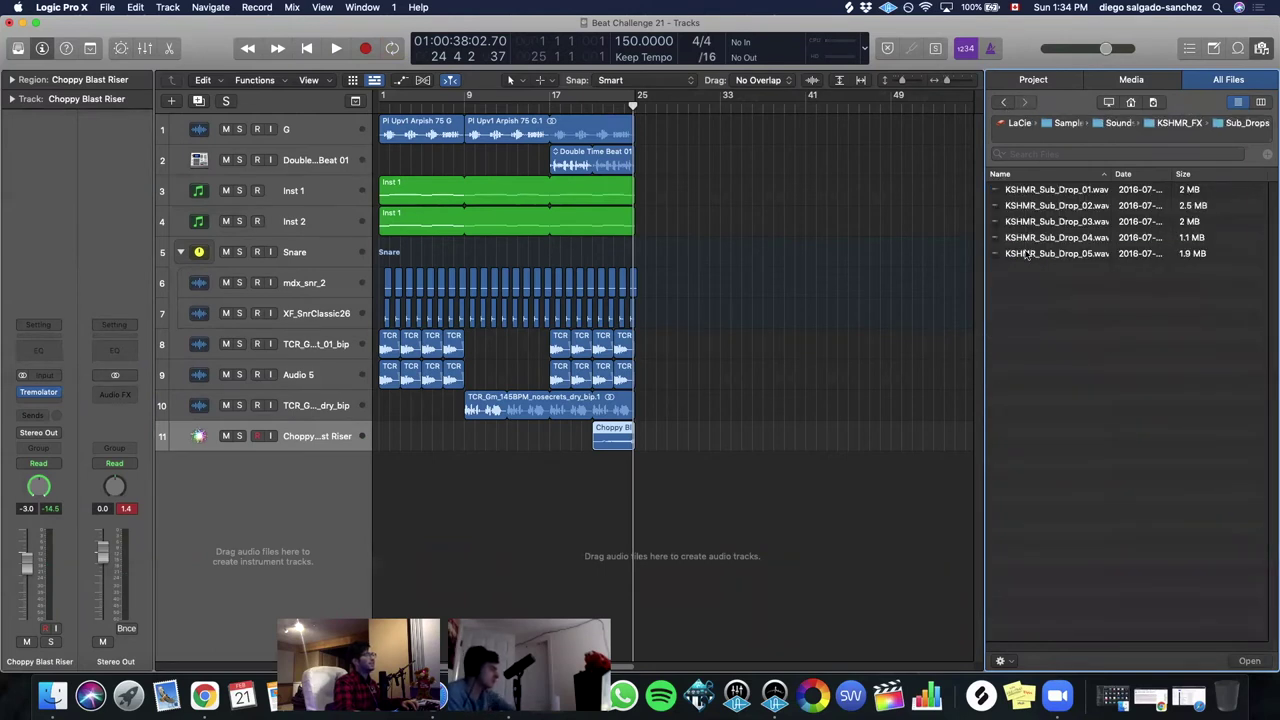
{"action": "left_click_drag", "start_coordinate": [1065, 190], "coordinate": [634, 467]}
- Insert Tremolator on the KSHMR_Sub_Drop_01 track, audition it during playback and close the plug-in window
{"action": "key", "text": "space"}
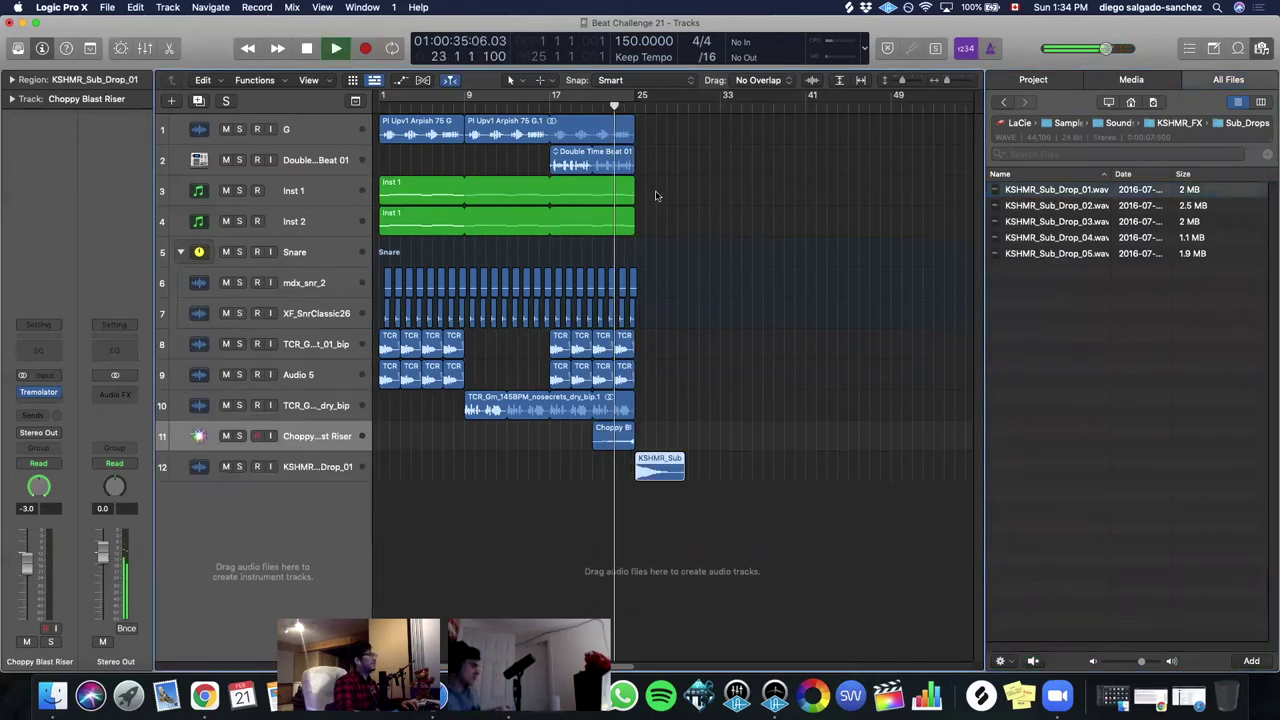
{"action": "left_click", "coordinate": [40, 398]}
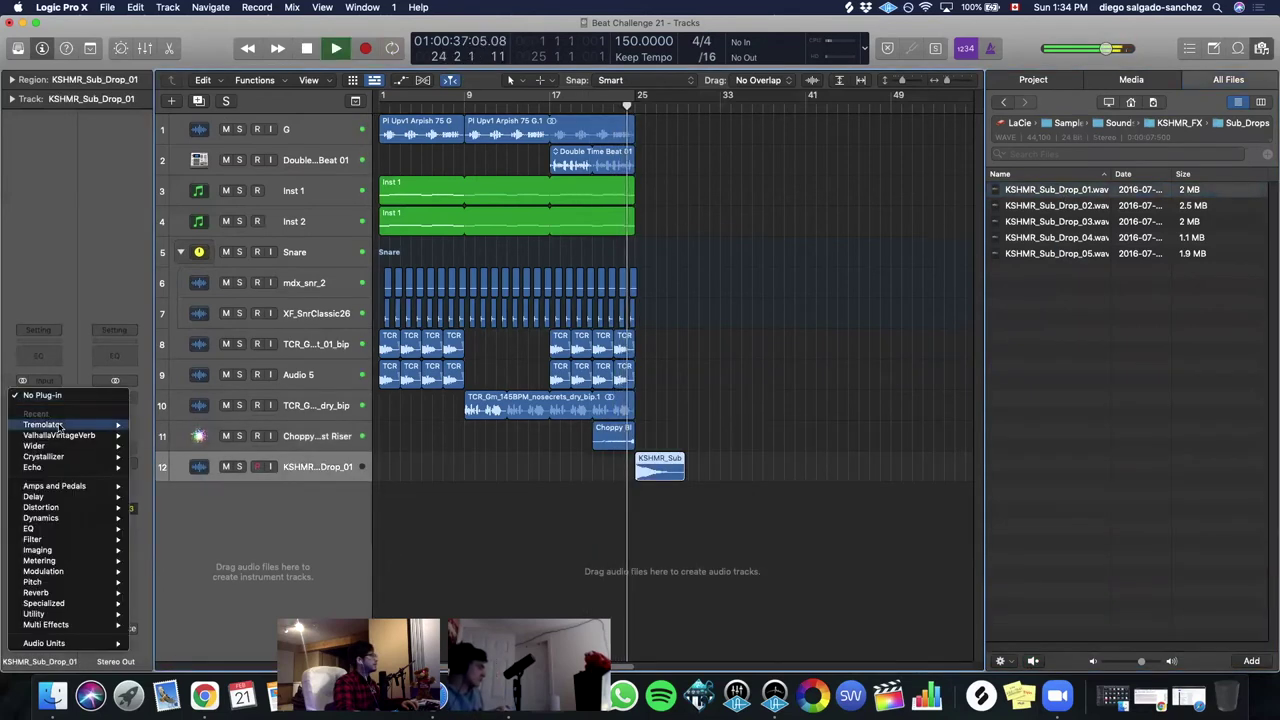
{"action": "left_click", "coordinate": [508, 382]}
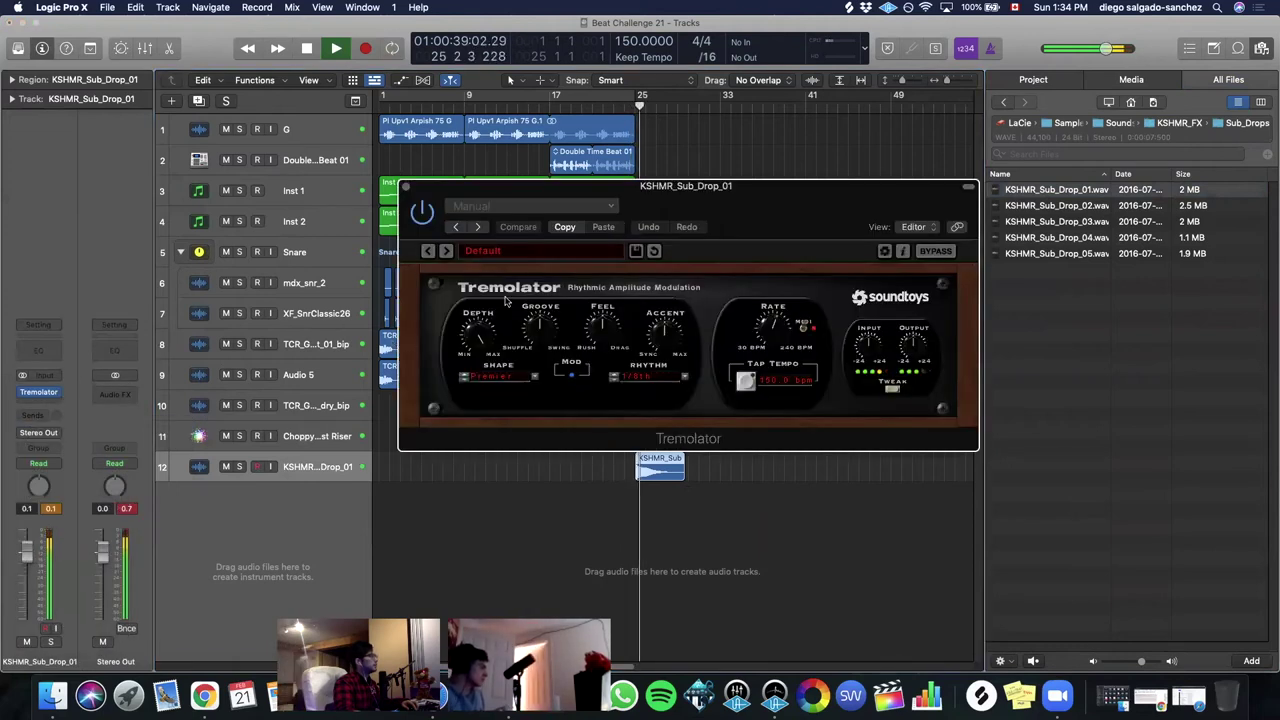
{"action": "left_click", "coordinate": [625, 105]}
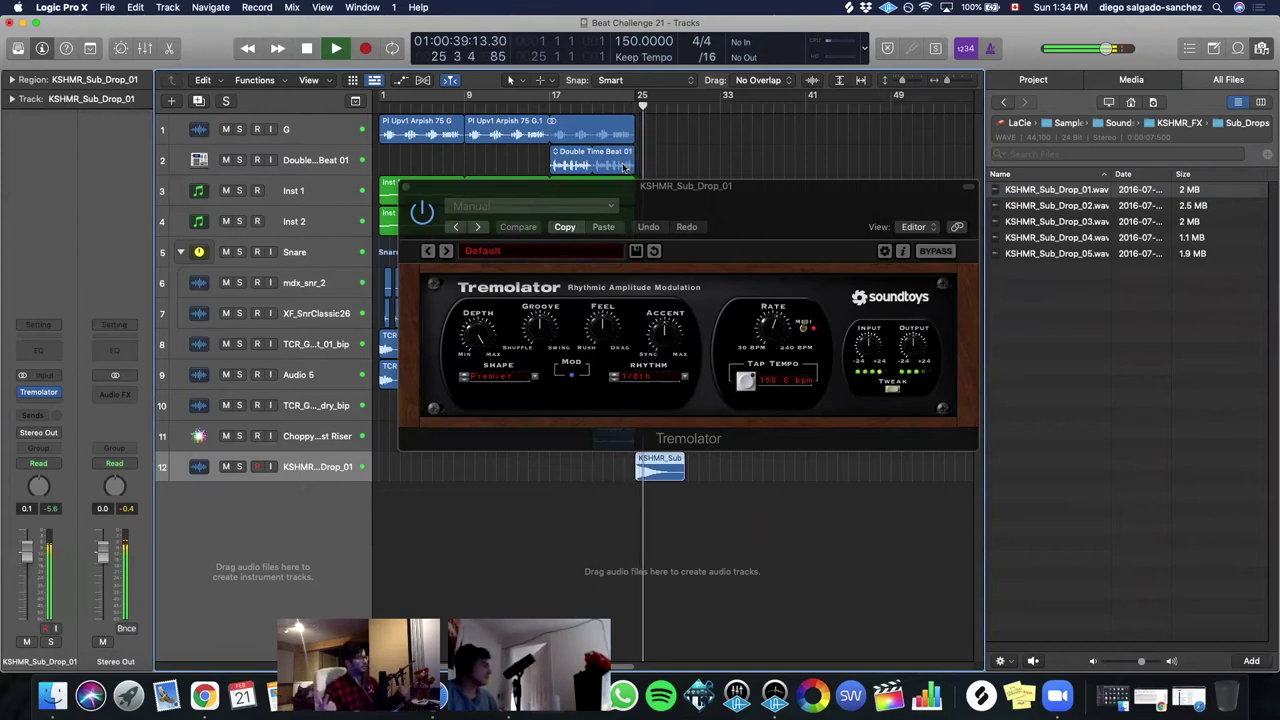
{"action": "key", "text": "space"}
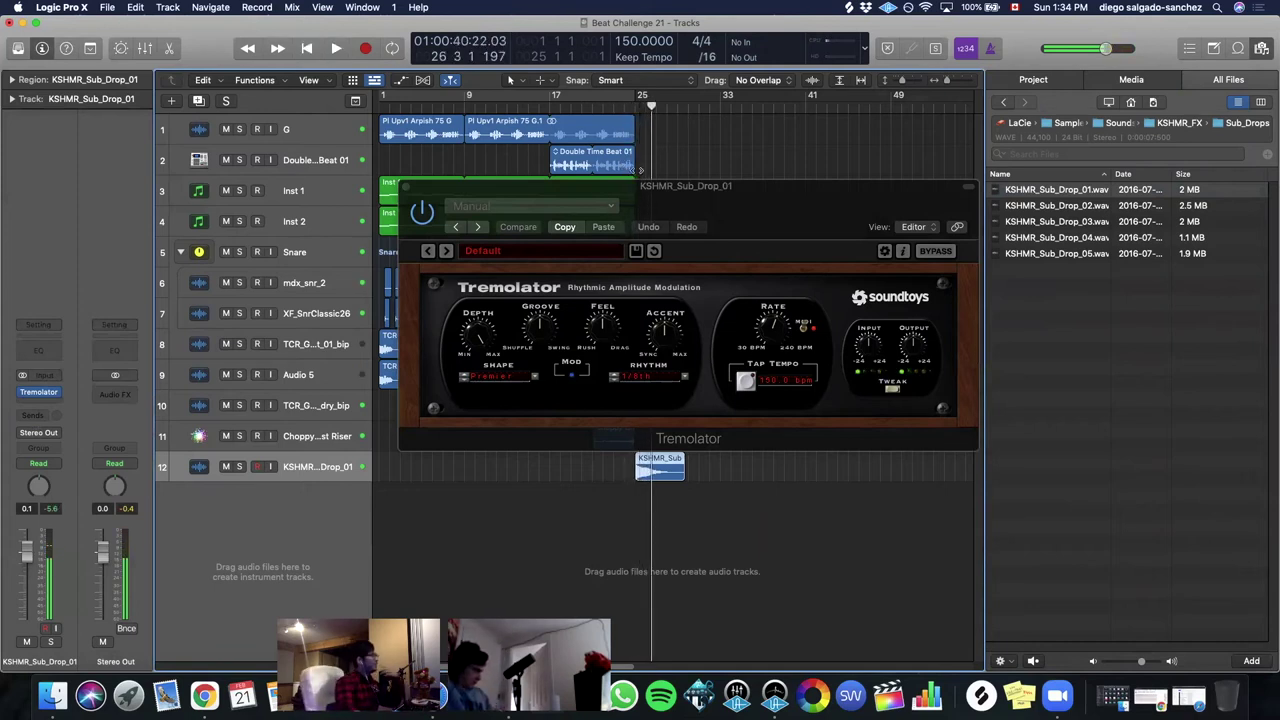
{"action": "left_click_drag", "start_coordinate": [750, 224], "coordinate": [670, 240]}
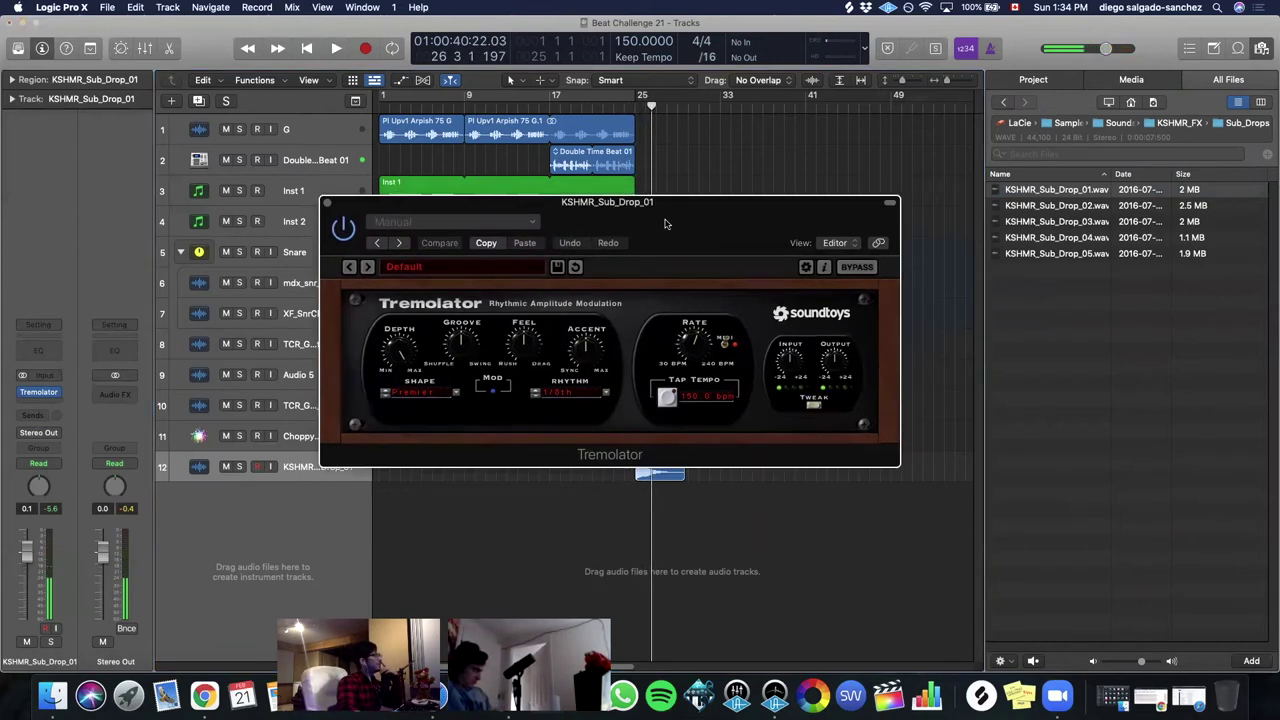
{"action": "left_click", "coordinate": [324, 204]}
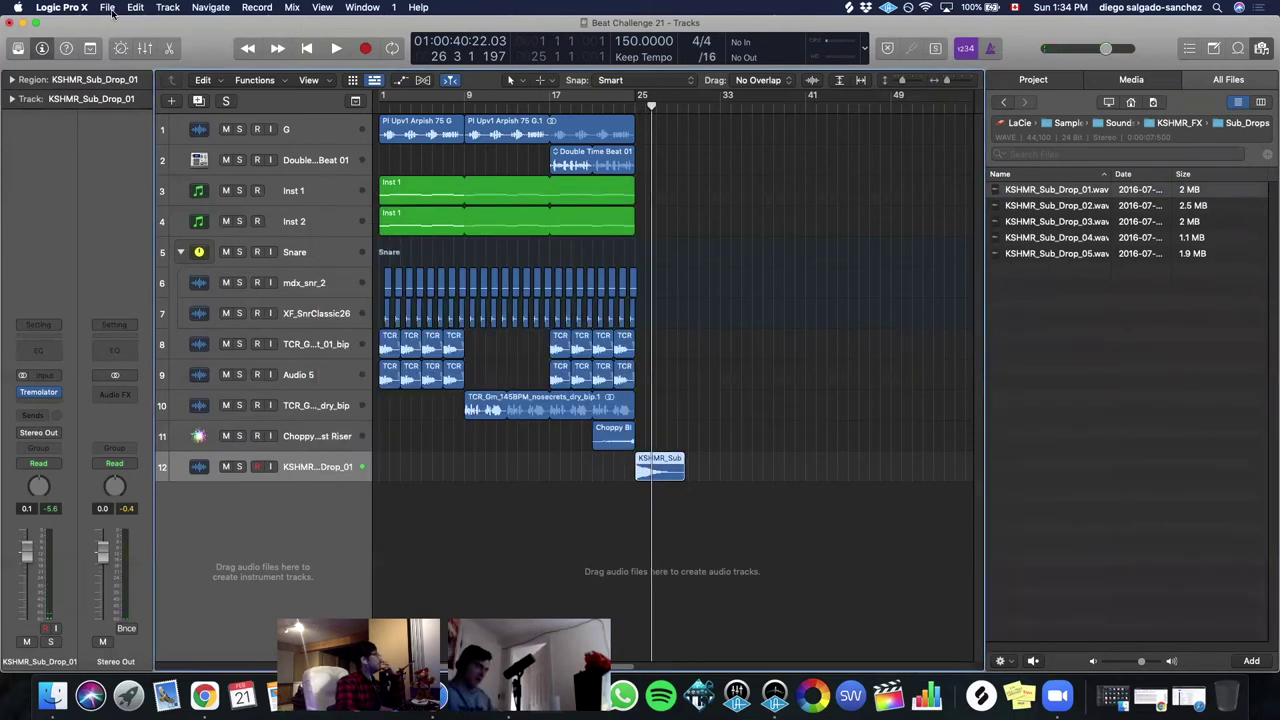
- Save the project and play it from about bar 22 into the sub drop
{"action": "left_click", "coordinate": [109, 8]}
{"action": "left_click", "coordinate": [120, 109]}
{"action": "left_click", "coordinate": [603, 106]}
{"action": "key", "text": "space"}
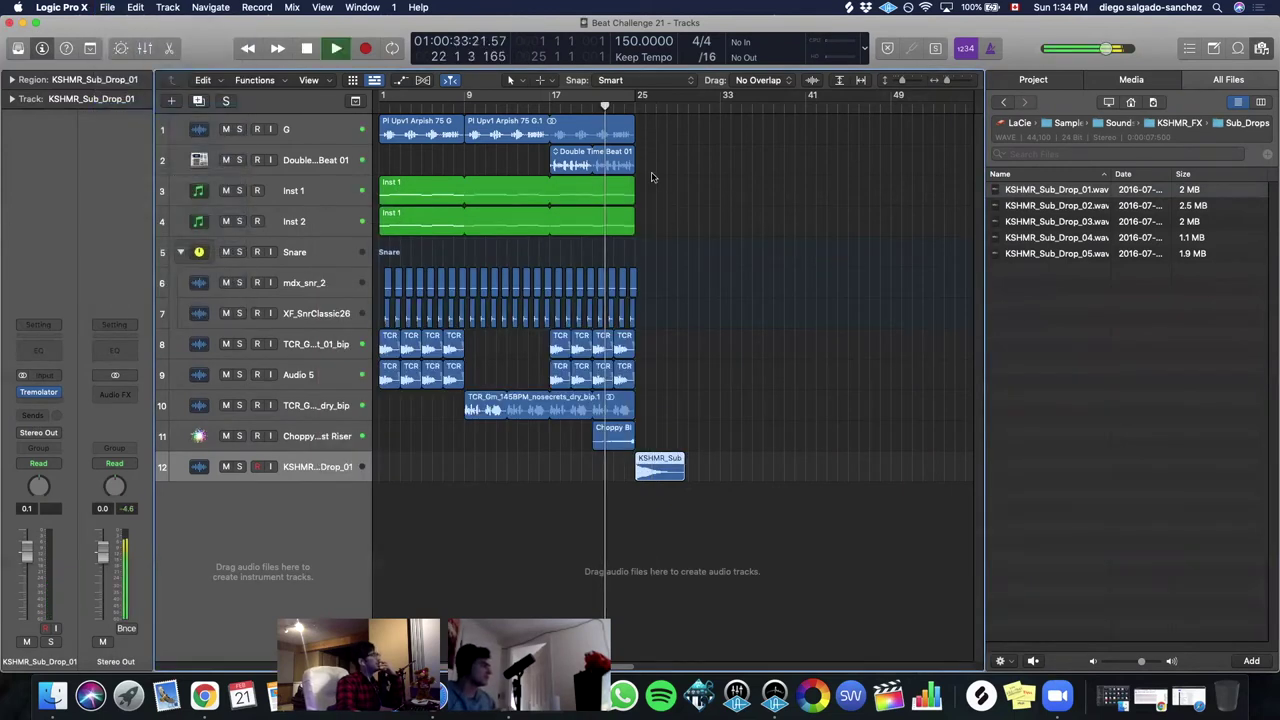
- Stop playback and place Clean_Downsweep.aif from the KSHMR_FX Sweeps_Down folder on a new track at bar 25
{"action": "left_click", "coordinate": [1176, 123]}
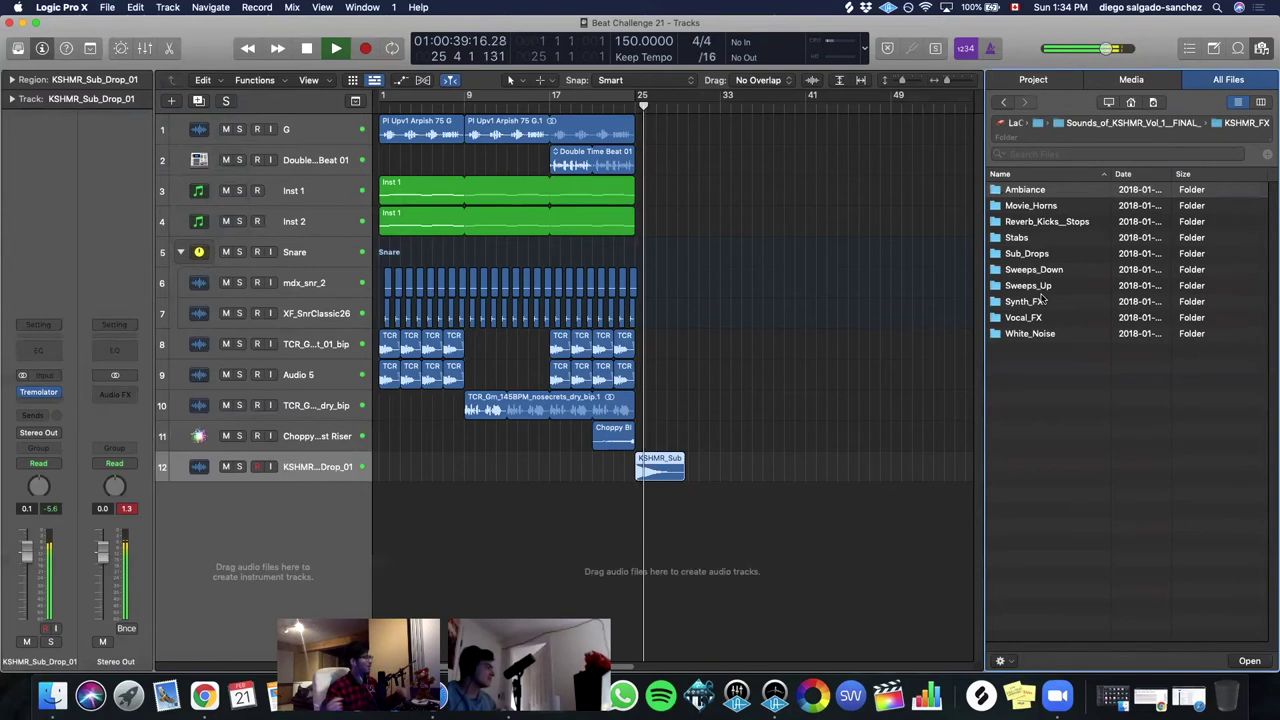
{"action": "key", "text": "space"}
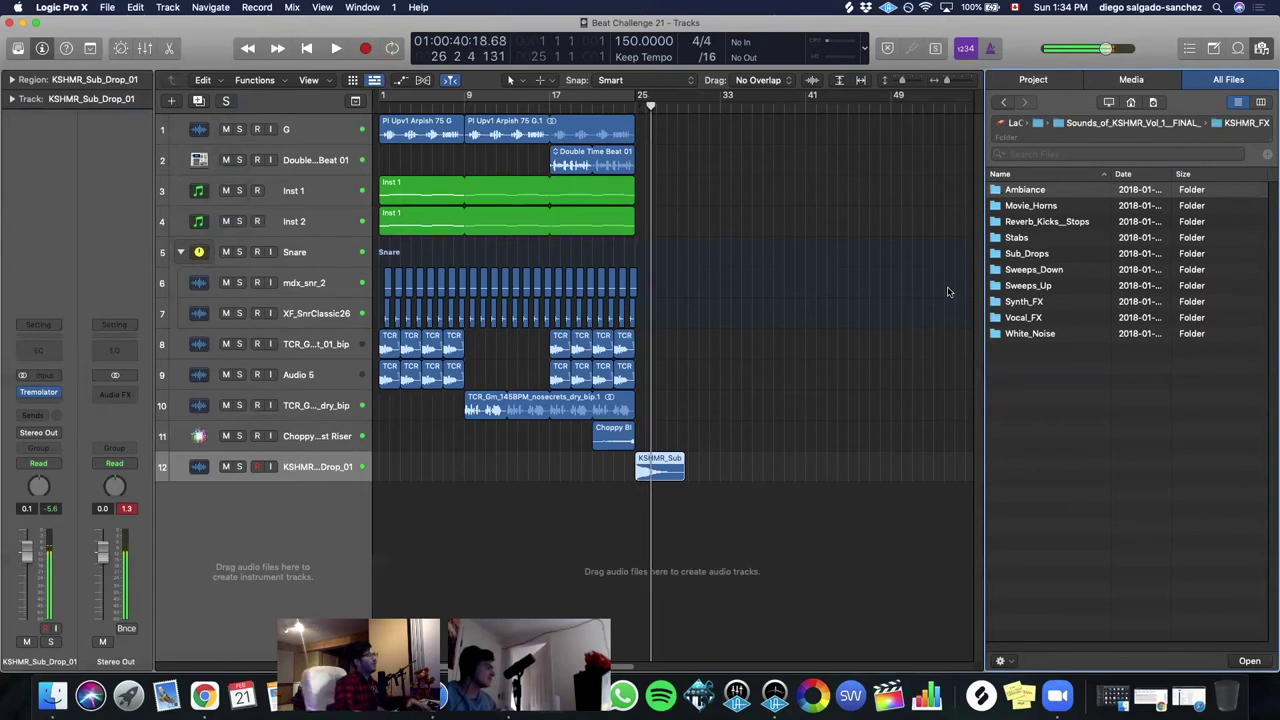
{"action": "left_click", "coordinate": [1018, 222]}
{"action": "double_click", "coordinate": [1034, 269]}
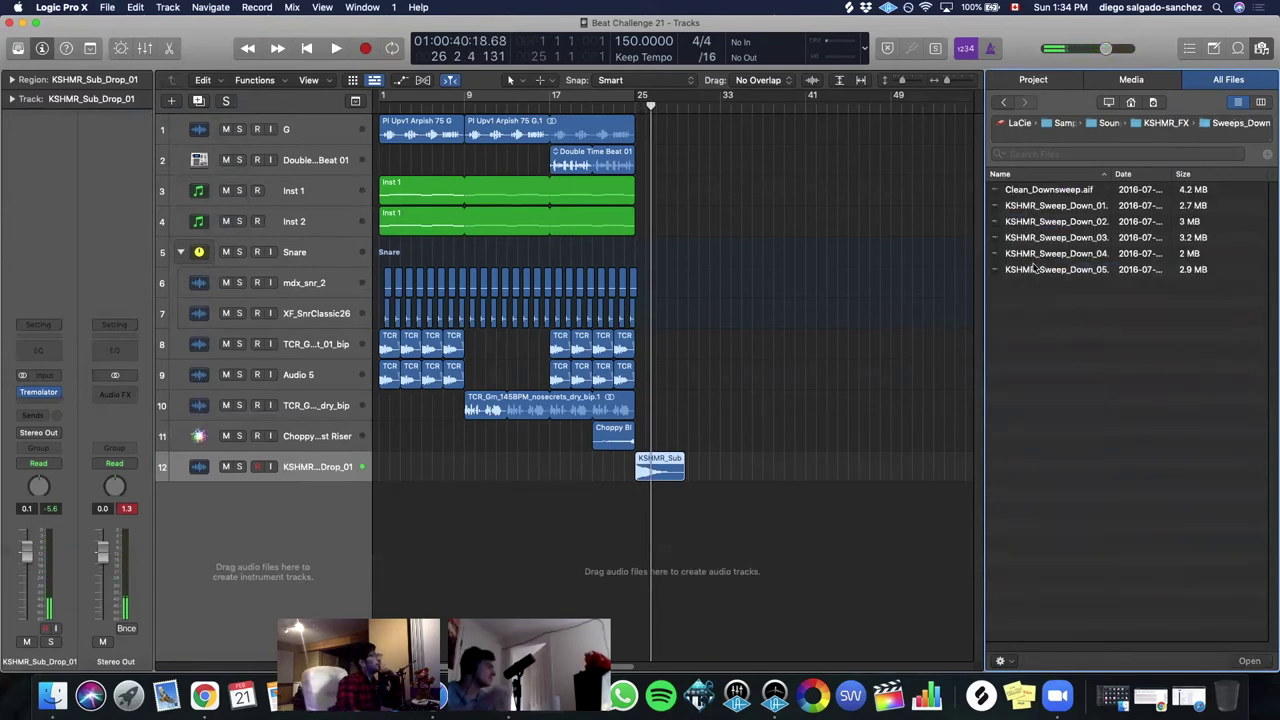
{"action": "left_click", "coordinate": [1048, 190]}
{"action": "left_click_drag", "start_coordinate": [1050, 190], "coordinate": [640, 497]}
{"action": "left_click", "coordinate": [612, 109]}
- Lower the Clean_Downsweep track to -14.4 dB, insert Tremolator on it and adjust its Depth during playback
{"action": "left_click", "coordinate": [172, 507]}
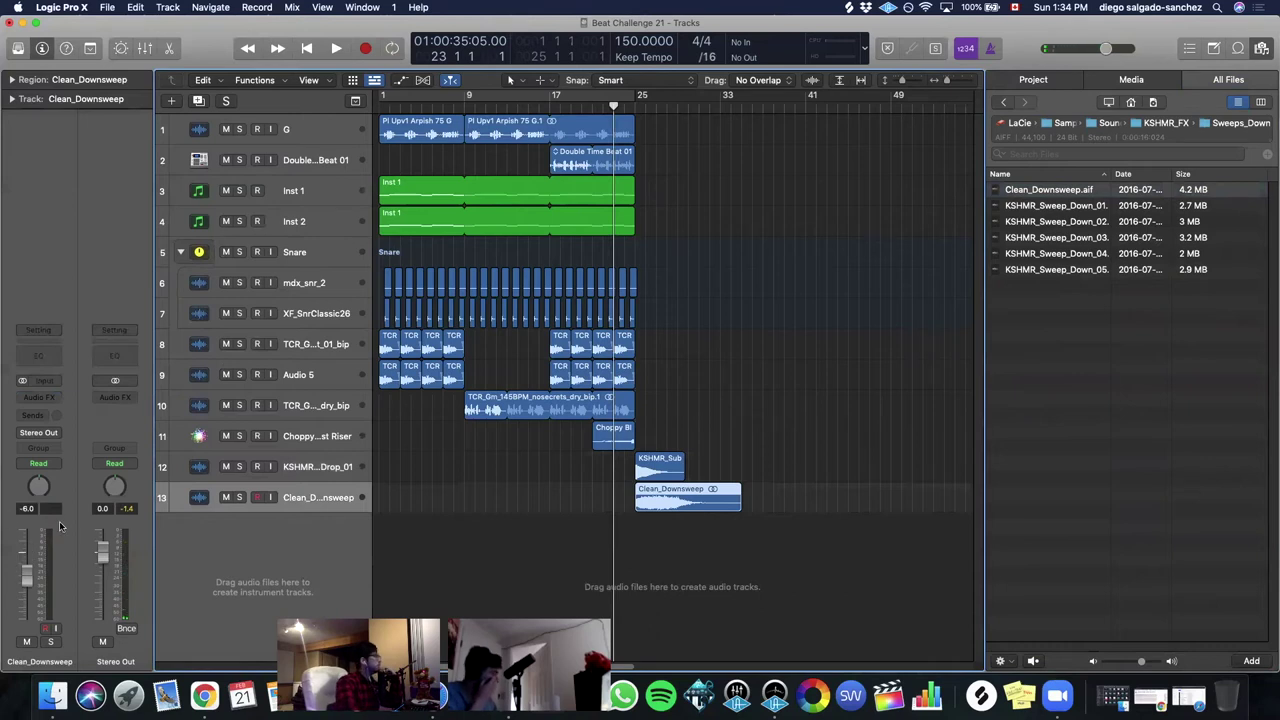
{"action": "left_click", "coordinate": [39, 397]}
{"action": "mouse_move", "coordinate": [65, 426]}
{"action": "left_click", "coordinate": [155, 425]}
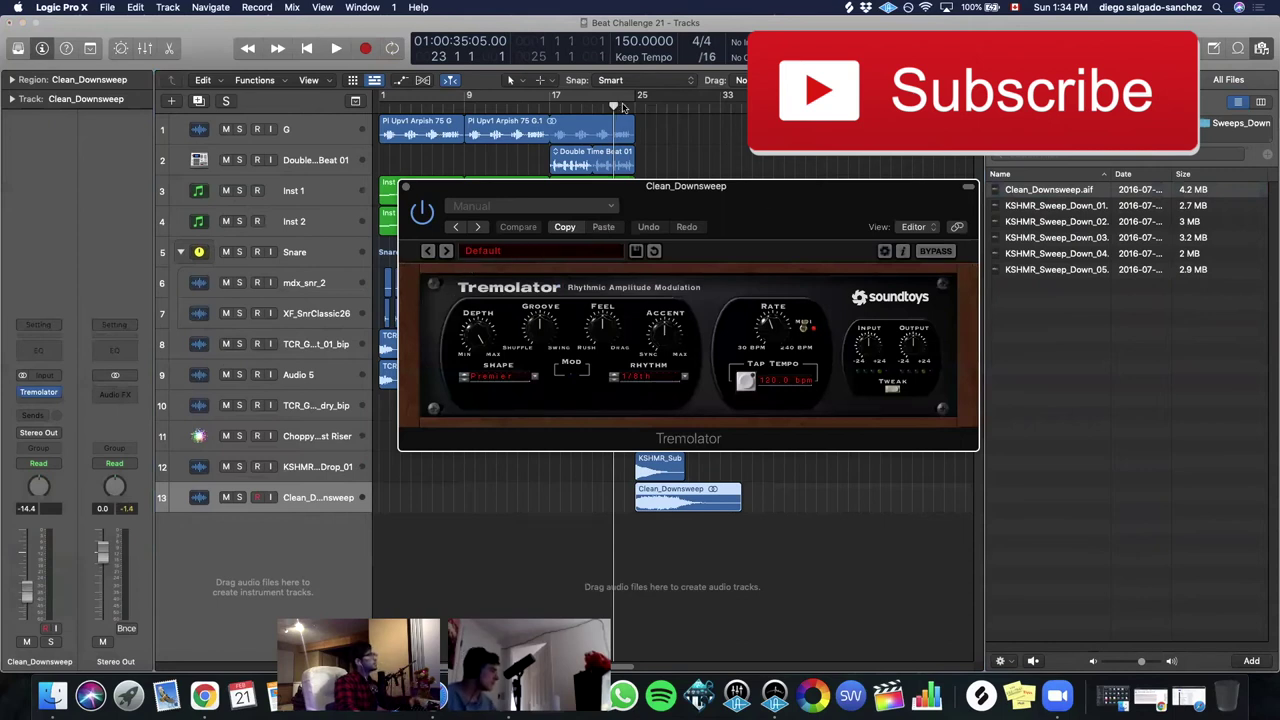
{"action": "double_click", "coordinate": [622, 107]}
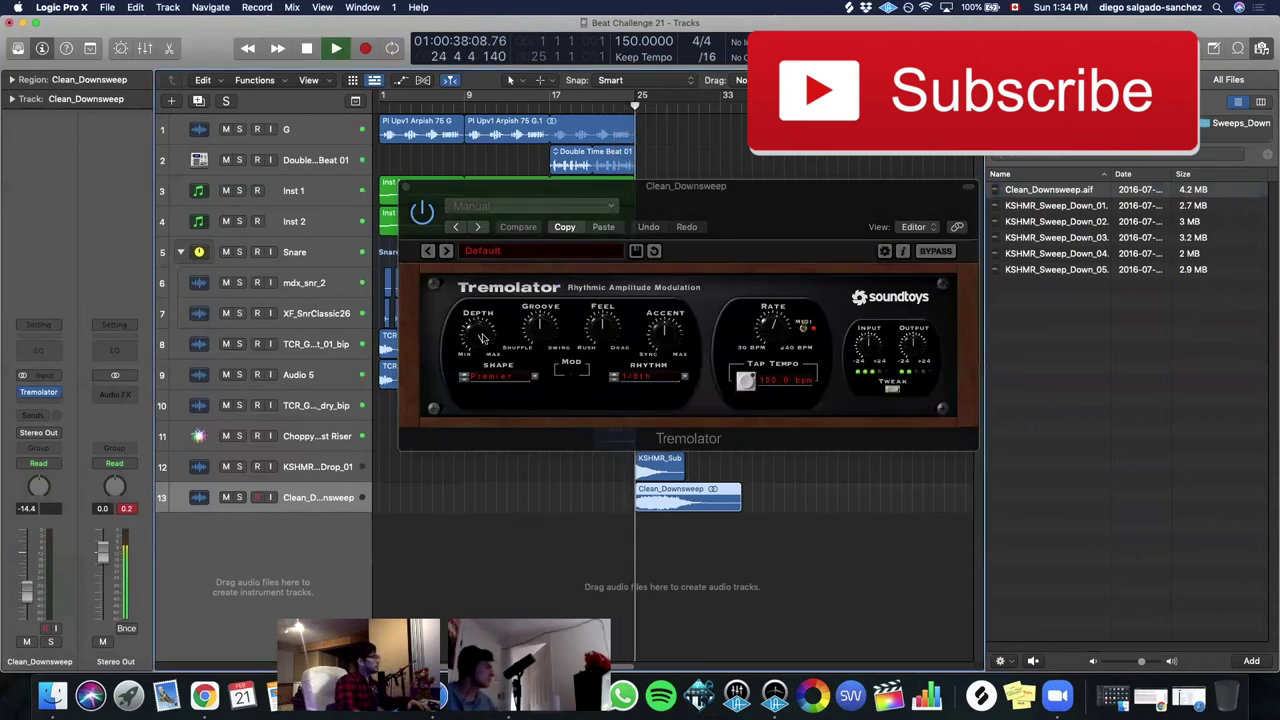
{"action": "left_click_drag", "start_coordinate": [481, 338], "coordinate": [481, 343]}
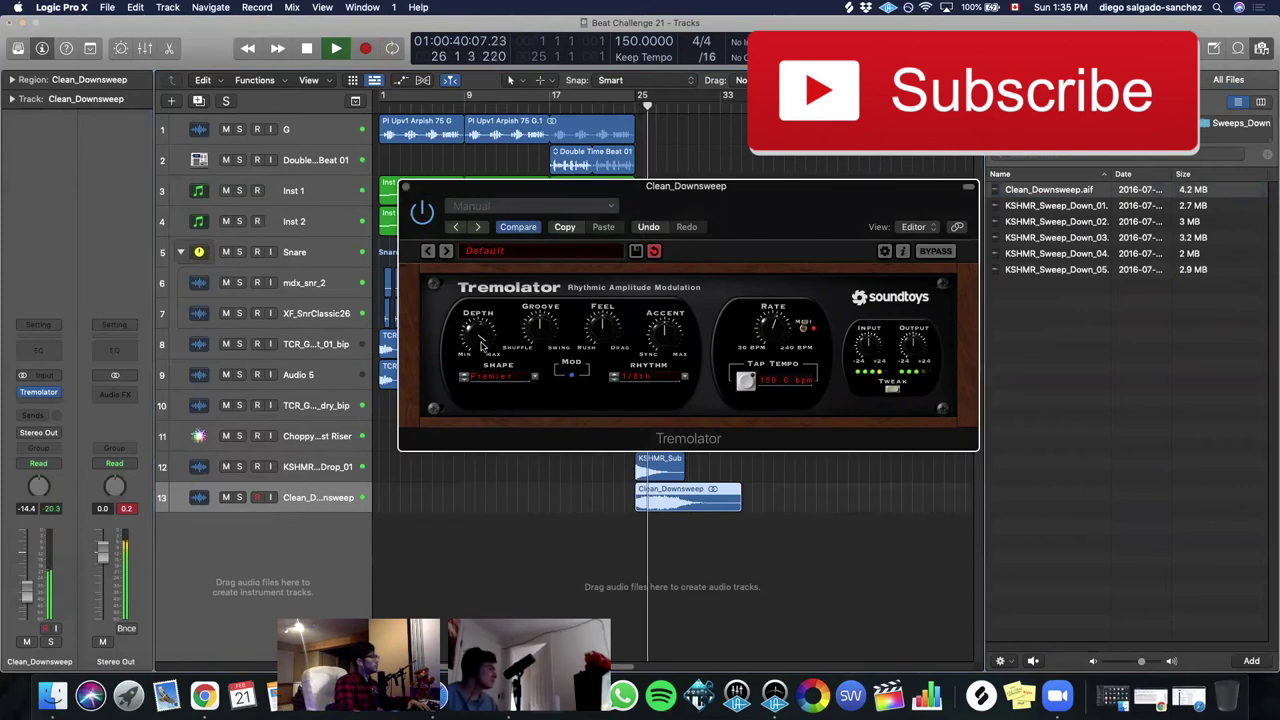
- Close Tremolator, stop playback and create a cycle range from bar 25 to bar 41
{"action": "left_click", "coordinate": [405, 187]}
{"action": "key", "text": "space"}
{"action": "left_click_drag", "start_coordinate": [645, 92], "coordinate": [856, 210]}
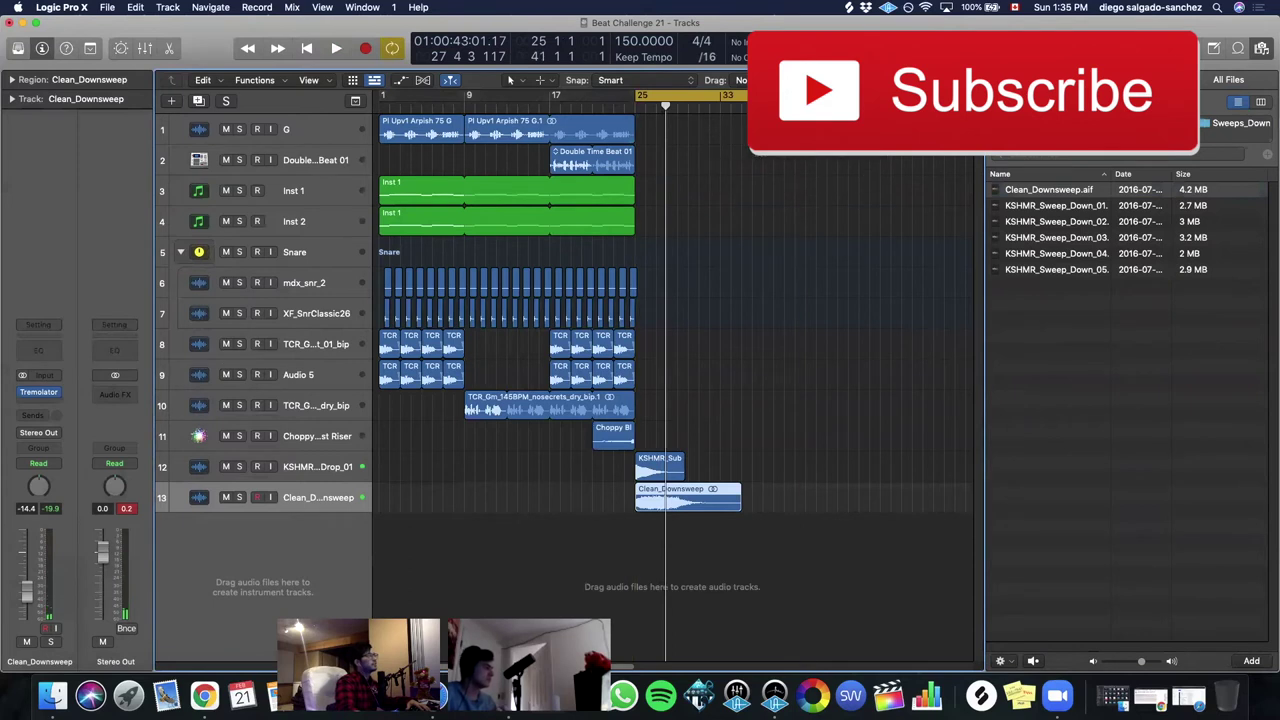
- Preview Snare Build 17 8bar (128 BPM) from Revealed Buildups Vol. 1, place it on a new track at bar 25 and close the browser
{"action": "left_click", "coordinate": [1062, 123]}
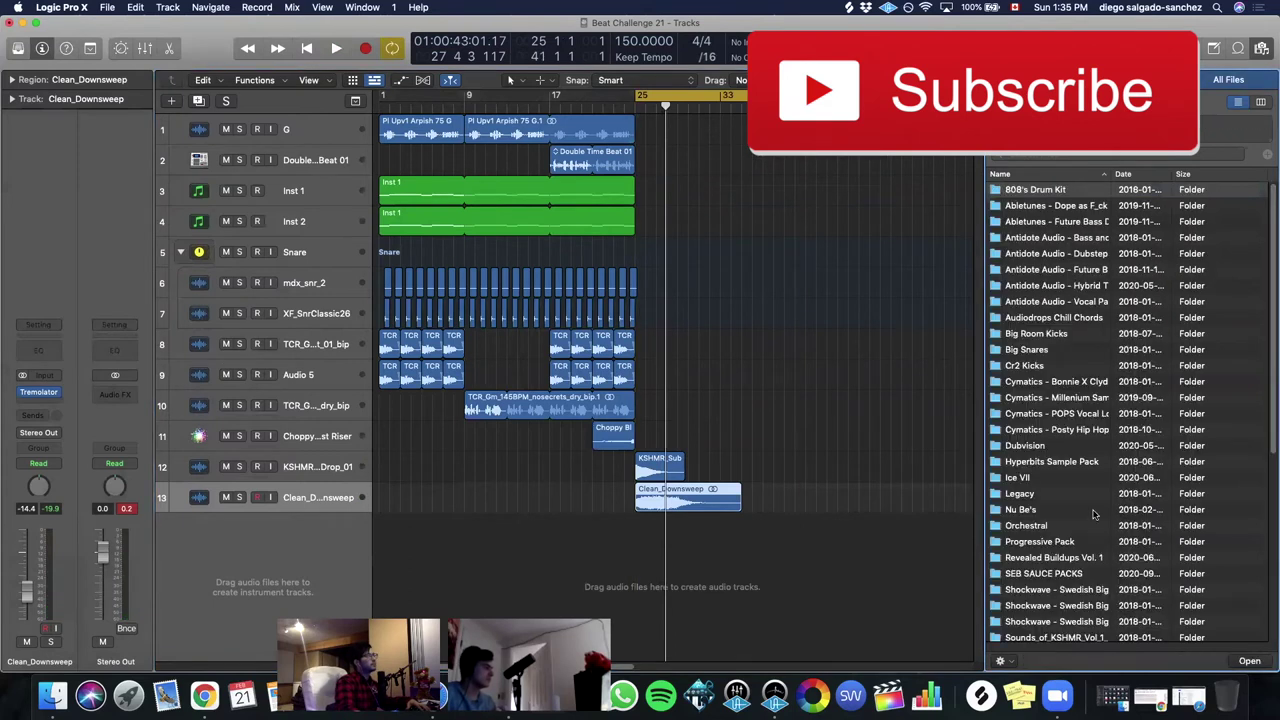
{"action": "double_click", "coordinate": [1050, 558]}
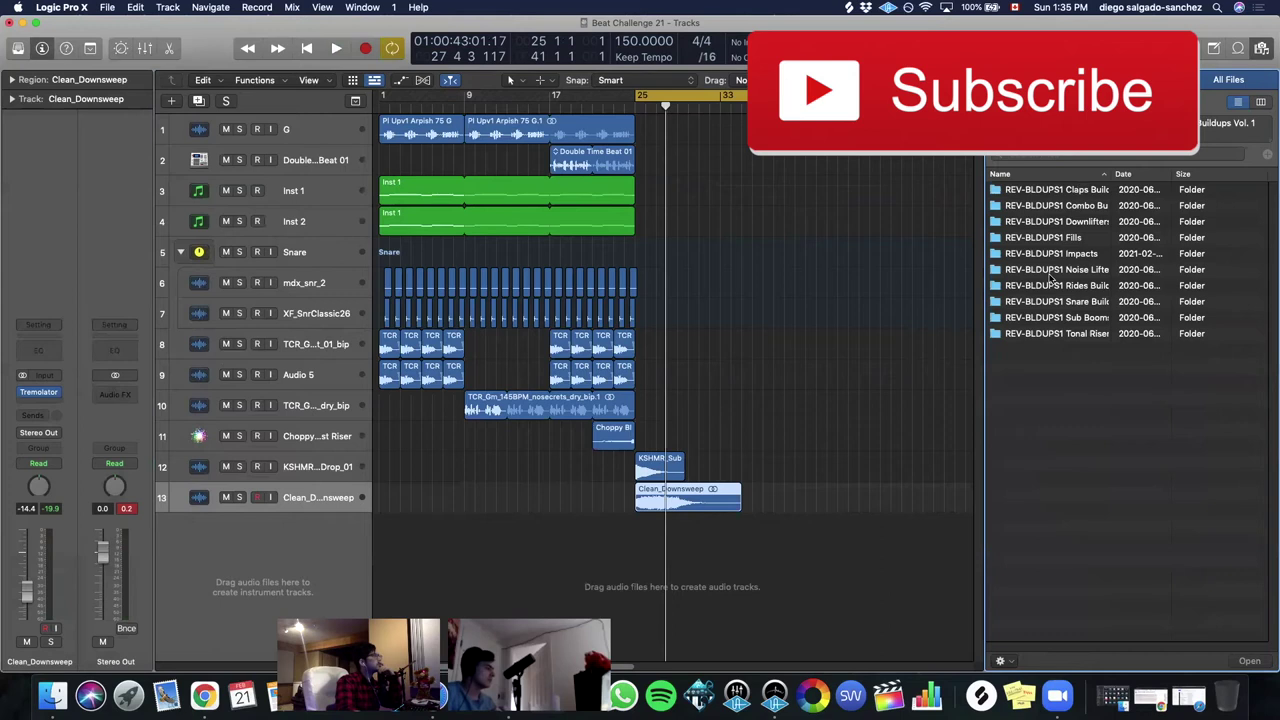
{"action": "double_click", "coordinate": [1045, 301]}
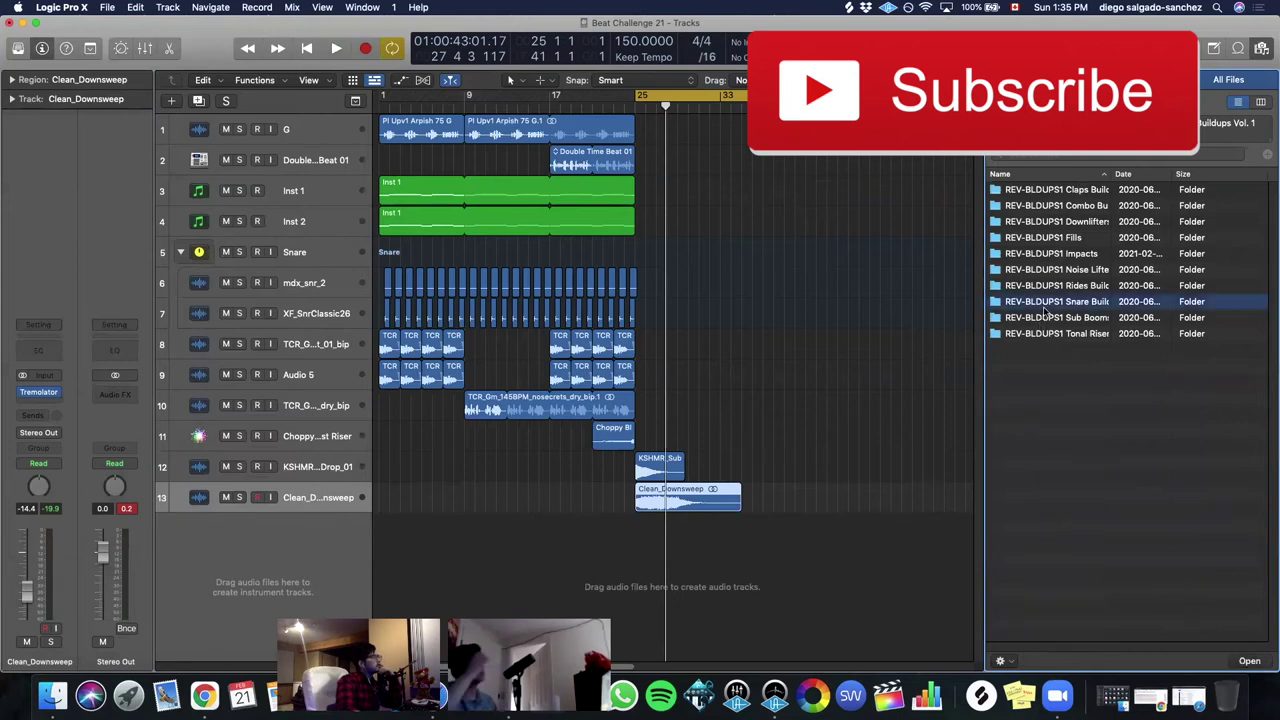
{"action": "left_click", "coordinate": [1052, 445]}
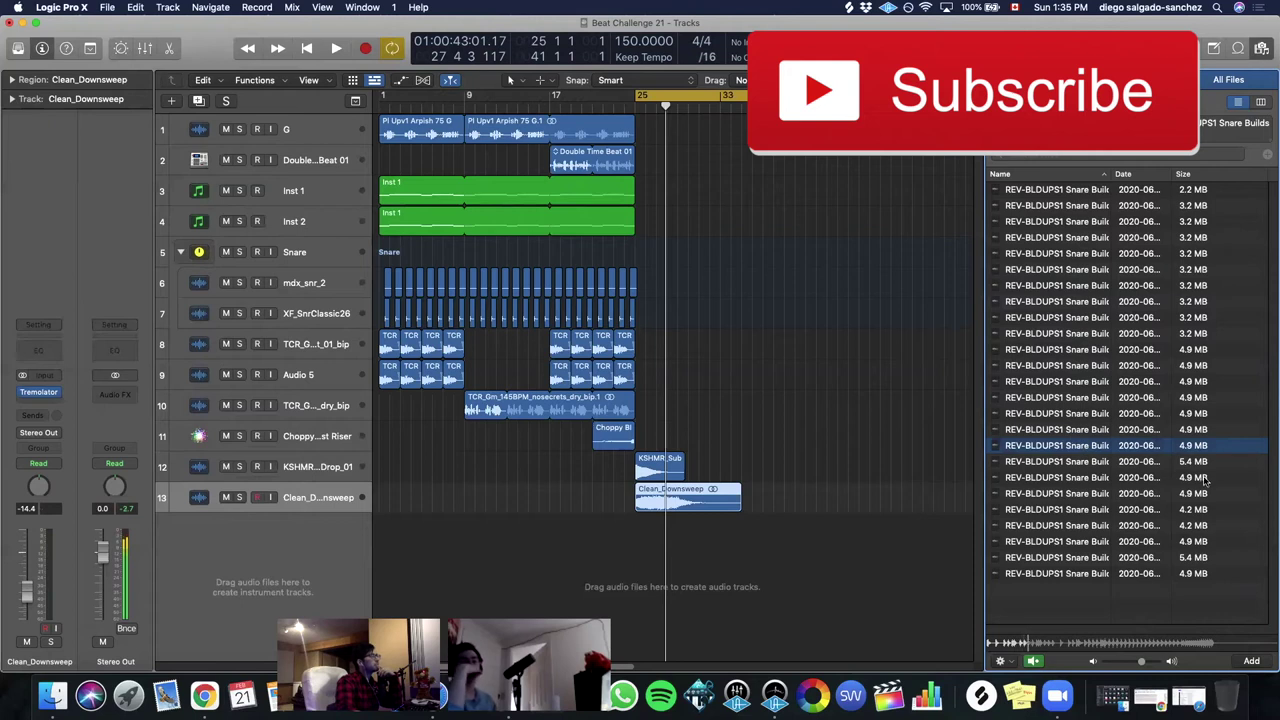
{"action": "left_click_drag", "start_coordinate": [1105, 447], "coordinate": [636, 535]}
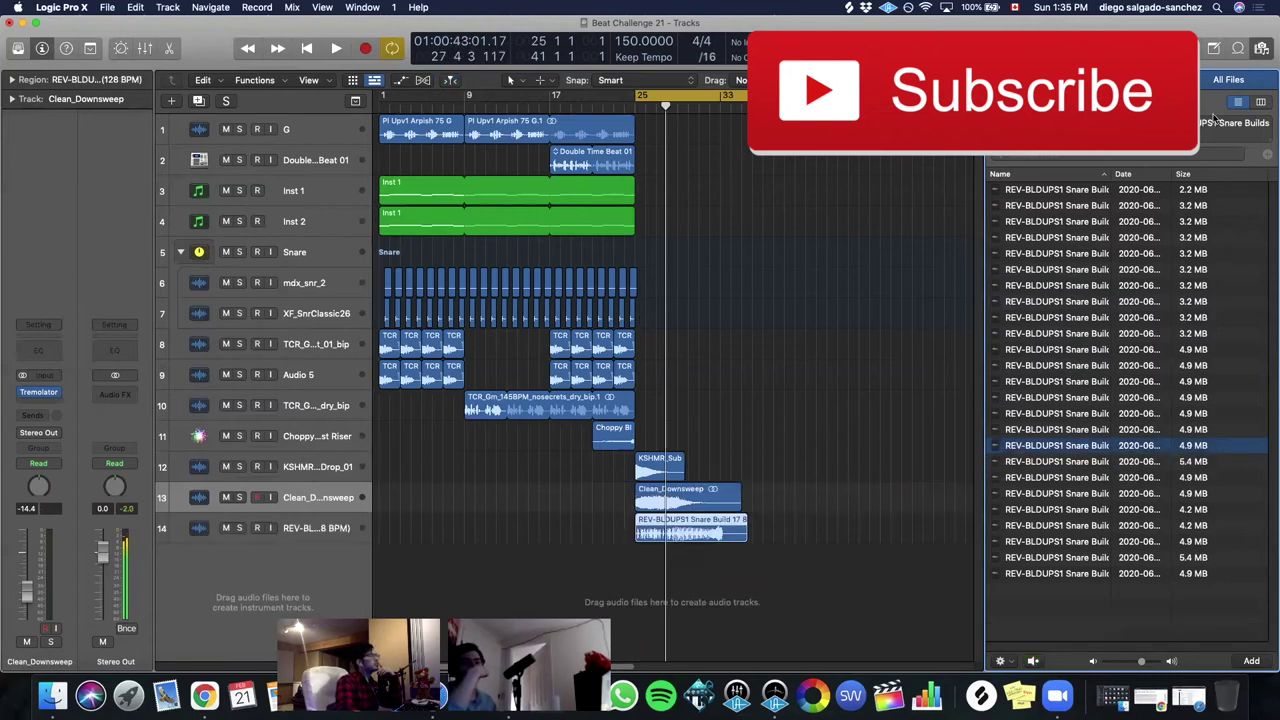
{"action": "left_click", "coordinate": [1264, 49]}
{"action": "double_click", "coordinate": [653, 533]}
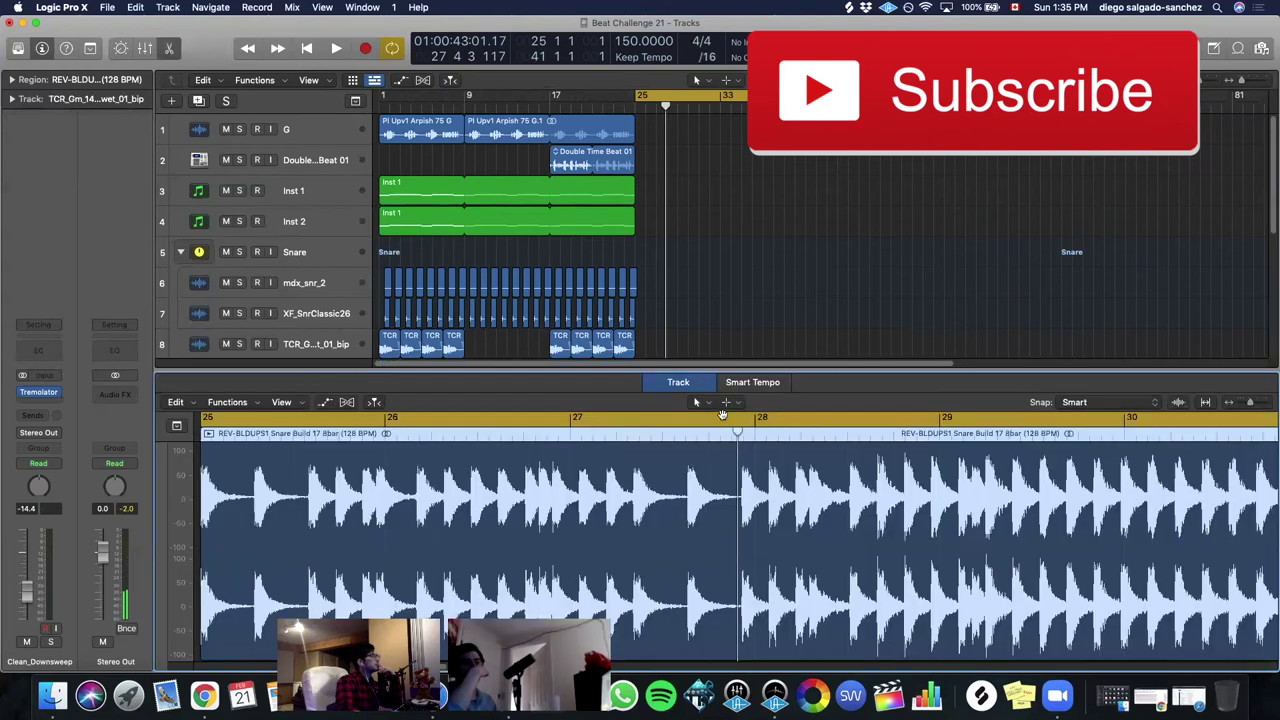
{"action": "key", "text": "x"}
{"action": "key", "text": "x"}
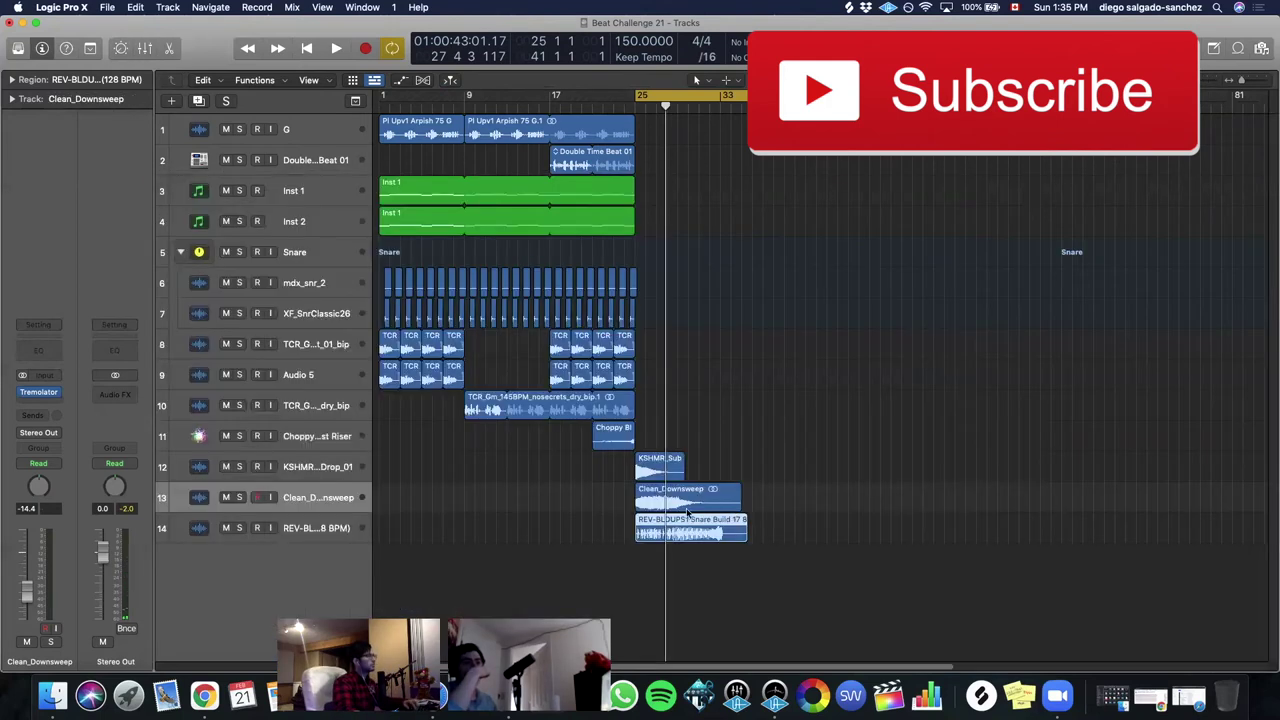
- Bounce the snare build region in place and delete its original track
{"action": "right_click", "coordinate": [676, 520]}
{"action": "left_click", "coordinate": [723, 452]}
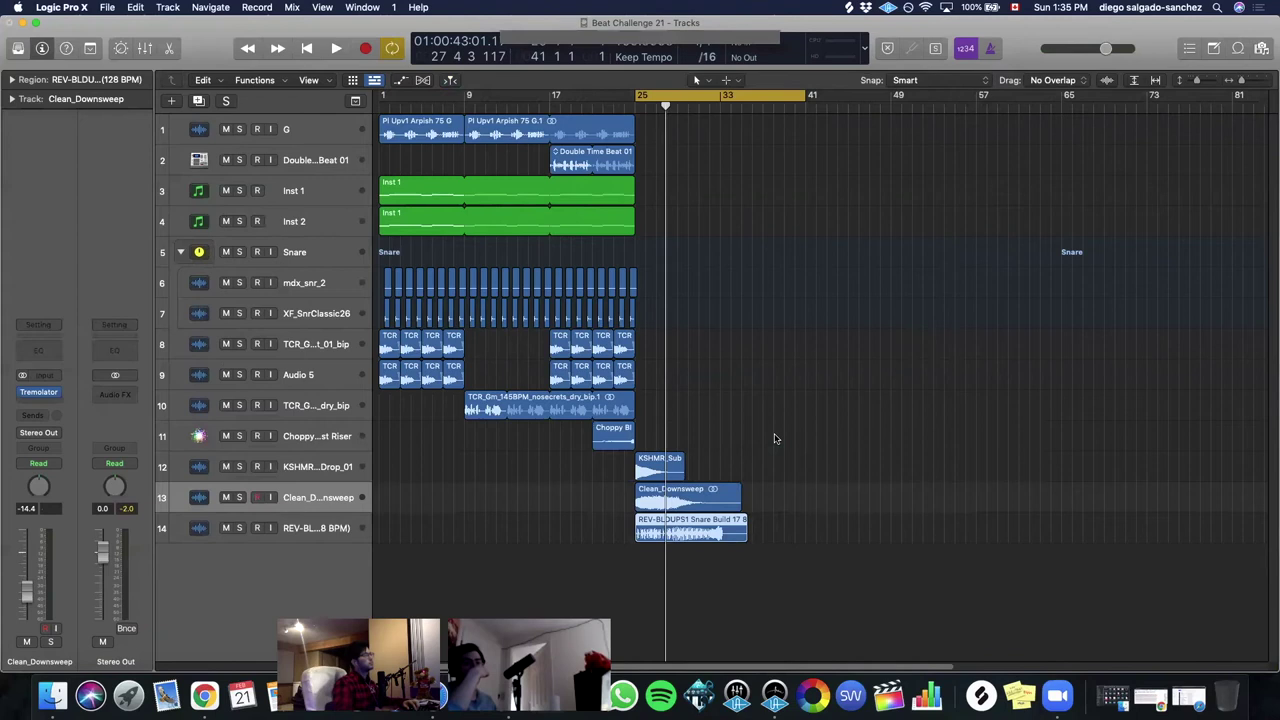
{"action": "key", "text": "Return"}
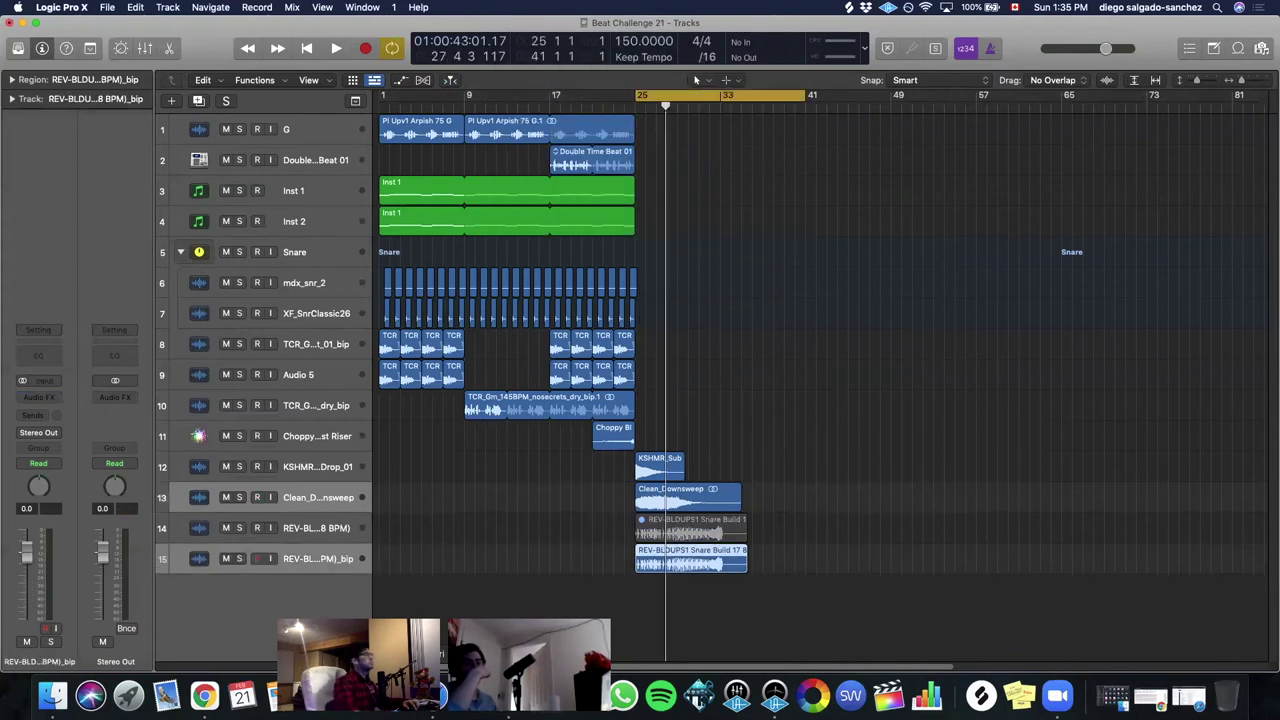
{"action": "left_click", "coordinate": [338, 530]}
{"action": "key", "text": "Delete"}
{"action": "key", "text": "Delete"}
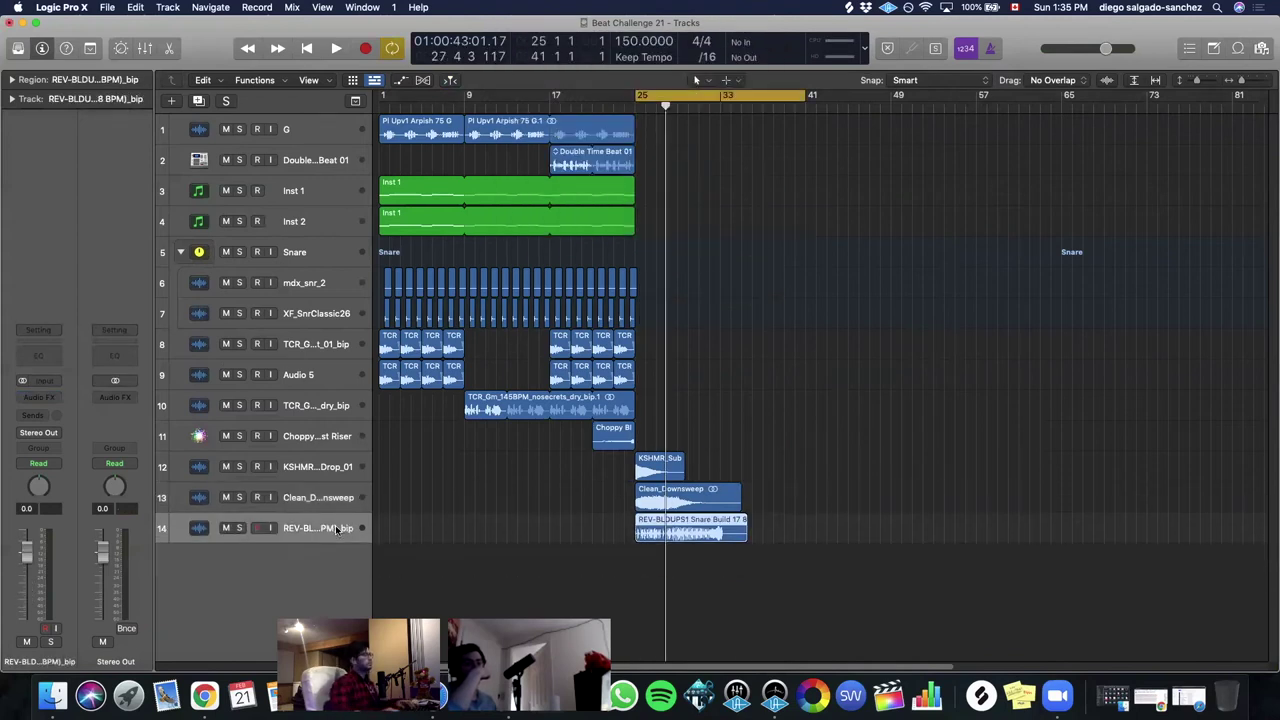
- Shorten the cycle range to eight bars, from bar 25 to bar 33, over the snare build
{"action": "key", "text": "super+Right"}
{"action": "key", "text": "super+Right"}
{"action": "key", "text": "super+Right"}
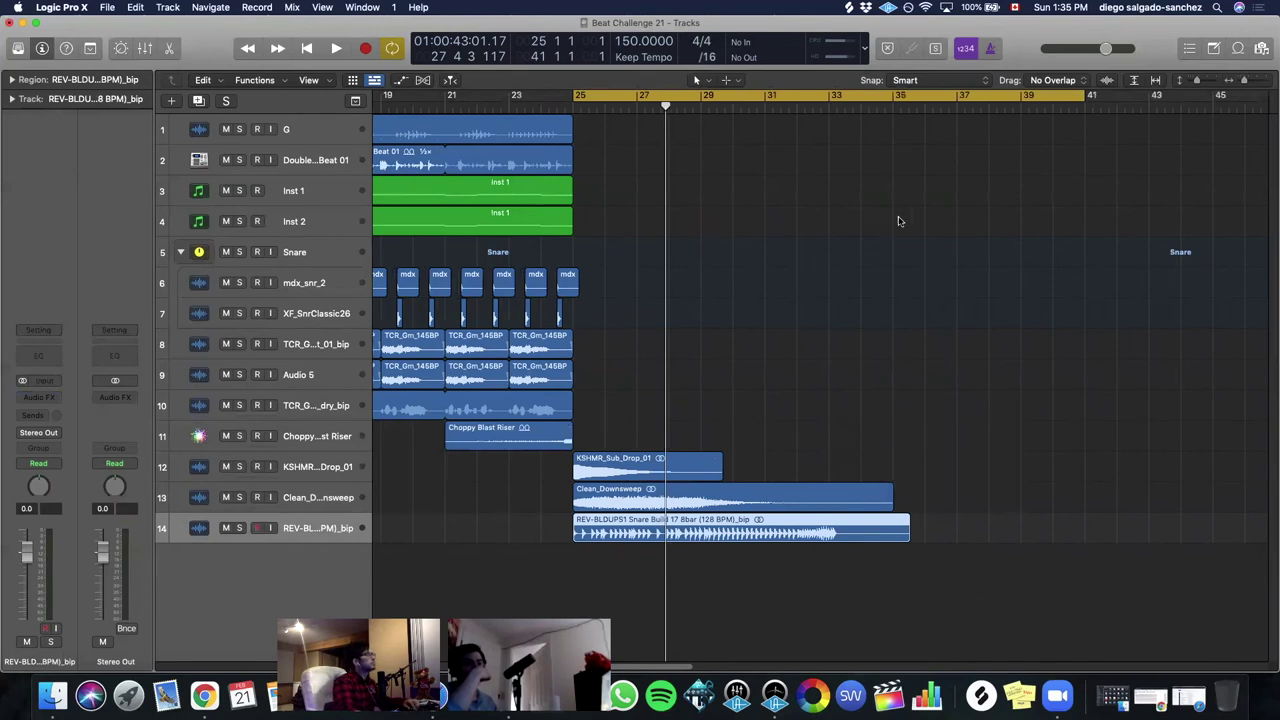
{"action": "key", "text": "c"}
{"action": "left_click_drag", "start_coordinate": [573, 100], "coordinate": [840, 132]}
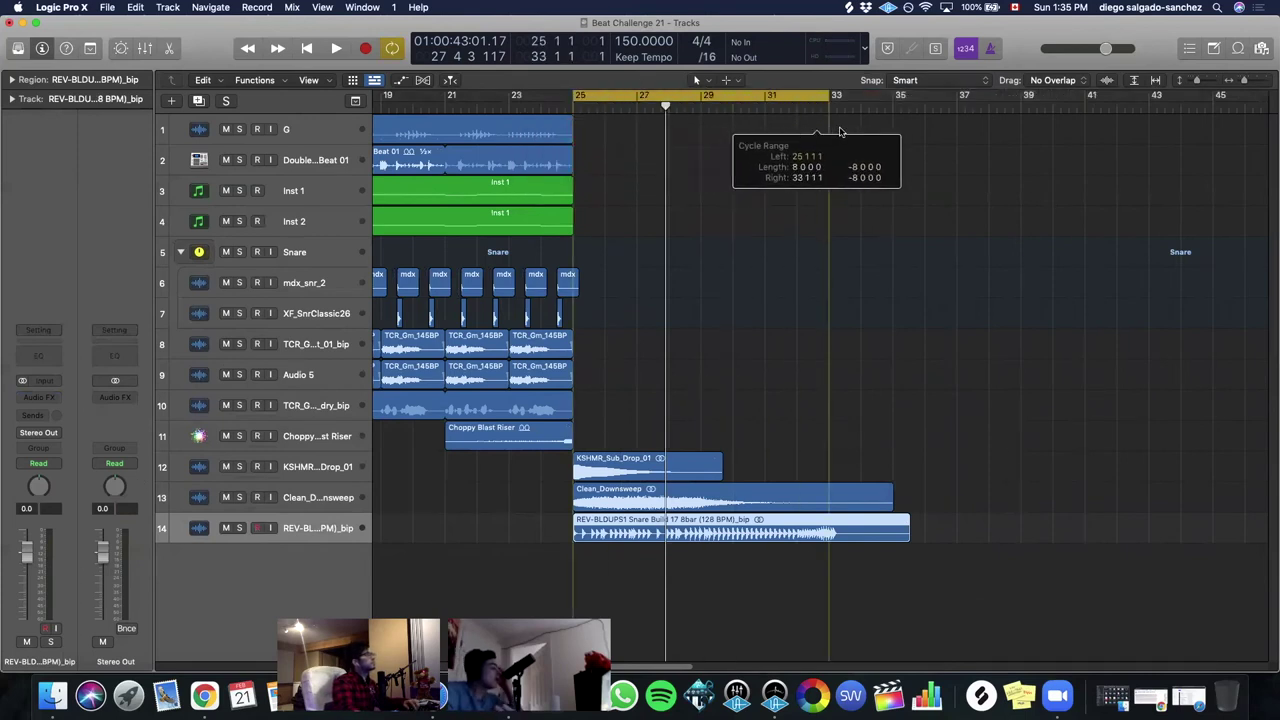
- Extend the cycle range to bar 35 and time-stretch the snare build region to fit it
{"action": "left_click_drag", "start_coordinate": [840, 132], "coordinate": [871, 135]}
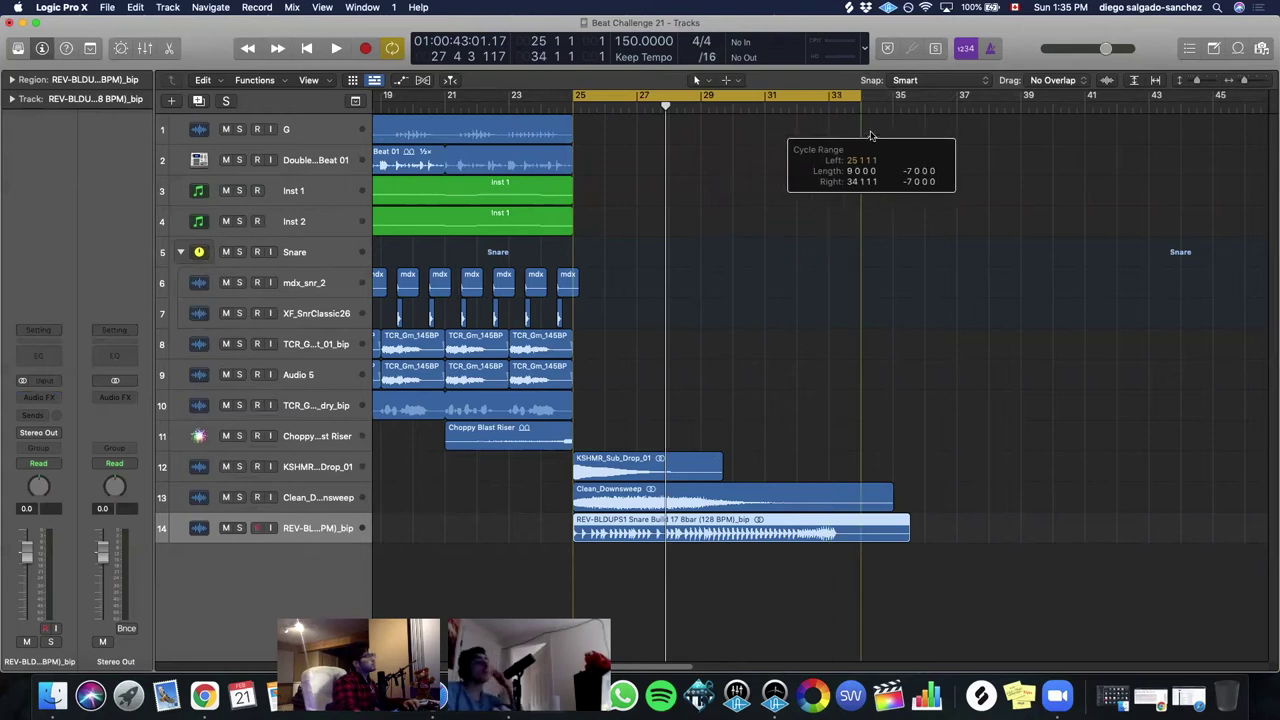
{"action": "left_click_drag", "start_coordinate": [873, 135], "coordinate": [900, 135]}
{"action": "left_click", "coordinate": [224, 84]}
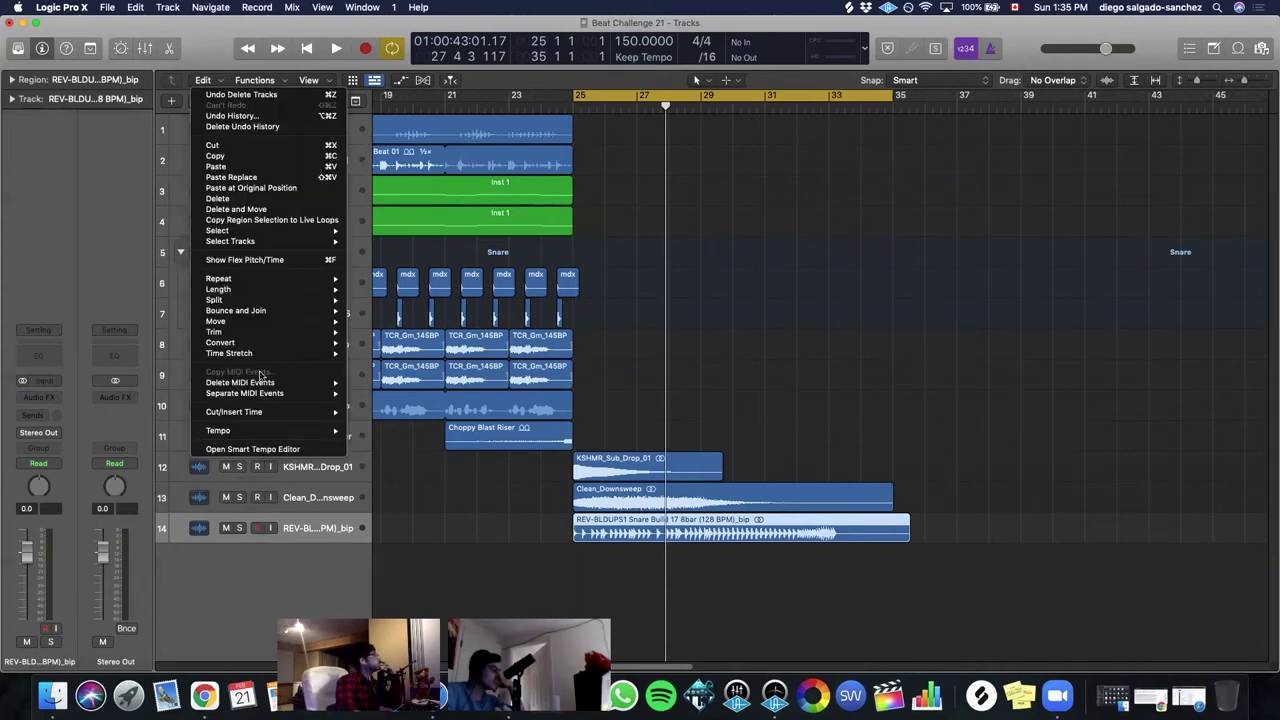
{"action": "left_click", "coordinate": [540, 330]}
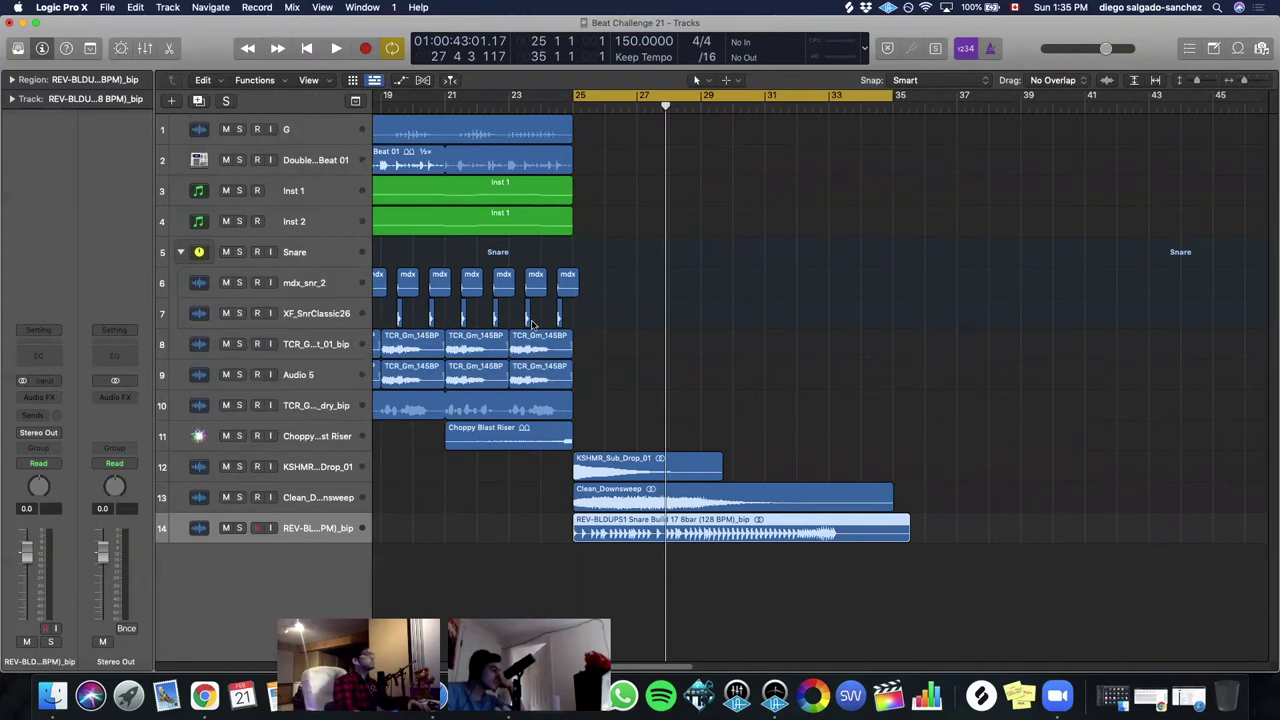
- Play the section and lower the snare build track's volume to -5.8 dB
{"action": "key", "text": "space"}
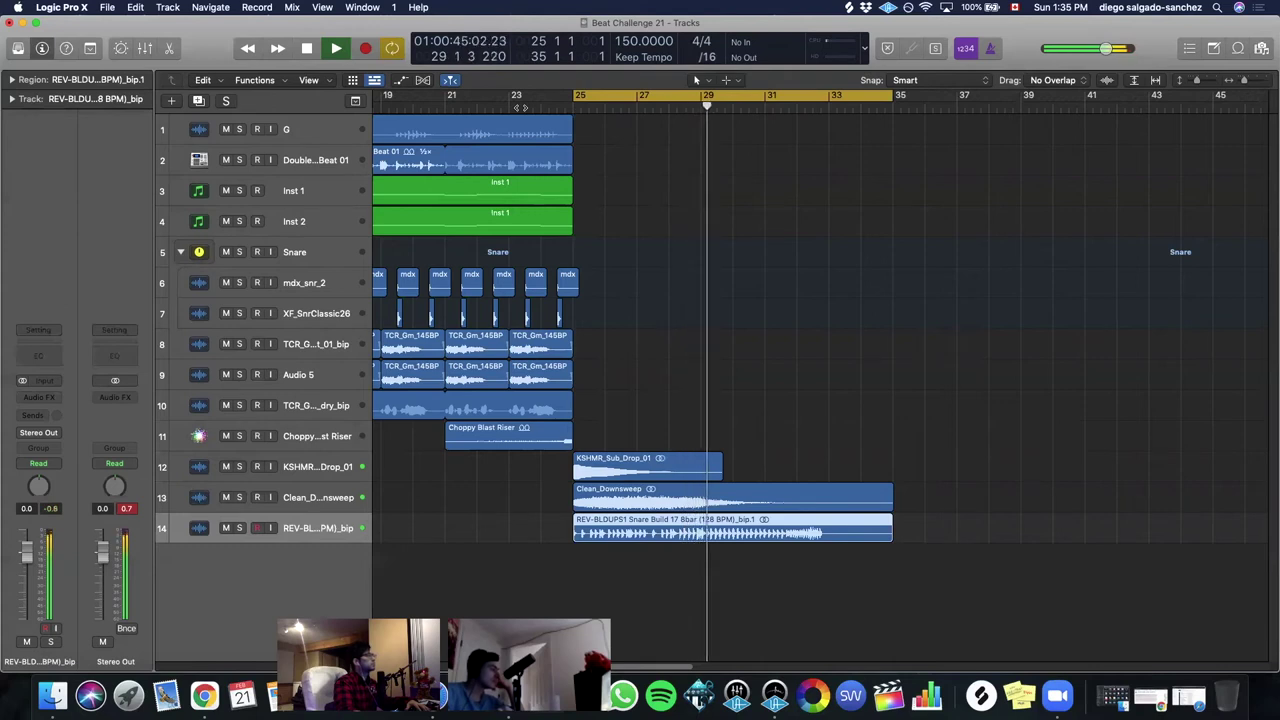
{"action": "left_click_drag", "start_coordinate": [28, 554], "coordinate": [28, 576]}
{"action": "key", "text": "space"}
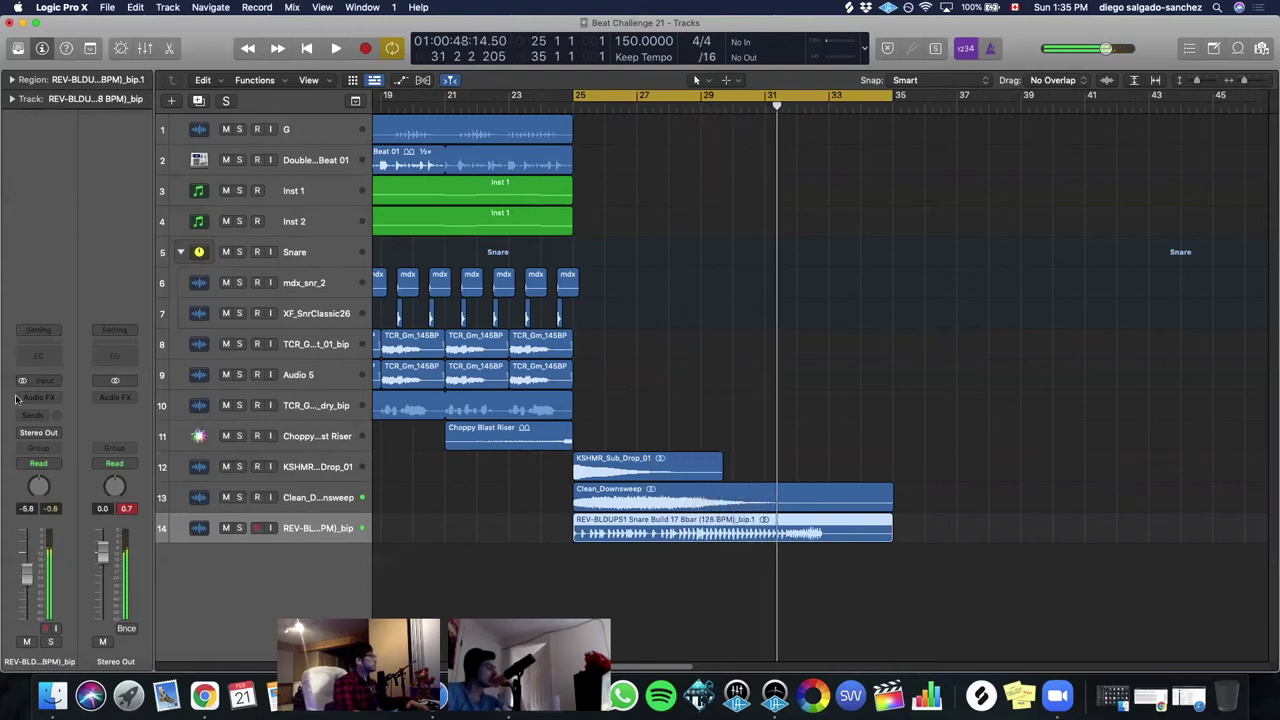
- Insert a stereo Tremolator on the snare build track and audition its presets during playback, ending on FastRotoSloDown
{"action": "left_click", "coordinate": [40, 397]}
{"action": "mouse_move", "coordinate": [95, 435]}
{"action": "left_click", "coordinate": [157, 425]}
{"action": "key", "text": "space"}
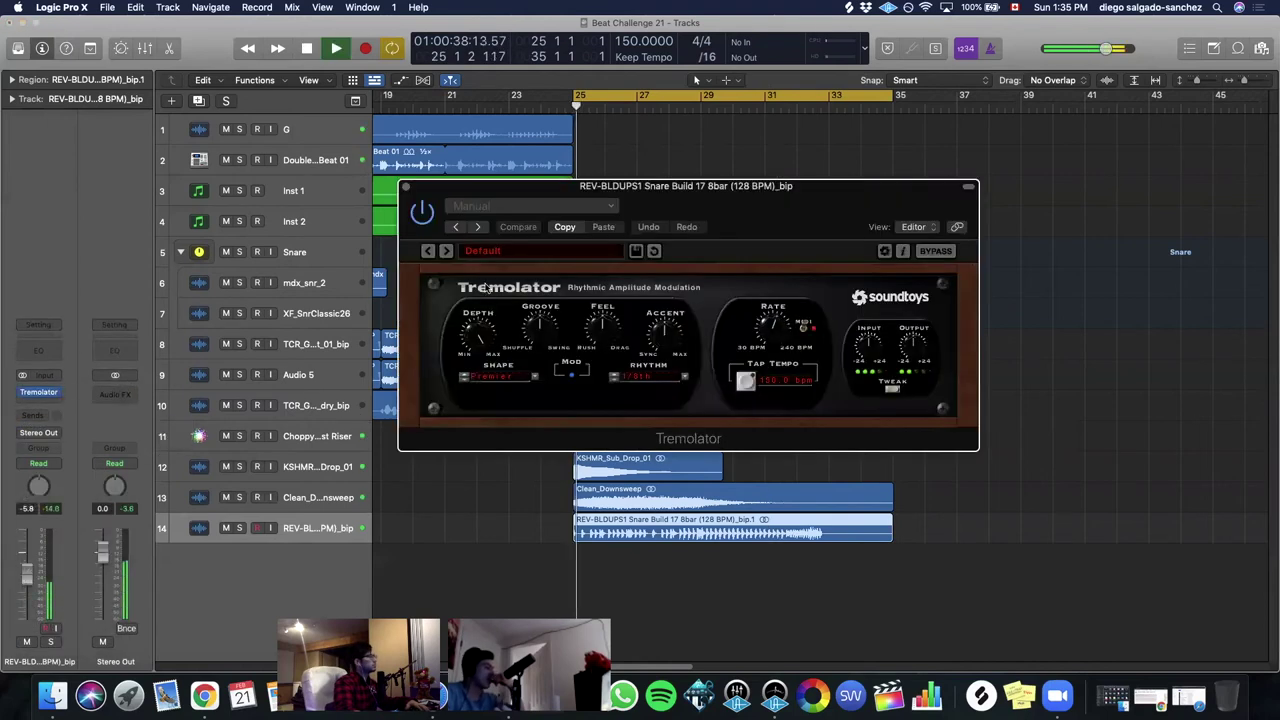
{"action": "left_click", "coordinate": [447, 251]}
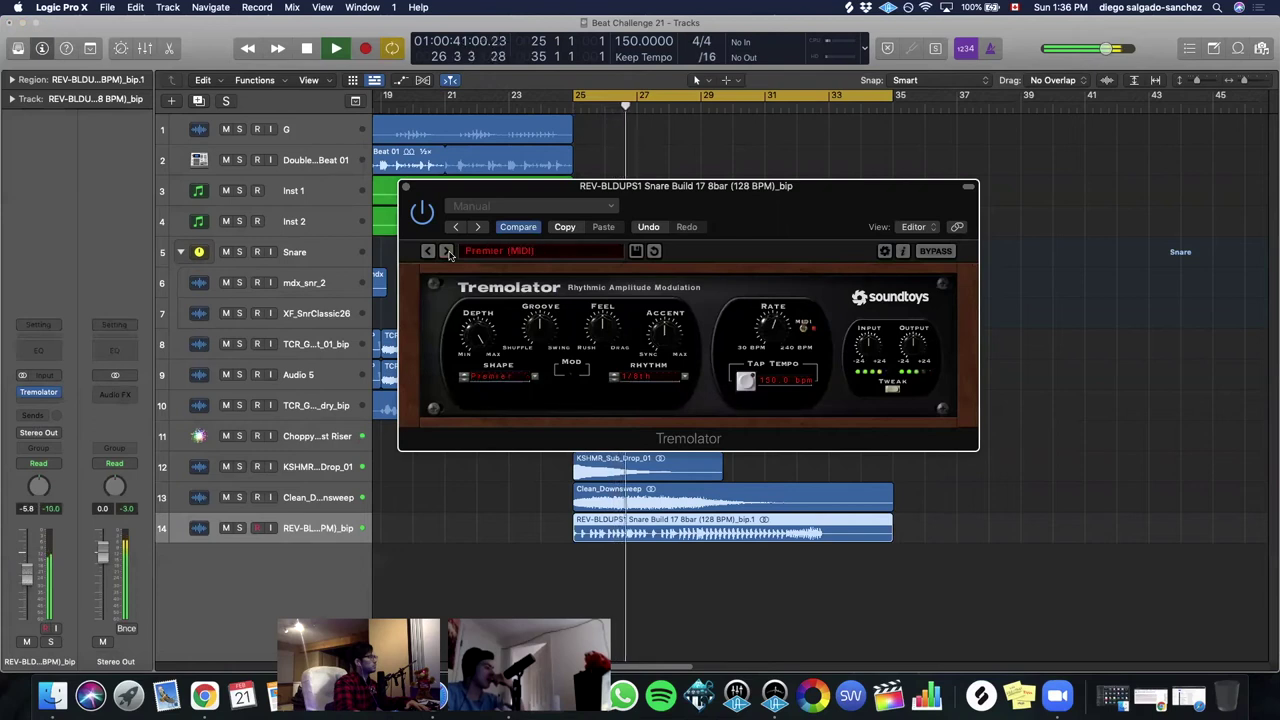
{"action": "left_click", "coordinate": [447, 251]}
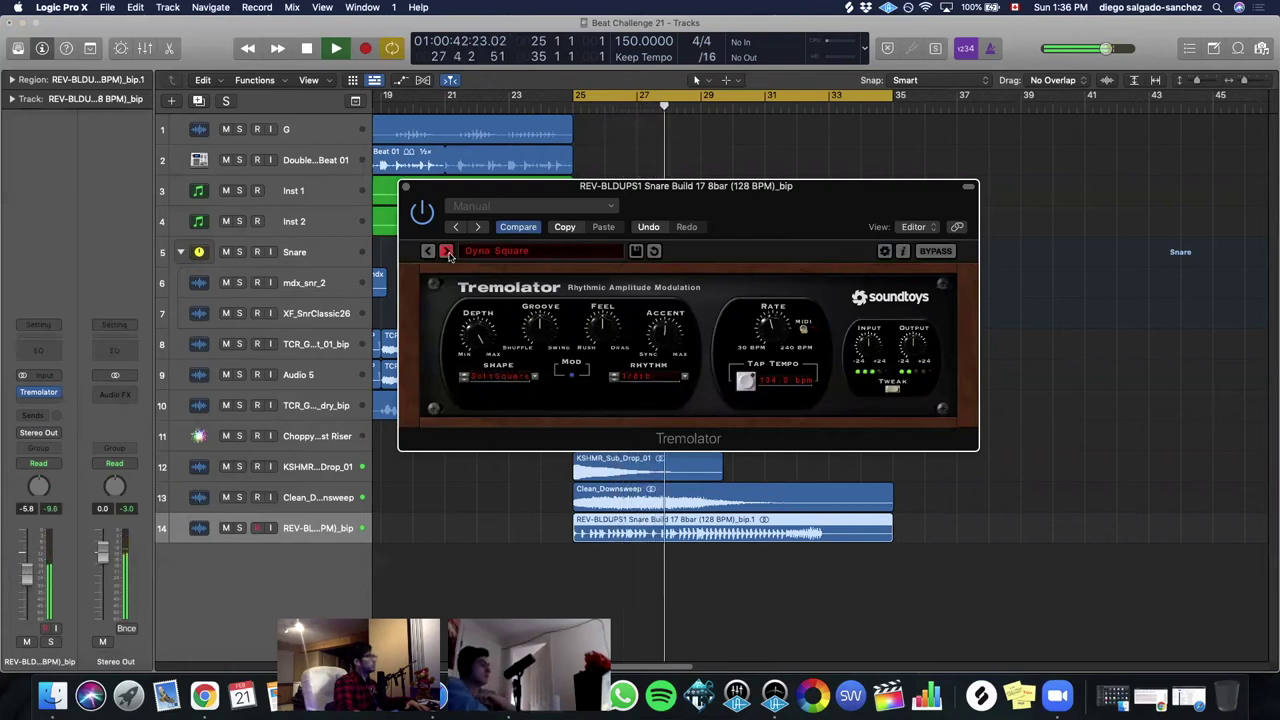
{"action": "left_click", "coordinate": [447, 251]}
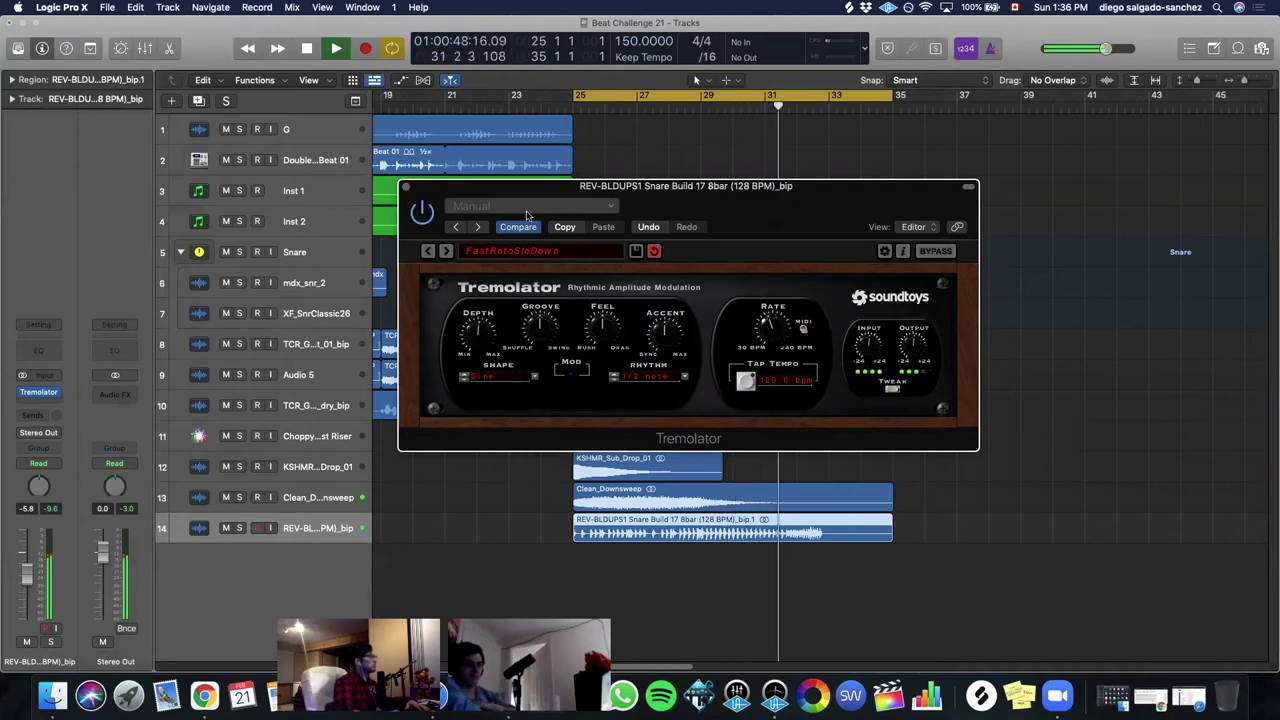
{"action": "key", "text": "space"}
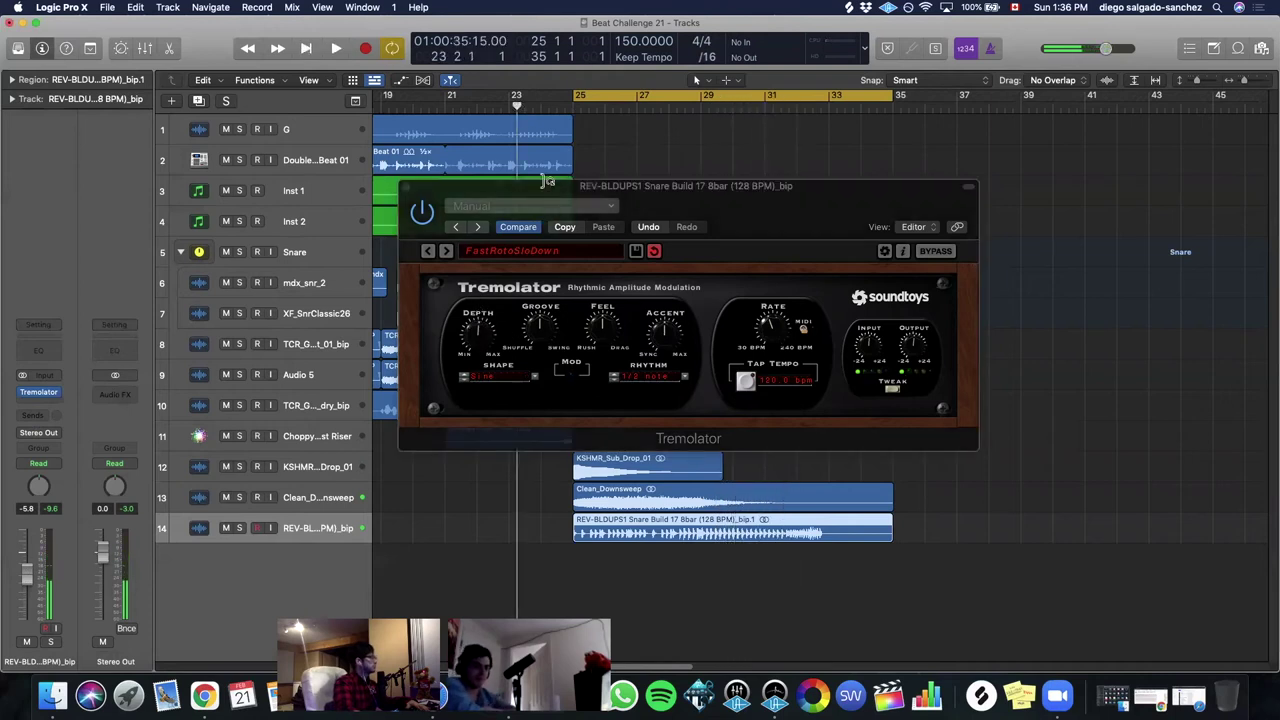
{"action": "left_click", "coordinate": [405, 187]}
- Open the loop browser, reset its filters and search for riser loops
{"action": "key", "text": "super+Left"}
{"action": "key", "text": "super+Up"}
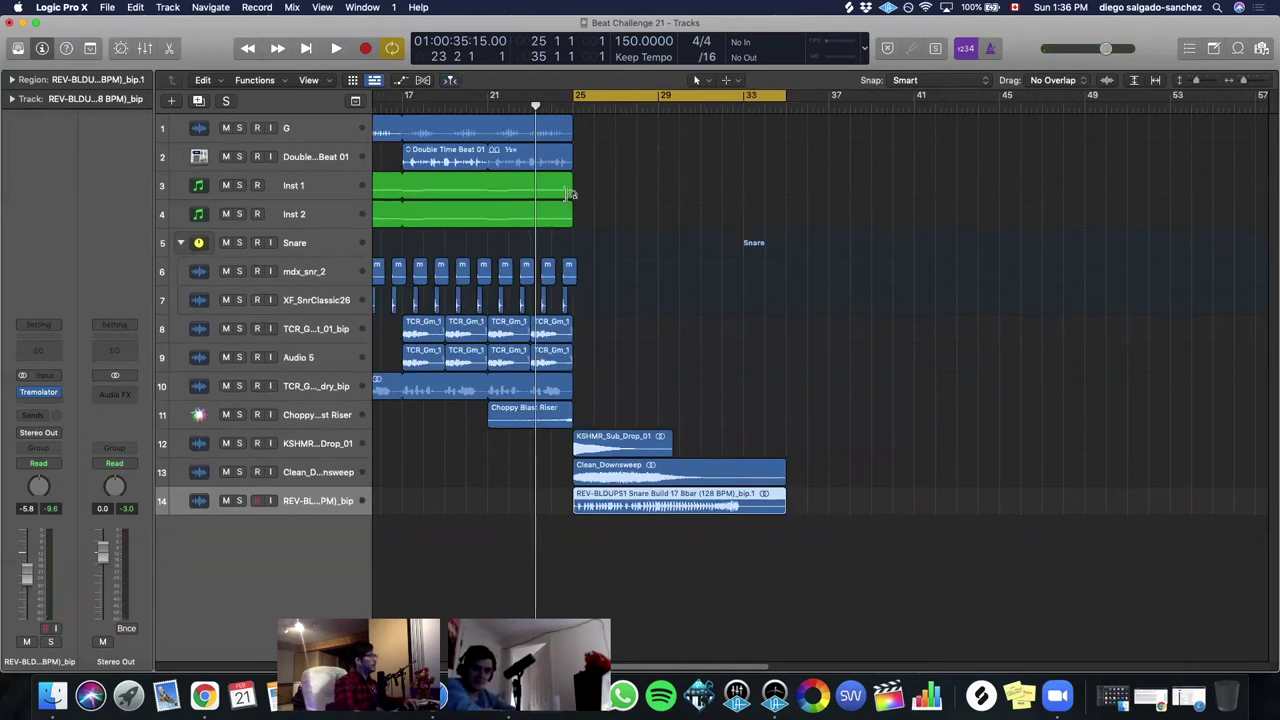
{"action": "left_click", "coordinate": [1263, 50]}
{"action": "left_click", "coordinate": [1239, 48]}
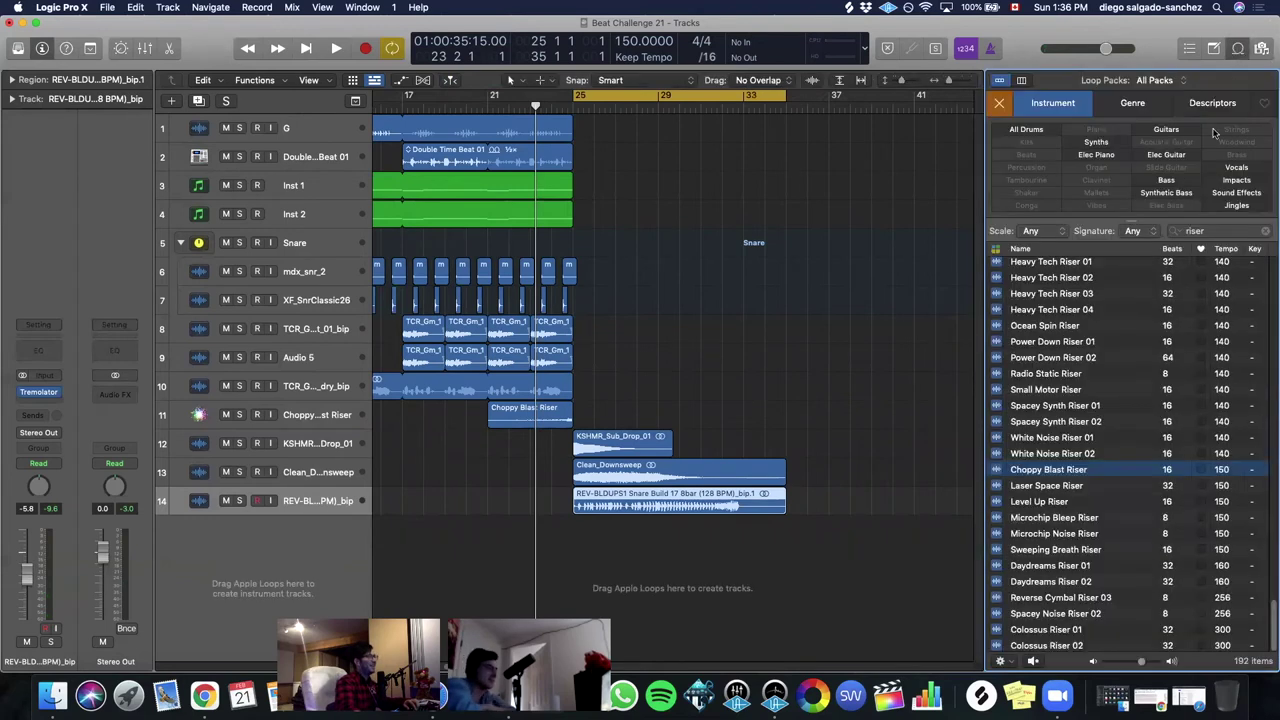
{"action": "left_click", "coordinate": [1013, 104]}
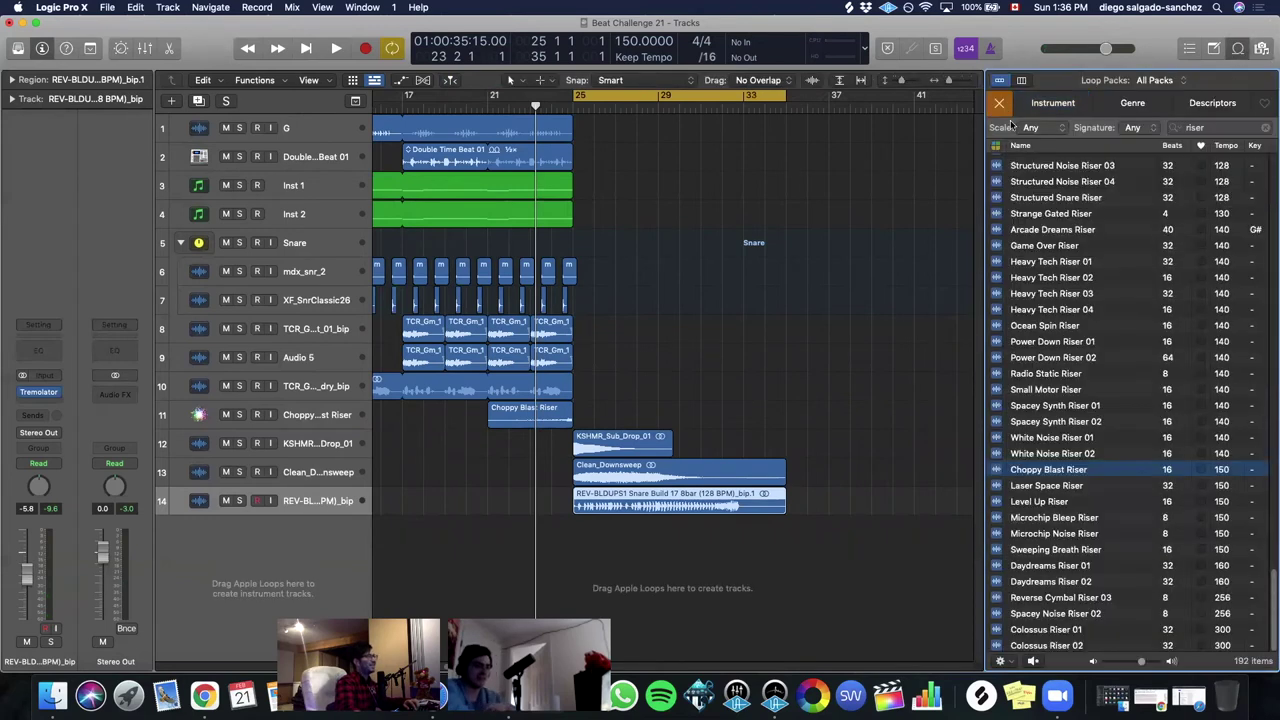
{"action": "left_click", "coordinate": [1262, 129]}
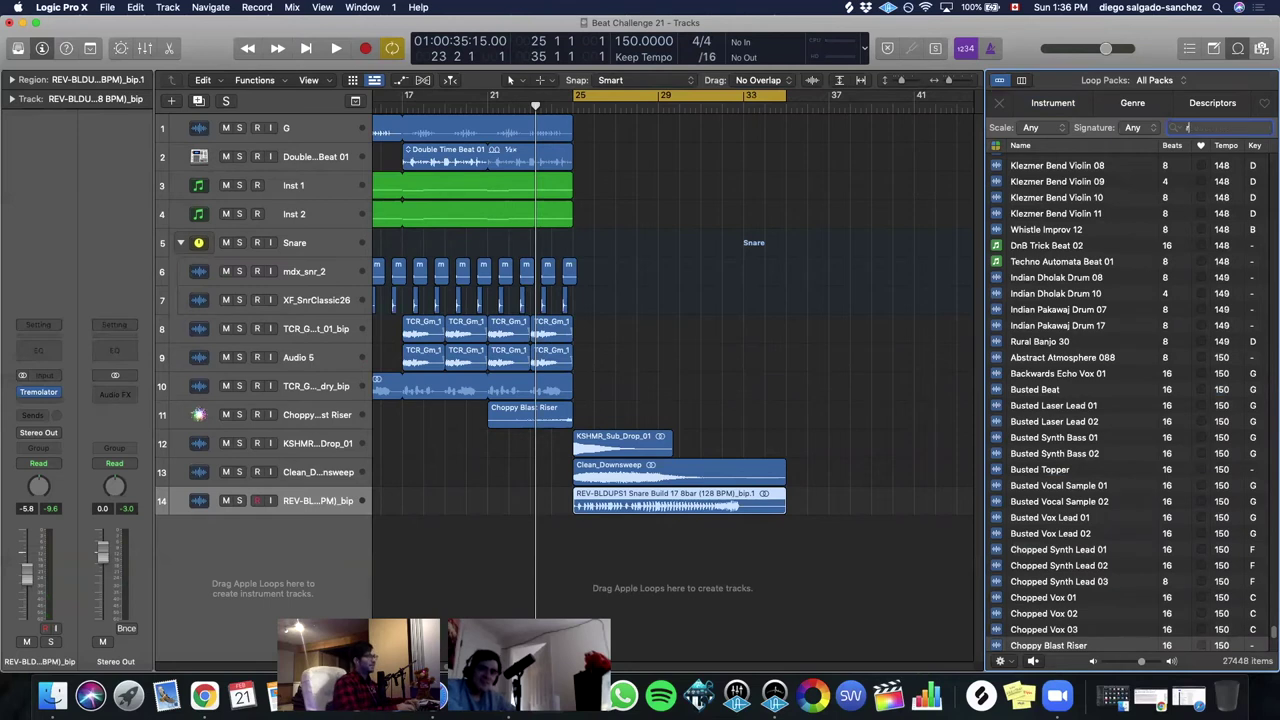
{"action": "key", "text": "Return"}
- Preview several riser loops and place Laser Space Riser on a new track at bar 25
{"action": "left_click", "coordinate": [1099, 483]}
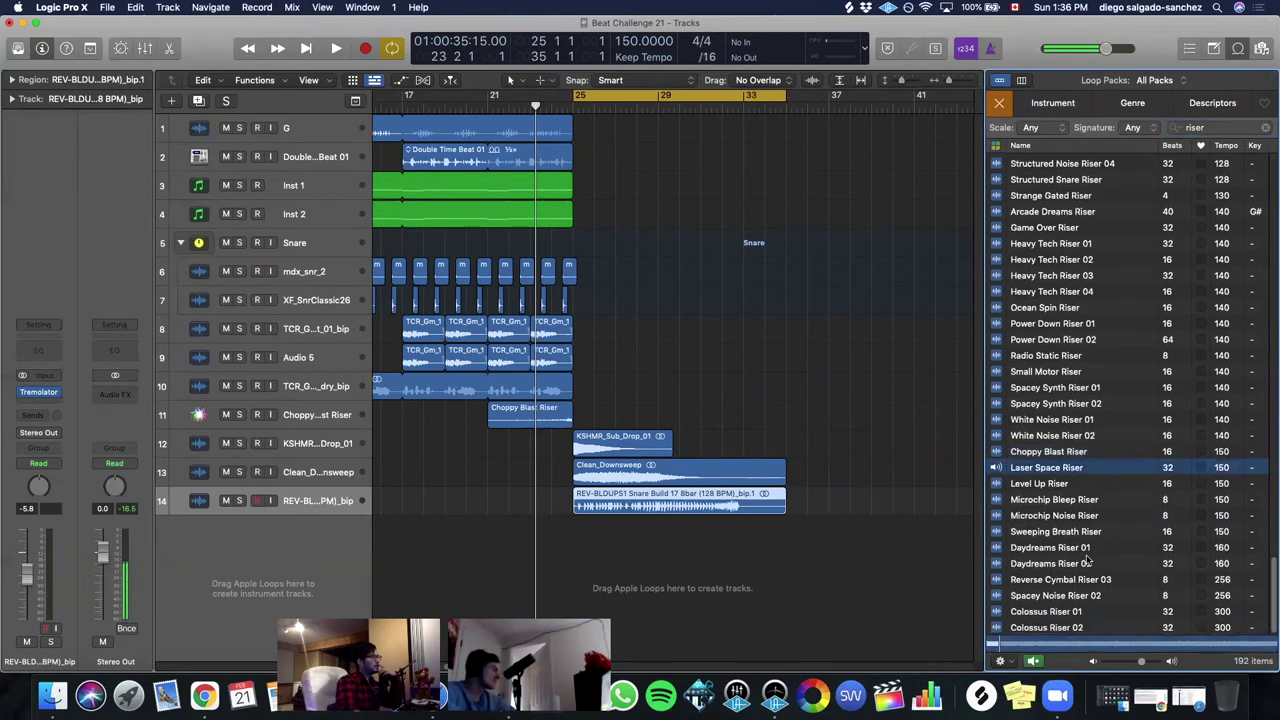
{"action": "left_click", "coordinate": [1075, 562]}
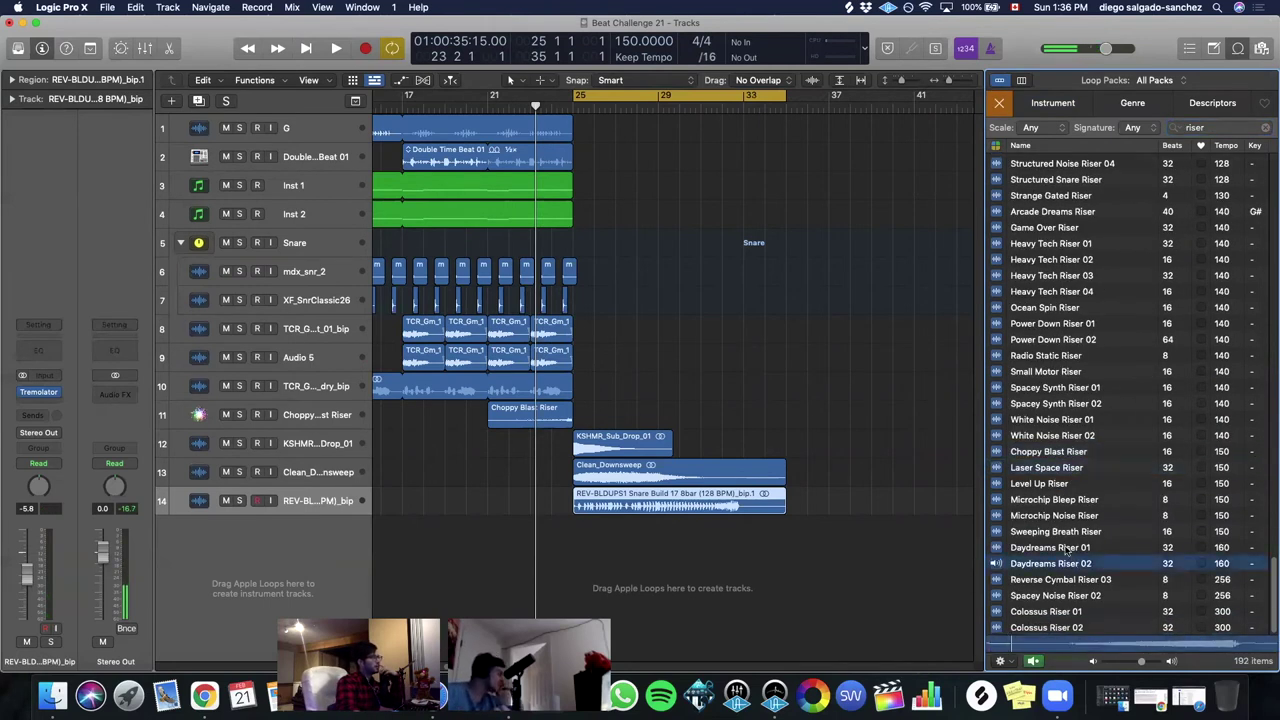
{"action": "left_click", "coordinate": [1068, 548]}
{"action": "left_click", "coordinate": [1063, 531]}
{"action": "left_click", "coordinate": [1067, 514]}
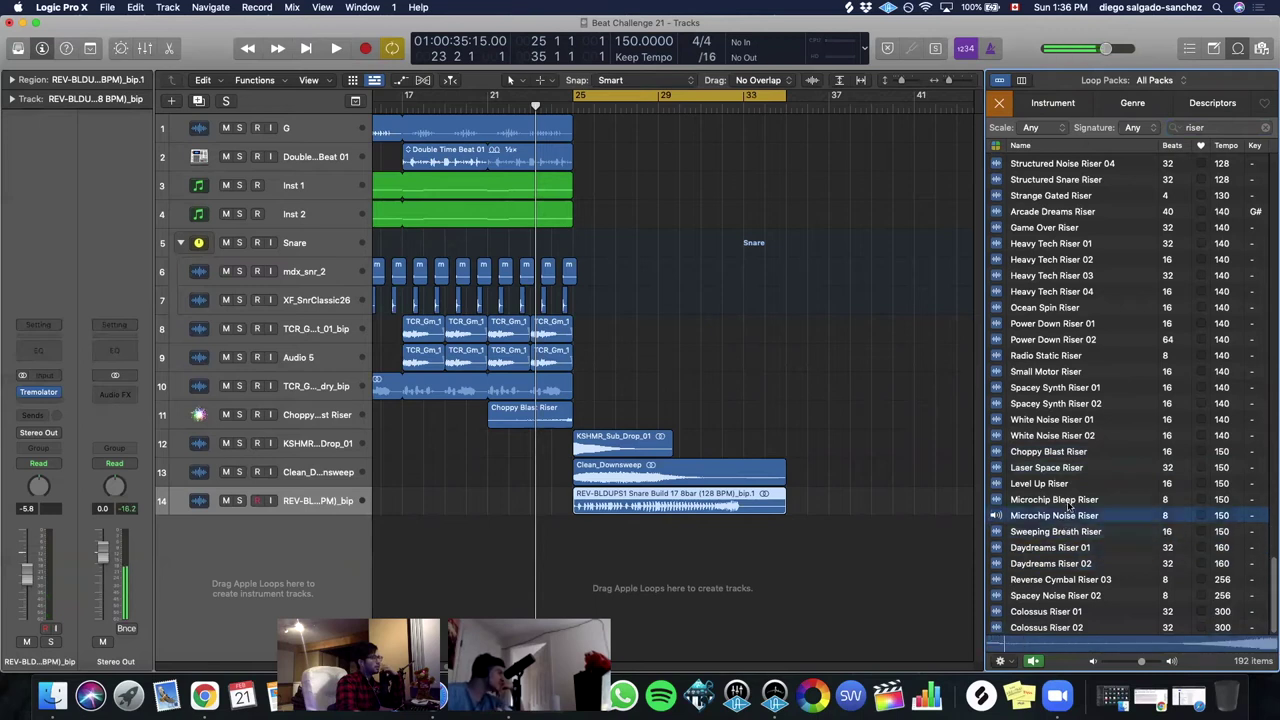
{"action": "left_click", "coordinate": [1070, 485]}
{"action": "left_click", "coordinate": [1060, 436]}
{"action": "left_click", "coordinate": [1058, 470]}
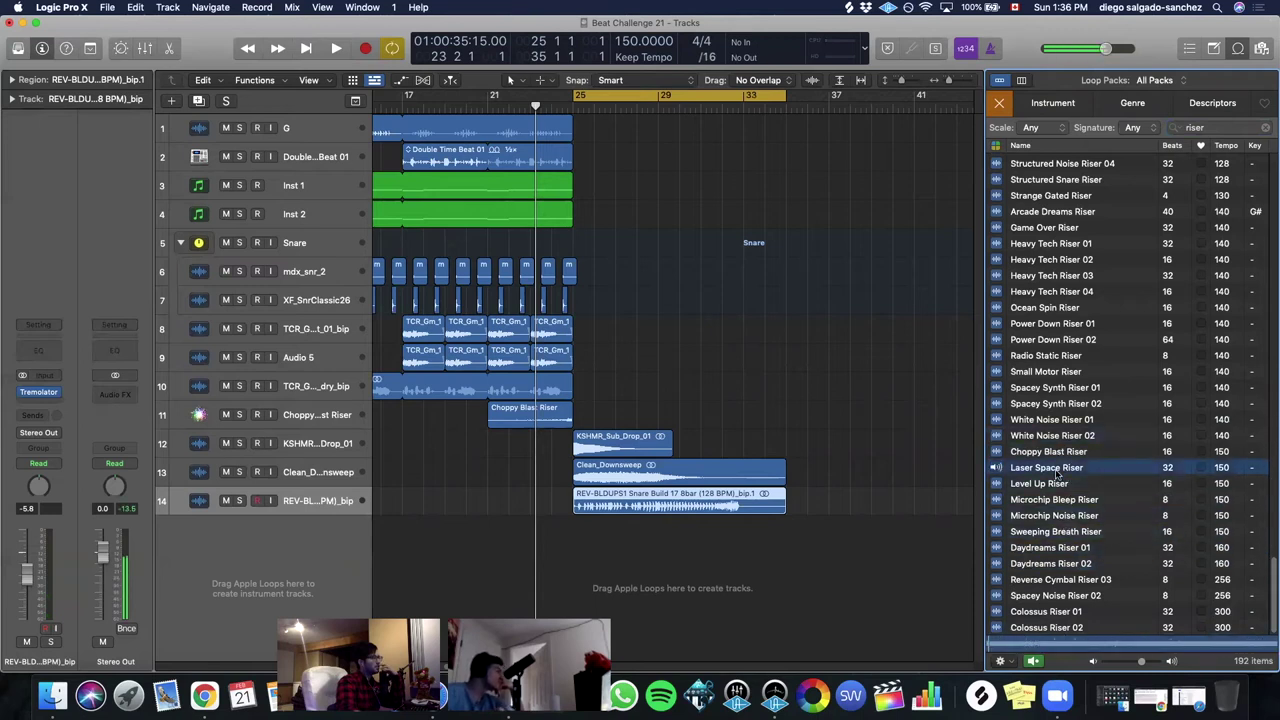
{"action": "left_click_drag", "start_coordinate": [678, 567], "coordinate": [574, 572]}
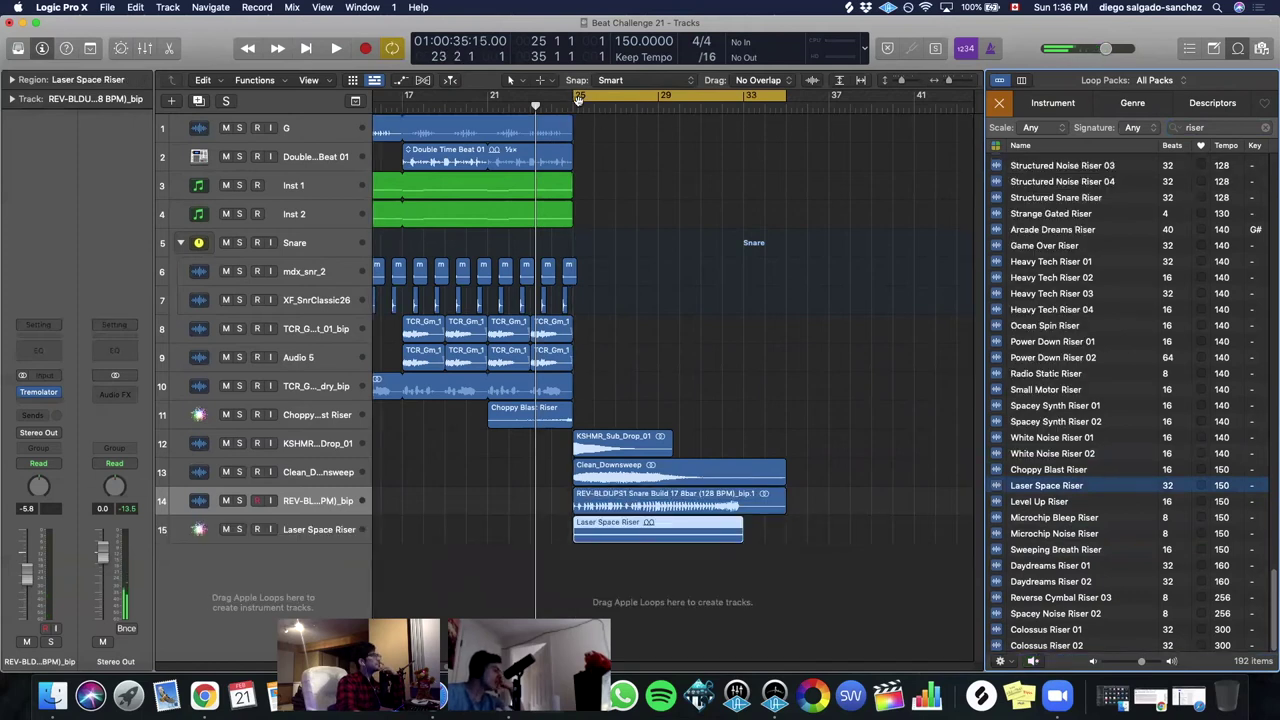
- Play the section with the new riser, and insert a stereo Tremolator with the MagicWaters 3 preset on the Laser Space Riser track
{"action": "key", "text": "space"}
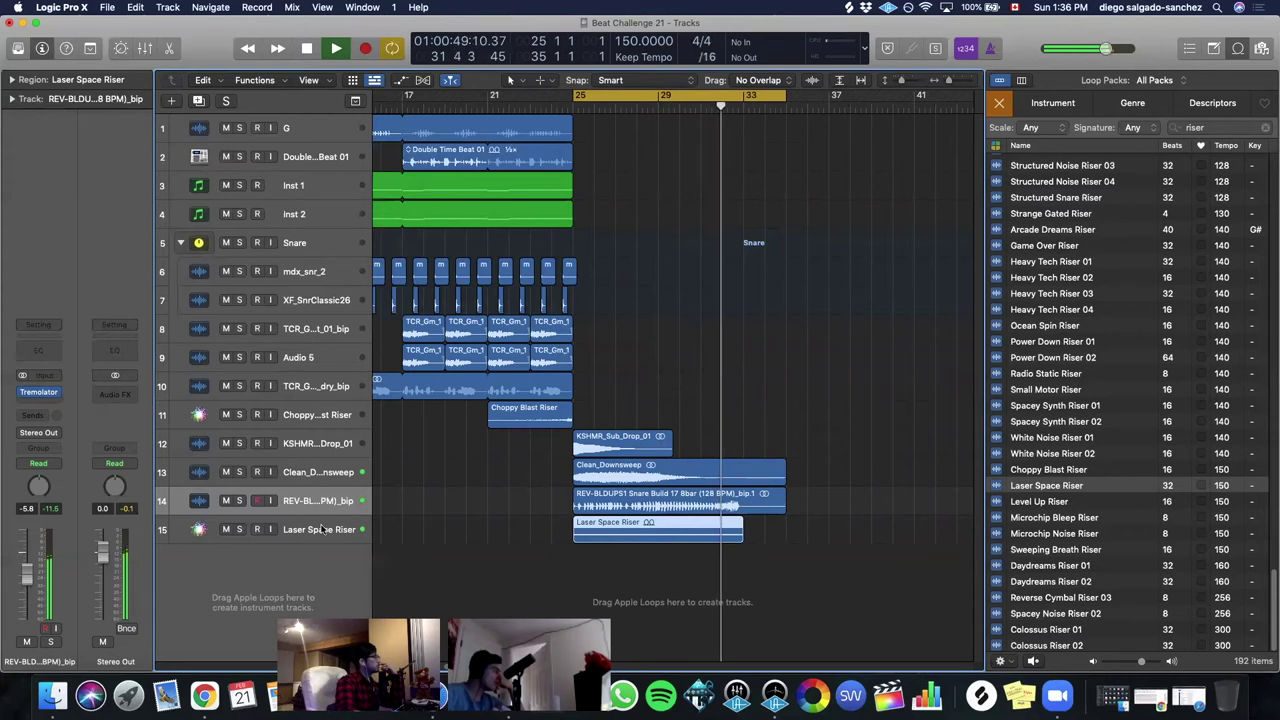
{"action": "left_click", "coordinate": [175, 538]}
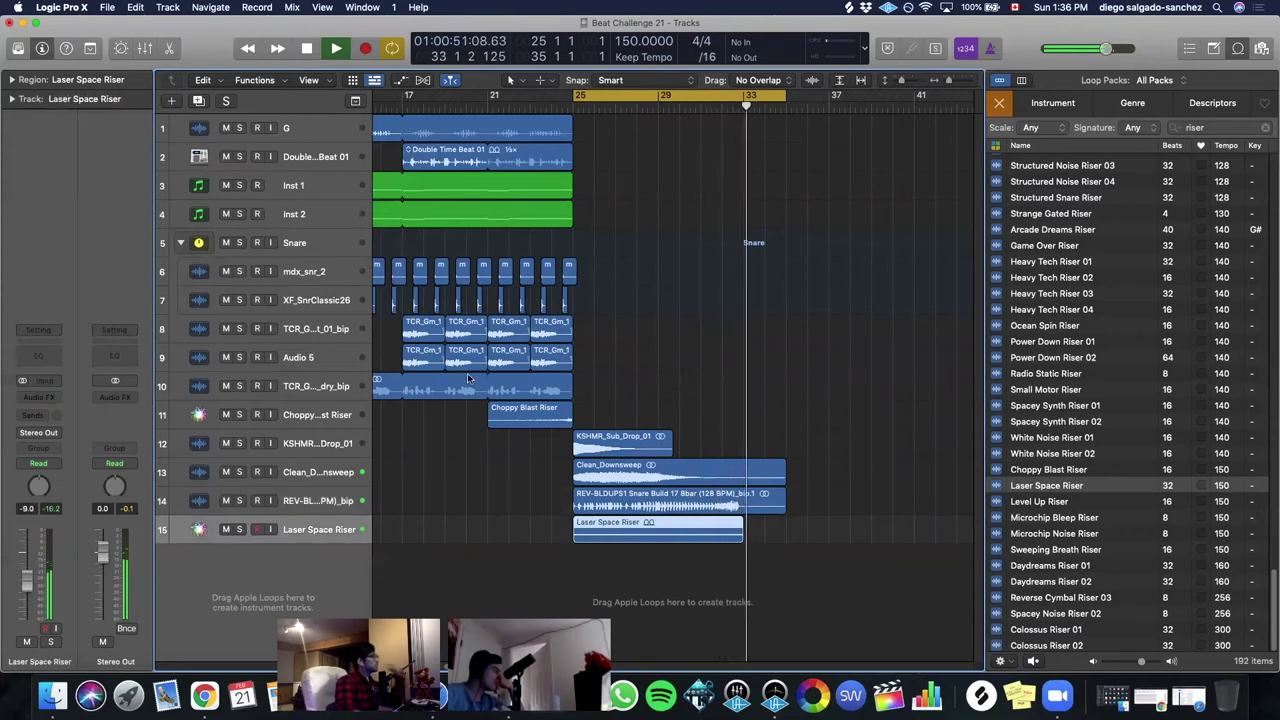
{"action": "key", "text": "space"}
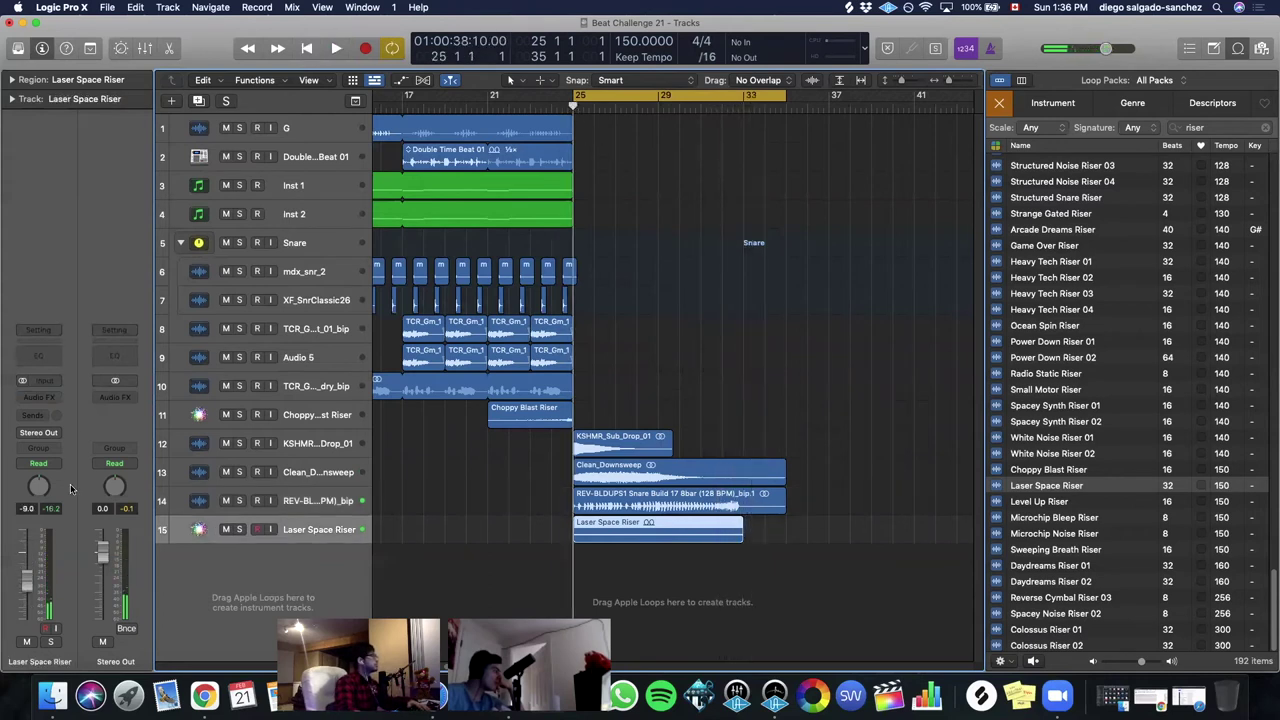
{"action": "left_click", "coordinate": [38, 397]}
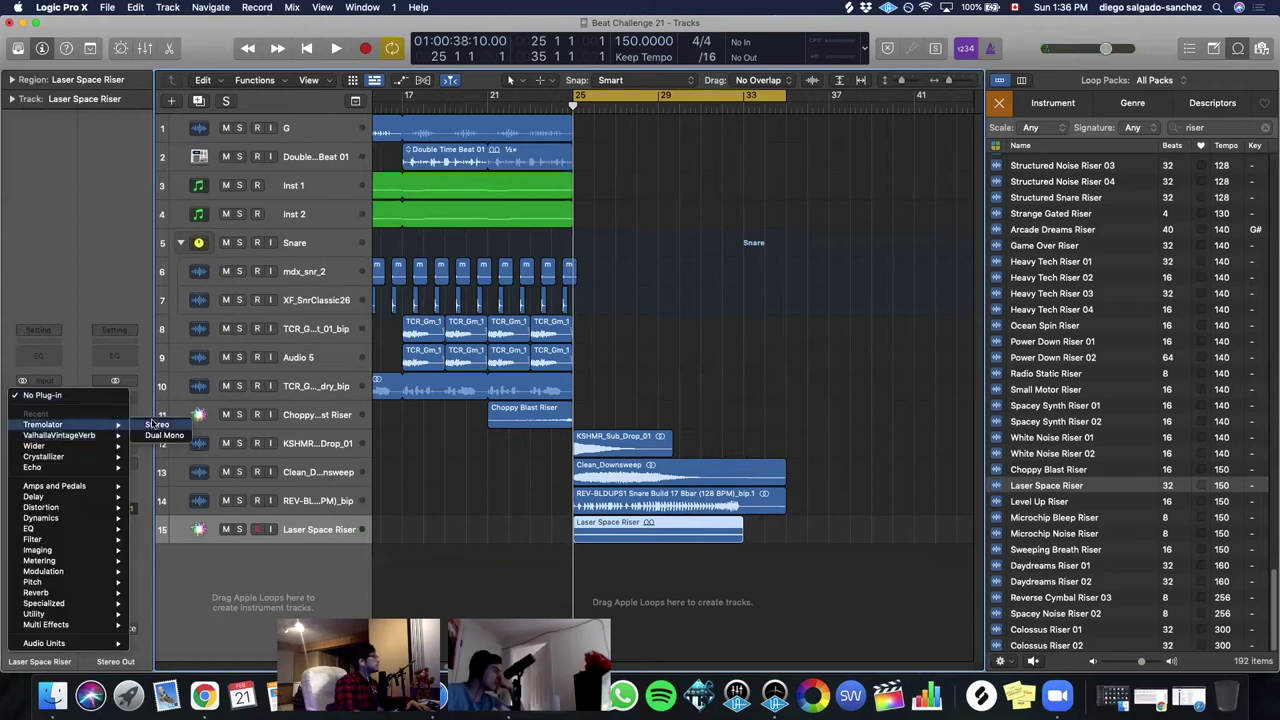
{"action": "left_click", "coordinate": [210, 418]}
{"action": "left_click", "coordinate": [519, 251]}
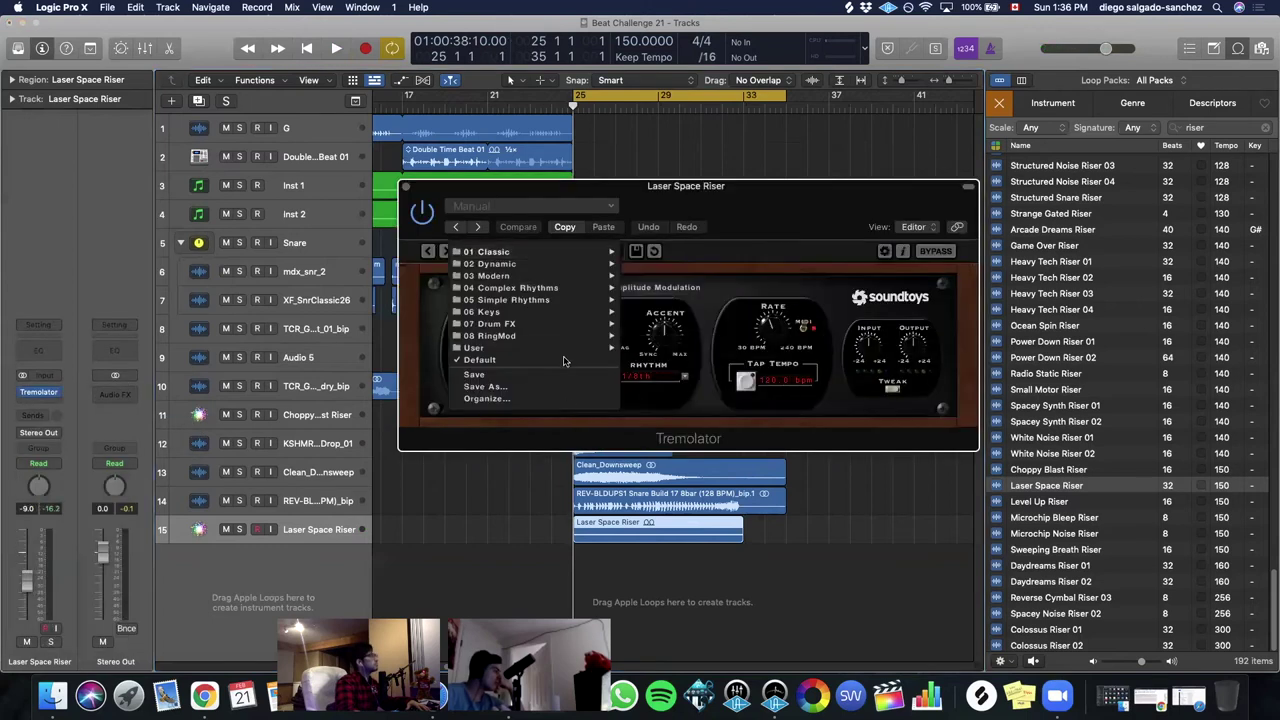
{"action": "mouse_move", "coordinate": [490, 311]}
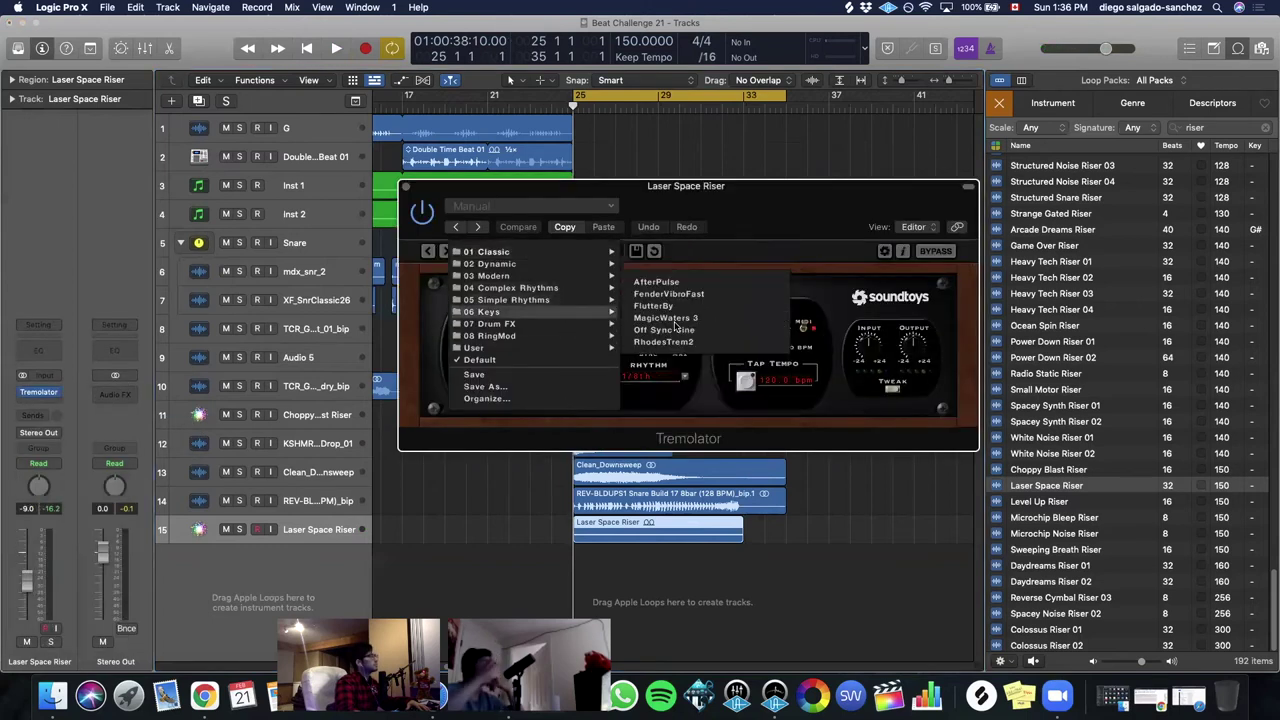
{"action": "left_click", "coordinate": [665, 317]}
- Compare the Off Sync Sine preset during playback, return to MagicWaters 3 and increase Tremolator's depth
{"action": "key", "text": "space"}
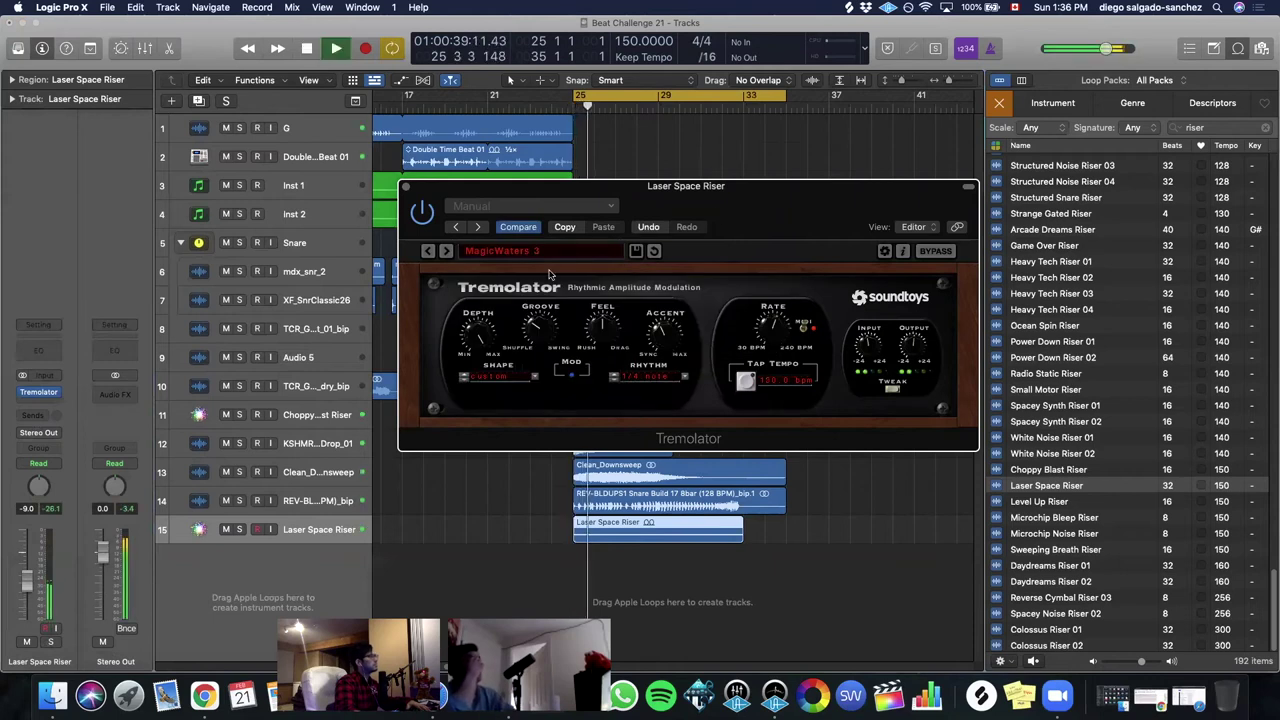
{"action": "left_click", "coordinate": [446, 251]}
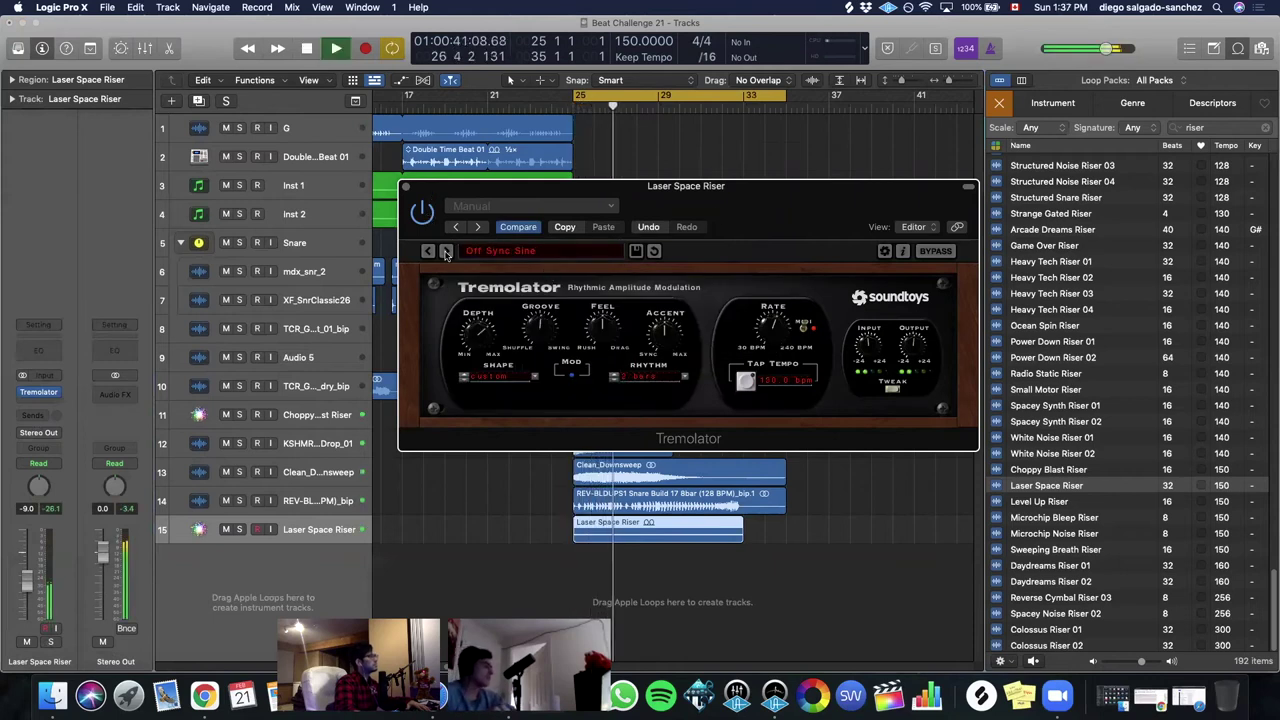
{"action": "left_click", "coordinate": [428, 251]}
{"action": "left_click_drag", "start_coordinate": [463, 344], "coordinate": [491, 298]}
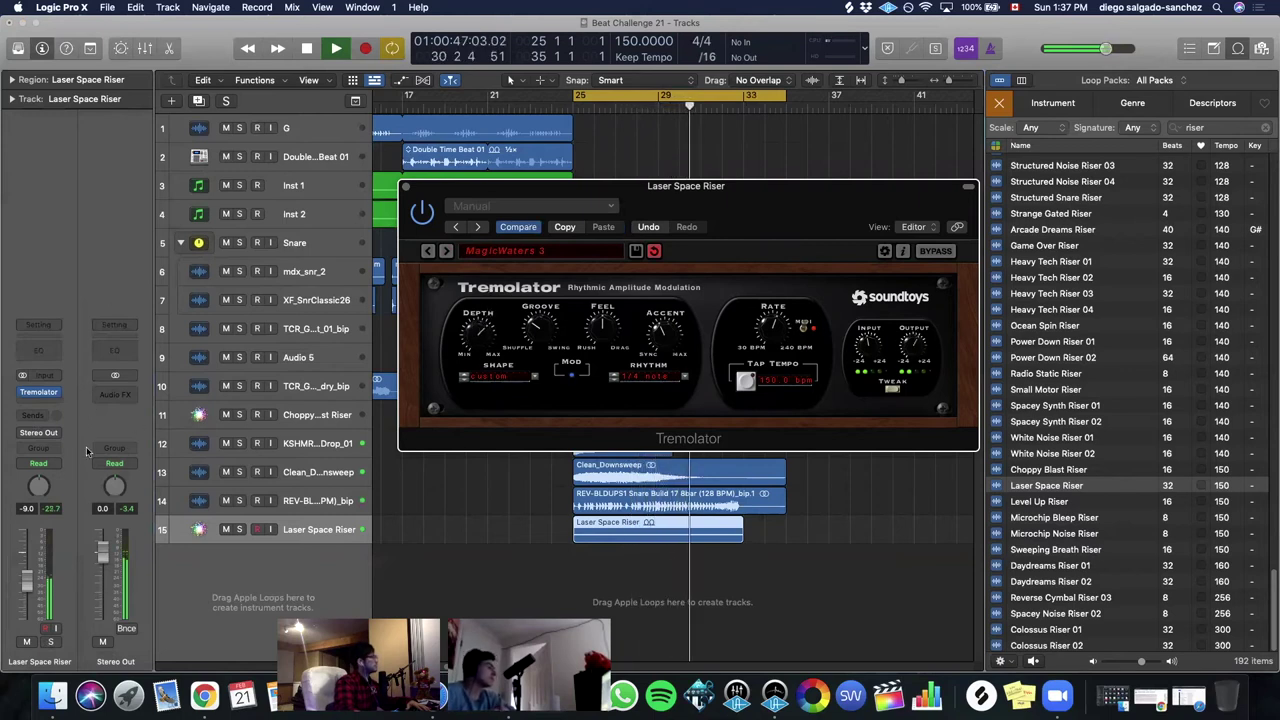
- Switch the Laser Space Riser track's pan control to stereo pan, and close Tremolator and the loop browser
{"action": "right_click", "coordinate": [33, 489]}
{"action": "left_click", "coordinate": [44, 503]}
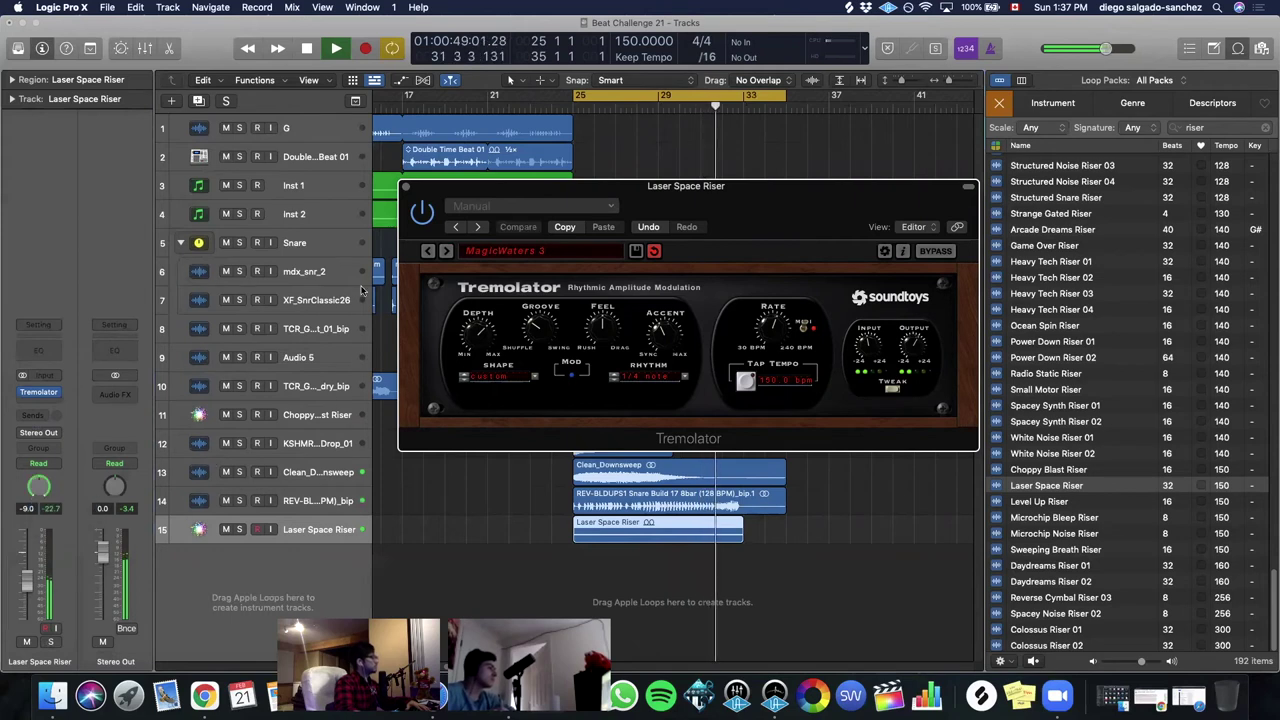
{"action": "key", "text": "space"}
{"action": "left_click", "coordinate": [405, 188]}
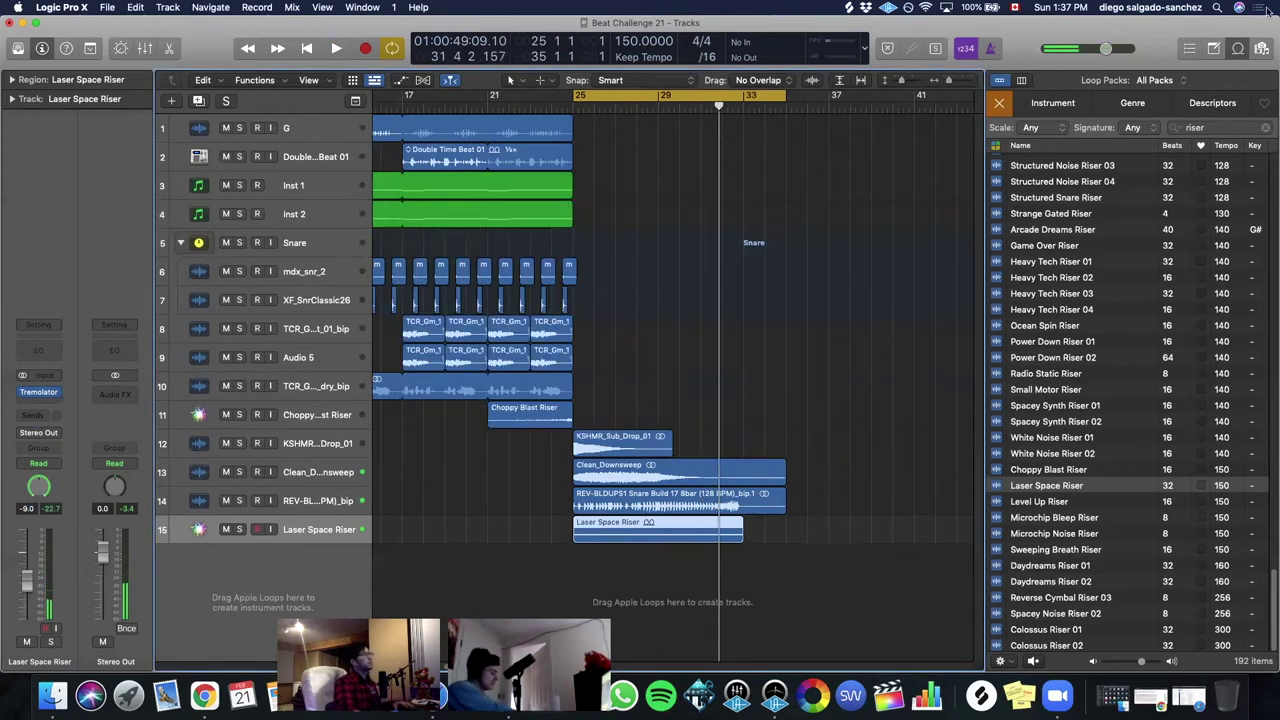
{"action": "left_click", "coordinate": [1248, 45]}
- Turn off the cycle range and play the whole arrangement from bar 1
{"action": "left_click", "coordinate": [552, 104]}
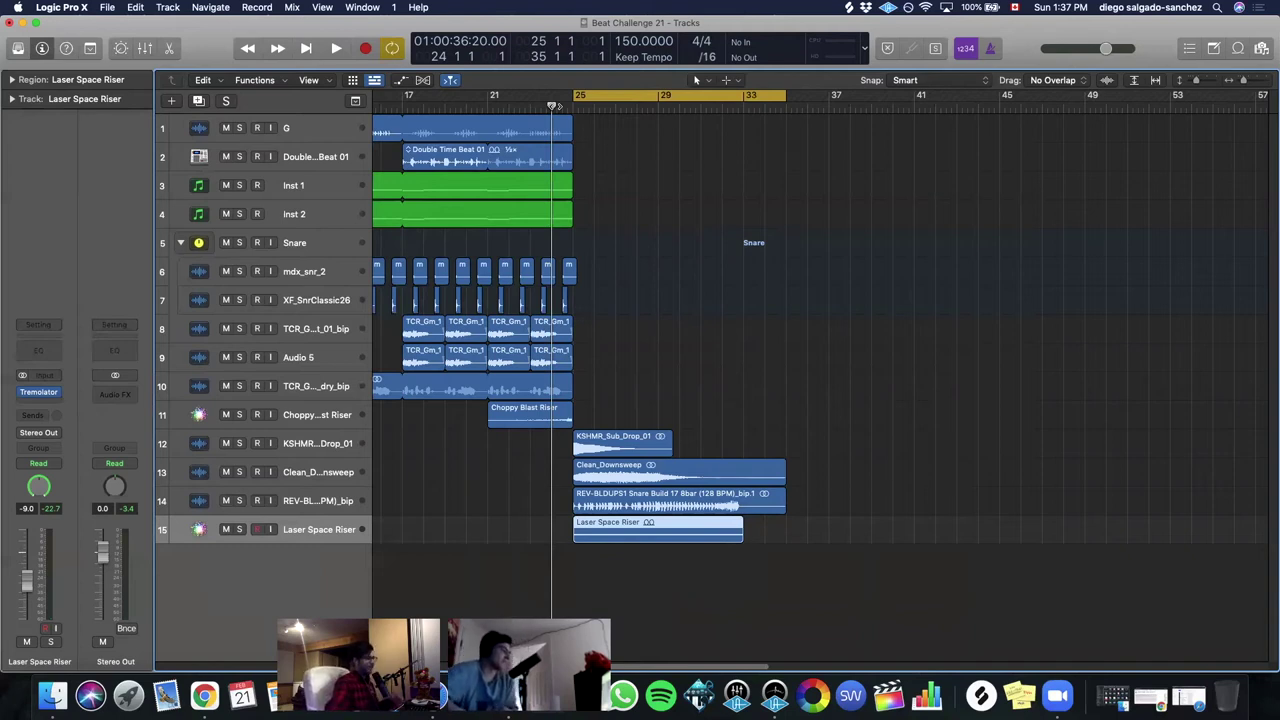
{"action": "key", "text": "super+Left"}
{"action": "key", "text": "super+Left"}
{"action": "key", "text": "super+Up"}
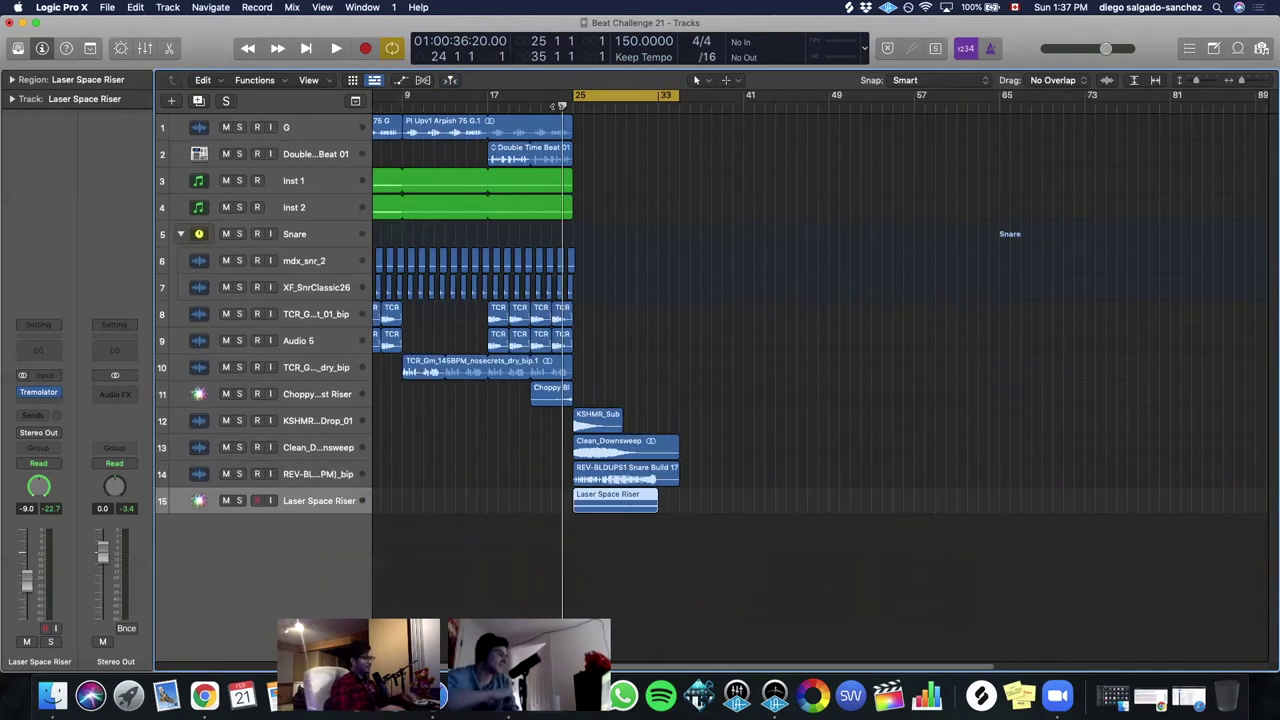
{"action": "key", "text": "super+Left"}
{"action": "key", "text": "super+Up"}
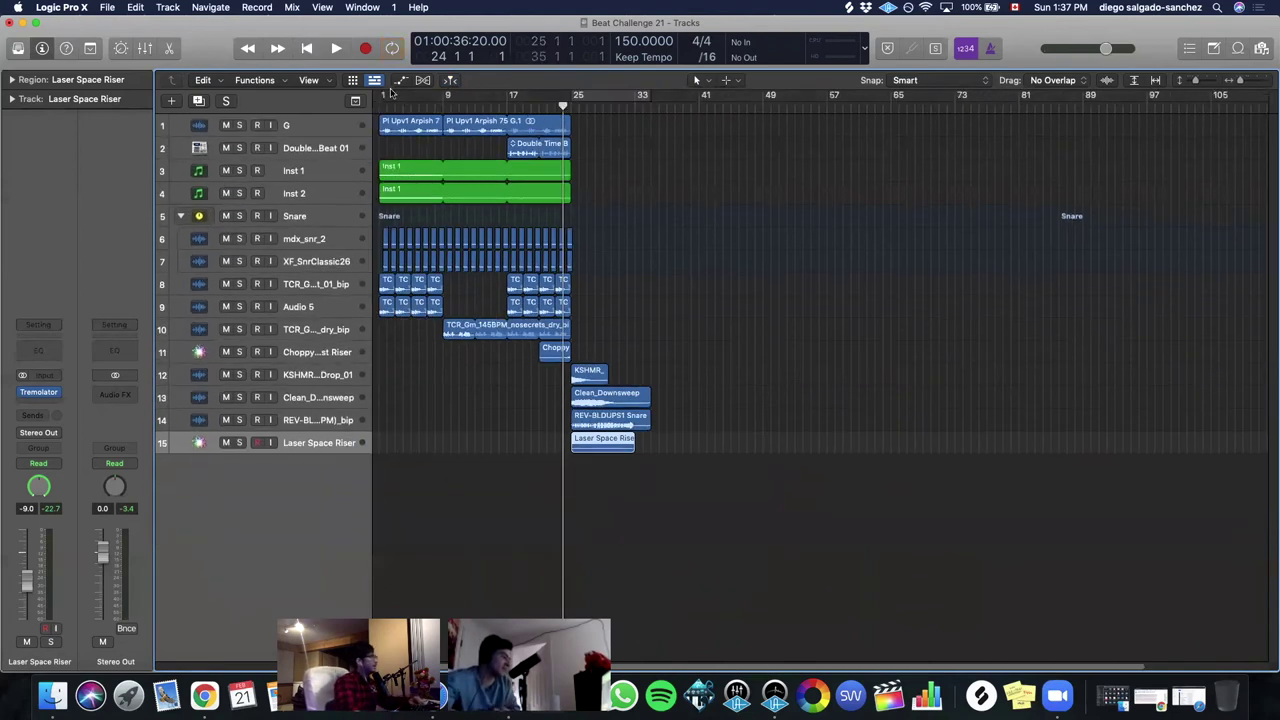
{"action": "left_click", "coordinate": [381, 103]}
{"action": "key", "text": "space"}
{"action": "key", "text": "space"}
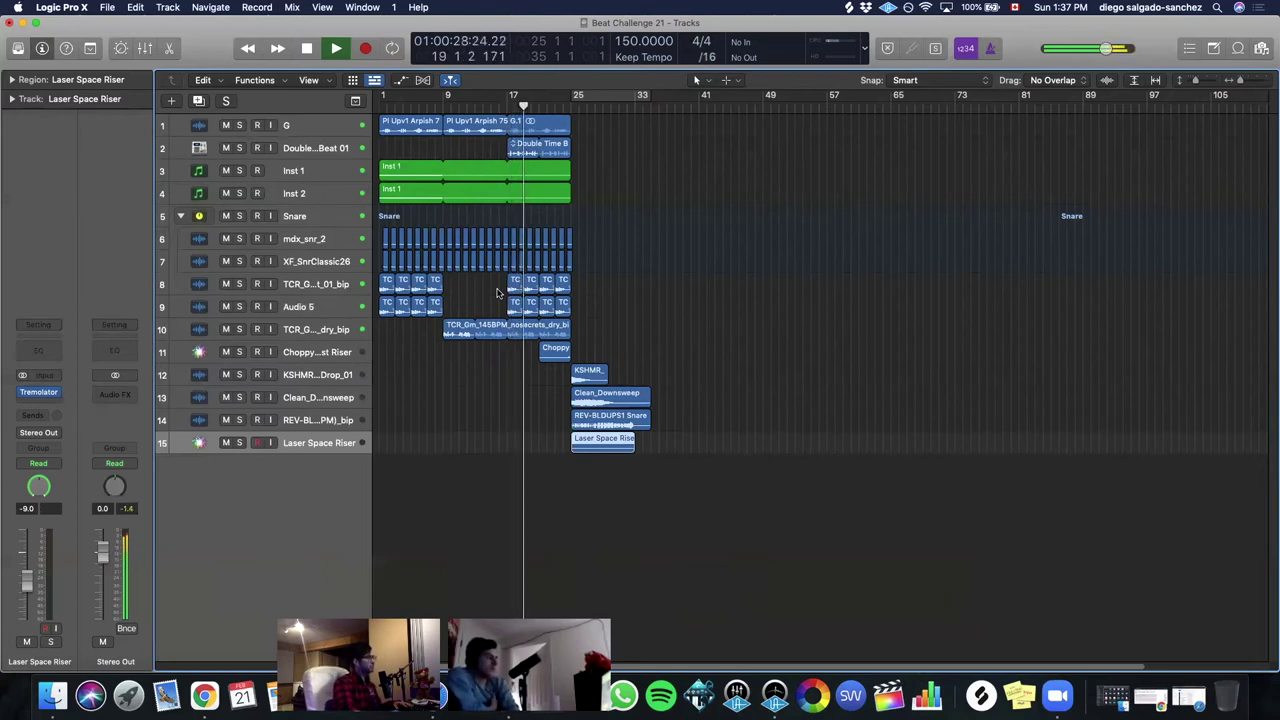
- Move the eight TCR_Gm_145BPM loop regions on tracks 8 and 9 from bar 17 to bar 25
{"action": "left_click_drag", "start_coordinate": [502, 276], "coordinate": [594, 300]}
{"action": "left_click_drag", "start_coordinate": [510, 290], "coordinate": [575, 290]}
{"action": "left_click", "coordinate": [736, 242]}
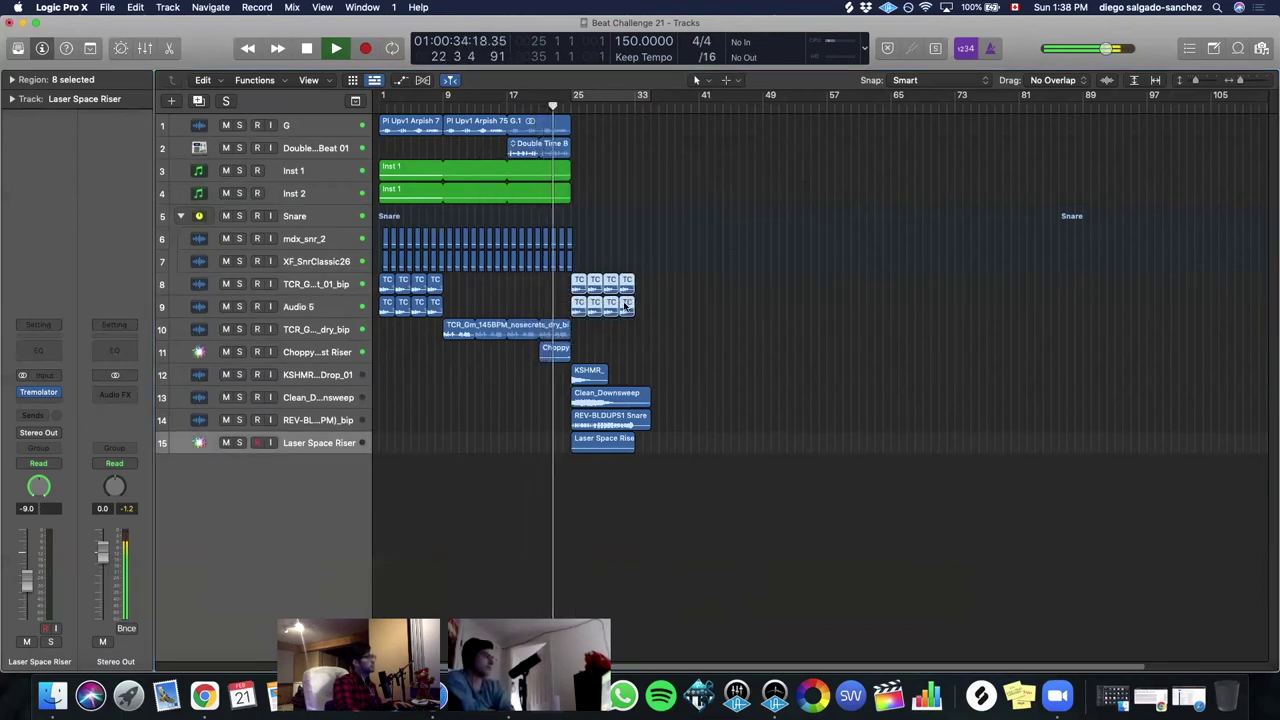
- Raise the volume of the two TCR_Gm tracks, 8 and 9, together to -10.6 dB during playback
{"action": "left_click", "coordinate": [308, 288]}
{"action": "left_click", "coordinate": [308, 307], "text": "shift"}
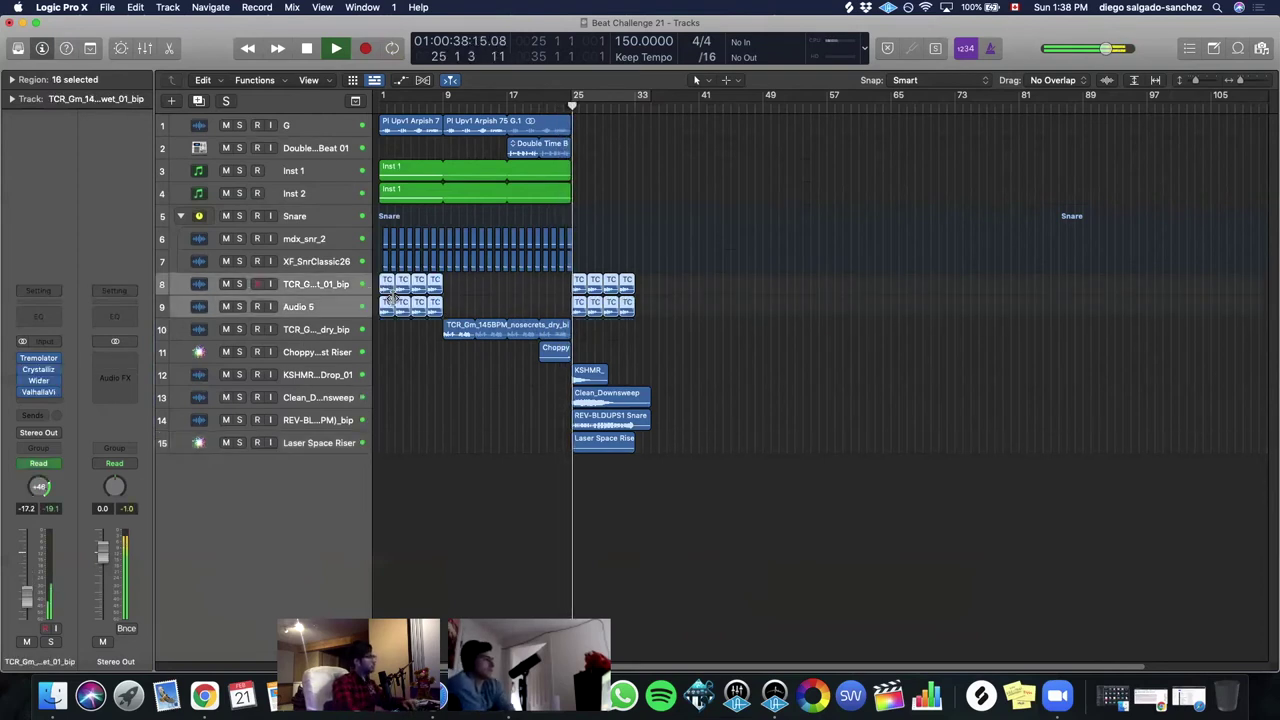
{"action": "key", "text": "x"}
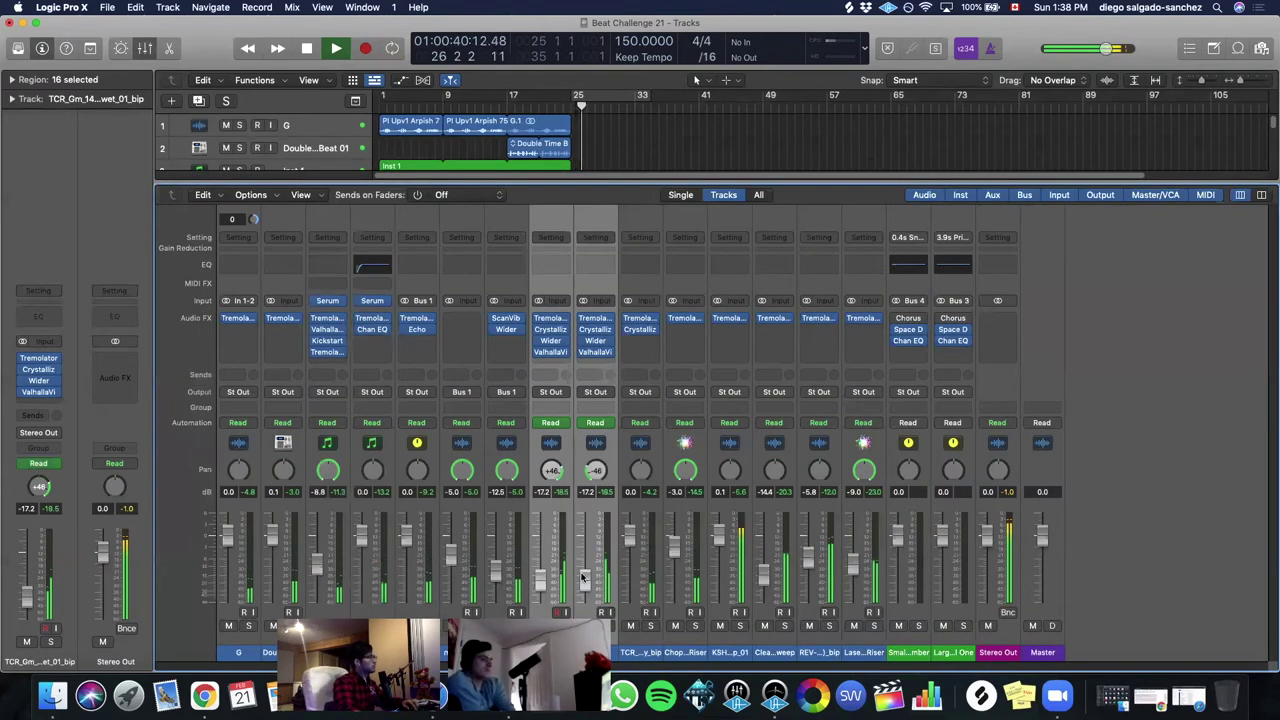
{"action": "key", "text": "x"}
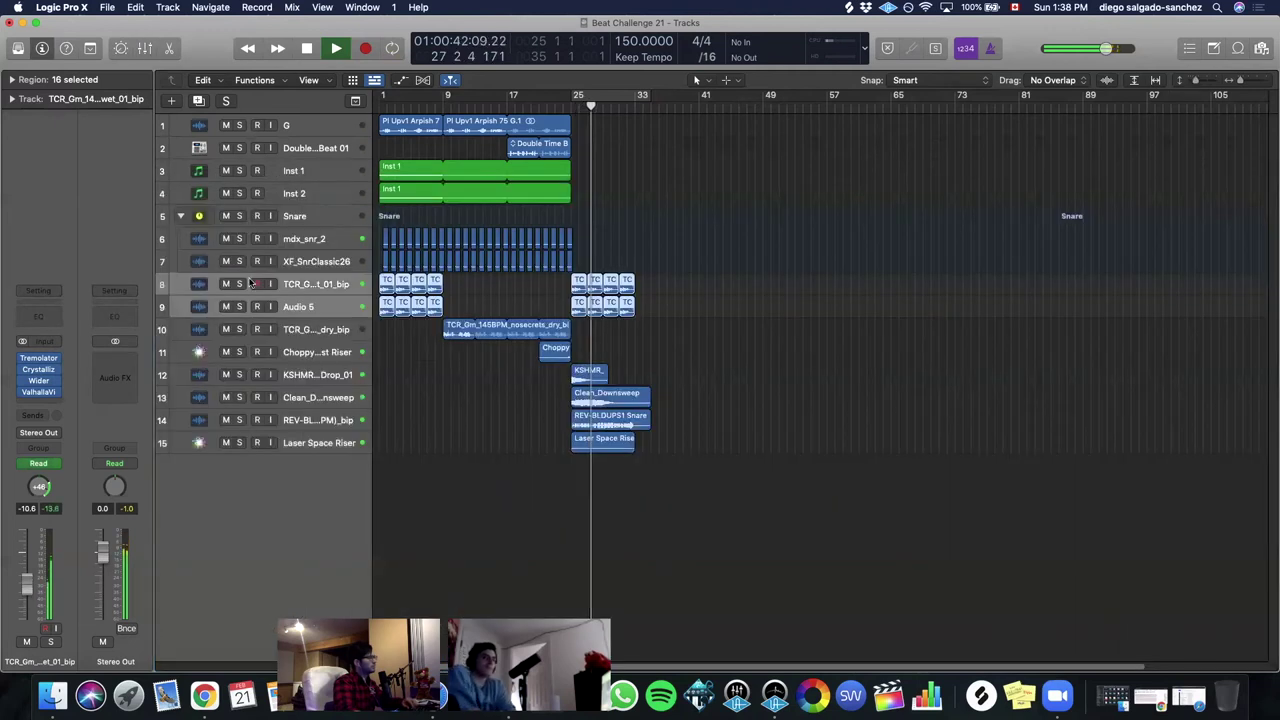
- Stop playback and delete the REV-BLDUPS1 Snare region from track 14
{"action": "key", "text": "space"}
{"action": "left_click", "coordinate": [498, 432]}
{"action": "left_click", "coordinate": [643, 424]}
{"action": "key", "text": "Delete"}
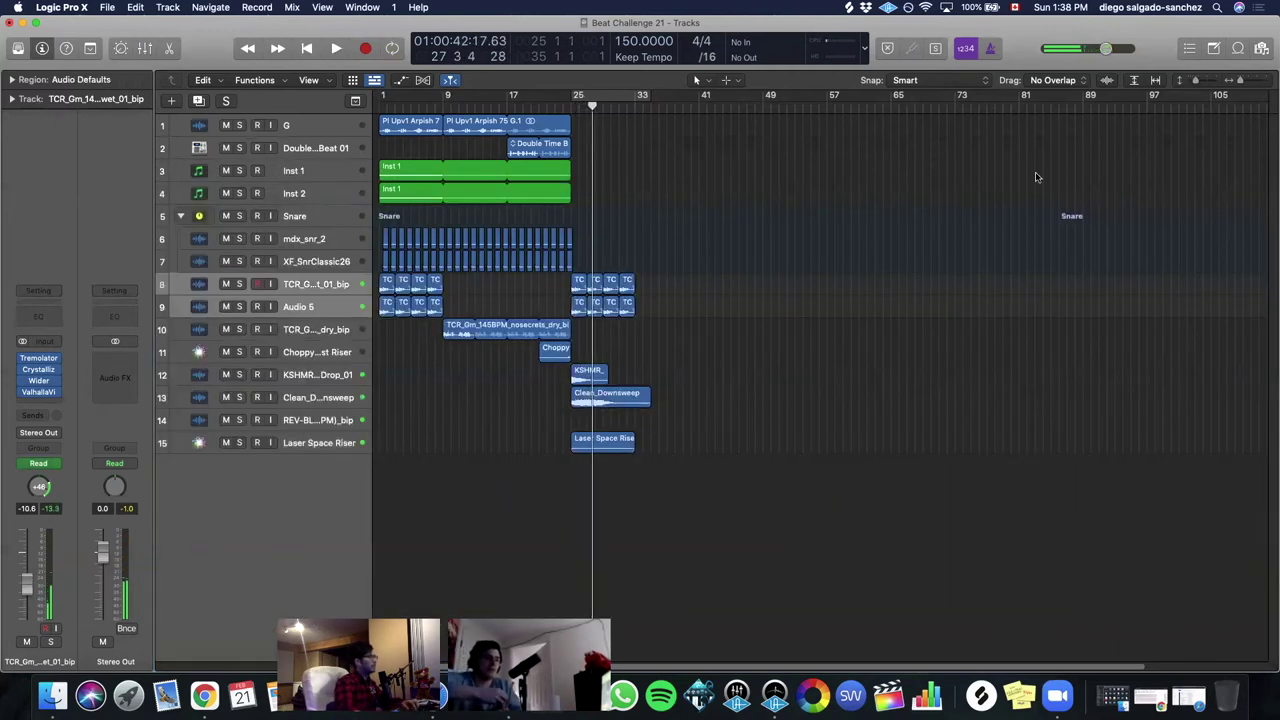
- Search the loop browser for "snare" and sort the loops by beats
{"action": "left_click", "coordinate": [1232, 50]}
{"action": "left_click", "coordinate": [1226, 124]}
{"action": "key", "text": "BackSpace"}
{"action": "type", "text": "snare"}
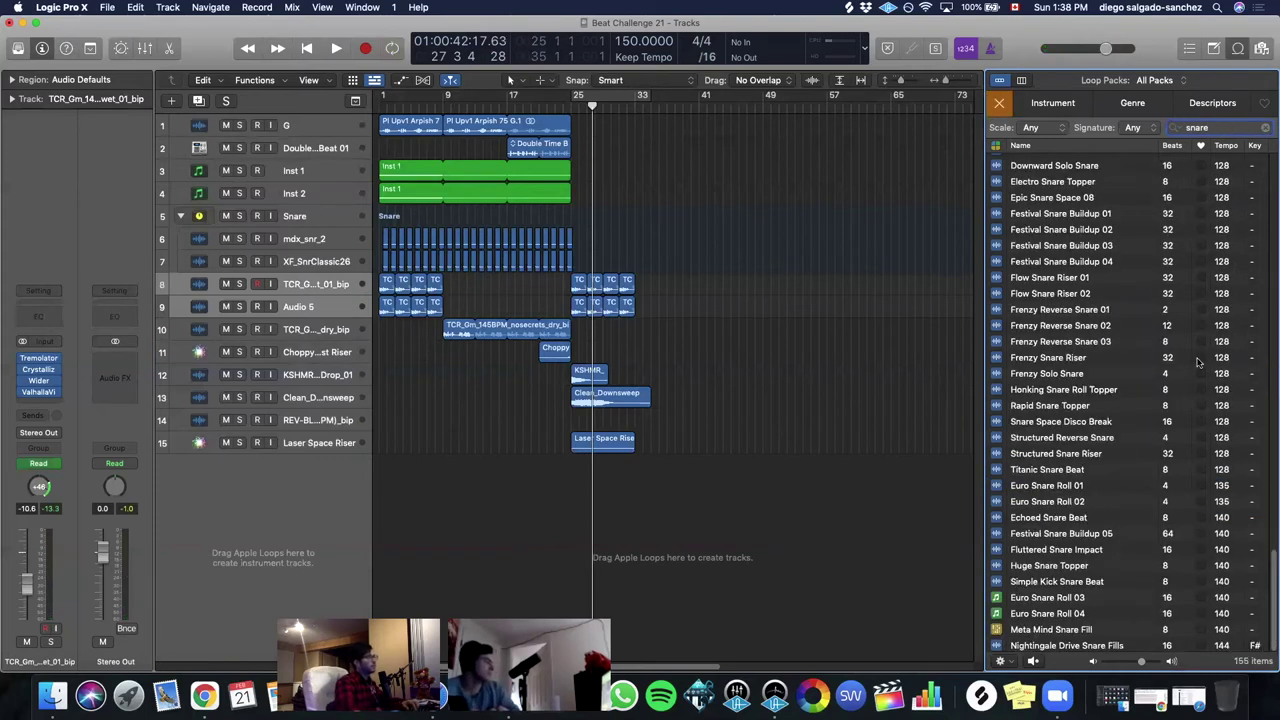
{"action": "left_click", "coordinate": [1172, 148]}
{"action": "scroll", "coordinate": [1088, 500], "scroll_direction": "down", "scroll_amount": 20}
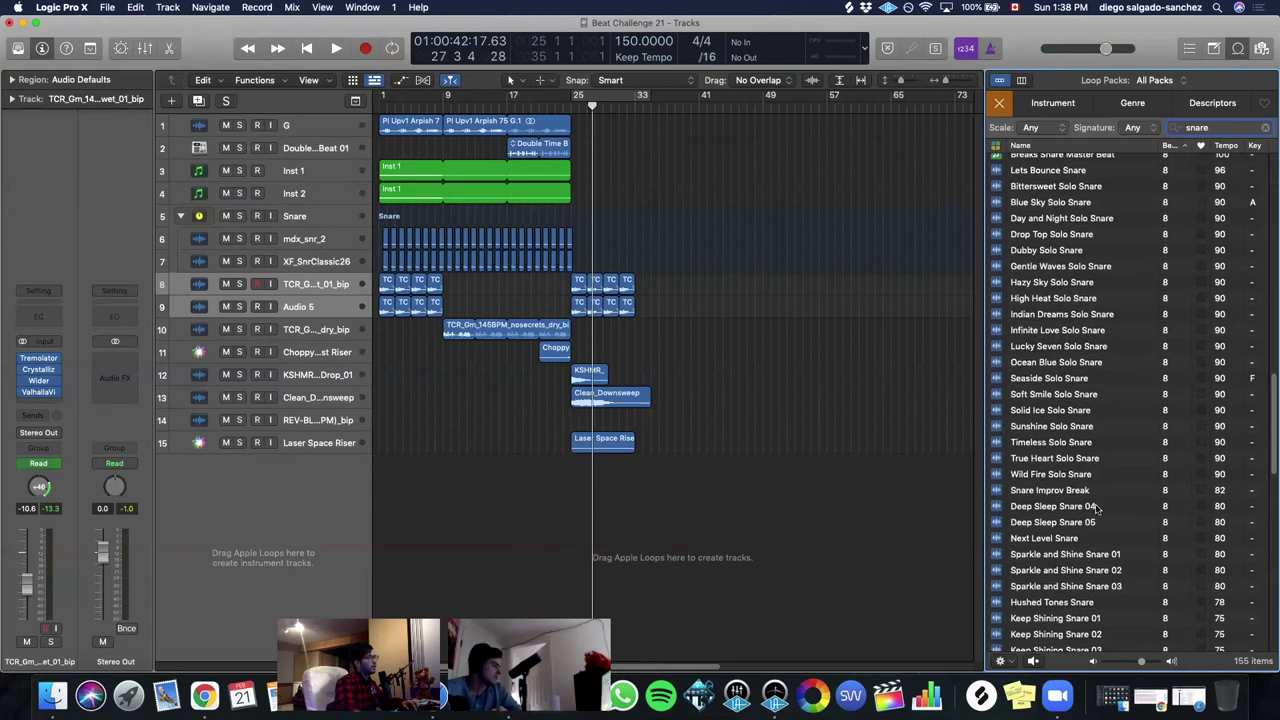
- Audition the 32-beat snare buildup loops and place Festival Snare Buildup 04 on track 14 at bar 25
{"action": "left_click", "coordinate": [1090, 522]}
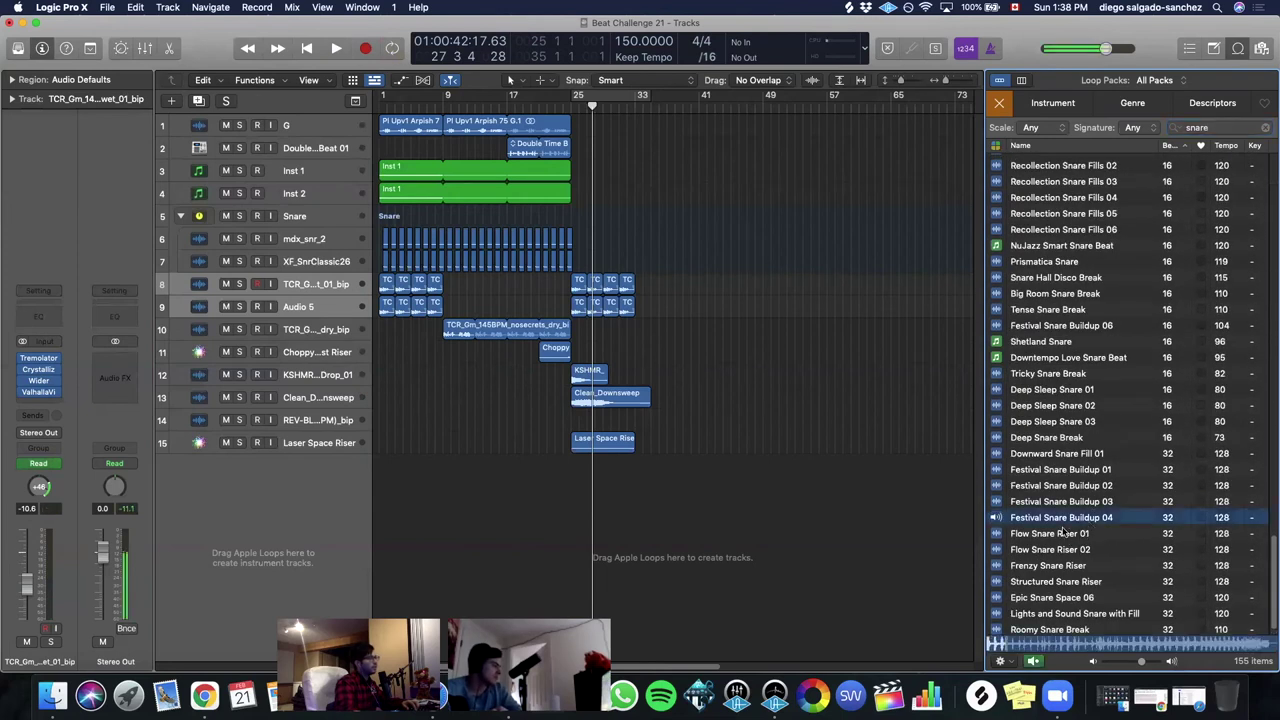
{"action": "left_click", "coordinate": [1064, 536]}
{"action": "left_click_drag", "start_coordinate": [1062, 517], "coordinate": [572, 430]}
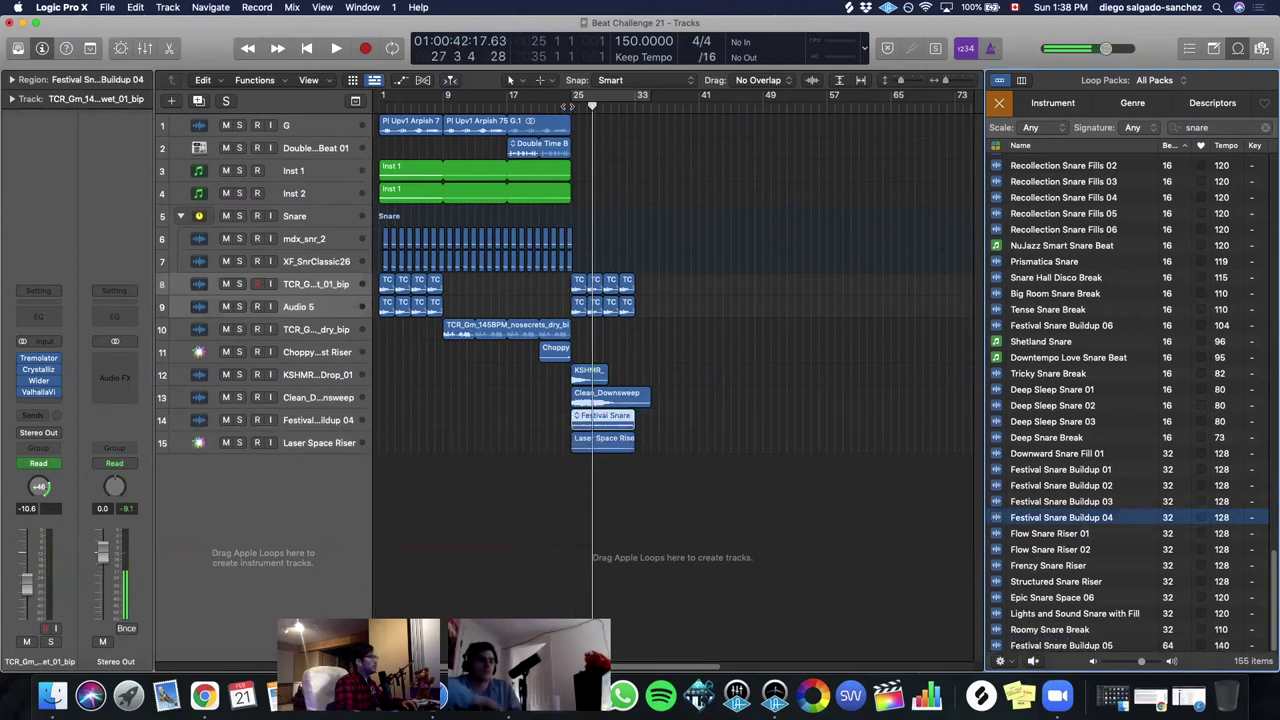
- Play from bar 25 and set the Festival Snare Buildup 04 track's volume to -8.2 dB
{"action": "key", "text": "space"}
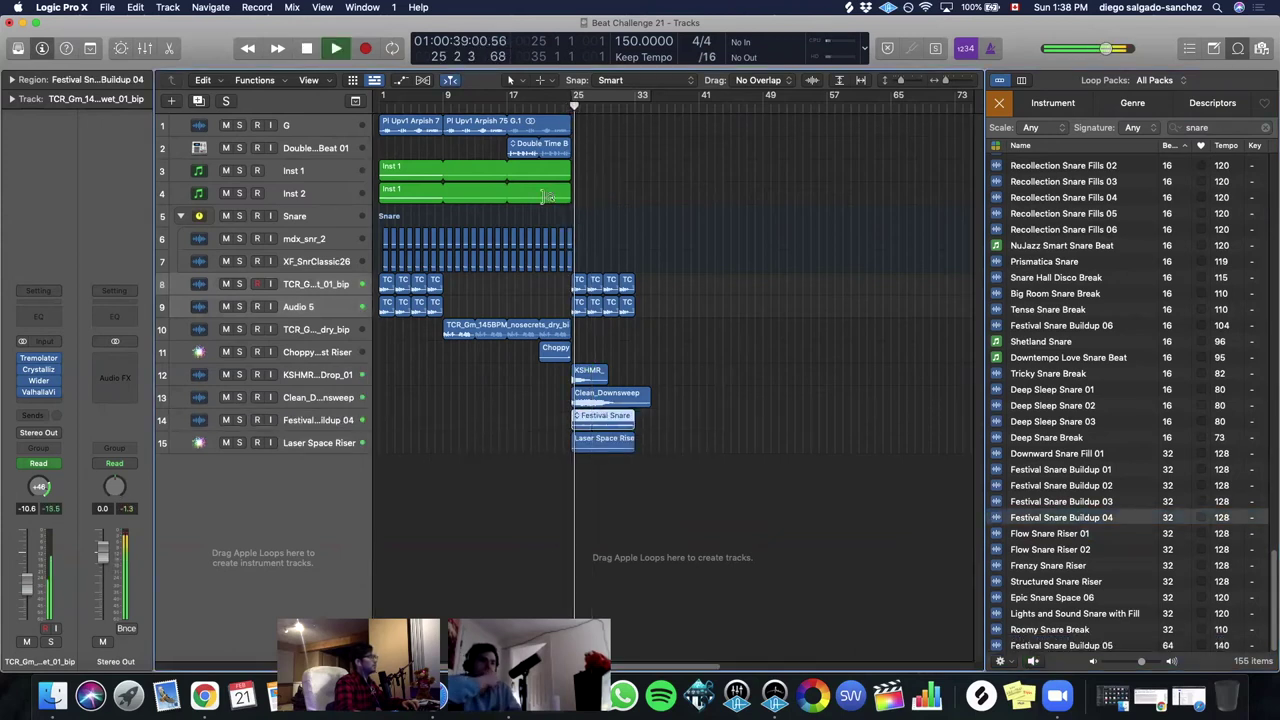
{"action": "left_click", "coordinate": [308, 423]}
{"action": "left_click_drag", "start_coordinate": [27, 552], "coordinate": [27, 580]}
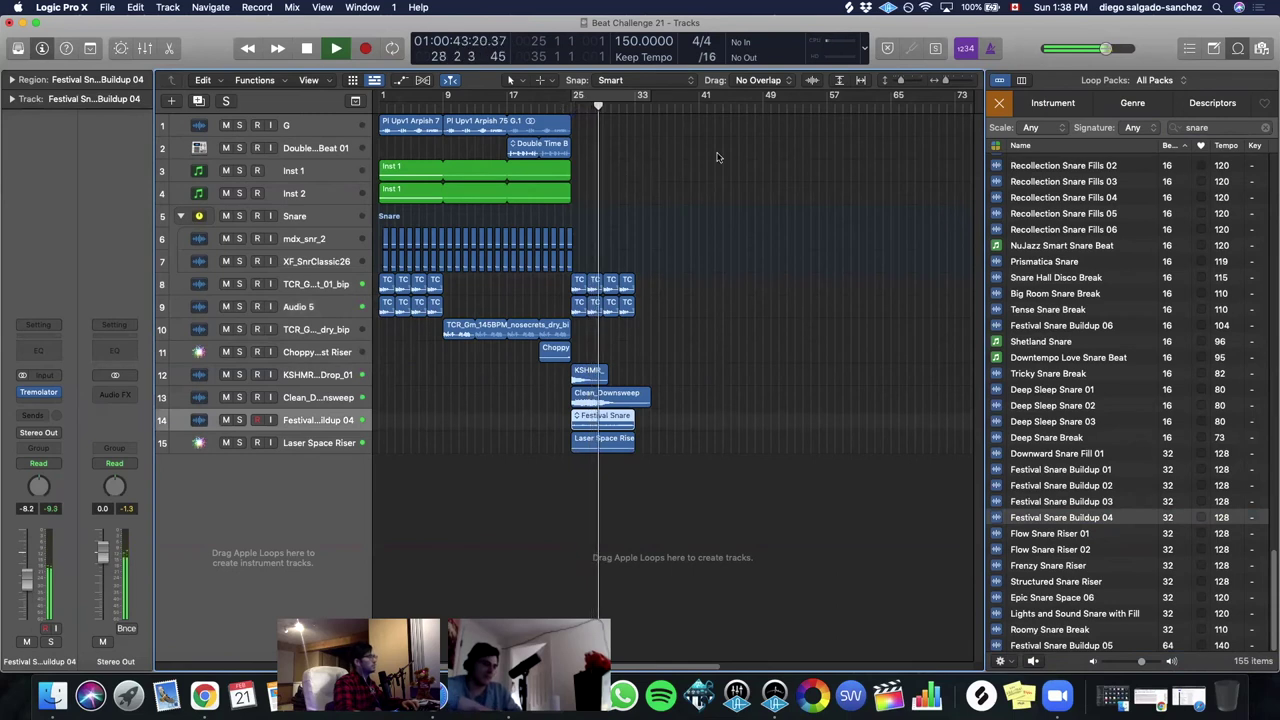
- Close the loop browser, save the project and stop playback at bar 33
{"action": "left_click", "coordinate": [1236, 48]}
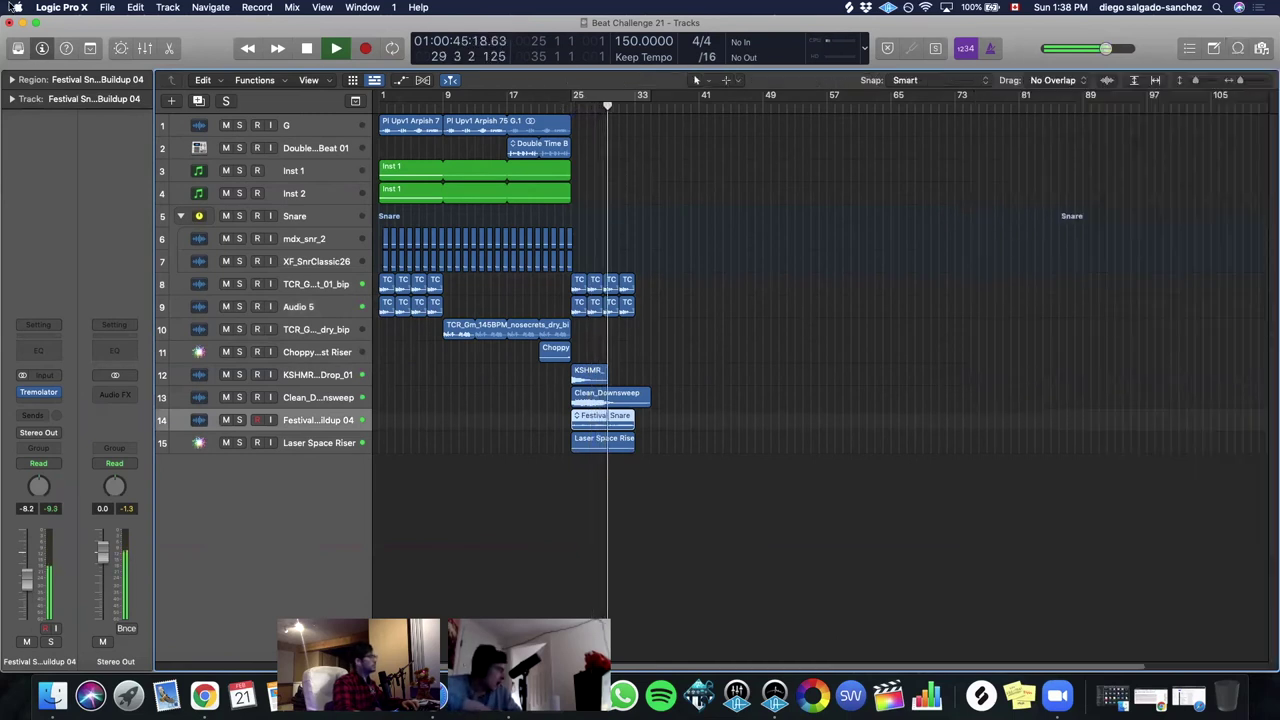
{"action": "left_click", "coordinate": [107, 7]}
{"action": "left_click", "coordinate": [115, 107]}
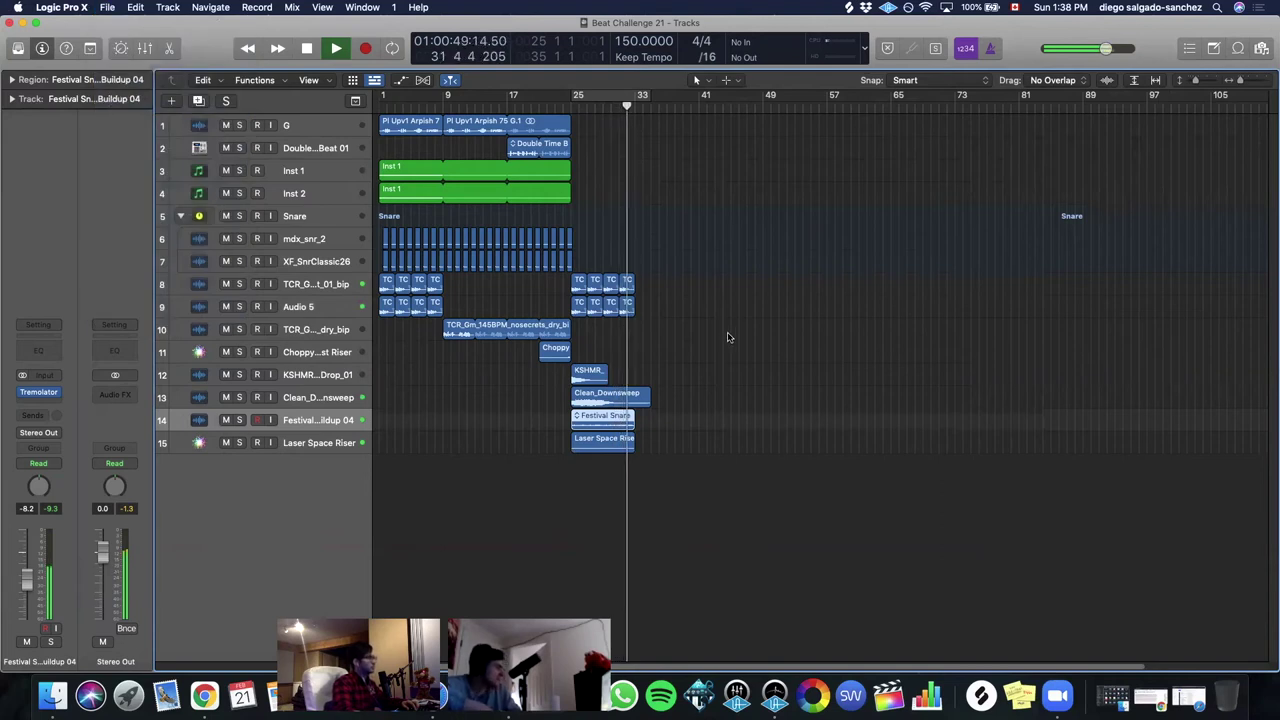
{"action": "key", "text": "space"}
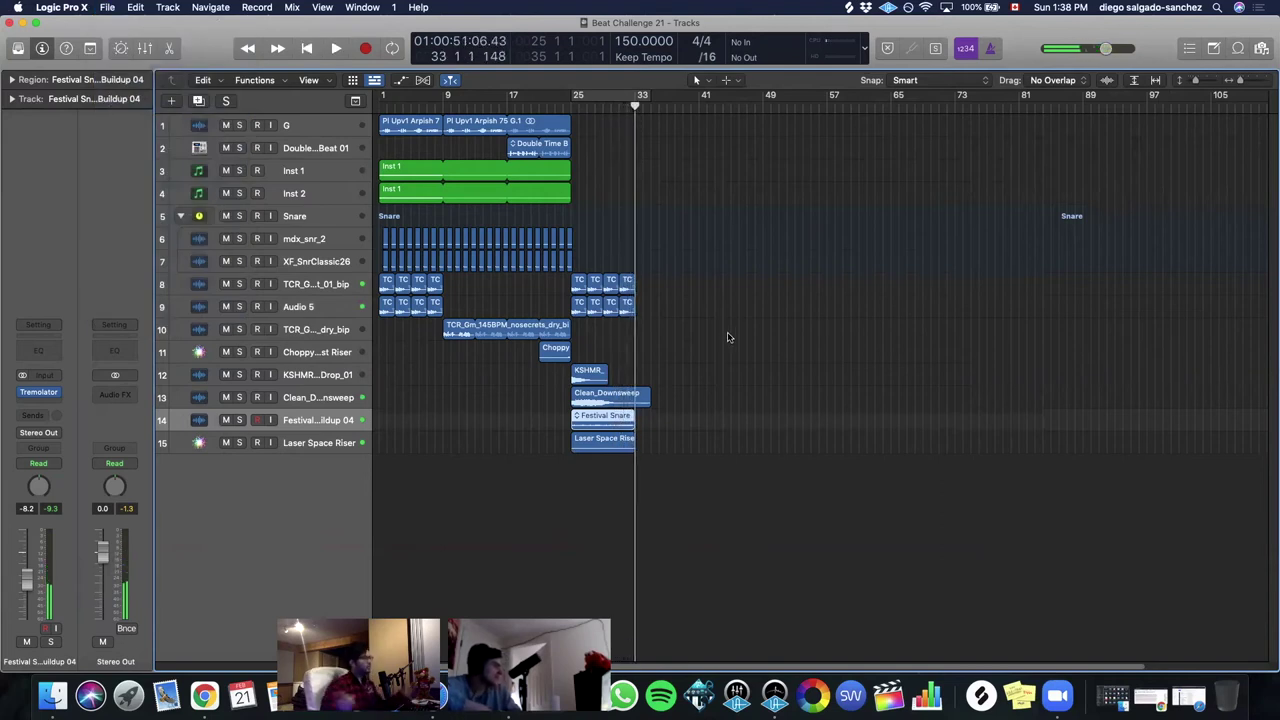
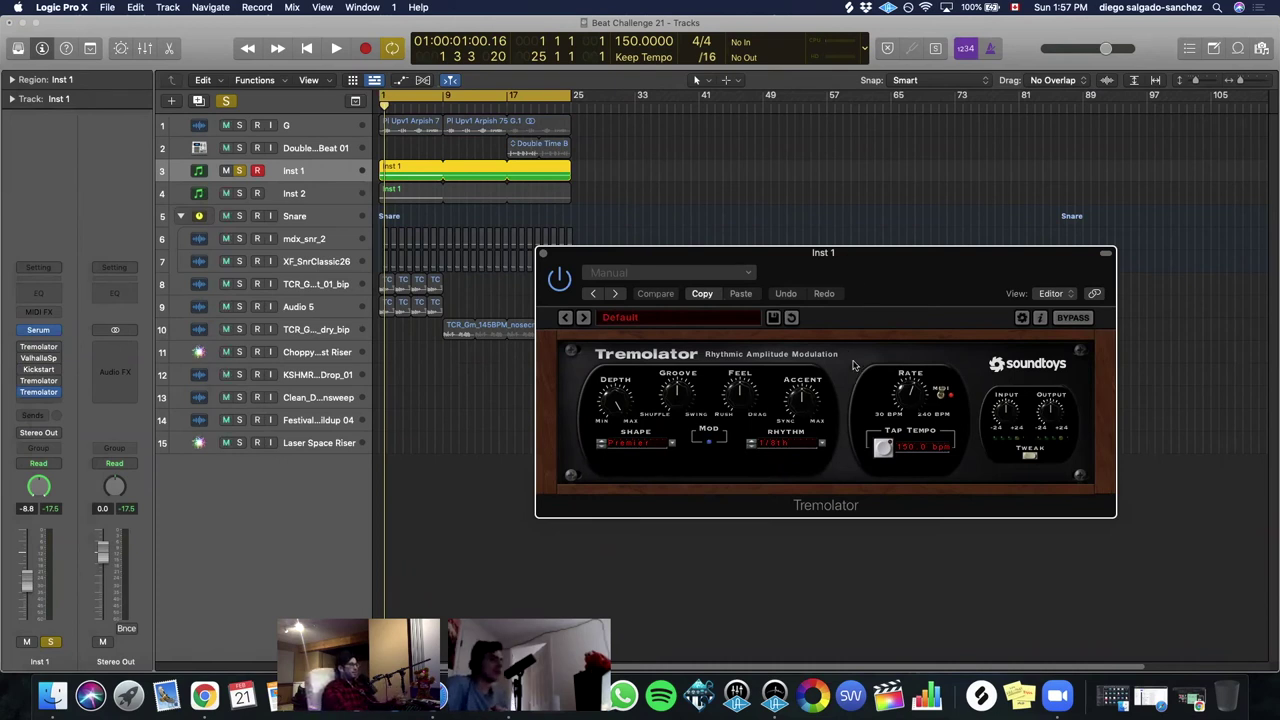
- Move Inst 1's Tremolator window aside and try different Depth and Groove amounts during playback
{"action": "left_click_drag", "start_coordinate": [875, 271], "coordinate": [797, 266]}
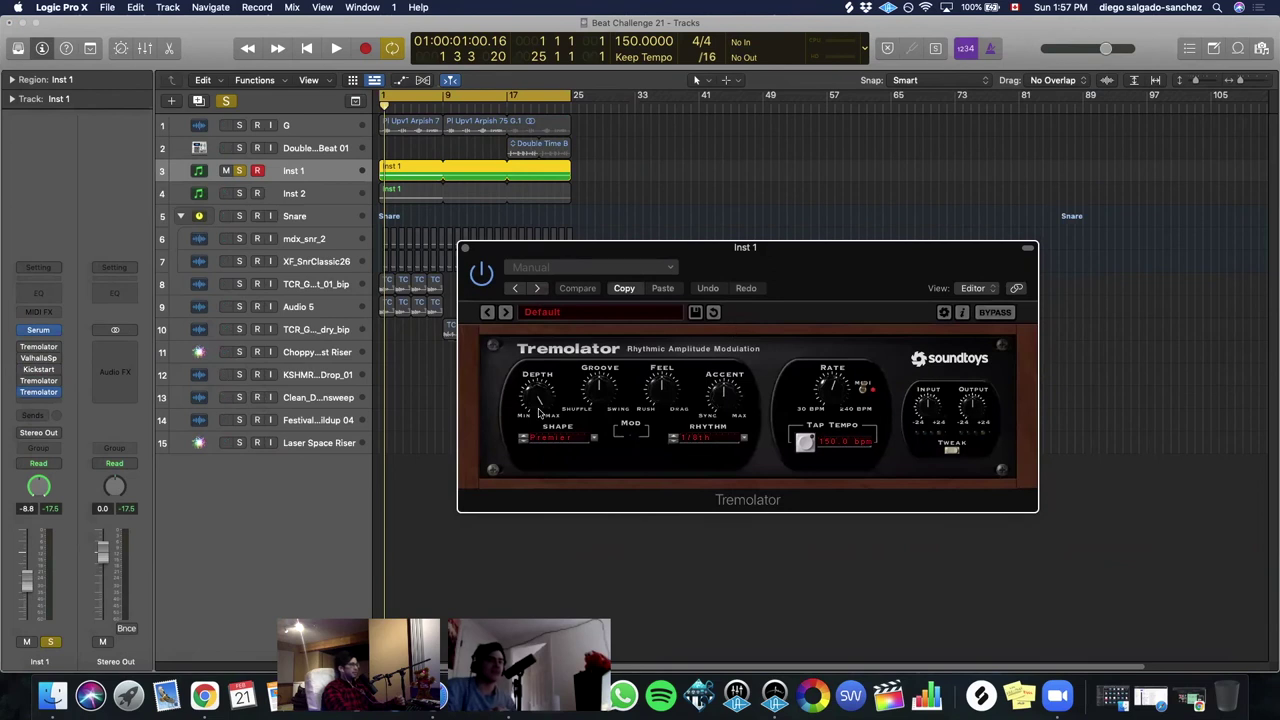
{"action": "left_click_drag", "start_coordinate": [540, 400], "coordinate": [543, 382]}
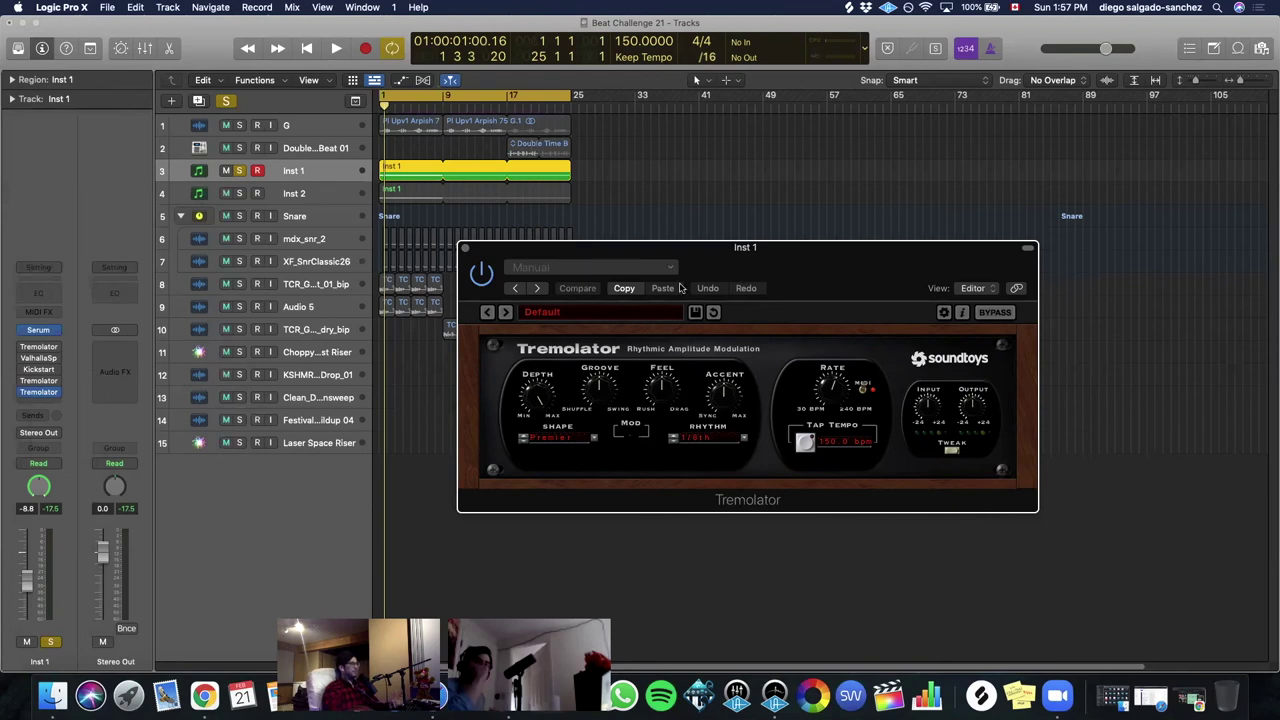
{"action": "key", "text": "space"}
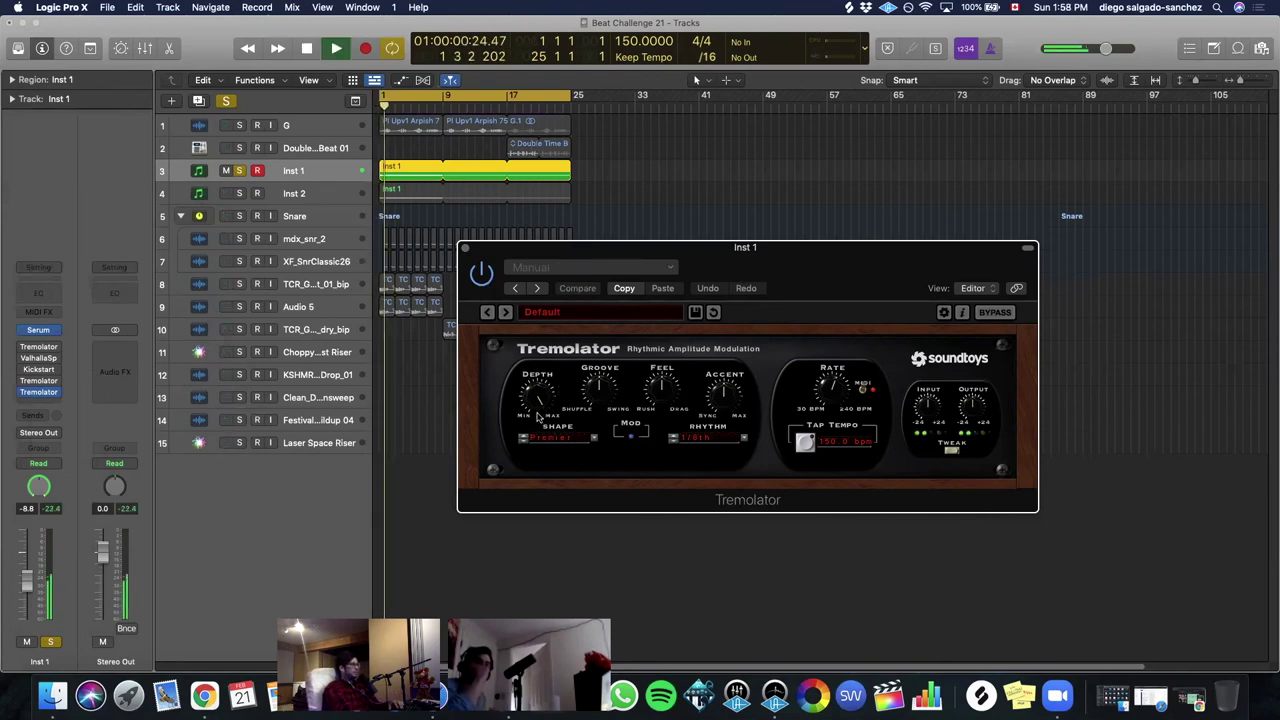
{"action": "left_click_drag", "start_coordinate": [537, 418], "coordinate": [537, 432]}
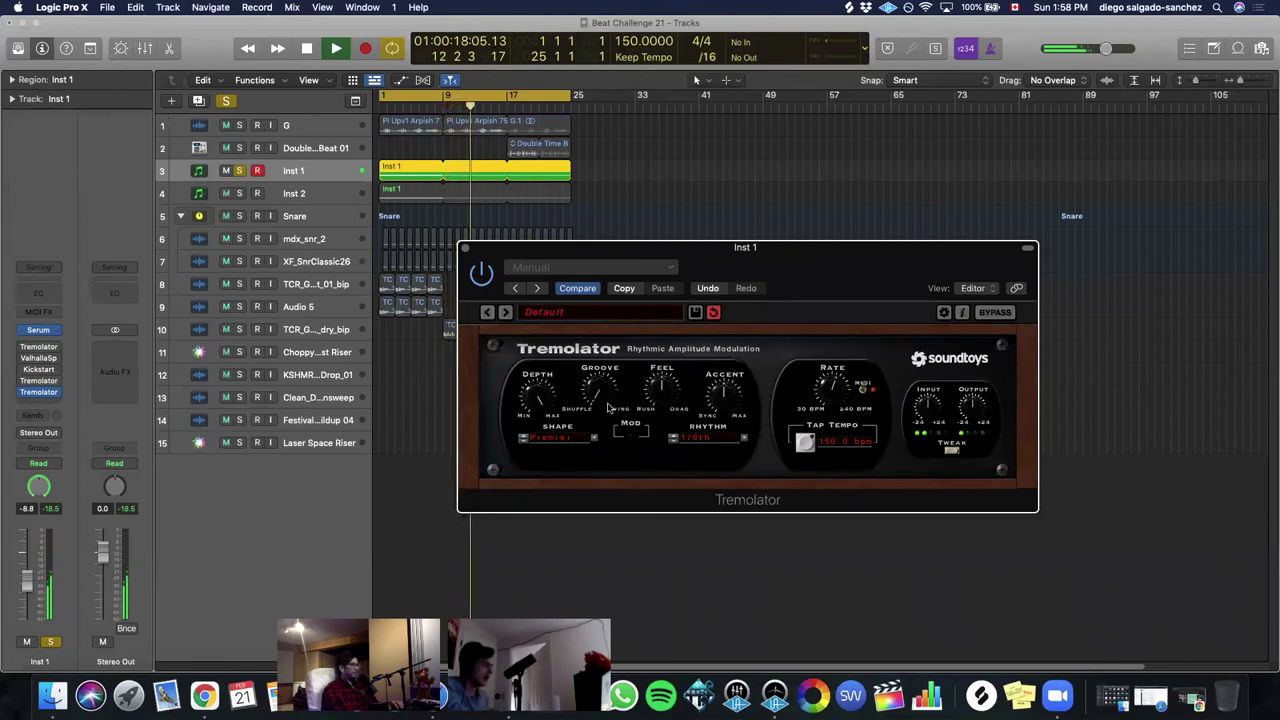
{"action": "key", "text": "space"}
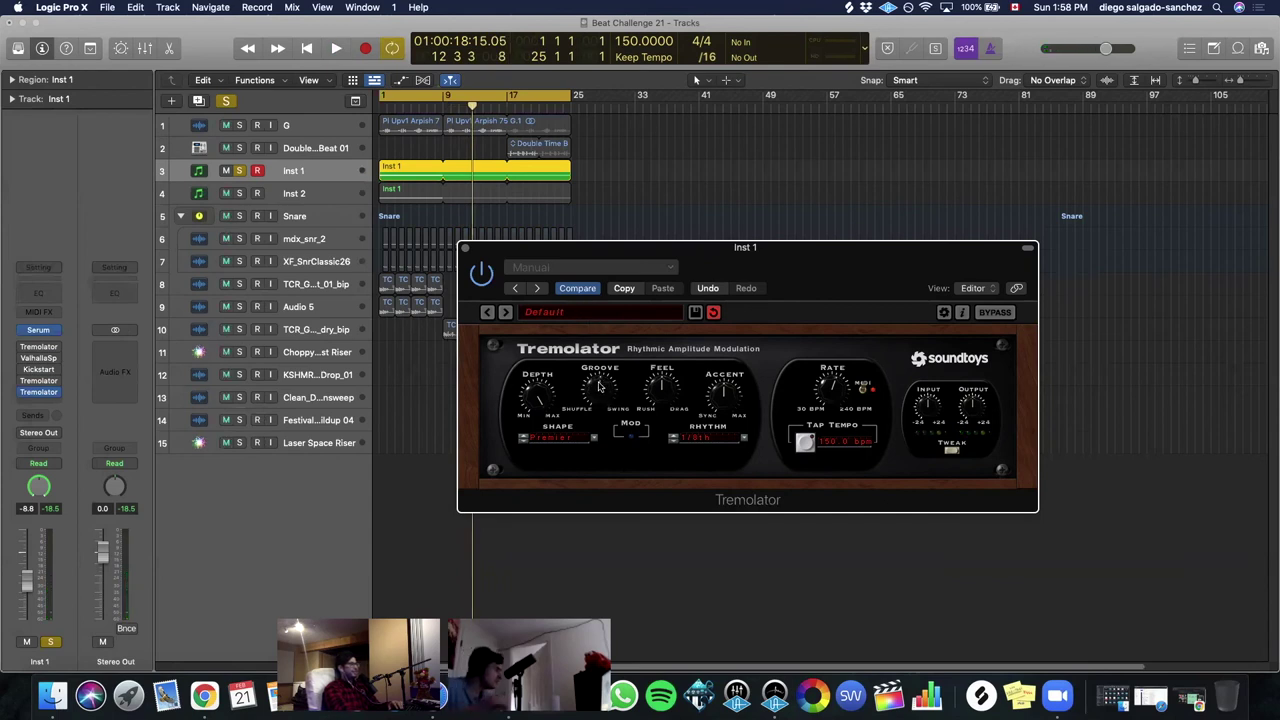
- Play the soloed Inst 1 track from bar 1 while adjusting Tremolator's Accent and trying its Feel control
{"action": "key", "text": "Return"}
{"action": "key", "text": "space"}
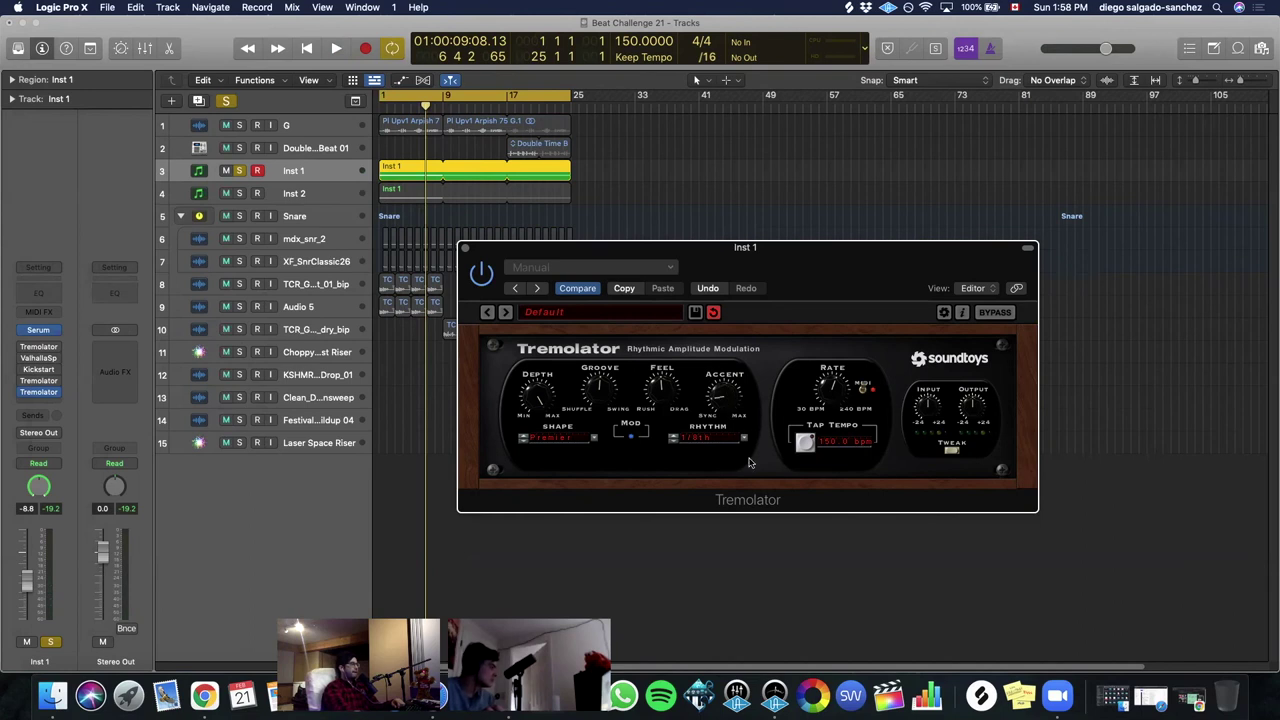
{"action": "key", "text": "space"}
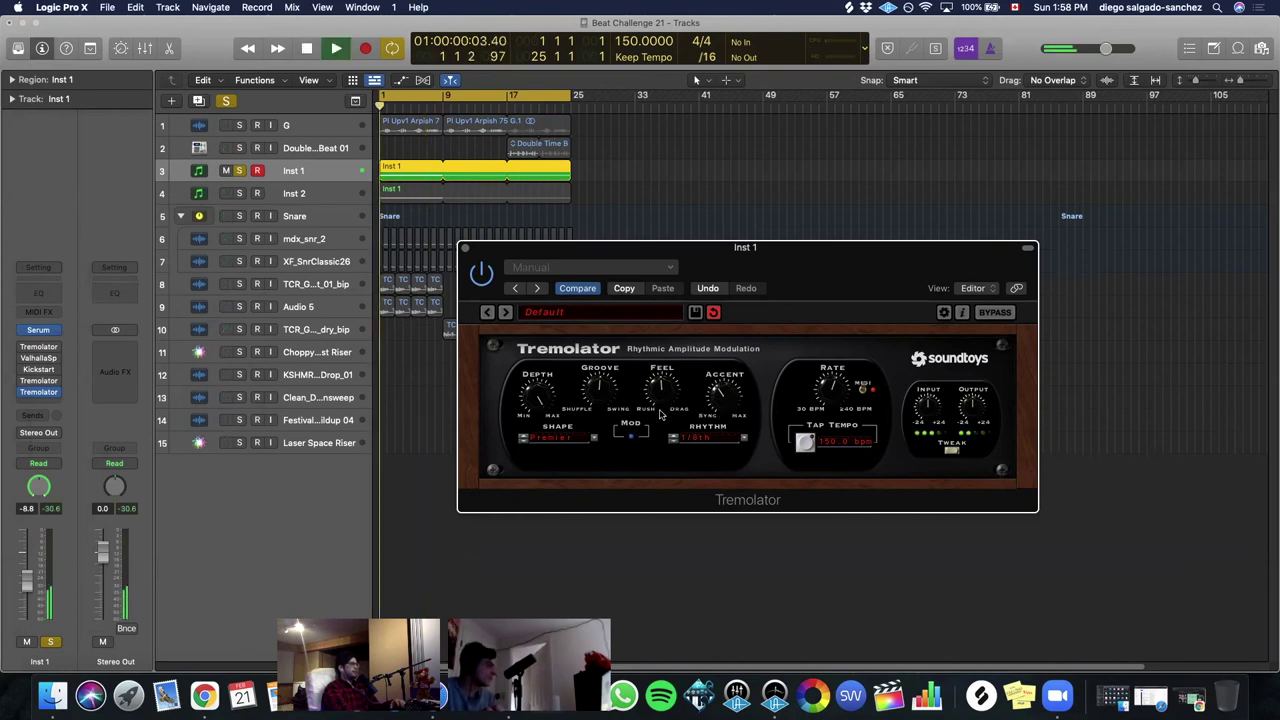
{"action": "key", "text": "space"}
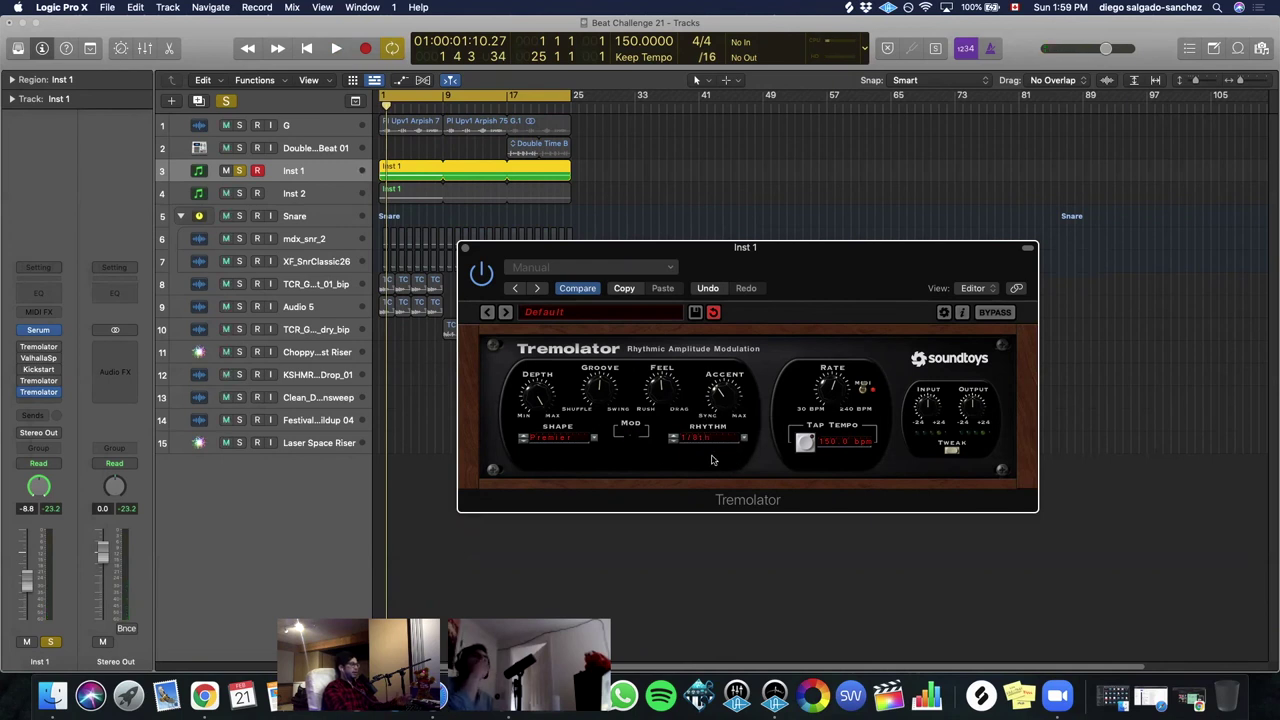
- Compare Tremolator's 1/4 note, 1/2 note and 1 bar rhythms during playback and set the rhythm to 1/16th
{"action": "key", "text": "space"}
{"action": "left_click", "coordinate": [673, 438]}
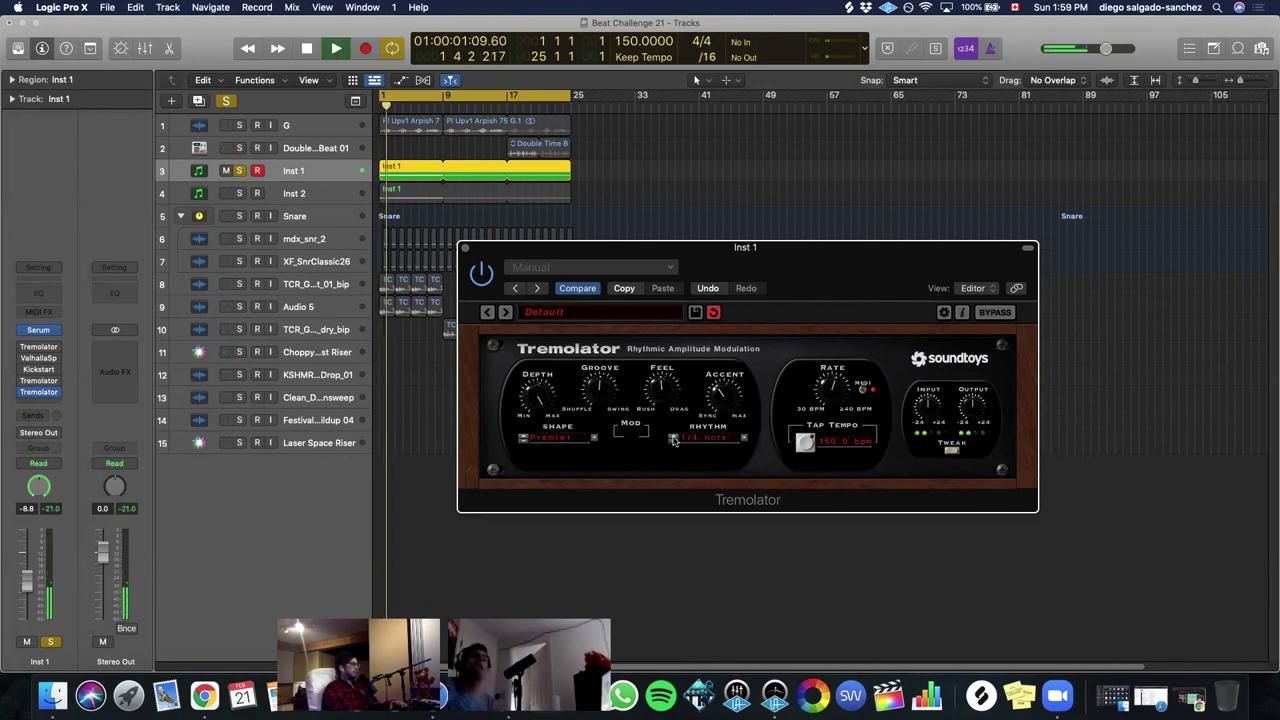
{"action": "left_click", "coordinate": [673, 438]}
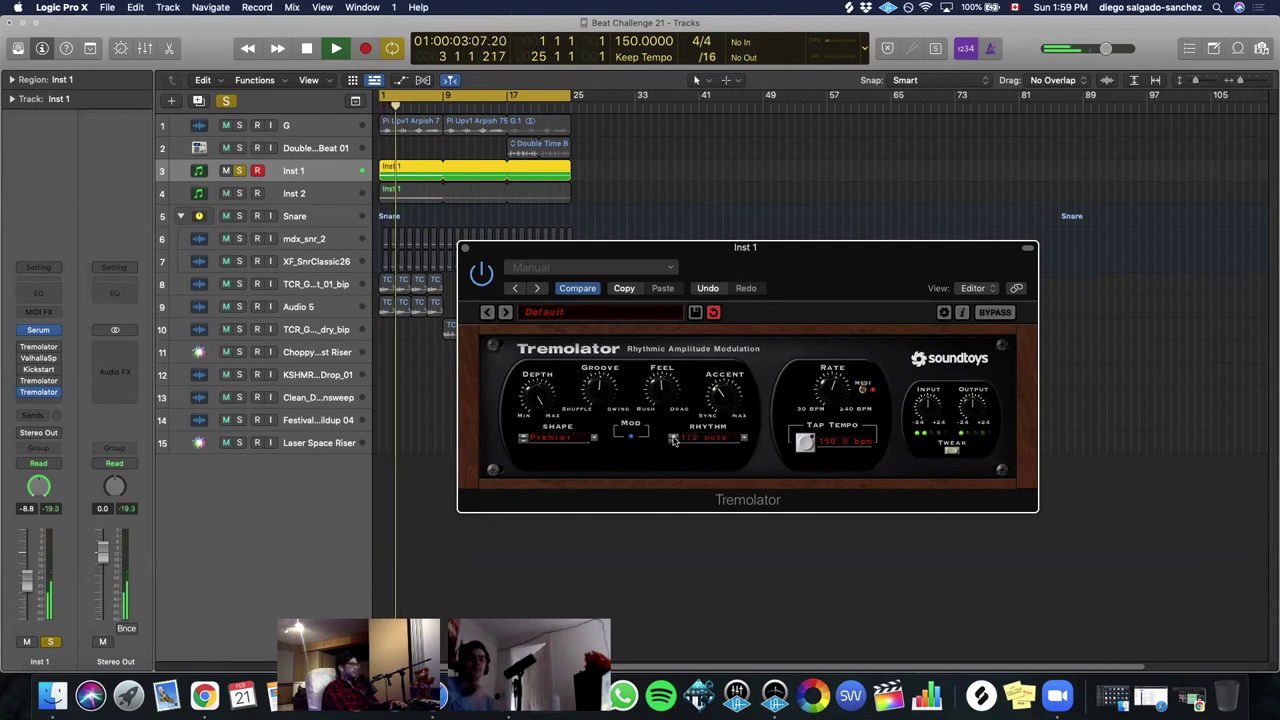
{"action": "left_click", "coordinate": [673, 438]}
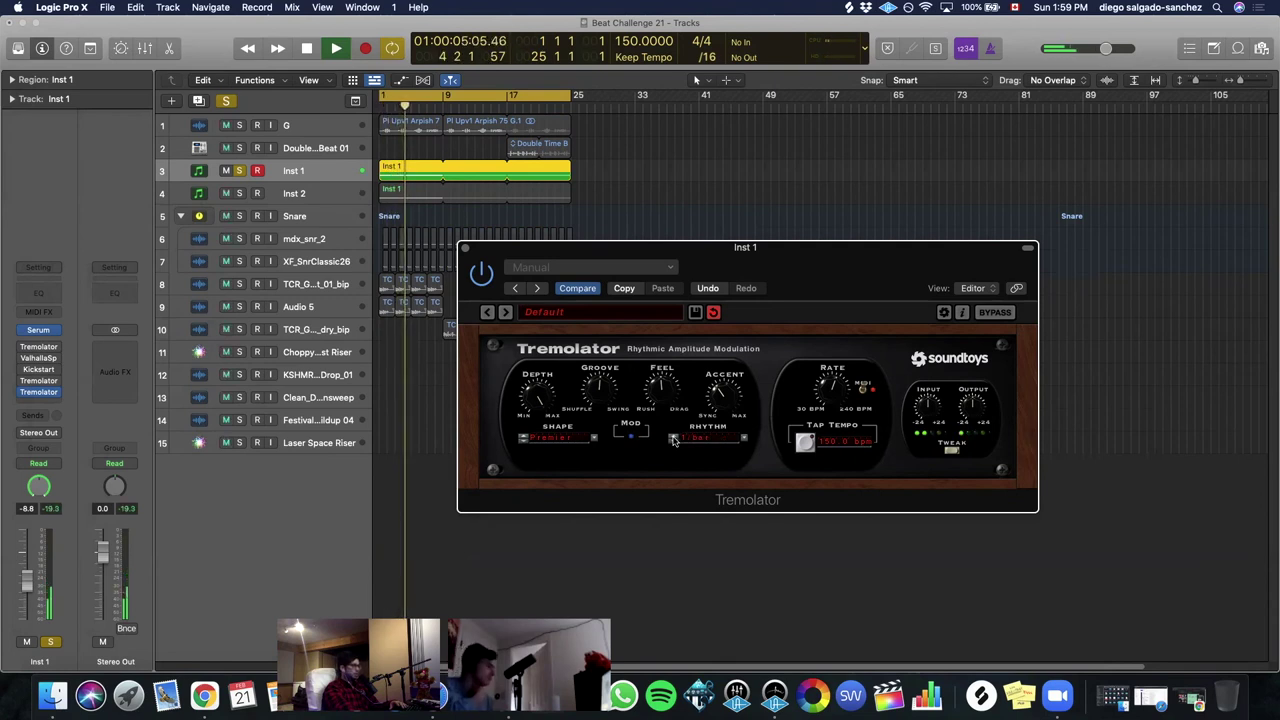
{"action": "left_click", "coordinate": [673, 438]}
{"action": "left_click", "coordinate": [673, 440]}
{"action": "left_click", "coordinate": [673, 438]}
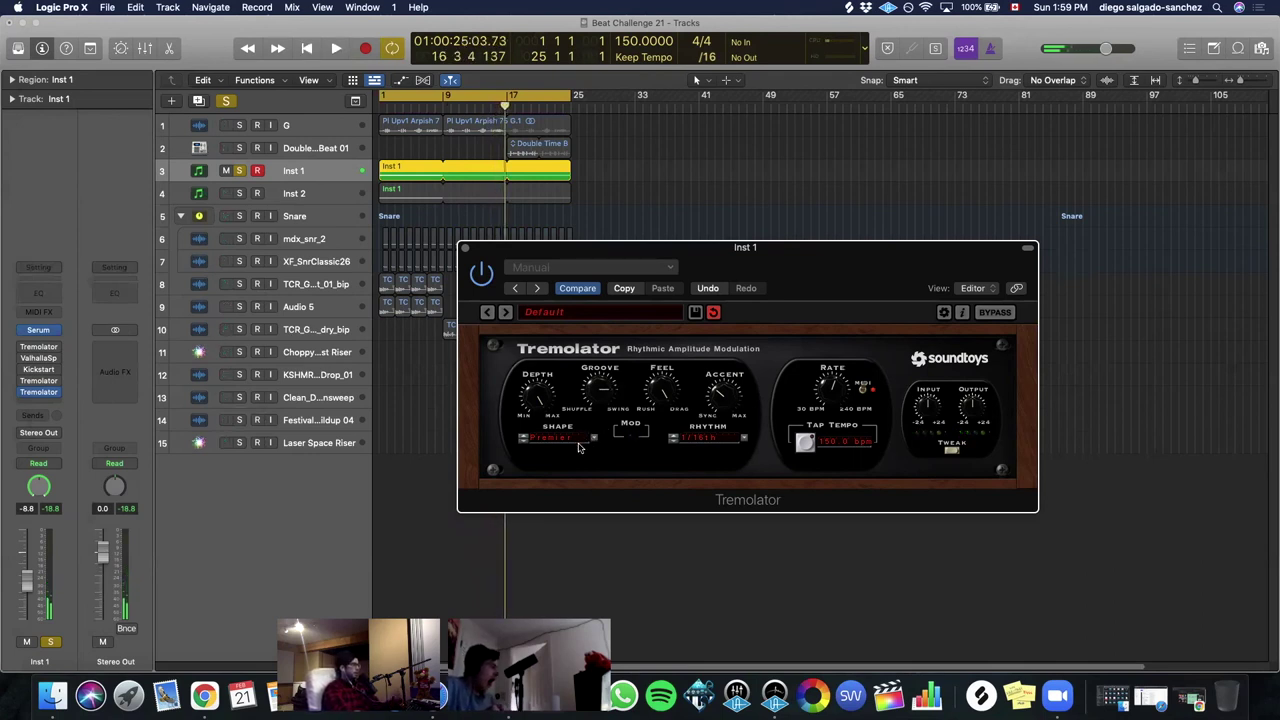
- Review Tremolator's list of wave shapes from Sine through Wurlitzer
{"action": "left_click", "coordinate": [521, 443]}
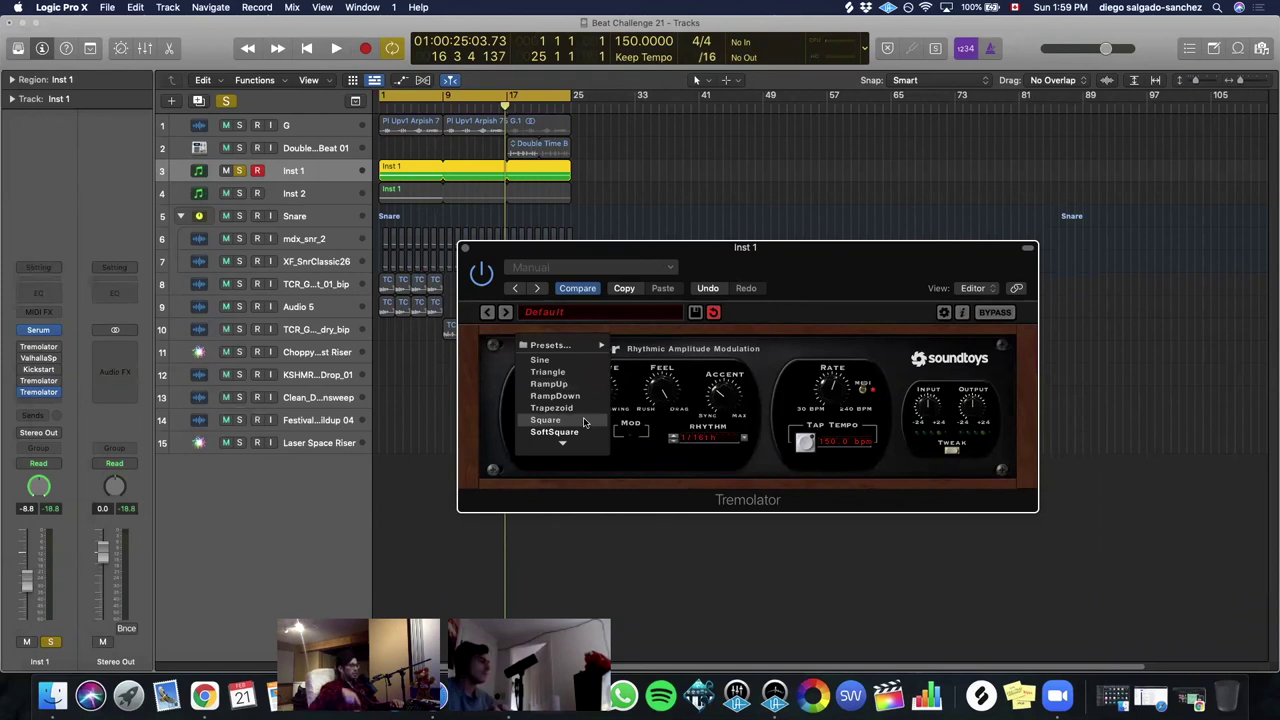
{"action": "mouse_move", "coordinate": [580, 443]}
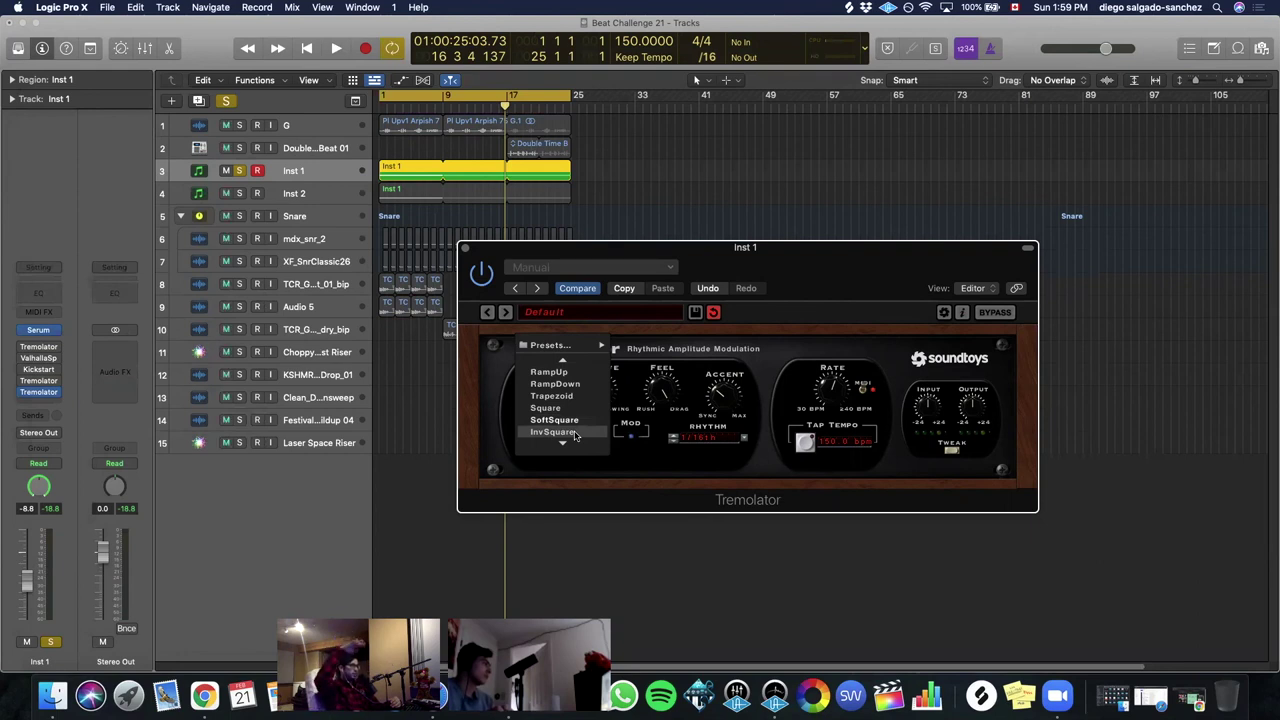
{"action": "scroll", "coordinate": [575, 436], "scroll_direction": "down", "scroll_amount": 5}
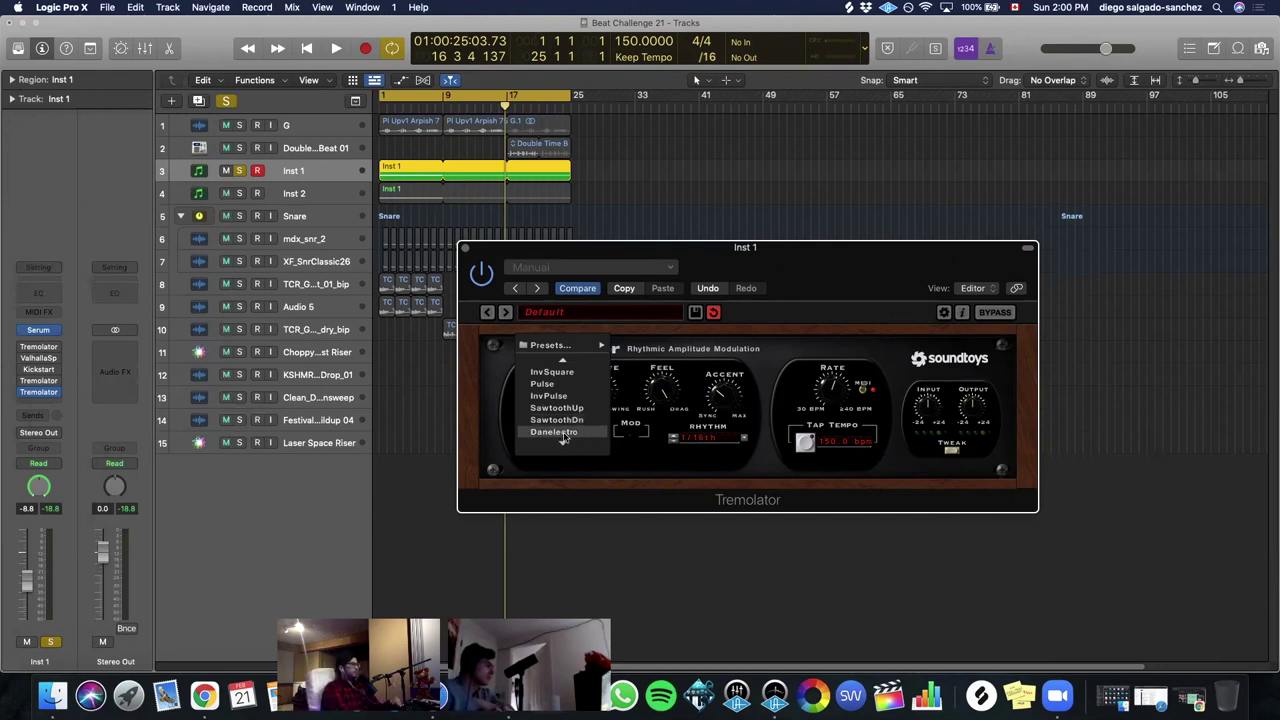
{"action": "mouse_move", "coordinate": [578, 444]}
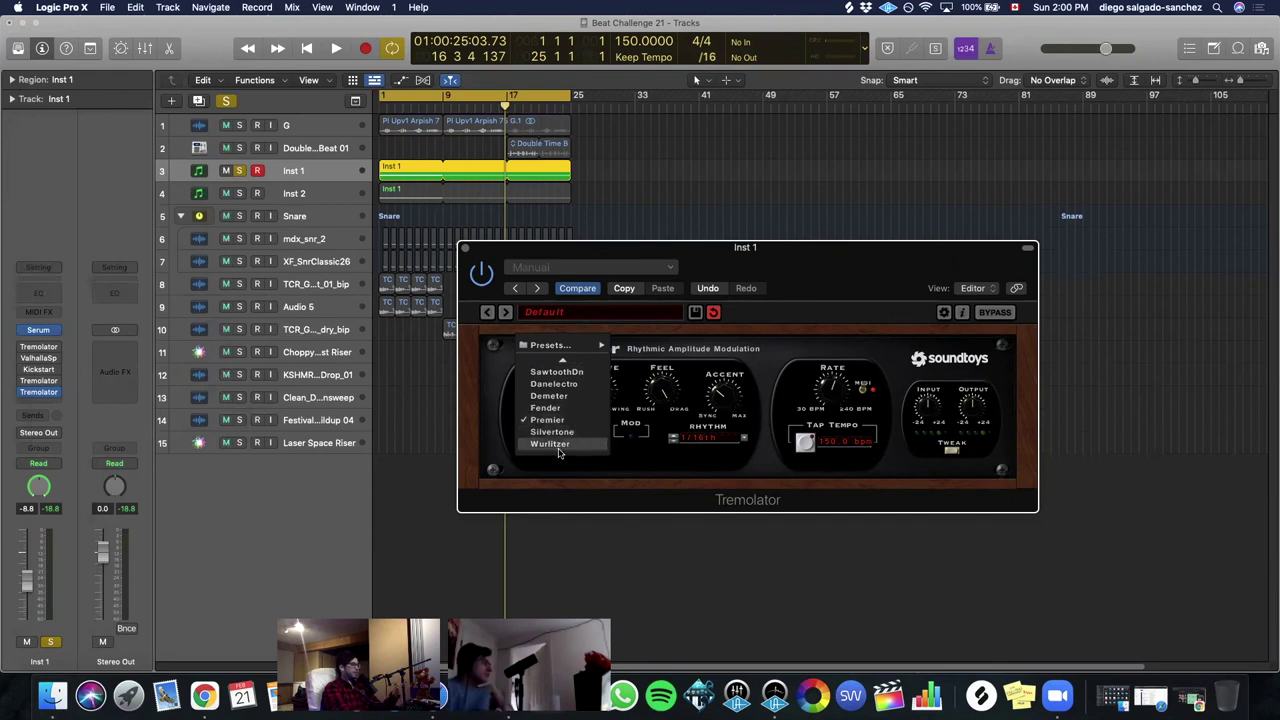
{"action": "left_click", "coordinate": [679, 483]}
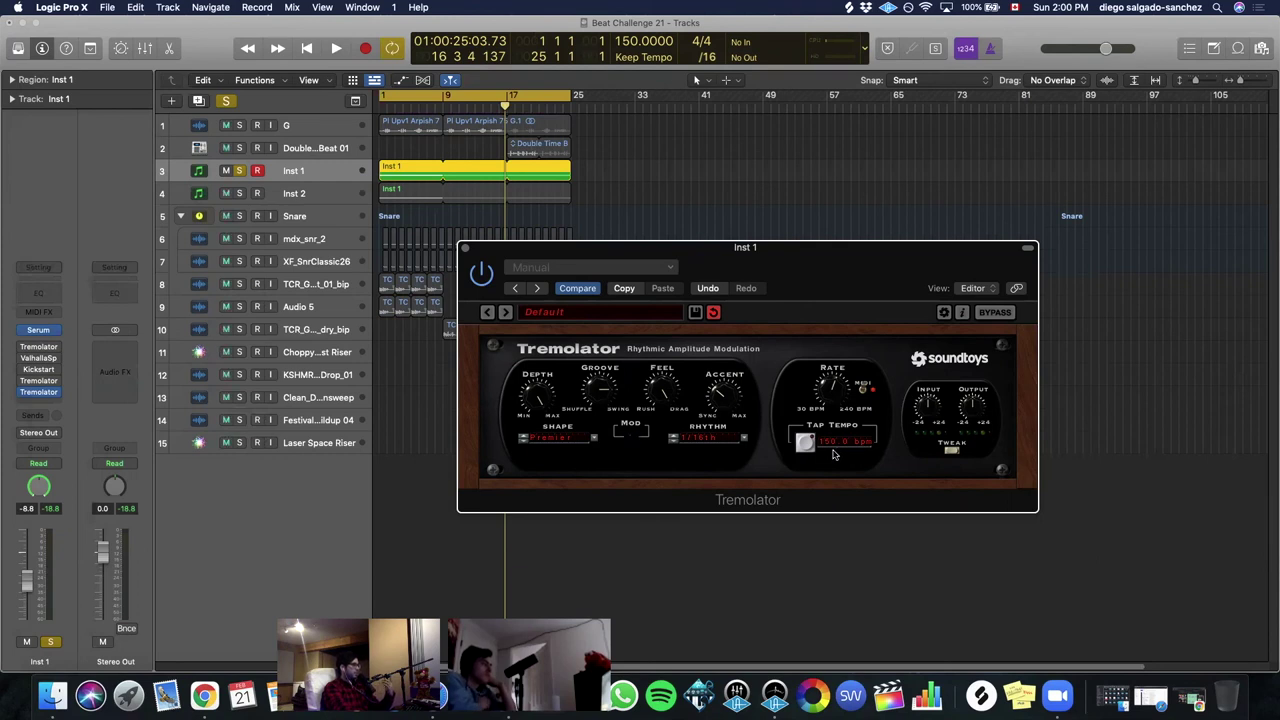
- Turn off Tremolator's MIDI tempo sync, try manual tempos up to about 113 bpm during playback, and restore the sync
{"action": "key", "text": "space"}
{"action": "key", "text": "space"}
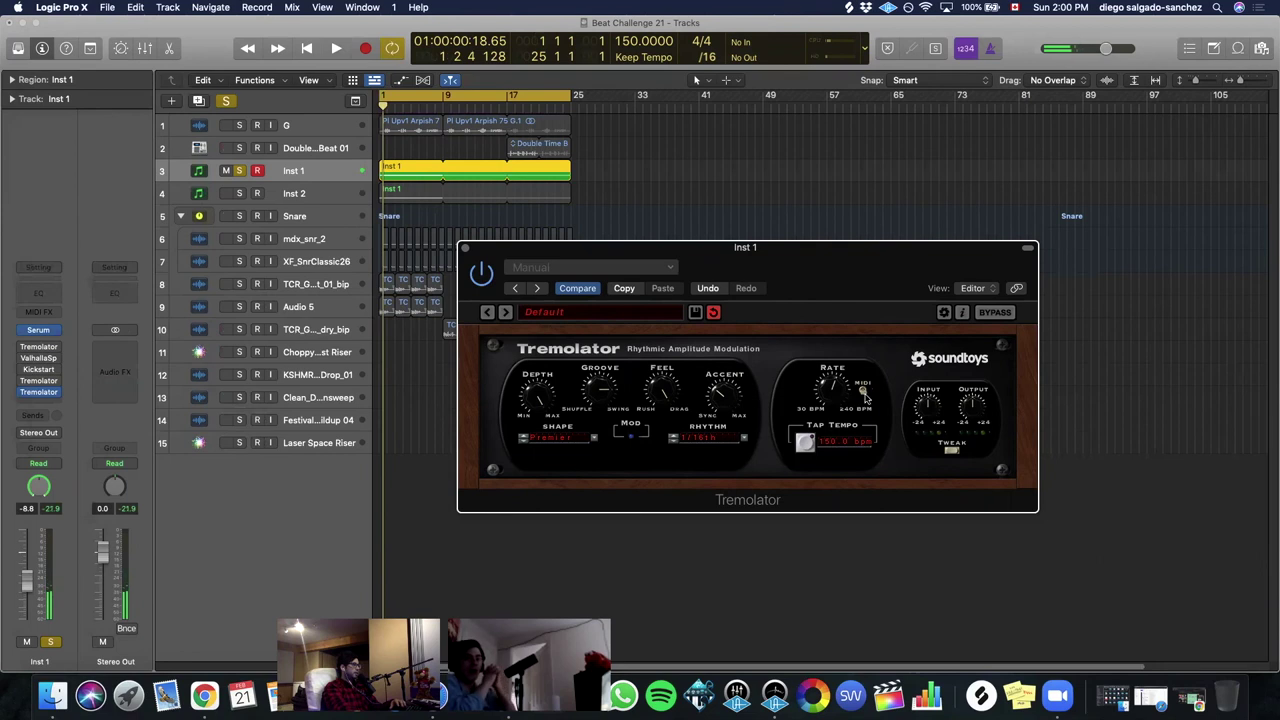
{"action": "key", "text": "space"}
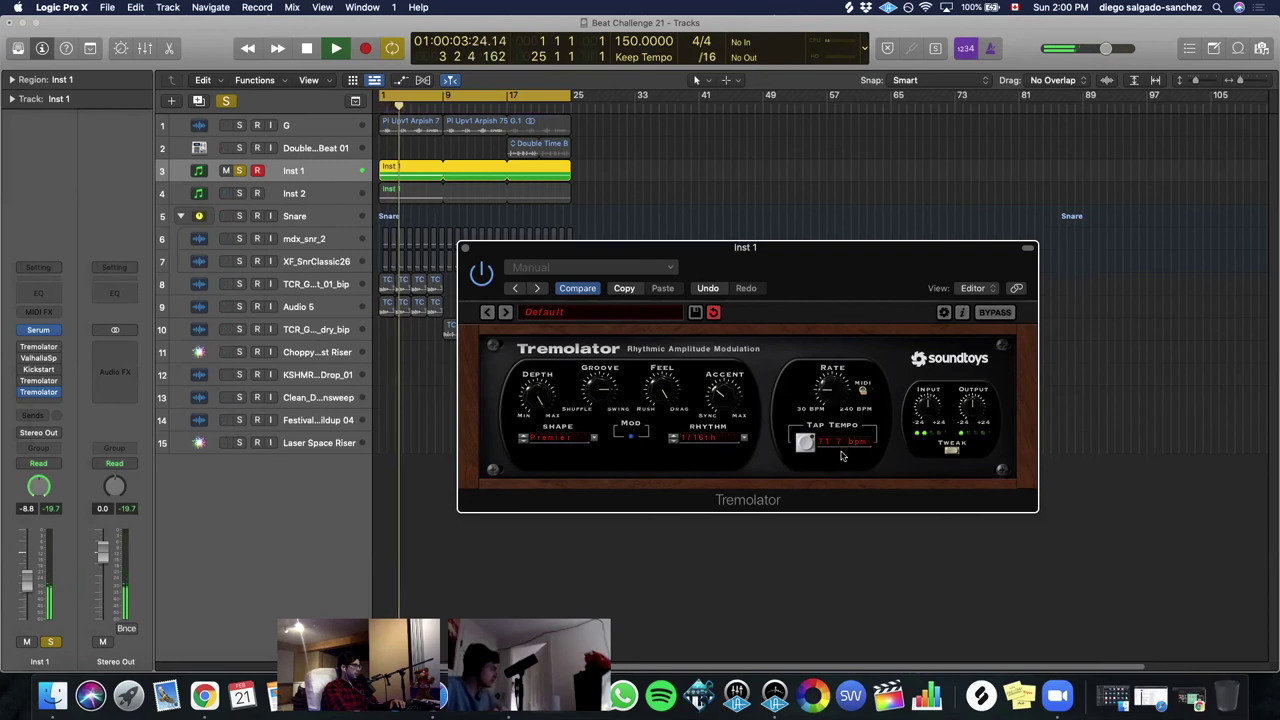
{"action": "mouse_move", "coordinate": [843, 453]}
{"action": "left_mouse_down"}
{"action": "mouse_move", "coordinate": [832, 372]}
{"action": "mouse_move", "coordinate": [840, 432]}
{"action": "left_mouse_up"}
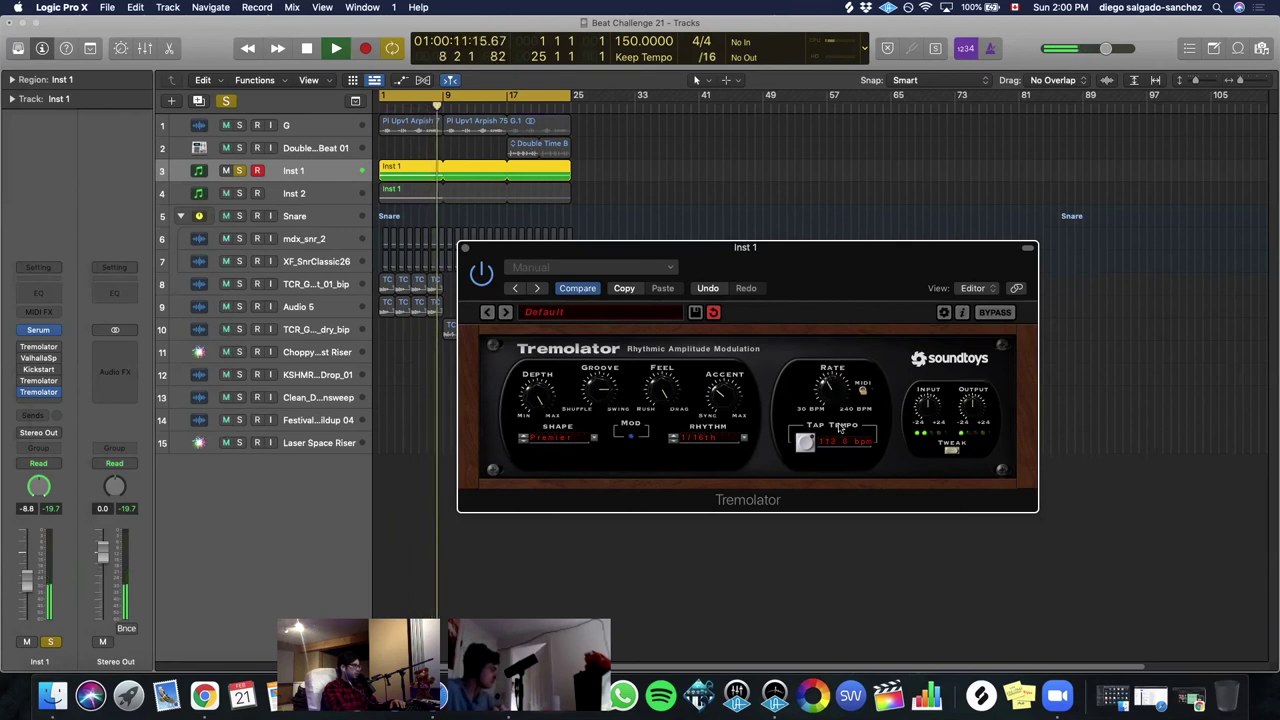
{"action": "key", "text": "space"}
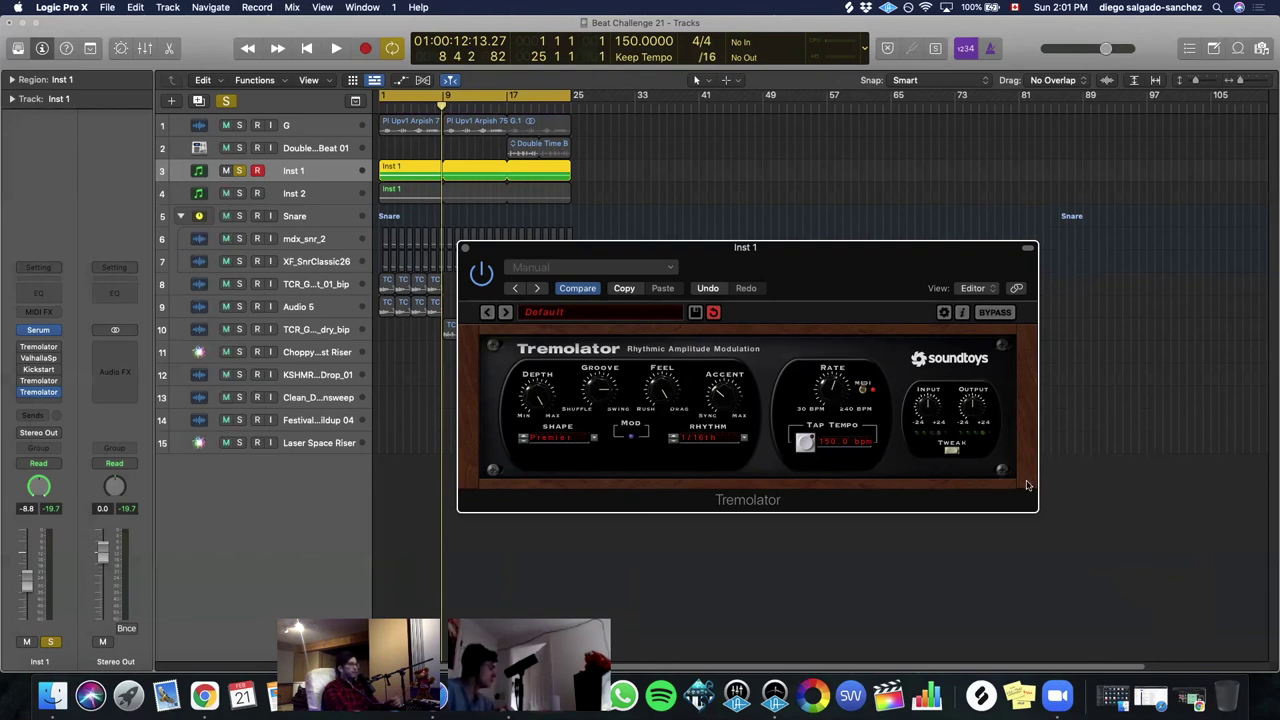
- Expand Tremolator's Tweak section, reposition the plug-in window clear of the track list, and choose the InvPulse shape
{"action": "left_click", "coordinate": [951, 451]}
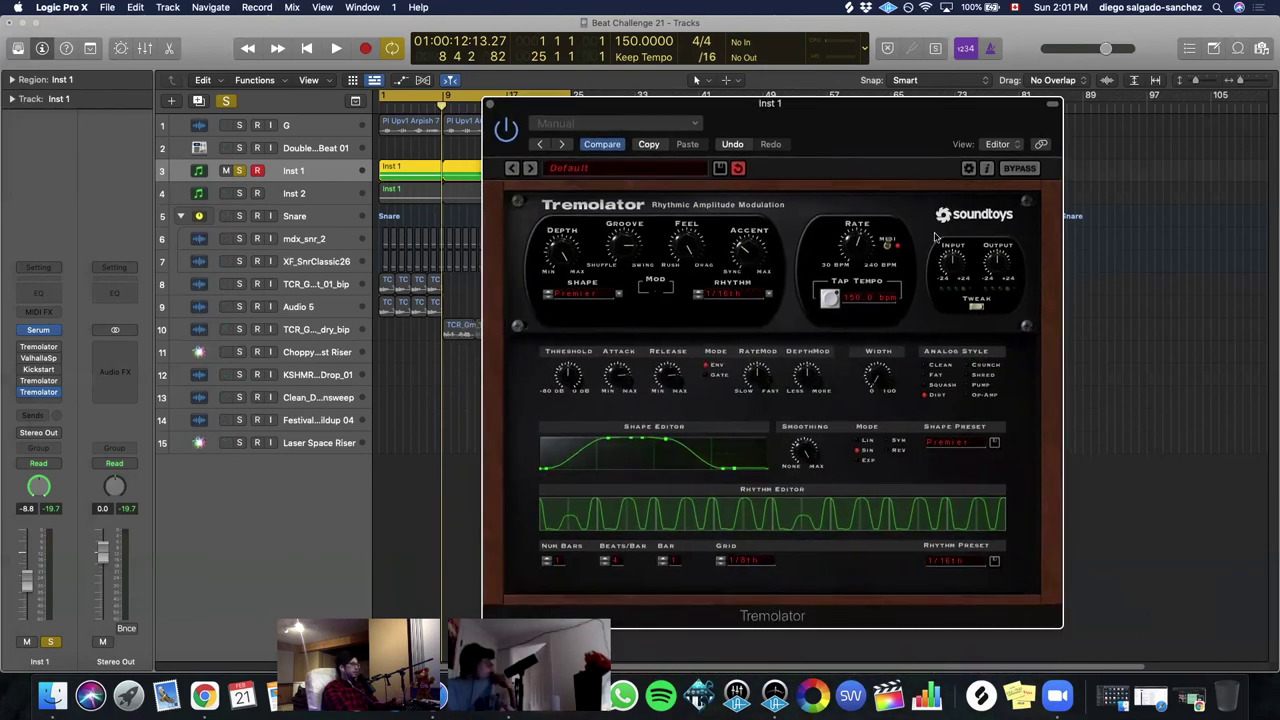
{"action": "left_click_drag", "start_coordinate": [930, 144], "coordinate": [1010, 167]}
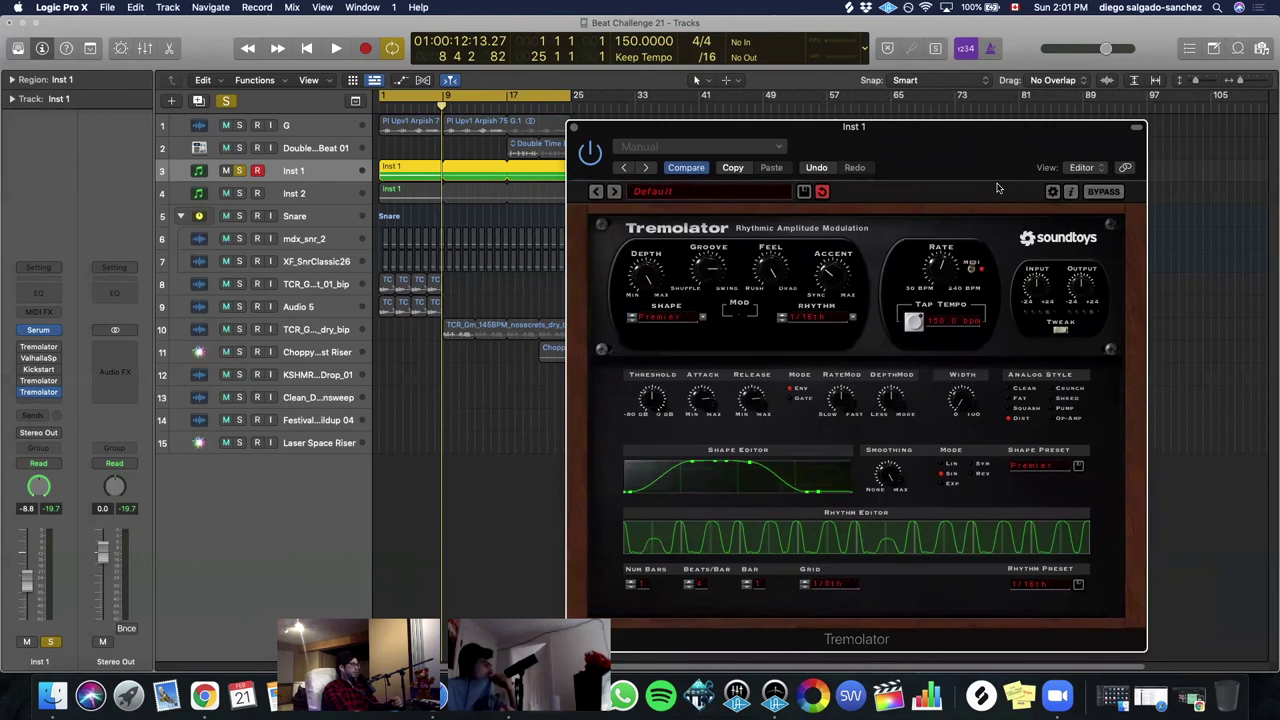
{"action": "left_click", "coordinate": [660, 320]}
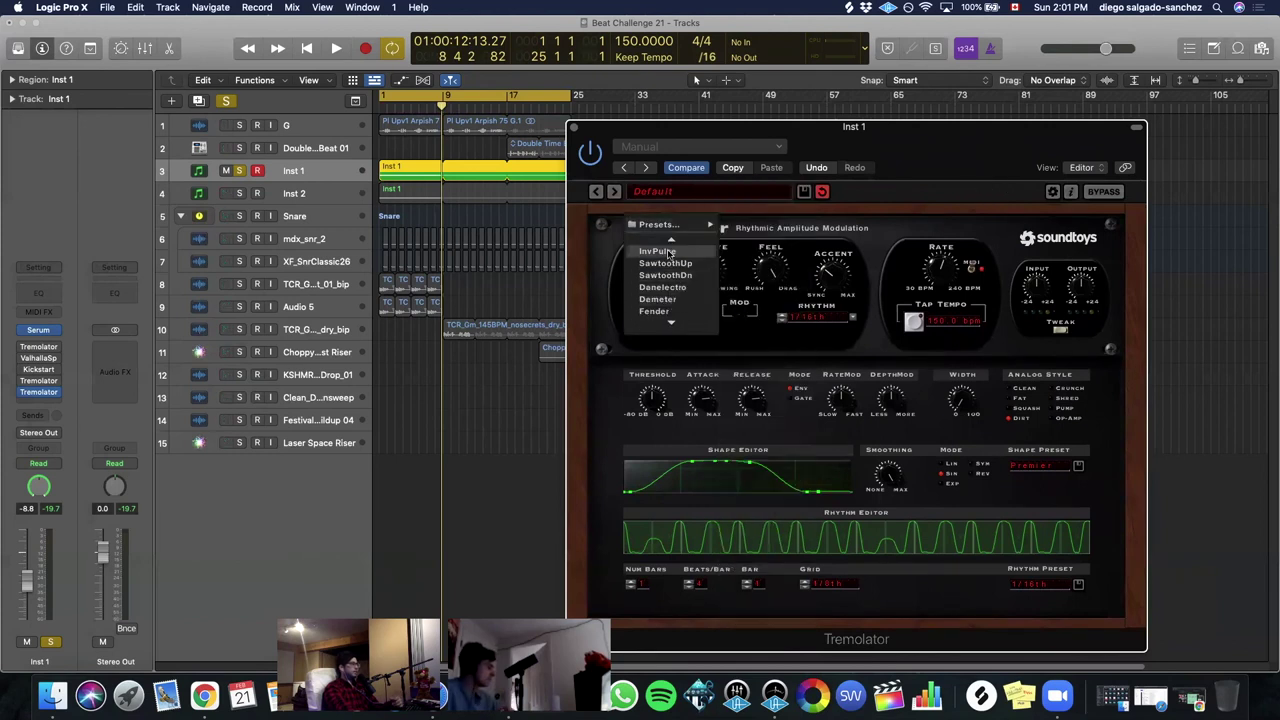
{"action": "left_click", "coordinate": [669, 252]}
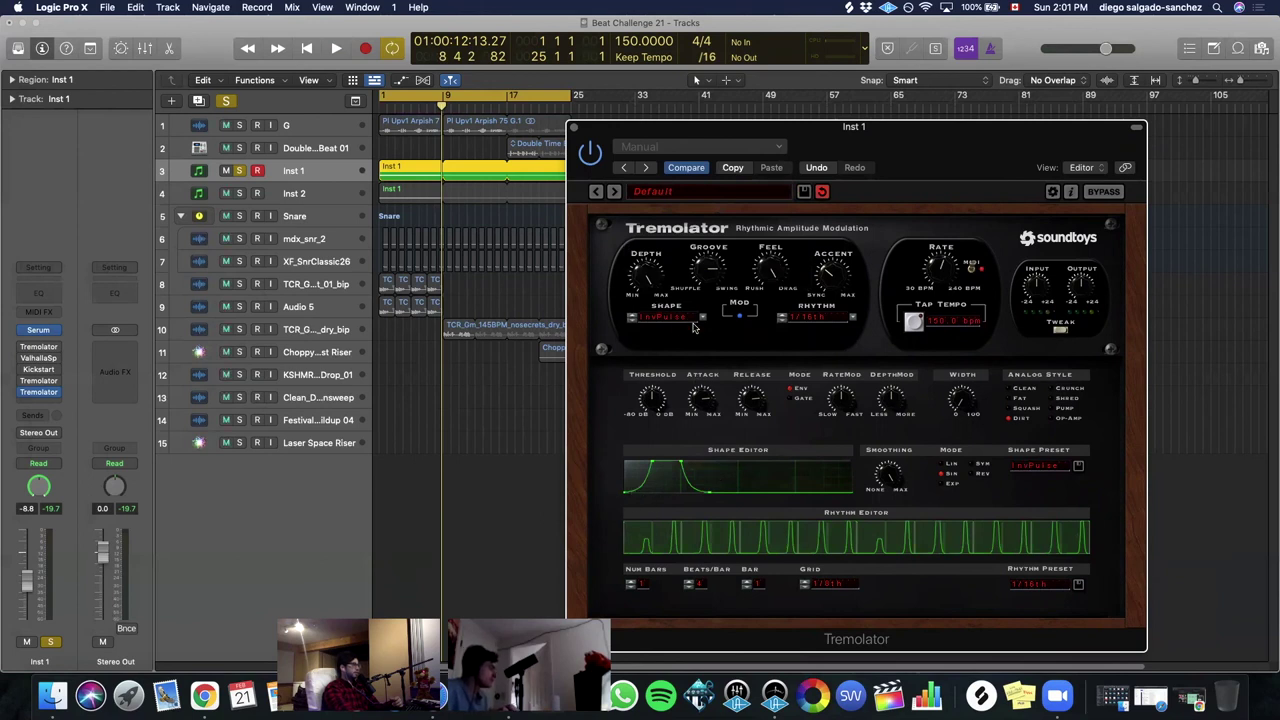
- Step through Tremolator's shapes from SawtoothUp through Danelectro, Demeter and Fender to Wurlitzer, comparing their curves
{"action": "left_click", "coordinate": [632, 321]}
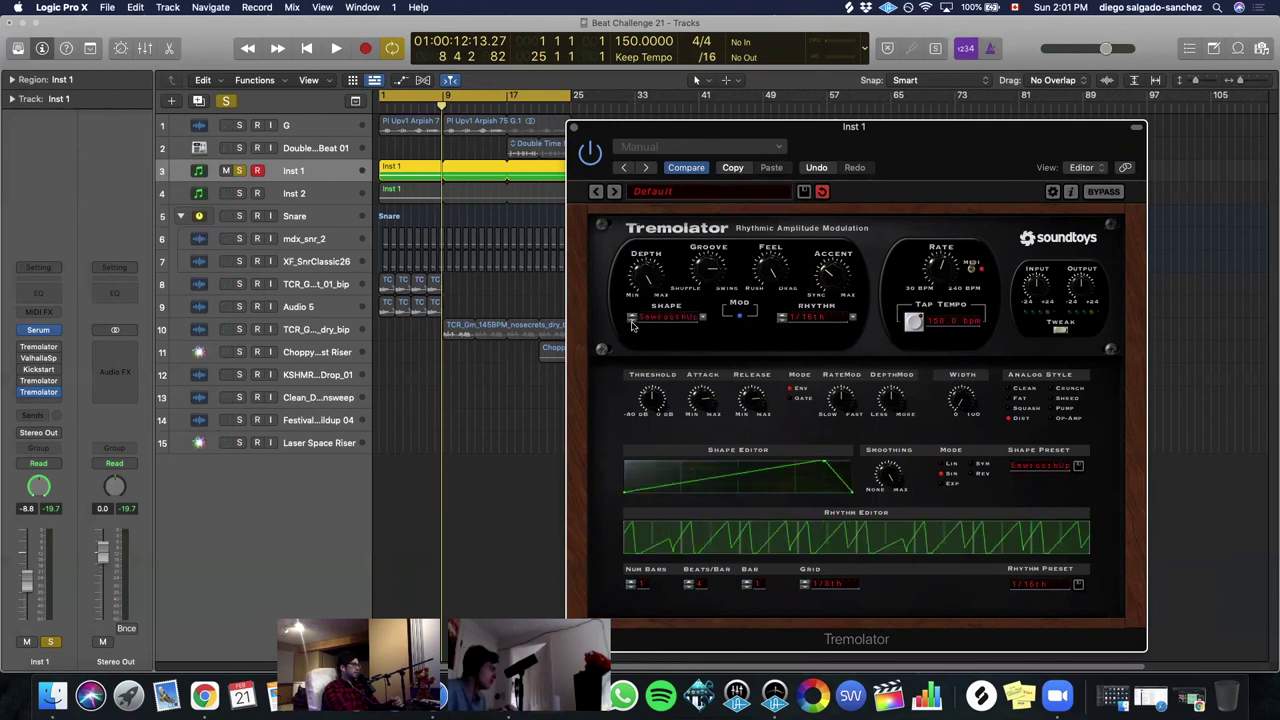
{"action": "left_click", "coordinate": [631, 321]}
{"action": "left_click", "coordinate": [632, 321]}
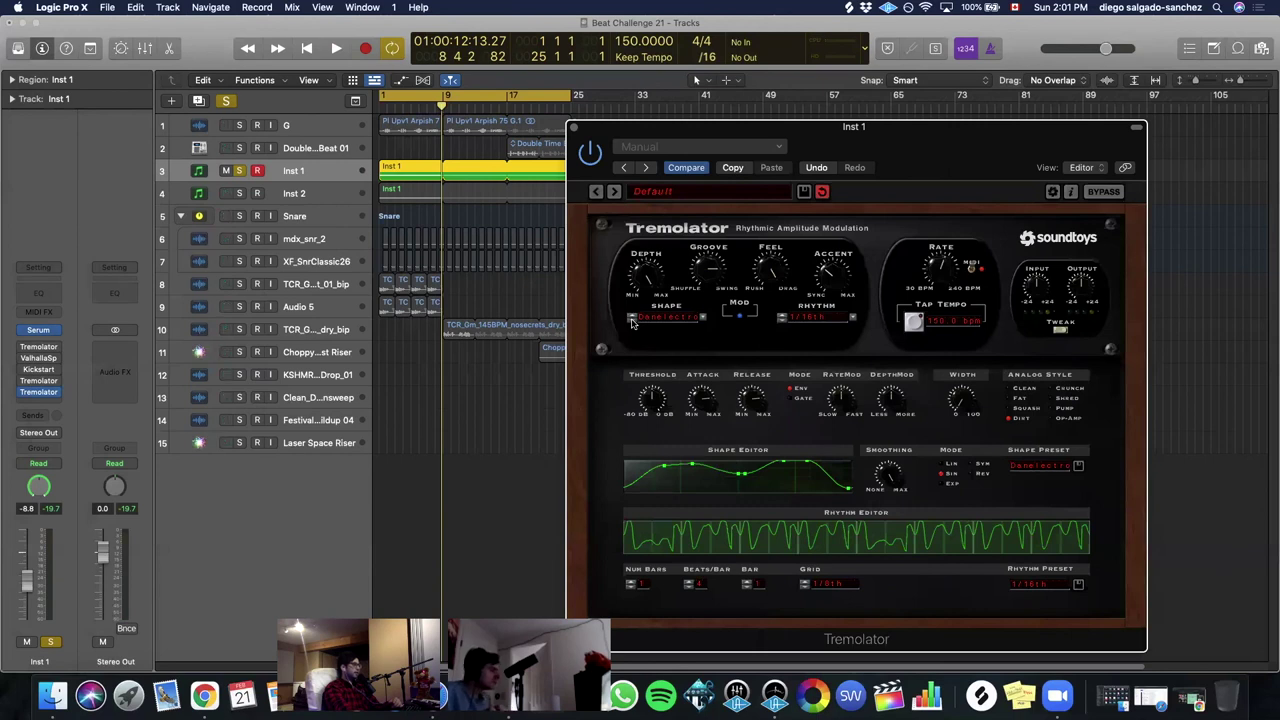
{"action": "left_click", "coordinate": [631, 319]}
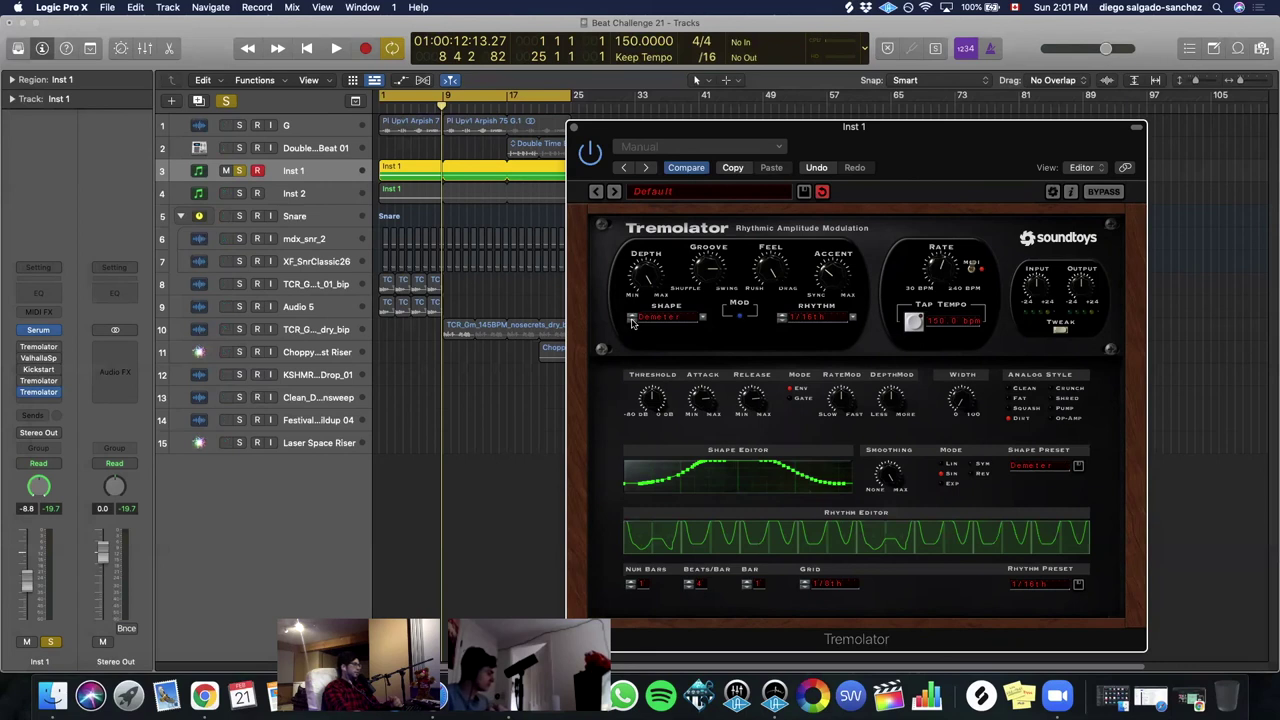
{"action": "left_click", "coordinate": [631, 319]}
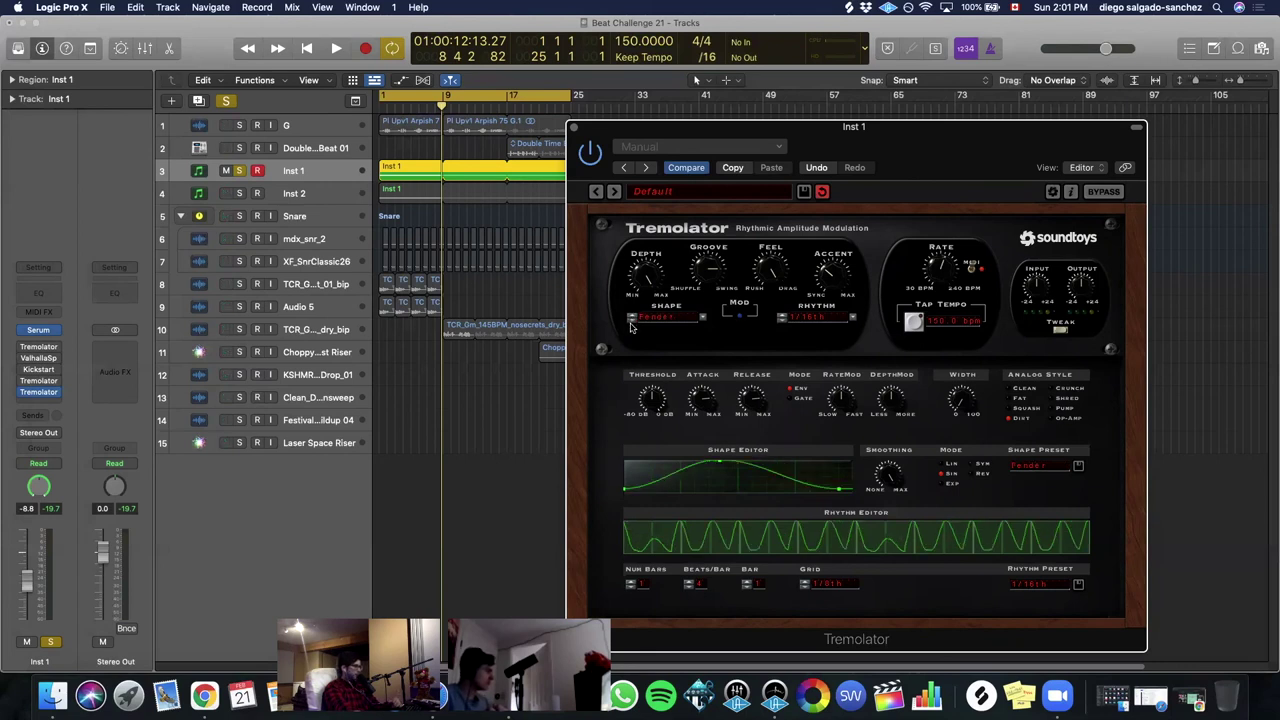
{"action": "left_click", "coordinate": [631, 319]}
{"action": "left_click", "coordinate": [631, 319]}
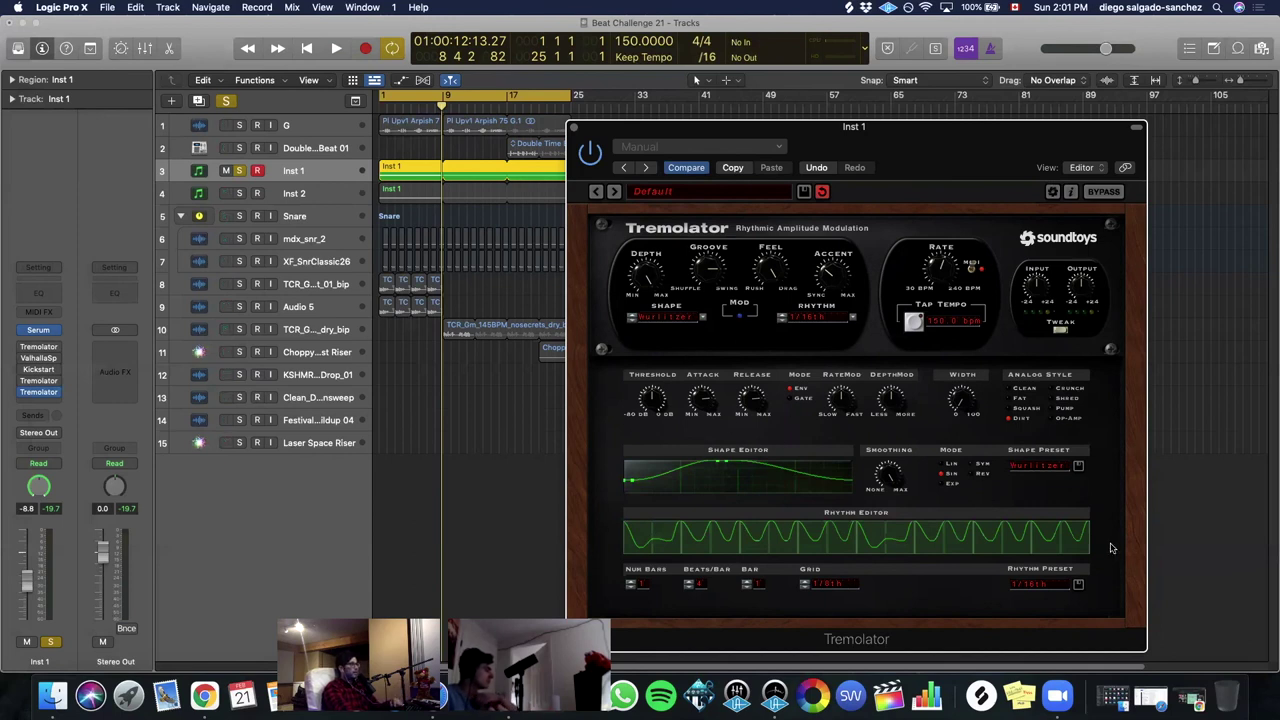
- Compare the Shape Editor's Lin, Sin, Exp and Sym modes and set the mode to Rev
{"action": "left_click", "coordinate": [943, 465]}
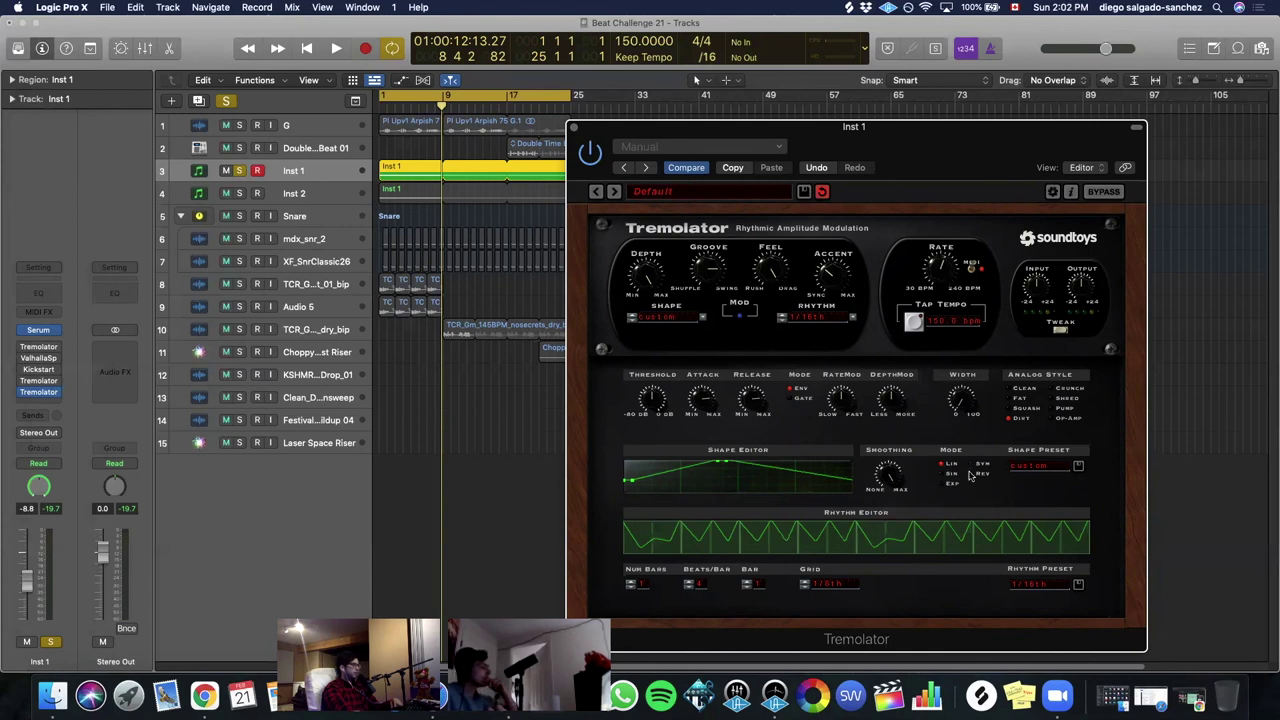
{"action": "left_click", "coordinate": [942, 474]}
{"action": "left_click", "coordinate": [941, 484]}
{"action": "left_click", "coordinate": [974, 465]}
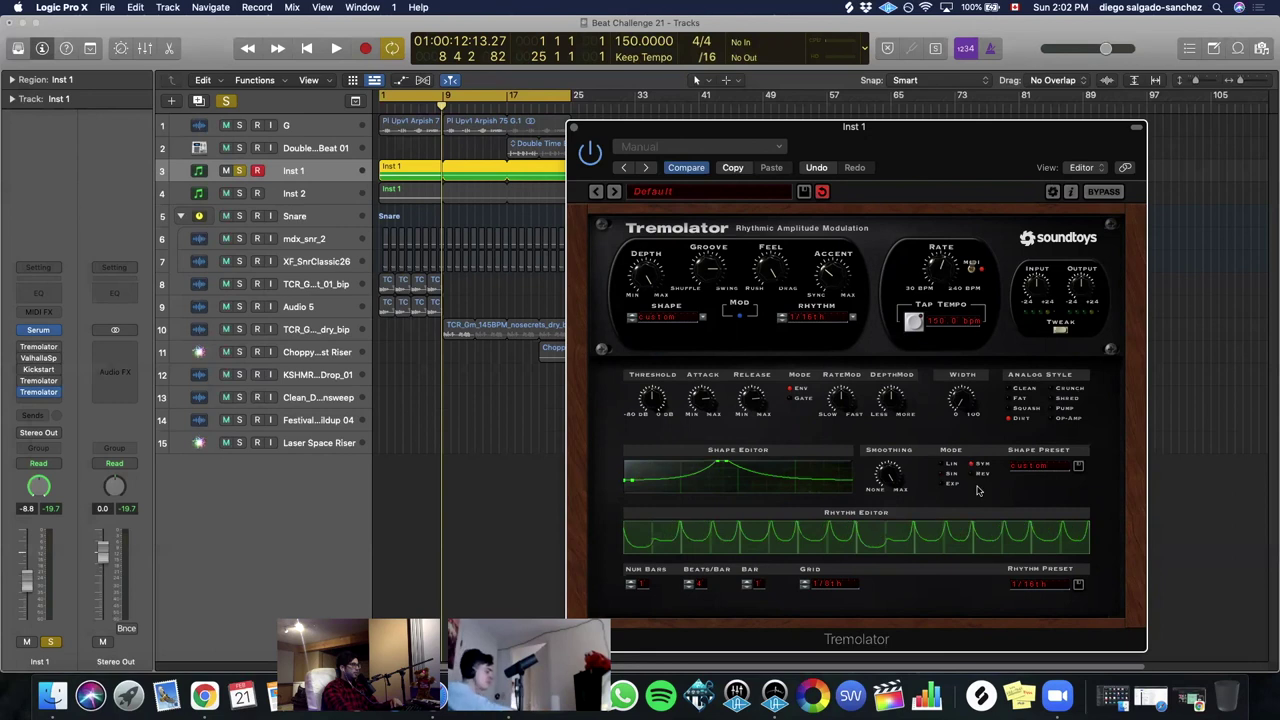
{"action": "left_click", "coordinate": [972, 475]}
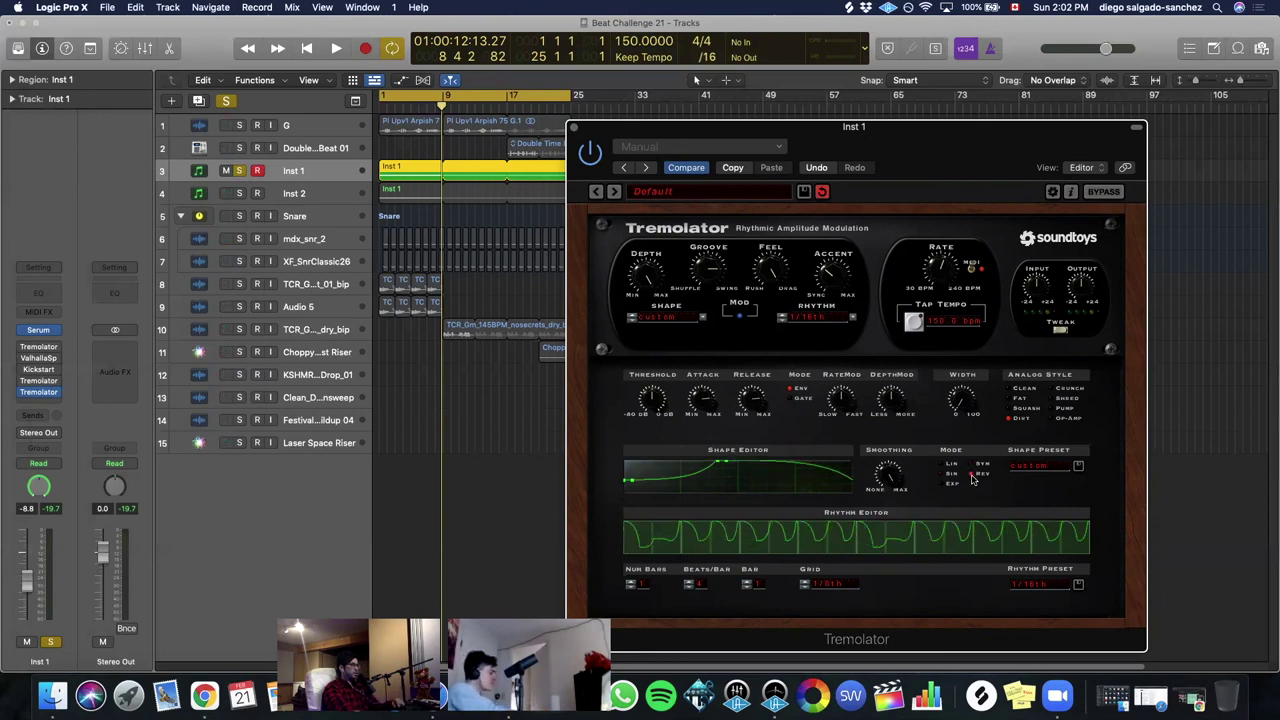
- Try the Demeter shape preset in Tremolator's Shape Editor and set the preset to Premier
{"action": "left_click", "coordinate": [1035, 467]}
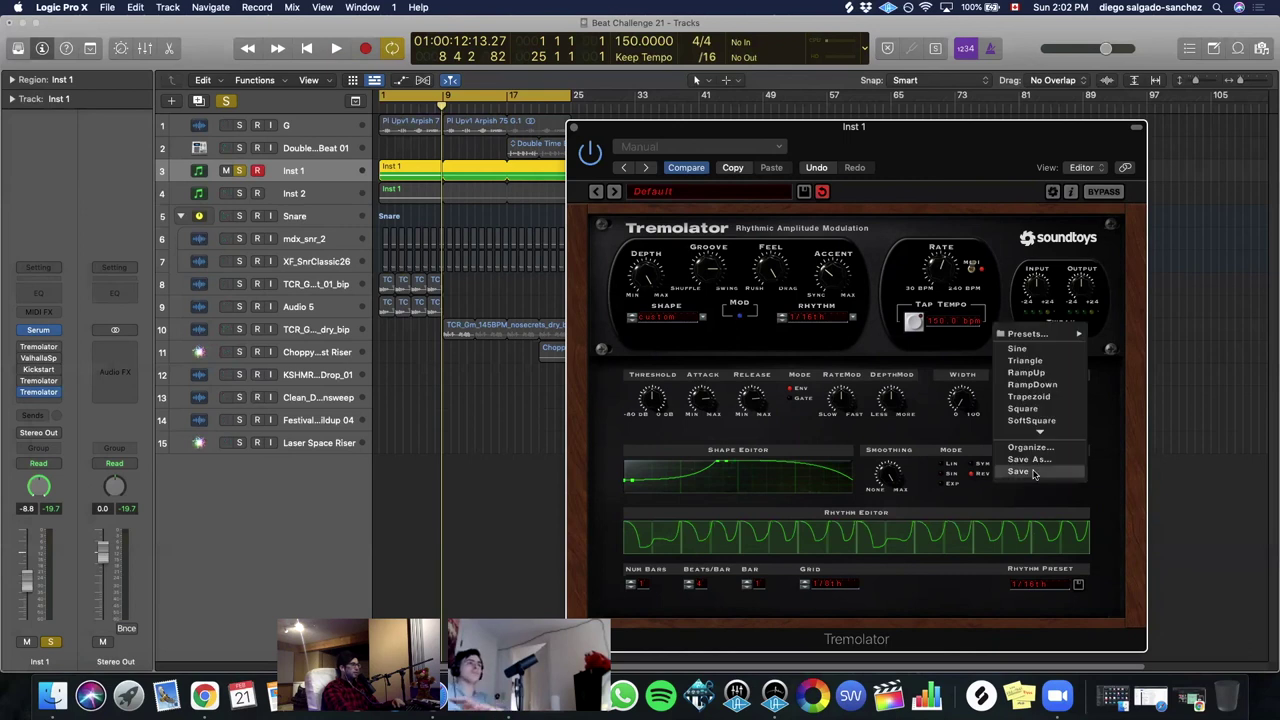
{"action": "mouse_move", "coordinate": [1040, 432]}
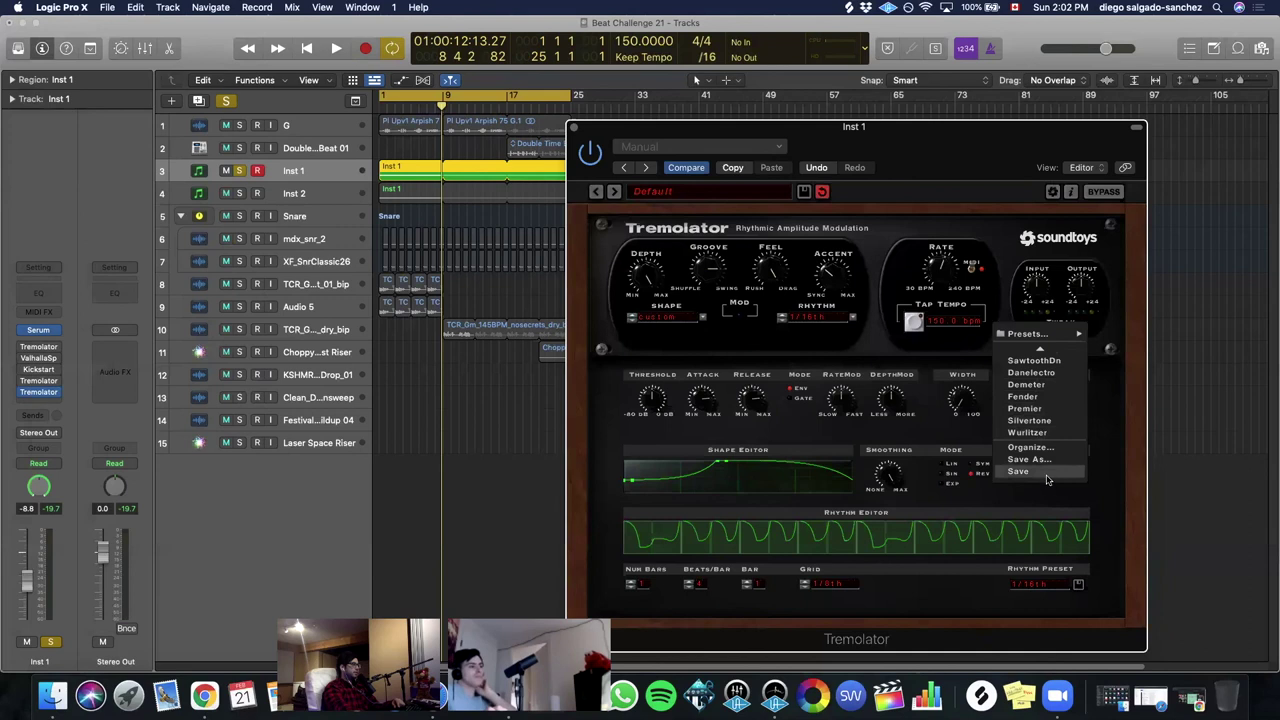
{"action": "left_click", "coordinate": [1040, 386]}
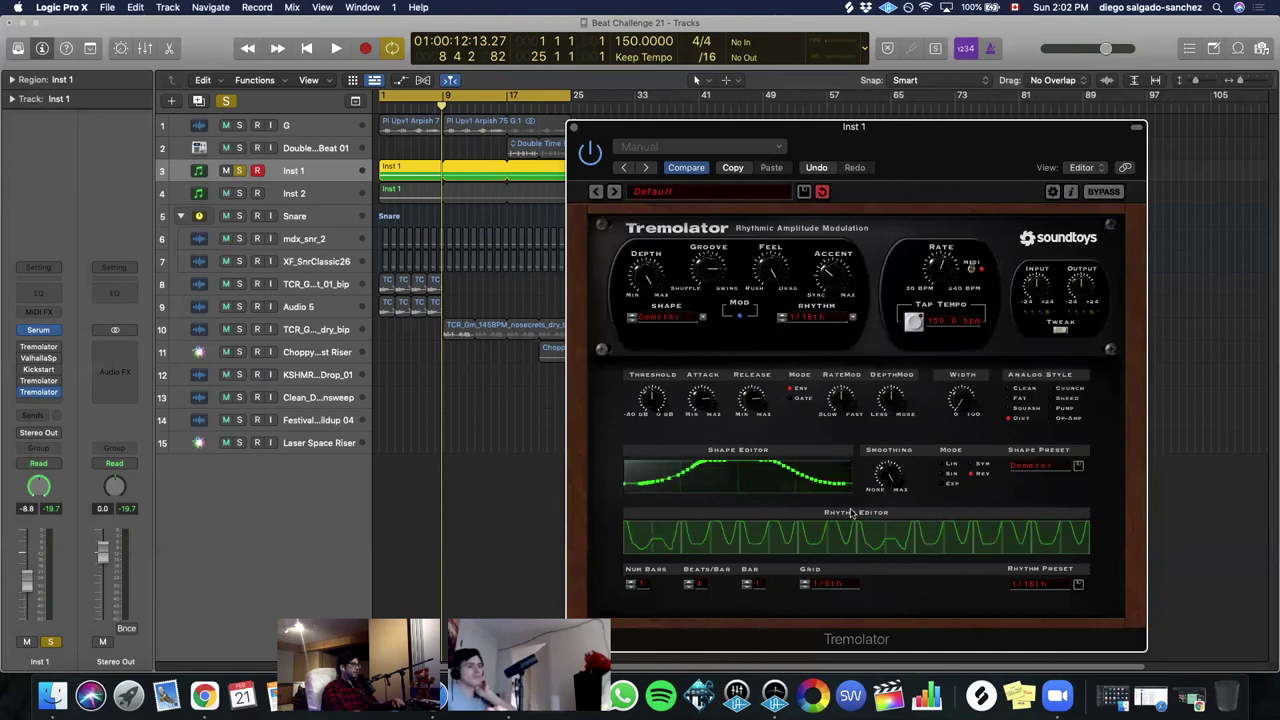
{"action": "left_click", "coordinate": [1048, 470]}
{"action": "mouse_move", "coordinate": [1042, 433]}
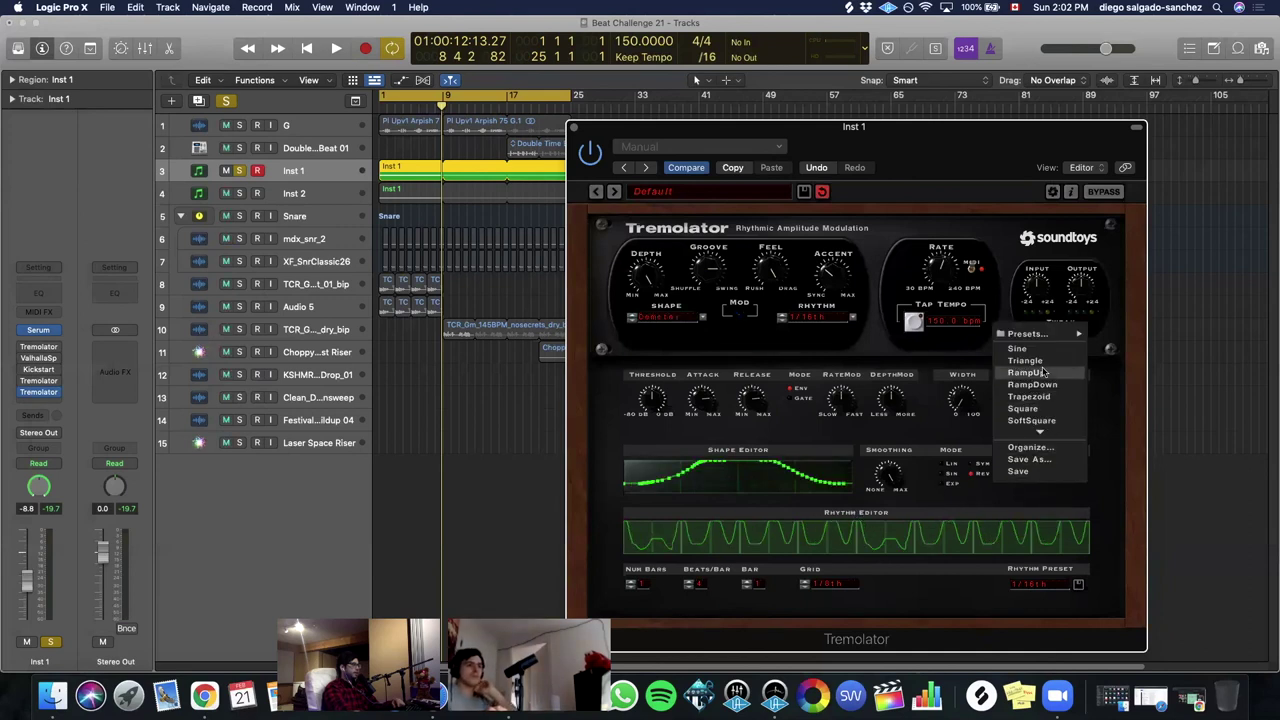
{"action": "left_click", "coordinate": [1040, 431]}
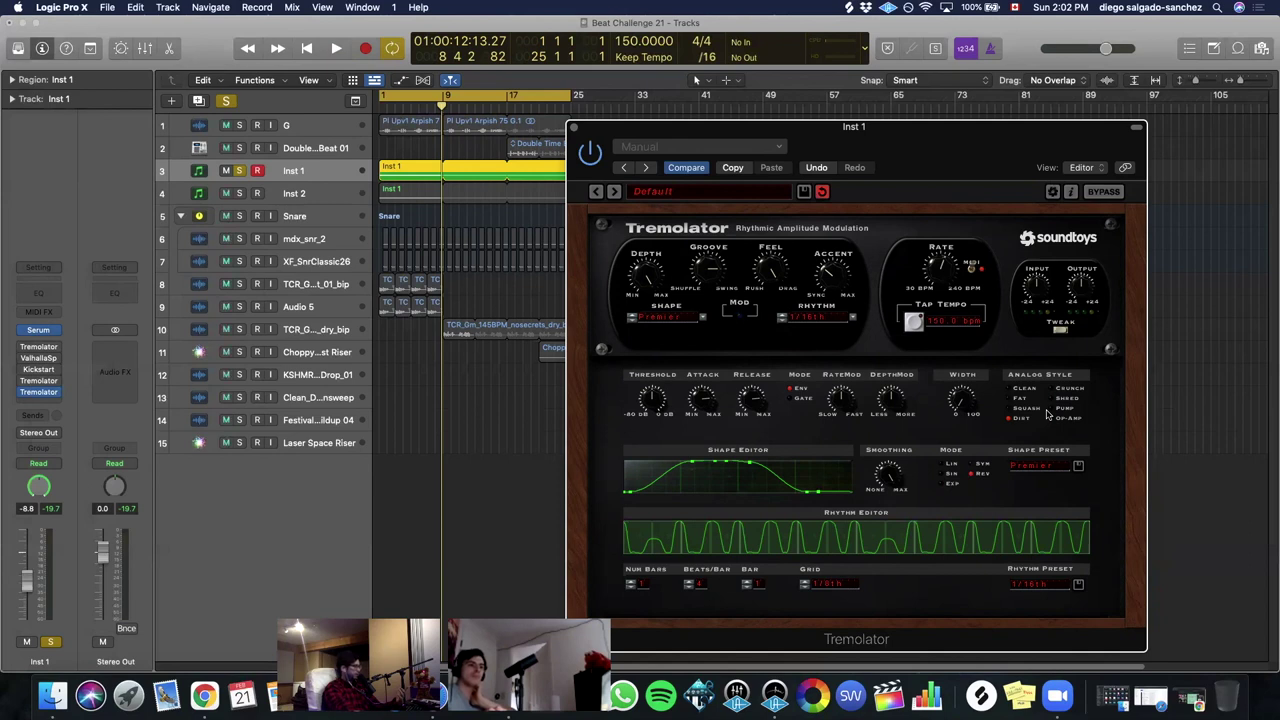
- Compare Tremolator's analog styles, including Clean, Fat, Dist and Pump, while playing Inst 1, and set the style to Op-Amp
{"action": "left_click", "coordinate": [1011, 408]}
{"action": "left_click", "coordinate": [1010, 389]}
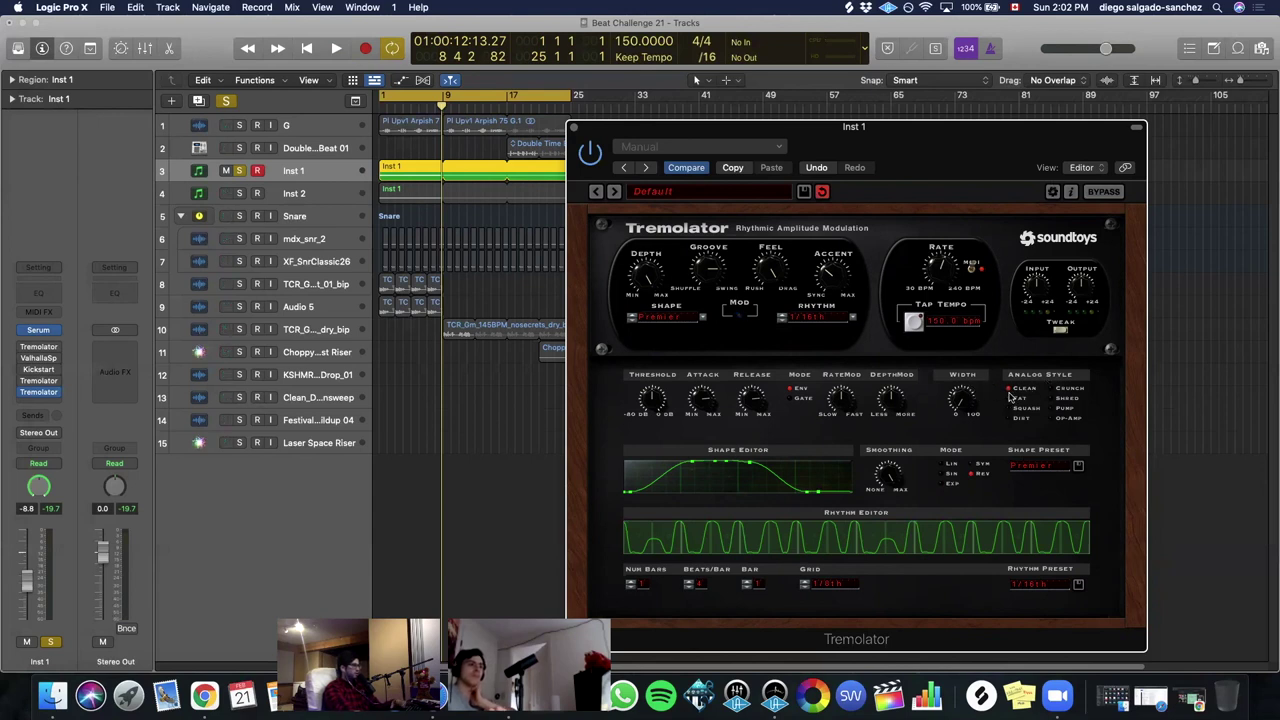
{"action": "left_click", "coordinate": [1013, 397]}
{"action": "key", "text": "space"}
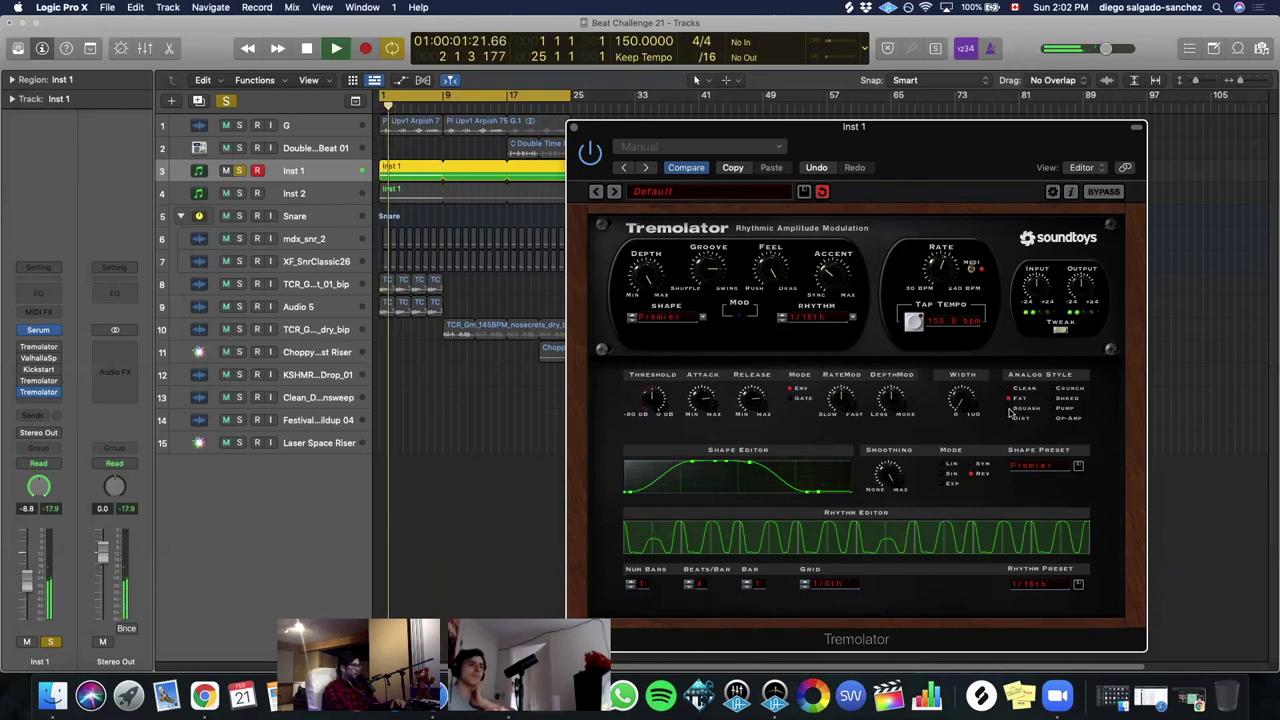
{"action": "left_click", "coordinate": [1013, 418]}
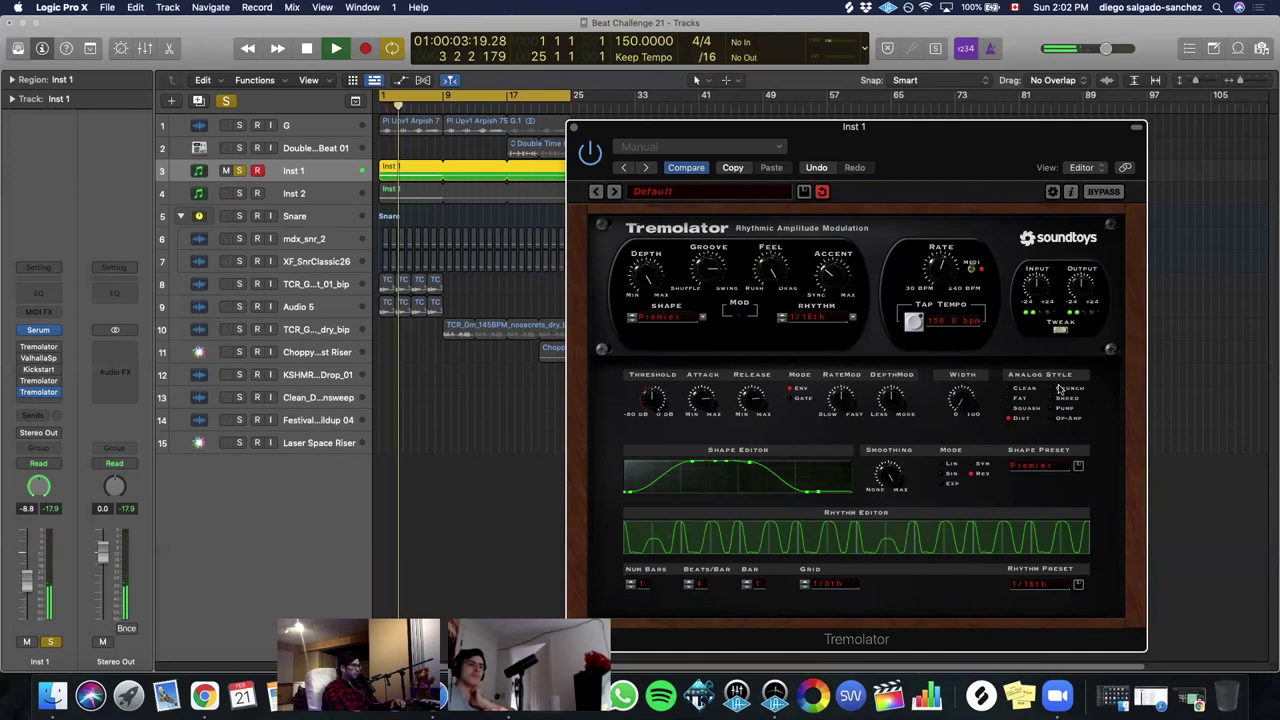
{"action": "left_click", "coordinate": [1051, 408]}
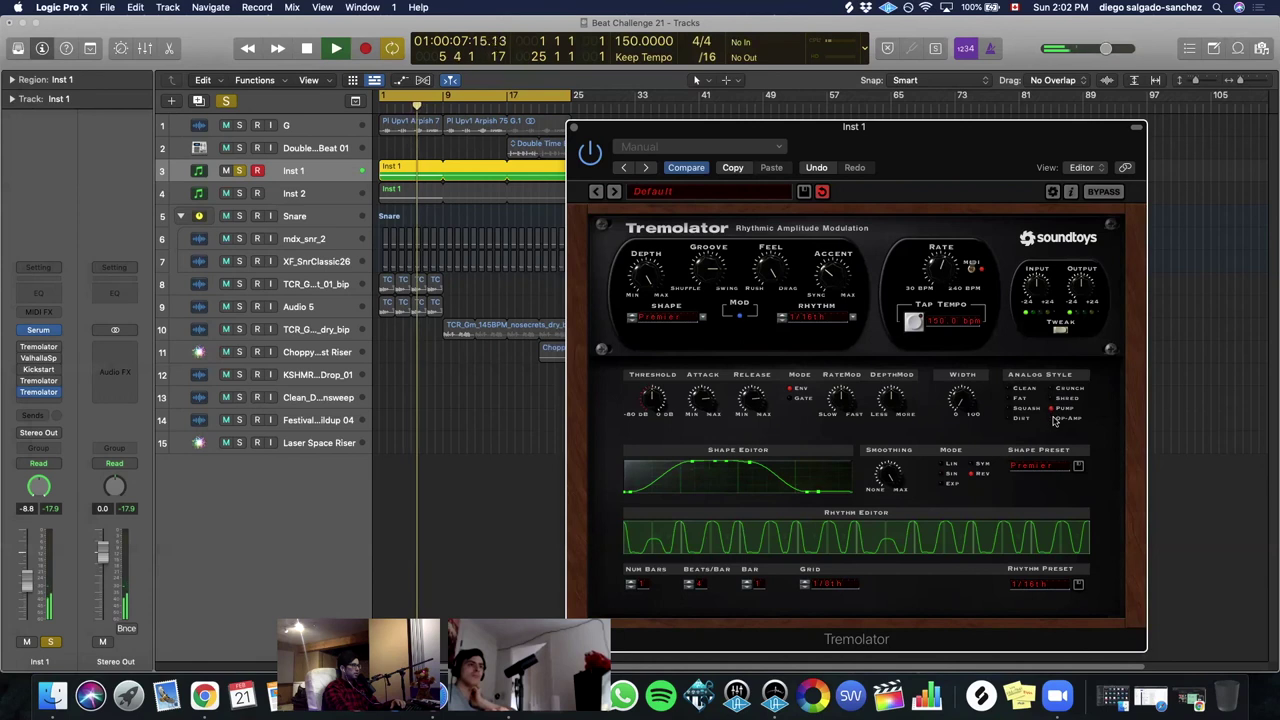
{"action": "left_click", "coordinate": [1051, 420]}
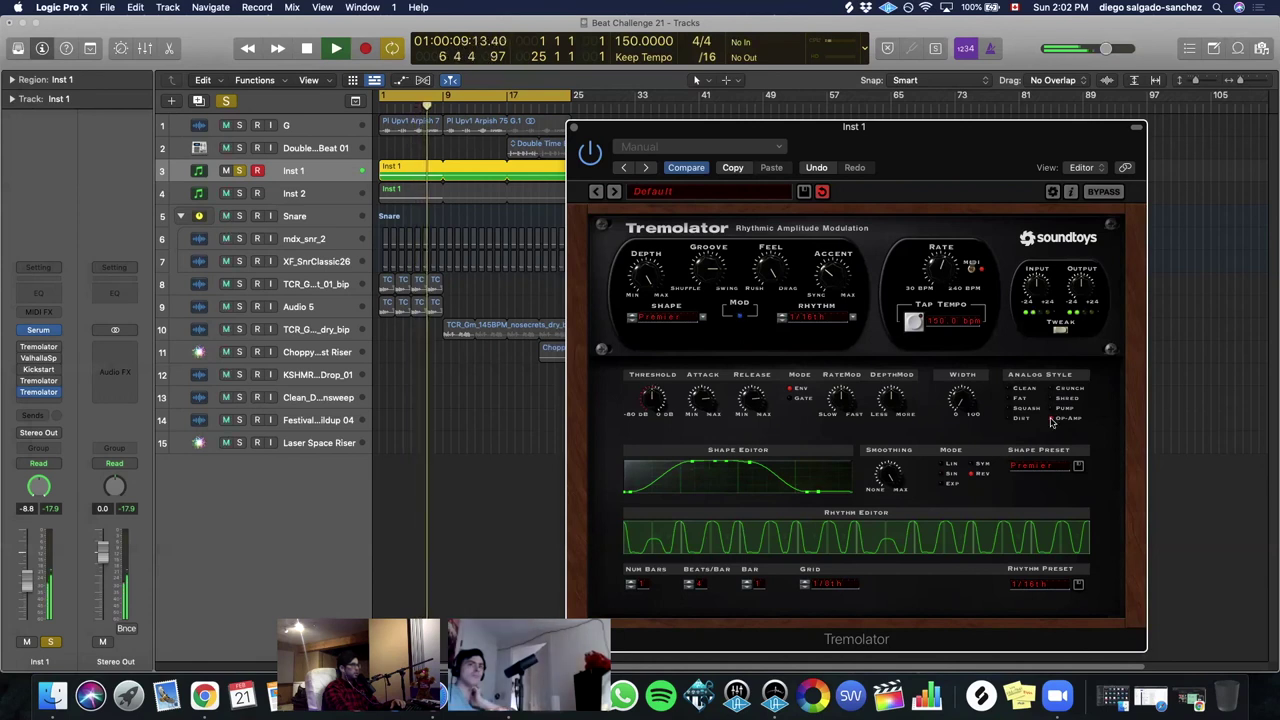
{"action": "key", "text": "space"}
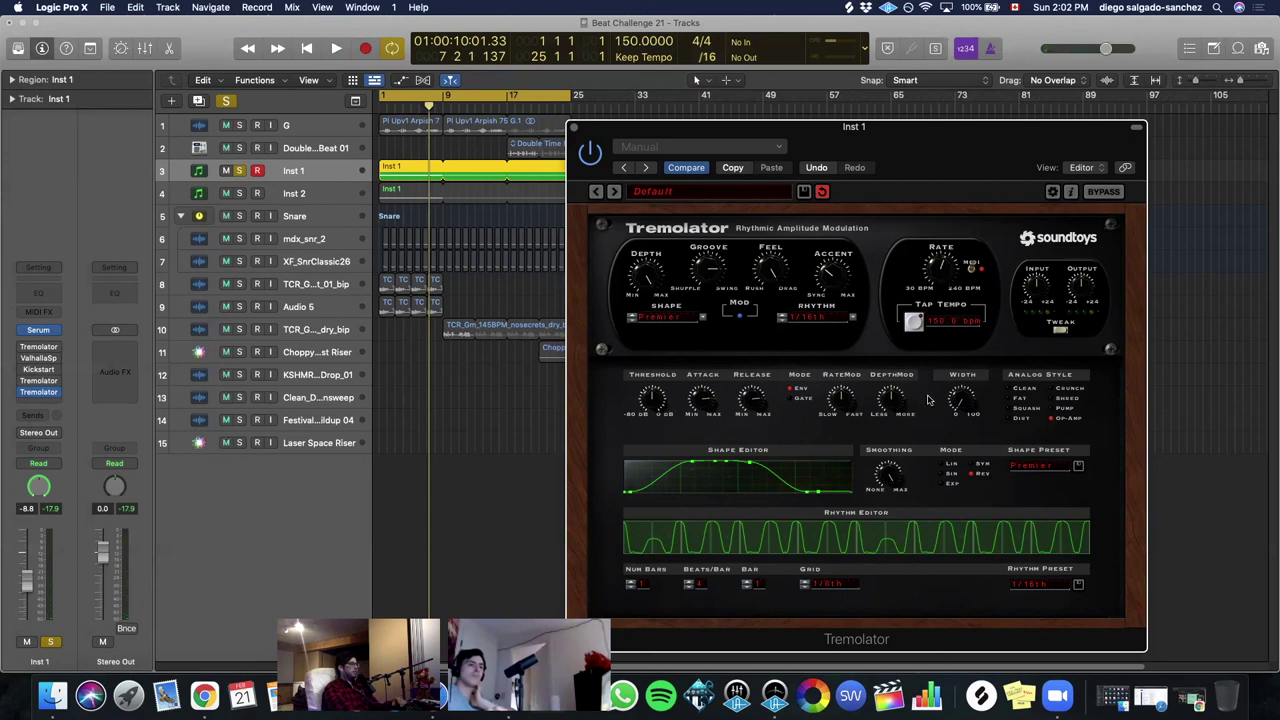
- Play the soloed Inst 1 track while trying Tremolator's Width and DepthMod controls
{"action": "key", "text": "space"}
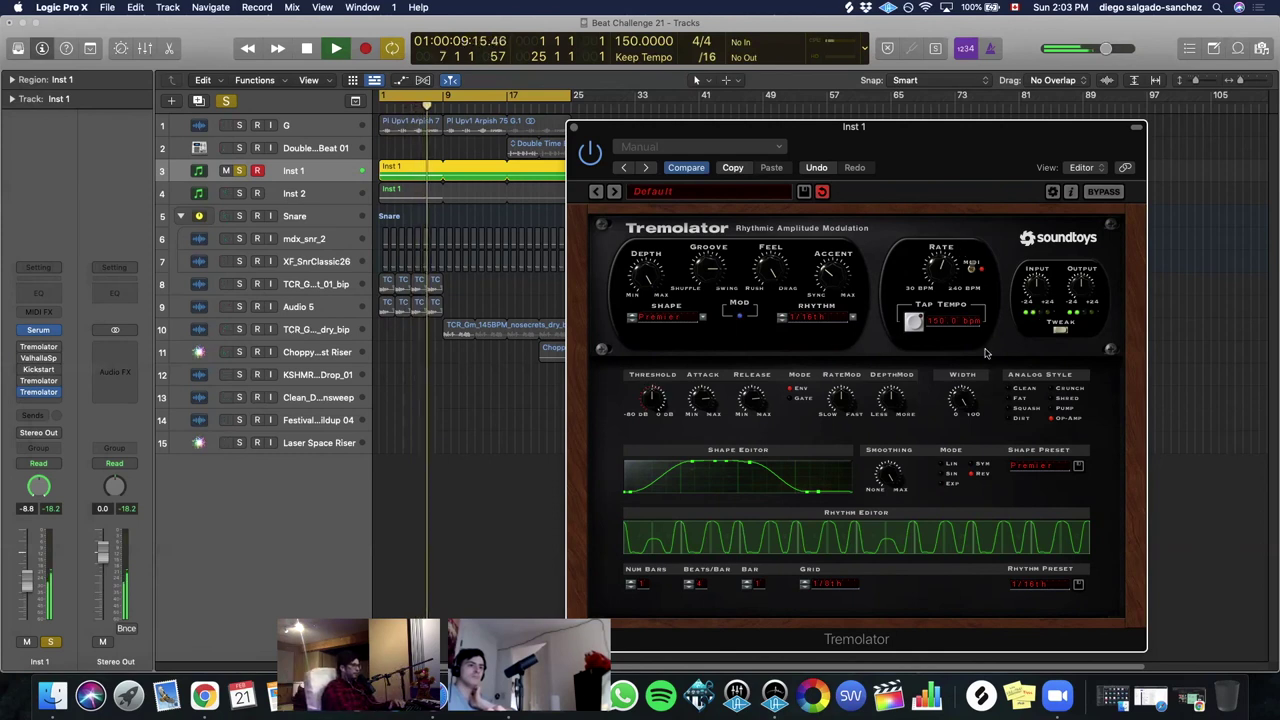
{"action": "key", "text": "space"}
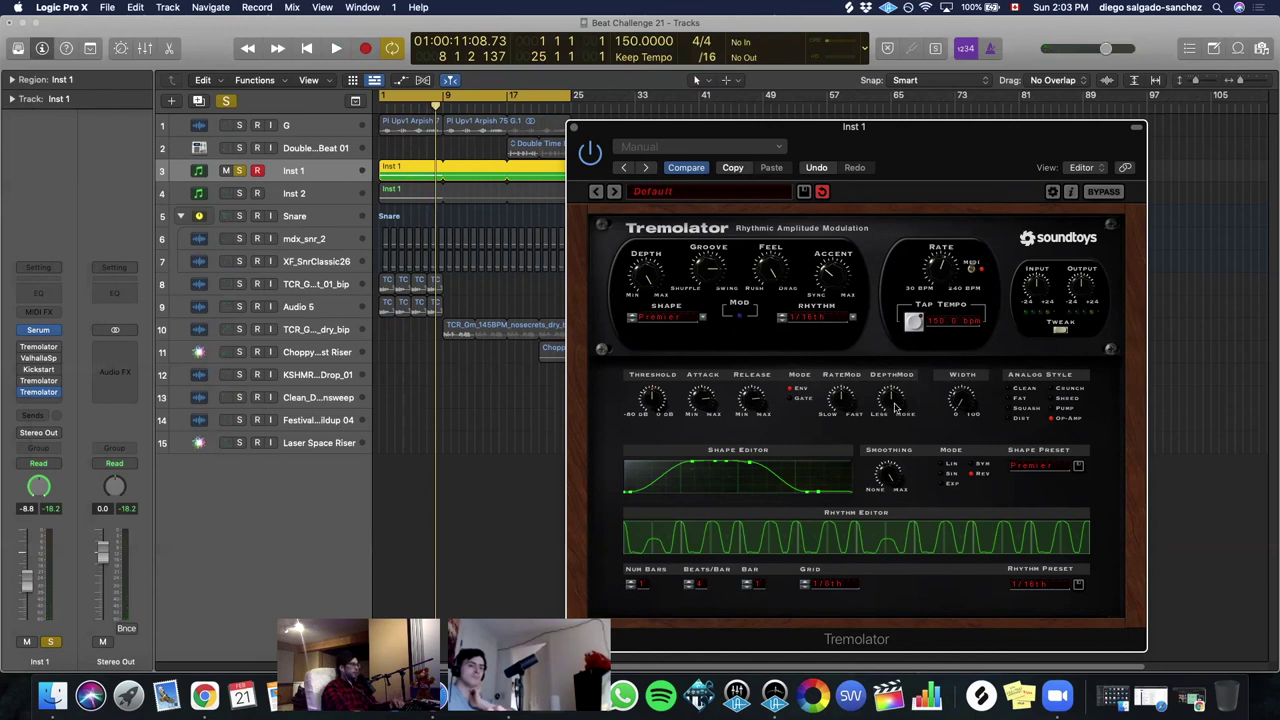
{"action": "key", "text": "space"}
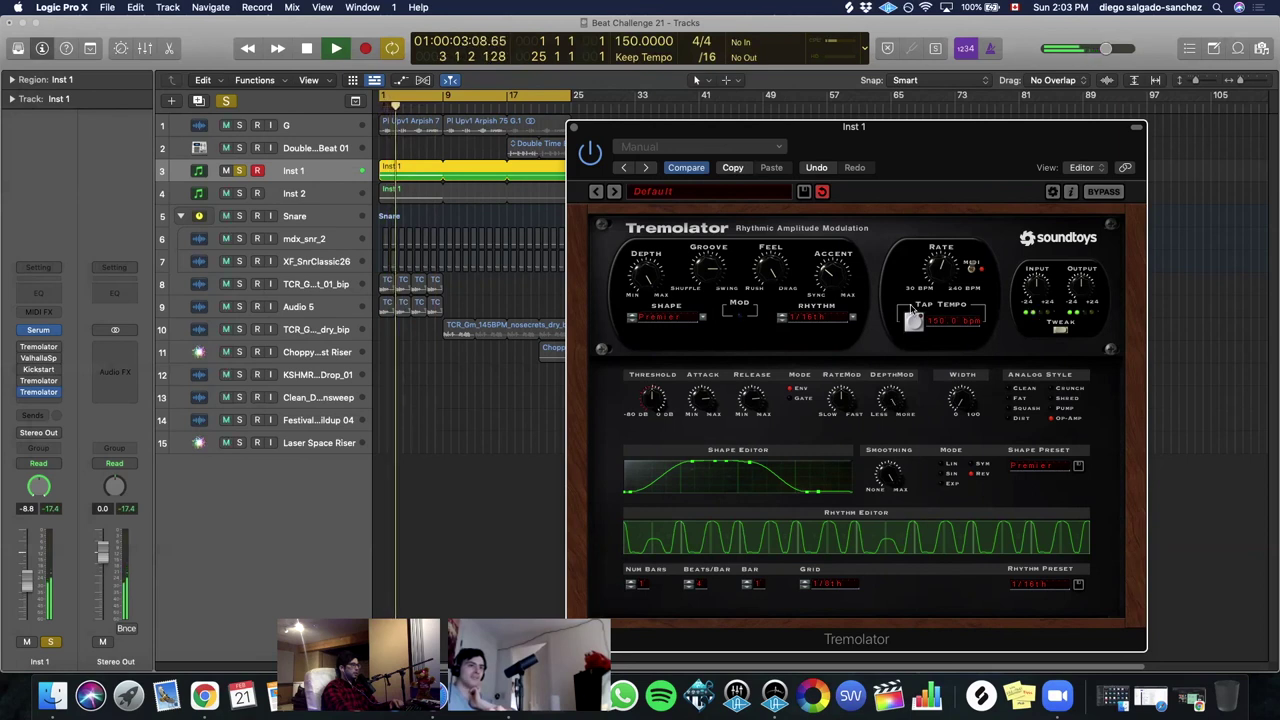
{"action": "key", "text": "space"}
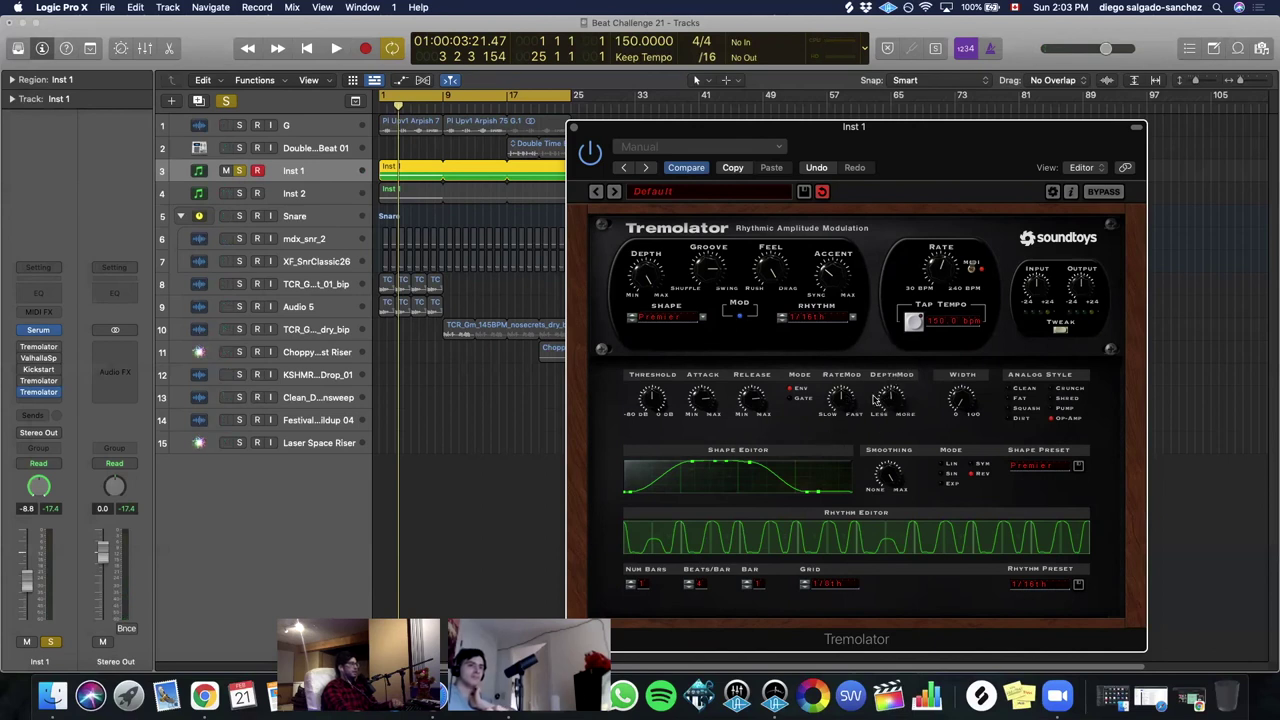
- Switch Tremolator's modulation mode from Env to Gate and audition both modes on Inst 1
{"action": "key", "text": "space"}
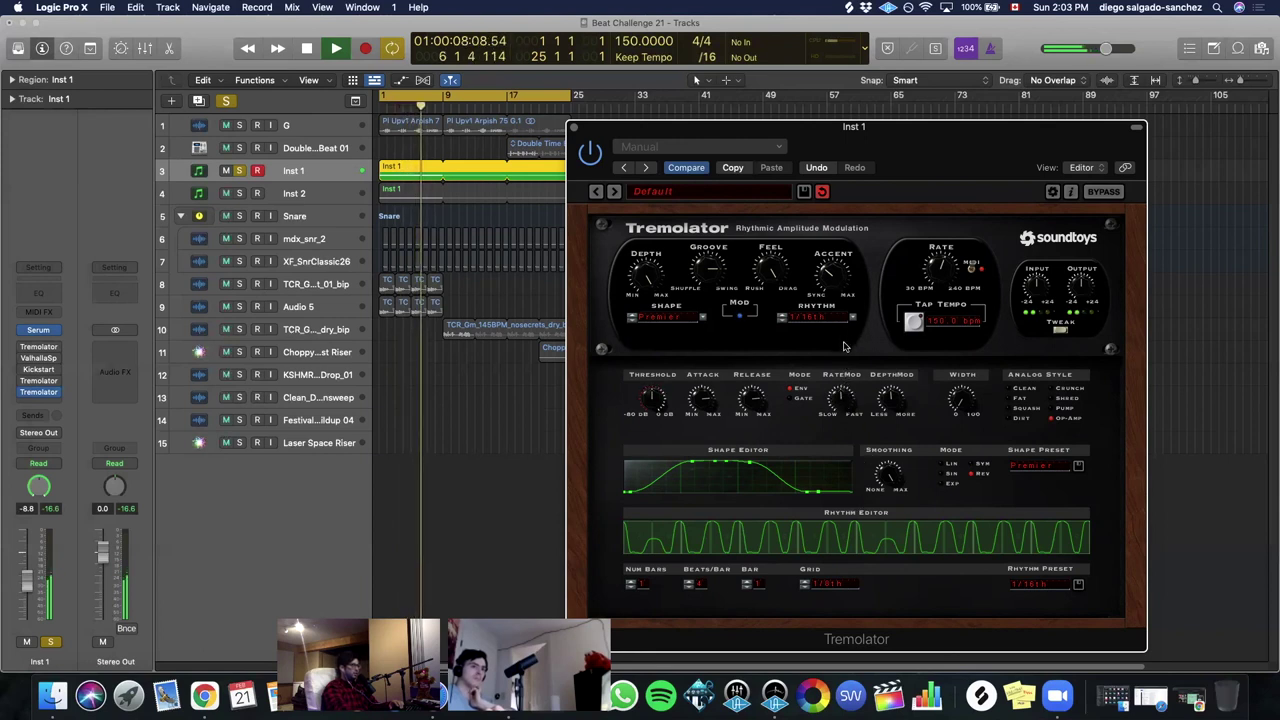
{"action": "left_click", "coordinate": [792, 399]}
{"action": "key", "text": "space"}
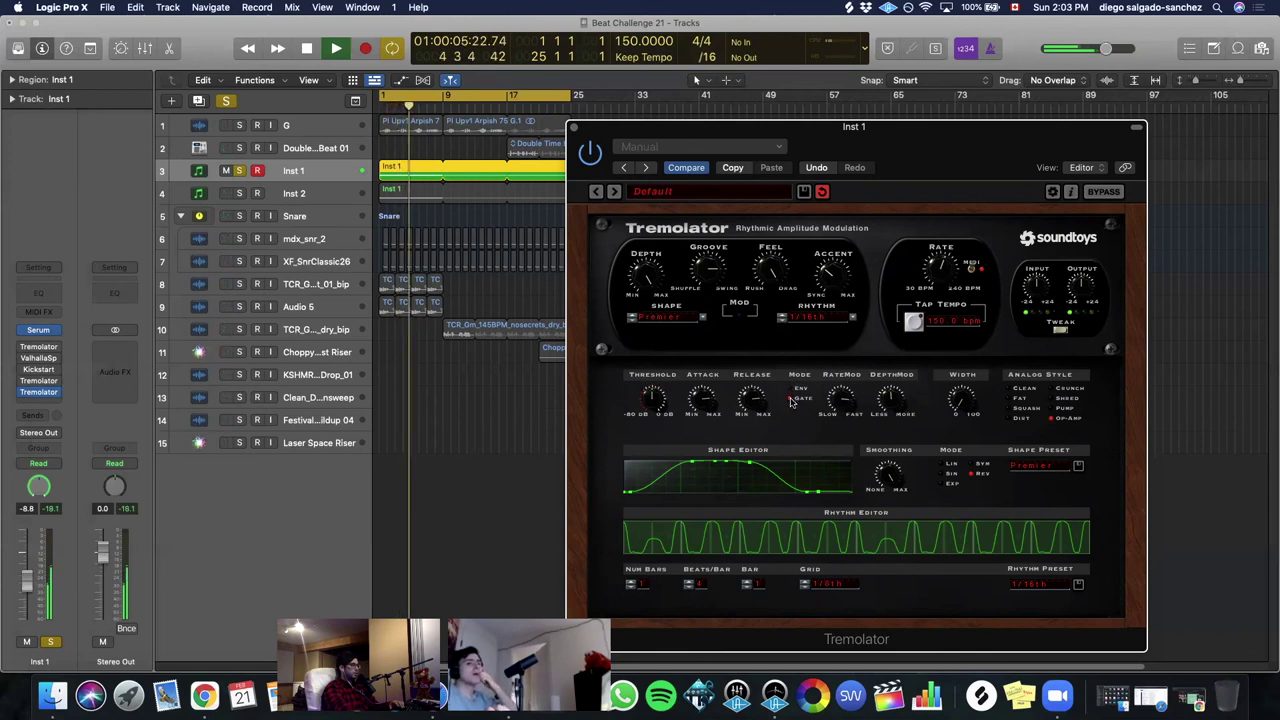
{"action": "key", "text": "space"}
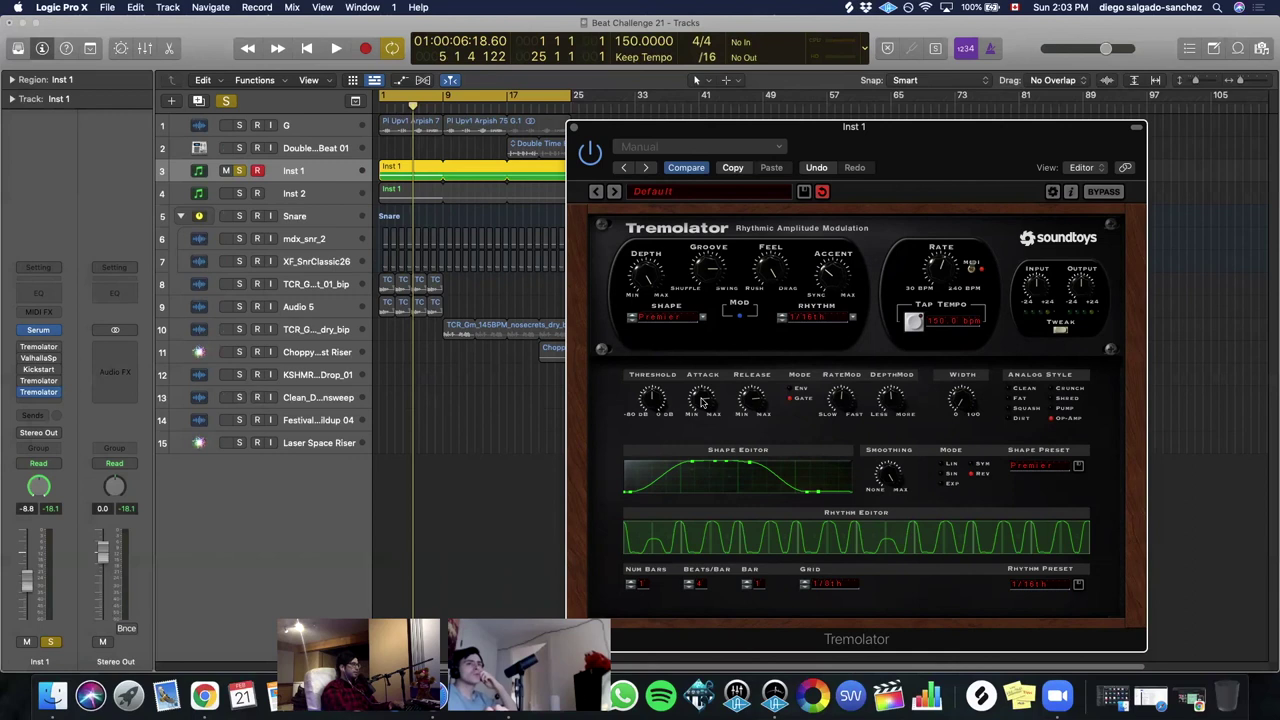
- Audition Inst 1 in repeated playbacks from bar 1 while trying Tremolator's Attack, Threshold and Release controls in Gate mode
{"action": "key", "text": "space"}
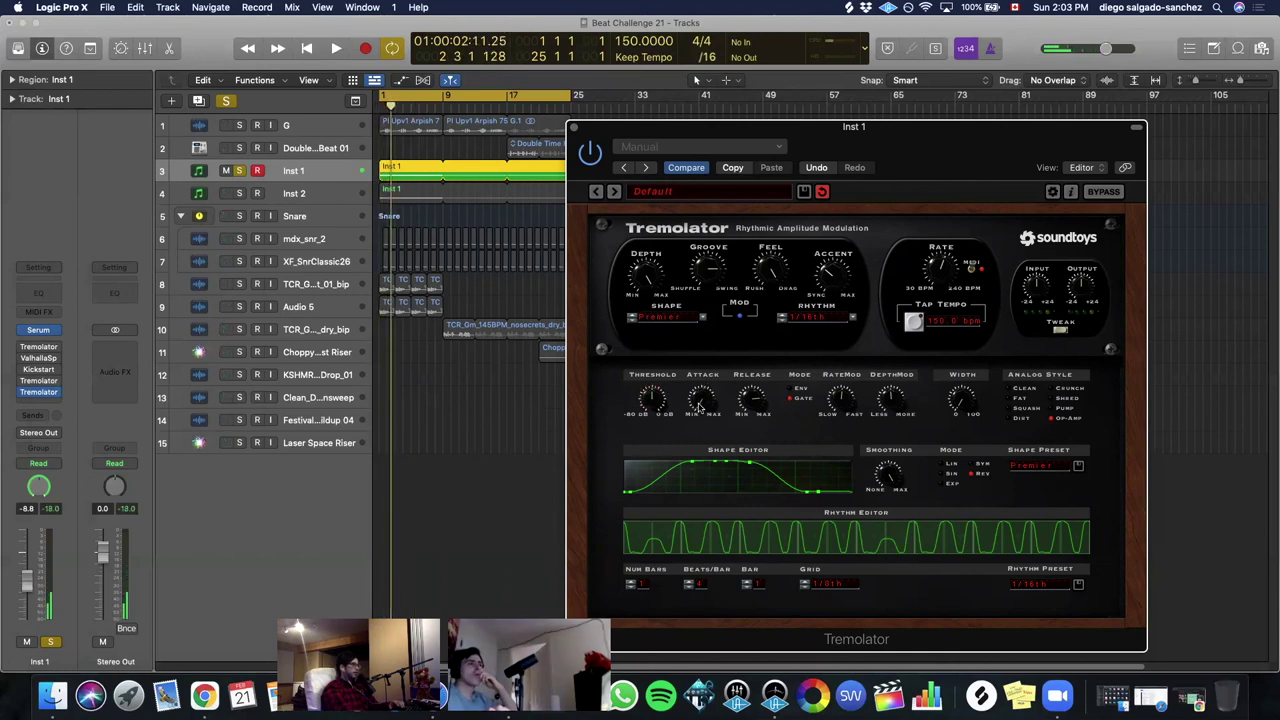
{"action": "key", "text": "space"}
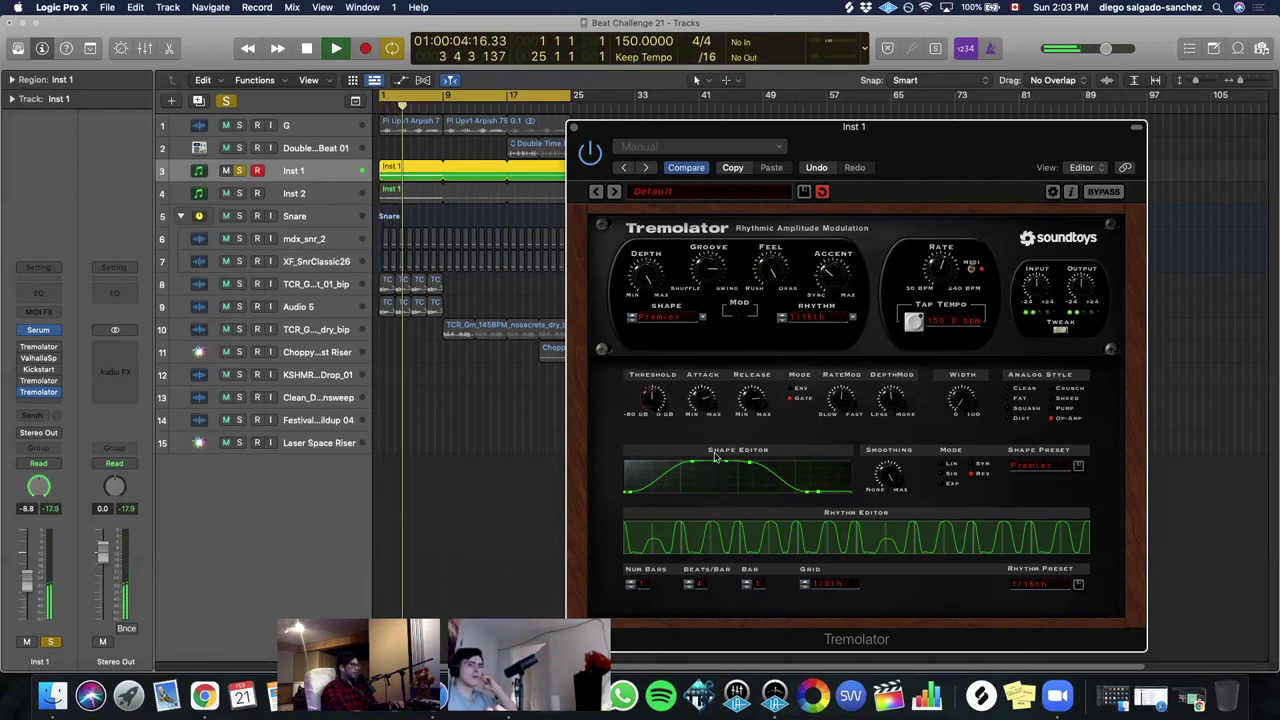
{"action": "key", "text": "space"}
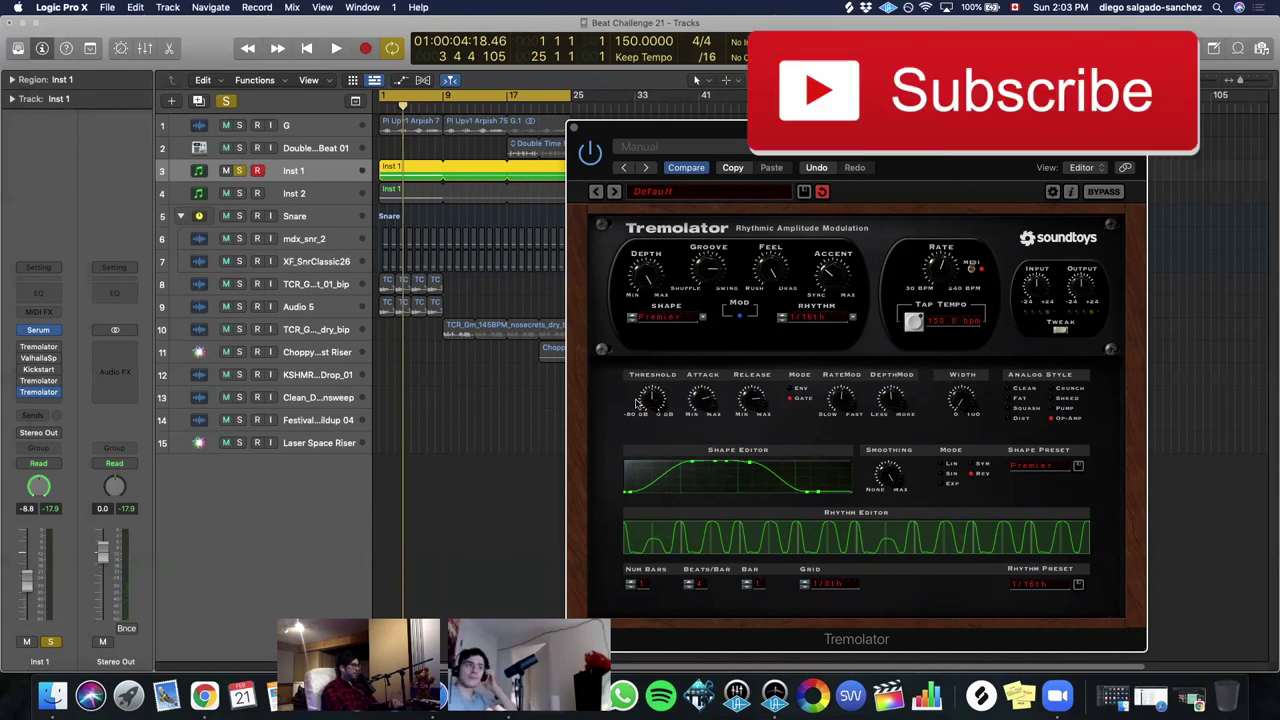
{"action": "key", "text": "space"}
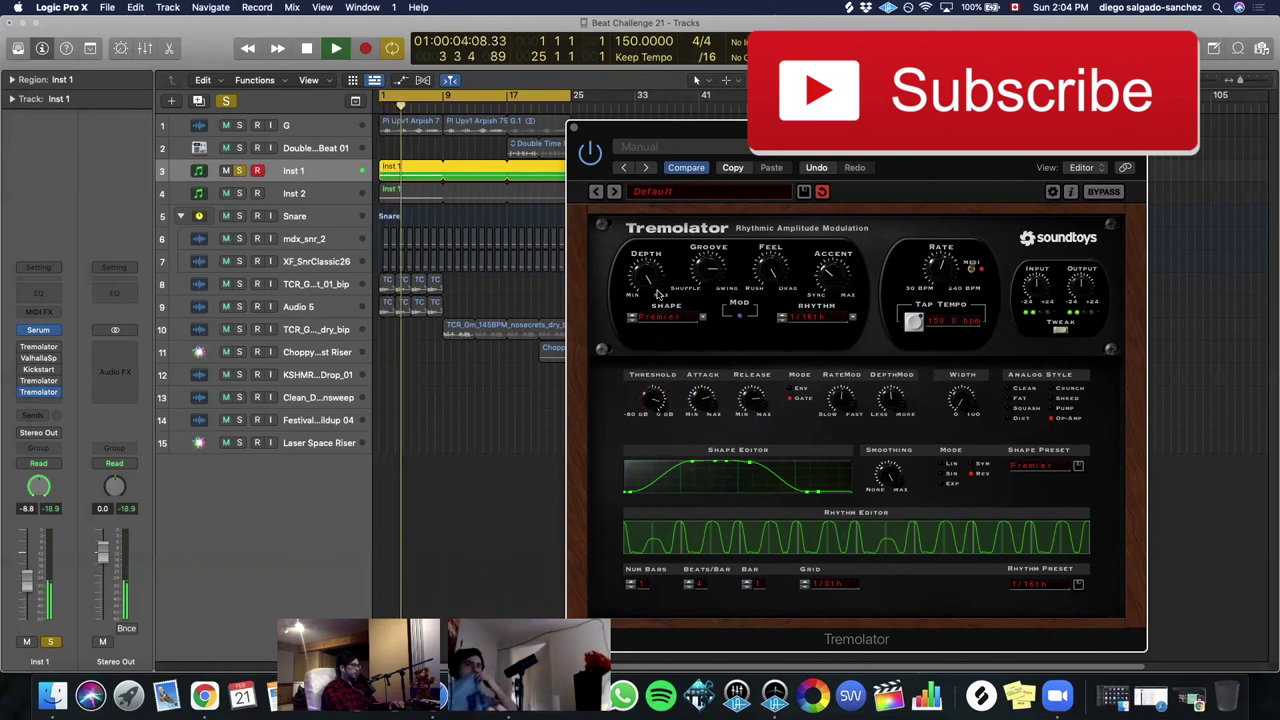
{"action": "key", "text": "space"}
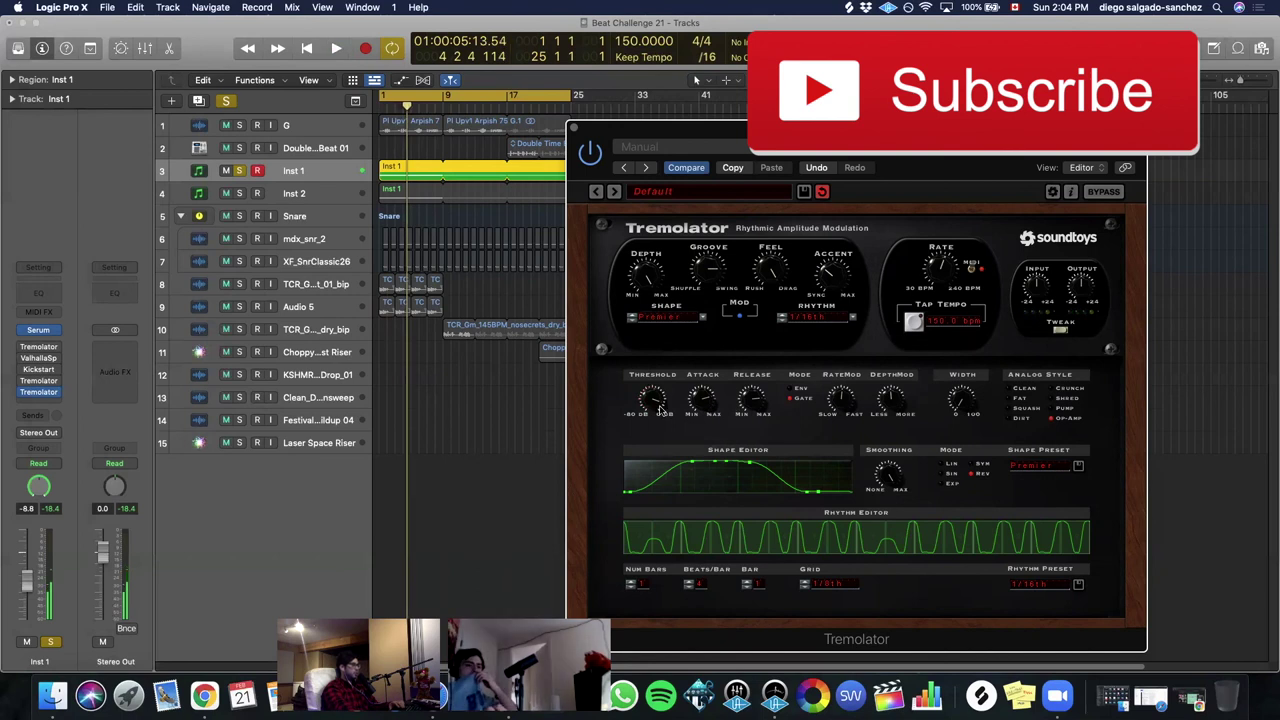
{"action": "key", "text": "Return"}
{"action": "key", "text": "space"}
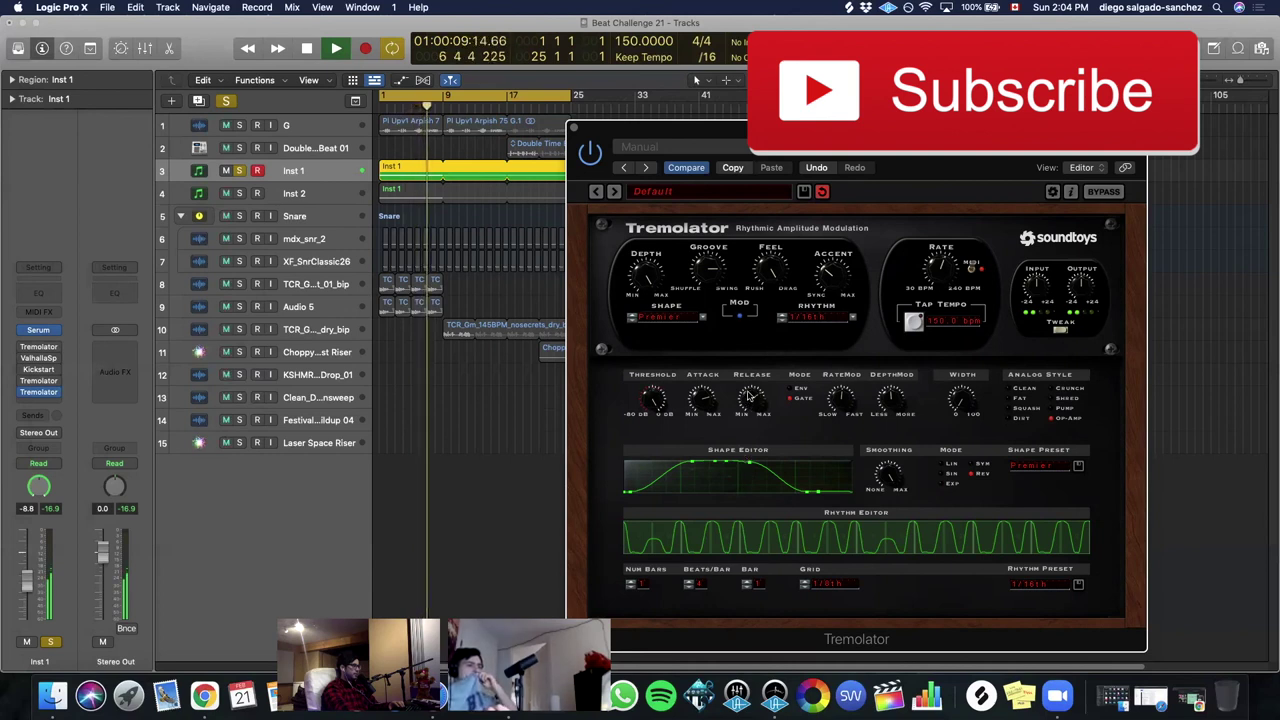
{"action": "key", "text": "space"}
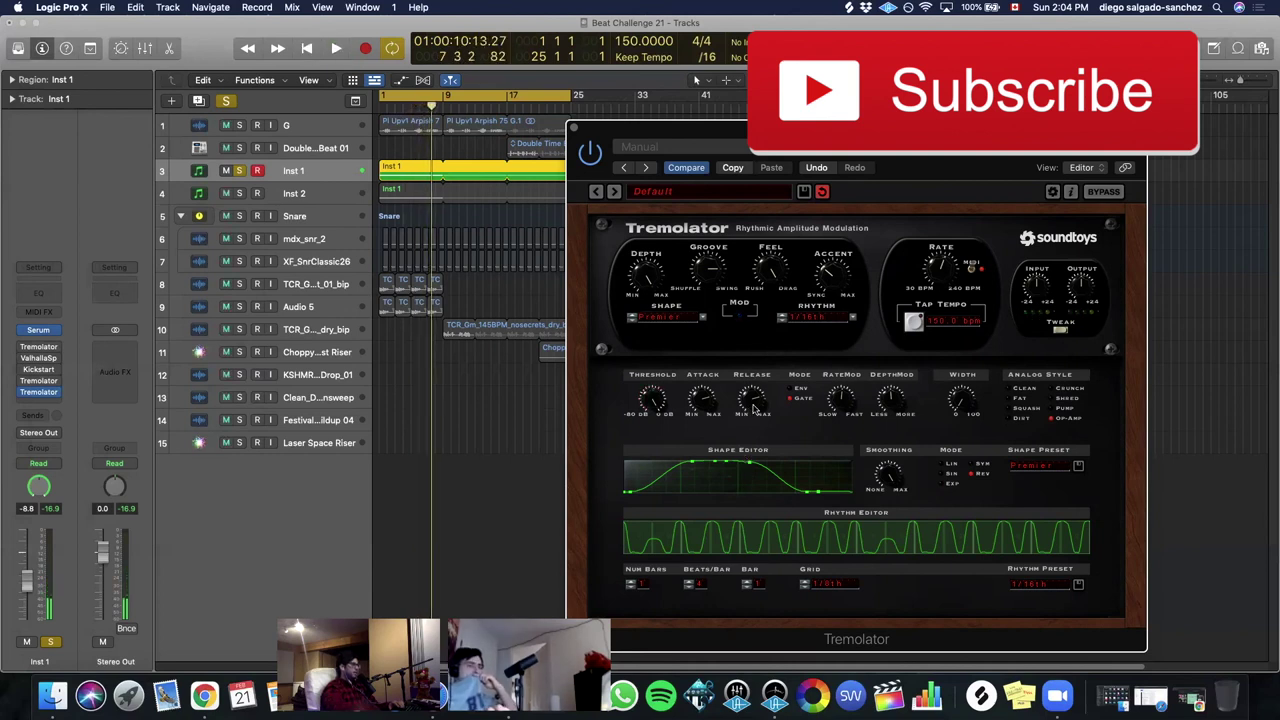